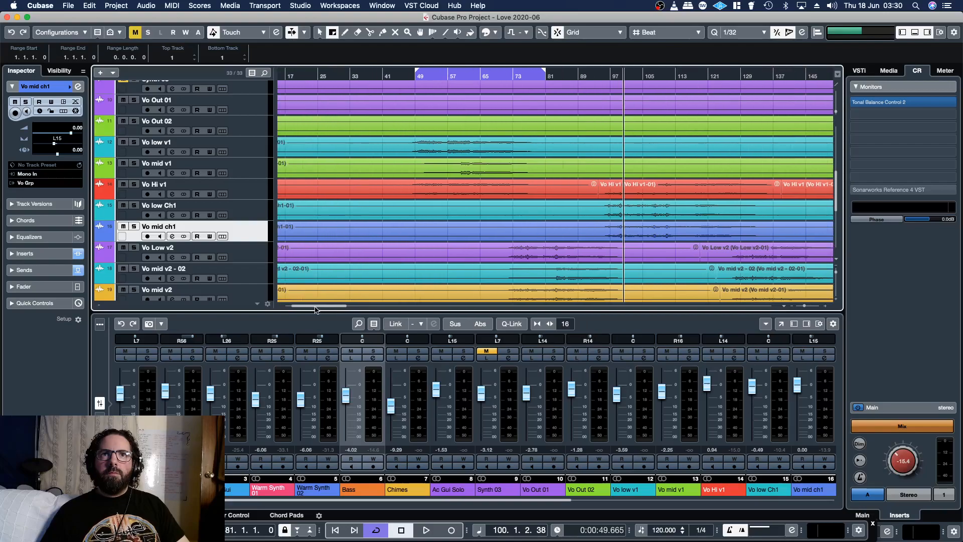
Step: Solo Vo low v1 with playback from bar 49 and load soothe2 into its fourth insert slot
double_click(360, 79)
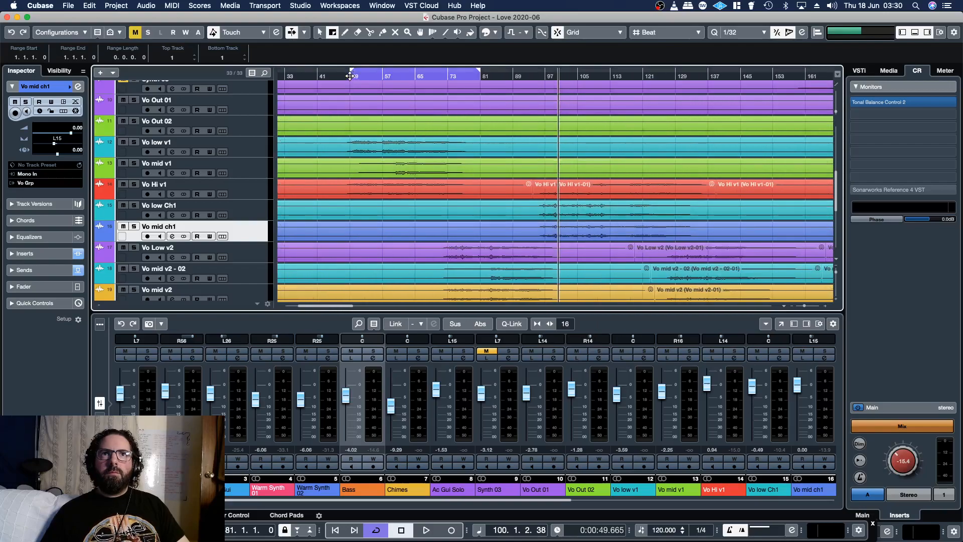
click(138, 145)
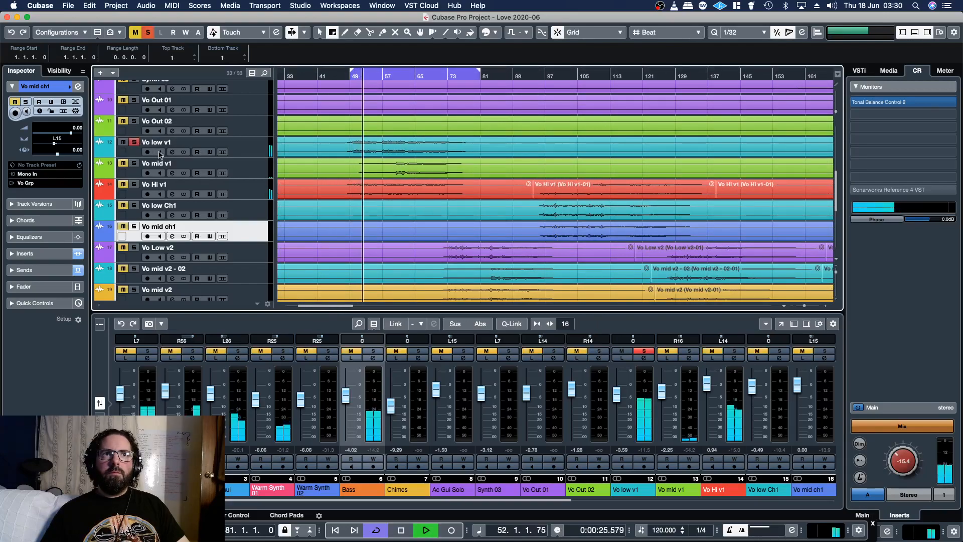
click(172, 152)
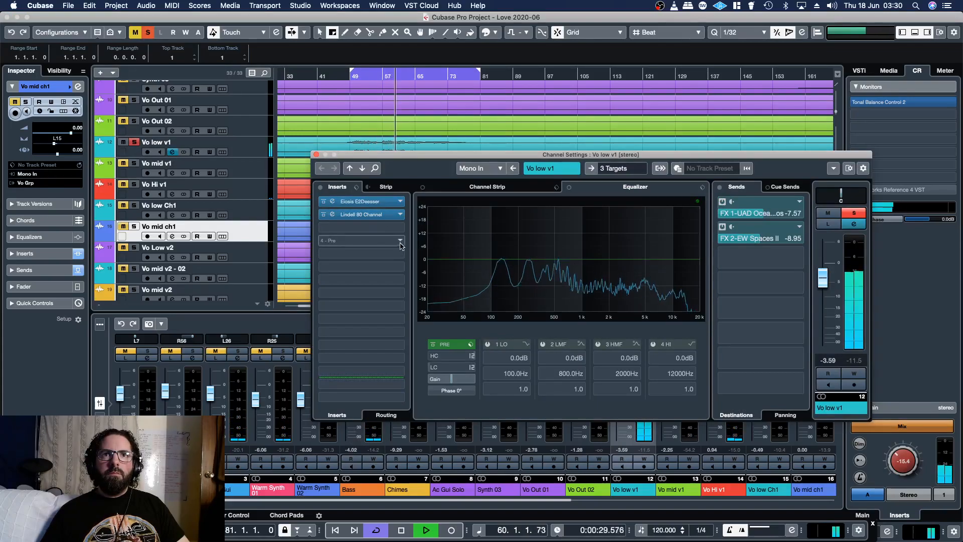
click(361, 240)
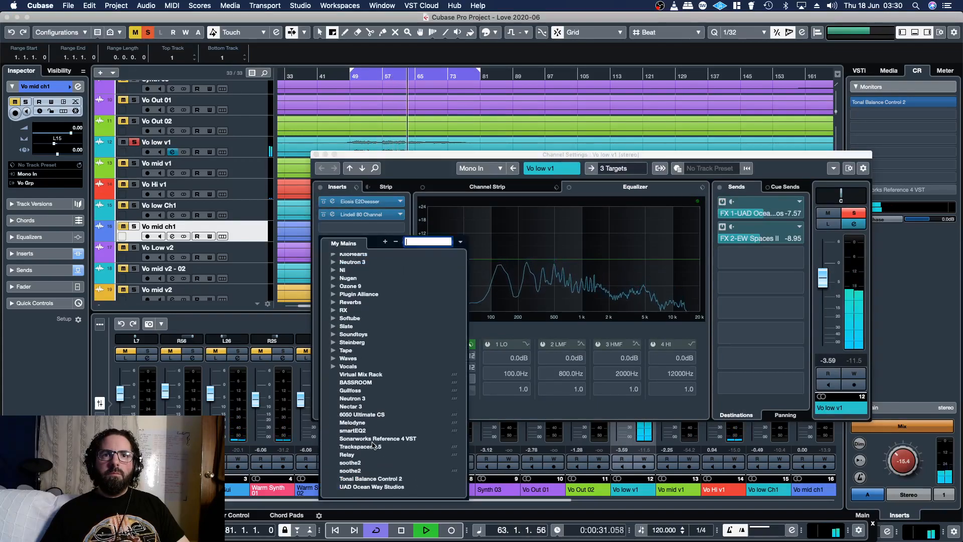
click(352, 470)
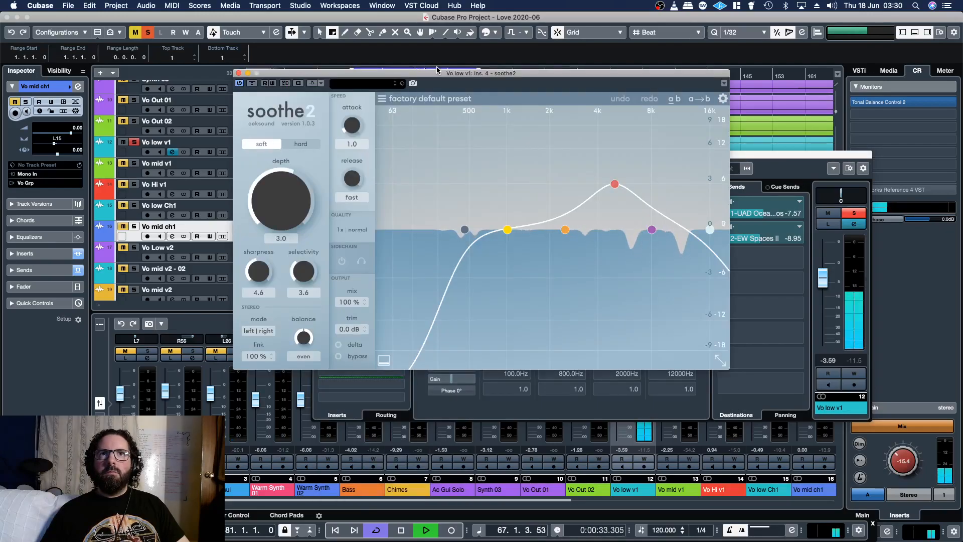
drag(438, 75, 400, 98)
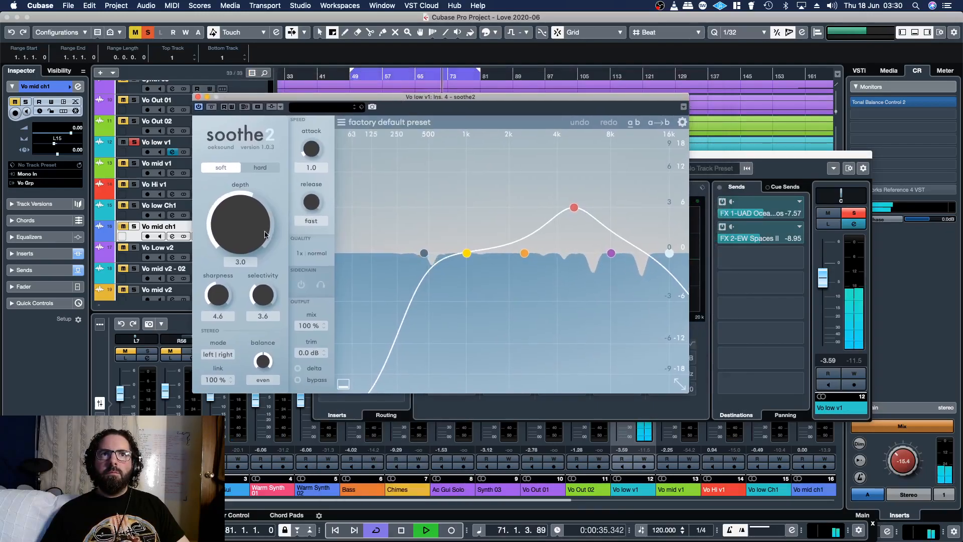
Step: Set the soothe2 depth on Vo low v1 to 4.1 and audition the delta signal
scroll(248, 227, up, 2)
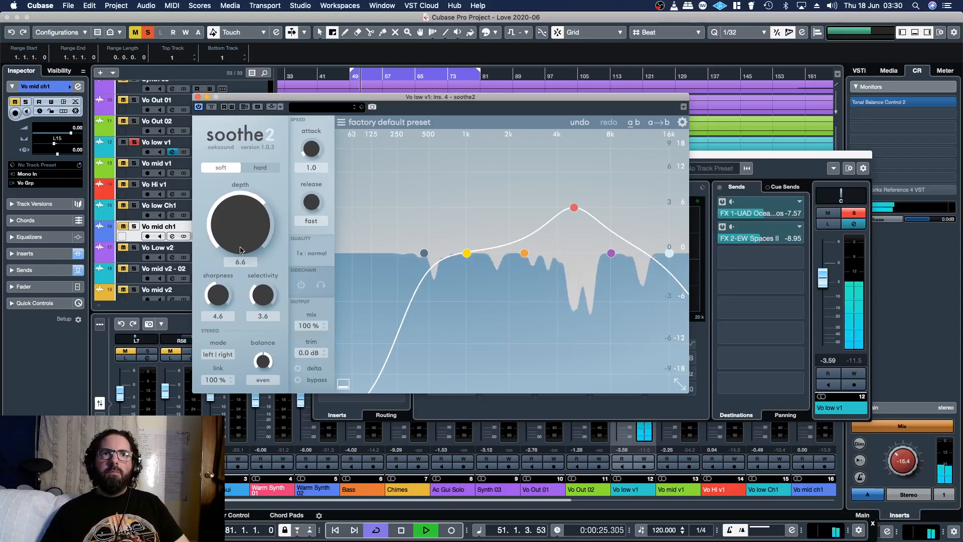
scroll(234, 240, down, 4)
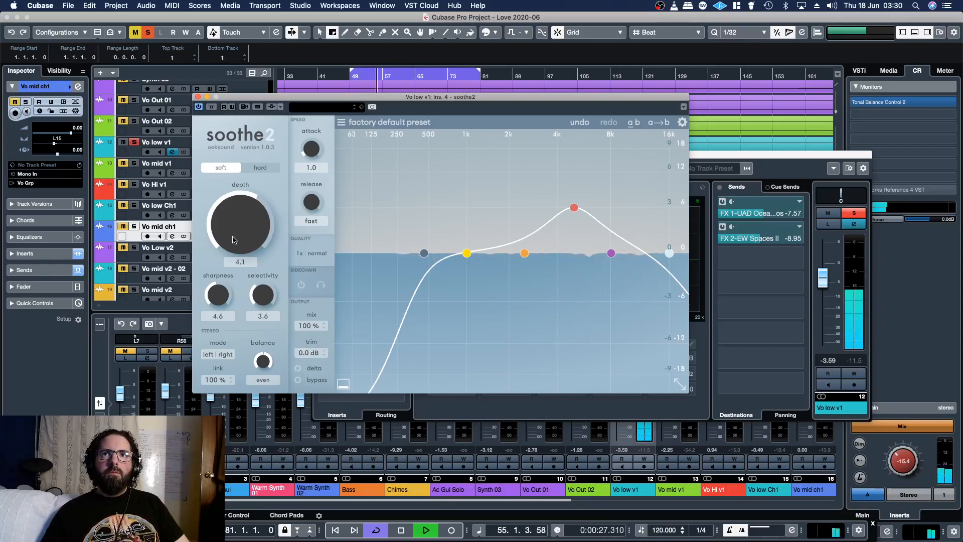
click(298, 368)
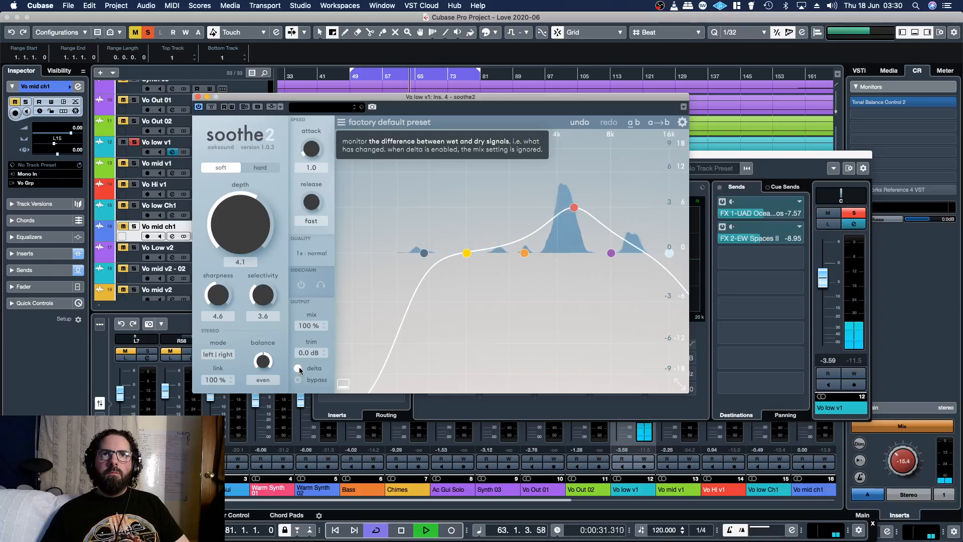
click(299, 369)
Step: Load the Vocal start preset from soothe2's Vocals category on Vo low v1 and set its depth to 2.2
click(341, 122)
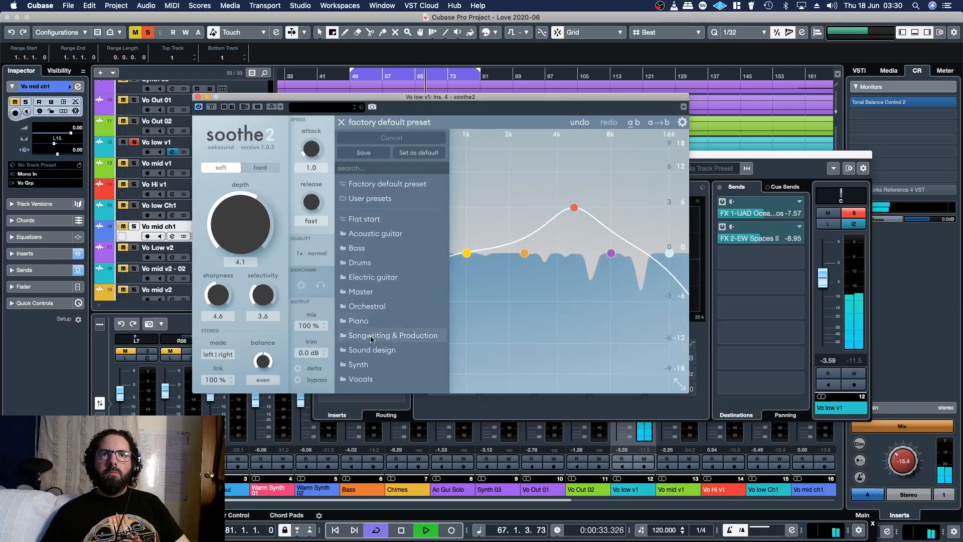
mouse_move(371, 379)
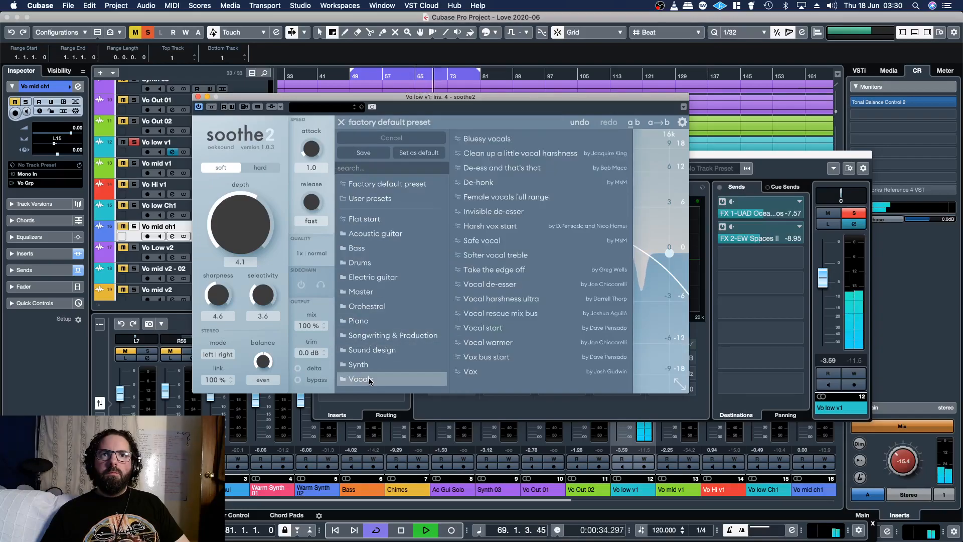
click(511, 329)
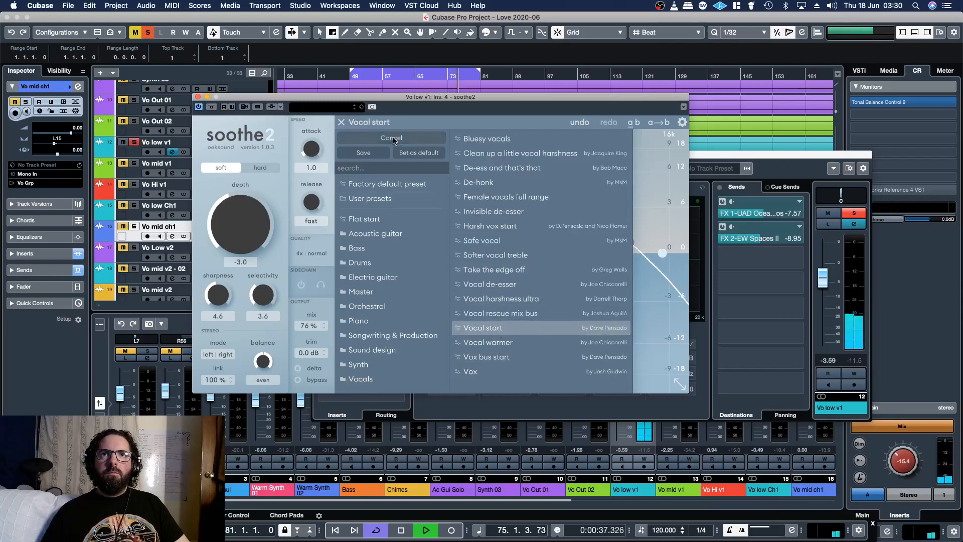
click(395, 139)
mouse_move(248, 238)
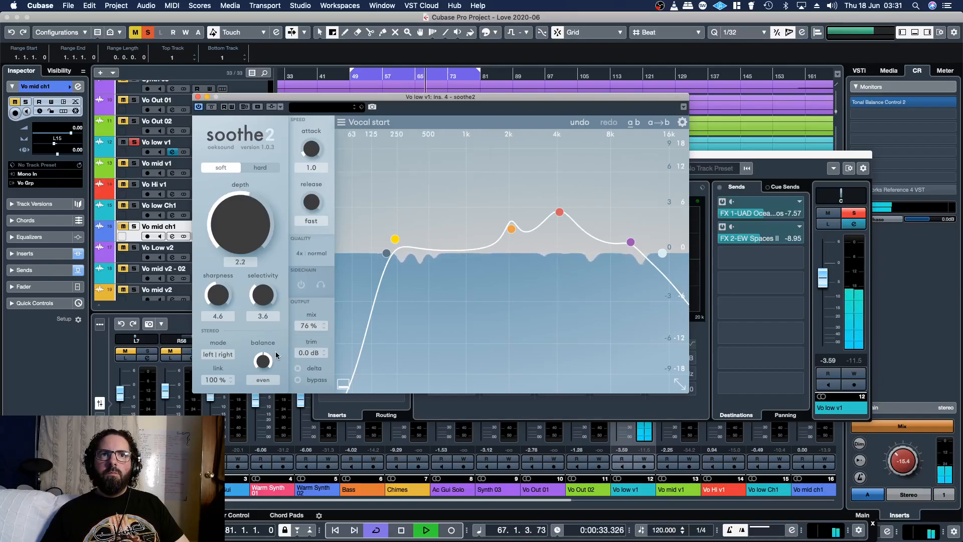
Step: Audition only what soothe2 removes from Vo low v1 from bar 49, then stop playback and restore normal output
click(310, 369)
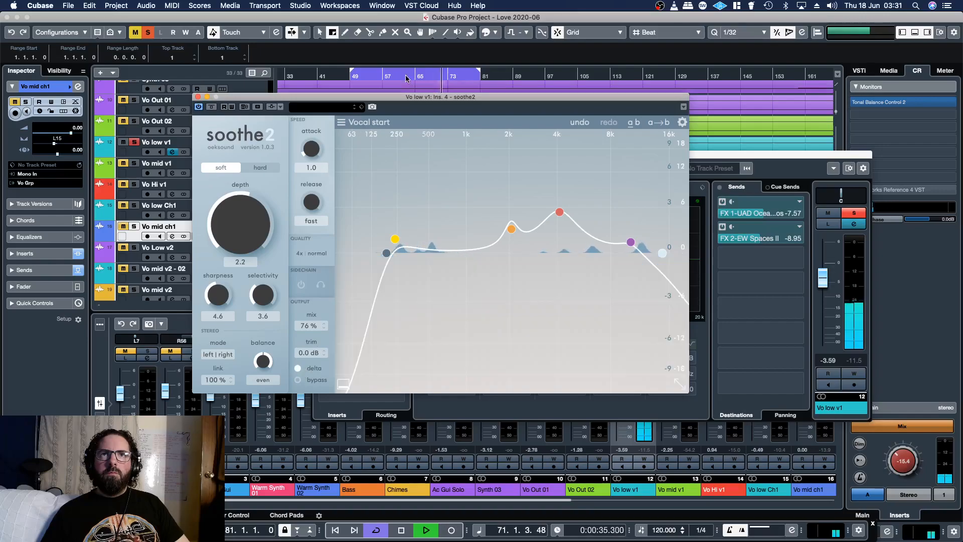
click(350, 76)
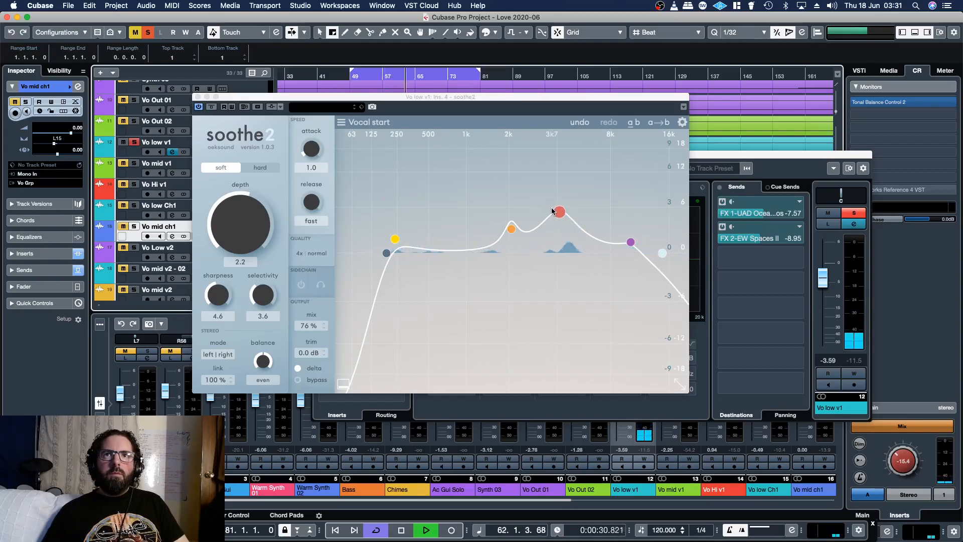
key(space)
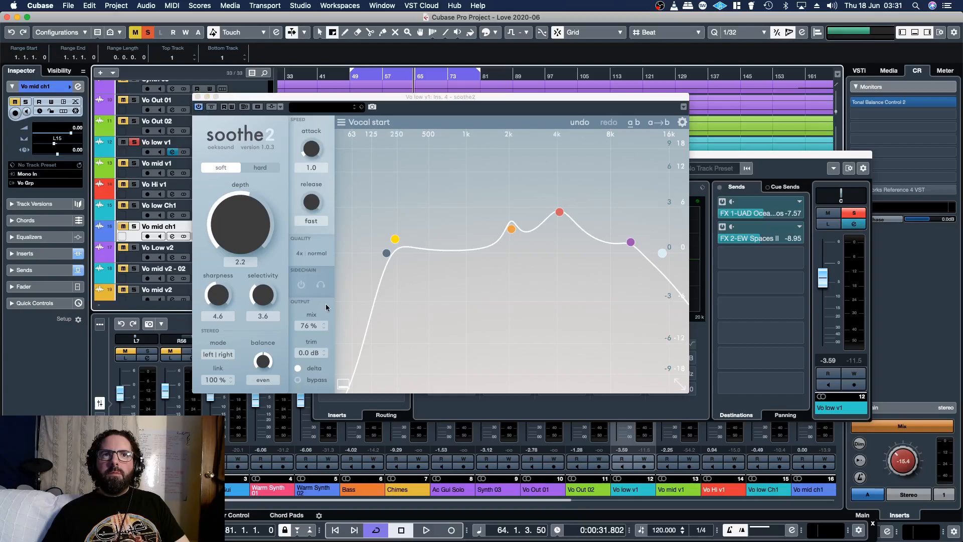
click(297, 368)
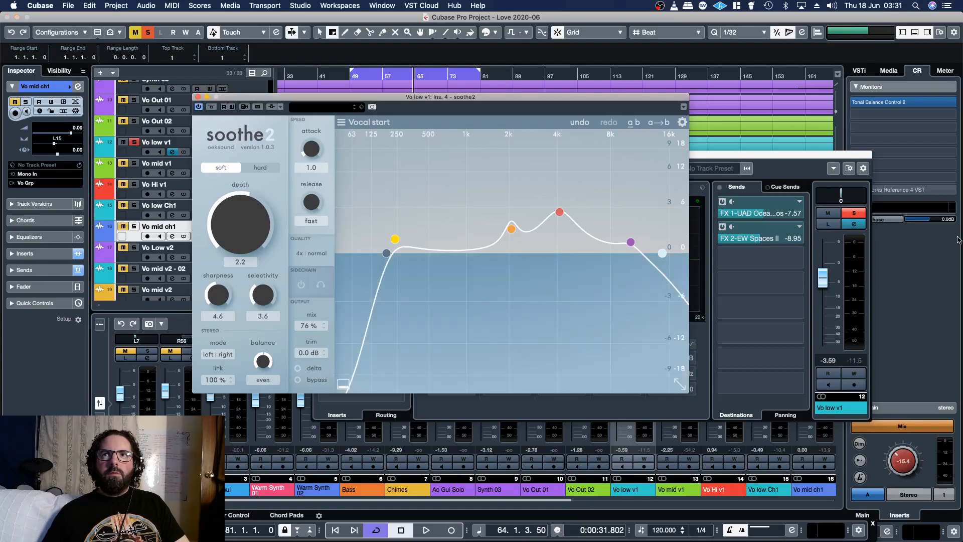
Step: Unsolo Vo low v1 and check it in the full mix, closing its soothe2 and channel settings windows
click(846, 215)
key(space)
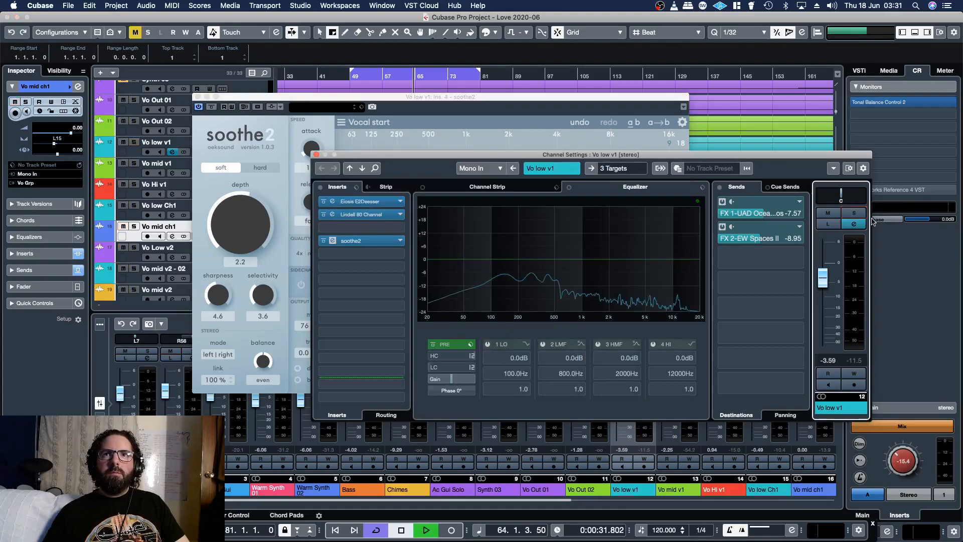
click(198, 97)
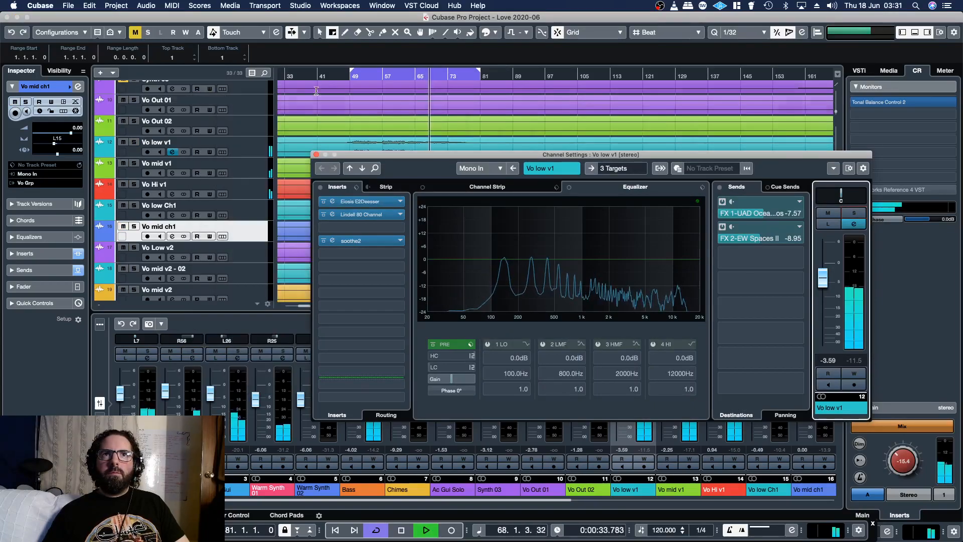
click(348, 77)
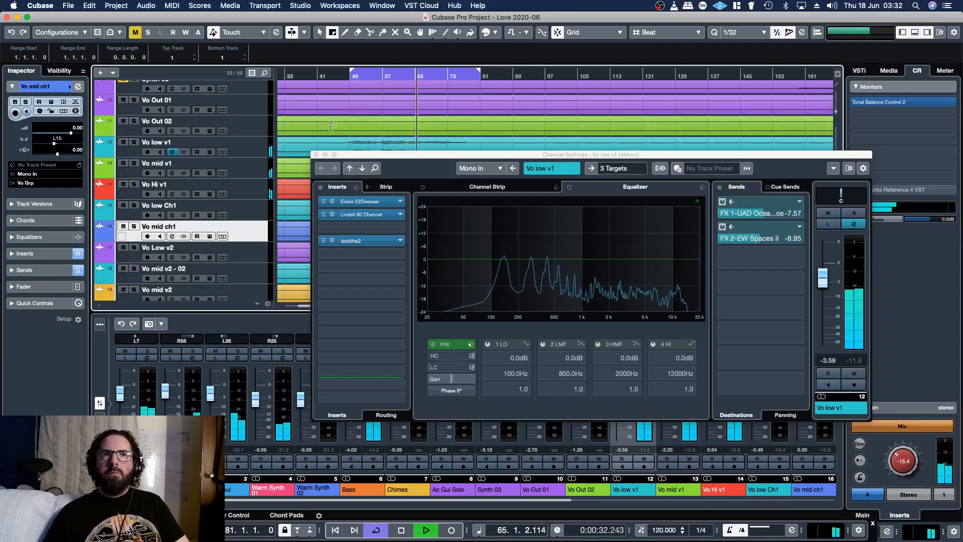
click(317, 154)
key(space)
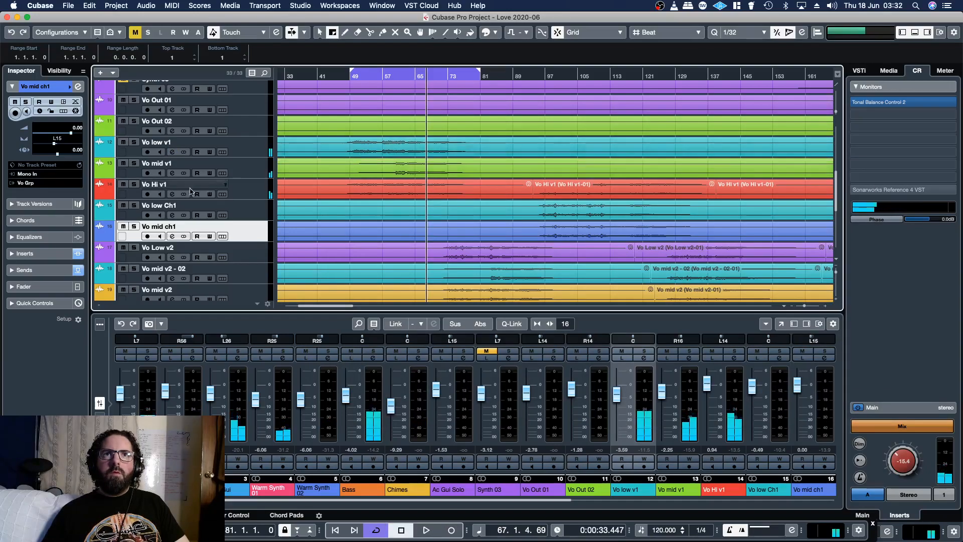
Step: Solo Vo mid v1 during playback and load soothe2 into its fifth insert slot
click(134, 164)
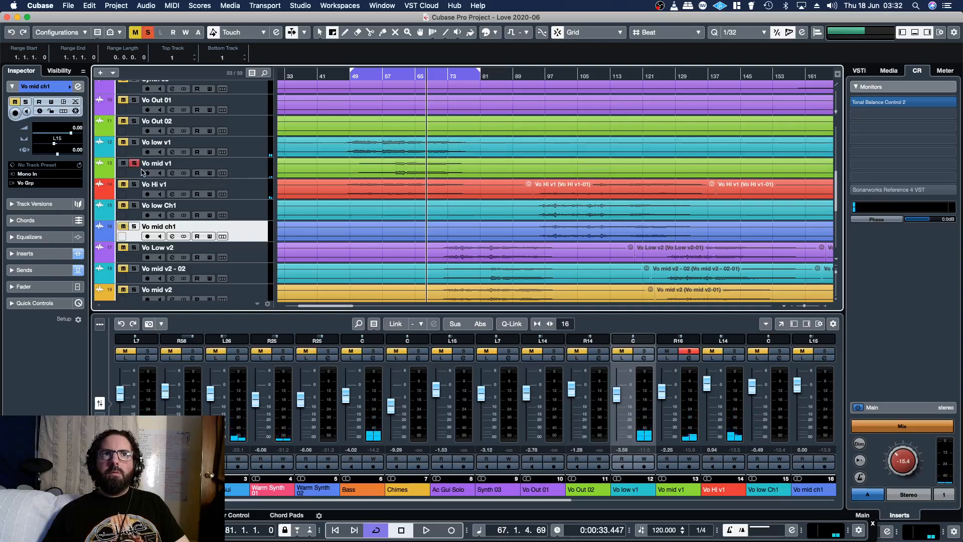
key(space)
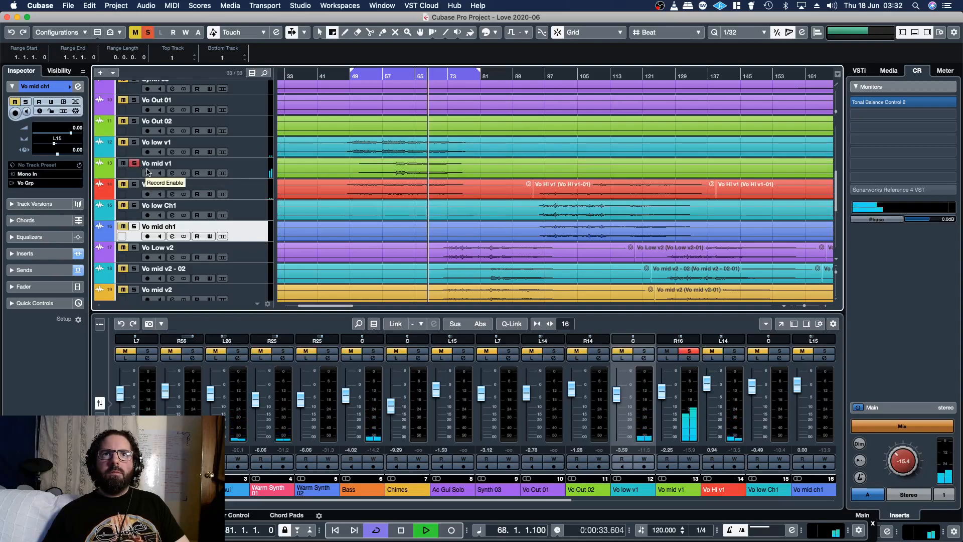
click(172, 172)
click(335, 214)
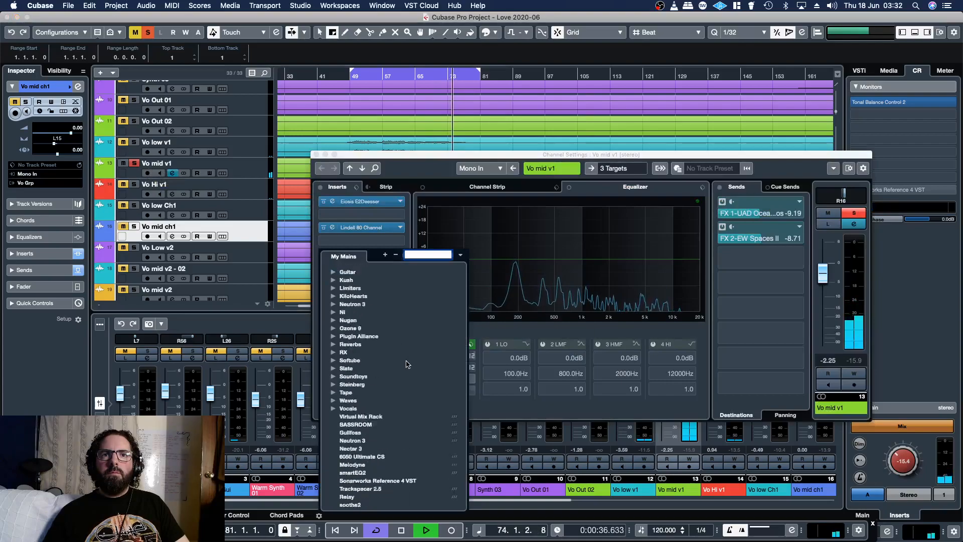
click(351, 476)
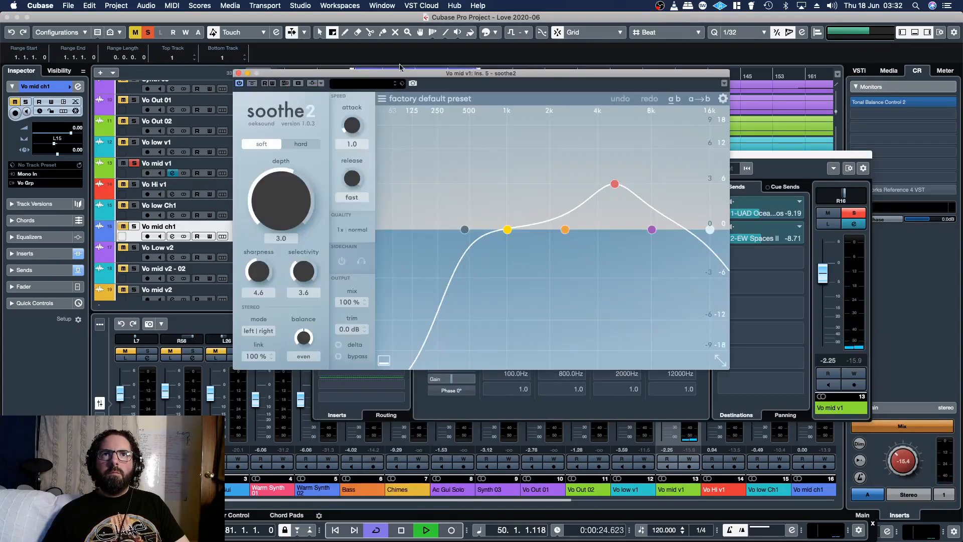
drag(399, 76, 387, 116)
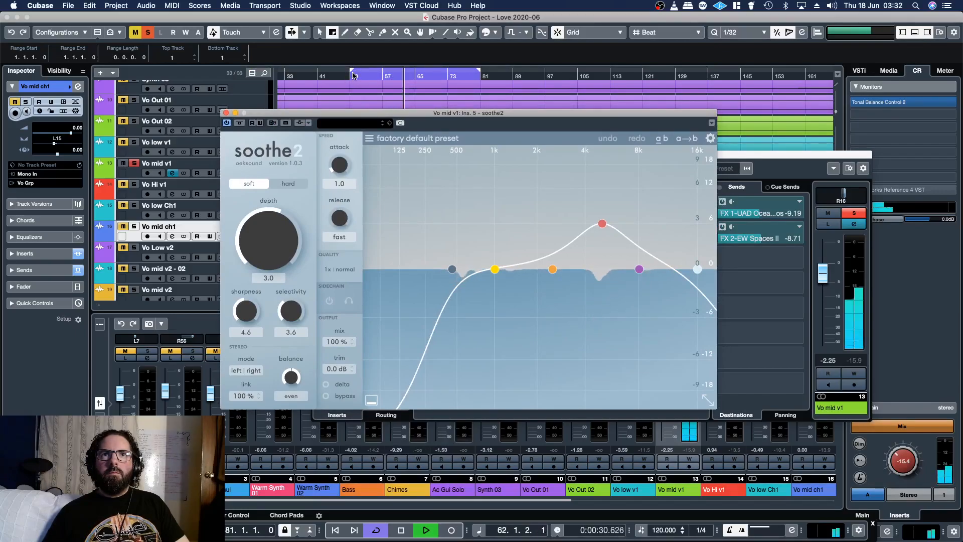
Step: Load the Vocal start preset from the Vocals category into soothe2 on Vo mid v1
click(370, 138)
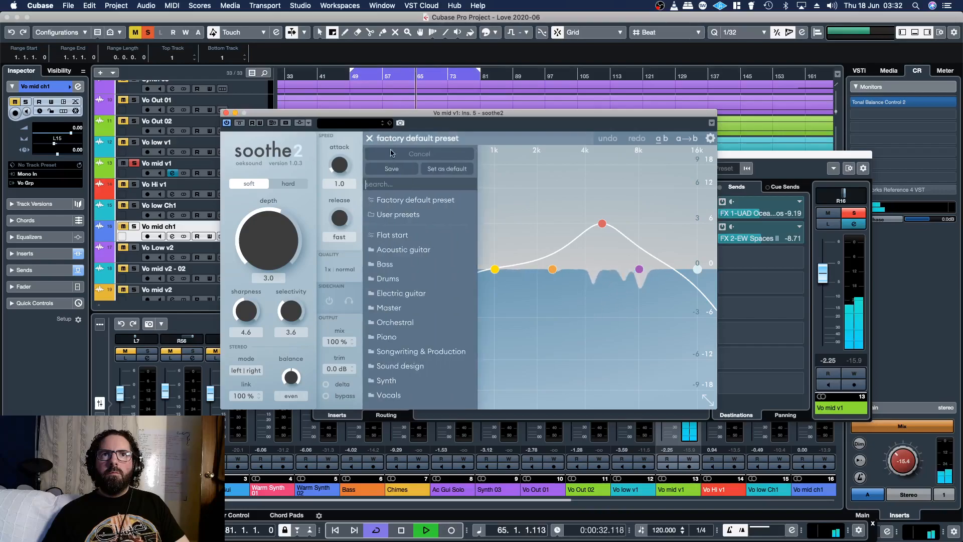
click(400, 396)
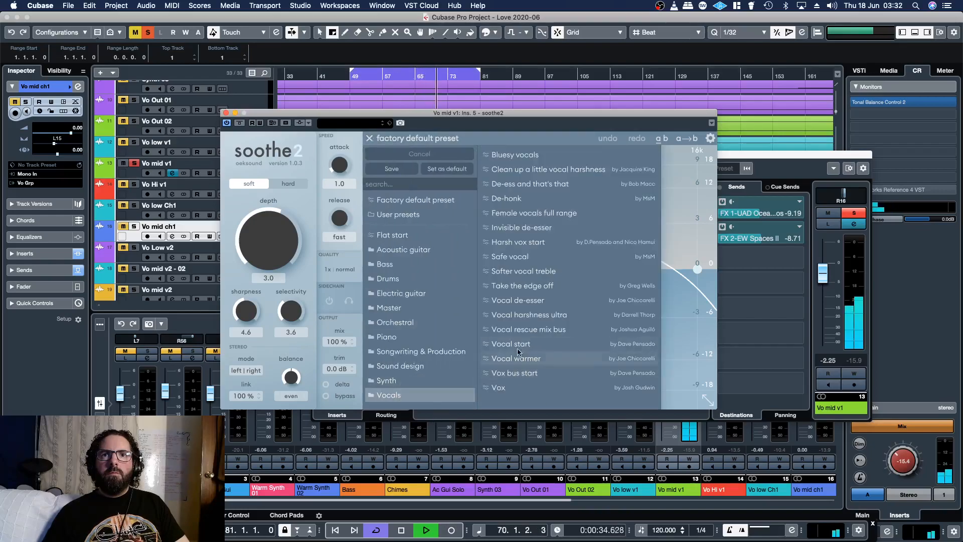
click(520, 346)
click(387, 140)
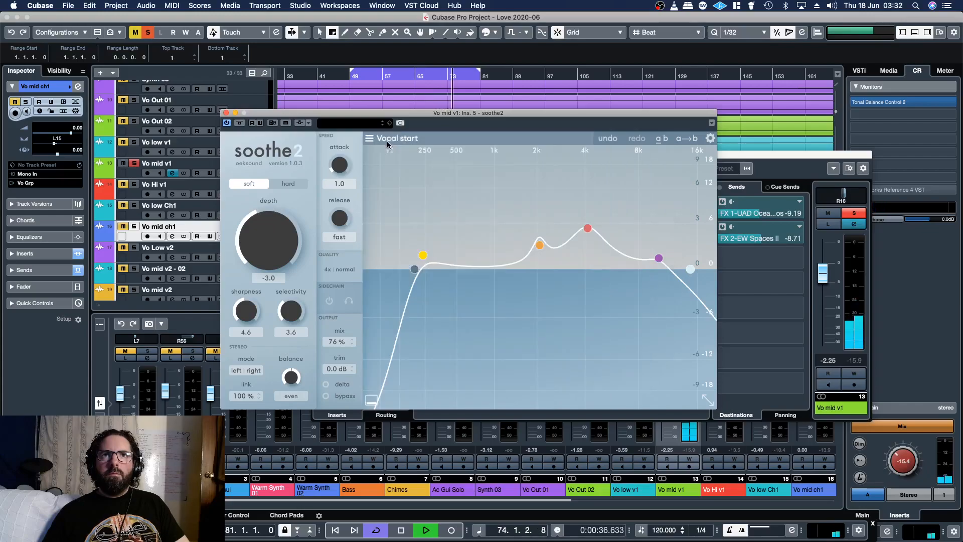
Step: Set the soothe2 depth on Vo mid v1 to 3.2 and replay the verse from about bar 57 to check it
click(352, 76)
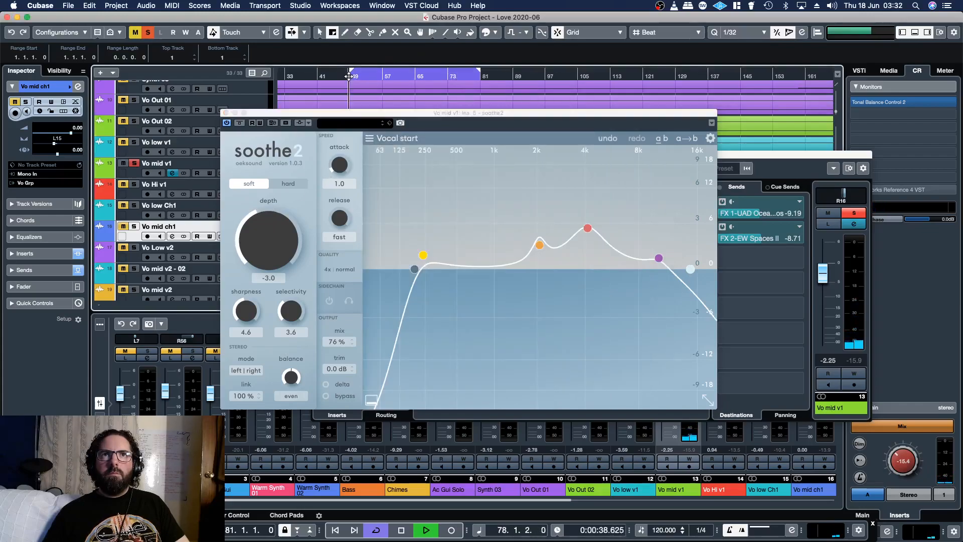
click(404, 76)
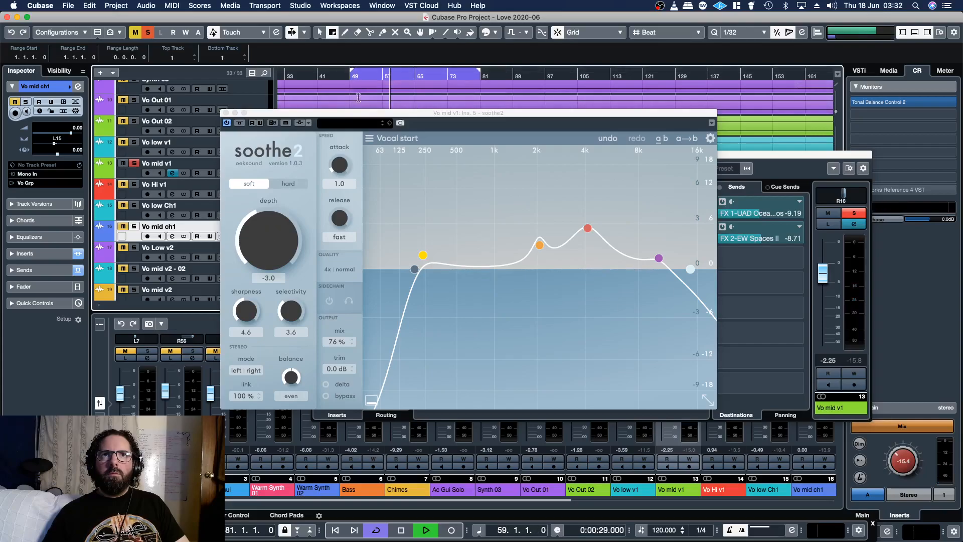
drag(268, 226, 263, 235)
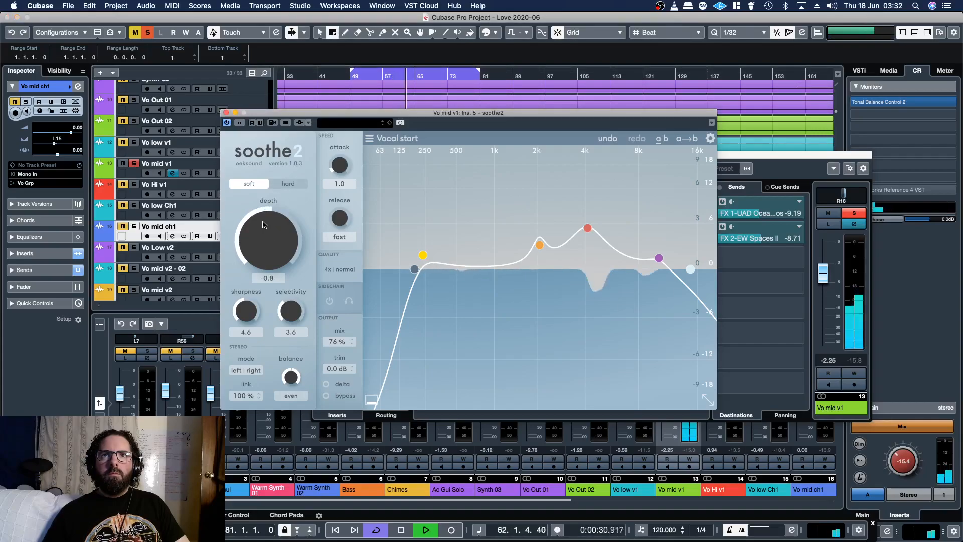
drag(264, 218, 265, 213)
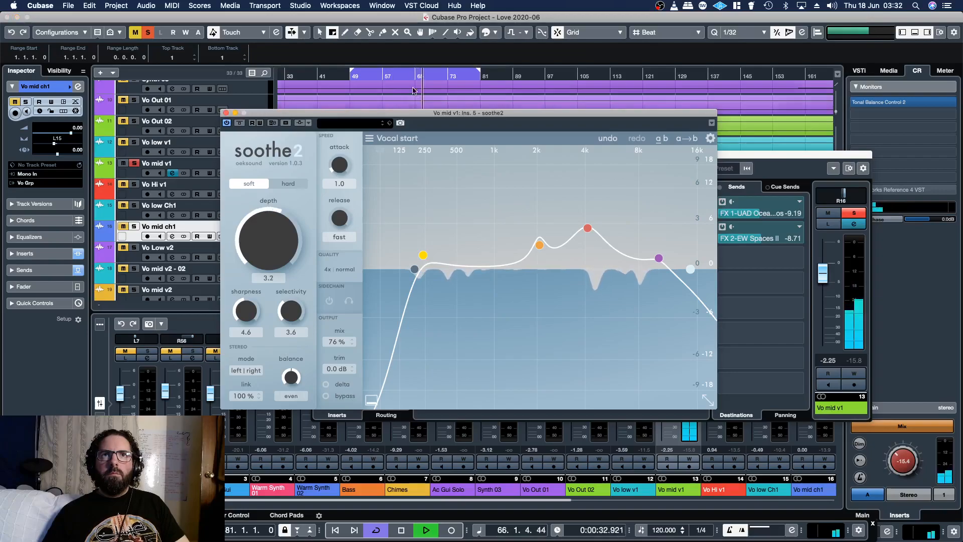
click(391, 75)
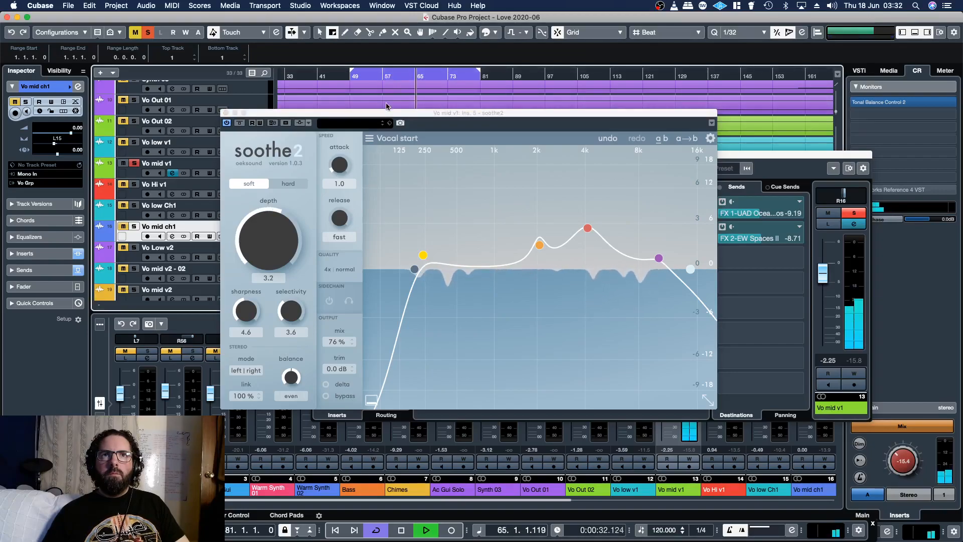
click(388, 76)
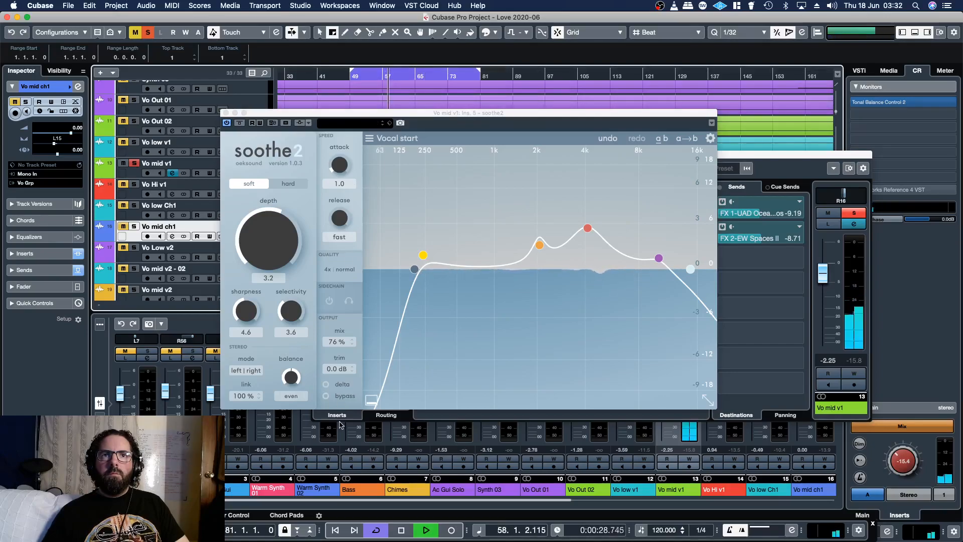
Step: Audition the soothe2 delta signal on Vo mid v1, then unsolo the track and close its plug-in and channel settings windows
click(329, 386)
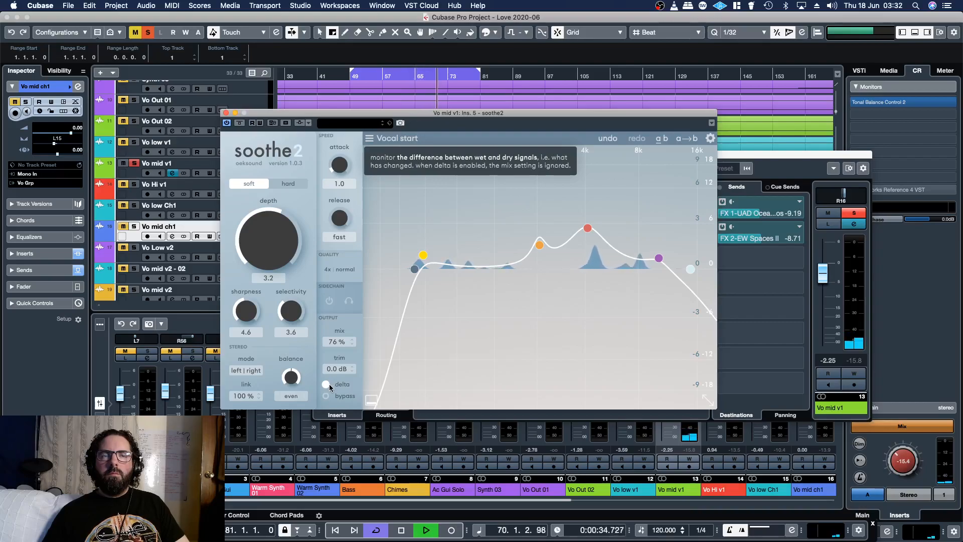
click(326, 384)
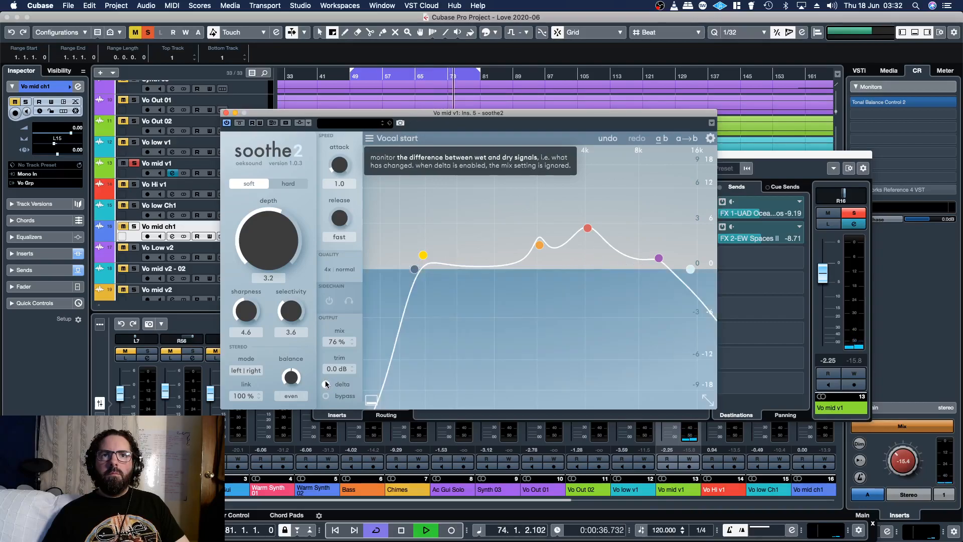
click(226, 113)
click(857, 213)
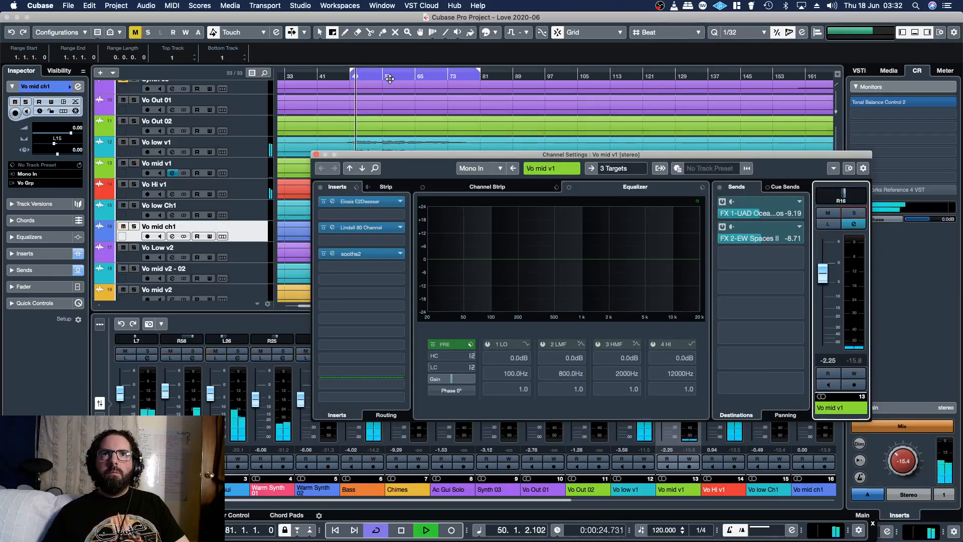
click(316, 154)
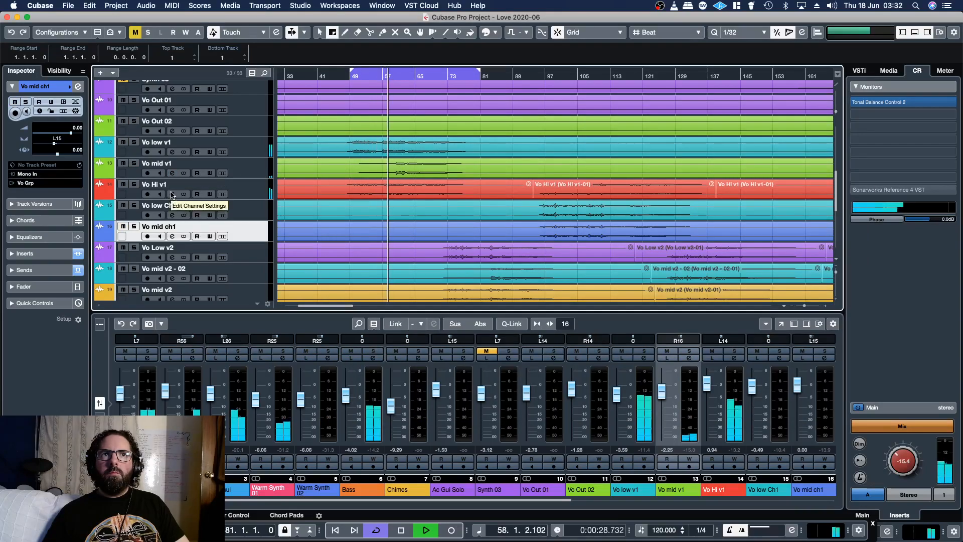
Step: Collapse the plug-in folders in the insert browser of Vo Hi v1 and load soothe2 into its fourth insert slot
click(172, 193)
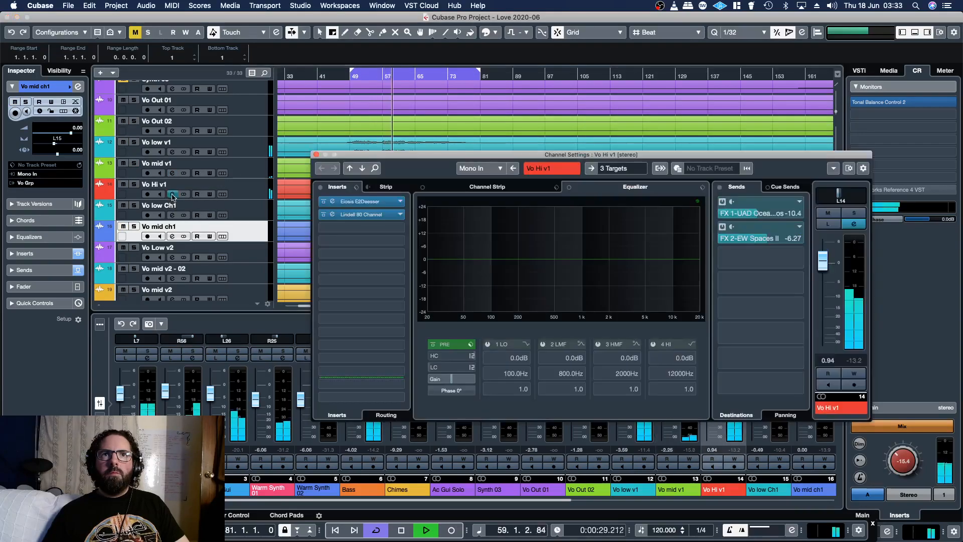
click(400, 248)
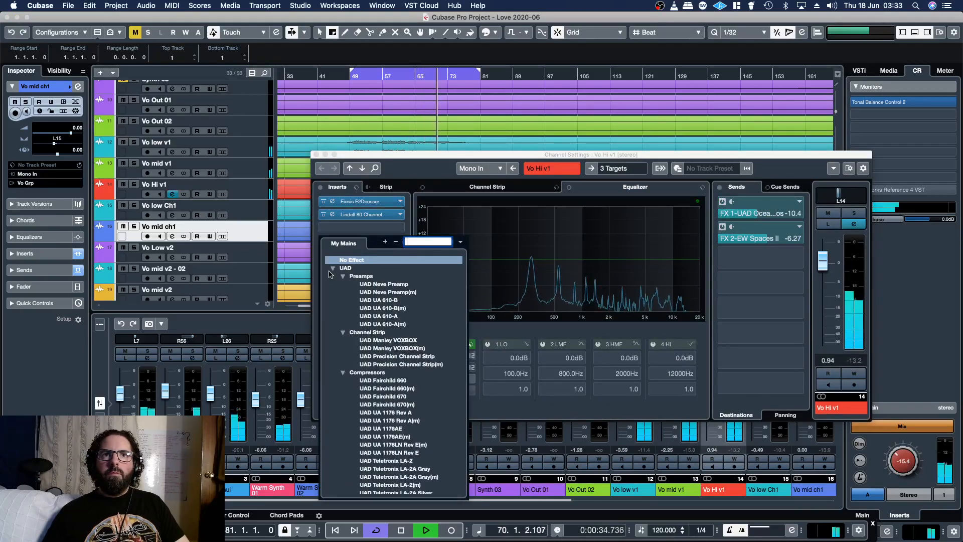
scroll(377, 374, down, 15)
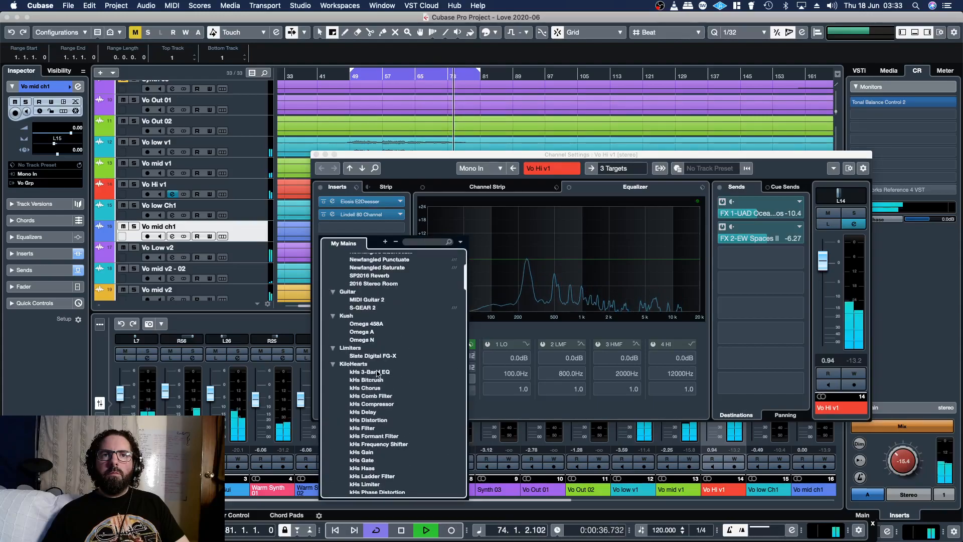
scroll(377, 373, up, 2)
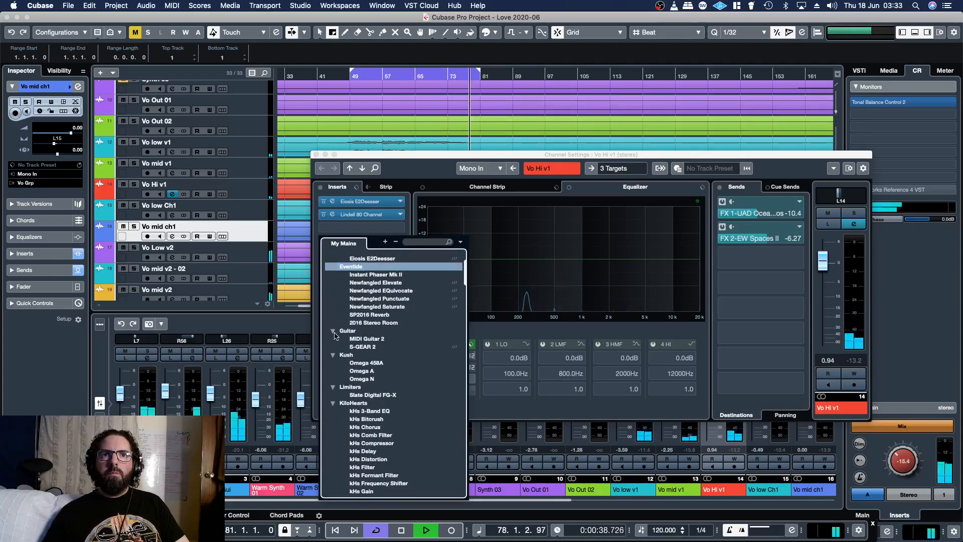
click(333, 331)
click(332, 267)
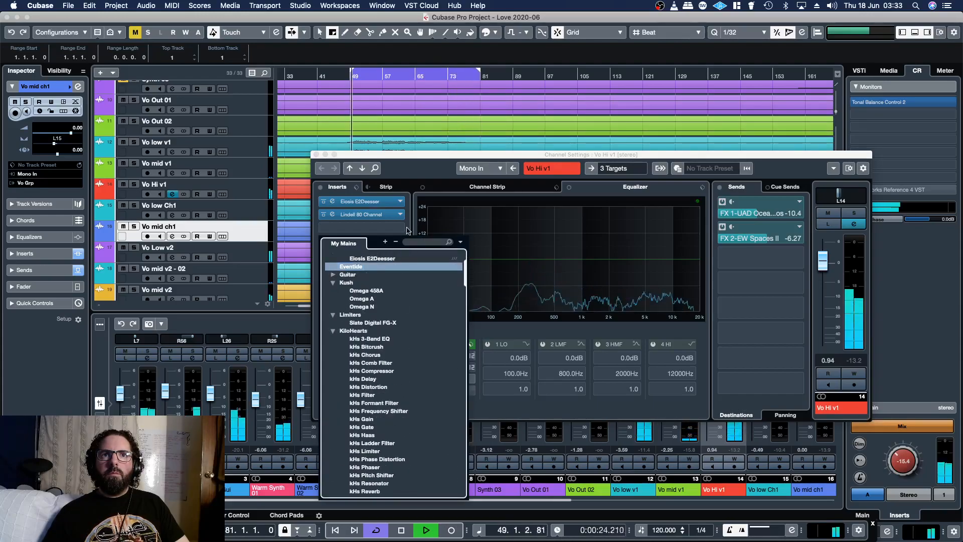
click(422, 200)
click(382, 240)
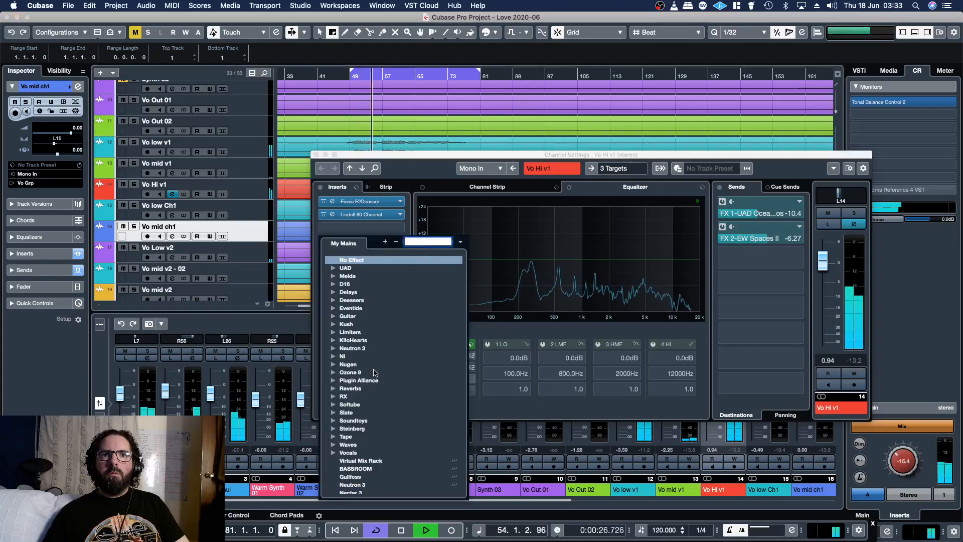
scroll(374, 373, down, 5)
click(359, 471)
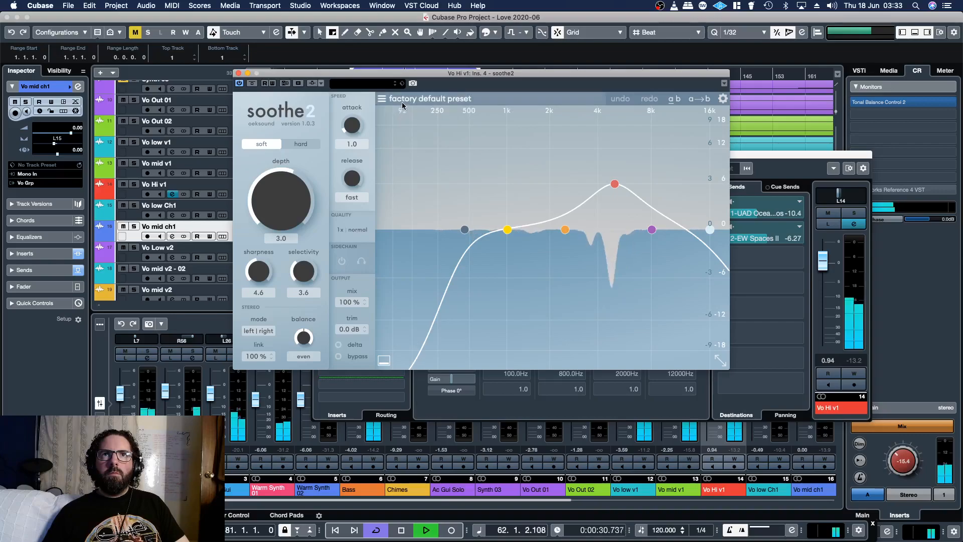
Step: Load the Vocal start preset from the Vocals category into soothe2 on Vo Hi v1 and set its depth to 4.5
click(381, 98)
mouse_move(406, 355)
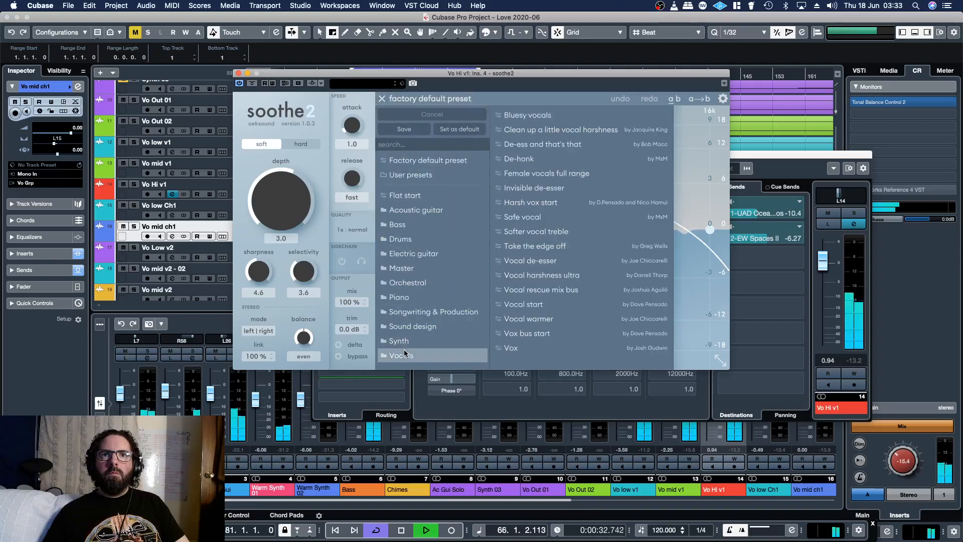
click(527, 305)
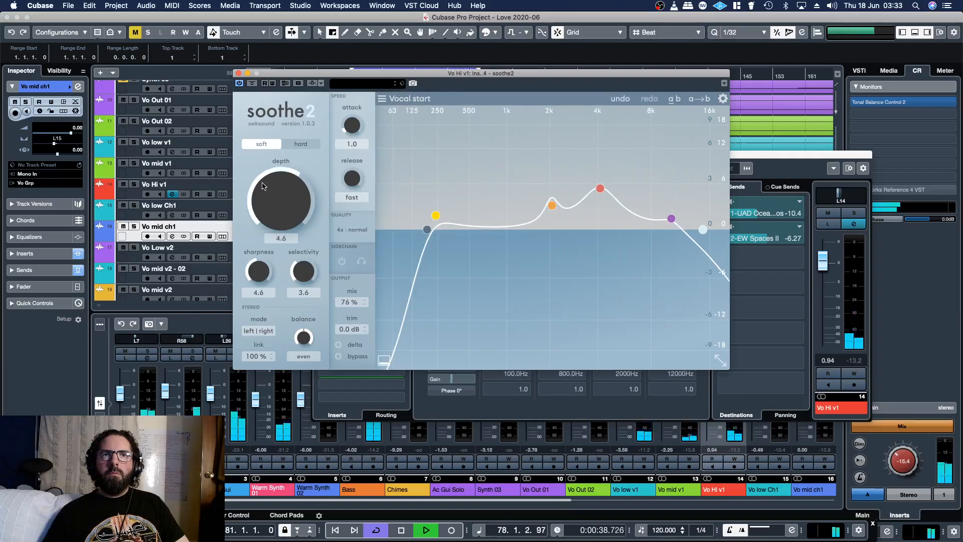
drag(357, 79, 361, 112)
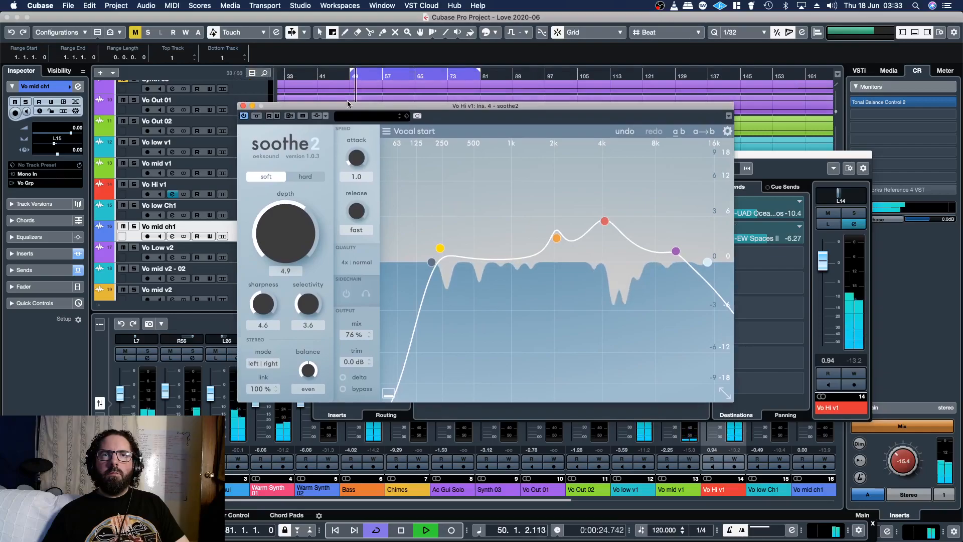
drag(279, 237, 318, 270)
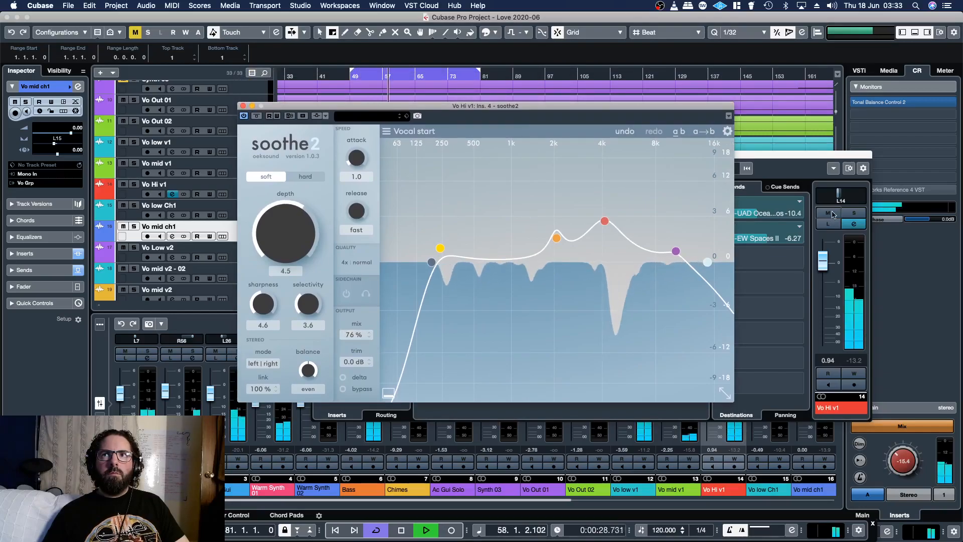
Step: Solo Vo Hi v1 and set its soothe2 depth to 5.5 while monitoring the delta signal, switching delta off at the end
click(854, 213)
click(541, 110)
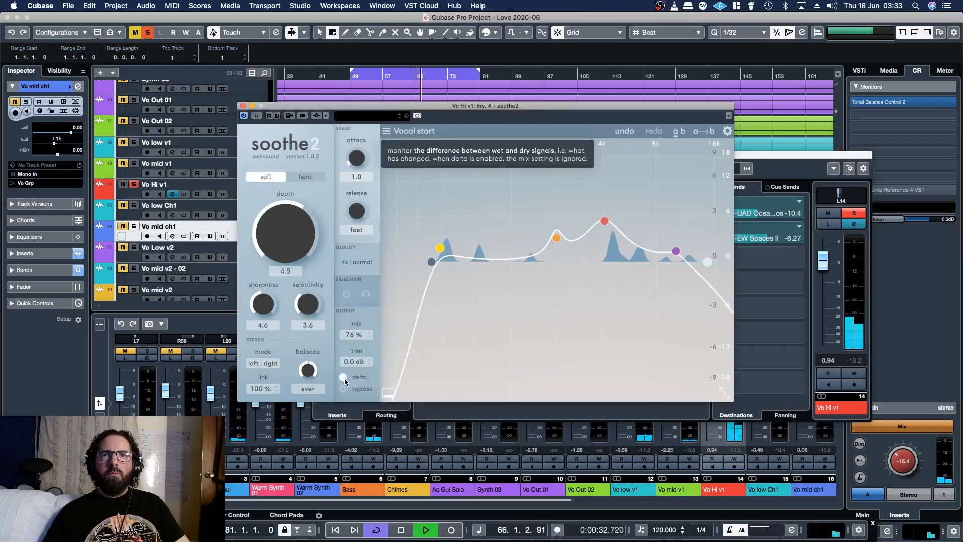
click(356, 78)
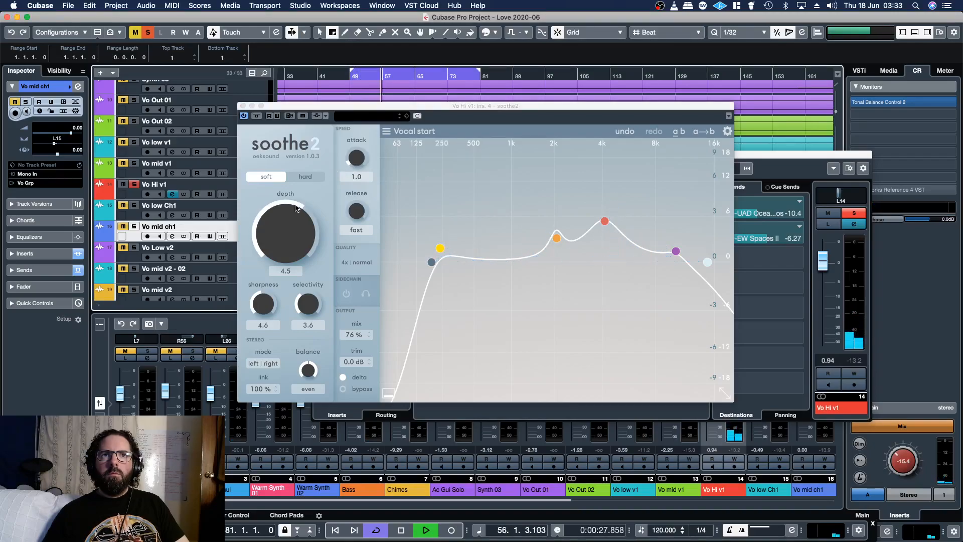
drag(296, 208, 298, 224)
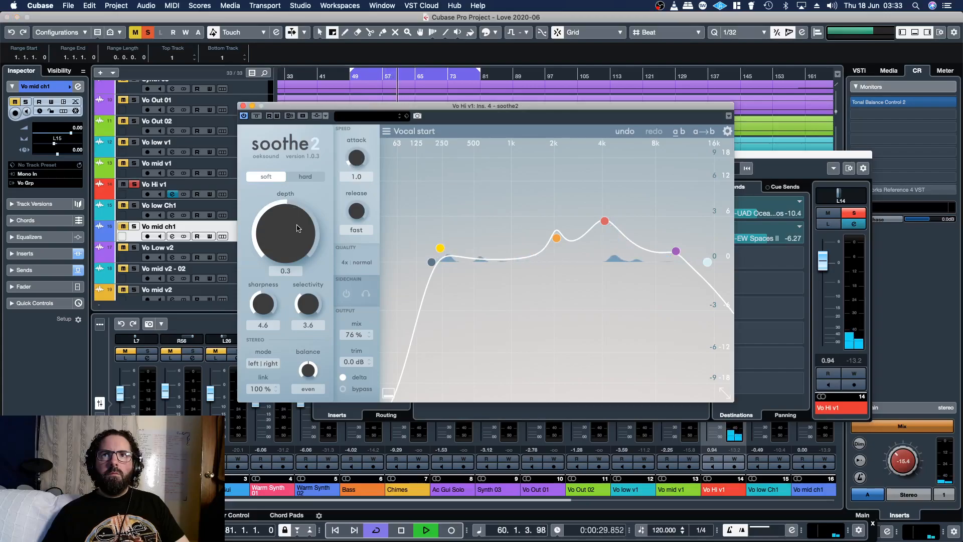
drag(298, 228, 299, 209)
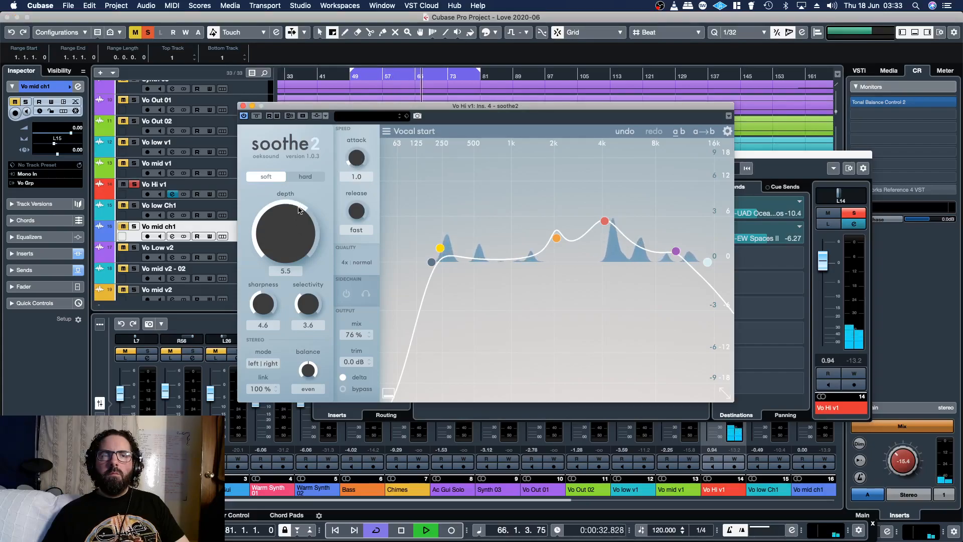
click(344, 379)
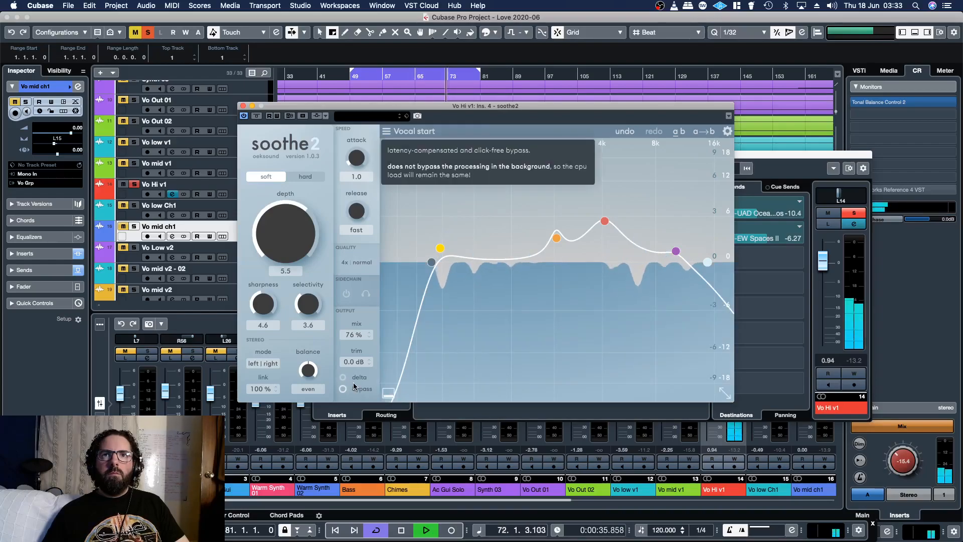
Step: Unsolo Vo Hi v1 and lower its fader to -1.47 while replaying the verse in the full mix, closing its windows when done
click(859, 217)
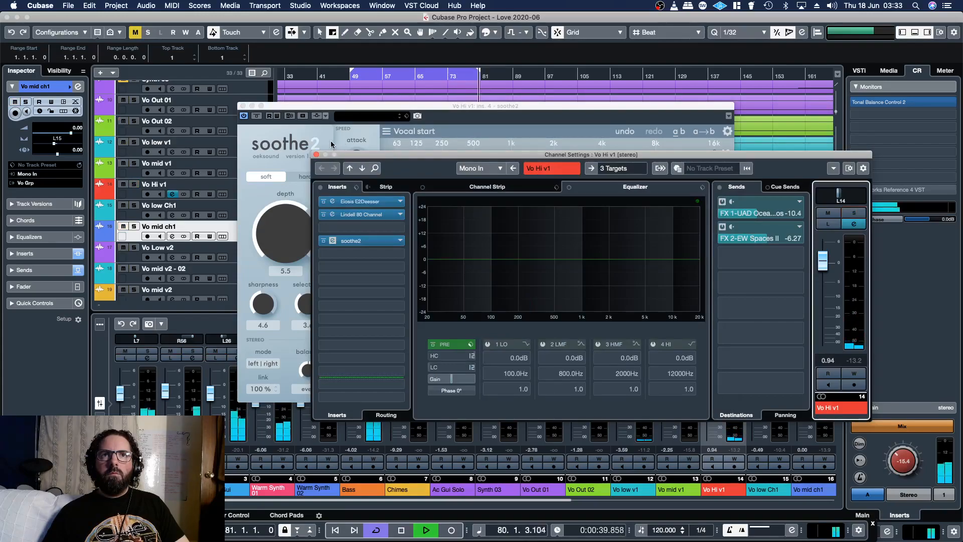
click(355, 78)
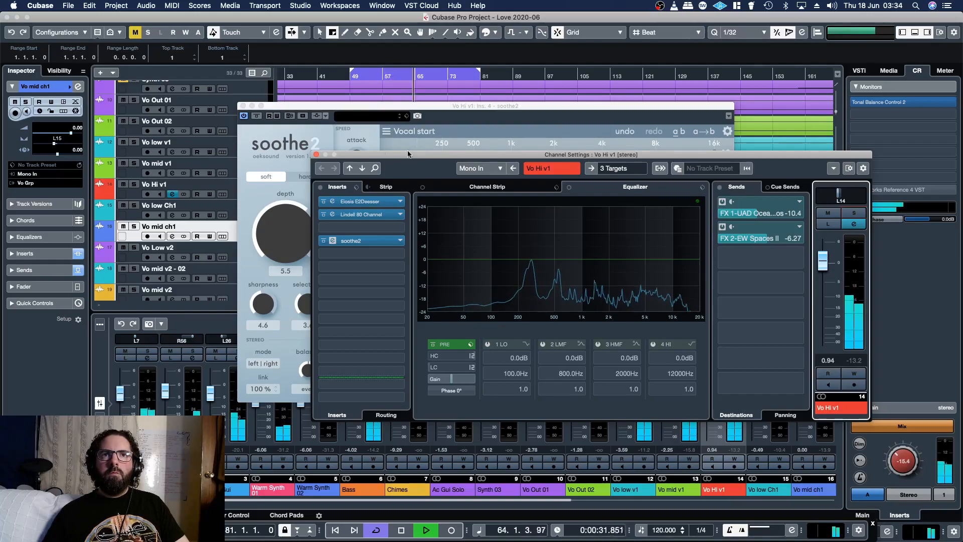
drag(817, 262, 820, 270)
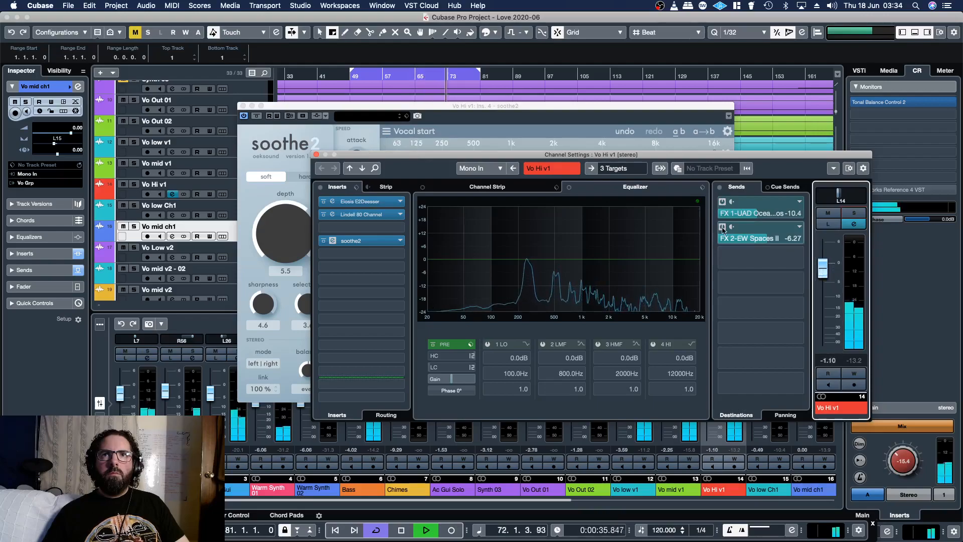
click(351, 76)
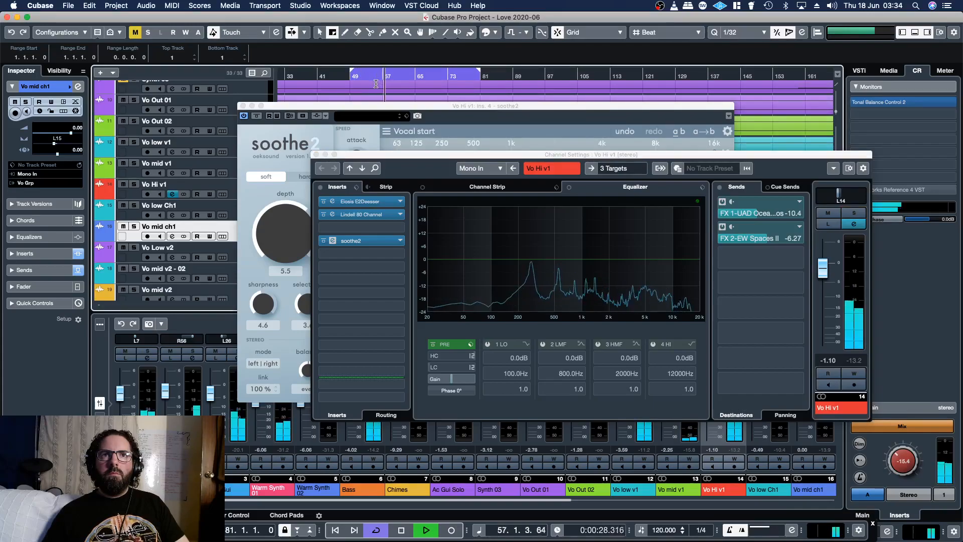
drag(822, 275, 823, 276)
click(316, 155)
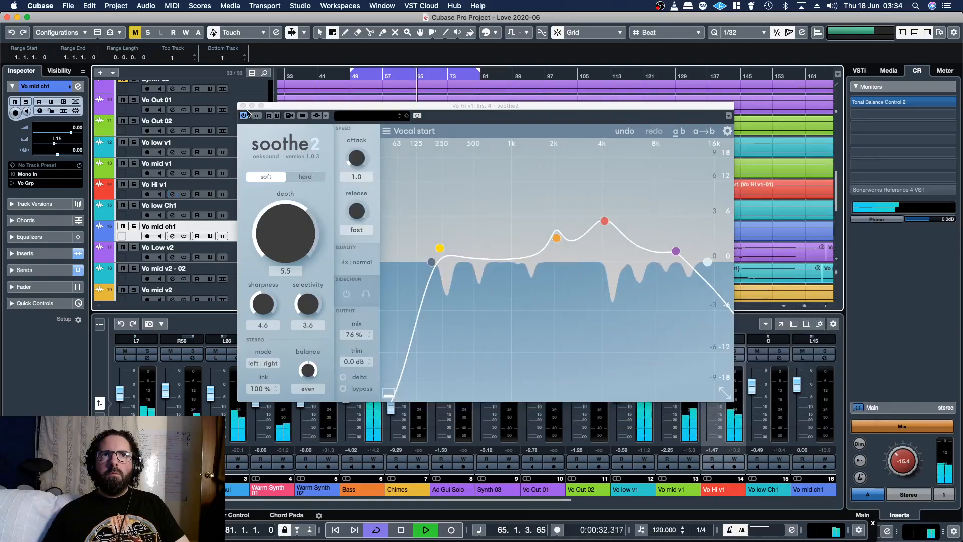
click(243, 106)
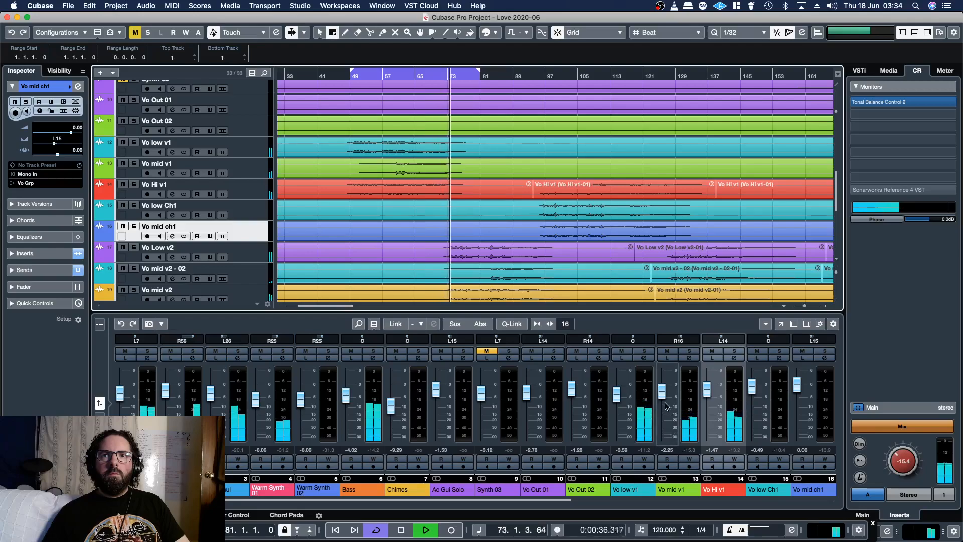
Step: Raise the Vo mid v1 fader to about -1.95 and set the preamp gain in its Lindell 80 Channel to 7.71 dB
drag(666, 400, 667, 400)
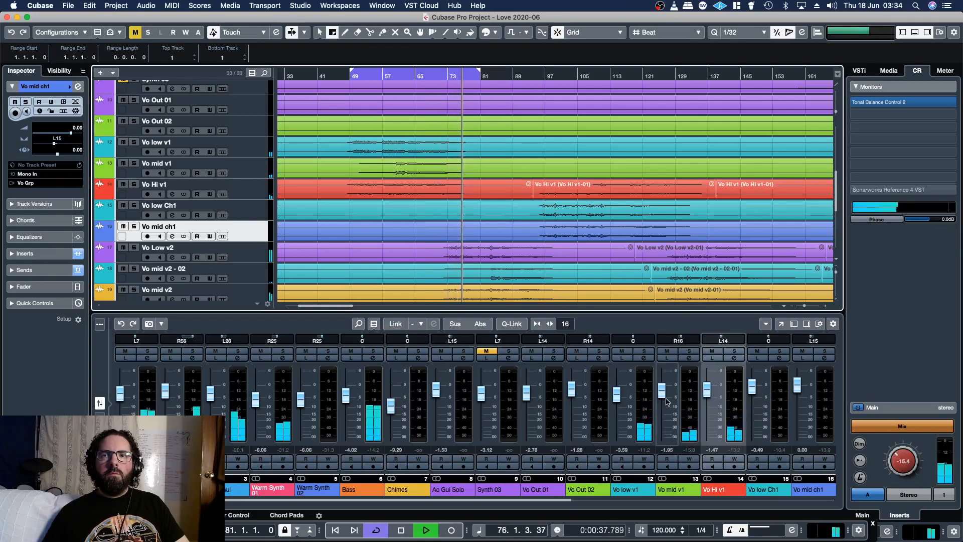
click(689, 358)
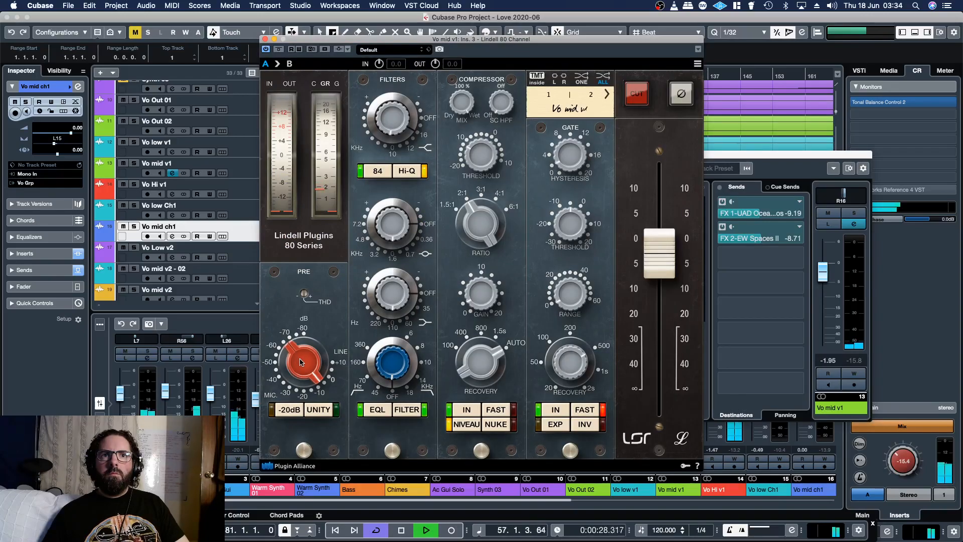
drag(301, 362, 302, 361)
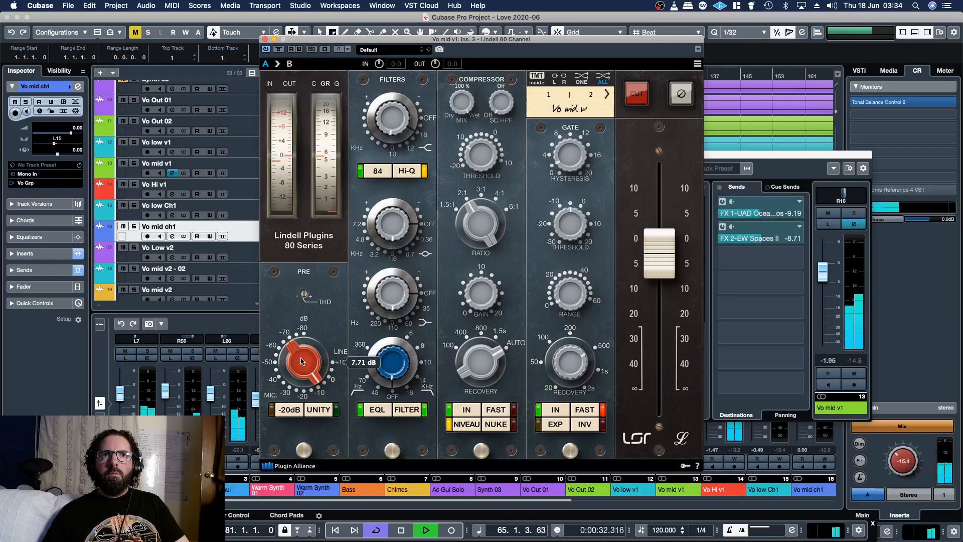
mouse_move(479, 161)
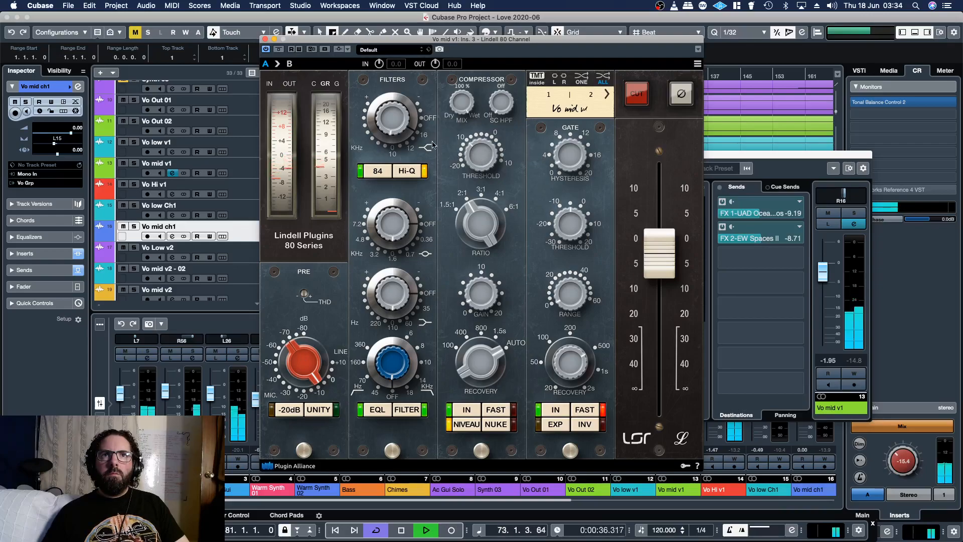
click(266, 39)
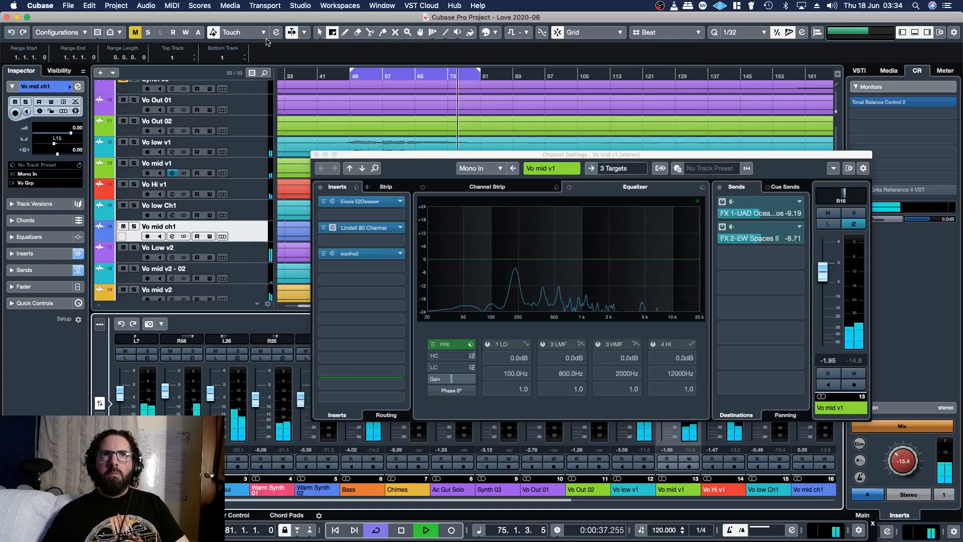
click(315, 155)
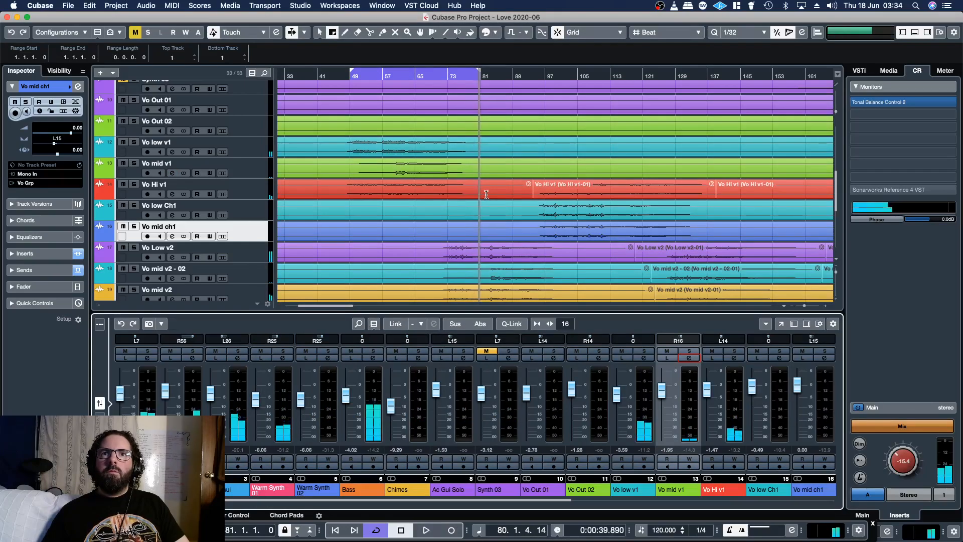
Step: Move the loop range to bars 73 to 105 to cover the second verse vocals
scroll(493, 201, down, 1)
scroll(494, 201, down, 3)
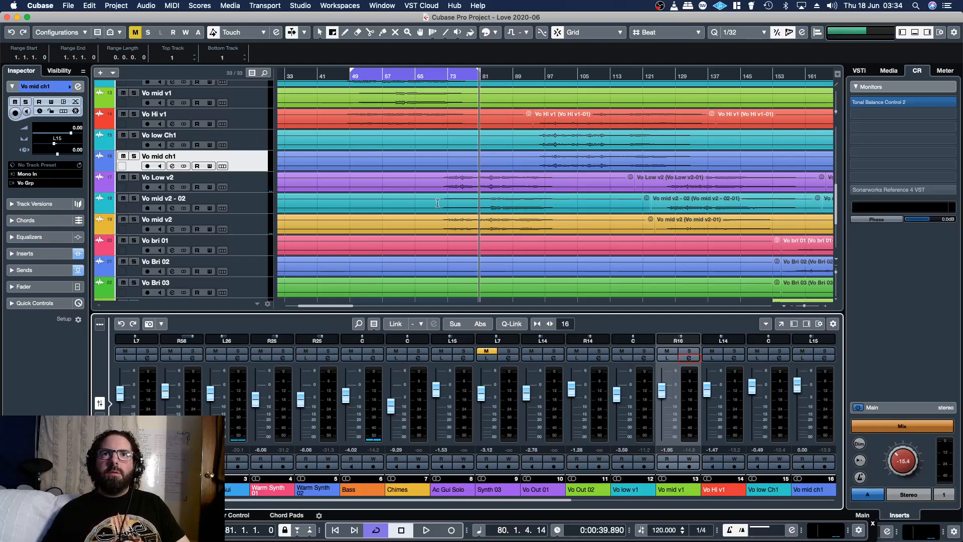
drag(411, 73, 489, 76)
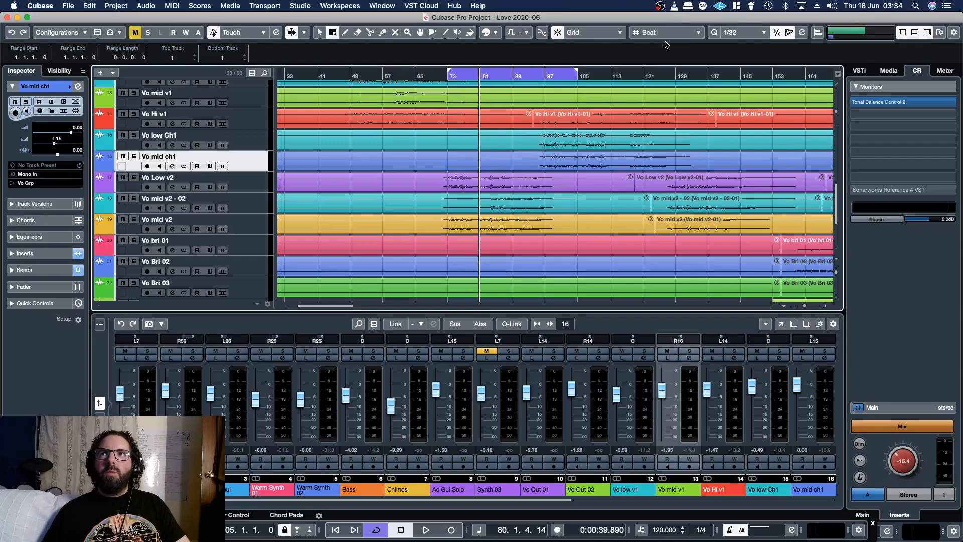
click(339, 5)
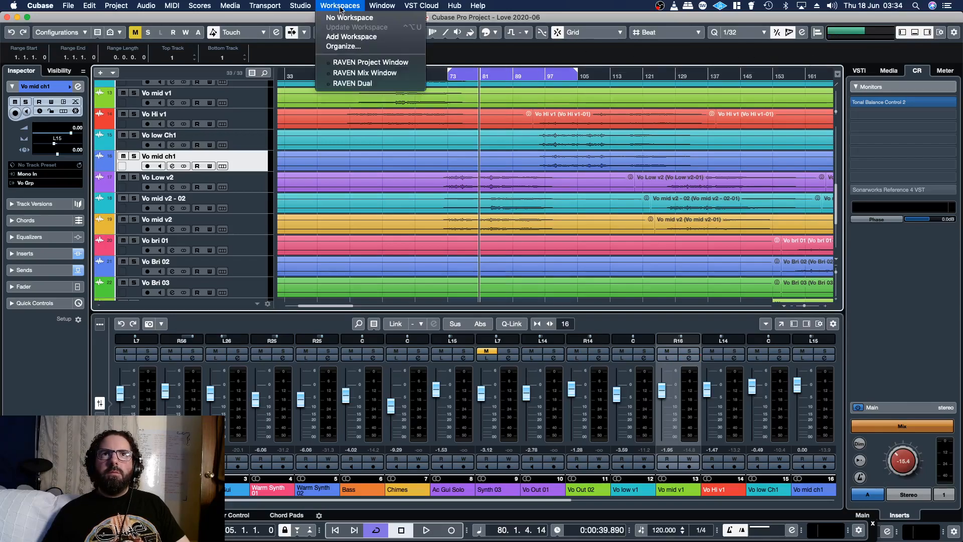
click(316, 18)
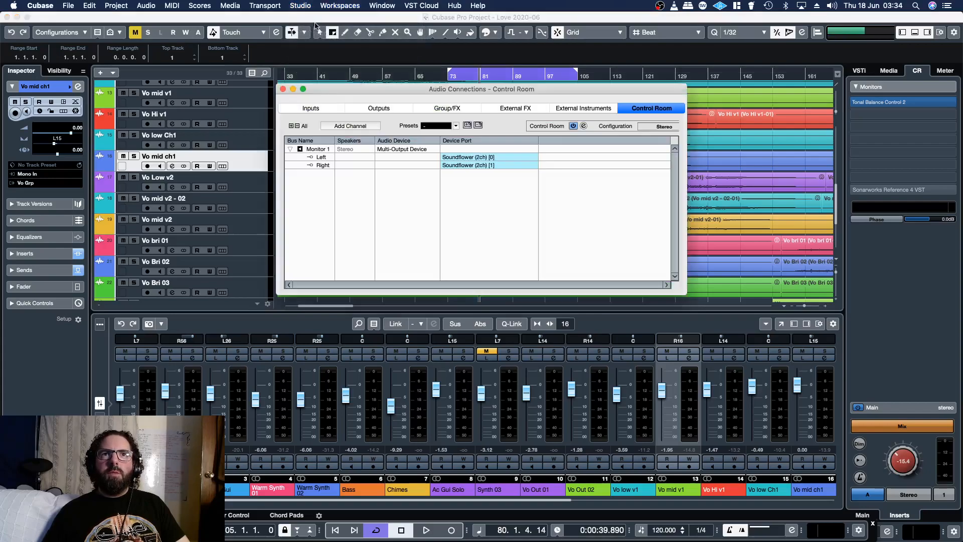
click(283, 88)
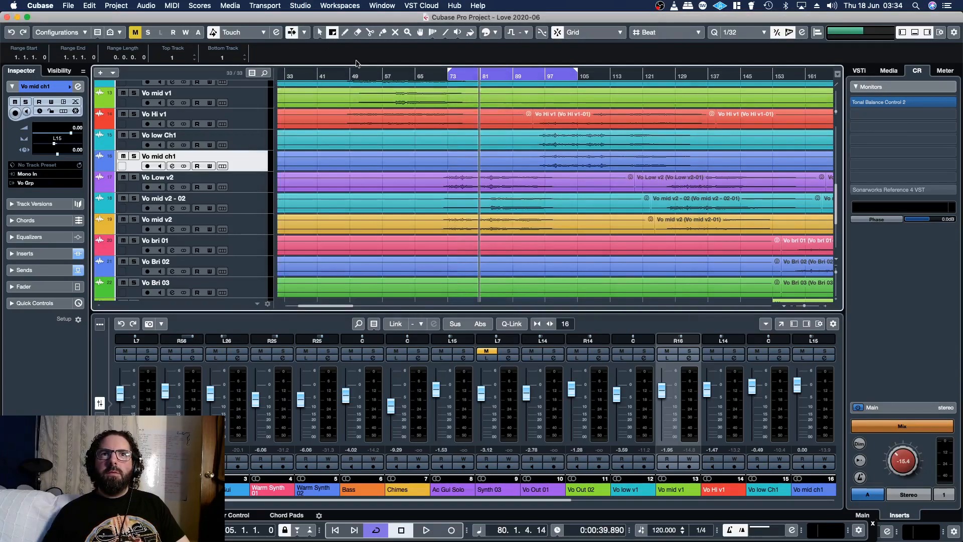
Step: Set the Multi-Output Device's buffer size to 1024 samples in the Studio Setup and confirm it
click(339, 6)
mouse_move(300, 6)
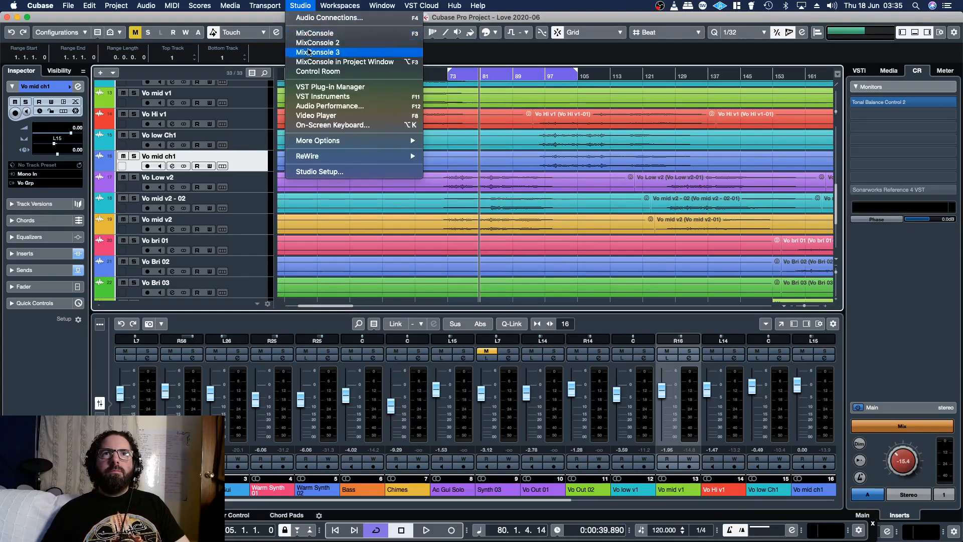
click(321, 171)
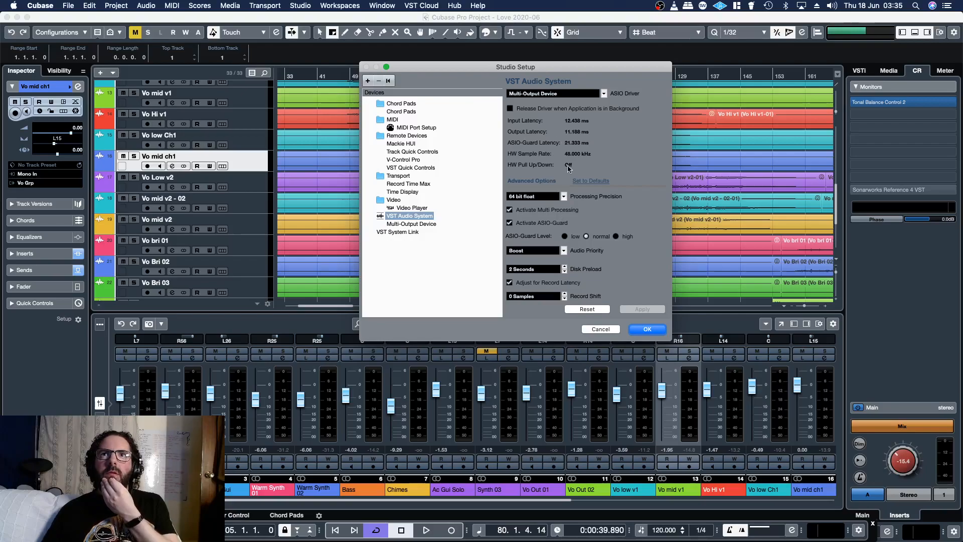
click(412, 224)
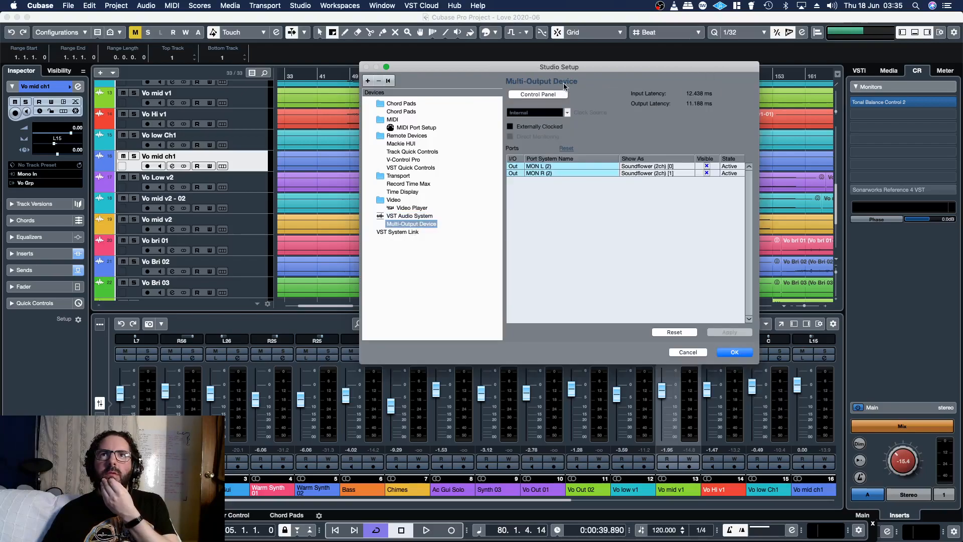
click(544, 96)
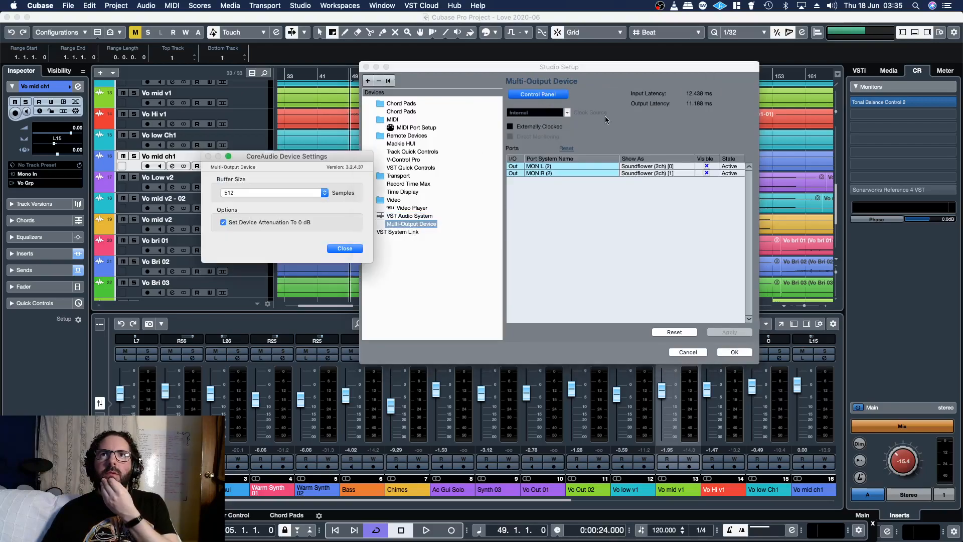
click(324, 194)
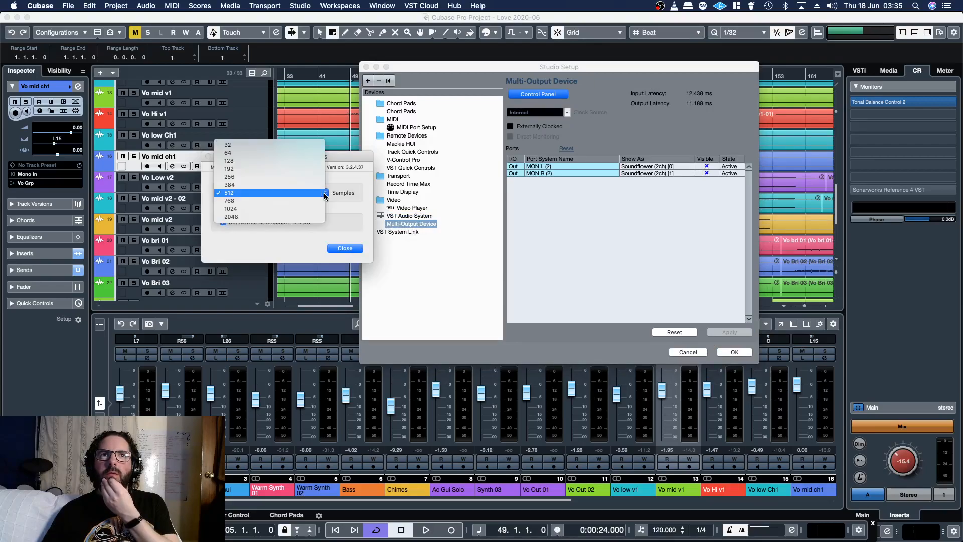
click(264, 209)
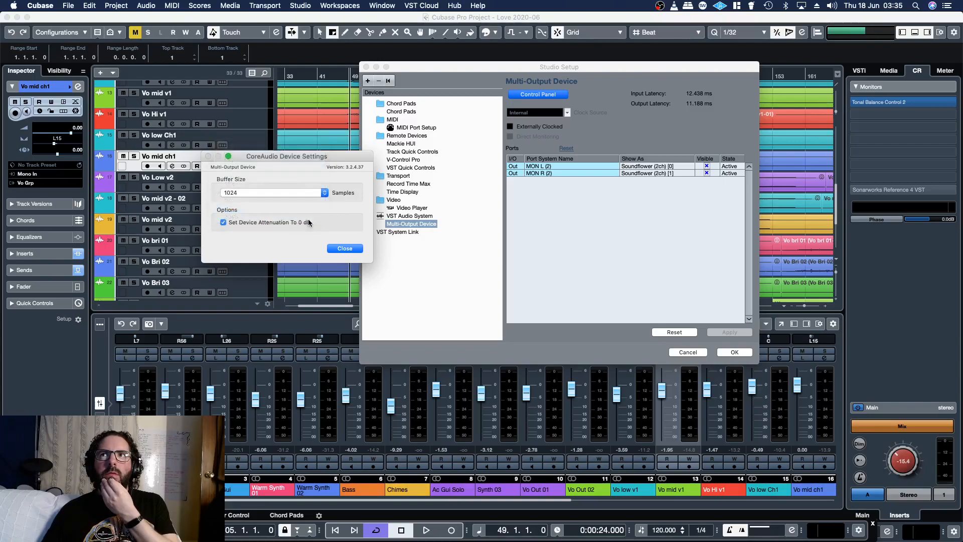
click(340, 248)
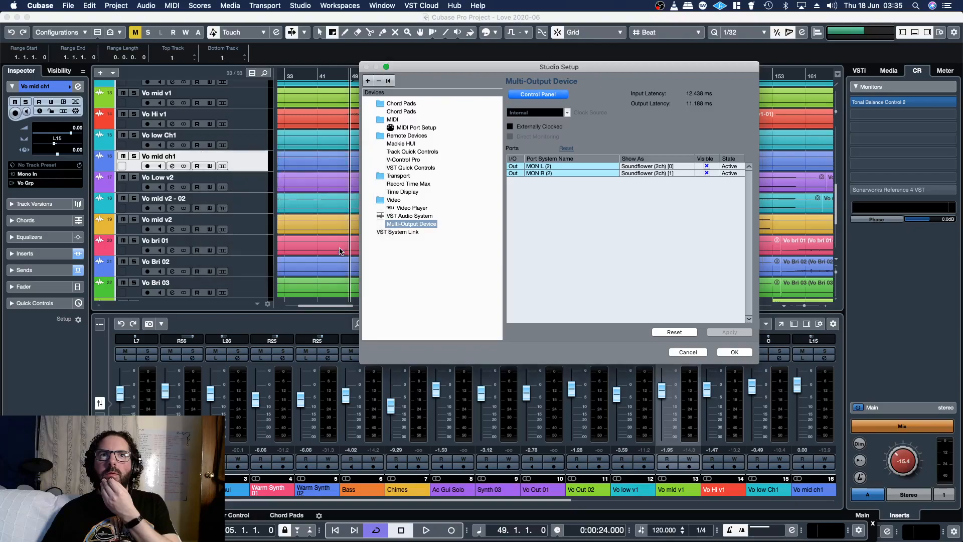
click(735, 353)
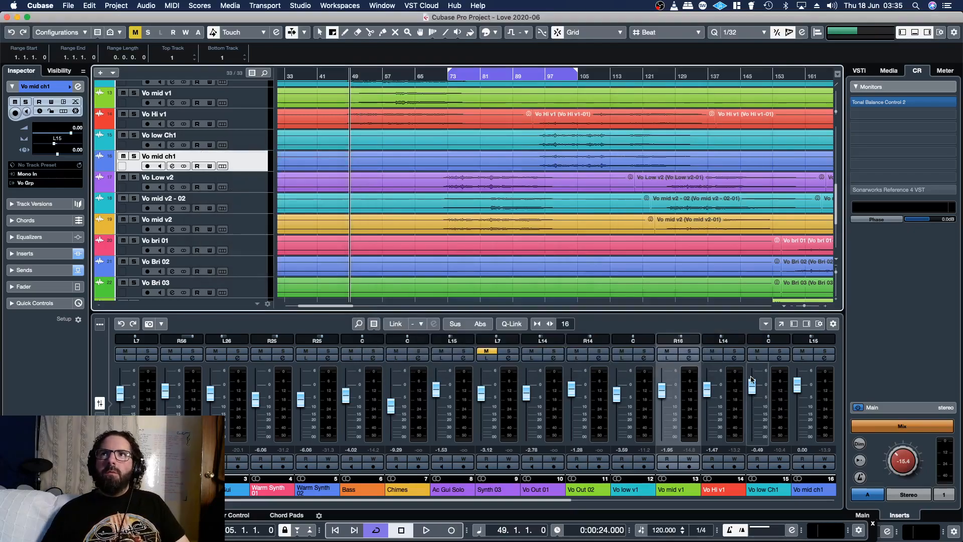
Step: Play the second verse and insert soothe2 in the fifth insert slot of the Vo Low v2 channel
click(451, 75)
key(space)
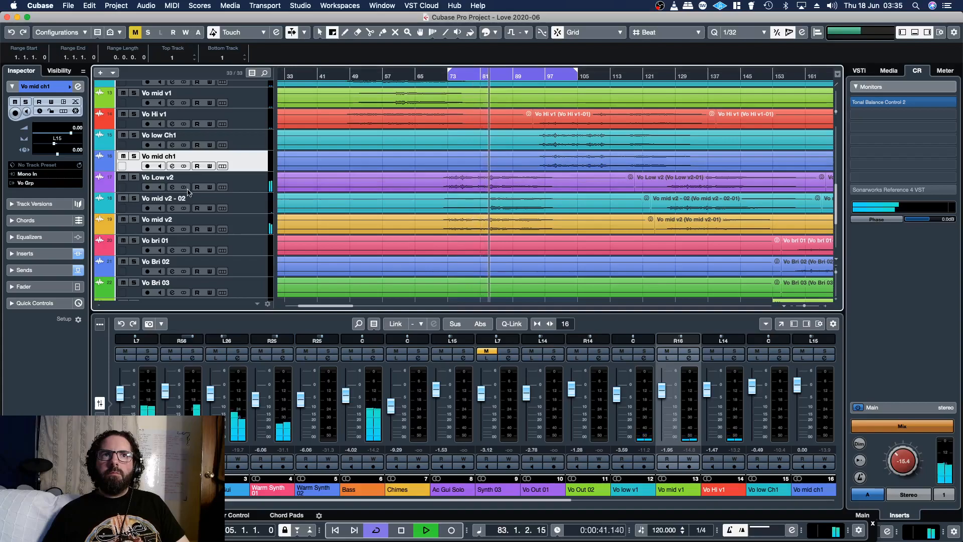
click(172, 186)
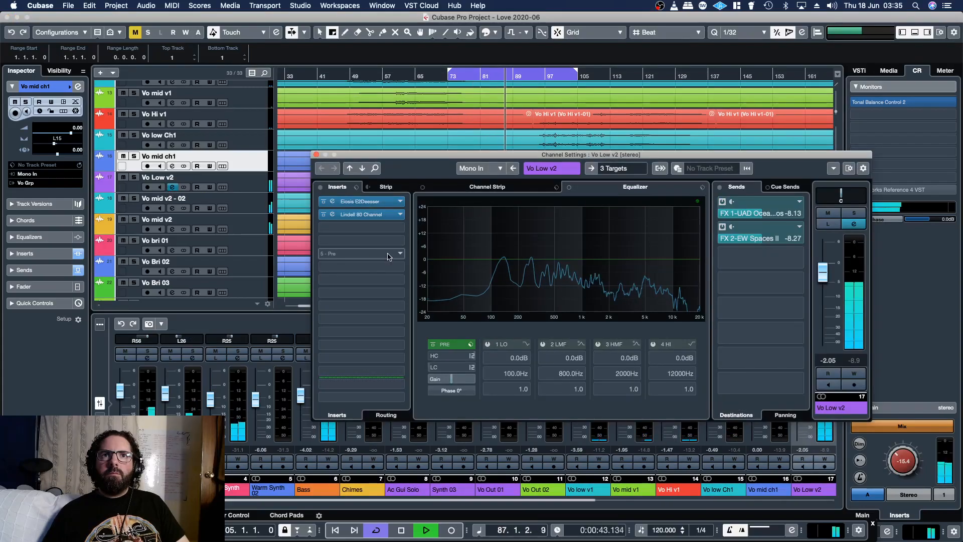
click(388, 257)
scroll(354, 491, down, 10)
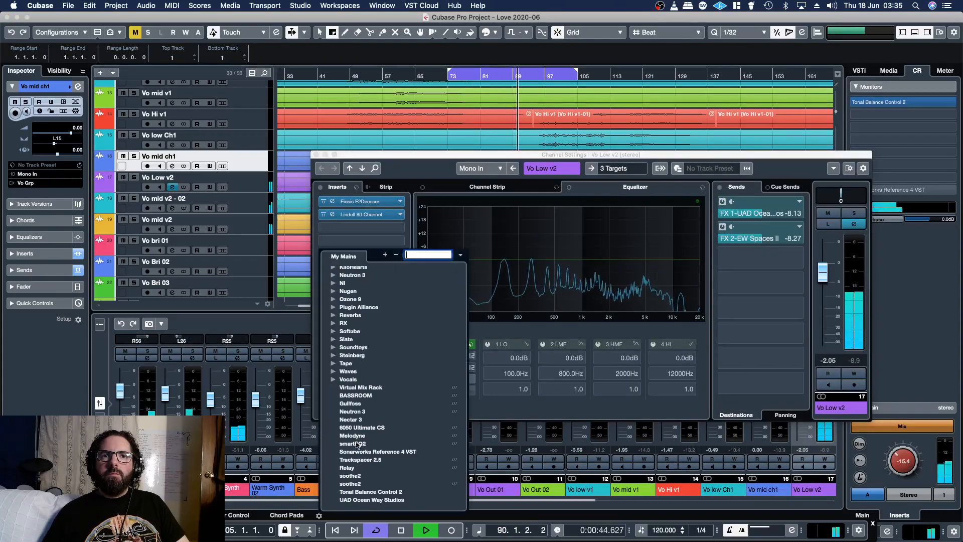
click(351, 484)
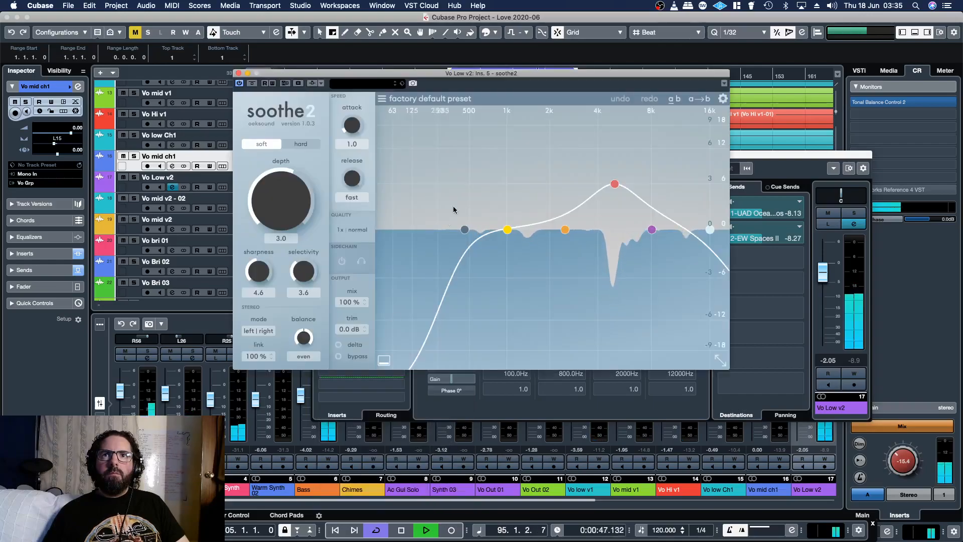
Step: Load the Vocal start preset from the Vocals category in Vo Low v2's soothe2
click(382, 99)
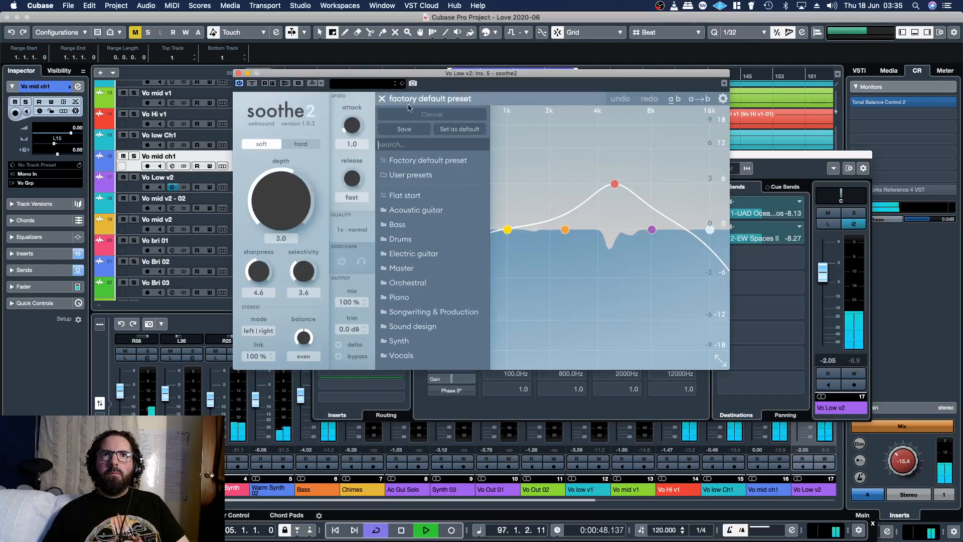
click(411, 356)
click(542, 305)
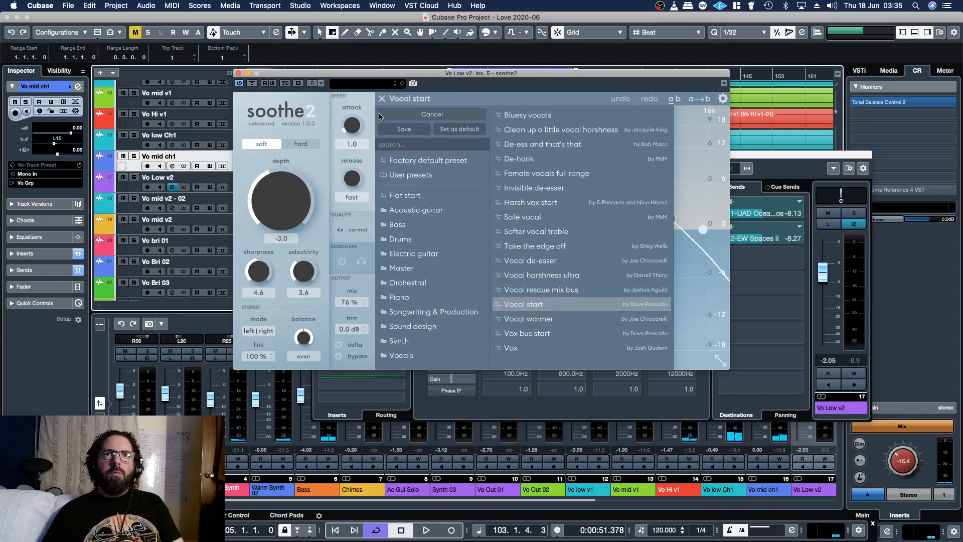
click(397, 99)
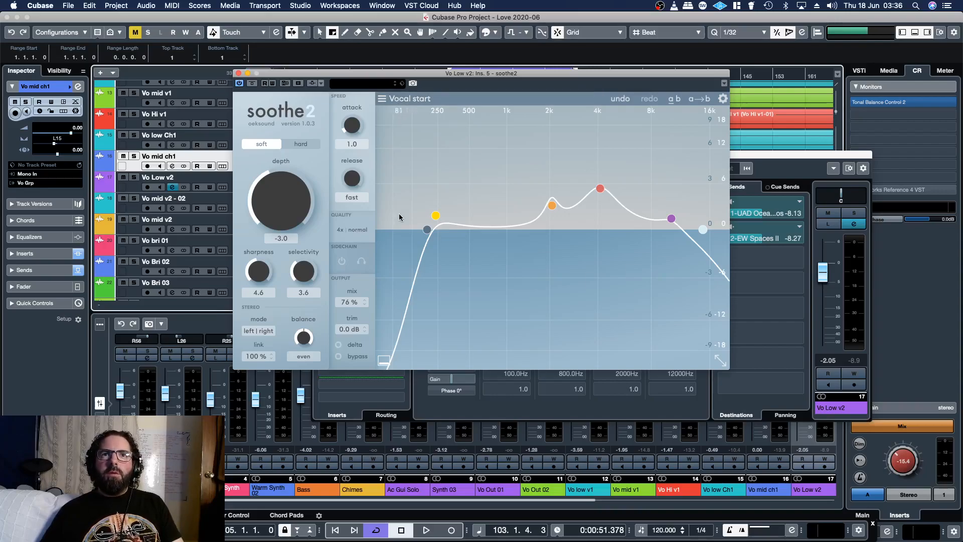
Step: Solo Vo Low v2 and set its soothe2 depth to 2.3 during playback, monitoring the delta signal and switching it off at the end
key(space)
drag(271, 217, 268, 201)
click(856, 215)
click(856, 216)
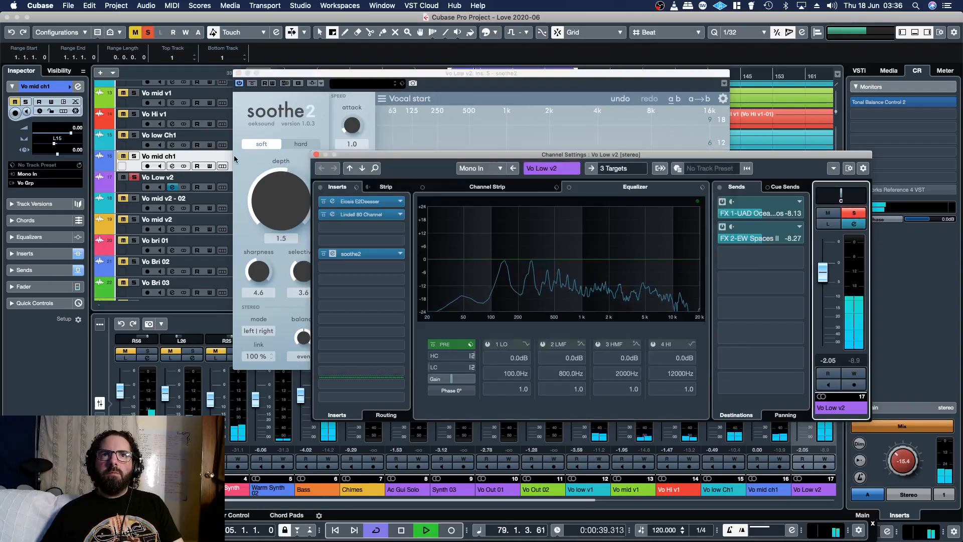
click(324, 84)
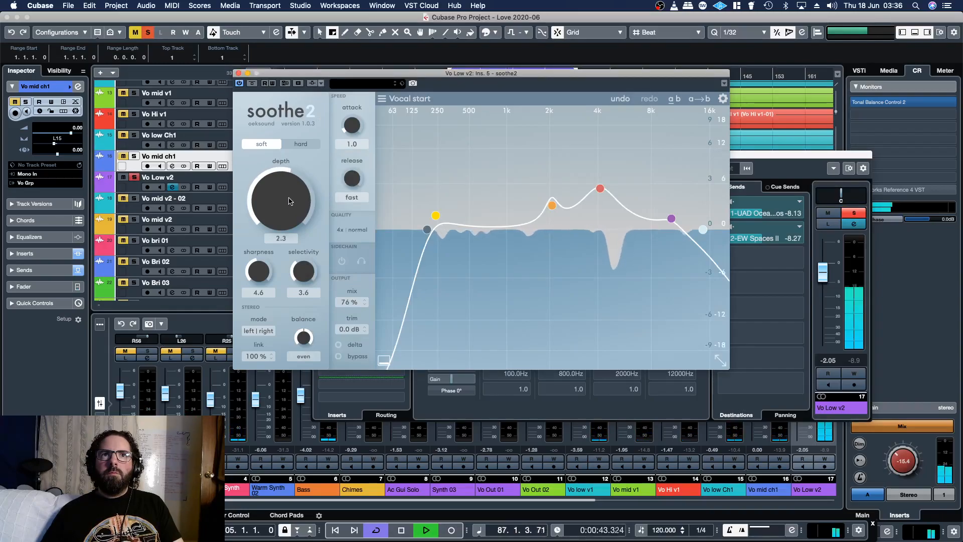
click(339, 345)
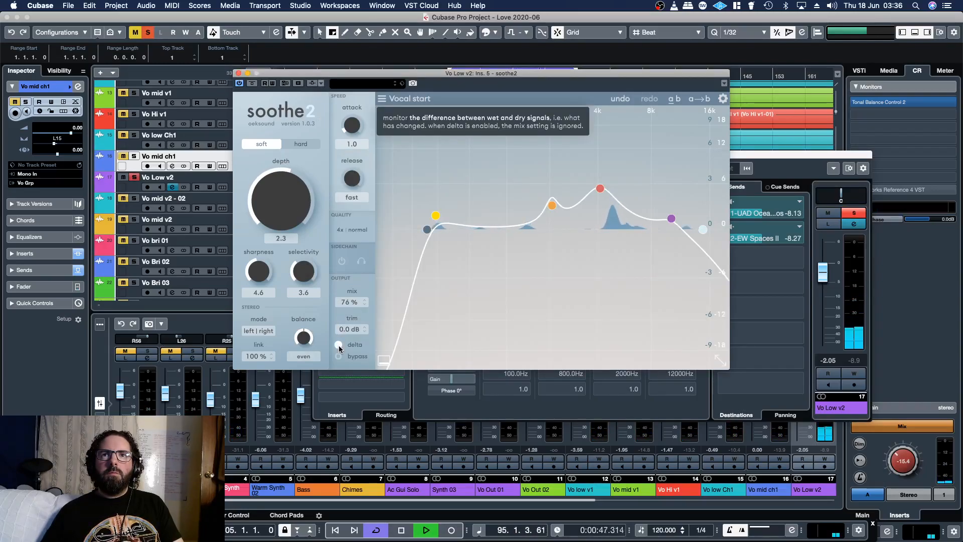
drag(456, 77, 458, 89)
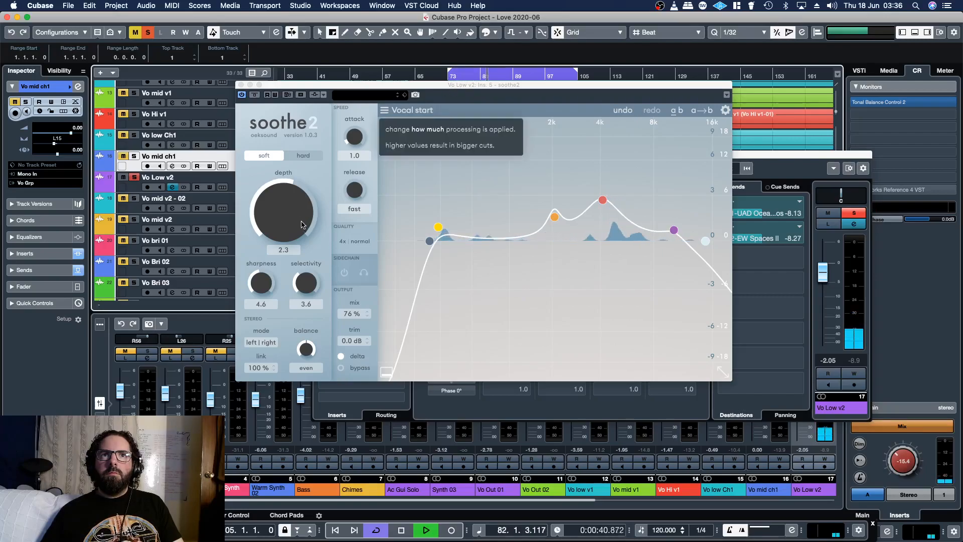
click(342, 357)
Step: Compare Vo Low v2 in the full mix and soloed, then stop playback with it soloed and close its plug-in and channel windows
click(849, 217)
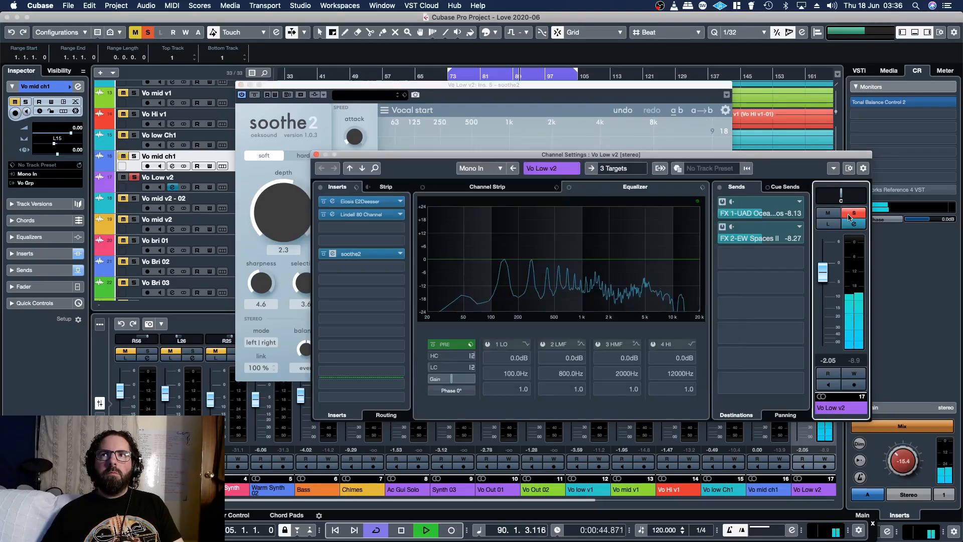
click(849, 217)
click(242, 86)
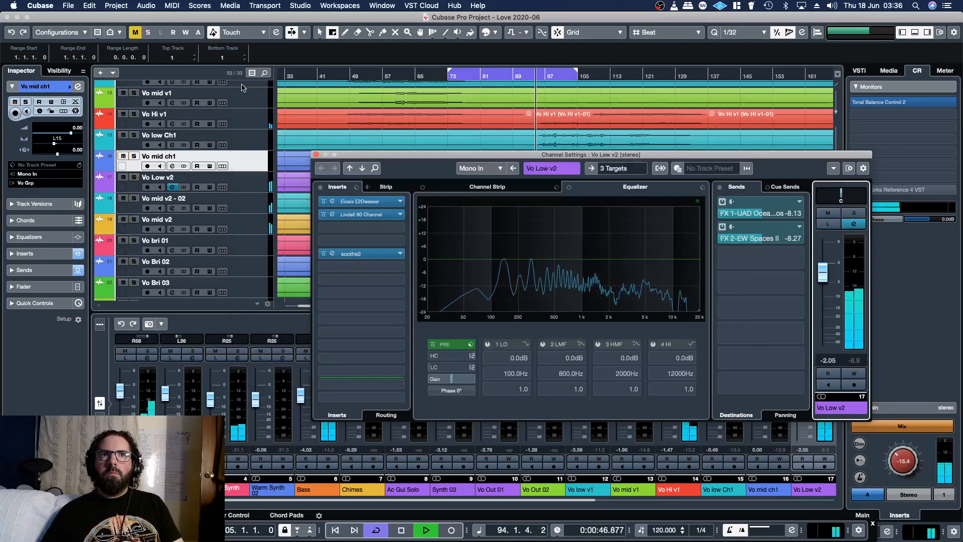
click(852, 215)
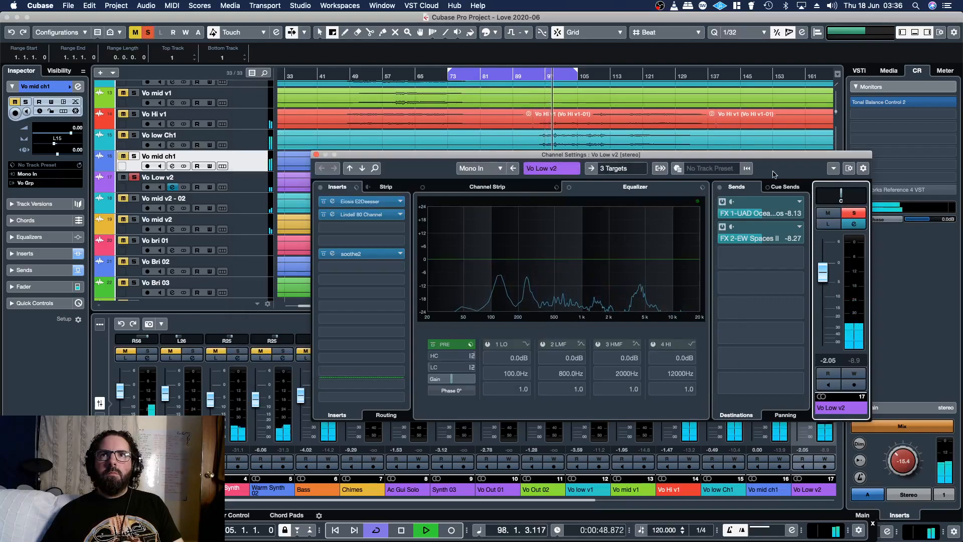
key(space)
click(506, 134)
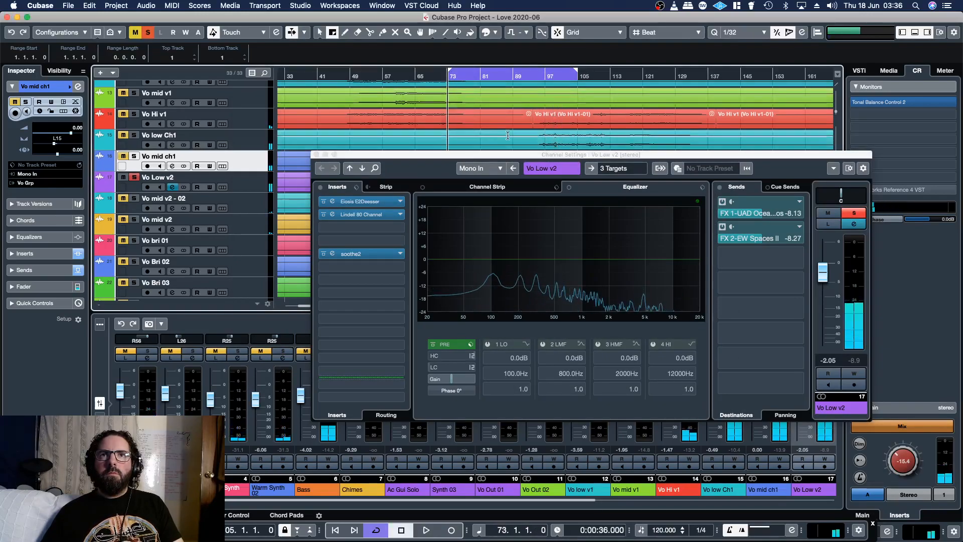
click(317, 154)
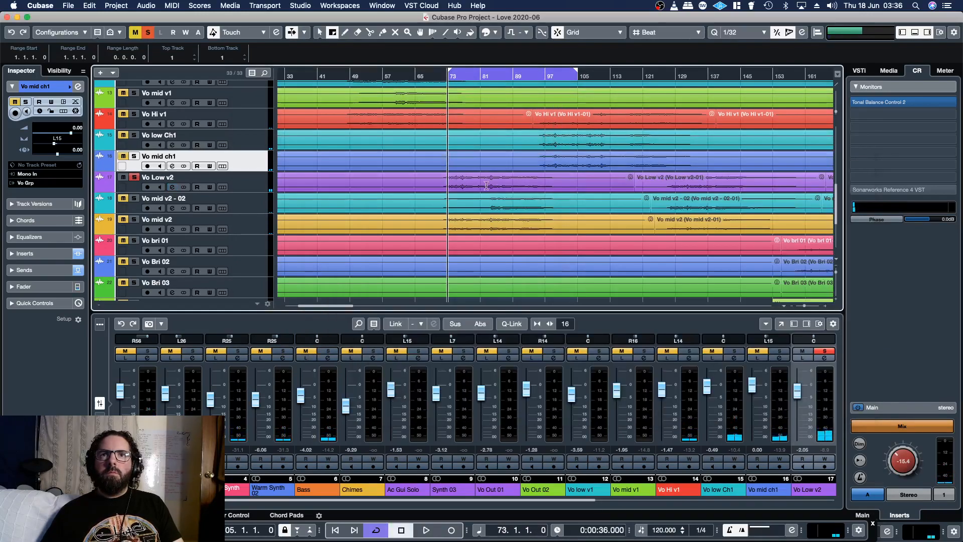
Step: Open the Melodyne editor from the second-verse vocal events and detach it into its own full-size window
click(474, 184)
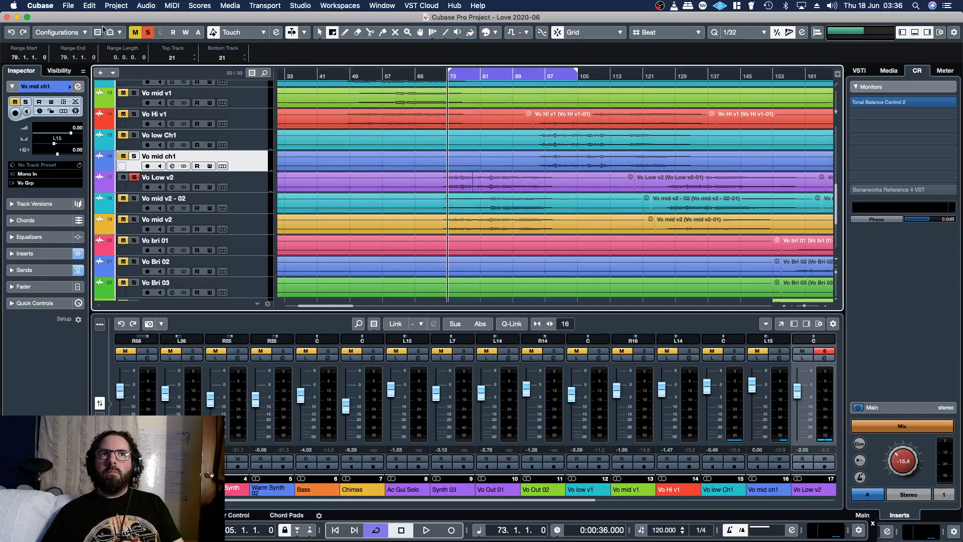
click(68, 5)
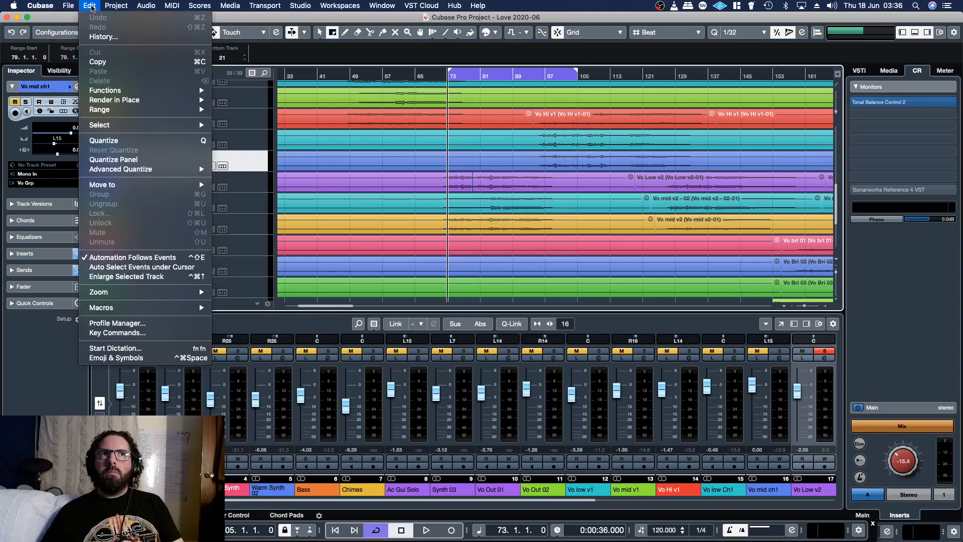
click(91, 7)
right_click(456, 176)
click(463, 179)
click(476, 186)
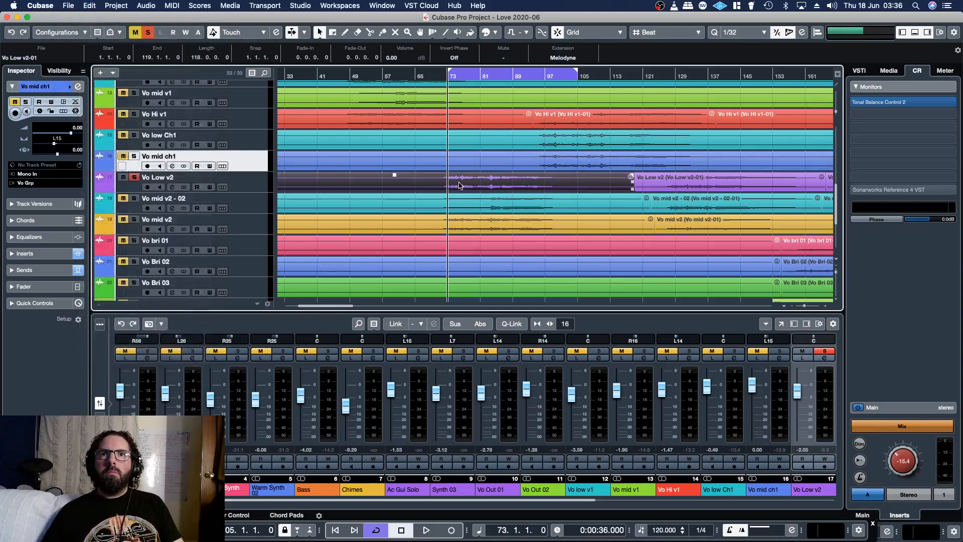
double_click(540, 205)
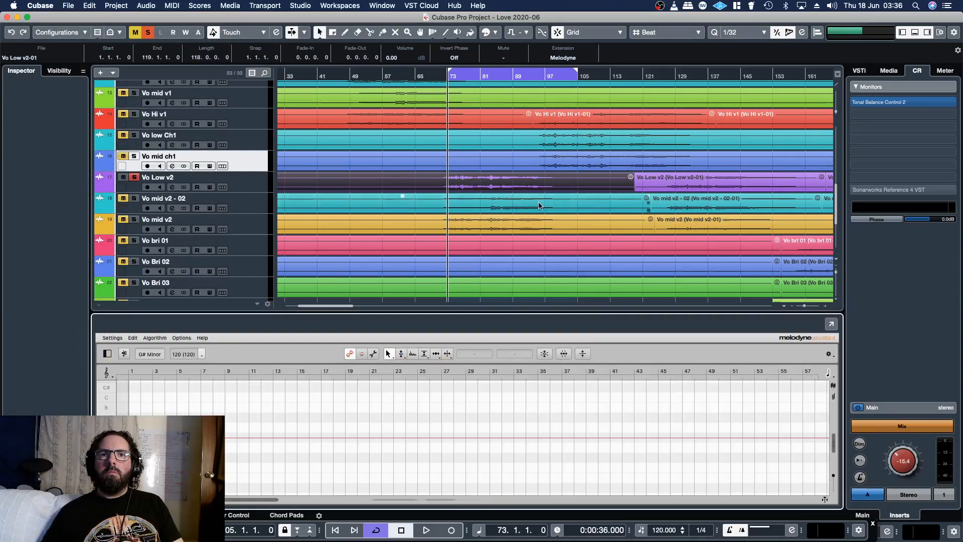
click(829, 326)
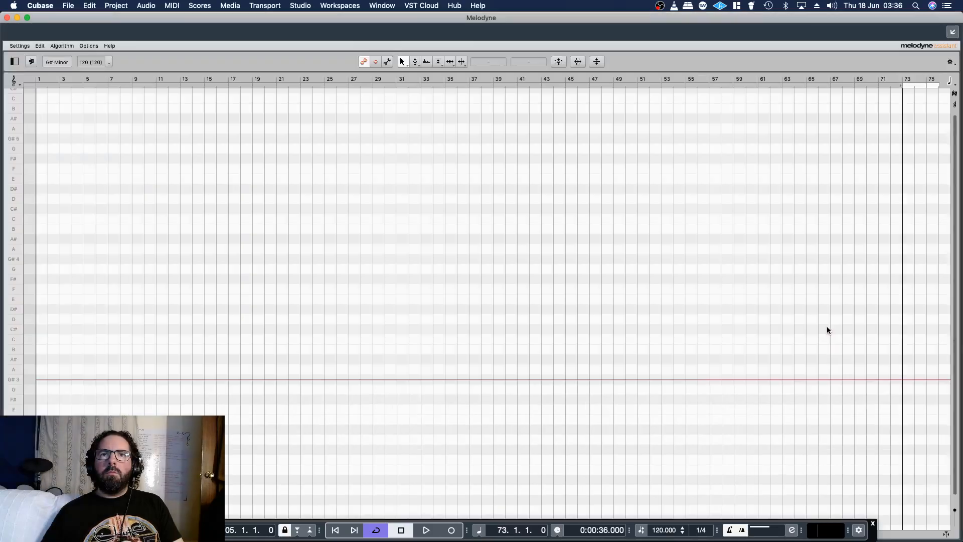
Step: Play back the second-verse vocal in the detached Melodyne window, browse its notes with the Scroll tool, and close the window
key(space)
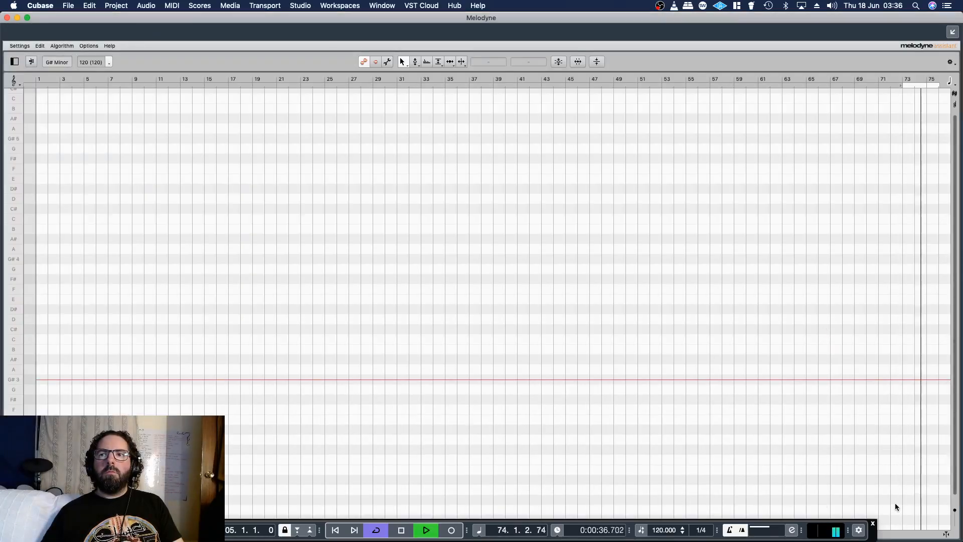
click(873, 524)
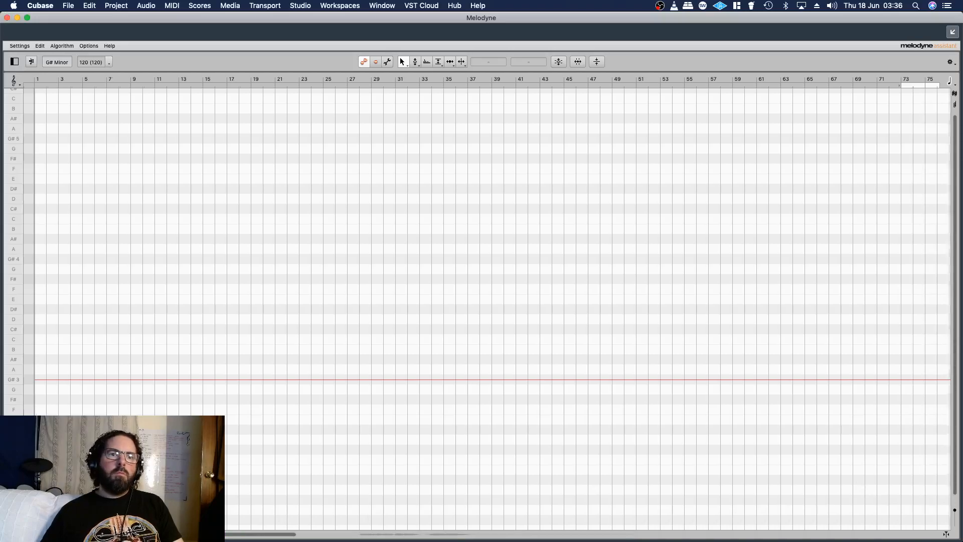
click(446, 535)
scroll(402, 443, left, 5)
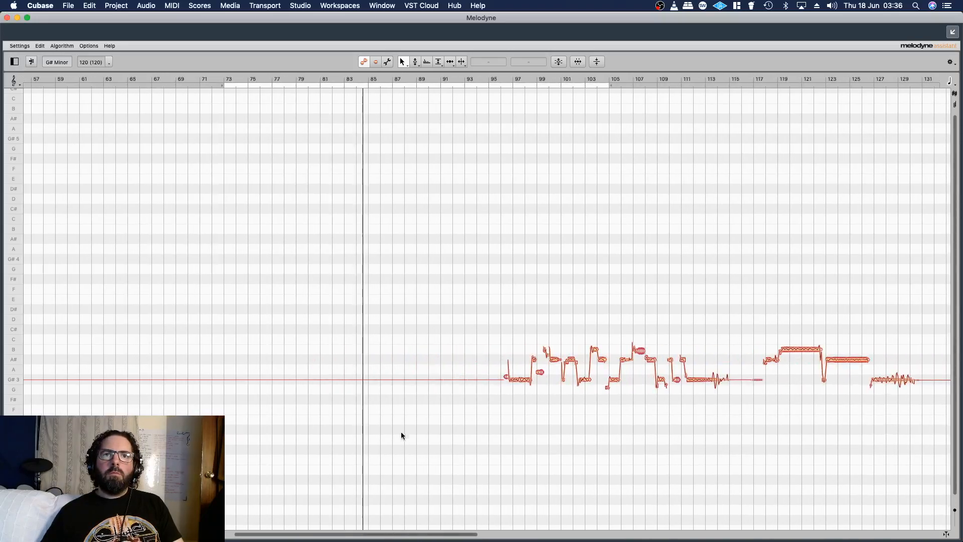
right_click(363, 224)
click(368, 284)
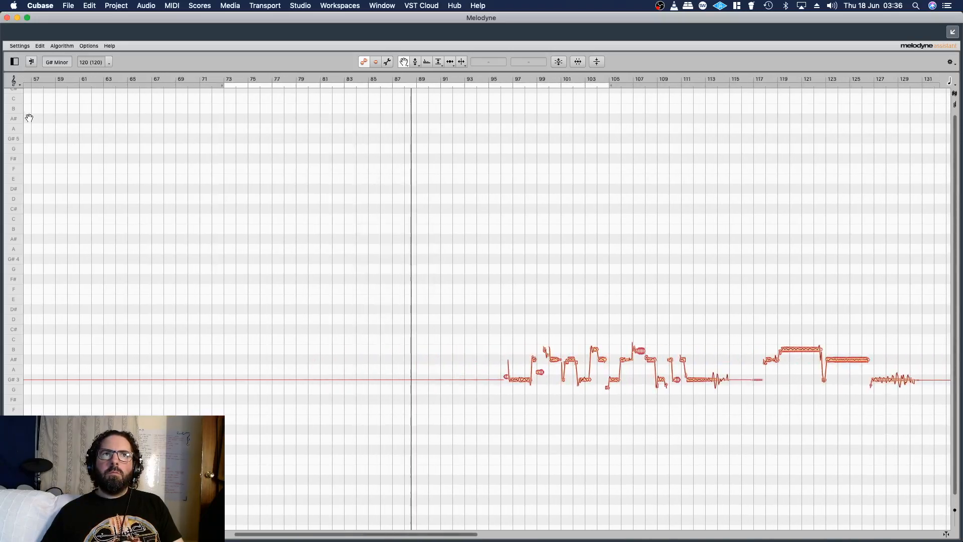
click(7, 18)
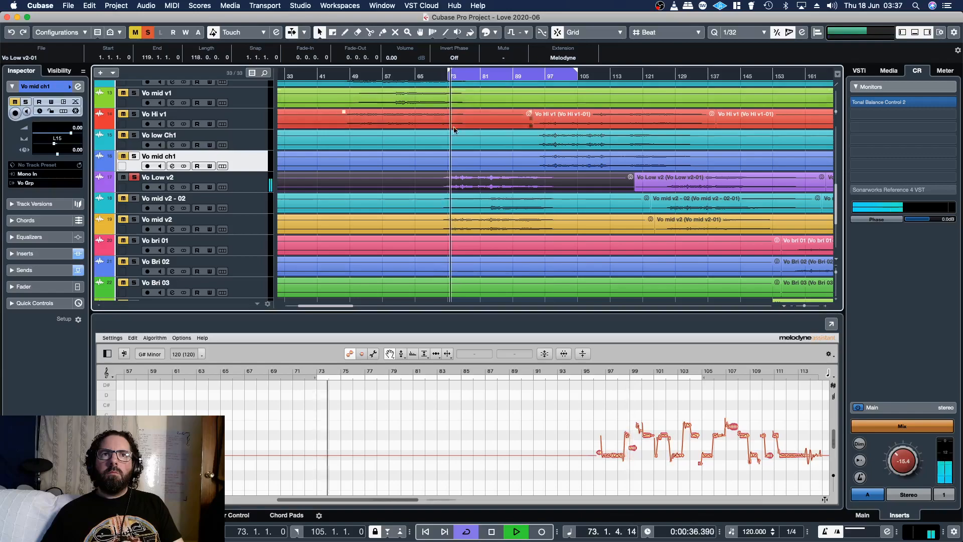
Step: Inspect the notes of Vo Low v2 and Vo mid v2 - 02, and solo the latter to hear it from around bar 73
double_click(477, 181)
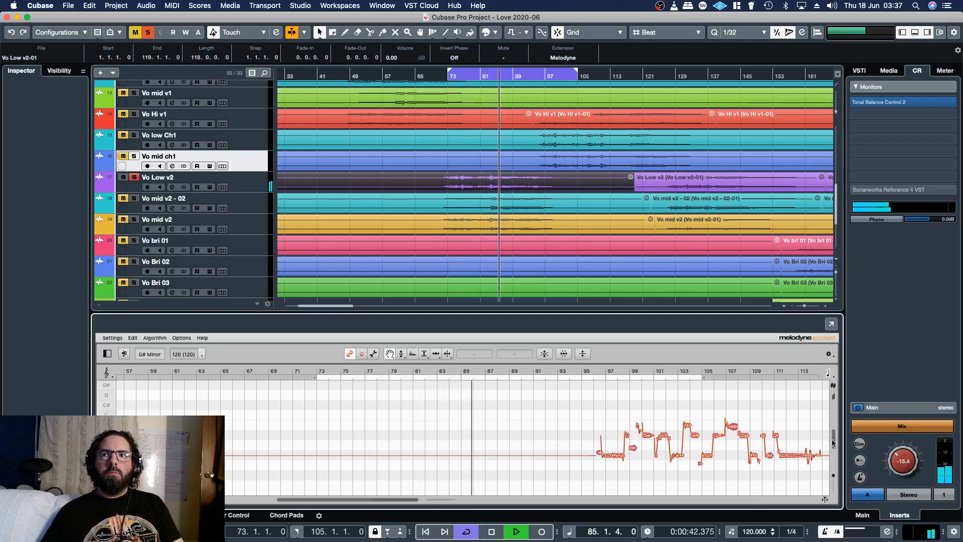
mouse_move(834, 438)
mouse_down()
mouse_move(833, 447)
mouse_move(832, 424)
mouse_move(829, 441)
mouse_up()
click(490, 206)
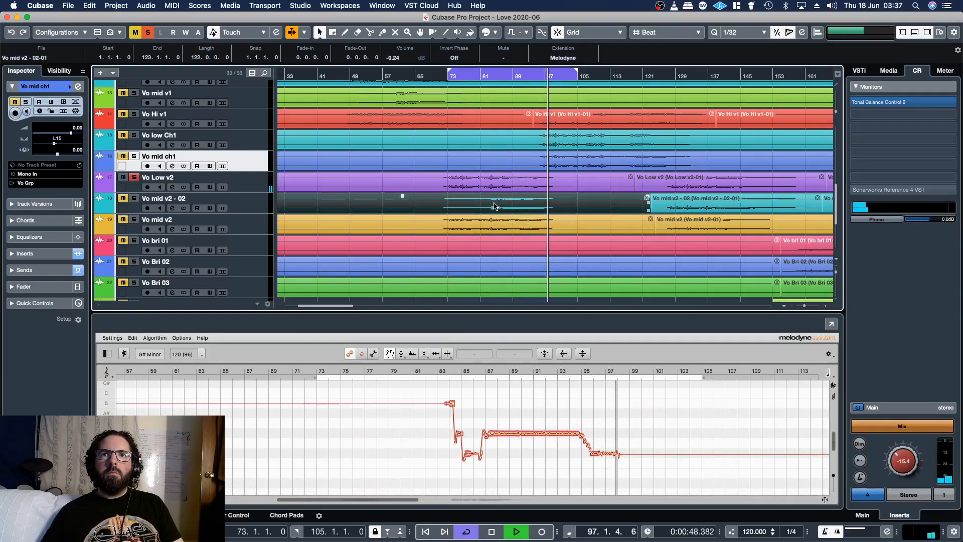
click(134, 199)
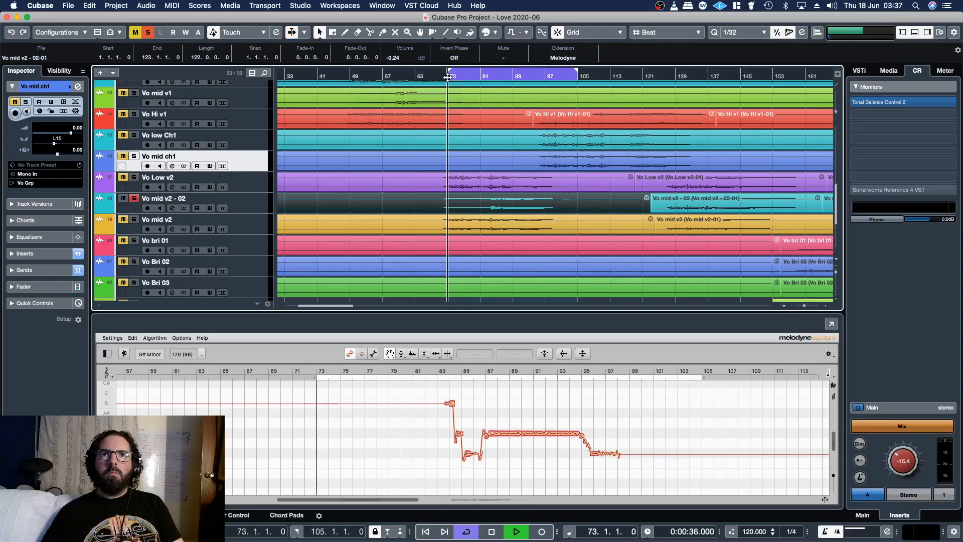
click(490, 74)
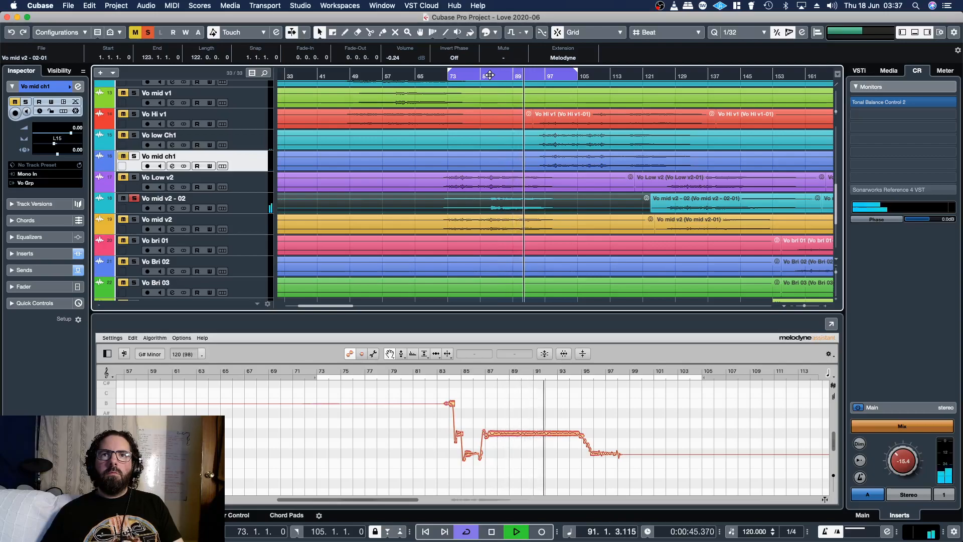
Step: Inspect the notes of Vo mid v2, audition it soloed in place of Vo mid v2 - 02, and switch its solo off
click(492, 220)
click(450, 76)
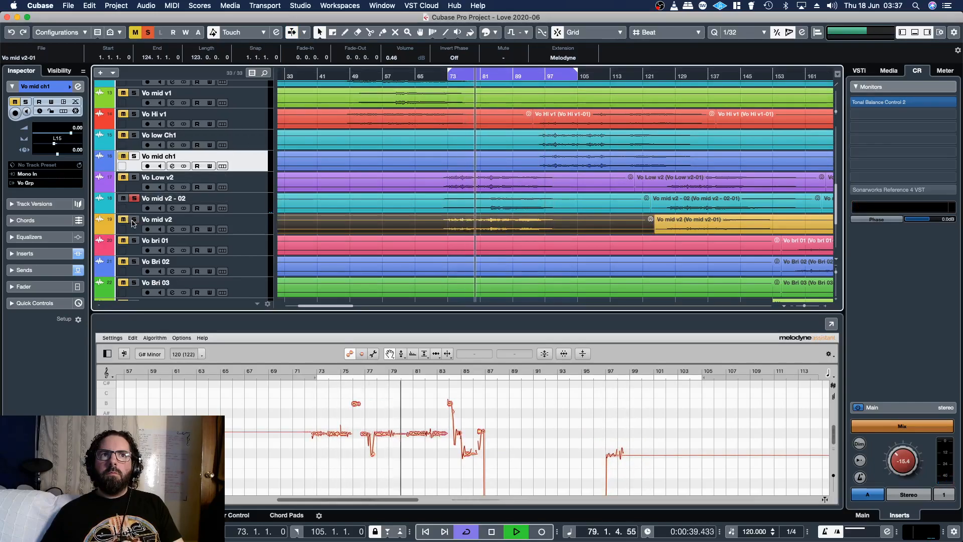
click(134, 199)
click(134, 220)
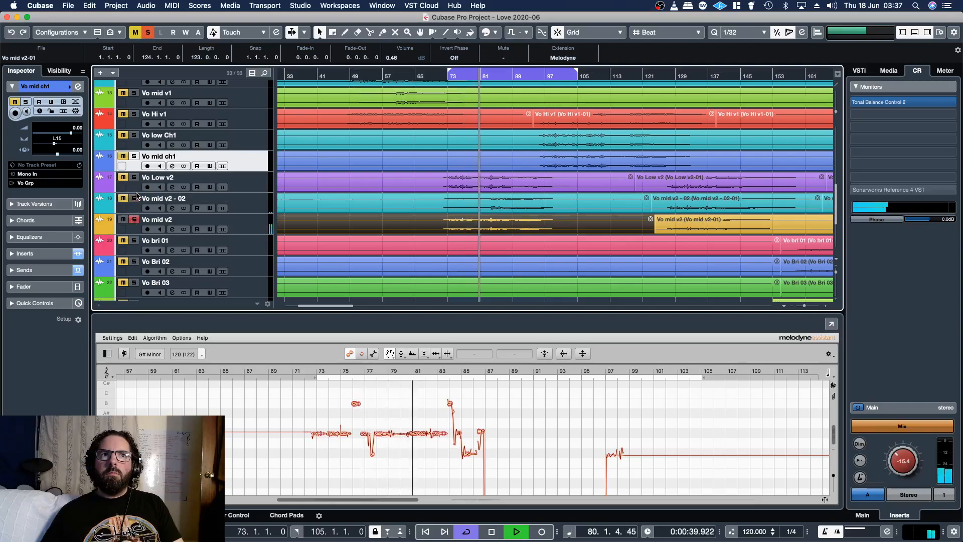
click(134, 219)
click(458, 77)
Step: Open the Vo Low v2 event in the detached Melodyne window and frame its notes from bar 72 to bar 98
click(479, 185)
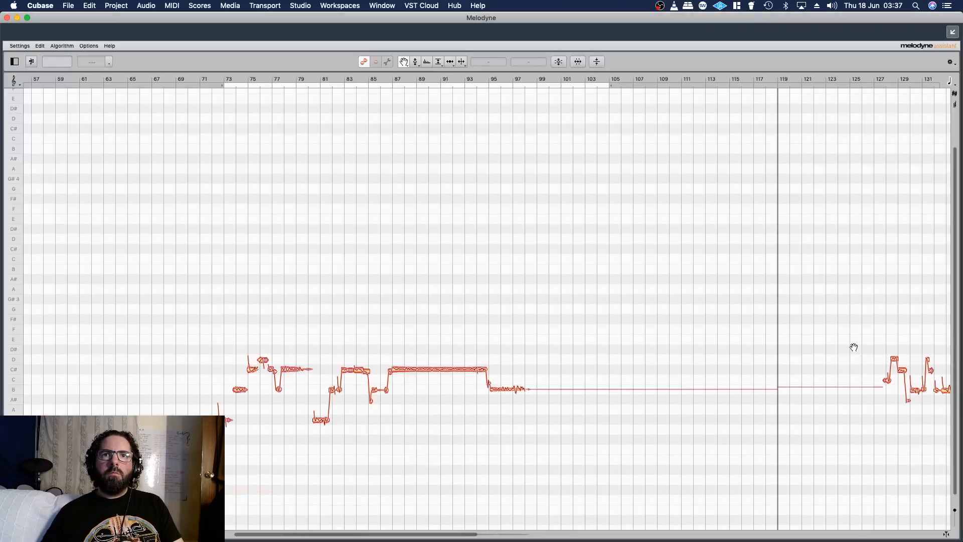
click(832, 324)
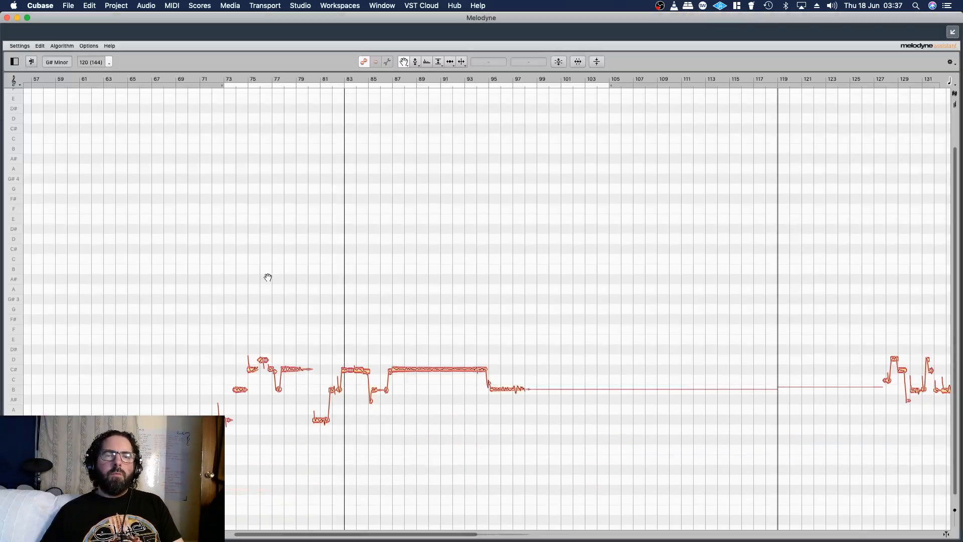
right_click(247, 251)
click(247, 261)
drag(269, 341, 376, 331)
right_click(353, 309)
click(351, 287)
drag(362, 389, 394, 257)
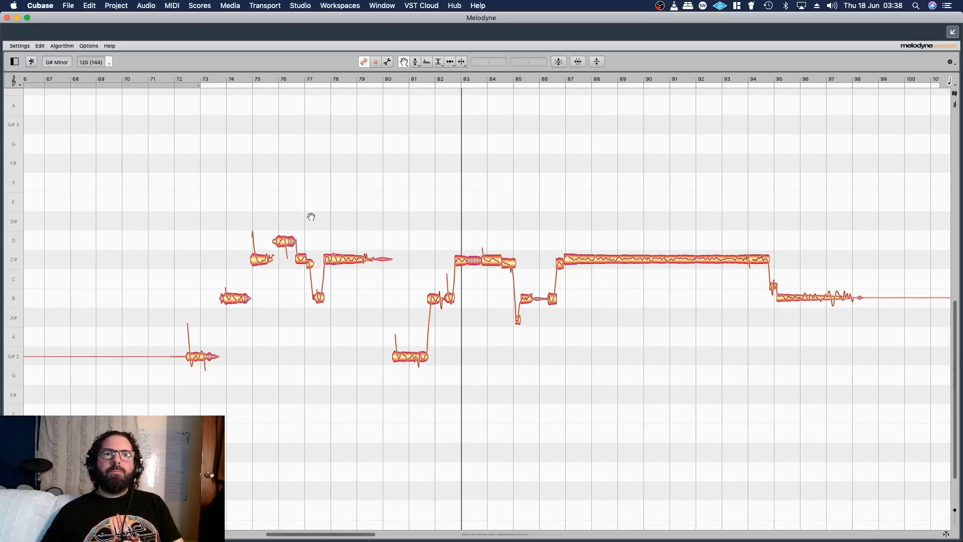
Step: Solo Vo Low v2 in the project and detach its Melodyne editor again, replaying the phrase from about bar 71
click(164, 76)
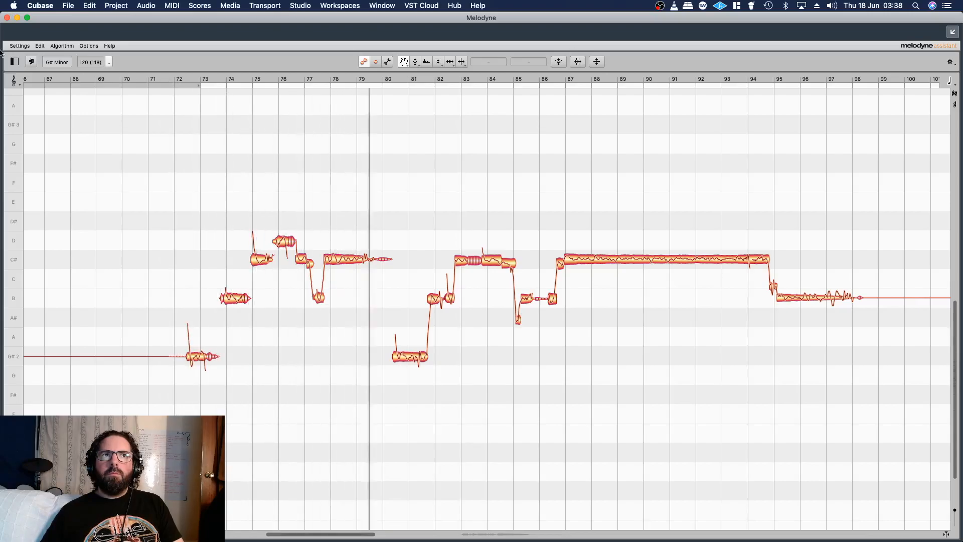
click(7, 17)
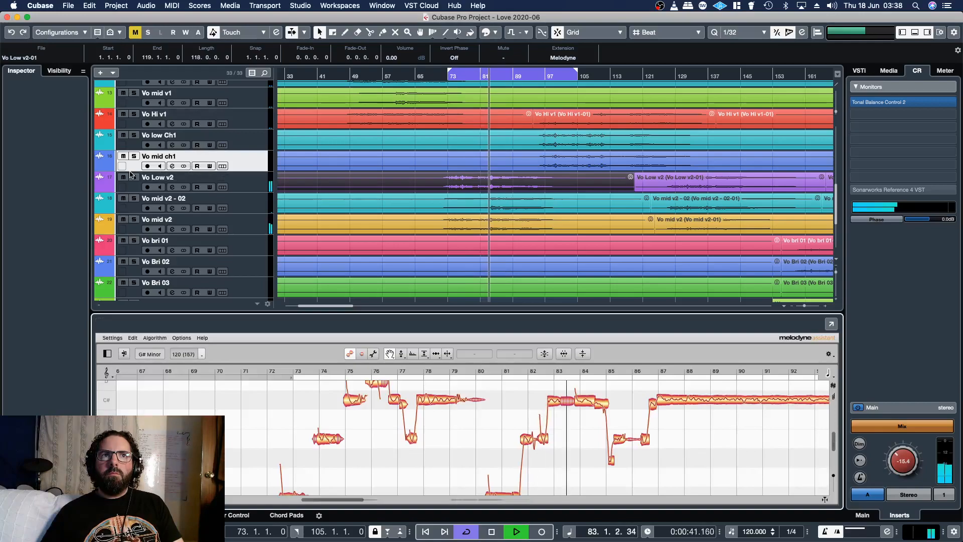
click(134, 177)
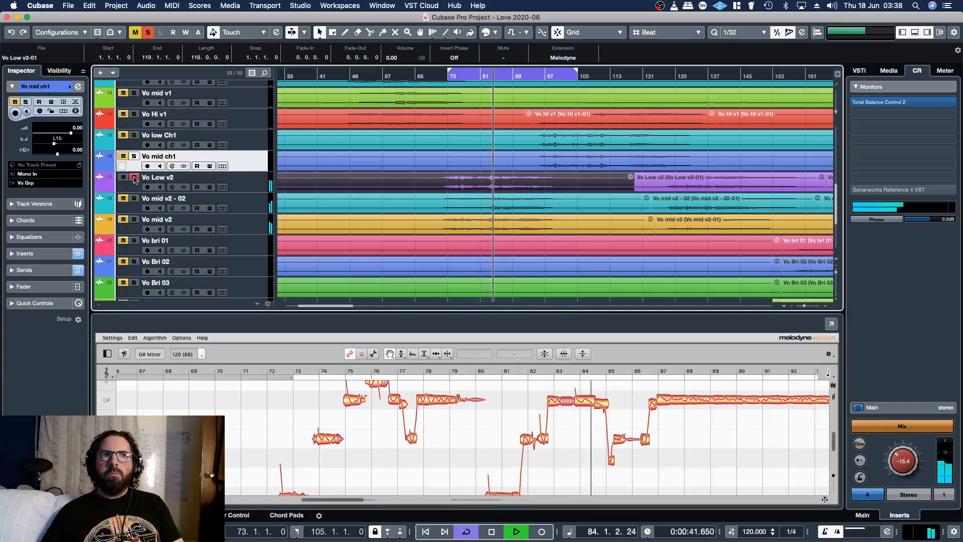
click(831, 324)
click(156, 80)
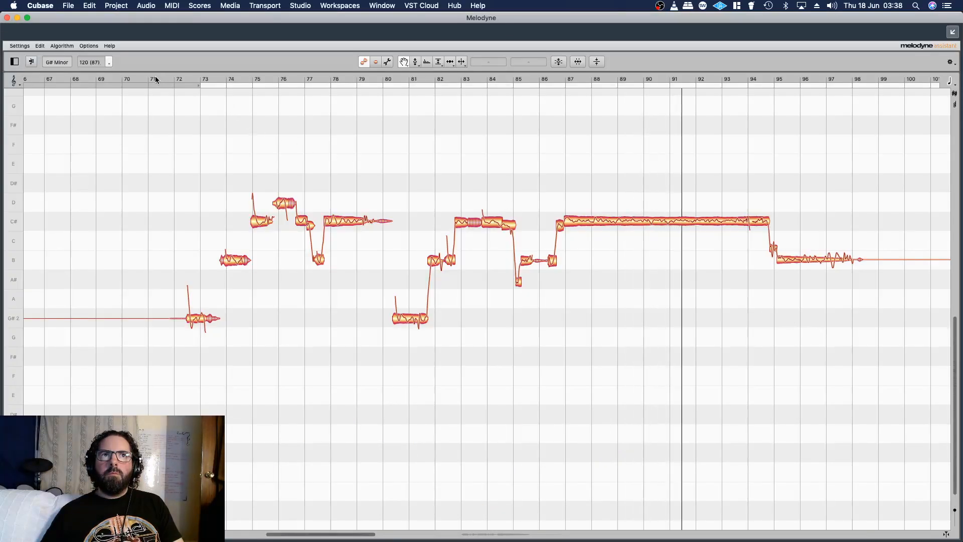
Step: Try the Sibilant Balance and Amplitude tools on the G#2 note near bar 73
right_click(176, 192)
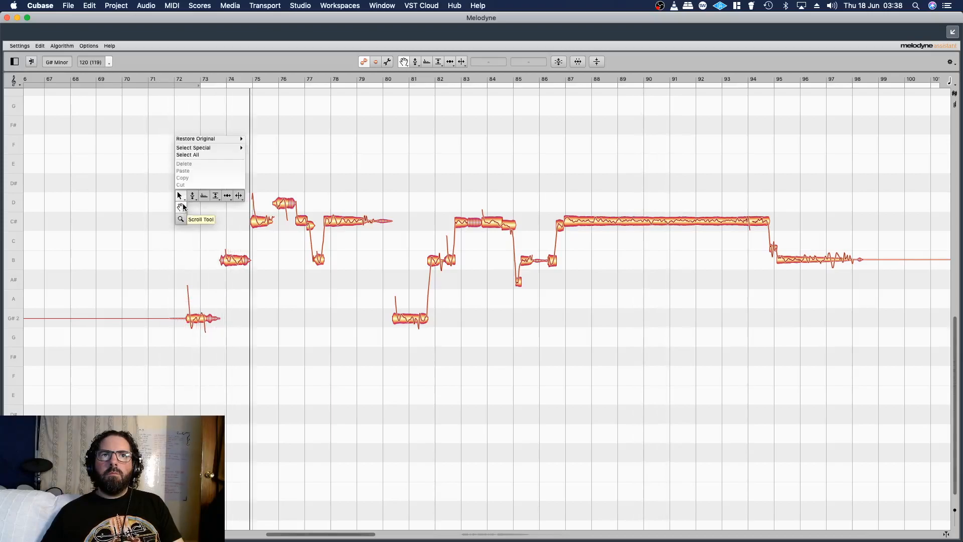
click(229, 193)
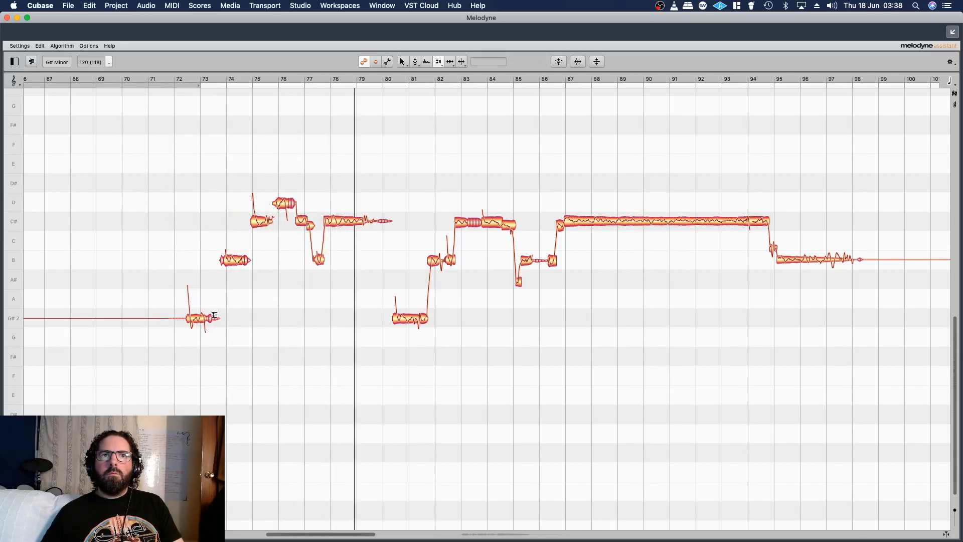
right_click(212, 319)
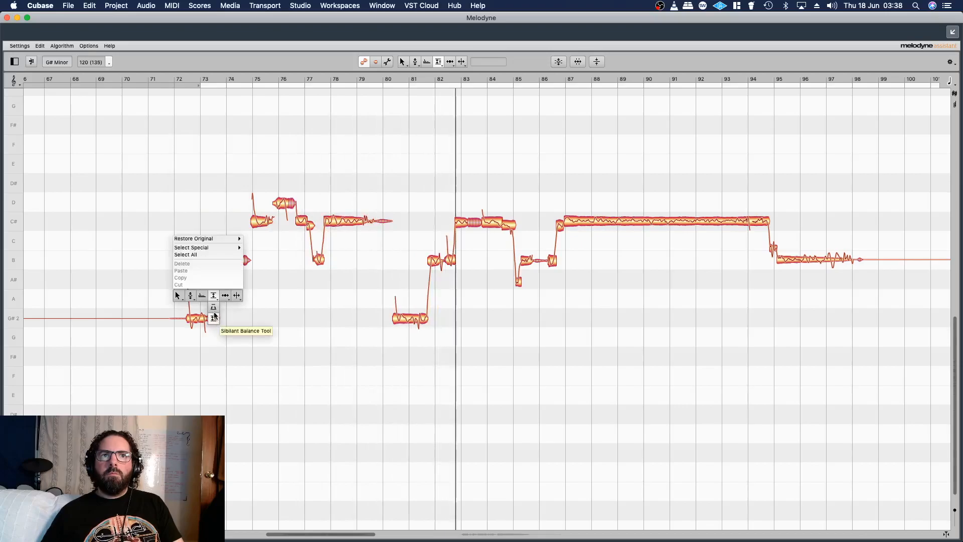
click(211, 319)
right_click(211, 319)
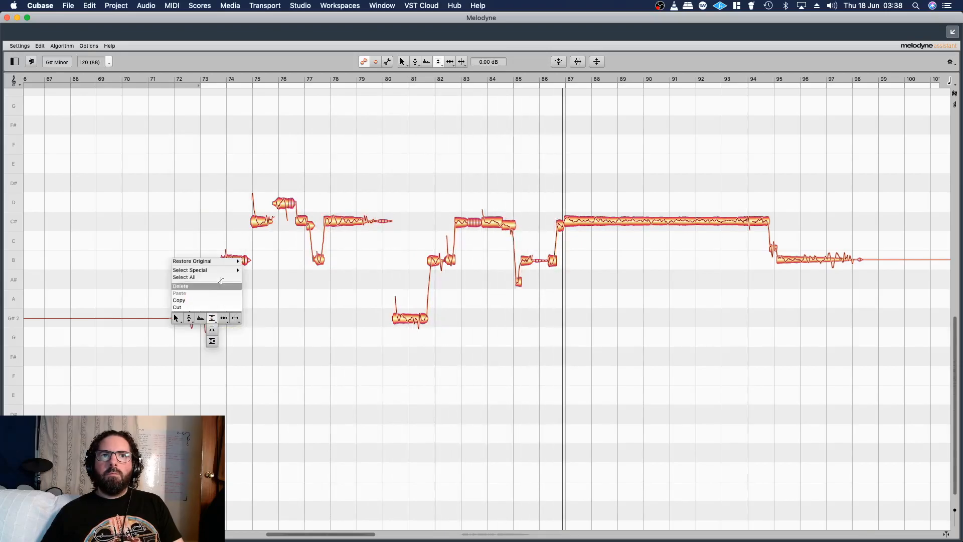
mouse_move(225, 262)
click(255, 262)
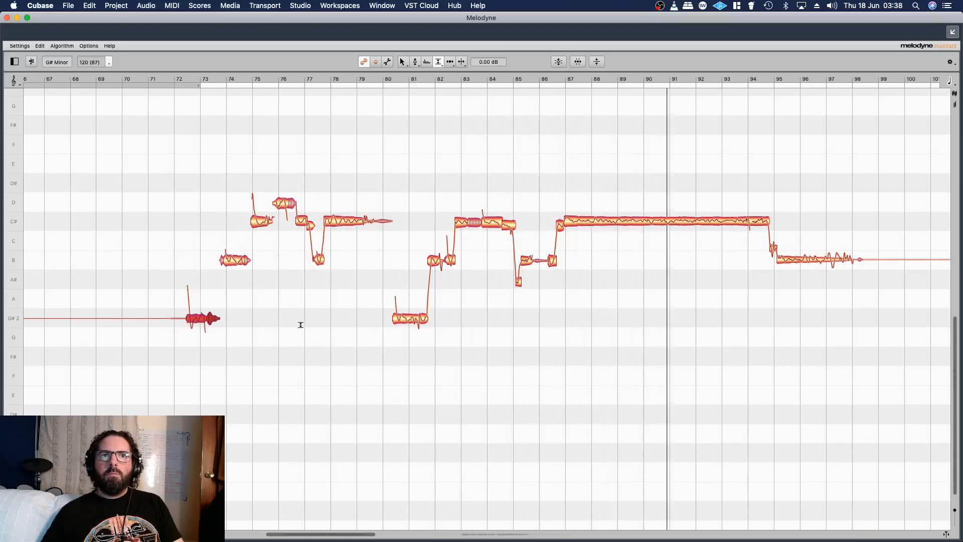
click(162, 85)
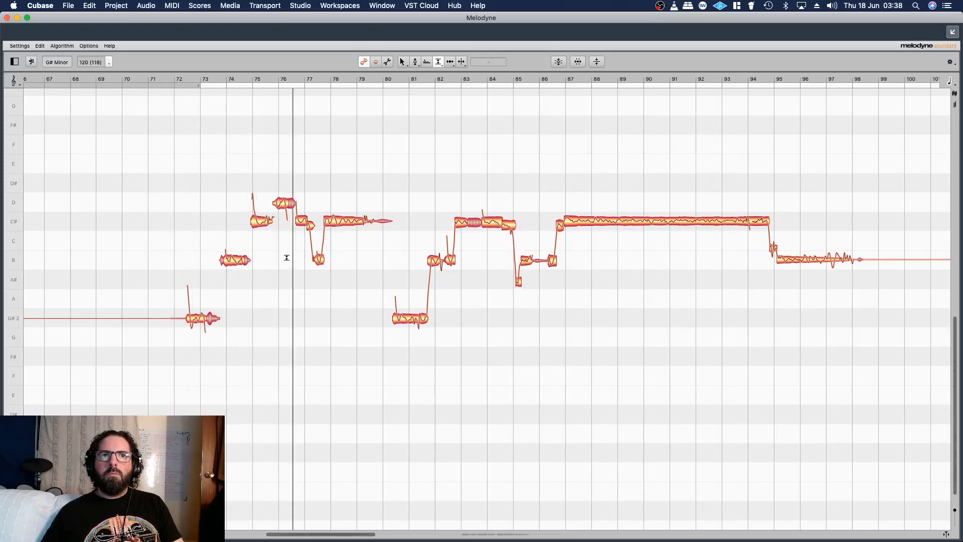
click(290, 202)
right_click(291, 202)
mouse_move(302, 145)
click(394, 172)
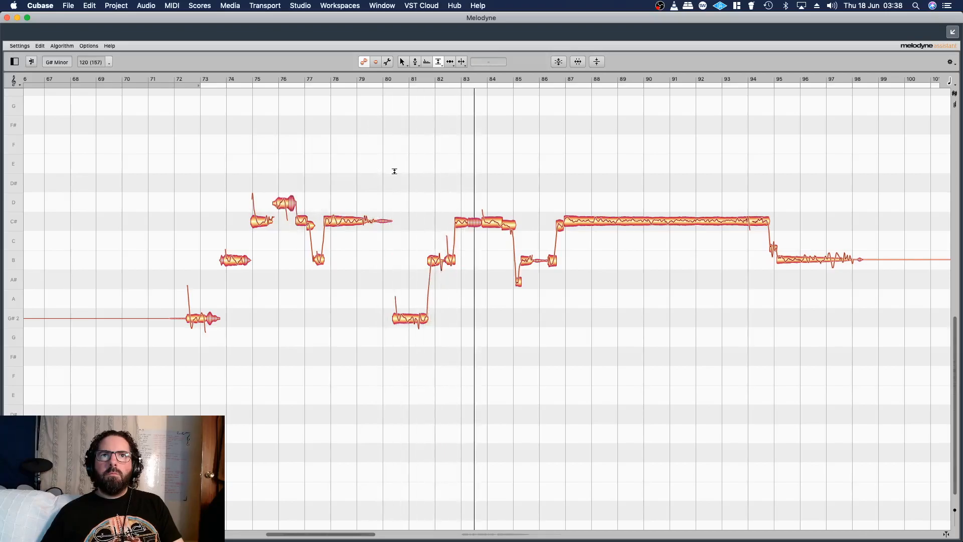
Step: Set the sibilant balance of the D note at bar 76 to -37 % with the Sibilant Balance tool
click(216, 75)
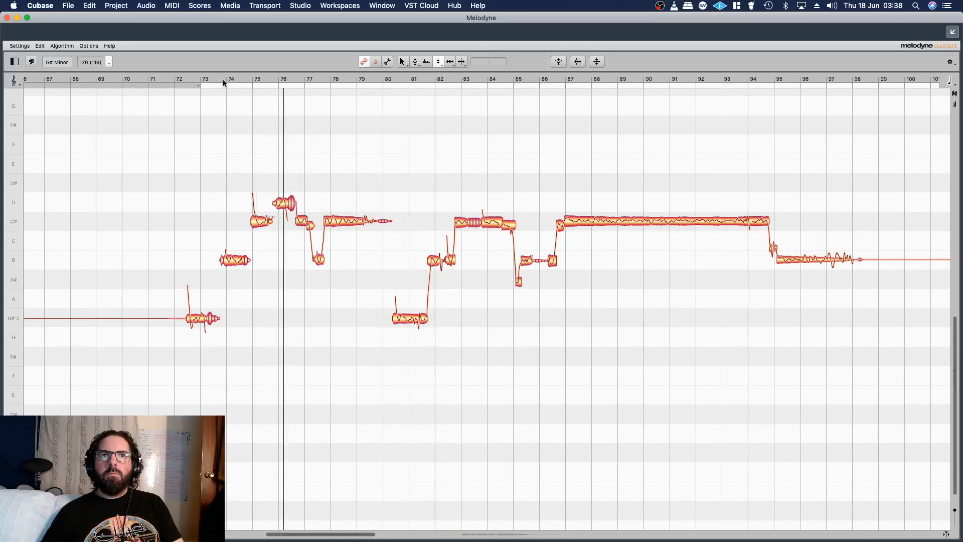
click(286, 203)
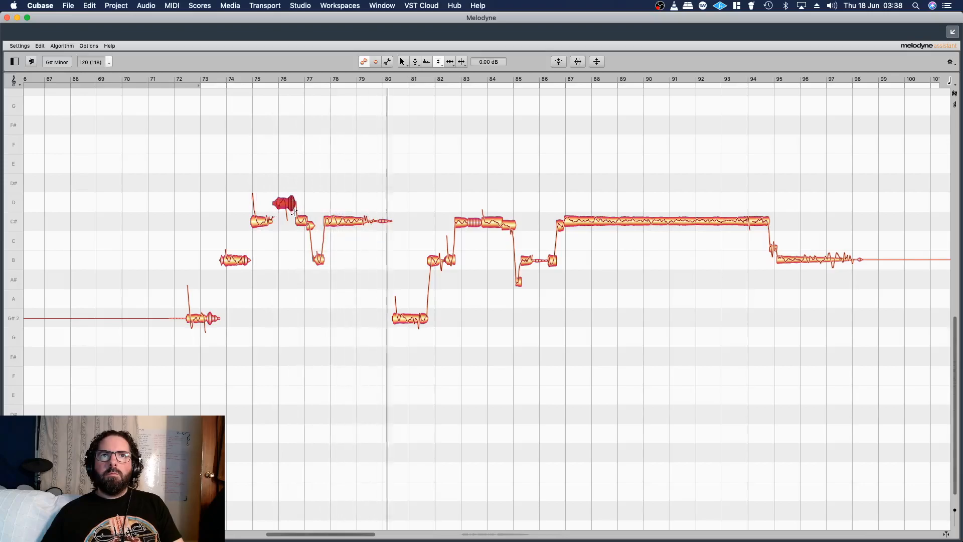
right_click(293, 200)
click(295, 195)
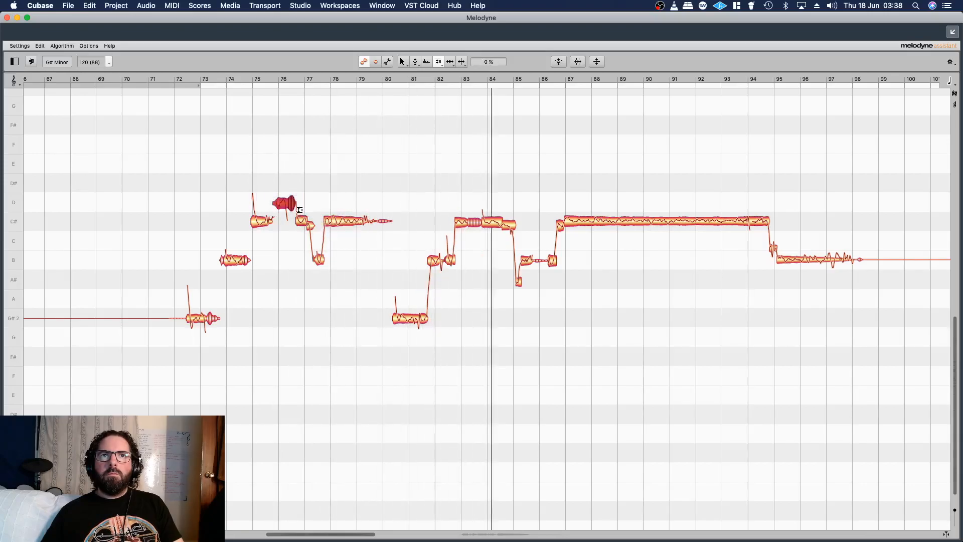
drag(294, 202, 295, 220)
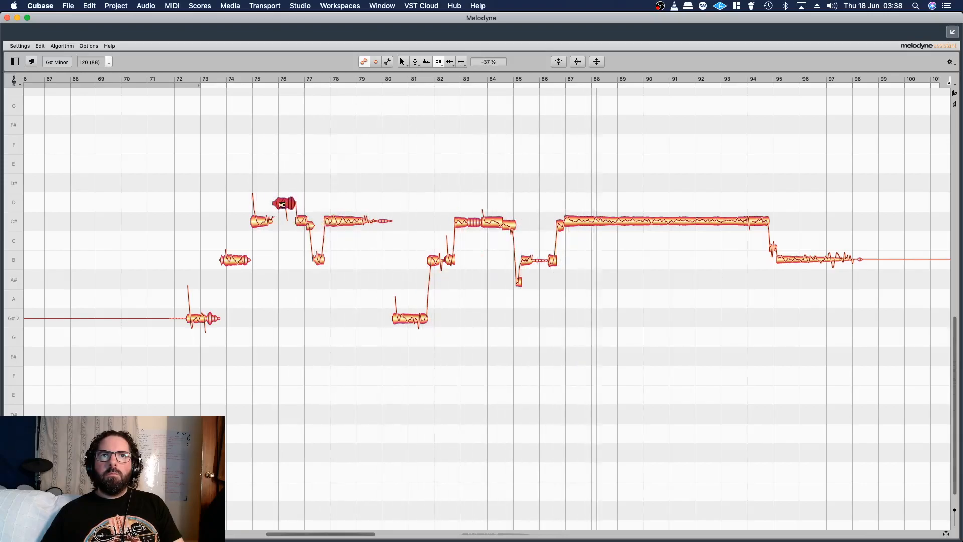
Step: Replay the phrase and set the sibilant balance of the C# note at bar 83 to -50 %
click(183, 76)
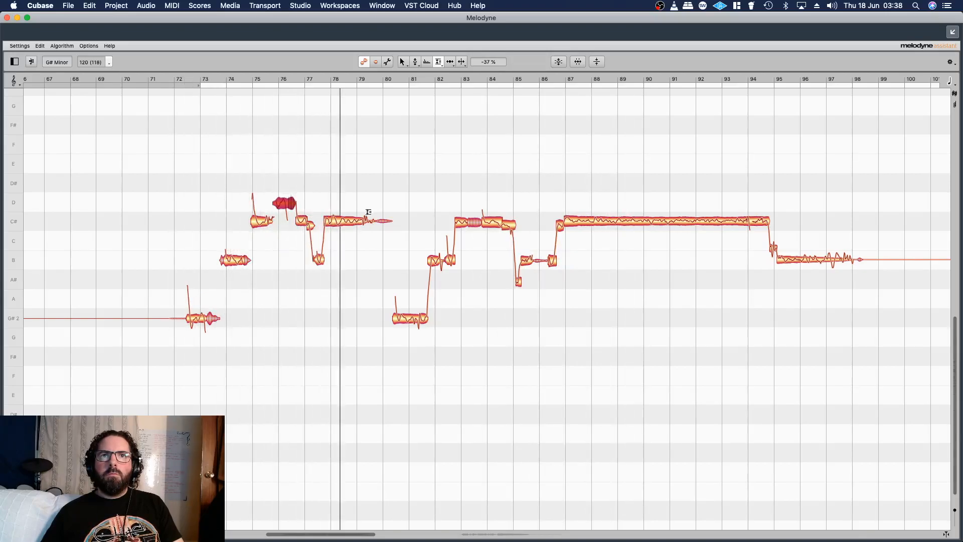
click(479, 221)
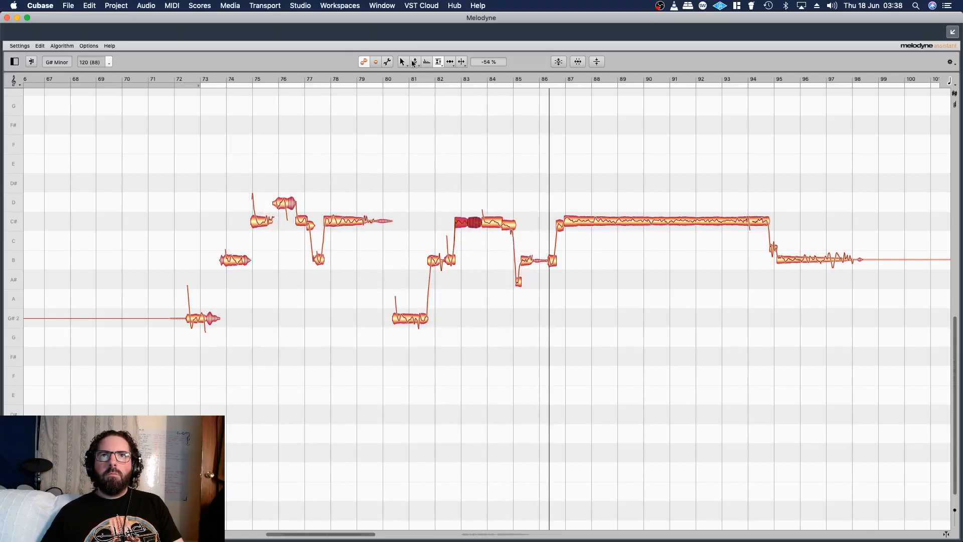
click(401, 79)
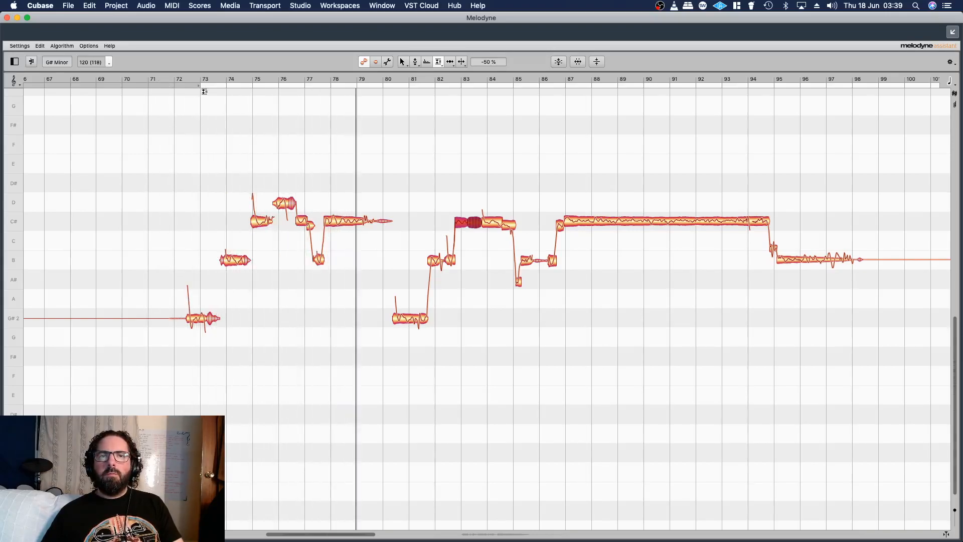
Step: Set the sibilant balance of the short noise segment just before bar 80 to -89 %, replaying the phrase between adjustments
drag(385, 221, 390, 236)
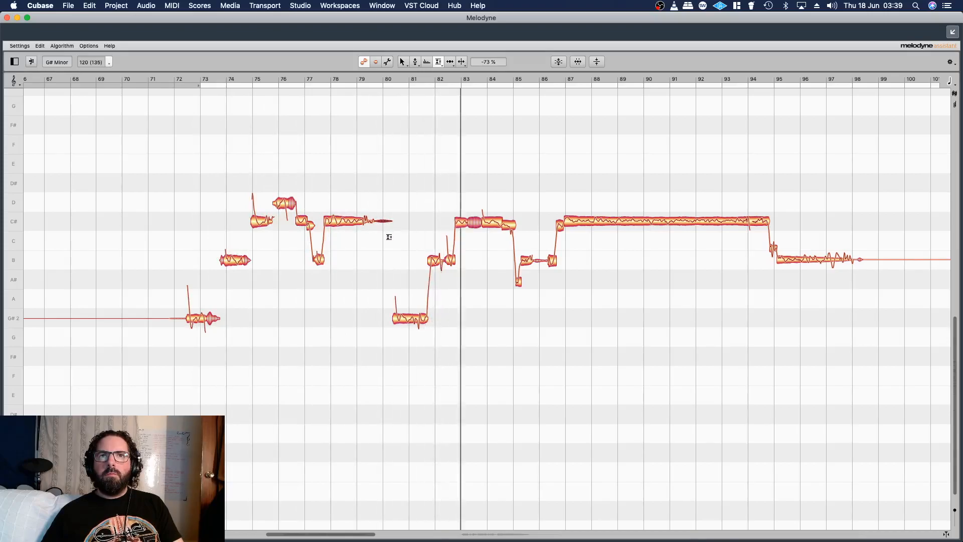
click(288, 79)
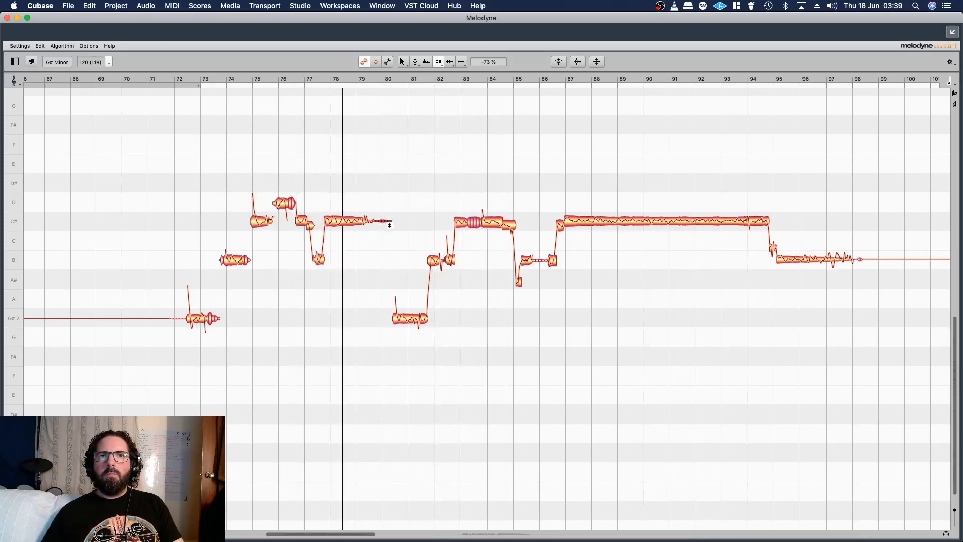
drag(387, 221, 387, 229)
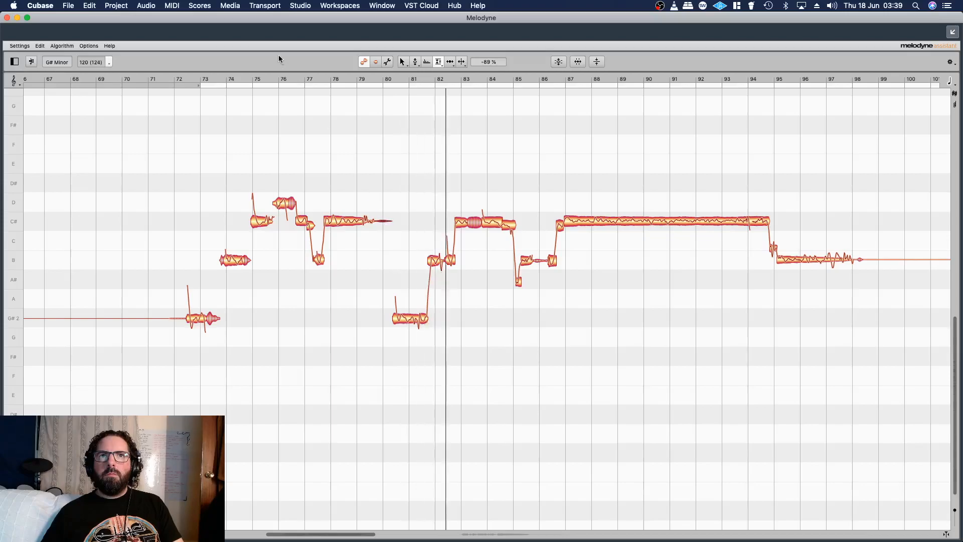
Step: Set the sibilant balance of the short noise segment near bar 86 to -84 % and replay the phrase
click(272, 77)
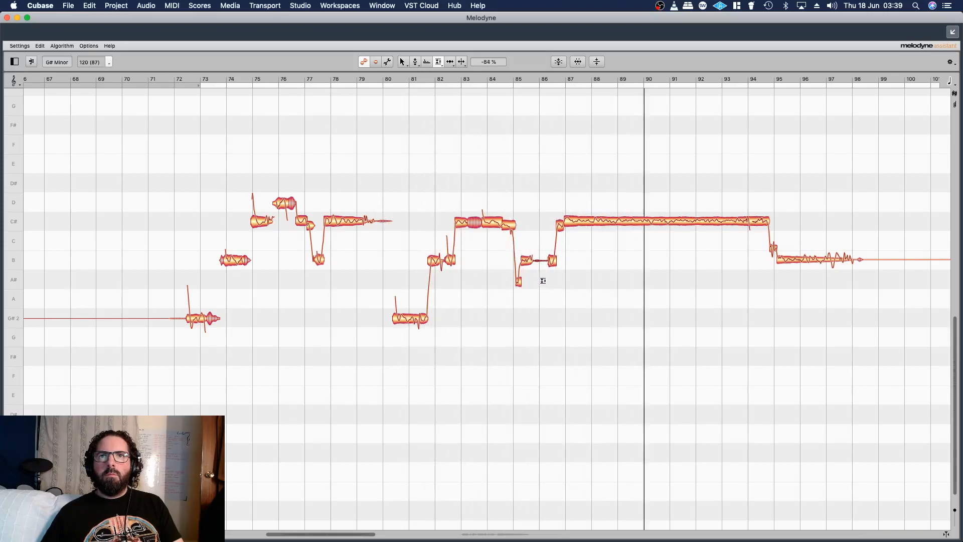
click(475, 79)
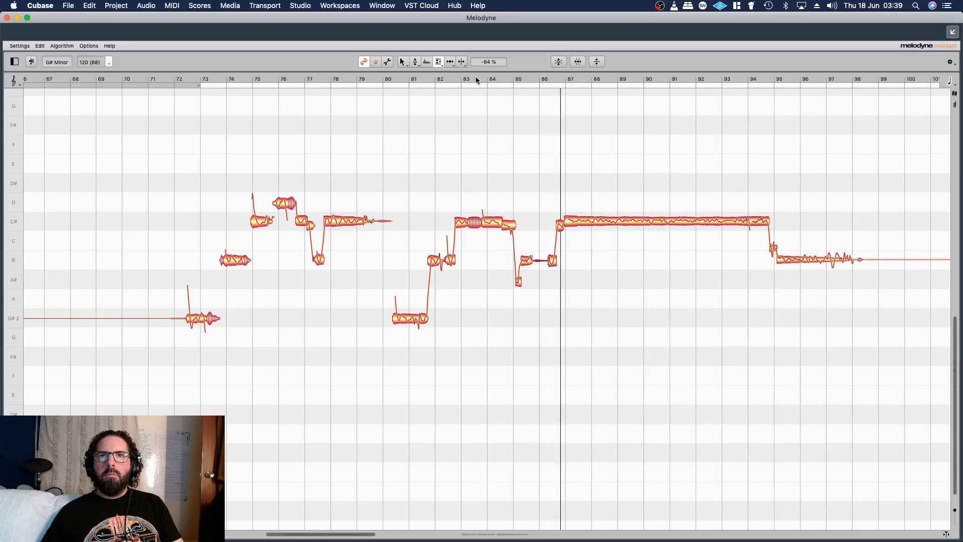
Step: Close the separate Melodyne window and unsolo the Vo Low v2 track
click(7, 18)
key(ctrl+Up)
key(ctrl+Up)
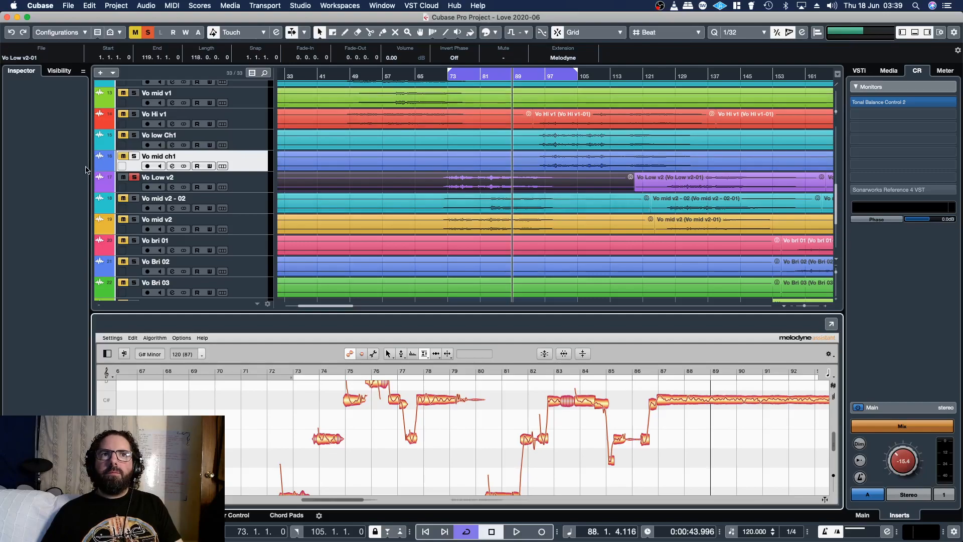
click(133, 178)
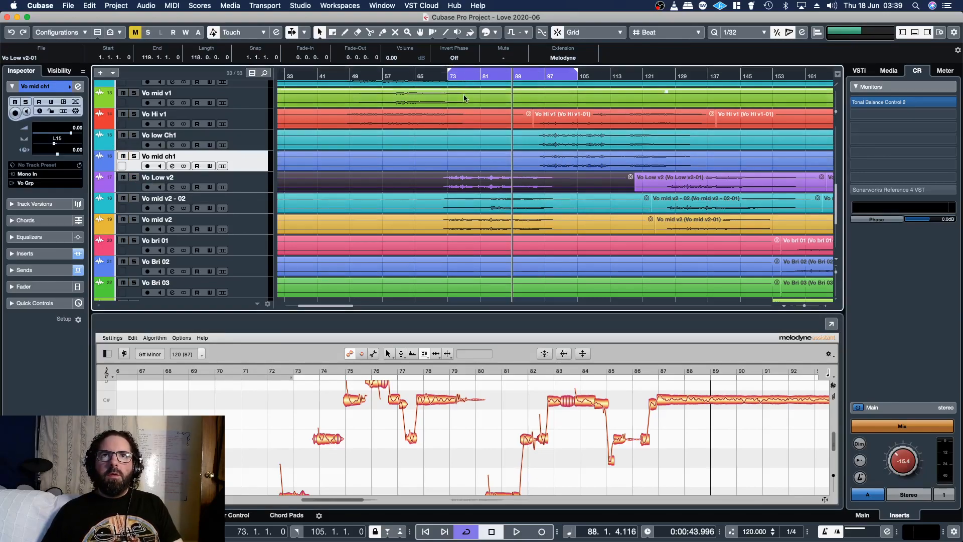
Step: View the Direct Offline Processing window for the first Vo mid v2 - 02 event, then close it
right_click(457, 154)
click(459, 156)
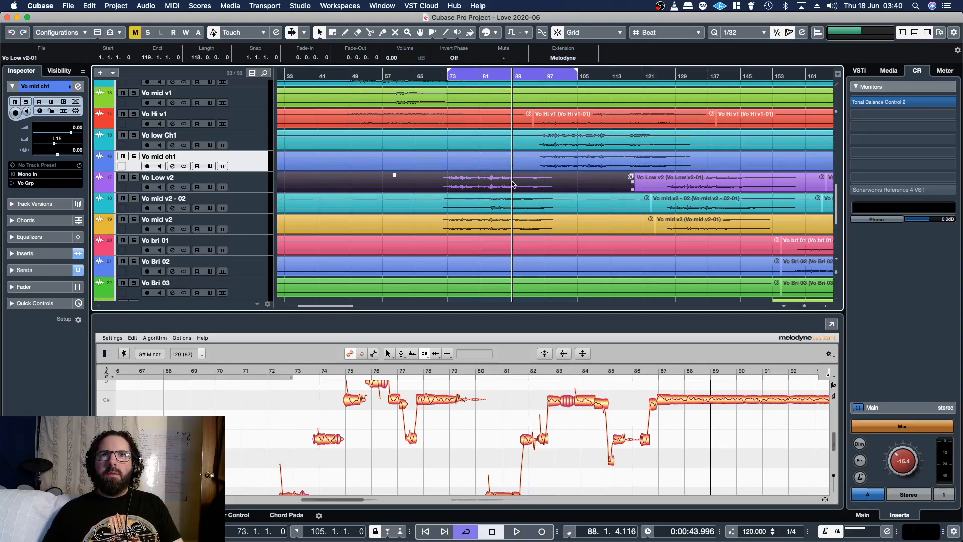
click(470, 203)
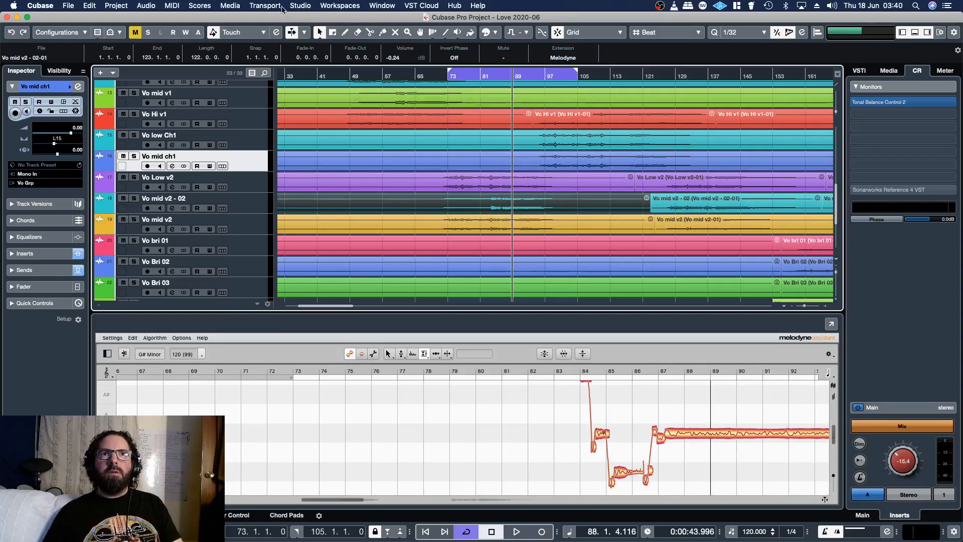
click(301, 5)
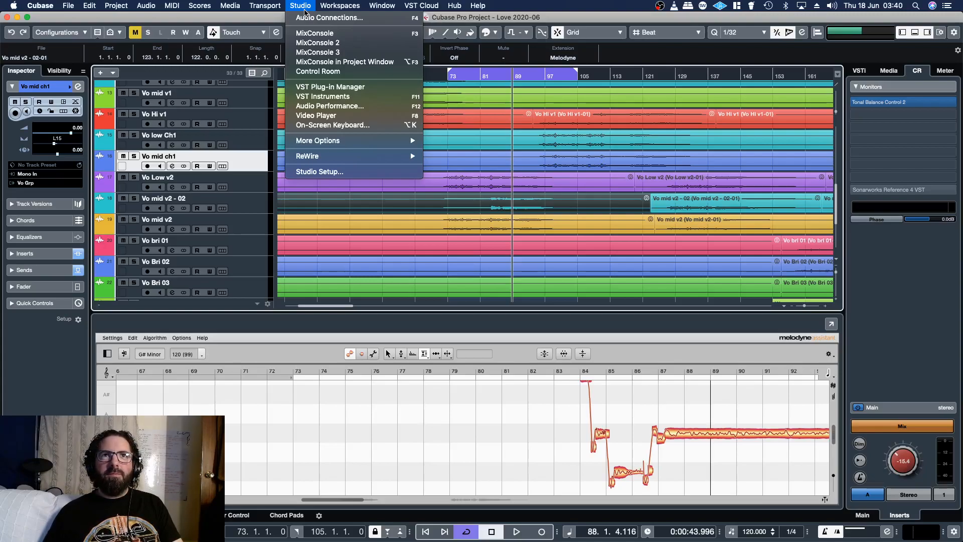
click(303, 6)
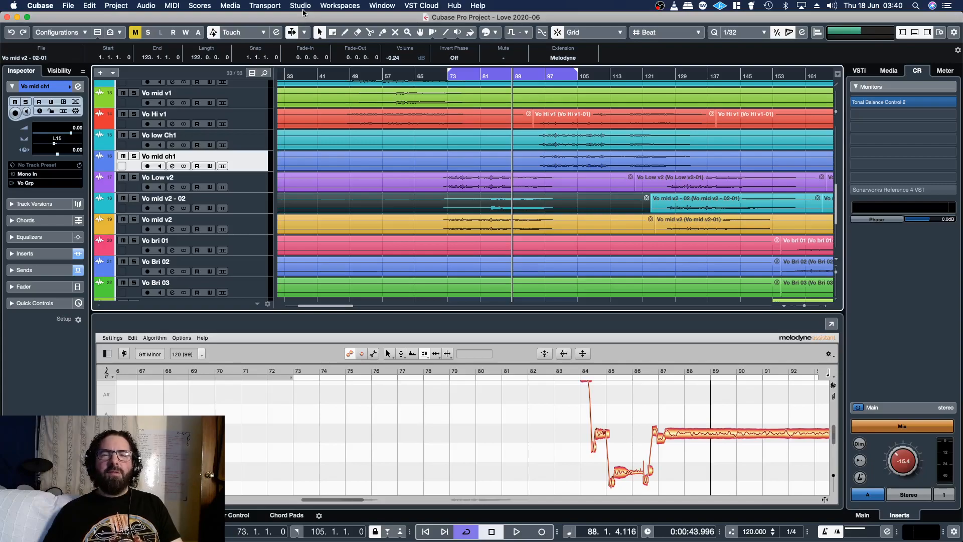
click(304, 7)
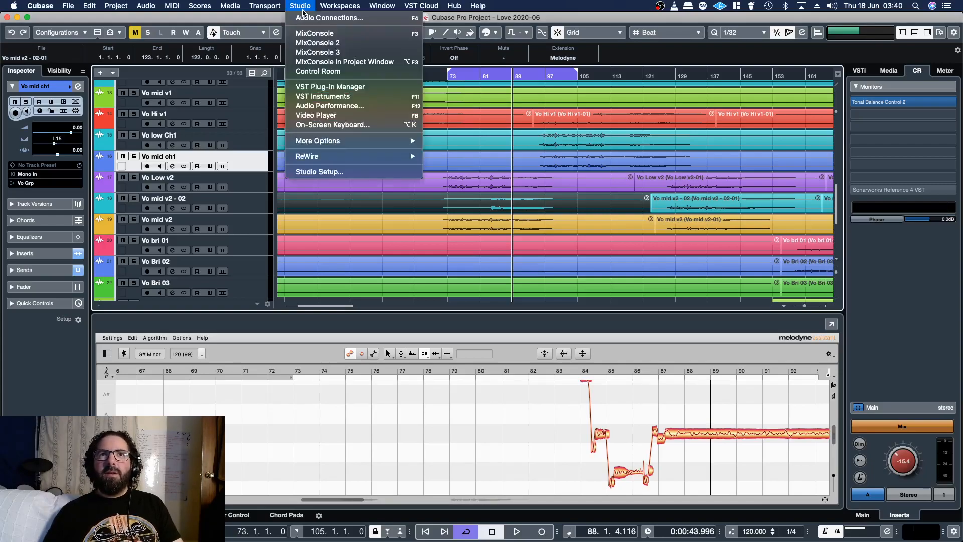
click(304, 7)
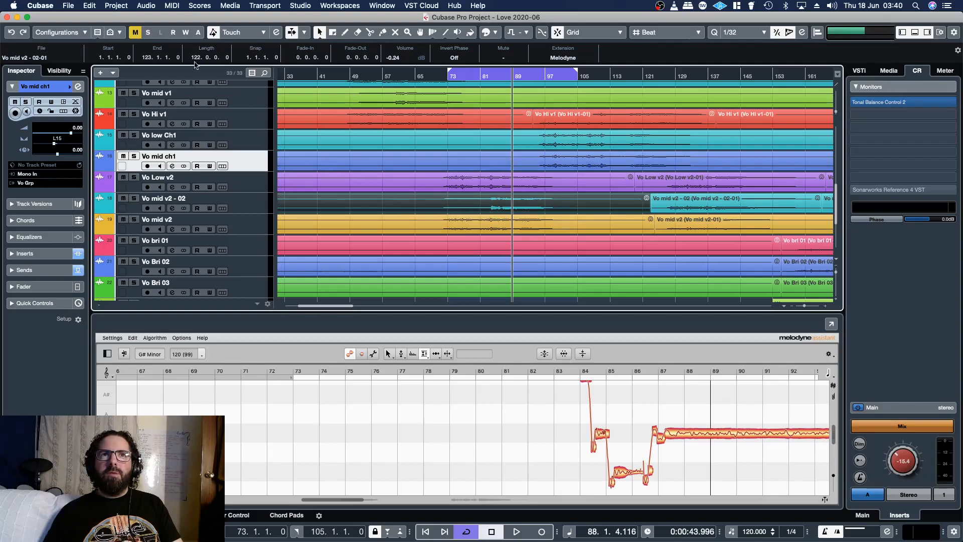
click(146, 6)
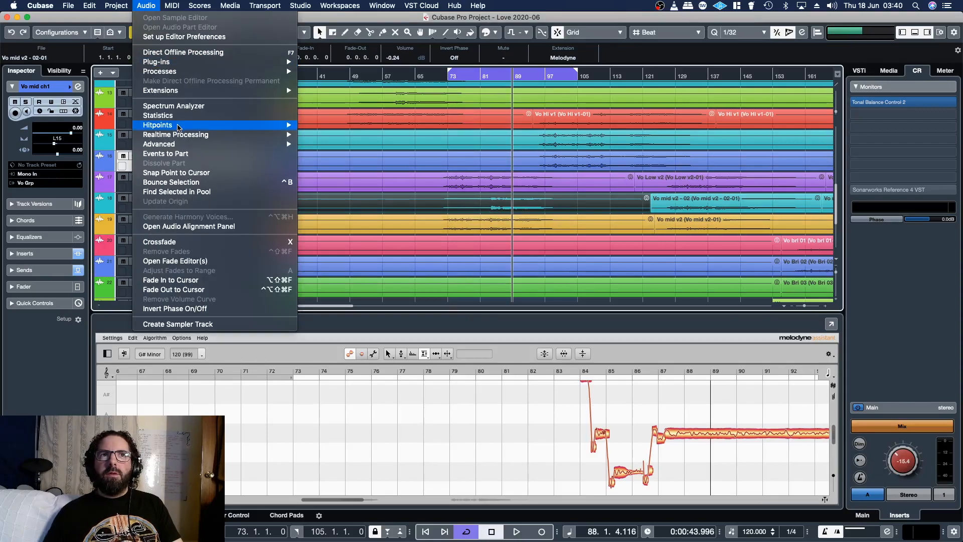
click(183, 52)
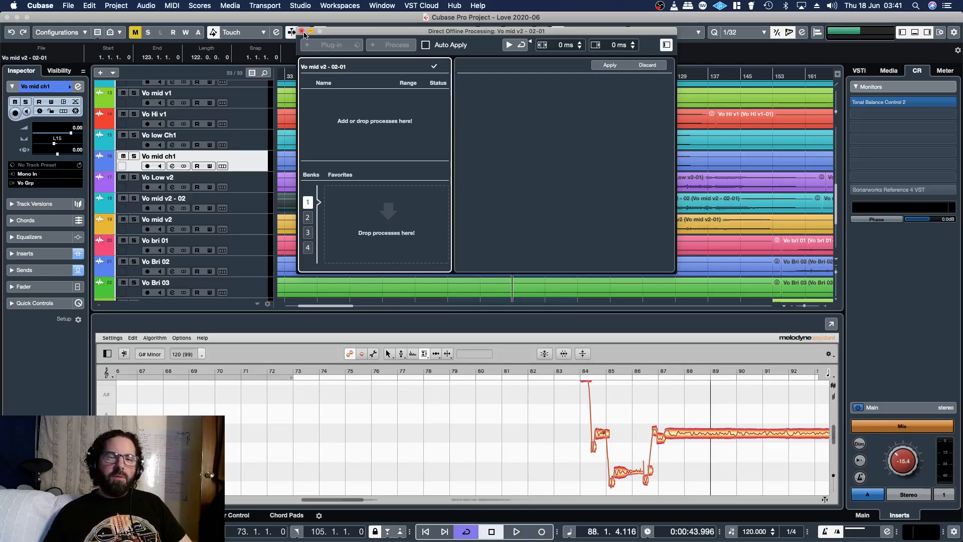
click(301, 31)
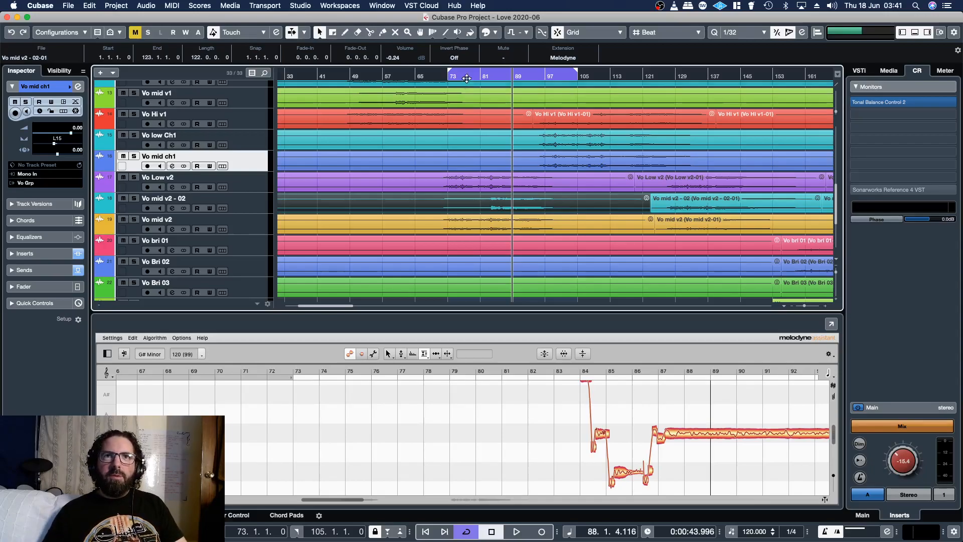
Step: Play the second verse from bar 73 and insert soothe2 on the Vo mid v2 - 02 channel
double_click(447, 76)
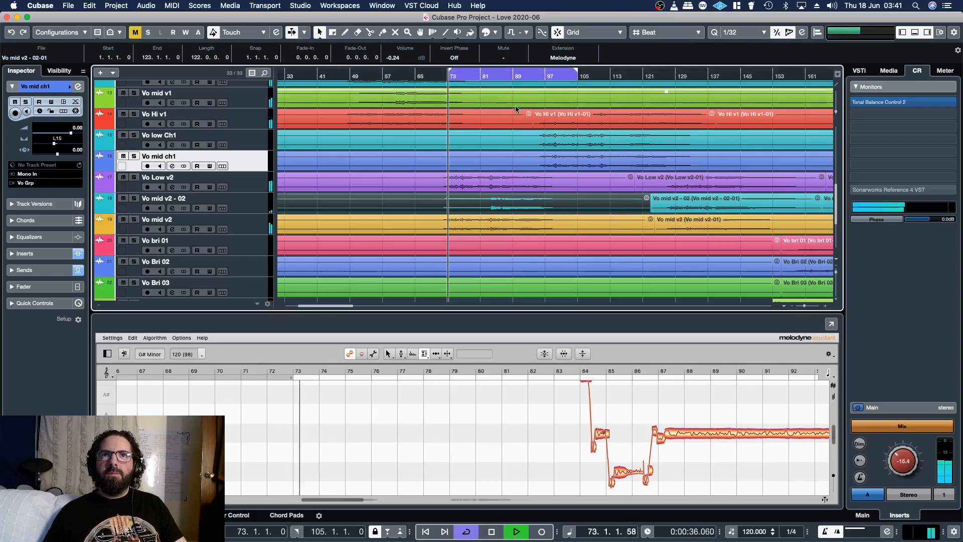
click(172, 207)
click(392, 254)
scroll(355, 471, down, 4)
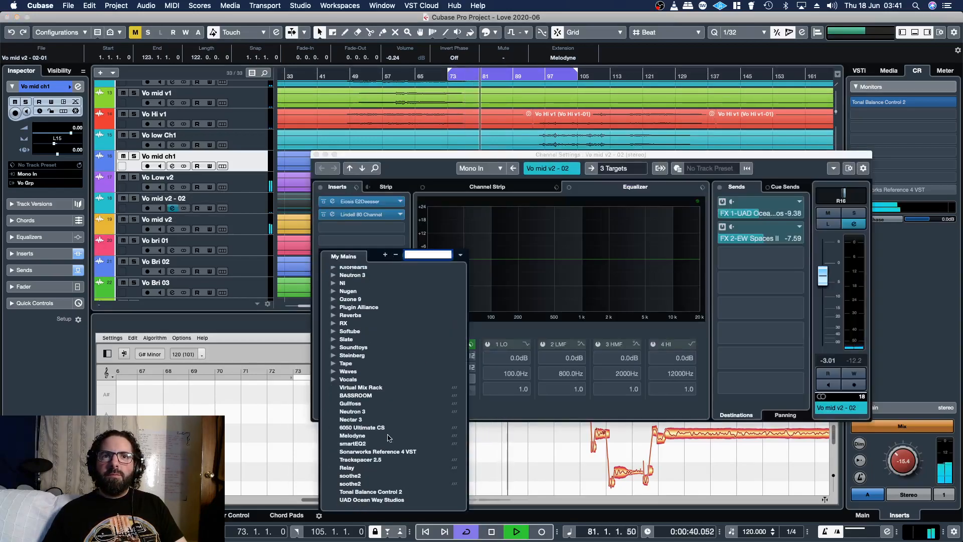
click(353, 483)
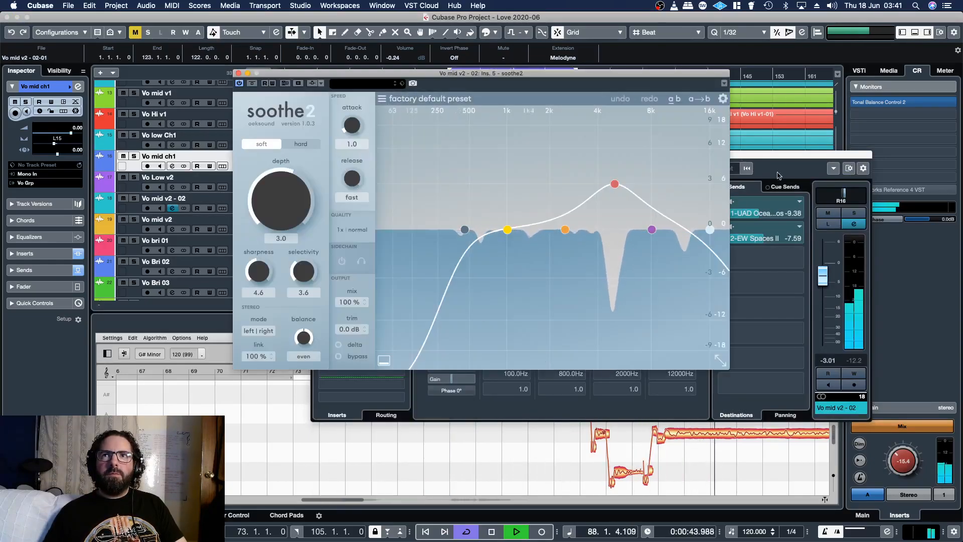
Step: Solo Vo mid v2 - 02 and load soothe2's Vocal start preset from the Vocals category
click(854, 214)
click(473, 75)
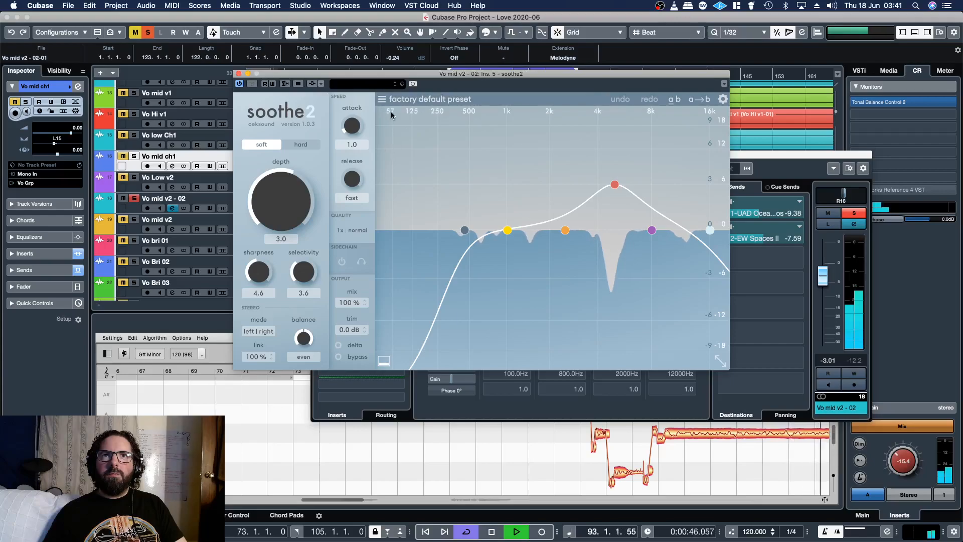
click(430, 99)
click(402, 356)
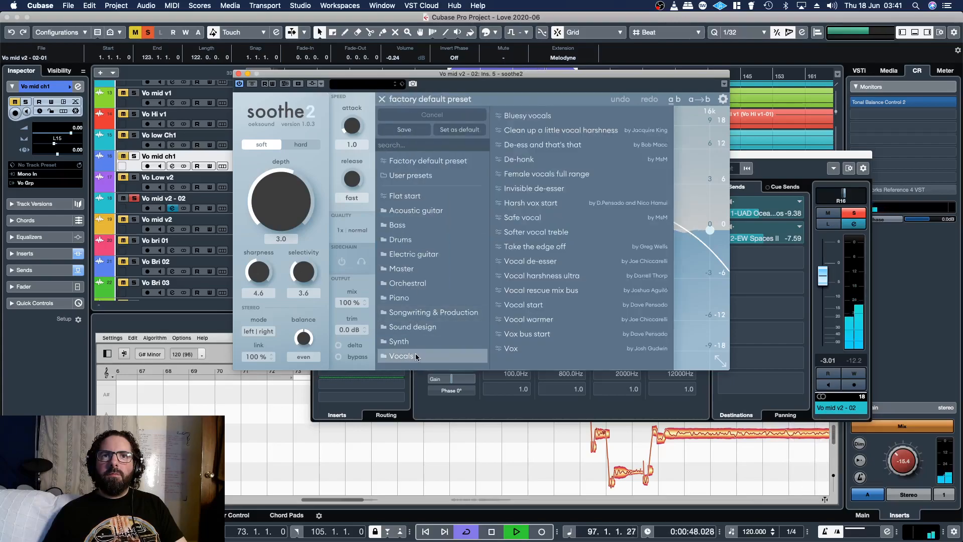
click(531, 305)
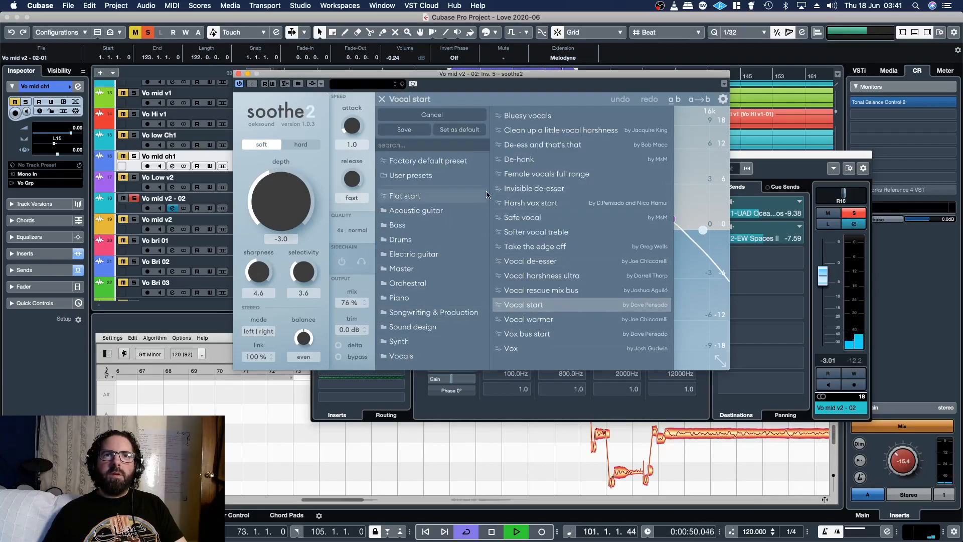
click(410, 99)
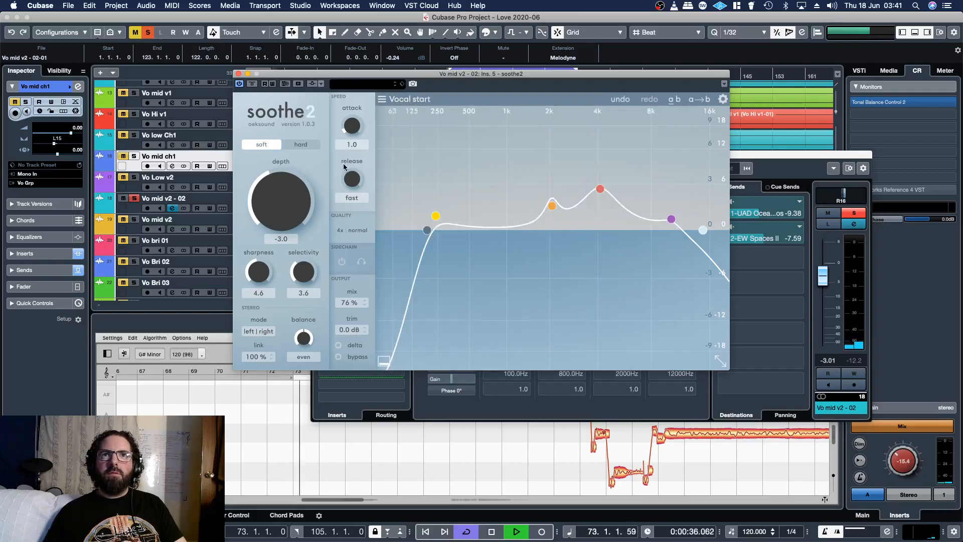
Step: Set soothe2's depth on Vo mid v2 - 02 to 3.7, auditioning the removed signal with delta and switching delta off again
drag(268, 206, 267, 187)
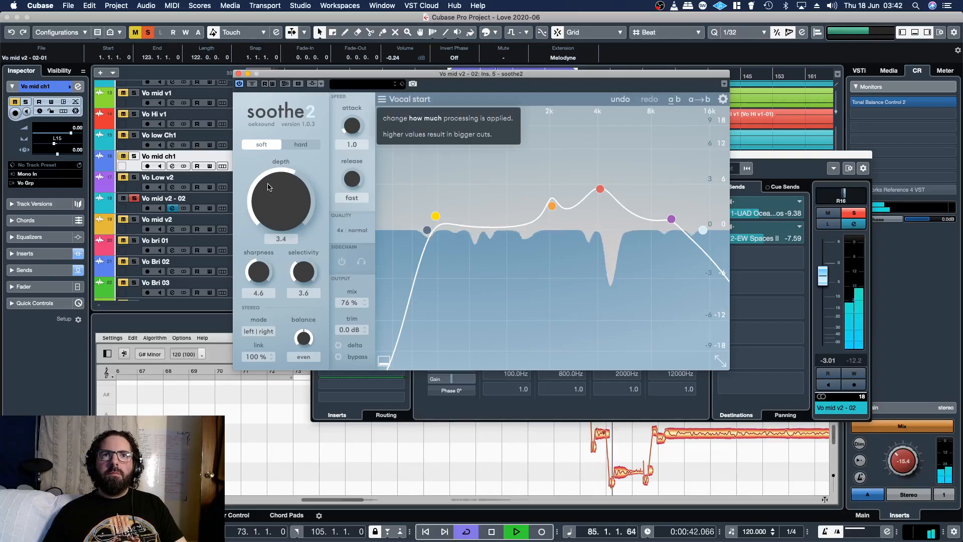
drag(286, 224, 285, 217)
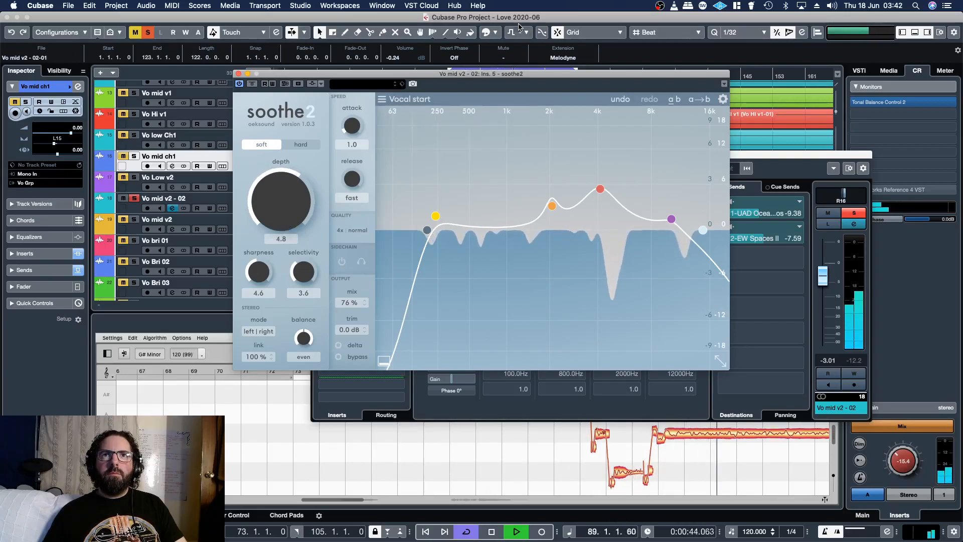
drag(504, 75, 506, 94)
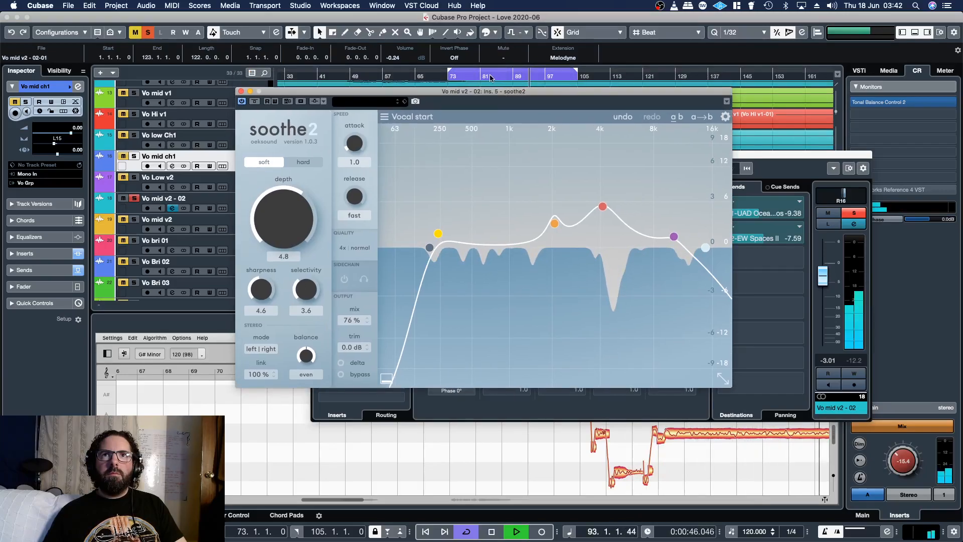
click(341, 363)
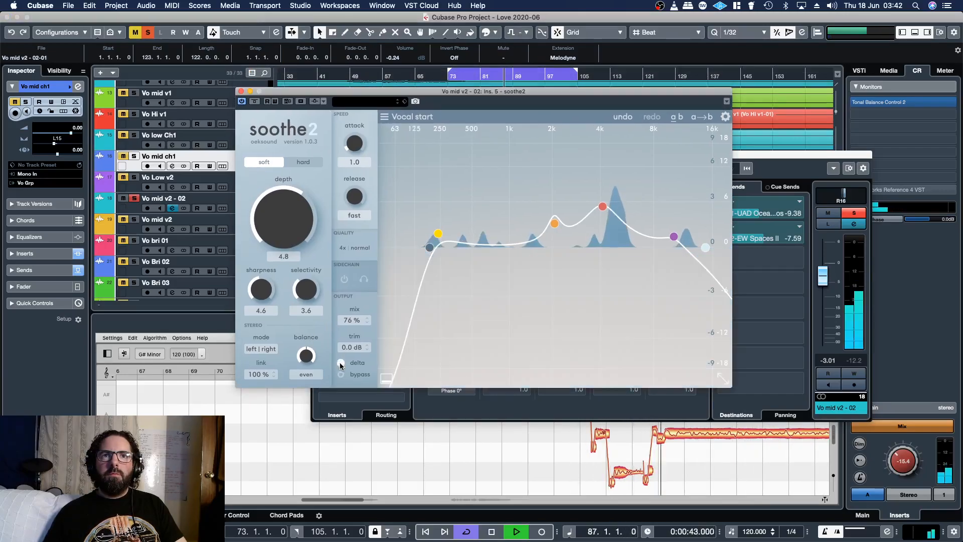
click(485, 79)
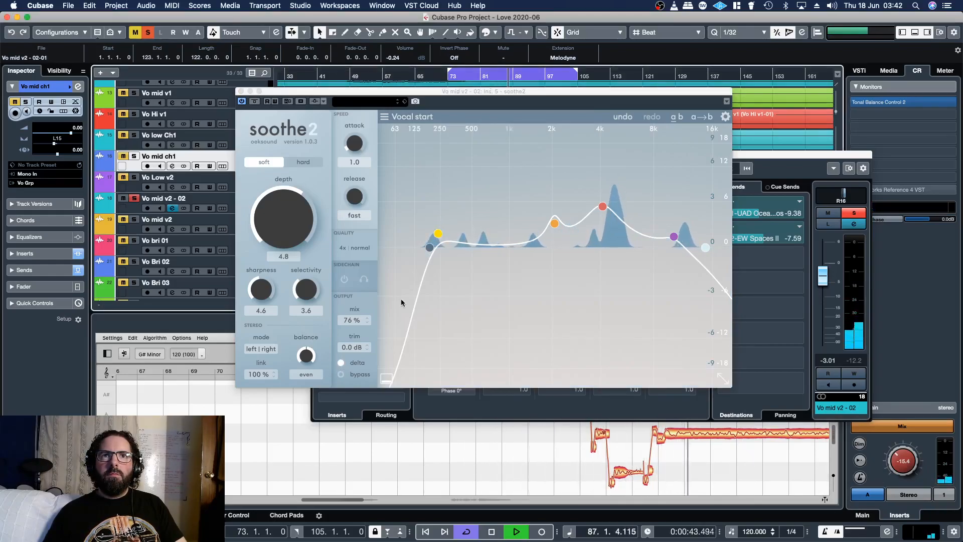
drag(302, 209, 303, 216)
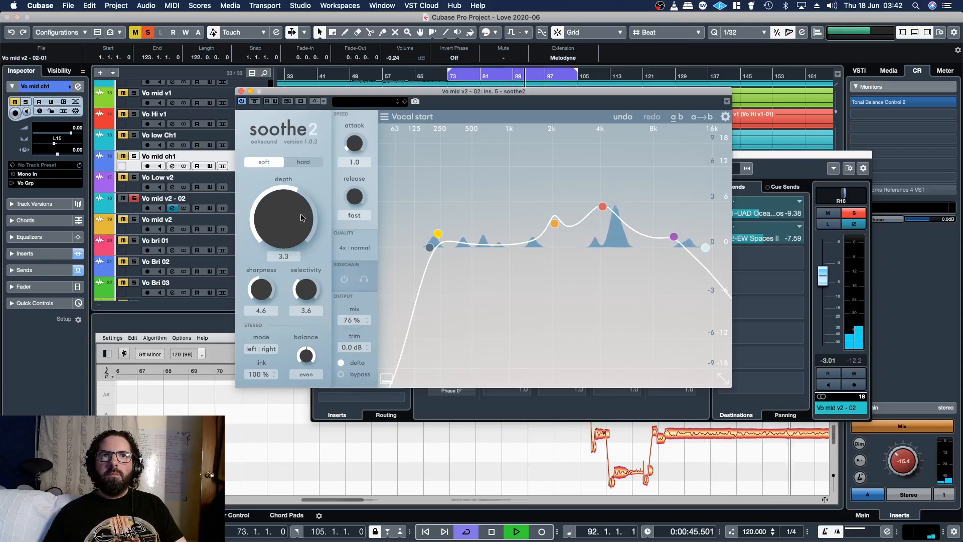
click(341, 363)
Step: Close the soothe2 and channel settings windows, unsolo Vo mid v2 - 02 and replay the verse in the full mix
click(854, 224)
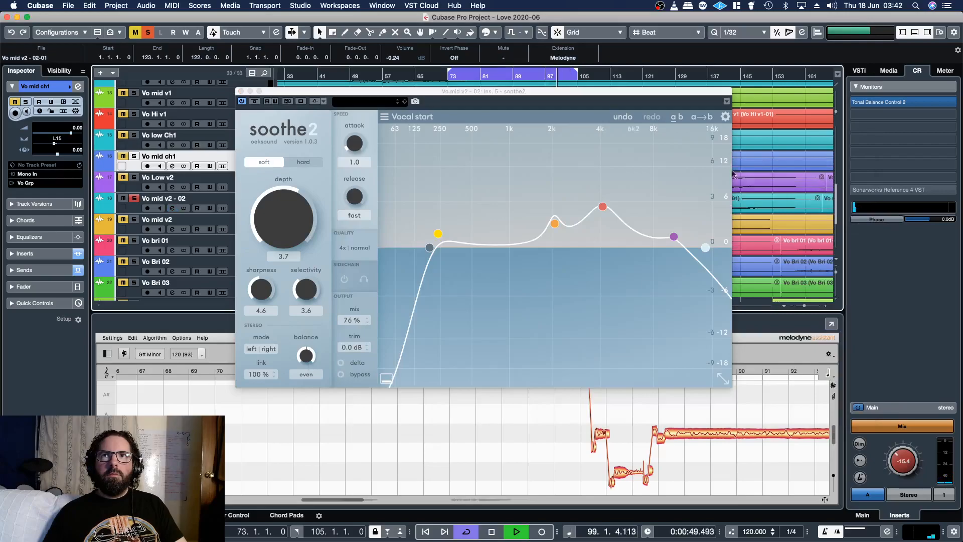
click(241, 91)
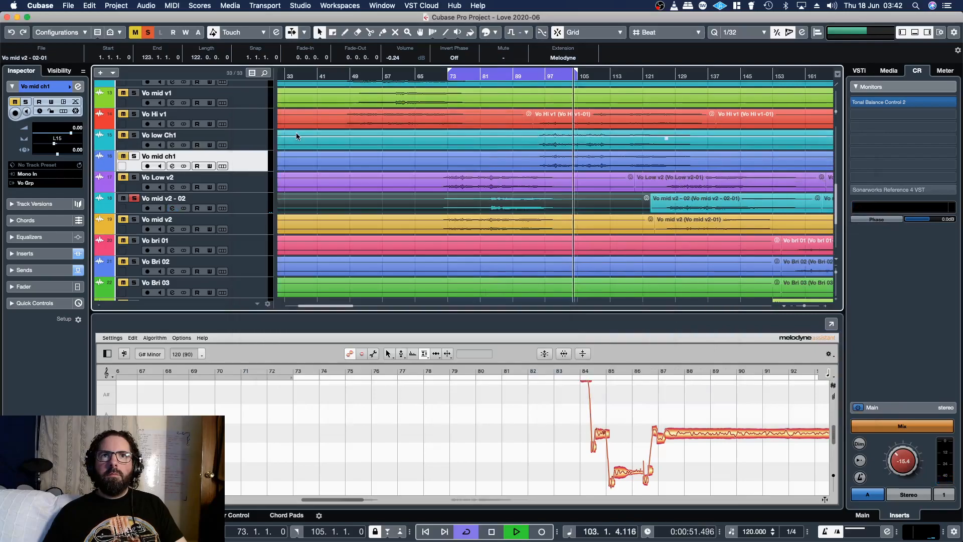
click(134, 199)
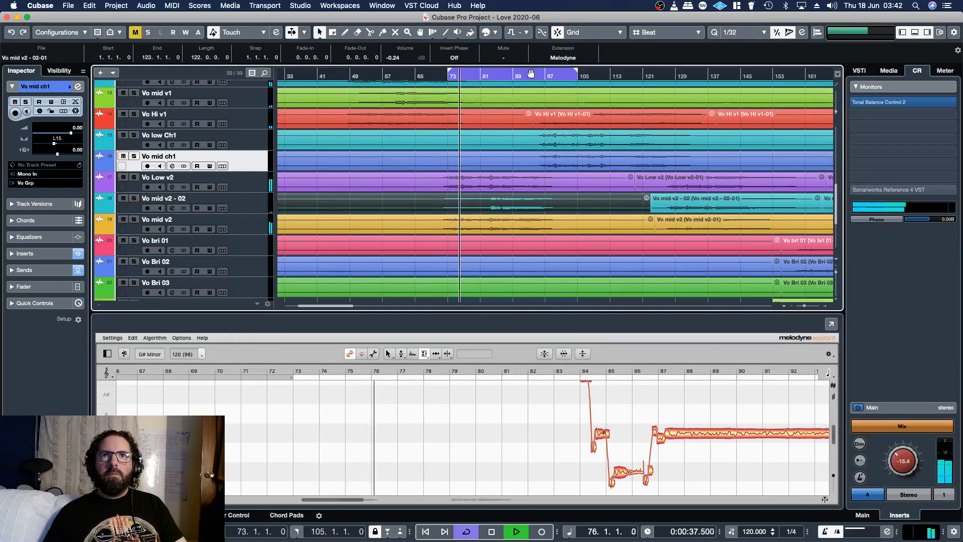
click(496, 76)
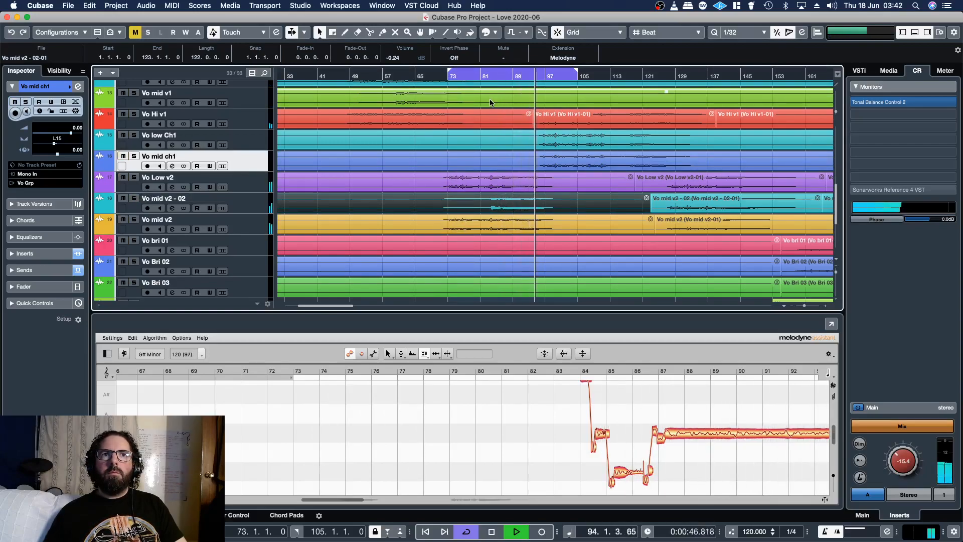
click(573, 76)
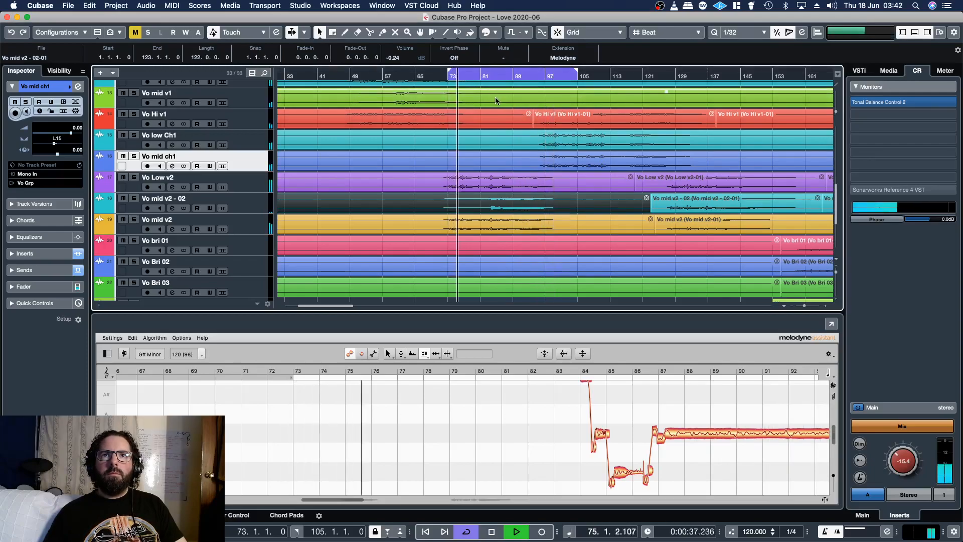
Step: Insert soothe2 on the Vo mid v2 channel and browse its presets in the Vocals category
click(171, 229)
click(389, 267)
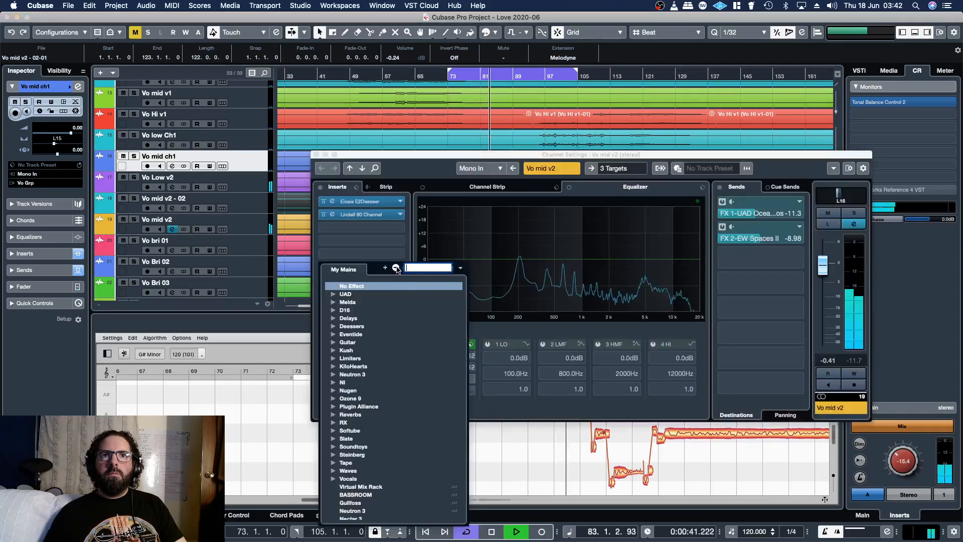
scroll(393, 361, down, 5)
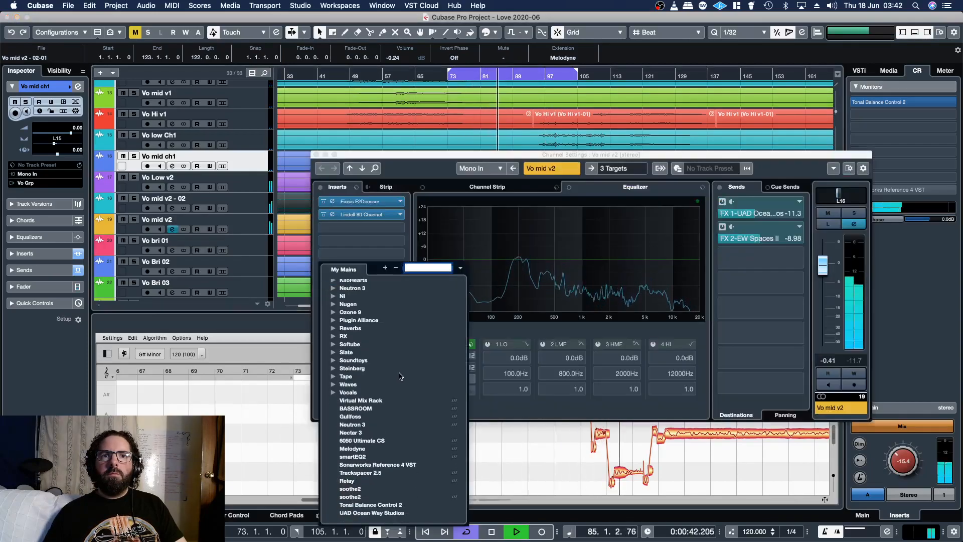
click(351, 497)
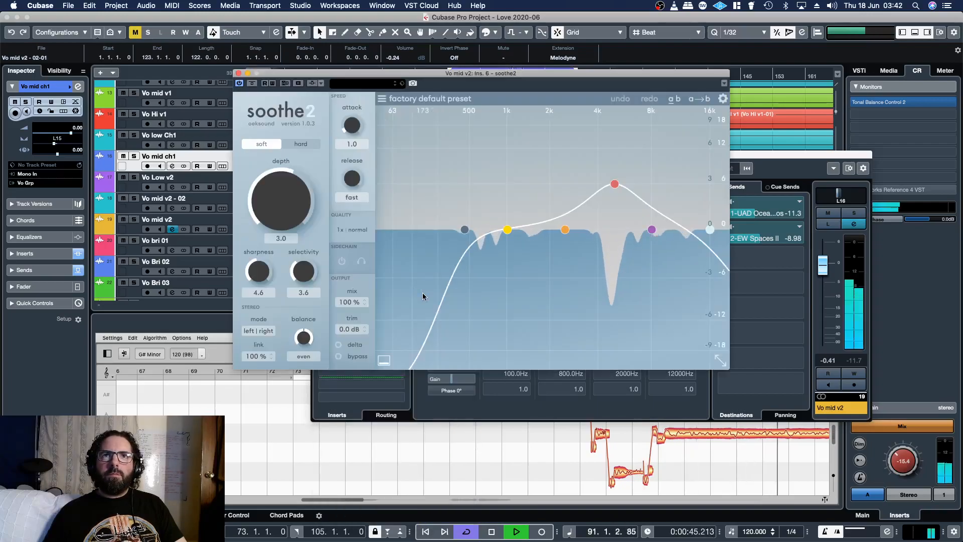
click(392, 100)
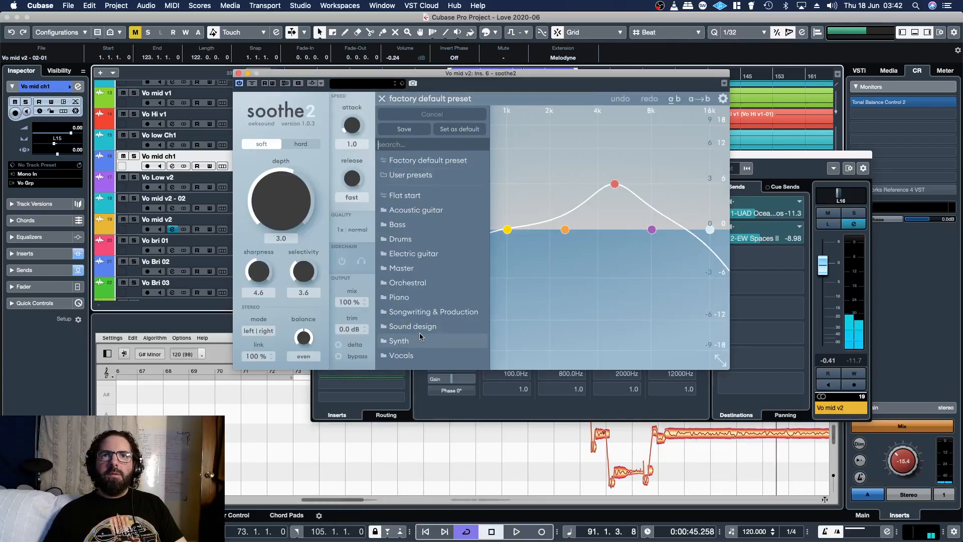
mouse_move(407, 355)
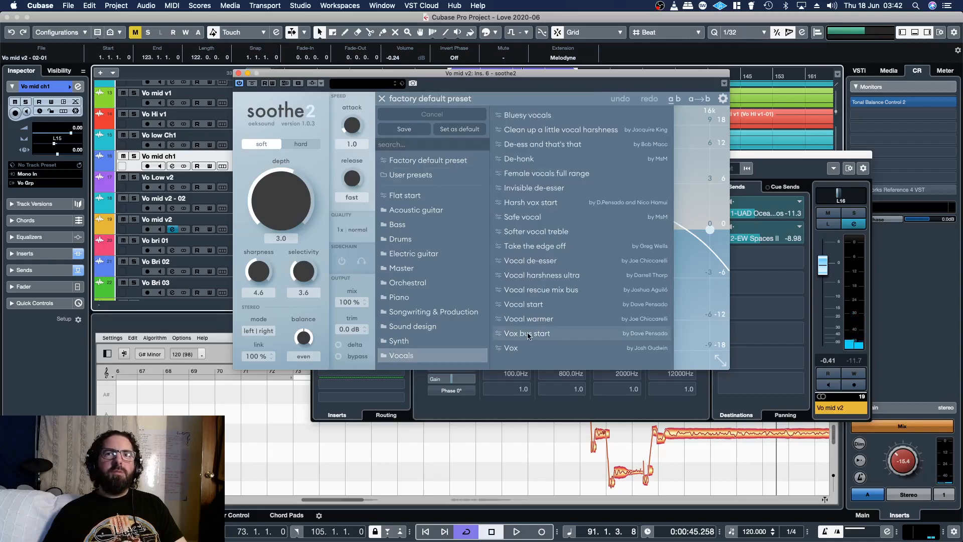
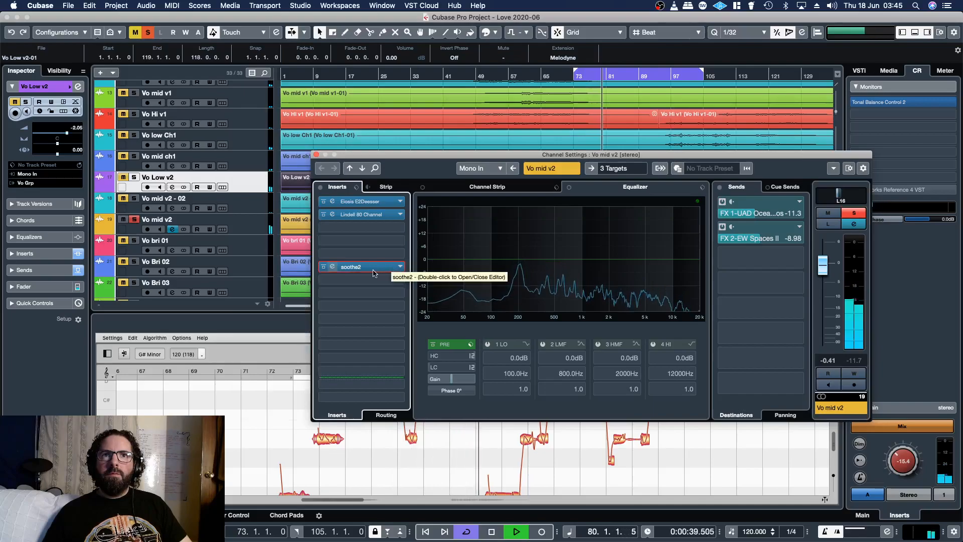
Step: Audition soothe2's delta signal on Vo mid v2, switch delta off again, and close the soothe2 and channel settings windows
click(392, 270)
click(347, 384)
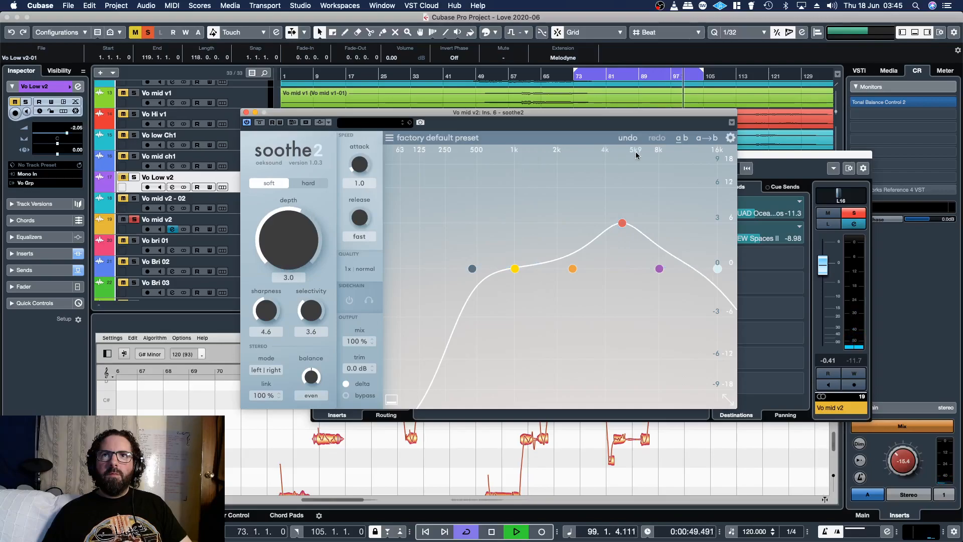
click(246, 112)
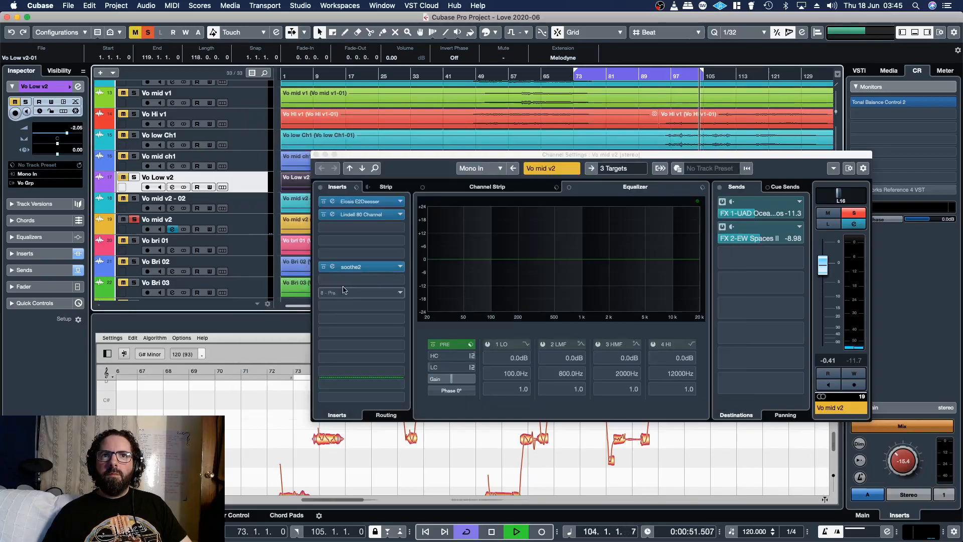
click(332, 267)
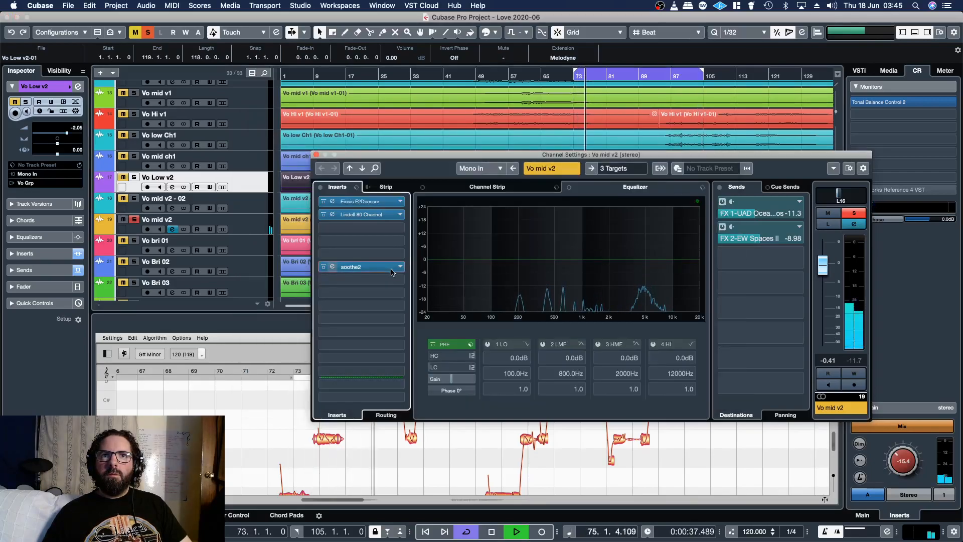
click(346, 385)
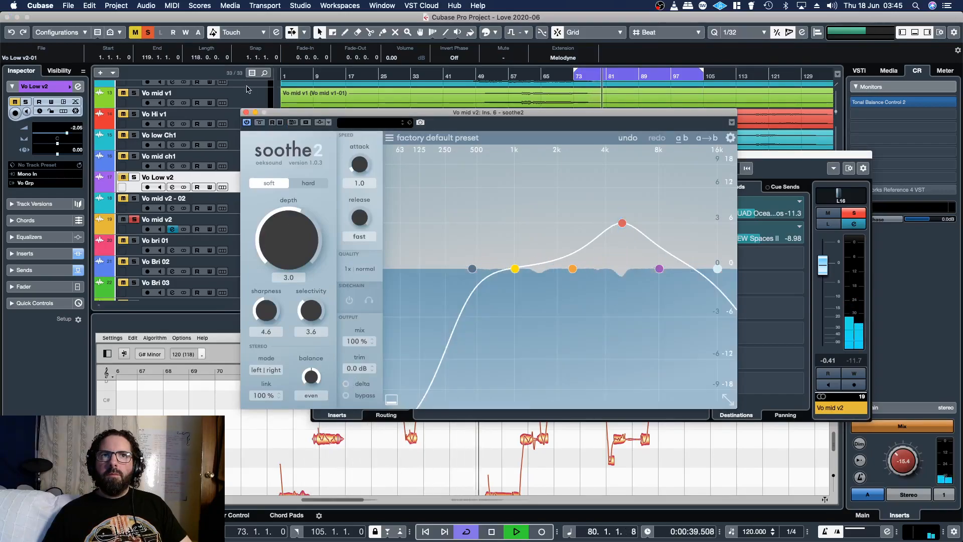
click(246, 112)
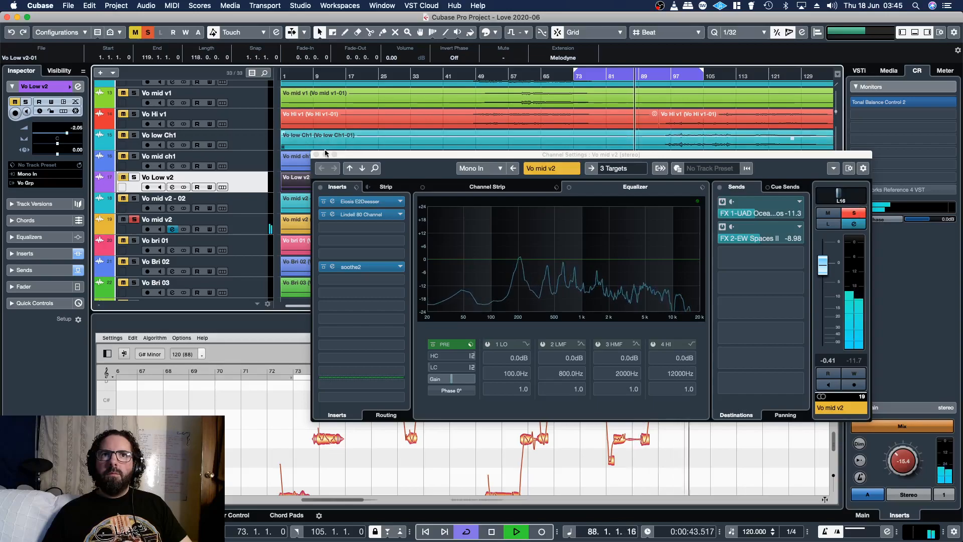
click(317, 155)
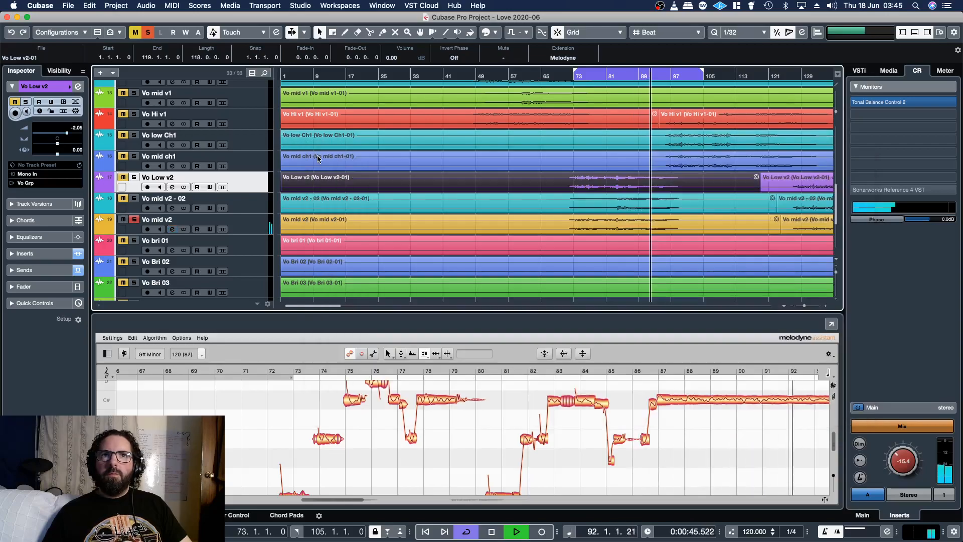
Step: Open the Vo mid v2-01 event in an undocked Melodyne editor and zoom in on the notes of bars 72 to 87
click(629, 232)
double_click(625, 229)
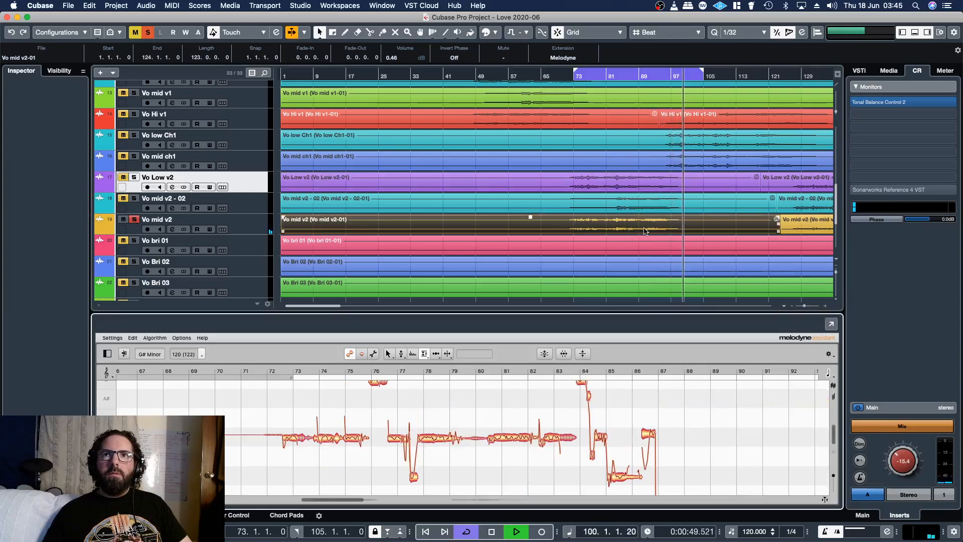
click(830, 324)
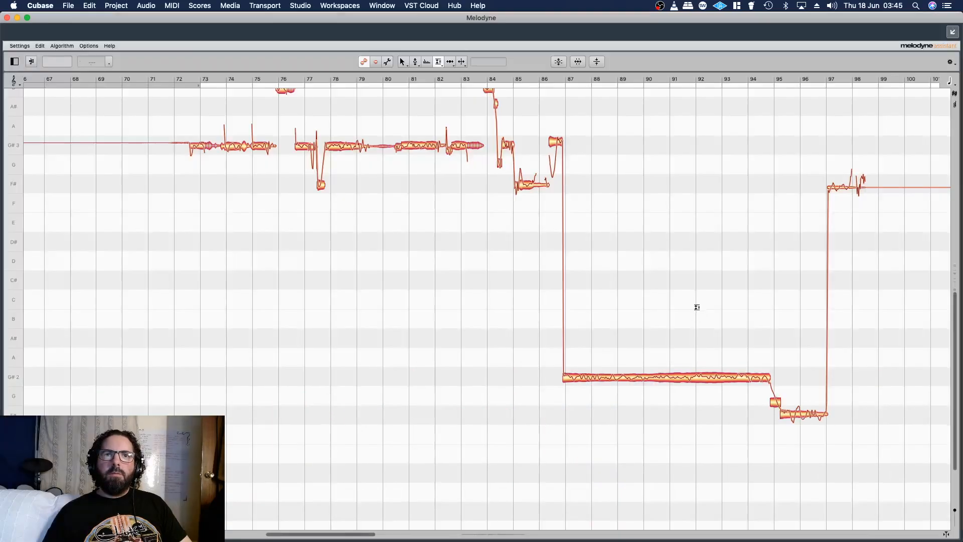
right_click(371, 205)
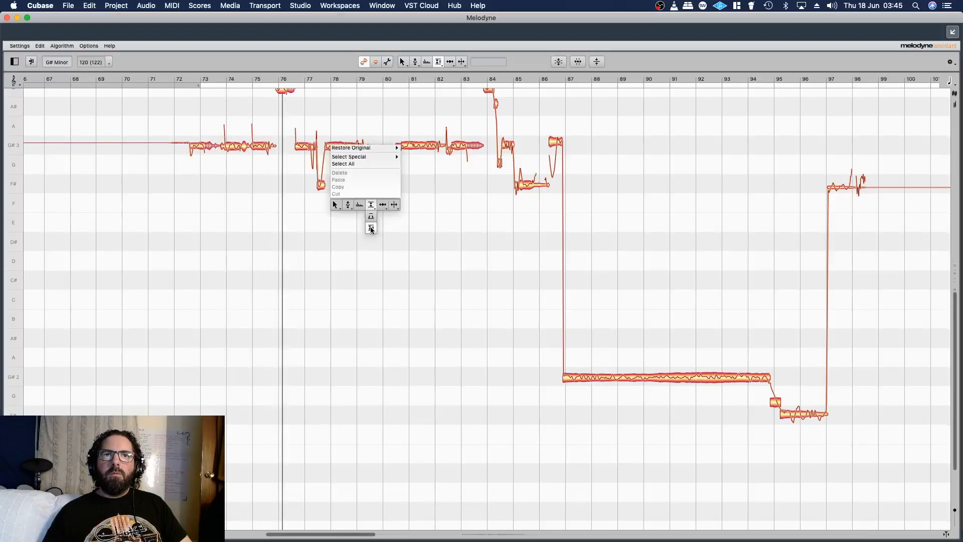
click(336, 216)
scroll(349, 321, up, 5)
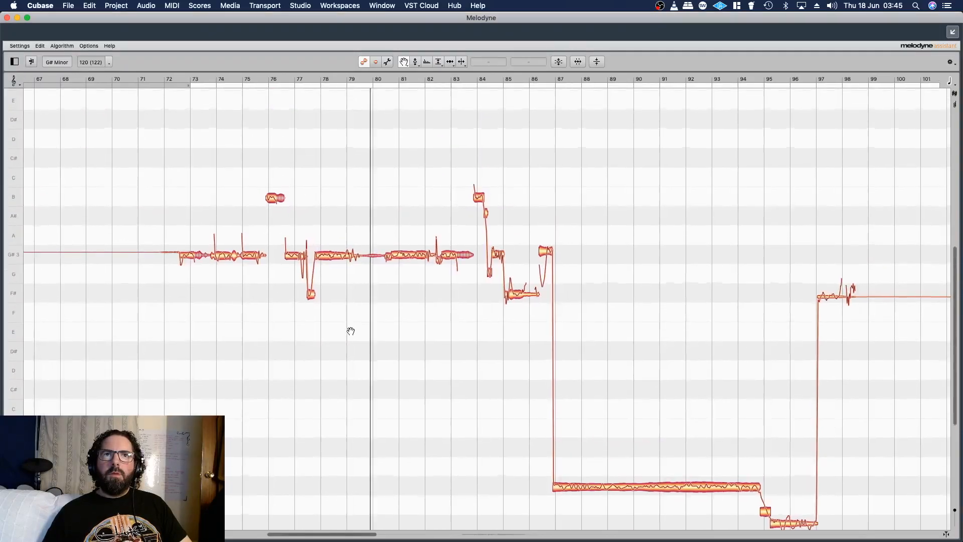
right_click(361, 308)
click(362, 322)
right_click(362, 302)
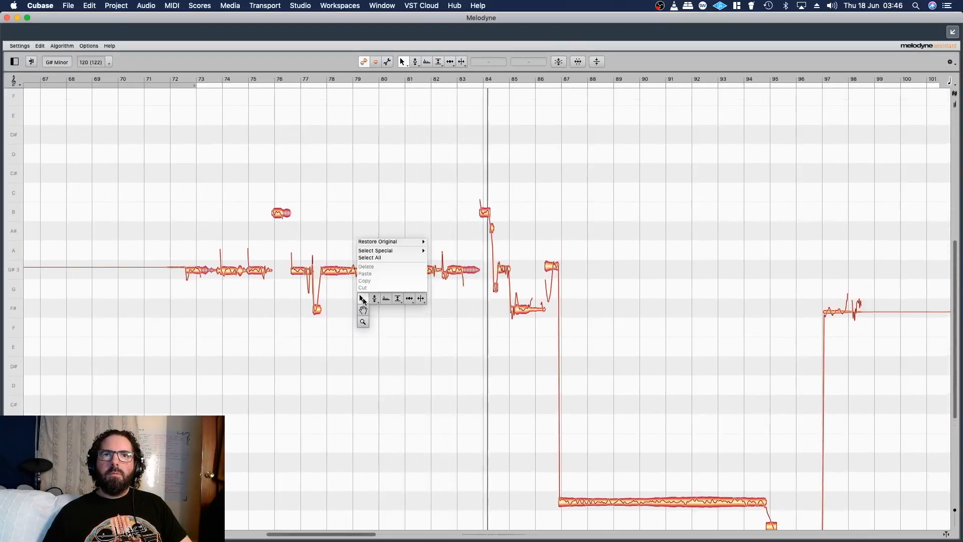
click(363, 321)
drag(340, 295, 359, 327)
Step: Set Melodyne's sibilant balance to -18 % on the bar 76 note, -60 % on the bar 83 note and about -30 % on the bar 73 note
right_click(218, 276)
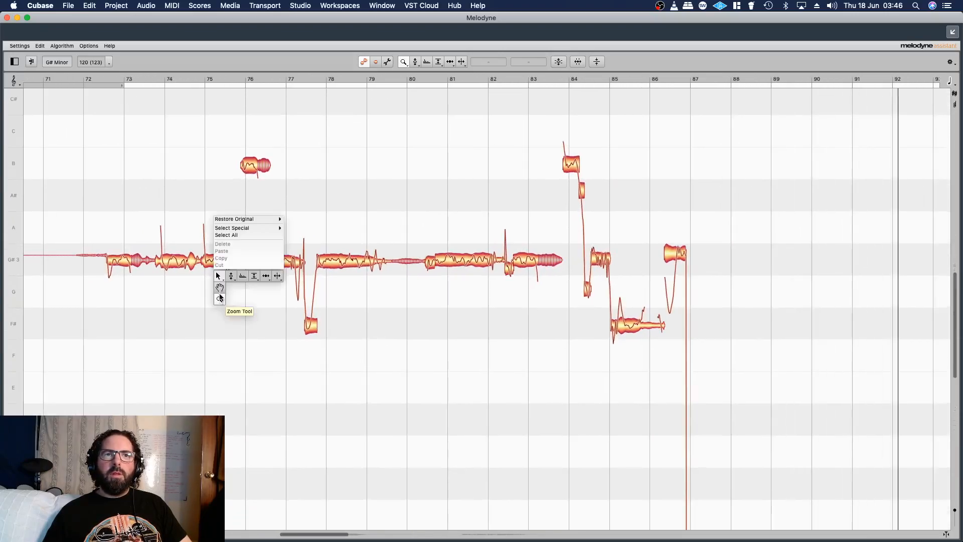
mouse_move(255, 280)
click(254, 299)
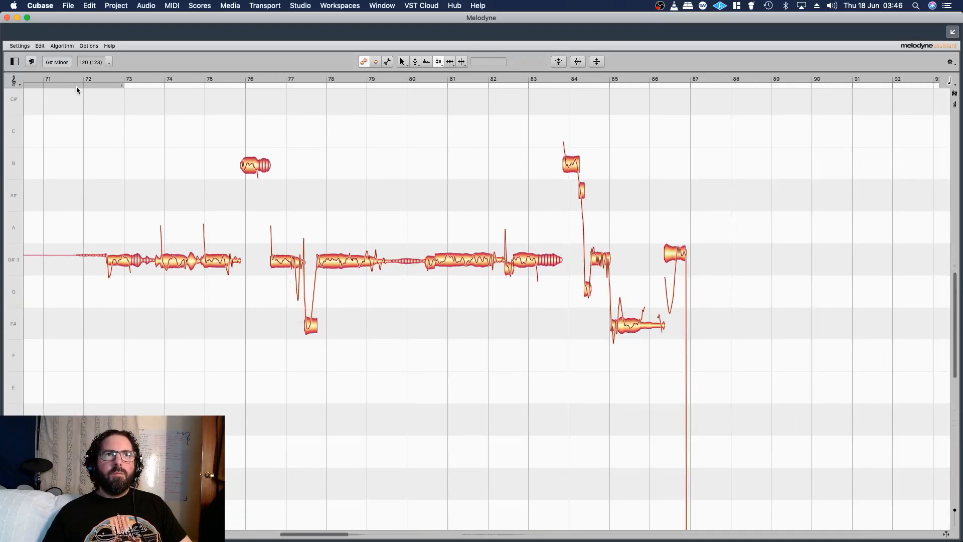
click(60, 78)
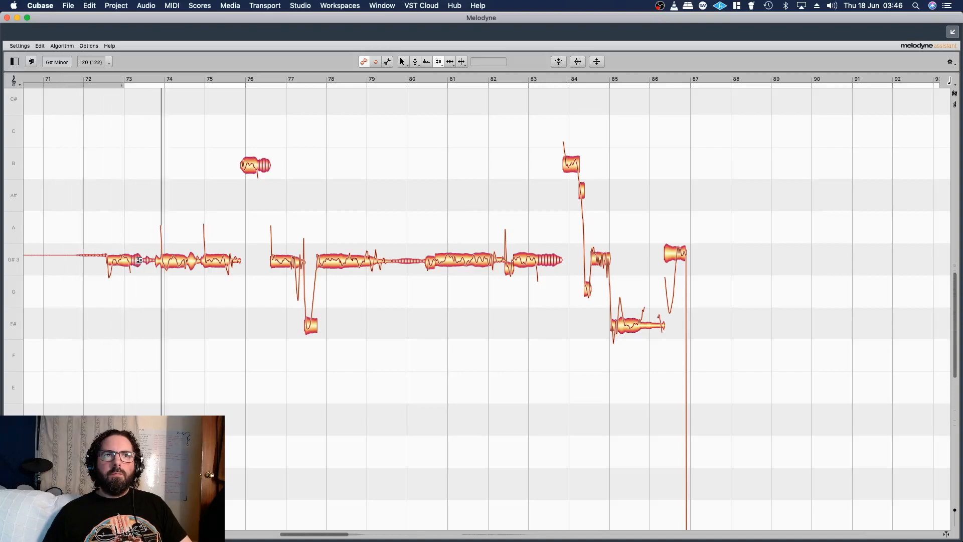
drag(139, 259, 141, 281)
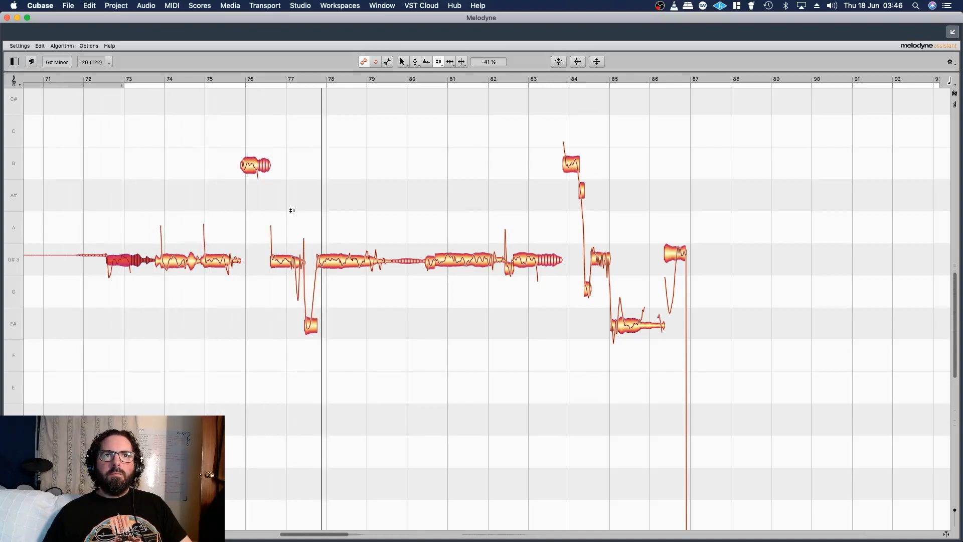
drag(264, 167, 262, 159)
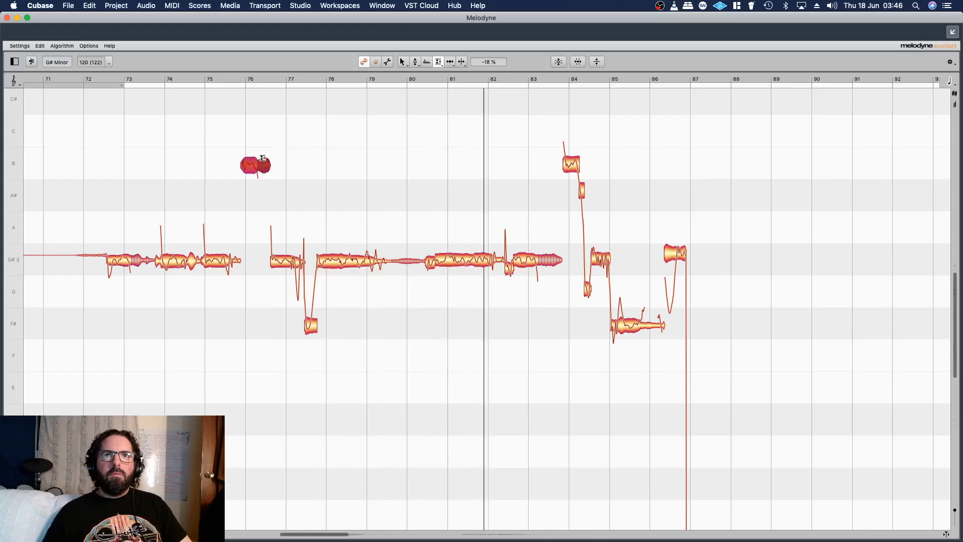
drag(551, 260, 551, 248)
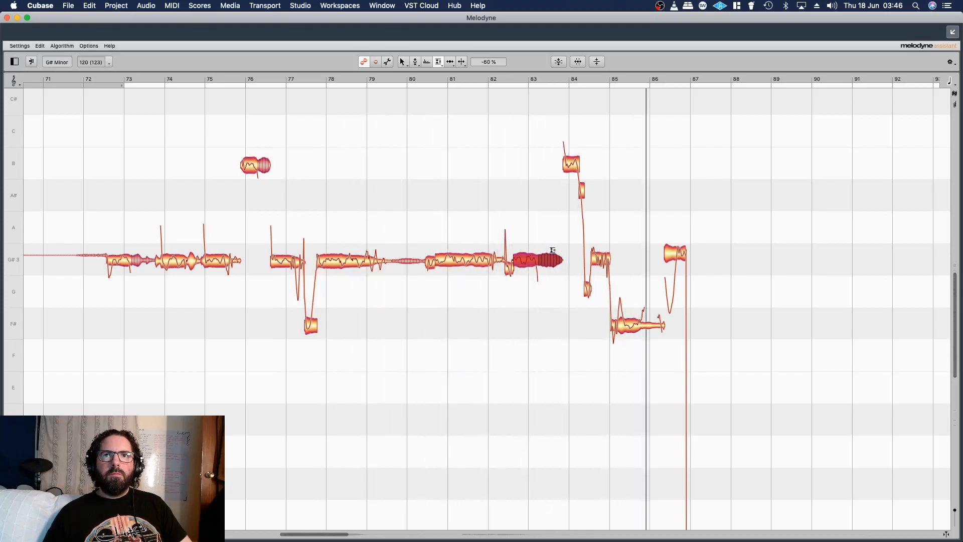
click(89, 74)
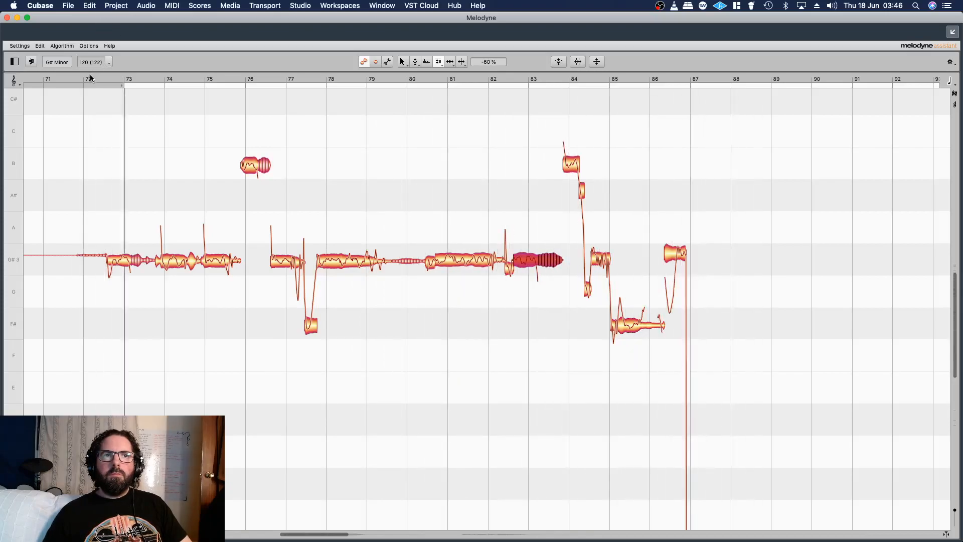
click(138, 257)
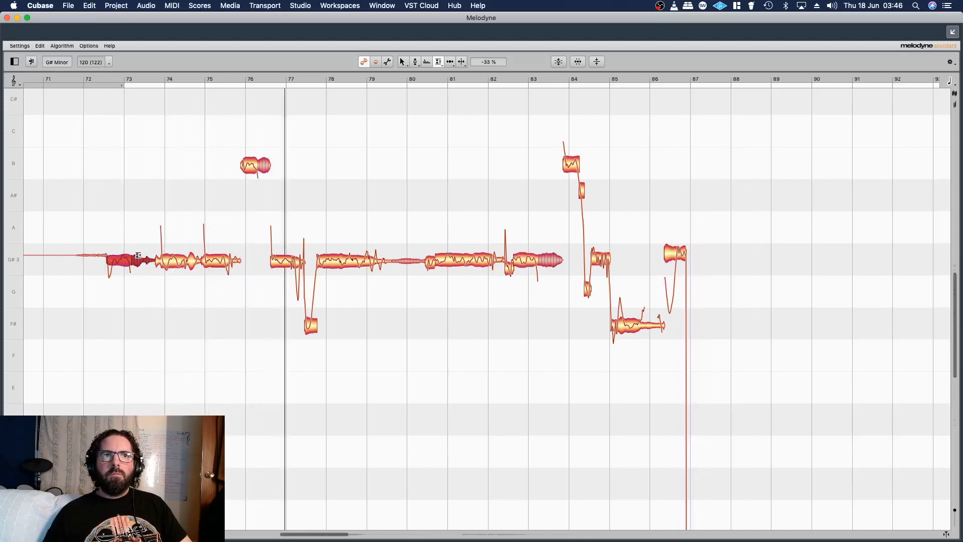
Step: Split the Vo mid v2 notes just before bar 73, late in bar 77 and at bar 81 with Melodyne's main tool
right_click(143, 186)
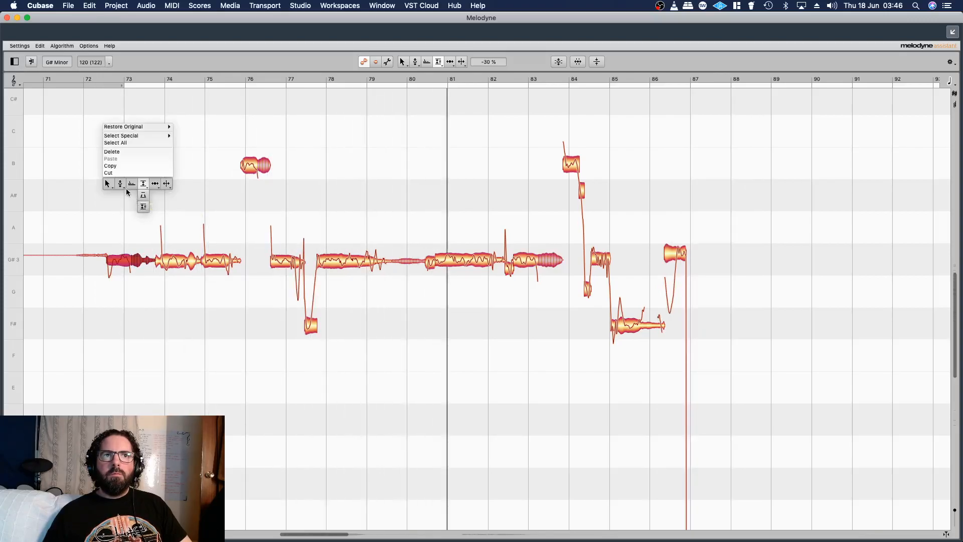
click(110, 189)
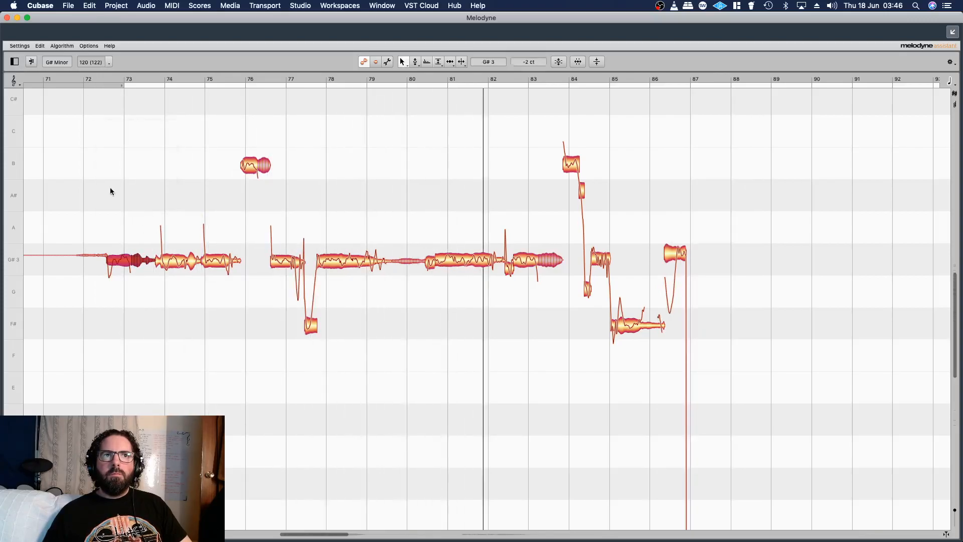
click(112, 248)
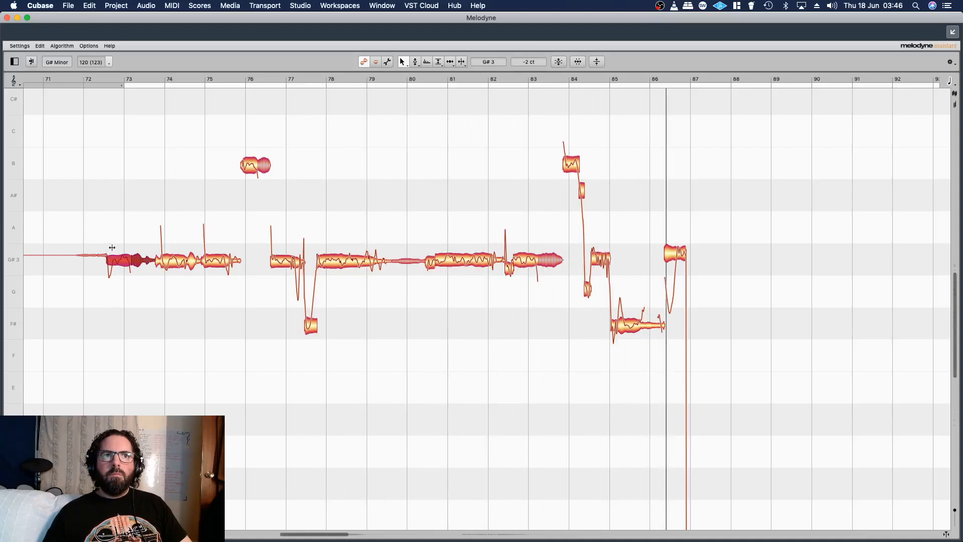
double_click(112, 248)
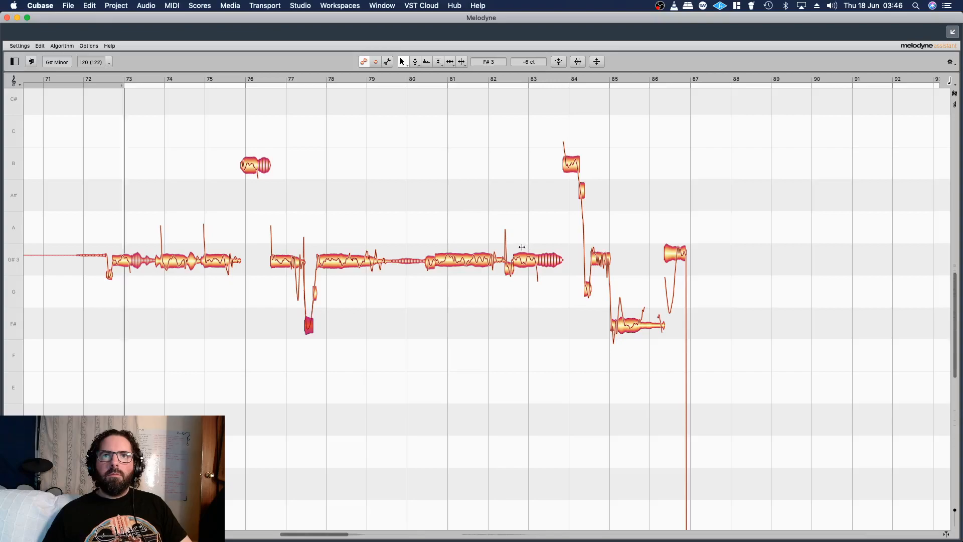
double_click(445, 245)
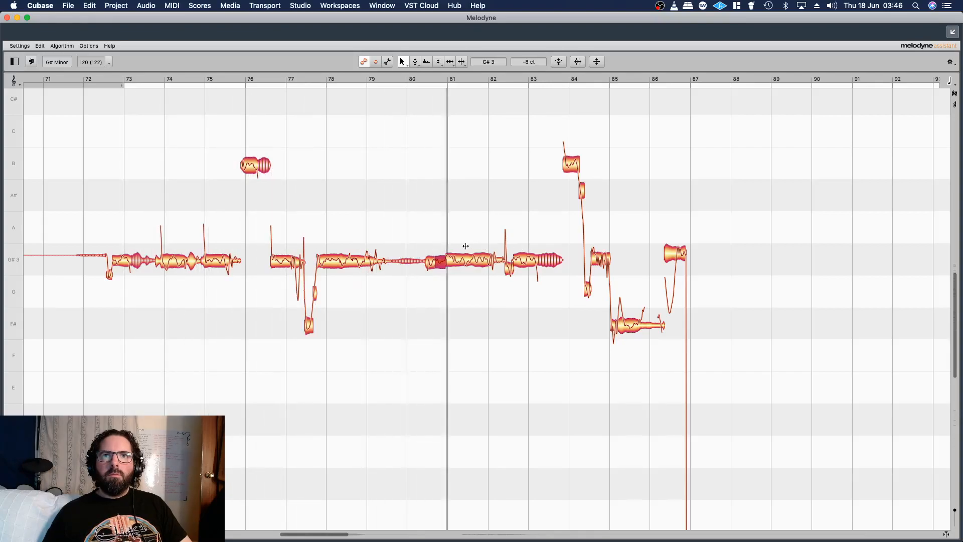
click(509, 250)
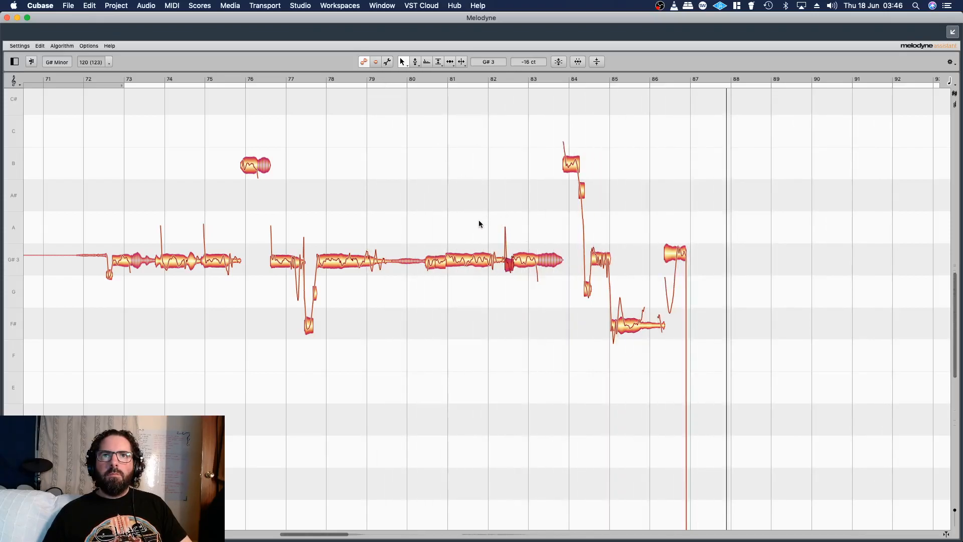
Step: Restore the Vo mid v2 notes between late bar 80 and the end of bar 83 to their original state with Undo All Changes
drag(432, 224, 522, 263)
right_click(522, 261)
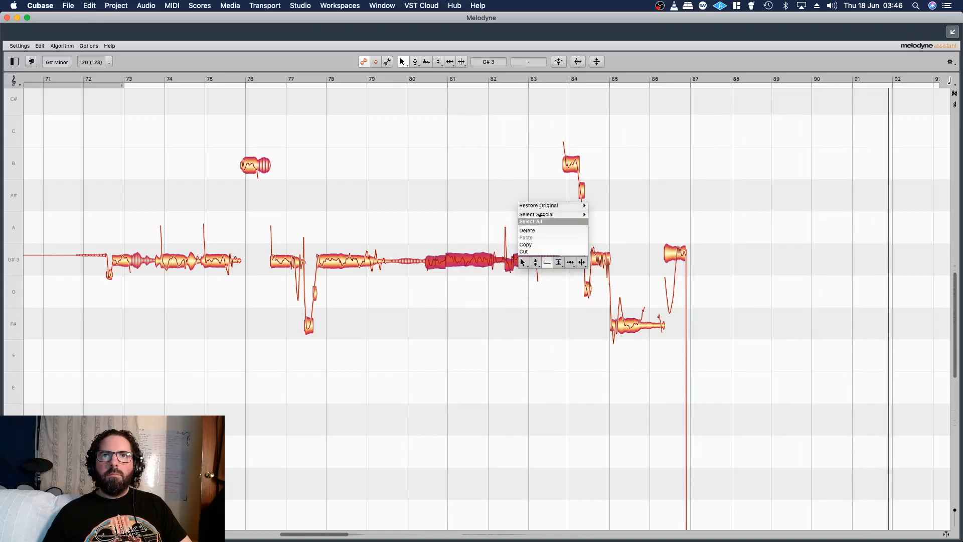
mouse_move(549, 206)
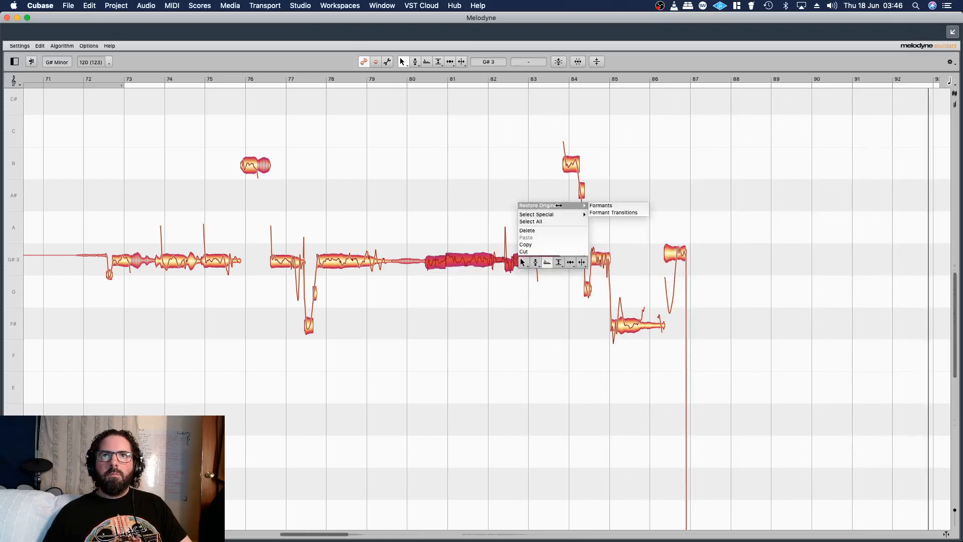
click(470, 263)
right_click(470, 263)
mouse_move(474, 206)
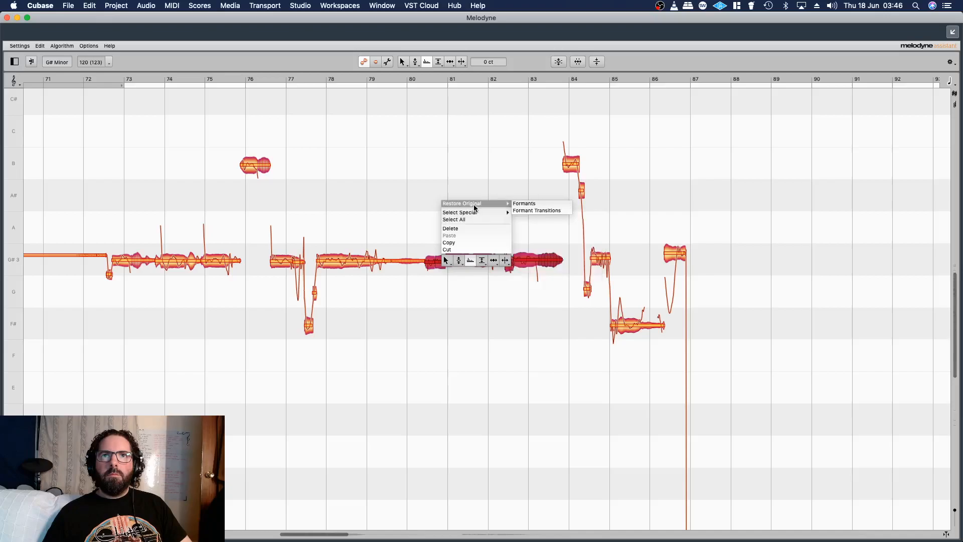
click(445, 259)
right_click(453, 255)
mouse_move(480, 202)
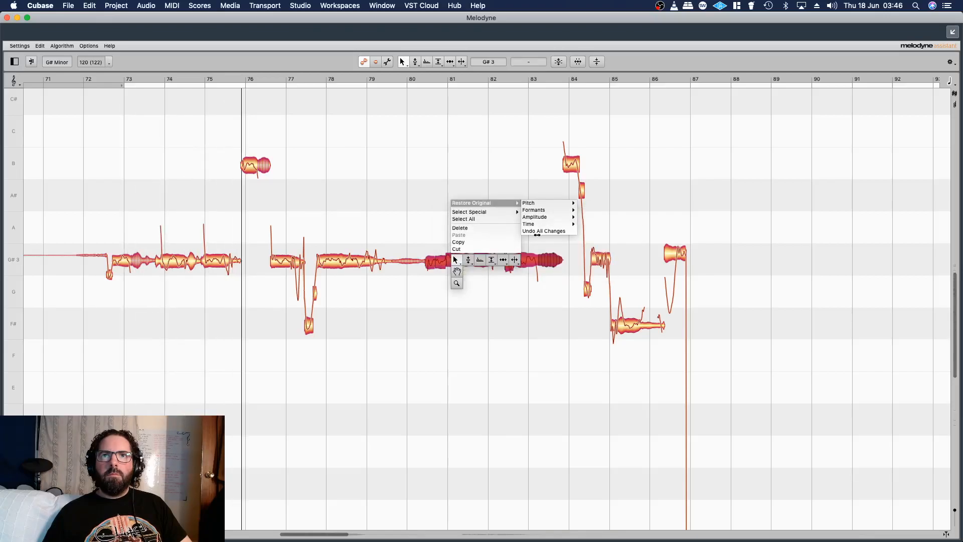
click(538, 231)
click(466, 210)
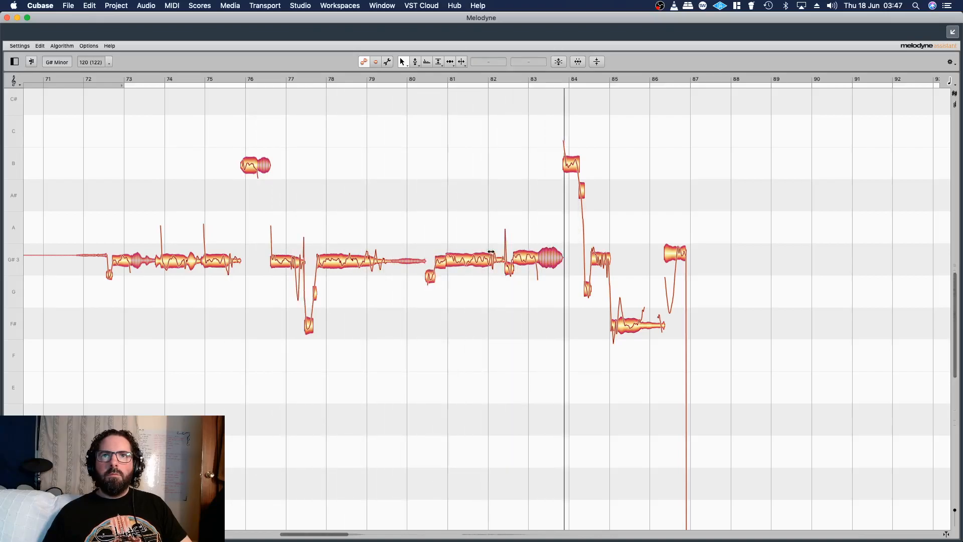
Step: Lower the sibilant balance of the bar 83 note and set the sibilant balance of the thin note around bar 80 to -49 %
right_click(516, 221)
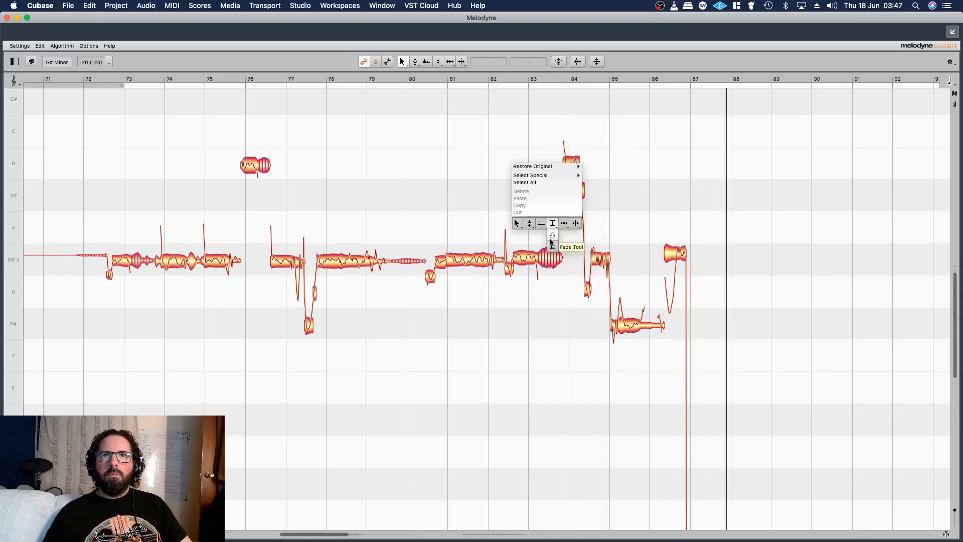
click(553, 227)
click(551, 264)
drag(550, 267, 551, 270)
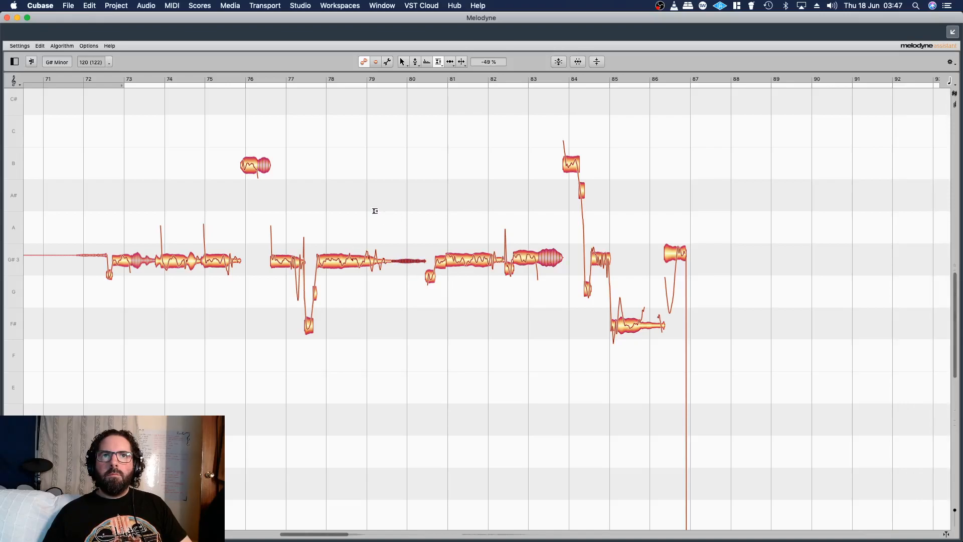
Step: Split the note just before bar 78 and separate the sibilant late in bar 74 with the Main Tool
right_click(343, 208)
click(309, 185)
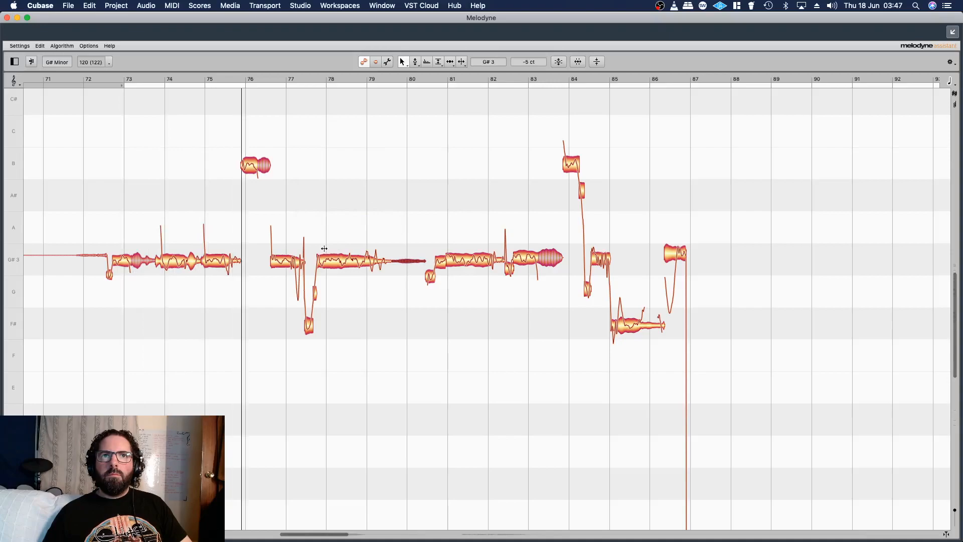
click(324, 256)
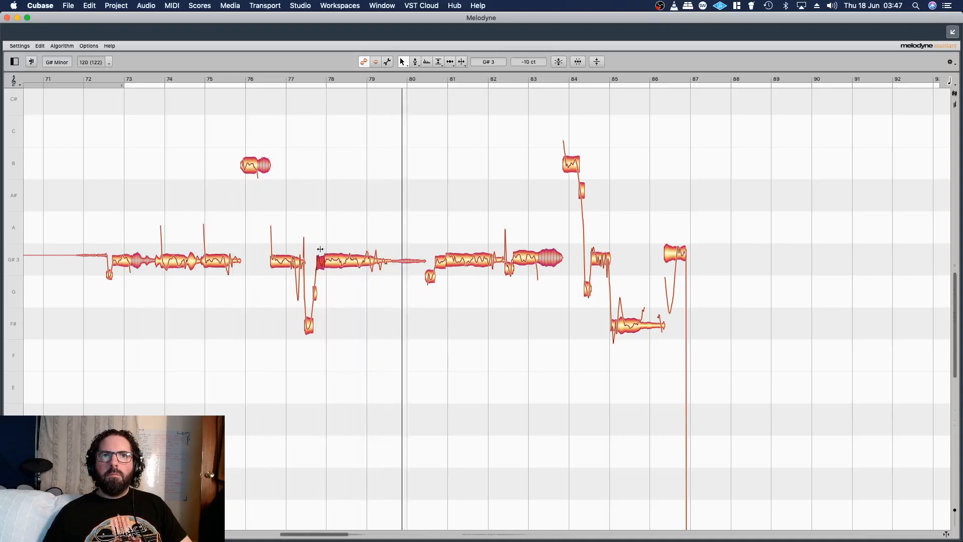
click(185, 244)
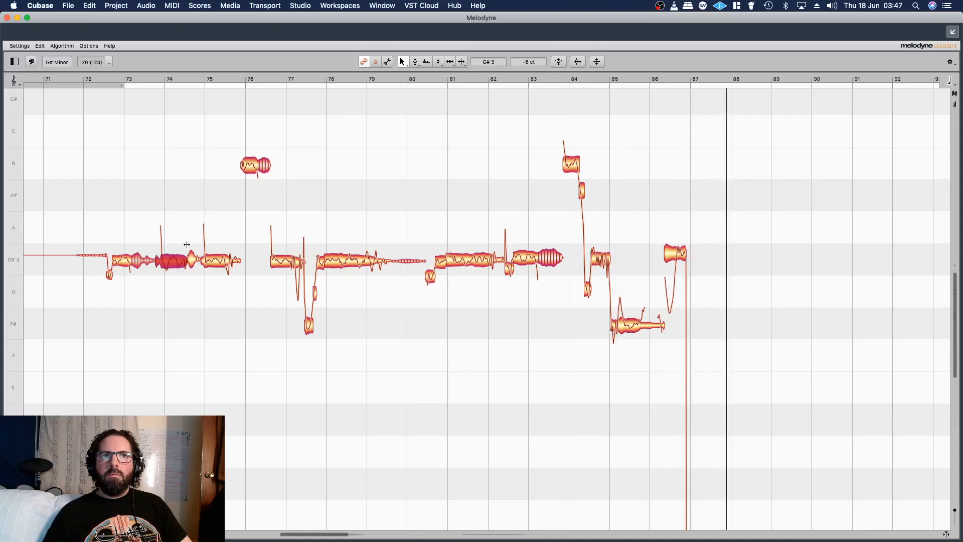
click(194, 245)
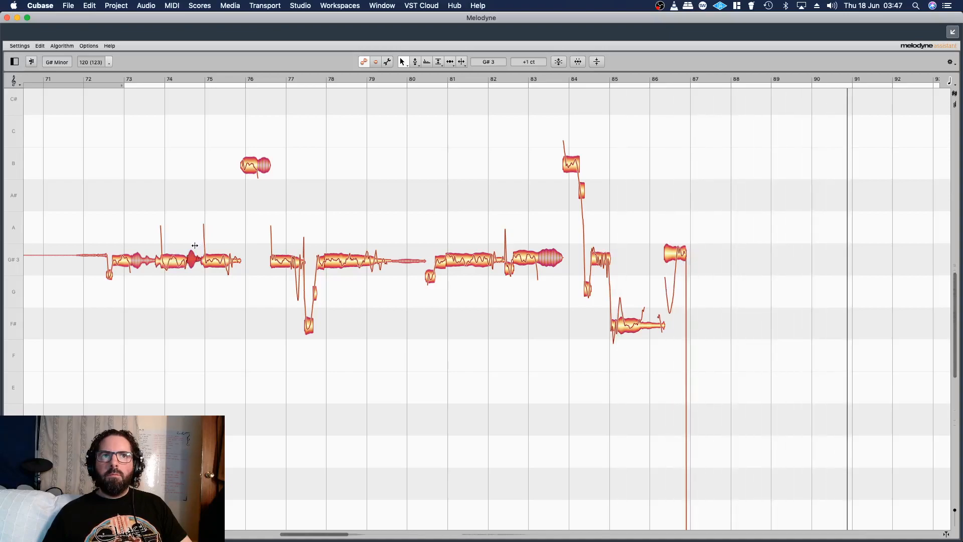
double_click(195, 246)
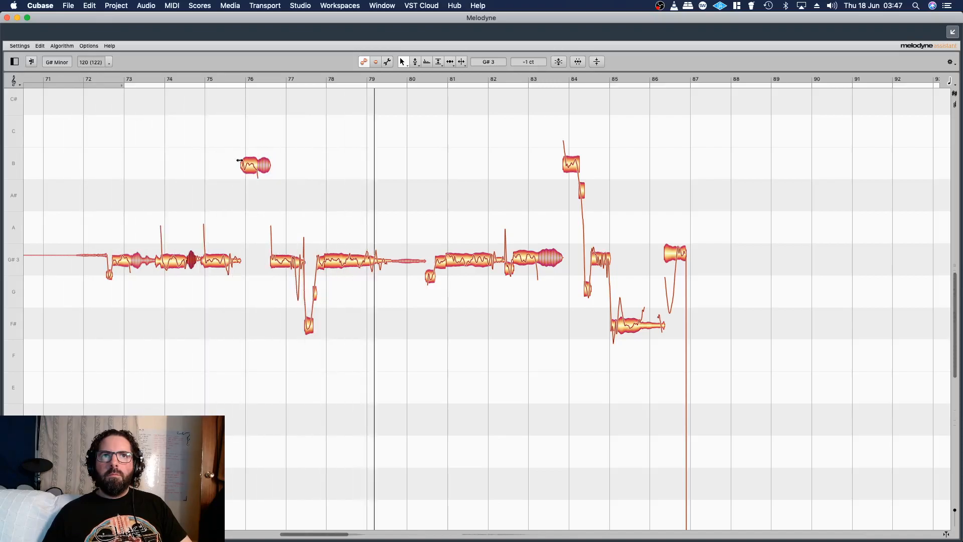
Step: Set the sibilant balance of the bar 76 note to -11 % and of the bar 83 note to -38 %
right_click(288, 178)
mouse_move(325, 179)
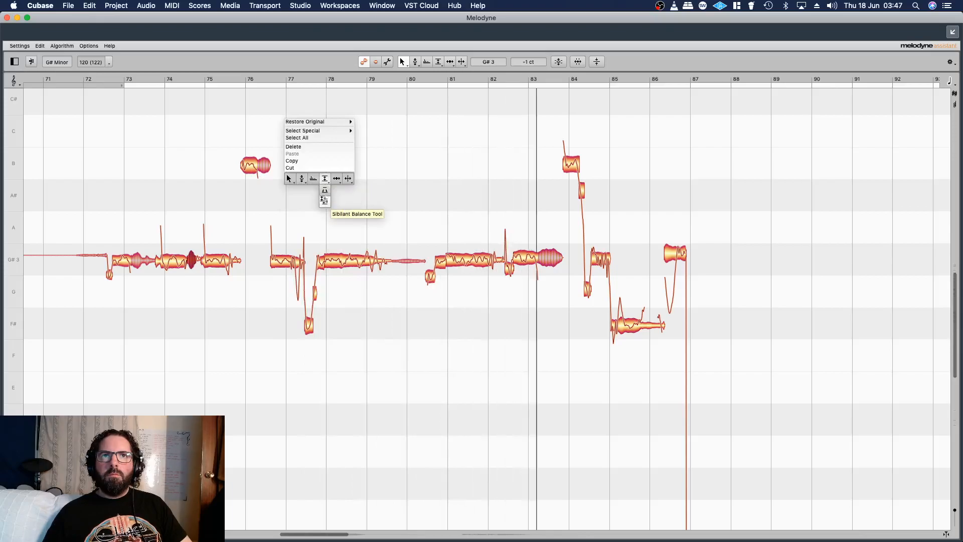
click(324, 200)
click(256, 165)
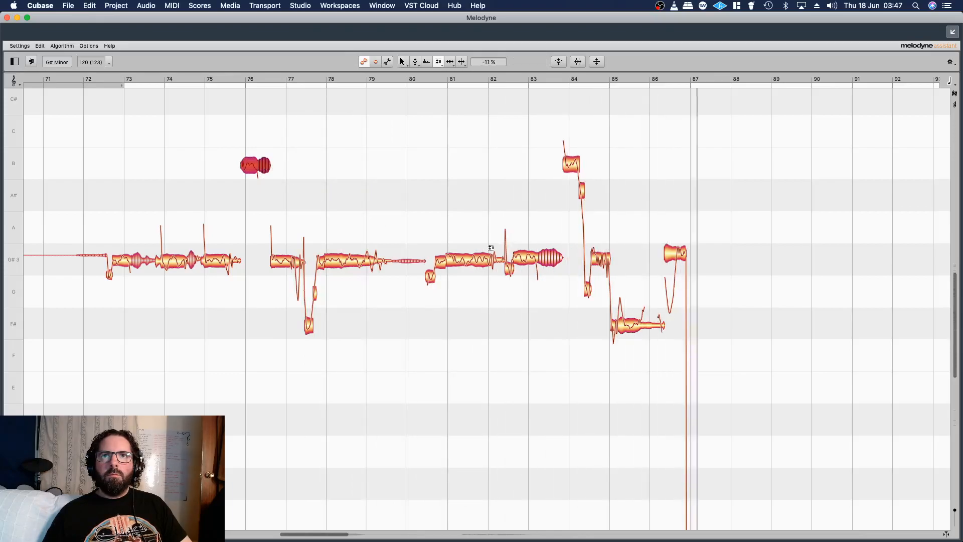
click(535, 258)
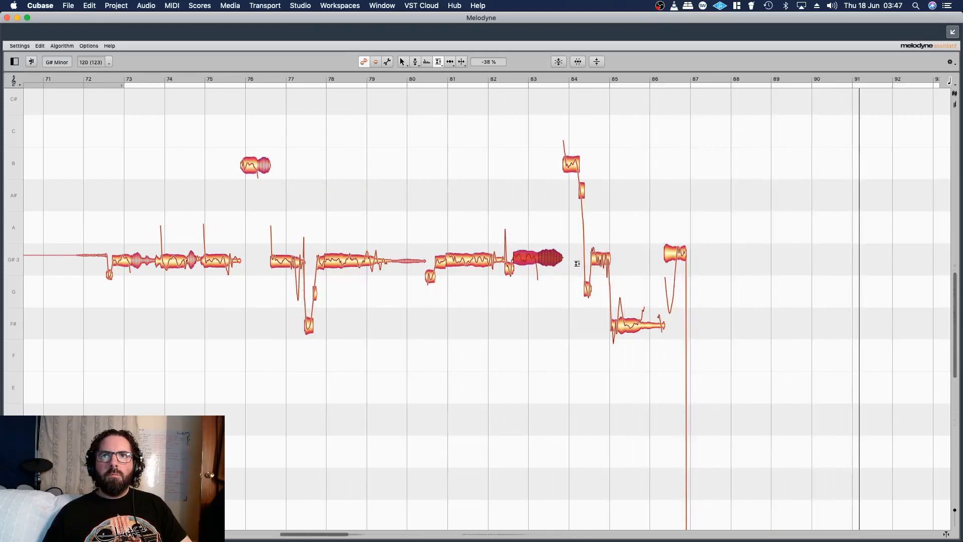
Step: Split the short notes late in bar 84 and in the middle of bar 86 with the Main Tool
right_click(592, 132)
click(604, 193)
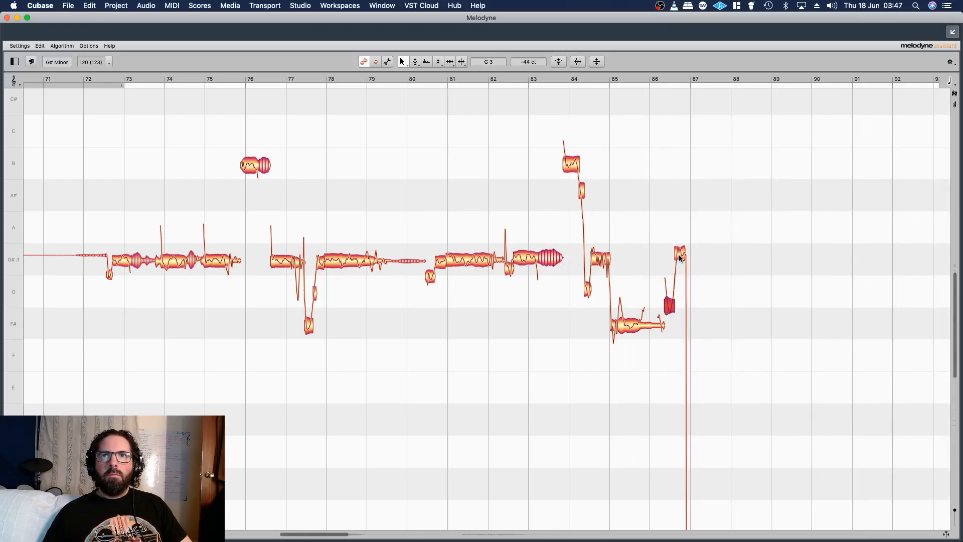
click(597, 245)
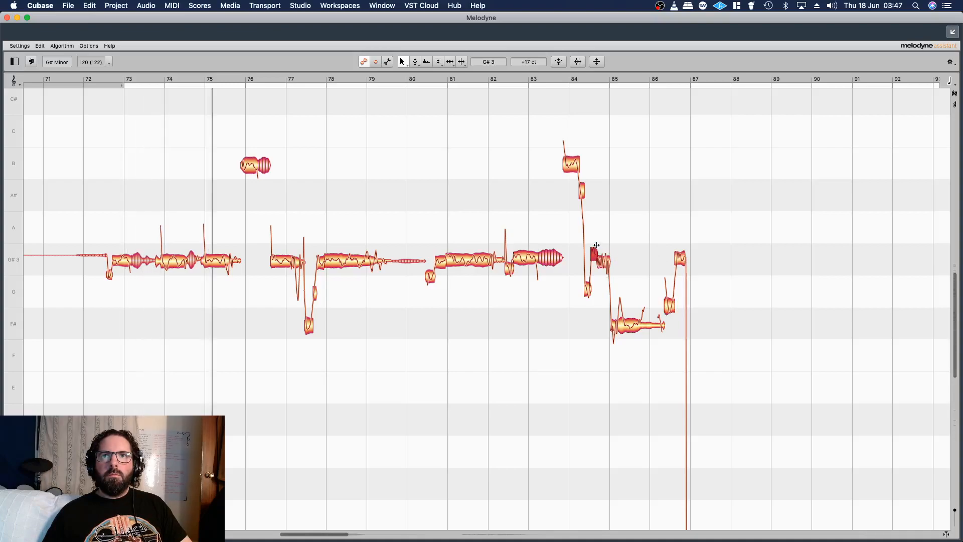
Step: Reduce the pitch modulation of the bar 83 note, setting the long bar 81 note to 78 % and the bar 78 note to 82 %
right_click(519, 246)
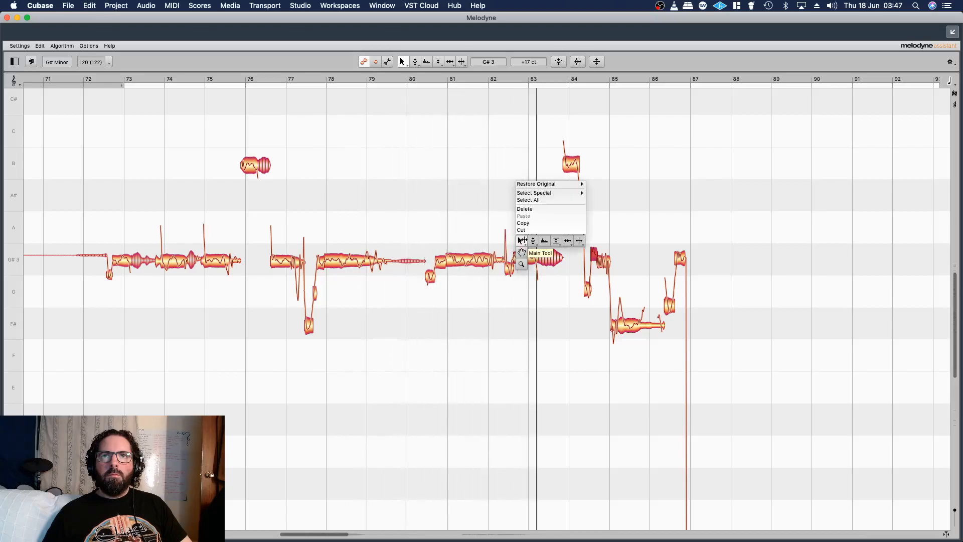
click(533, 246)
click(525, 266)
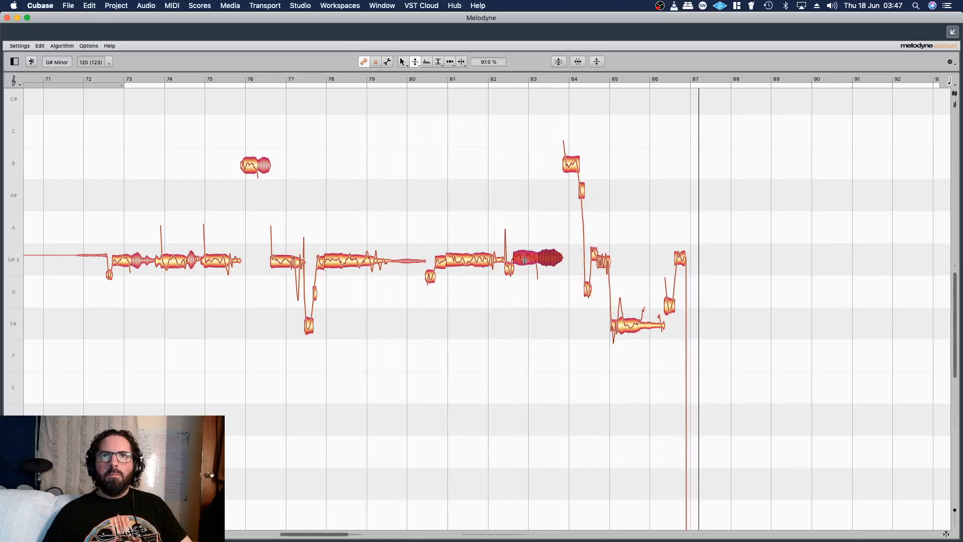
click(459, 272)
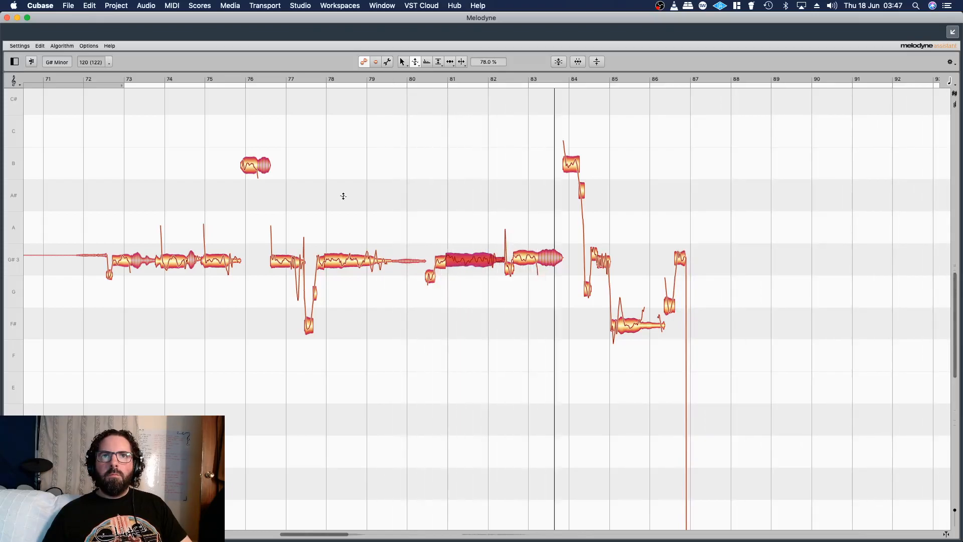
click(346, 261)
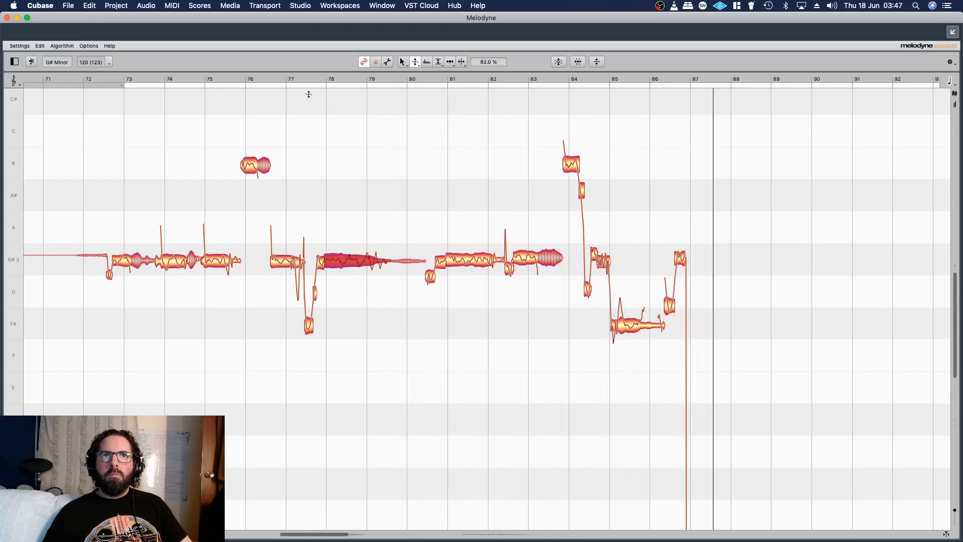
Step: Reduce the bar 73 note's pitch modulation and set the bar 74 note to 85 %, the bar 76 note to 91 % and the bar 85 note to 84 %
click(299, 78)
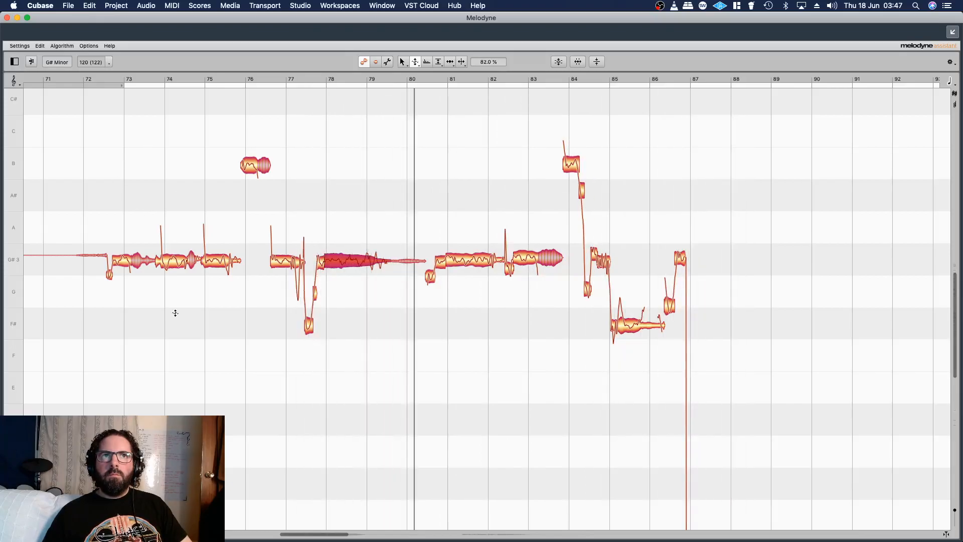
click(175, 261)
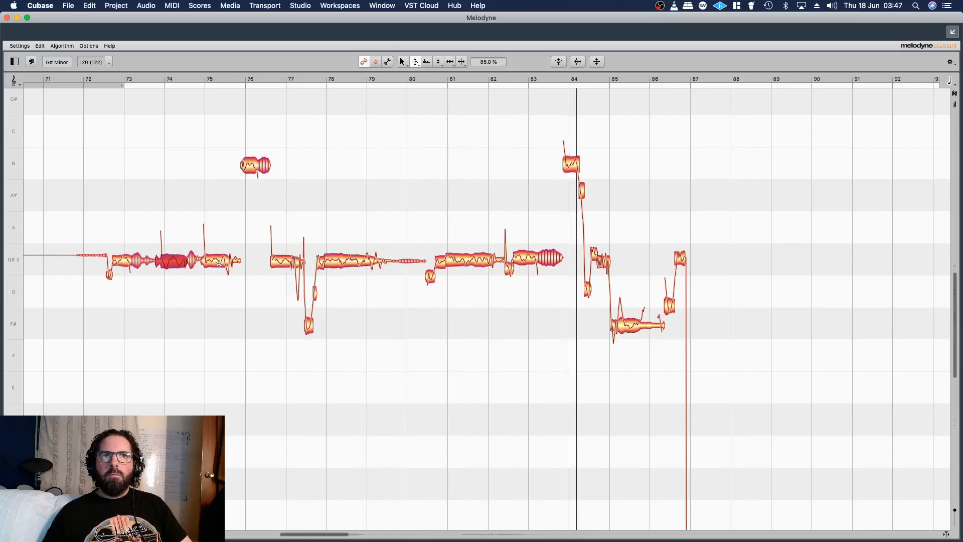
click(123, 261)
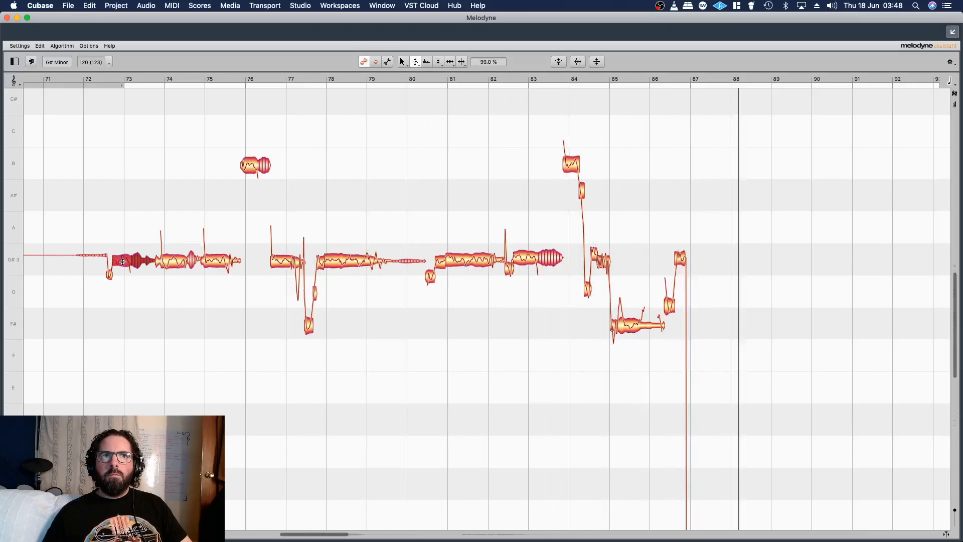
click(248, 165)
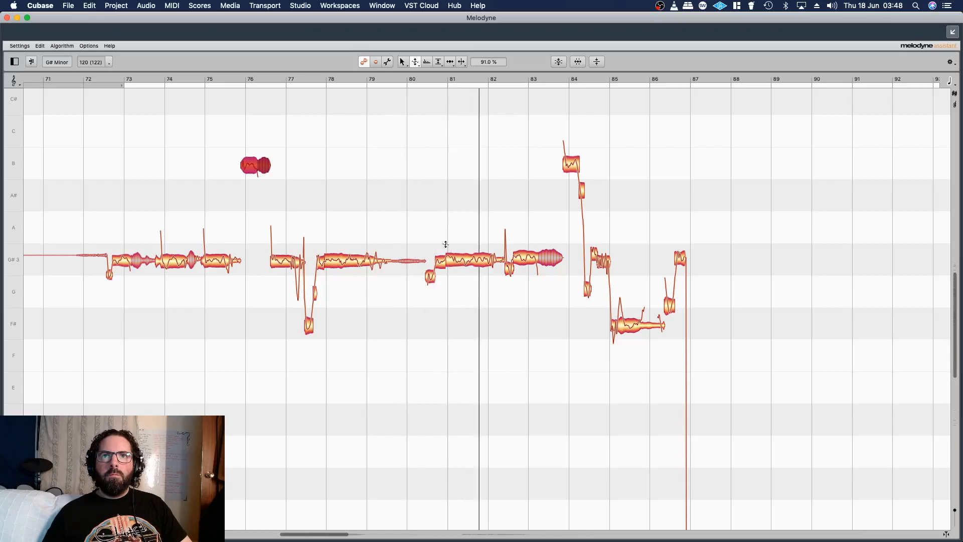
click(631, 329)
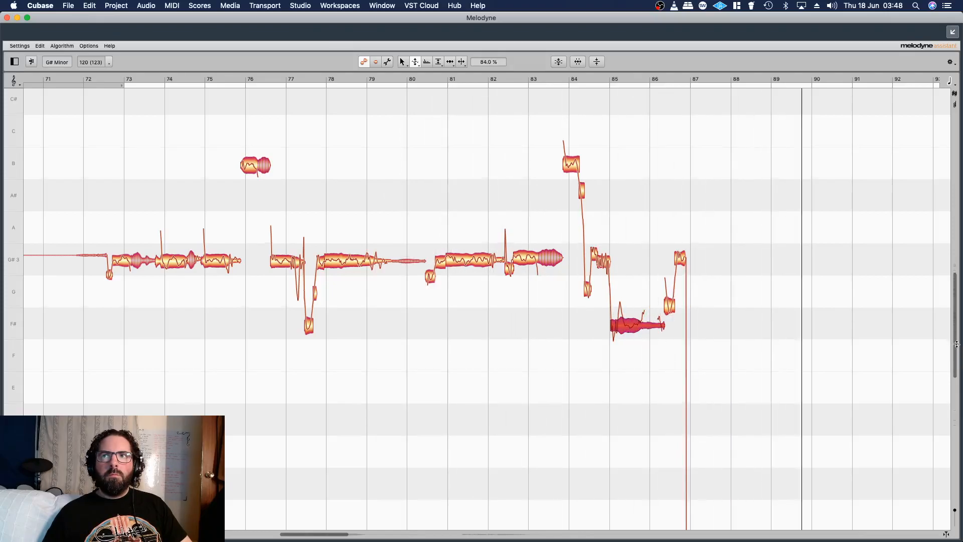
Step: Reduce pitch modulation on the low notes at bars 95 and 88, and set the G# 2 note at bar 87 to 95 %
drag(956, 349, 961, 423)
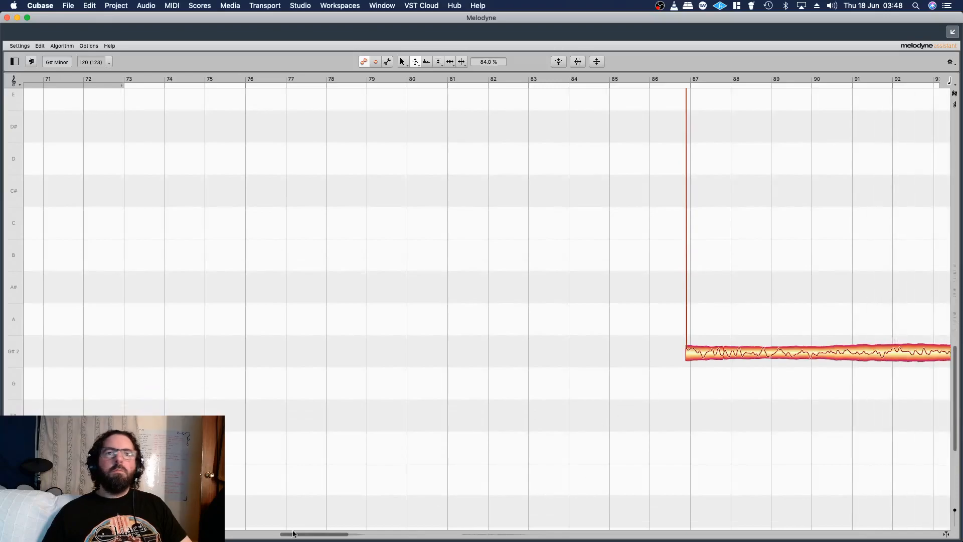
drag(300, 537, 336, 537)
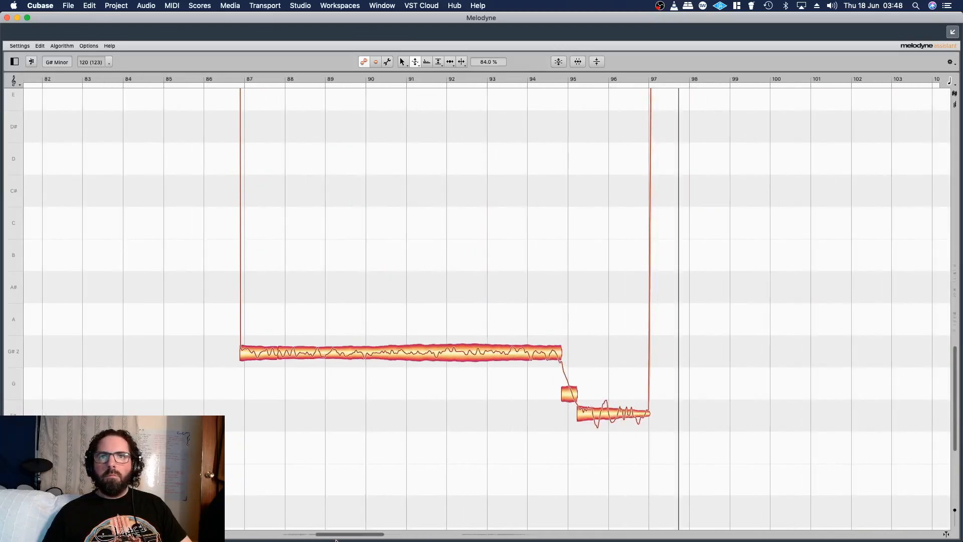
click(631, 411)
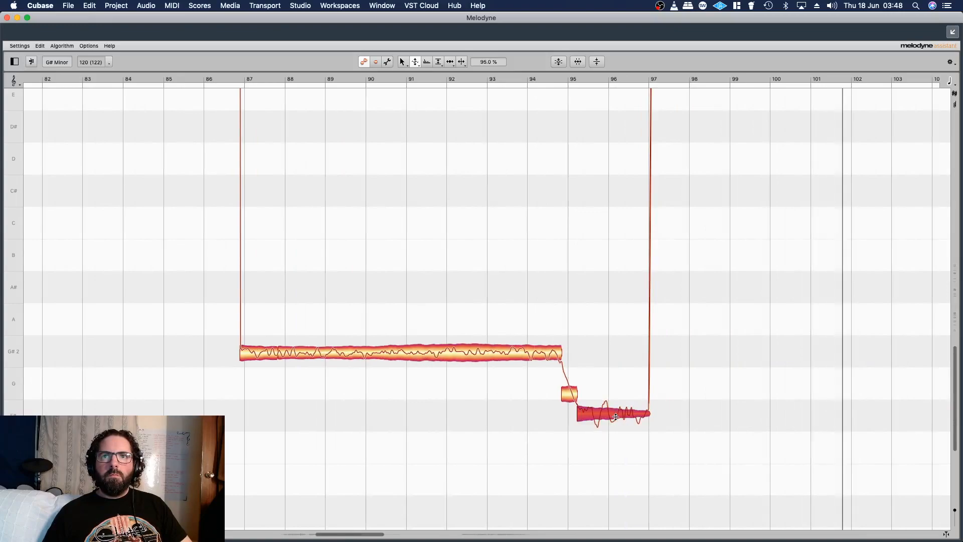
click(350, 355)
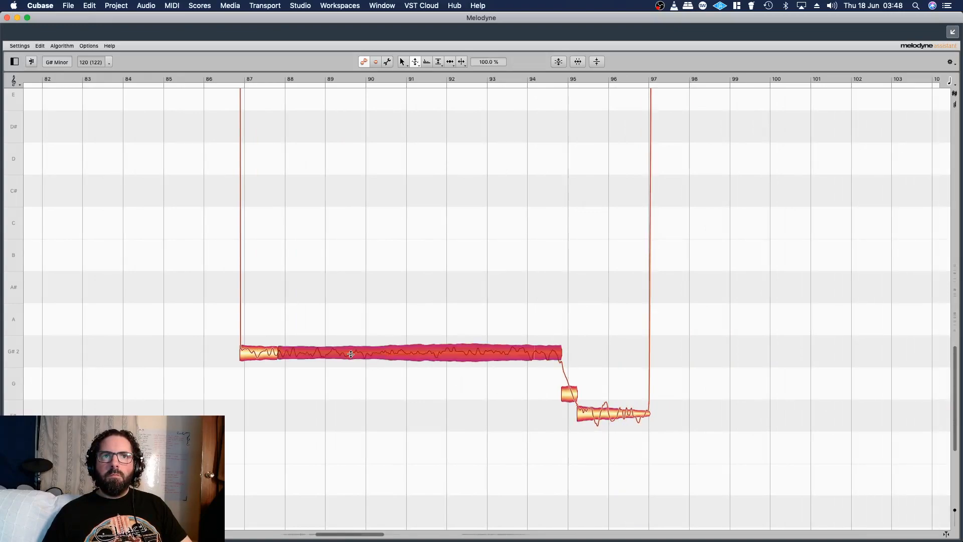
click(245, 353)
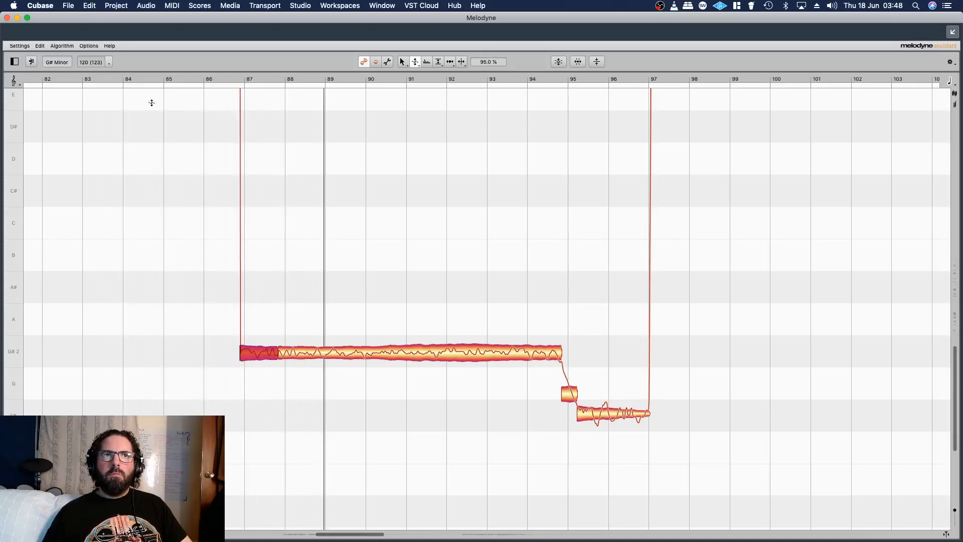
Step: Close the undocked Melodyne window, unsolo Vo mid v2, and play the mix from about bar 70 and from just before bar 53
click(7, 18)
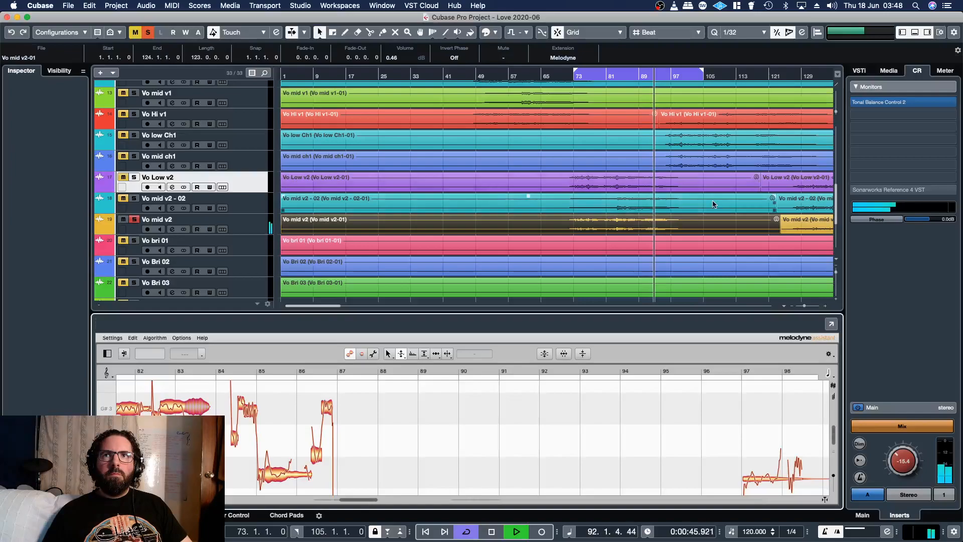
click(135, 220)
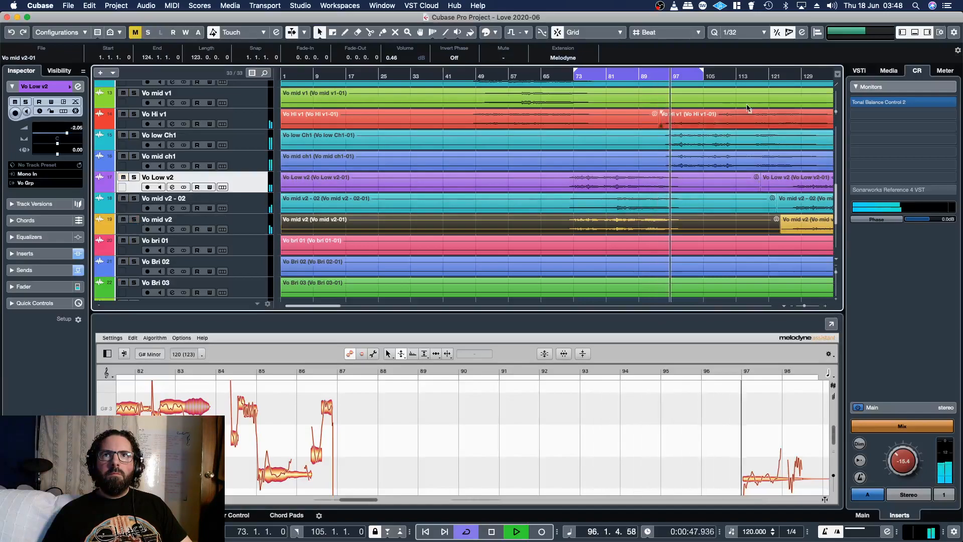
click(561, 79)
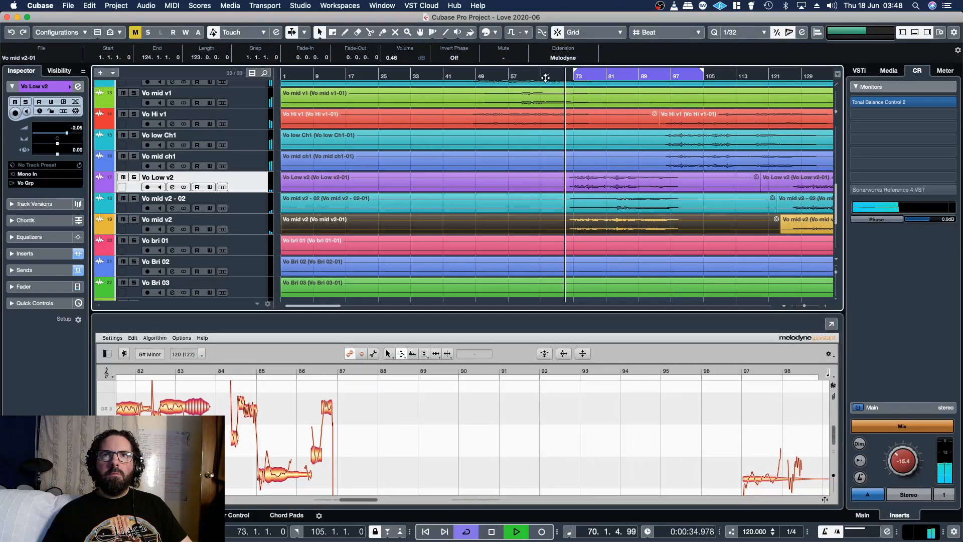
click(482, 79)
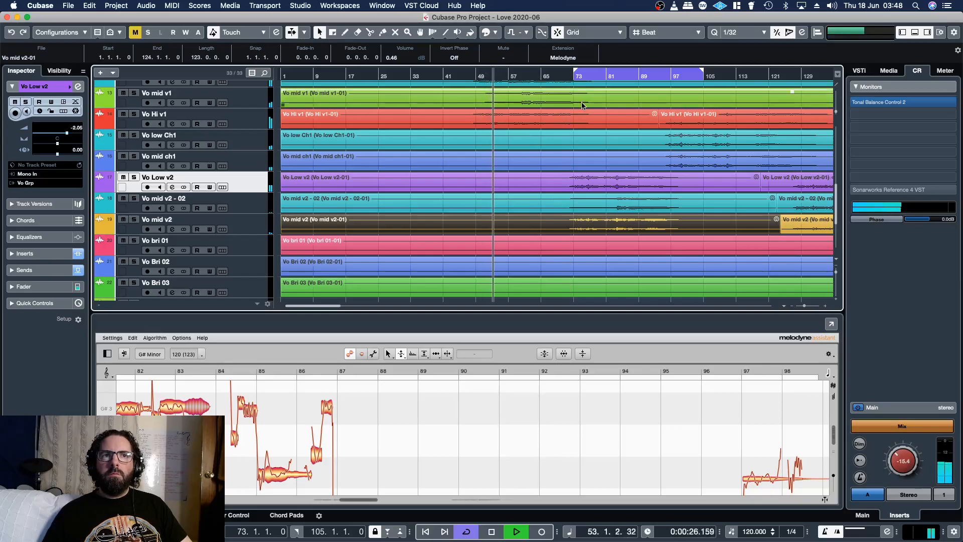
key(ctrl+Up)
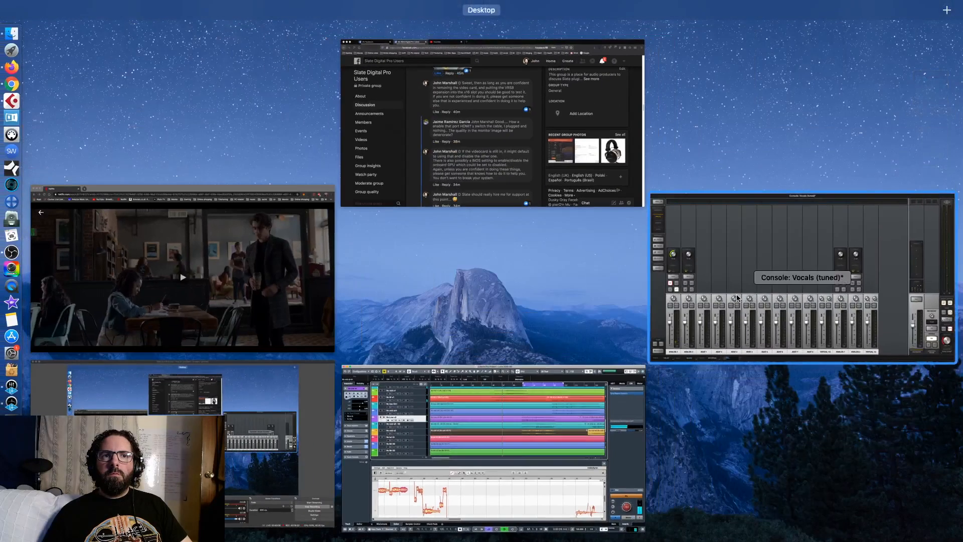
click(738, 298)
key(ctrl+Up)
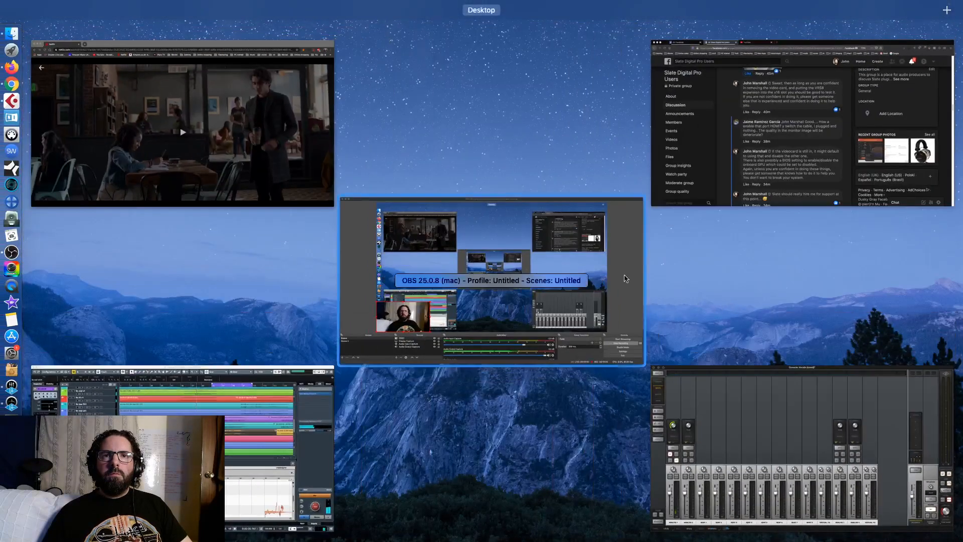
click(227, 494)
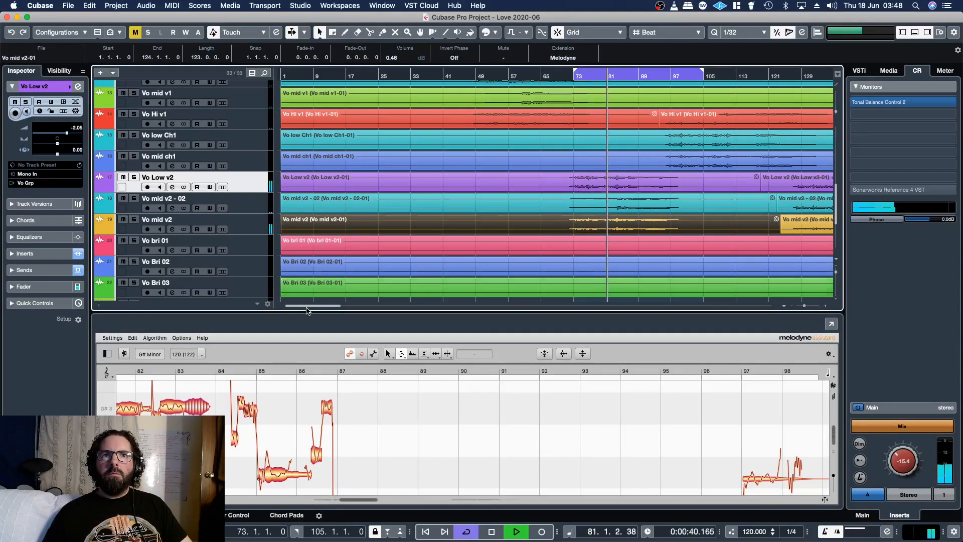
Step: Move the loop range to bars 95–127, solo Vo low Ch1 and play it from bar 95
drag(308, 307, 335, 321)
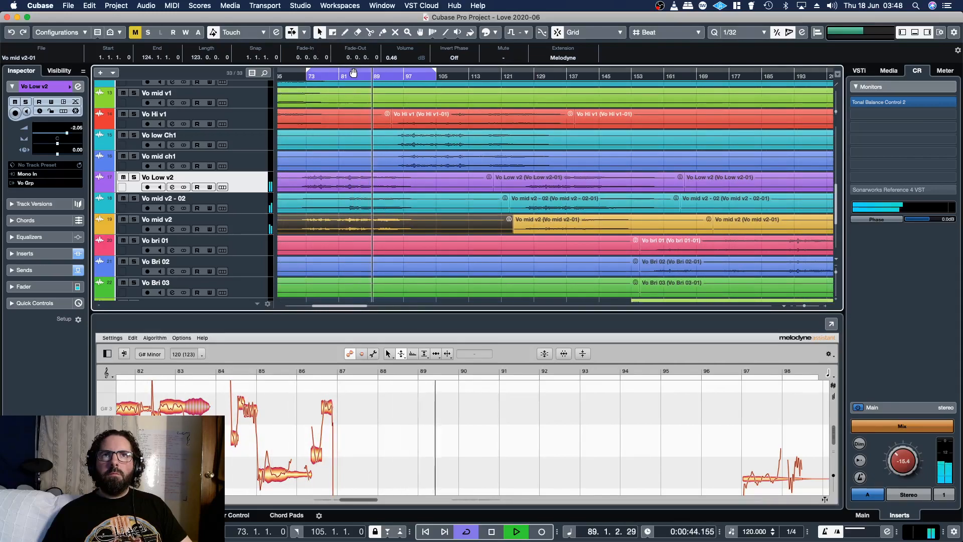
drag(353, 73, 443, 82)
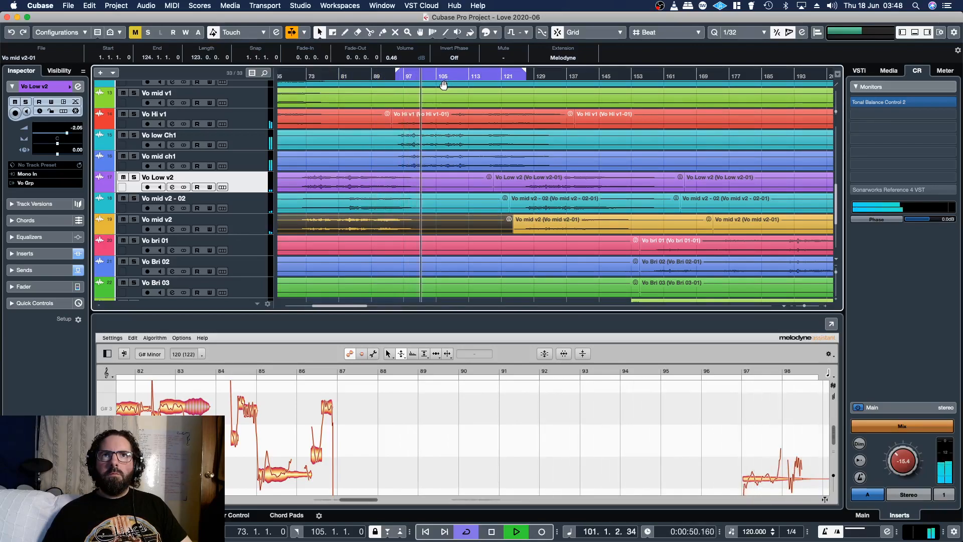
drag(443, 84, 443, 85)
click(397, 78)
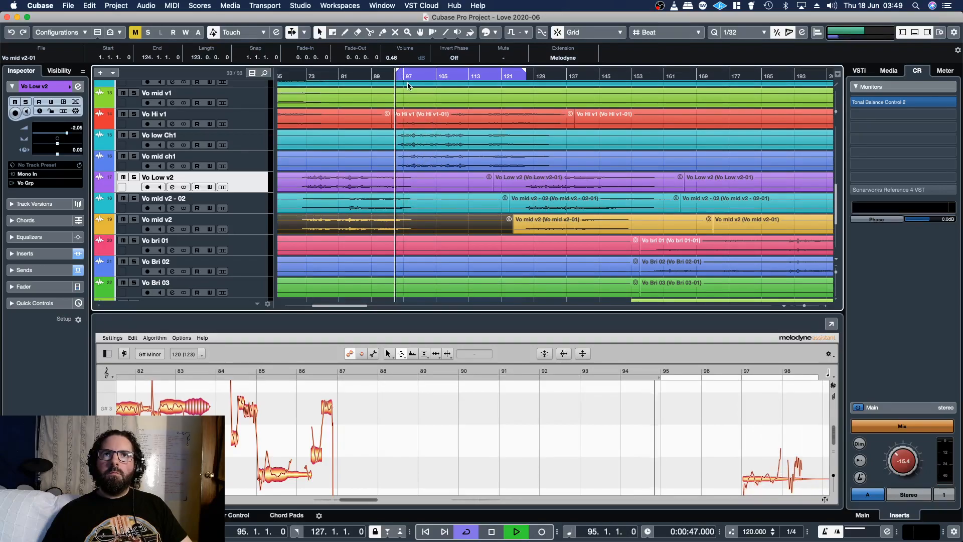
click(134, 136)
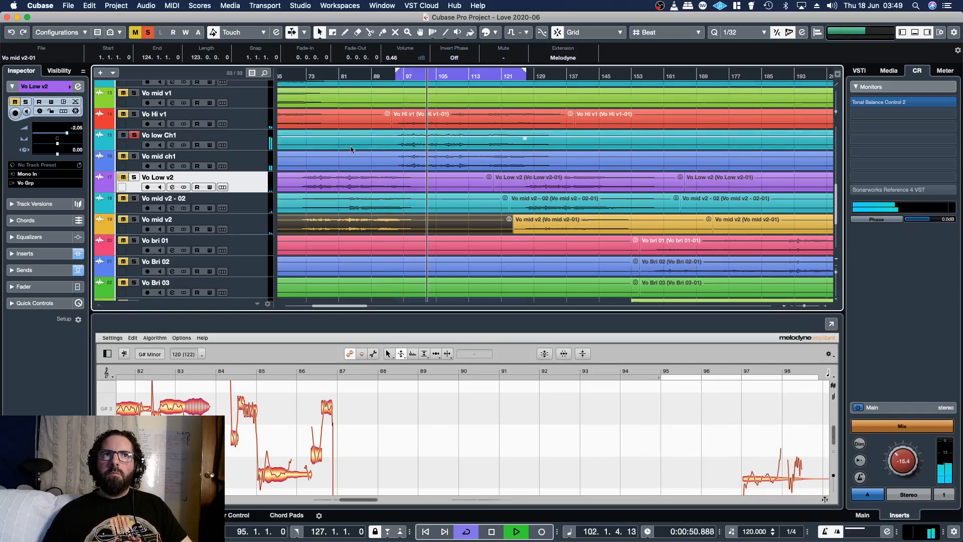
click(396, 77)
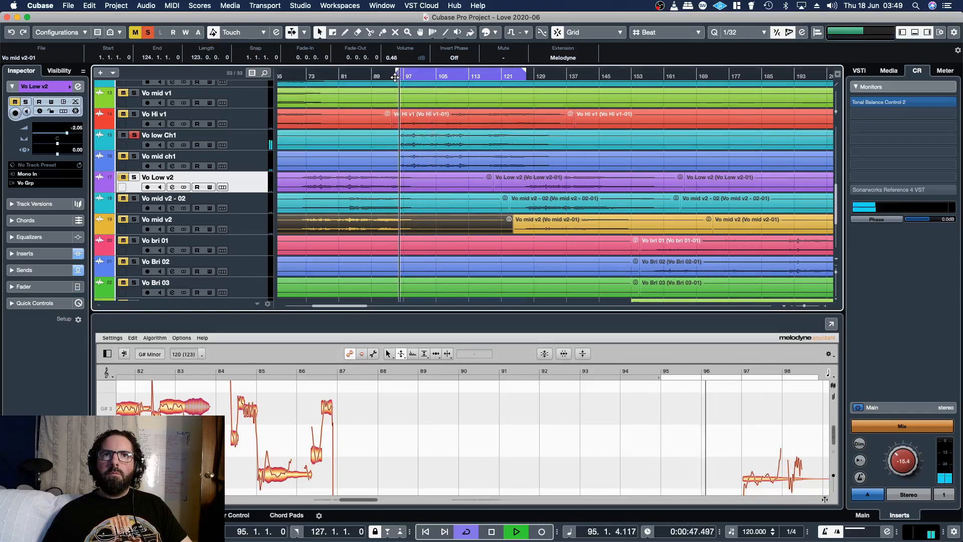
Step: Insert soothe2 on the Vo low Ch1 channel and load its Vocals preset Vocal start
click(172, 145)
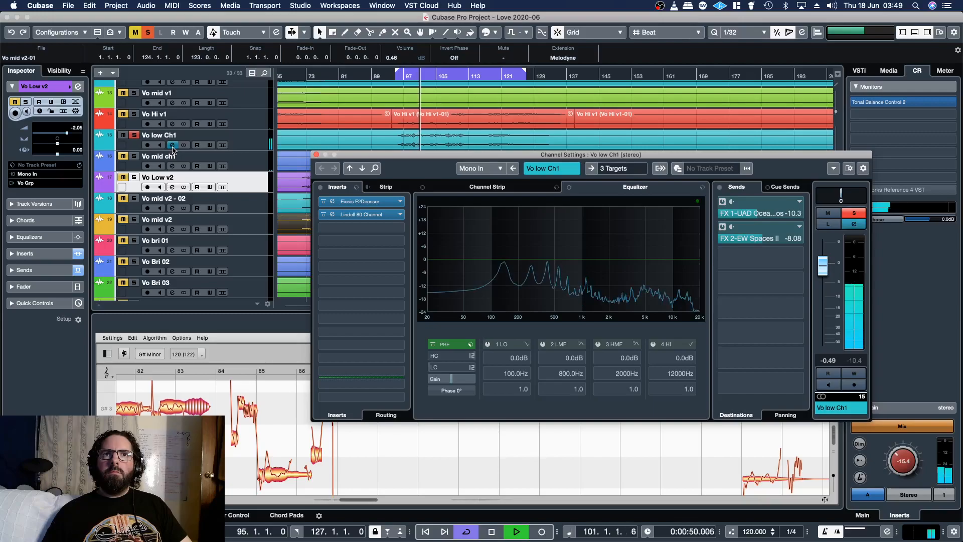
click(399, 271)
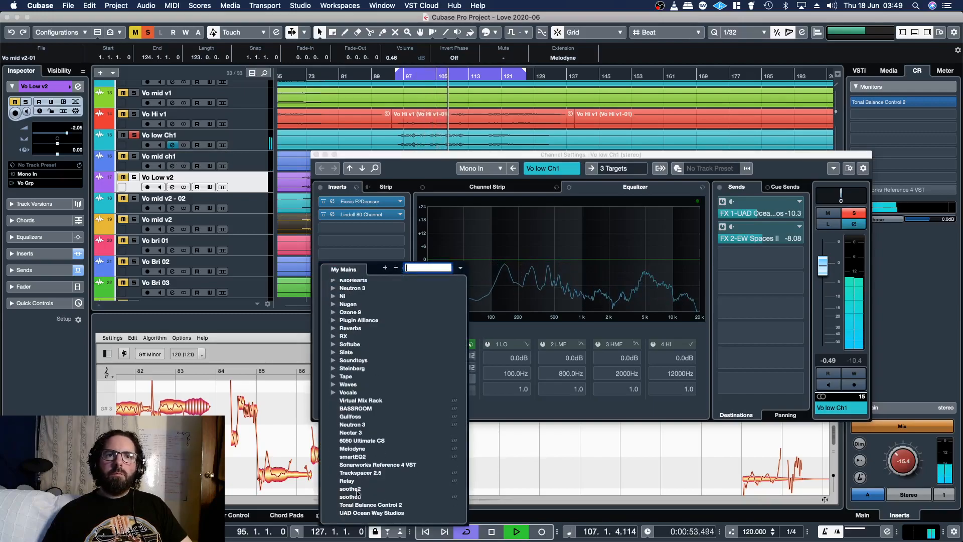
click(351, 489)
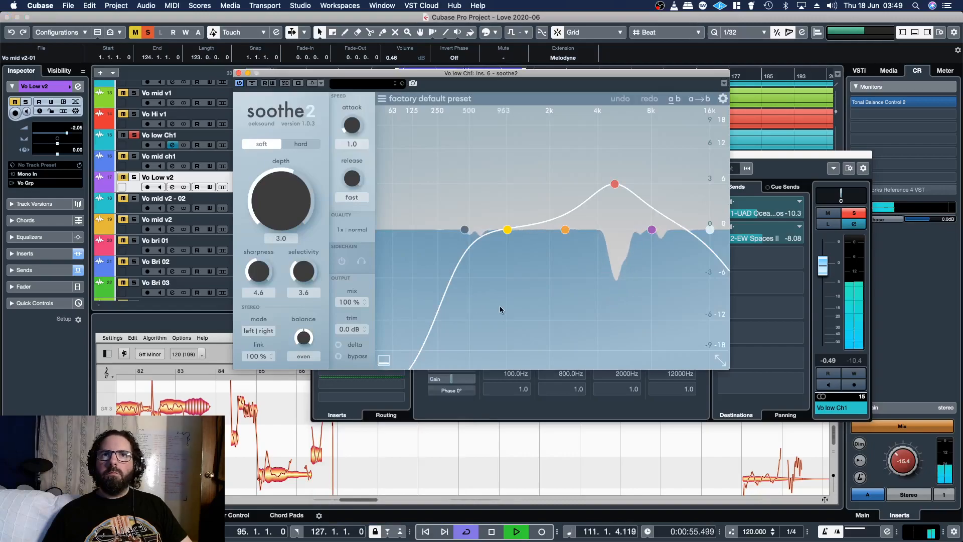
click(382, 98)
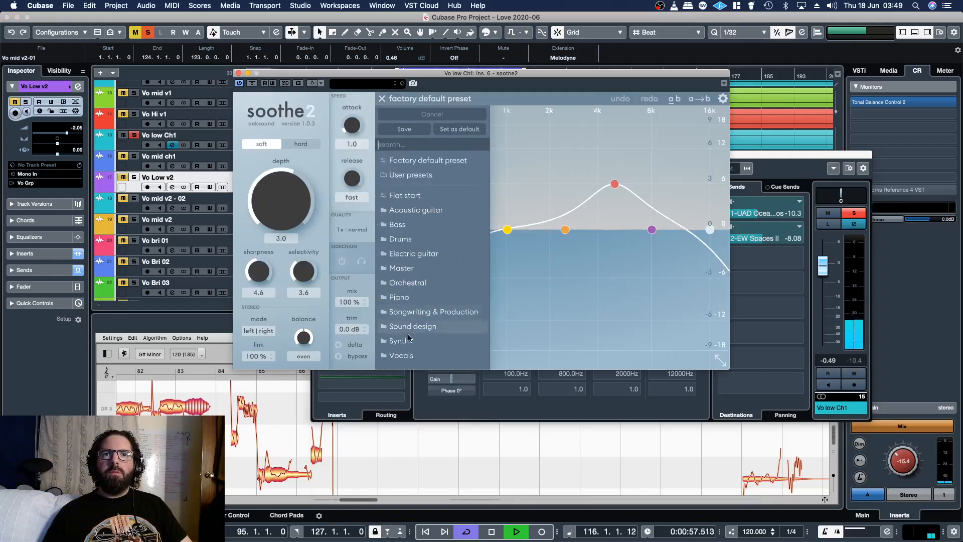
click(403, 358)
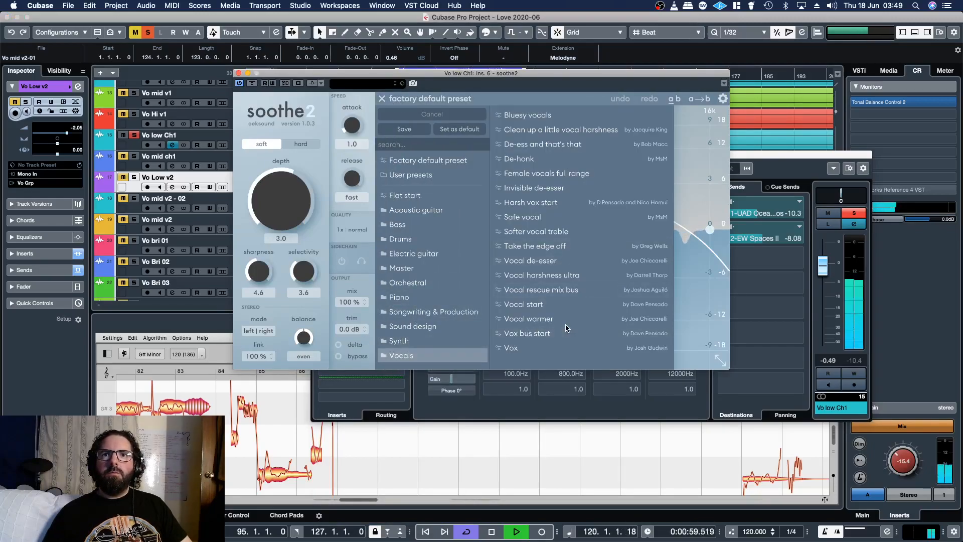
click(535, 306)
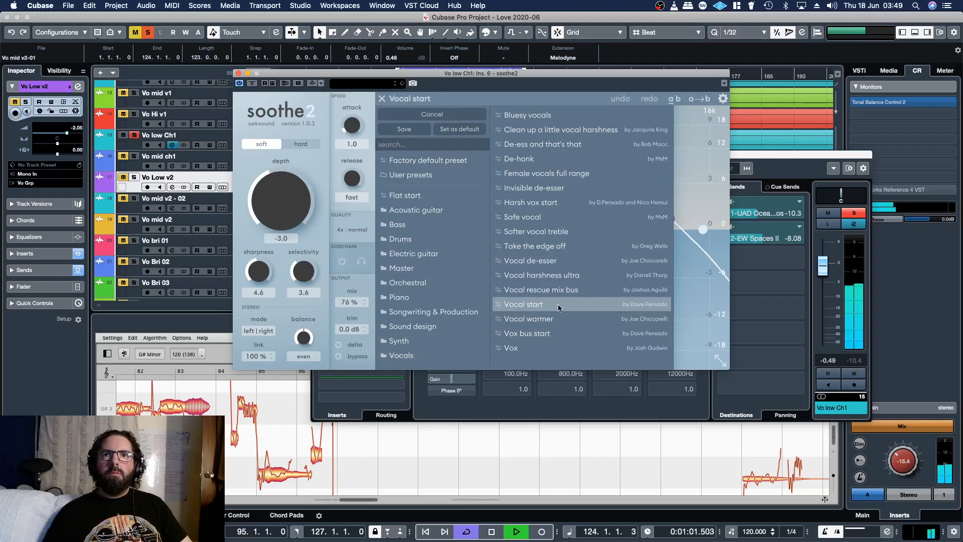
click(406, 103)
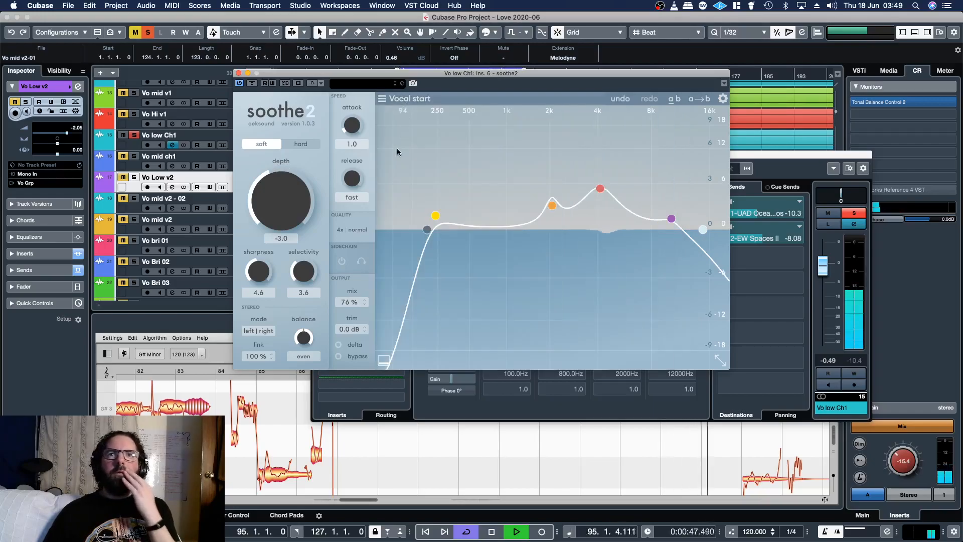
Step: Set soothe2's depth to 0.3 and audition the removed signal with delta, switching delta off again
drag(259, 211, 256, 188)
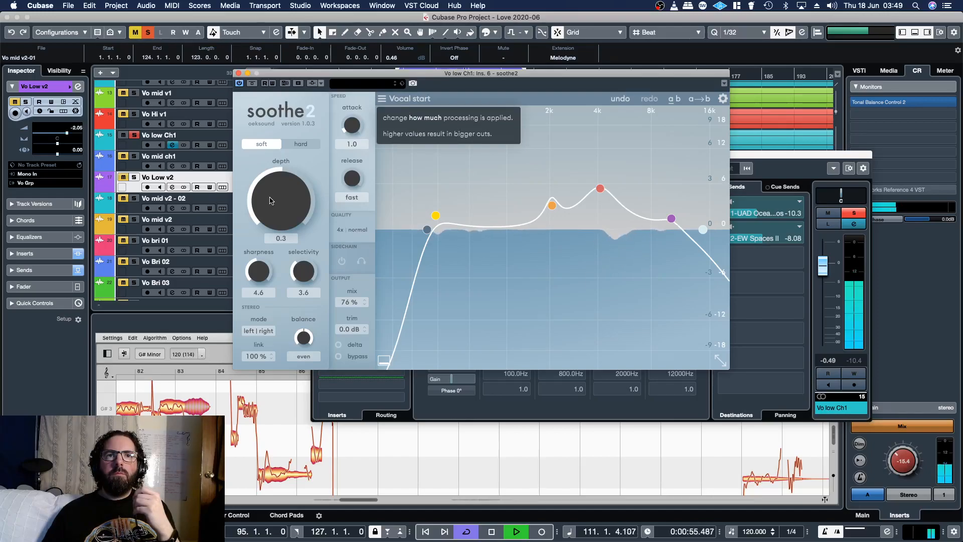
click(339, 345)
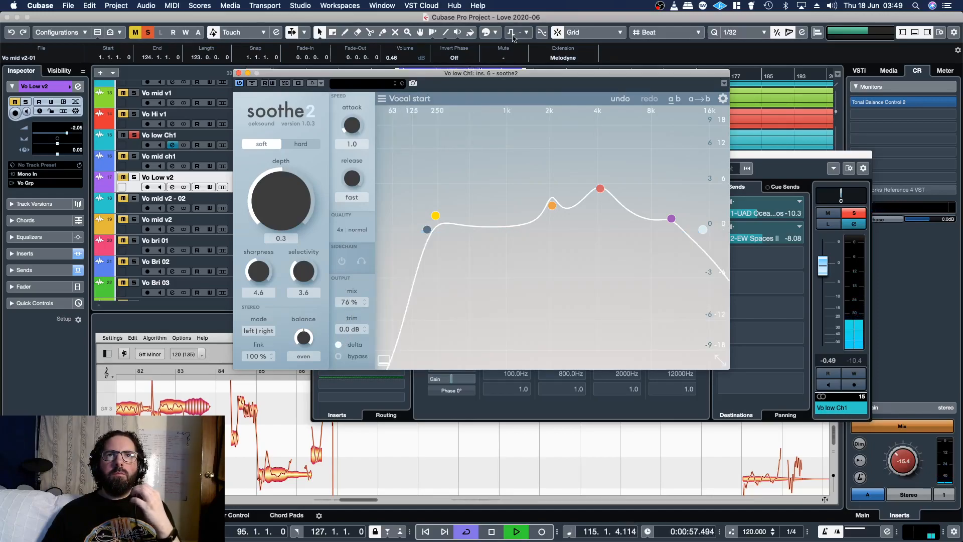
drag(485, 76, 485, 103)
click(402, 78)
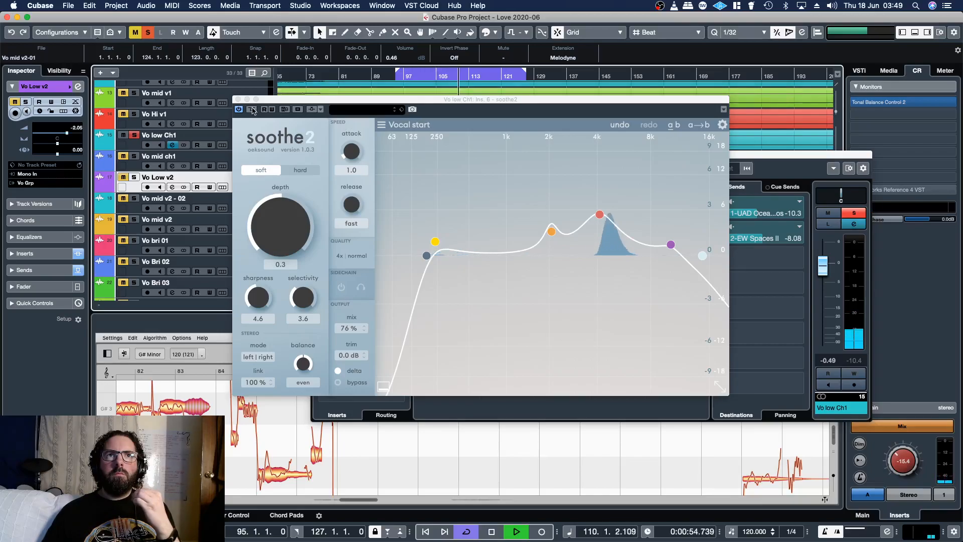
click(239, 100)
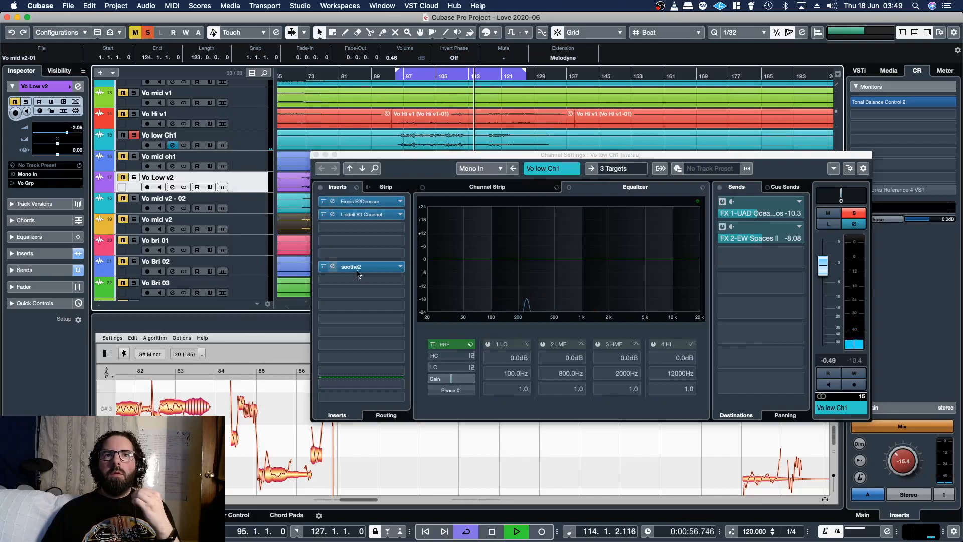
click(331, 266)
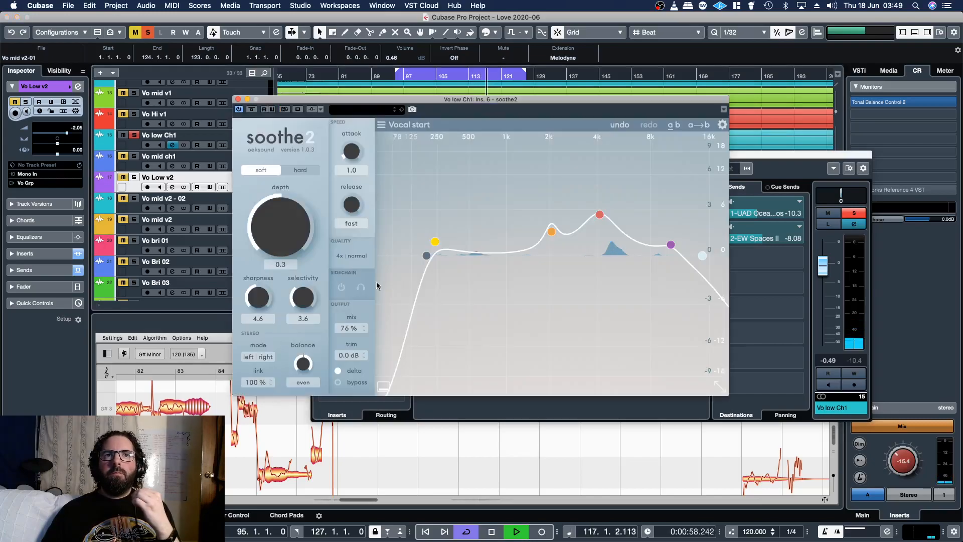
click(339, 371)
Step: Close soothe2, unsolo Vo low Ch1 and close its channel settings
click(238, 100)
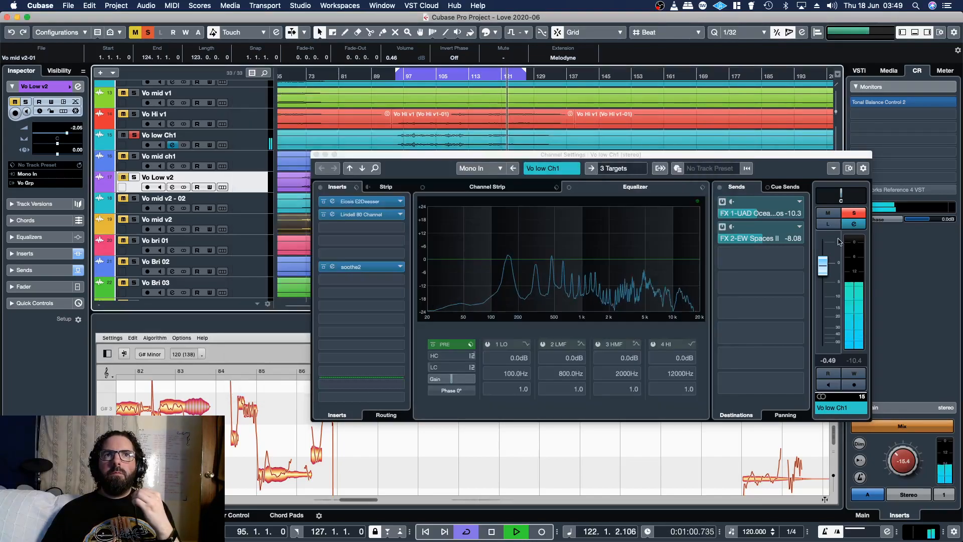
click(843, 210)
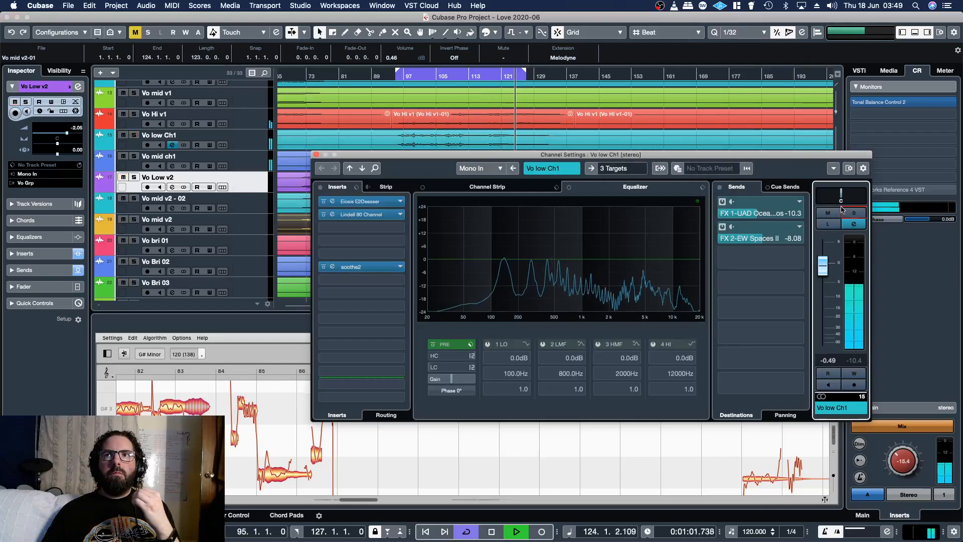
click(316, 155)
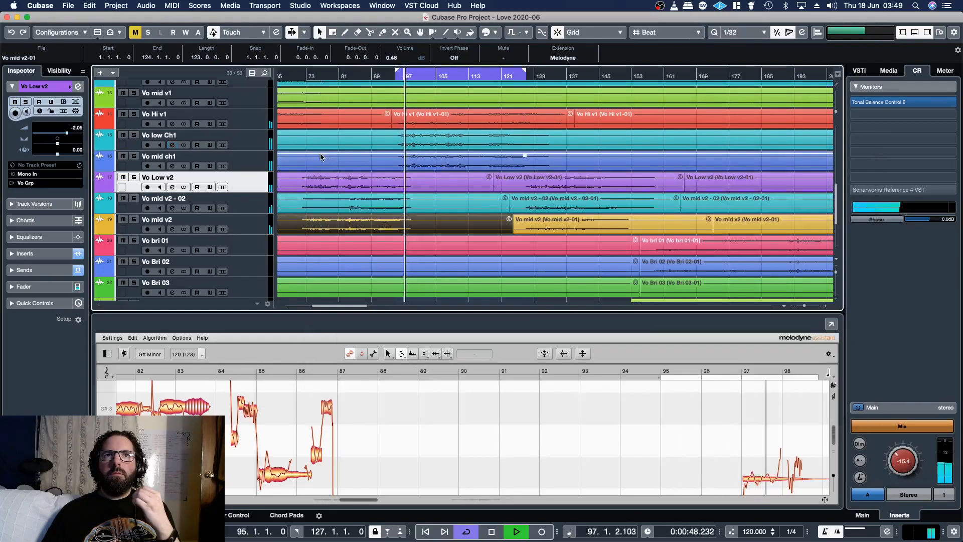
Step: Open the Vo low Ch1 event in an undocked Melodyne window and play its notes from about bar 95
click(434, 144)
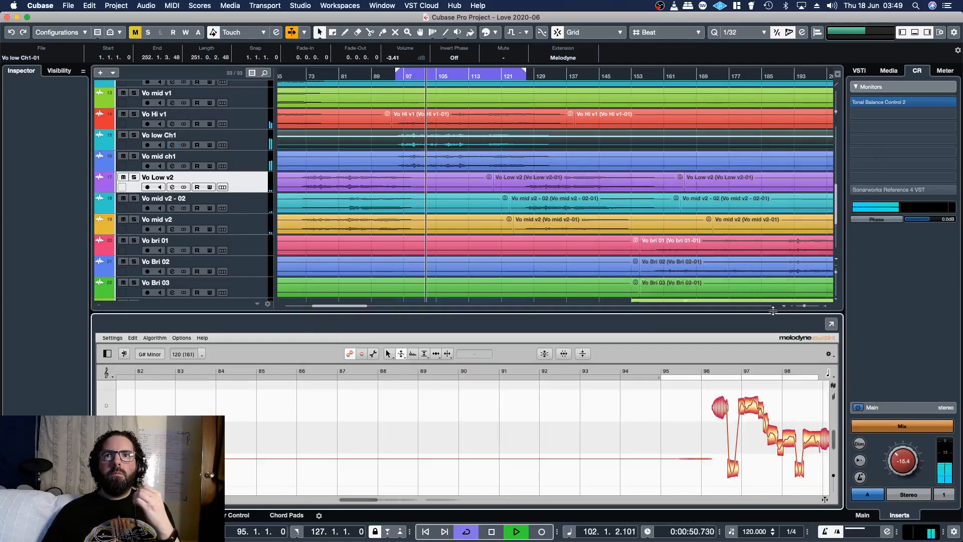
click(831, 325)
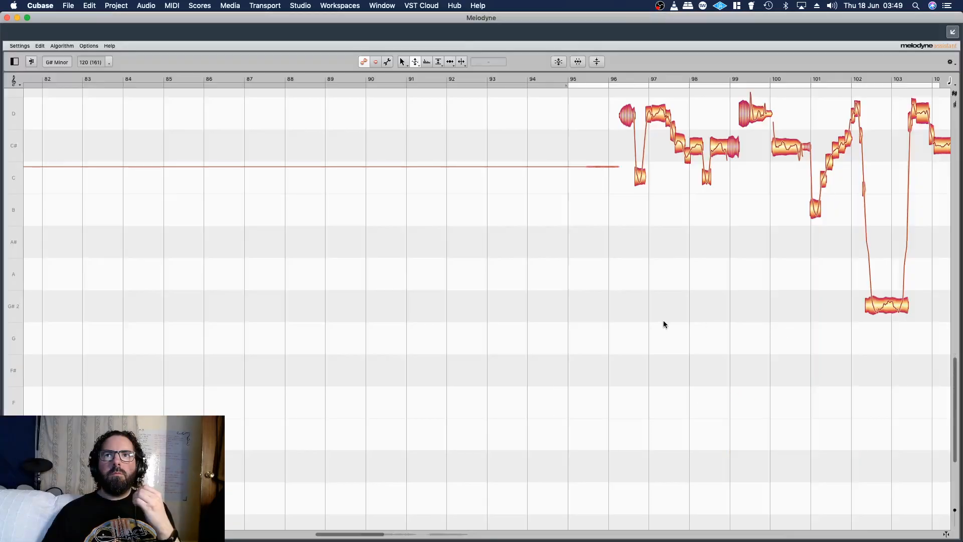
right_click(633, 287)
click(622, 298)
drag(622, 298, 320, 314)
drag(448, 298, 470, 377)
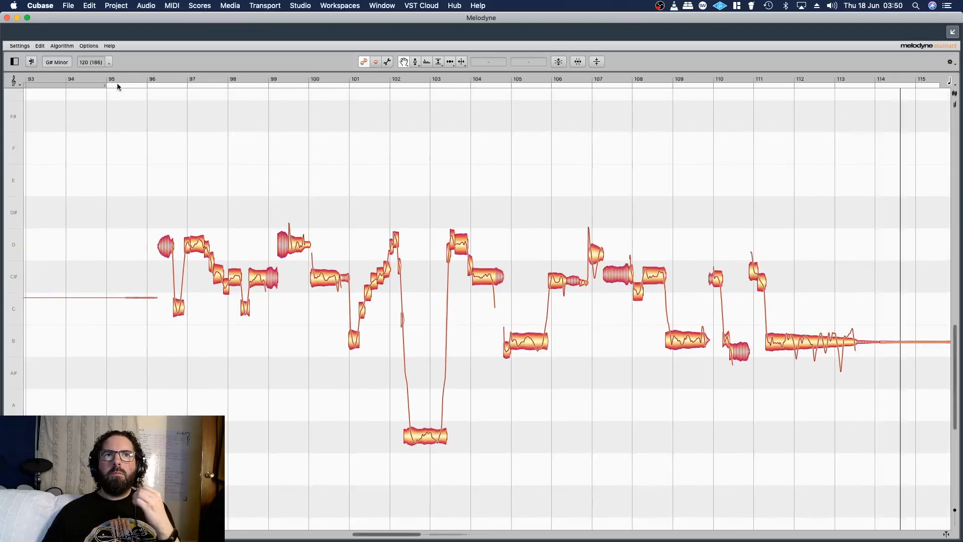
click(123, 77)
Step: With the Sibilant Balance Tool, lower the sibilants to -51 % at bar 99, -32 % at bar 96 and -44 % at bar 98
right_click(171, 79)
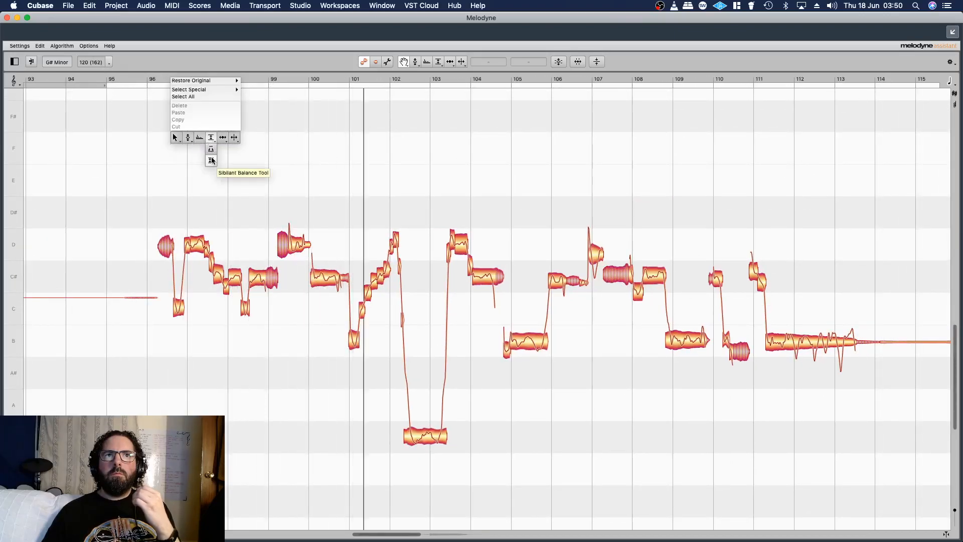
click(211, 160)
click(280, 255)
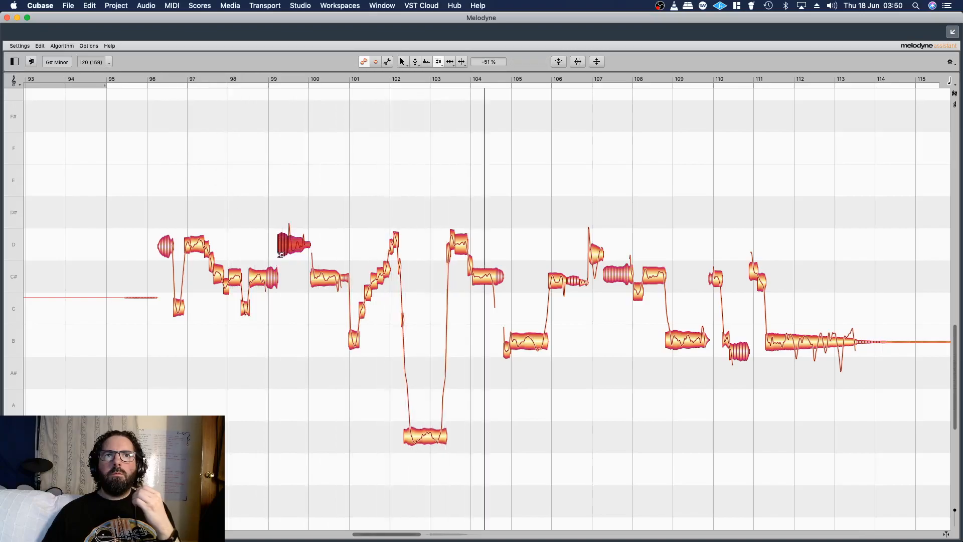
click(163, 251)
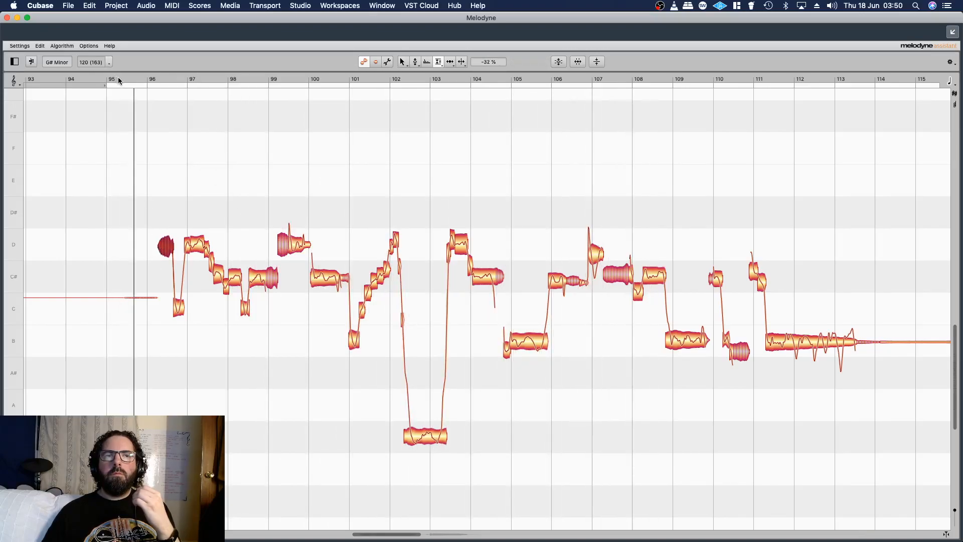
click(273, 274)
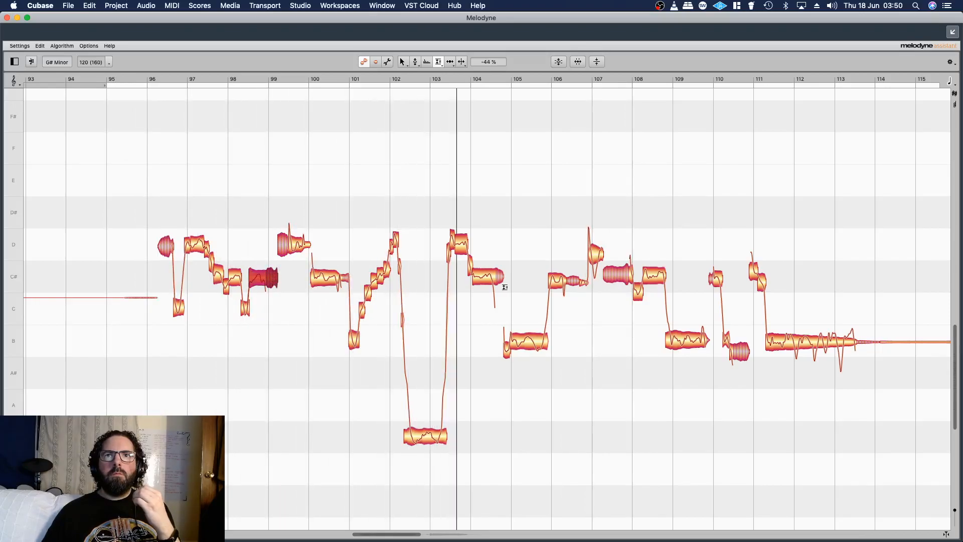
Step: Lower the sibilant balance to -56 % at bar 107 and -69 % at bar 110, and replay the phrase
click(612, 275)
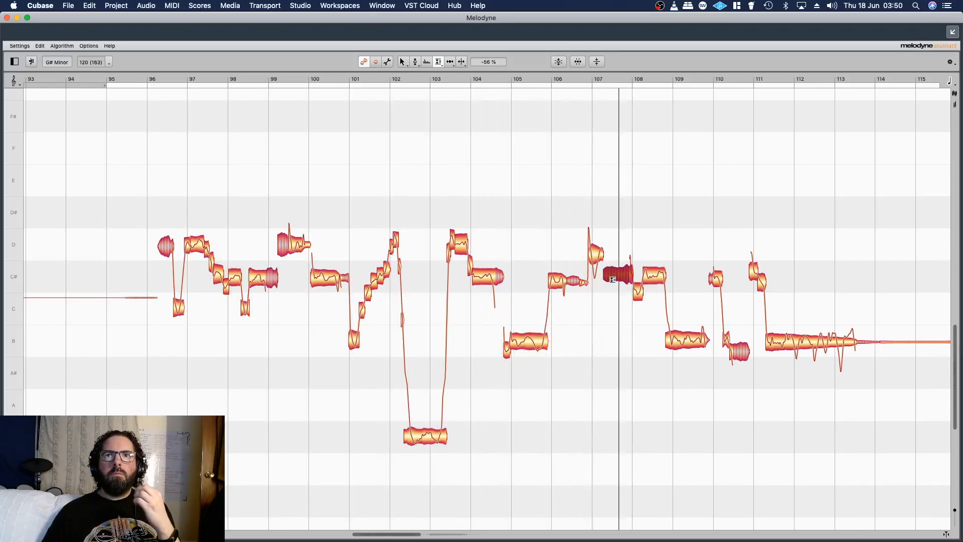
click(746, 352)
click(136, 77)
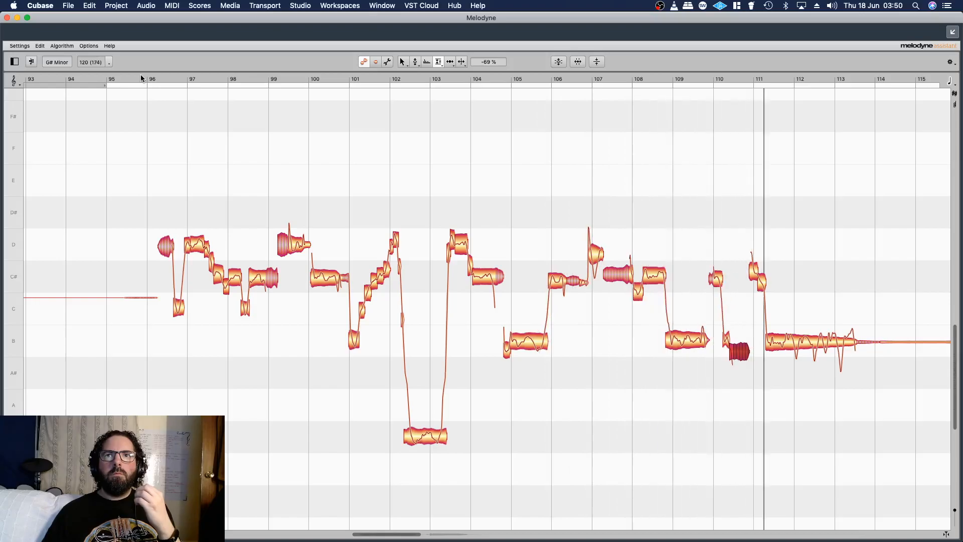
click(671, 82)
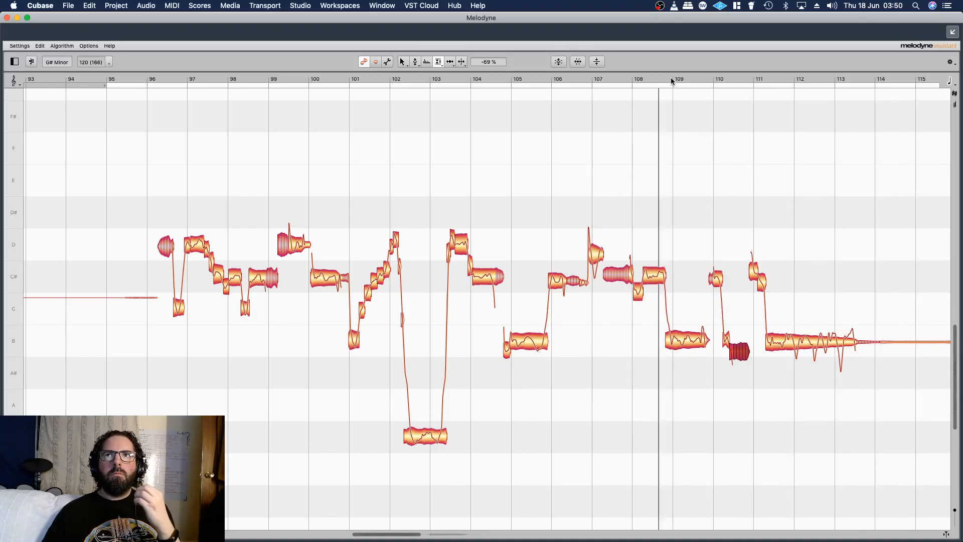
Step: Close the undocked Melodyne window, play from about bar 102 and solo Vo low Ch1
click(6, 18)
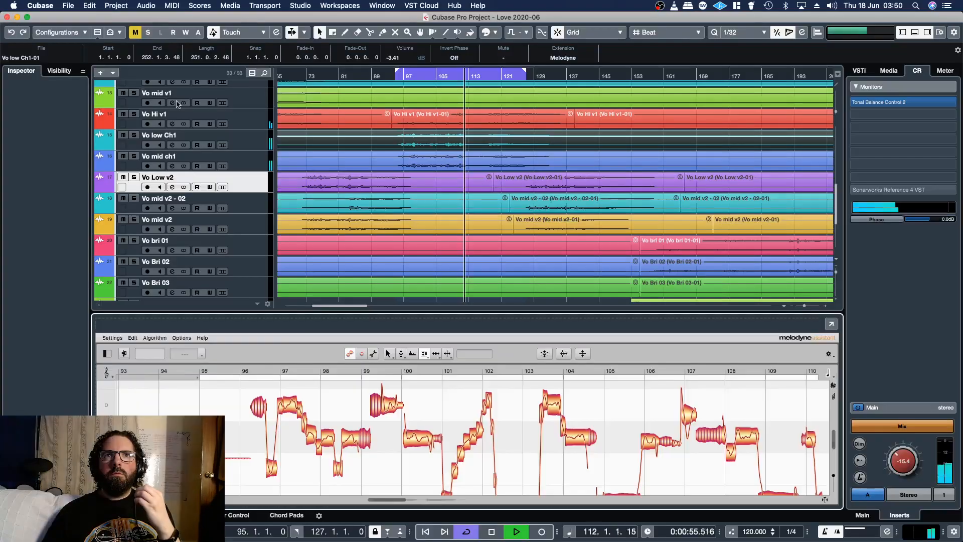
click(428, 76)
click(135, 135)
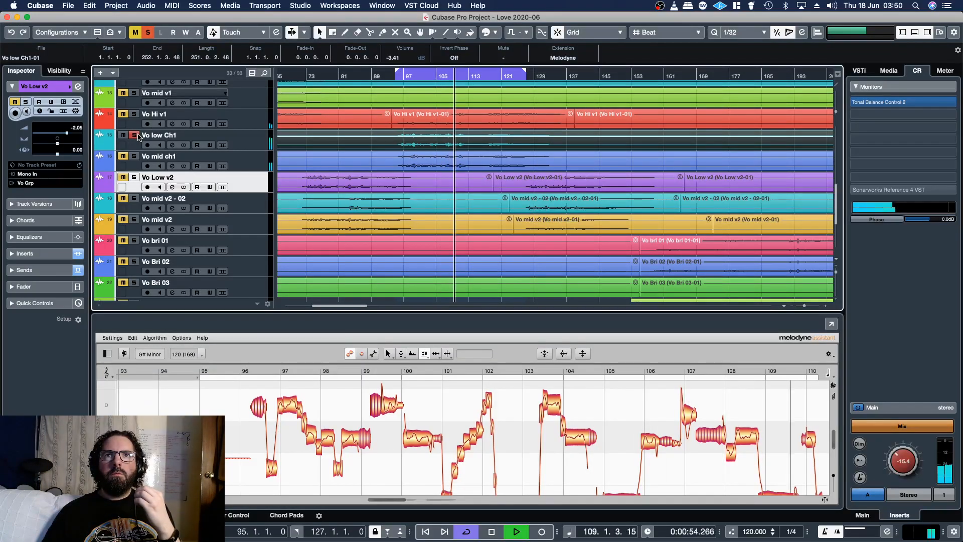
Step: Replay the soloed Vo low Ch1 vocal from about bars 105 and 95, and open its Eiosis E2Deesser insert
click(443, 76)
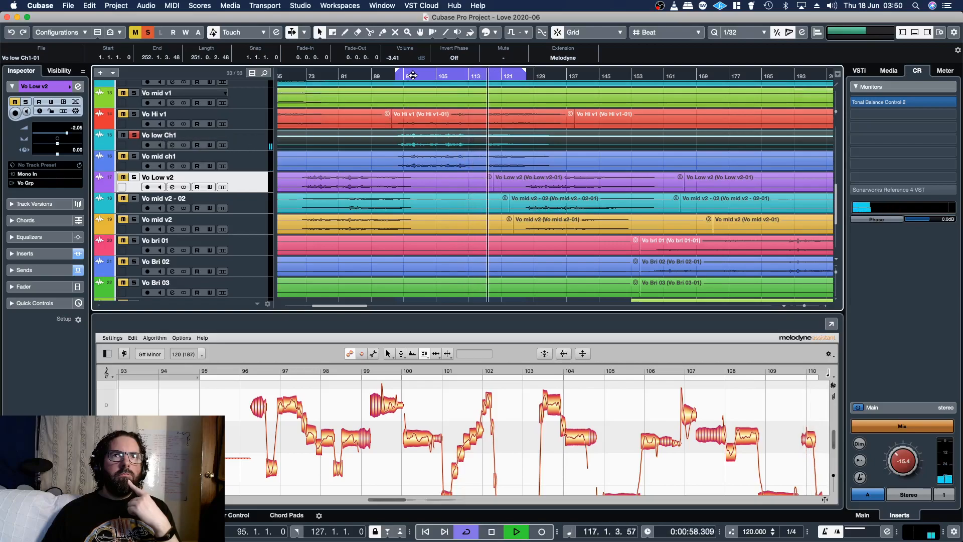
click(398, 76)
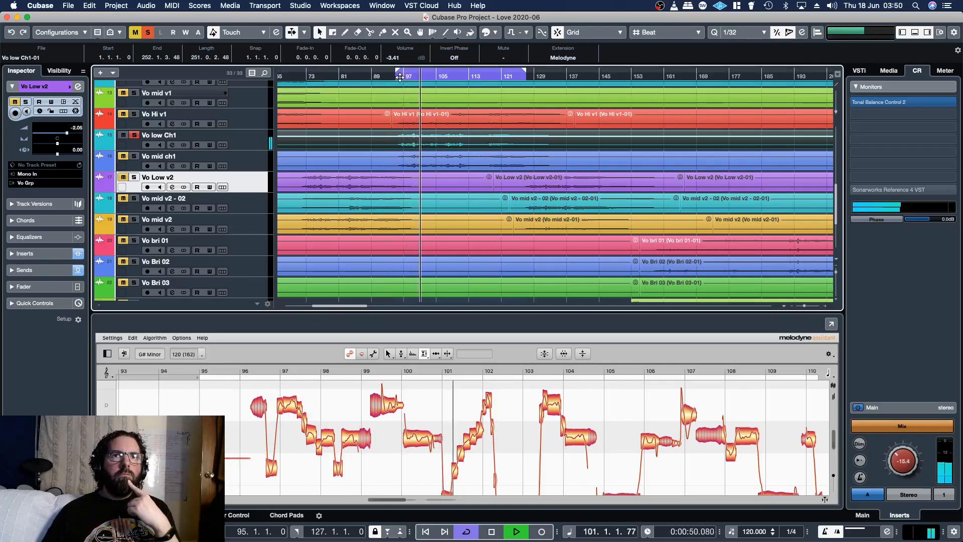
click(172, 145)
click(355, 206)
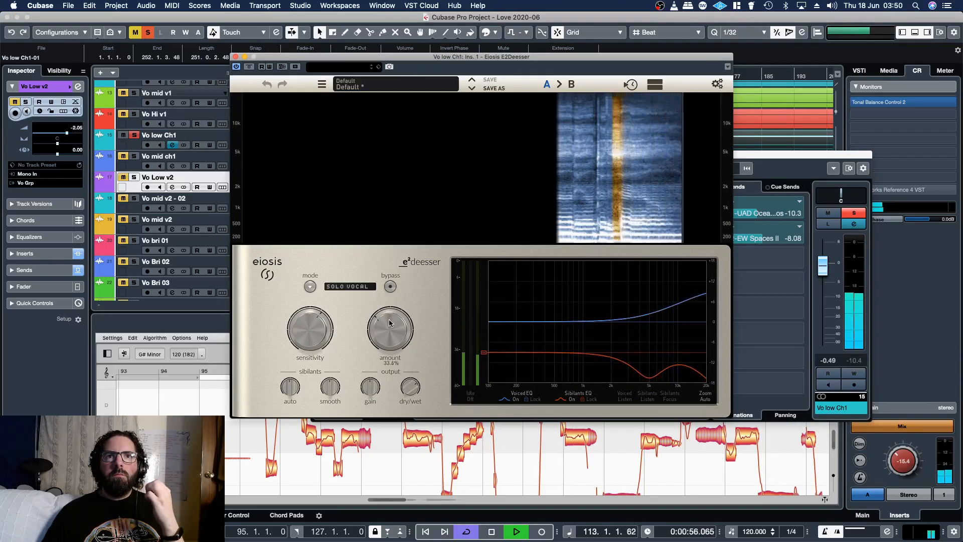
drag(443, 59, 443, 107)
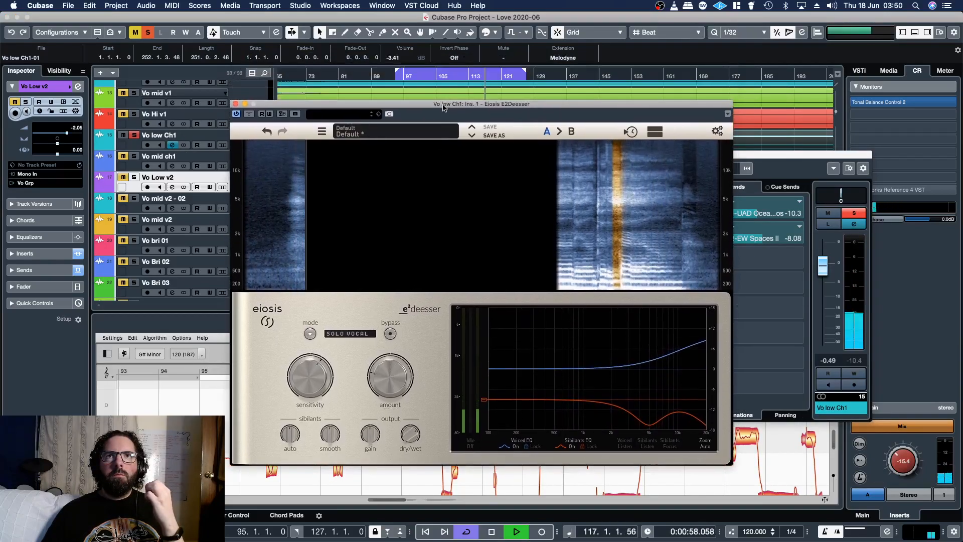
Step: Set the E2Deesser sensitivity to about 53 % and the amount to about 20 %, replaying the vocal phrase to check
click(397, 77)
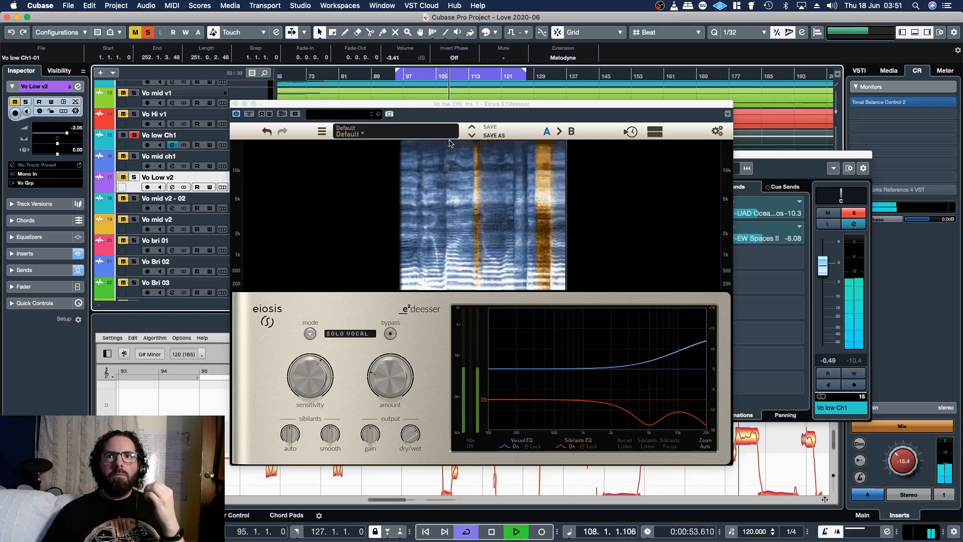
drag(318, 375, 319, 386)
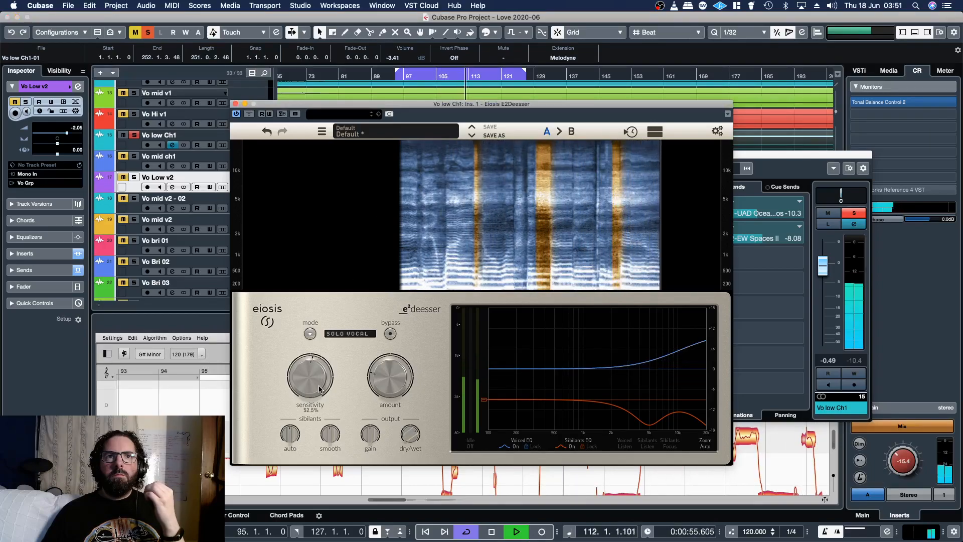
click(441, 76)
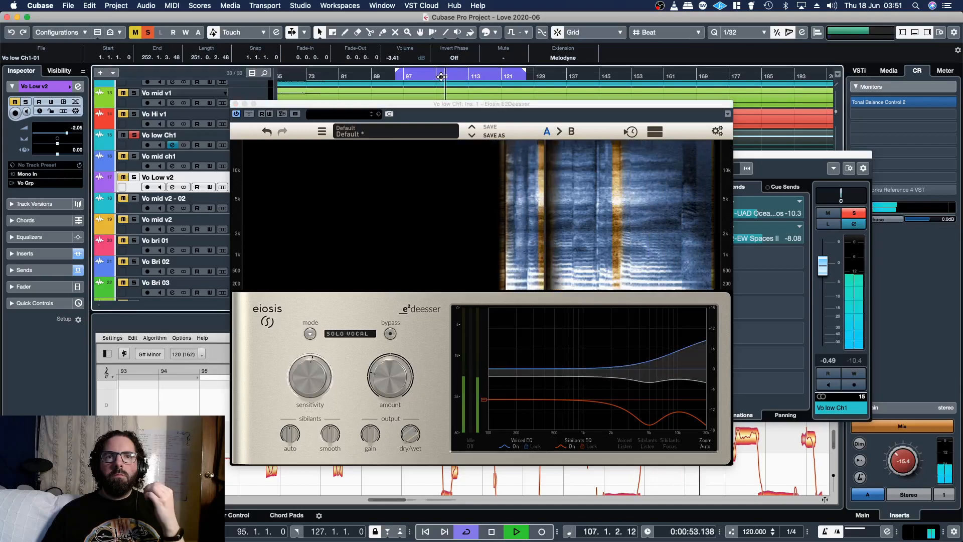
click(380, 389)
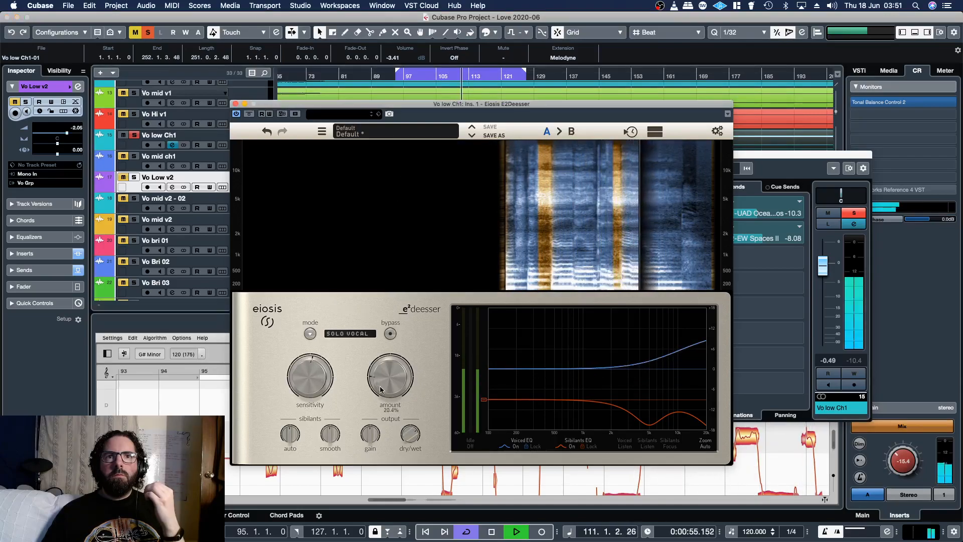
click(452, 79)
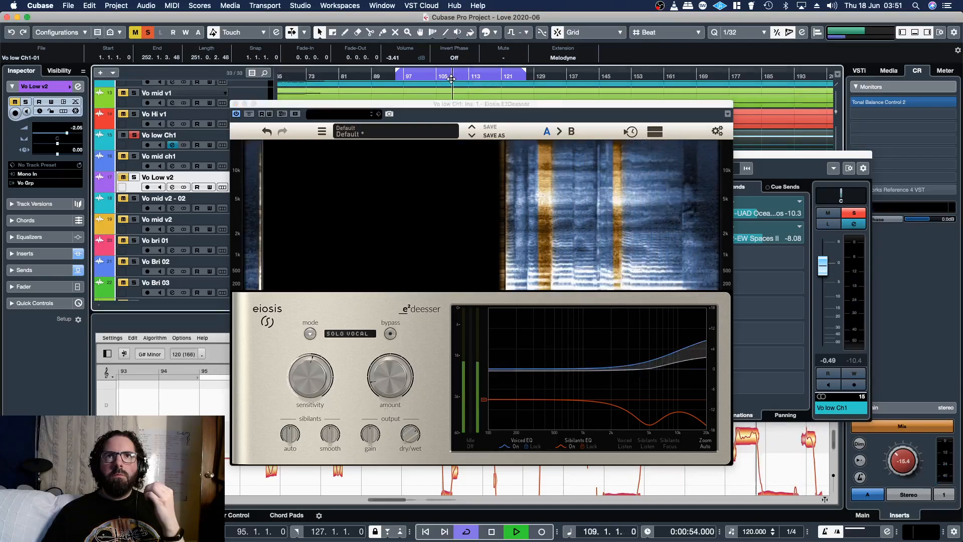
click(410, 76)
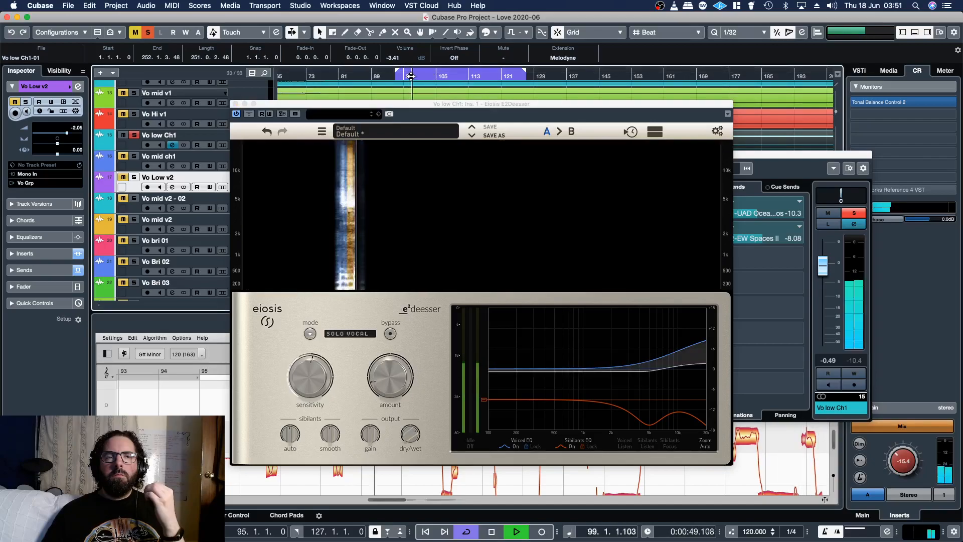
Step: Set the sibilants auto to 70 % and smooth to 78.1 %, replay from bar 95 and reduce the dry/wet mix
click(287, 436)
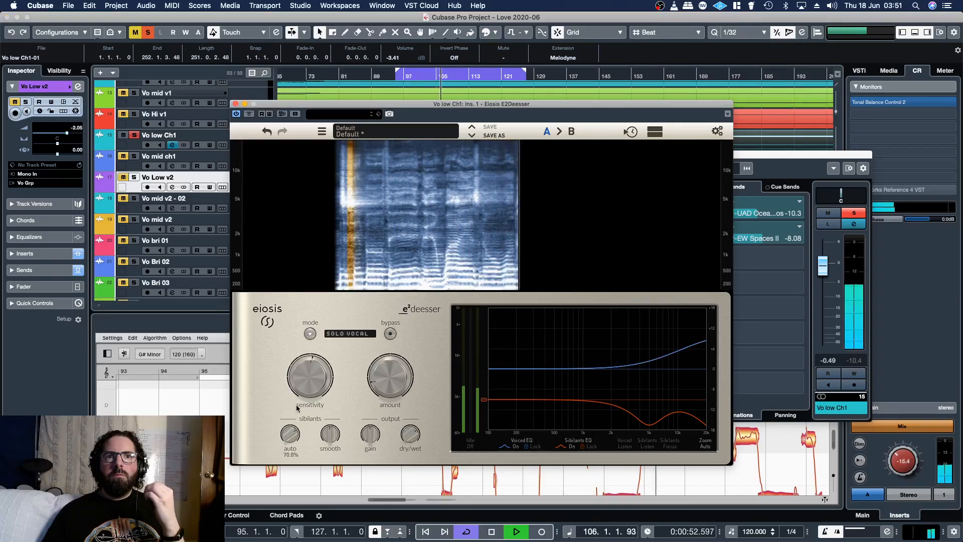
click(329, 439)
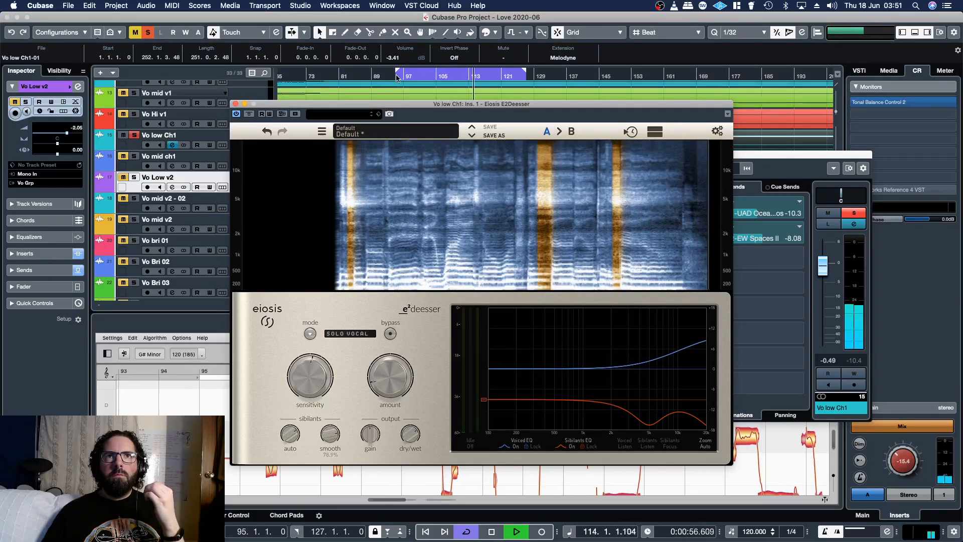
click(397, 78)
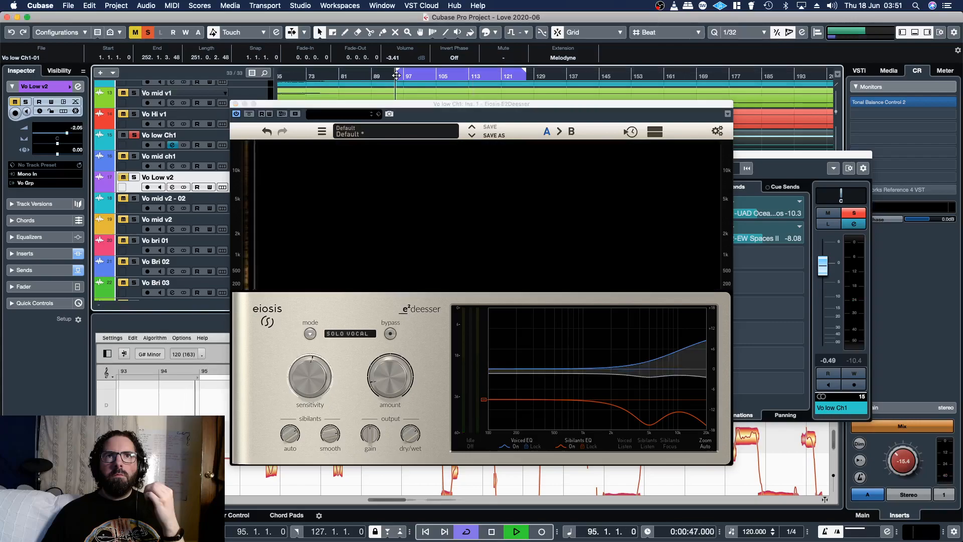
click(402, 439)
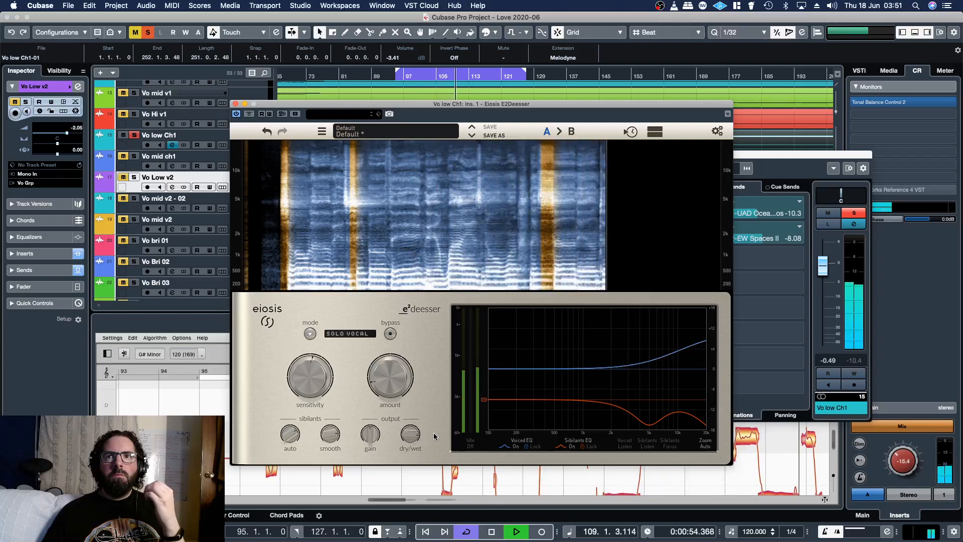
Step: Close the E2Deesser, unsolo Vo low Ch1 and close its channel settings to hear the full mix
click(235, 104)
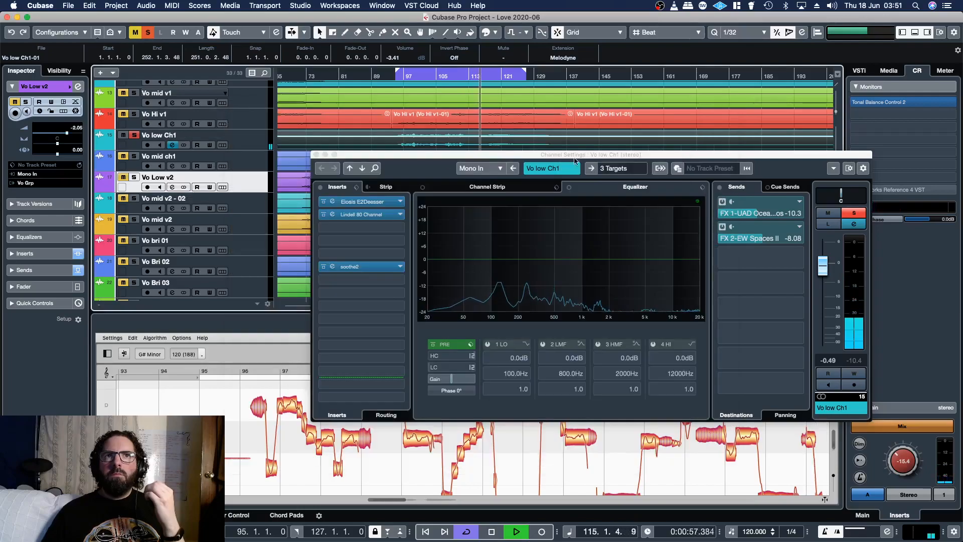
click(853, 213)
click(316, 154)
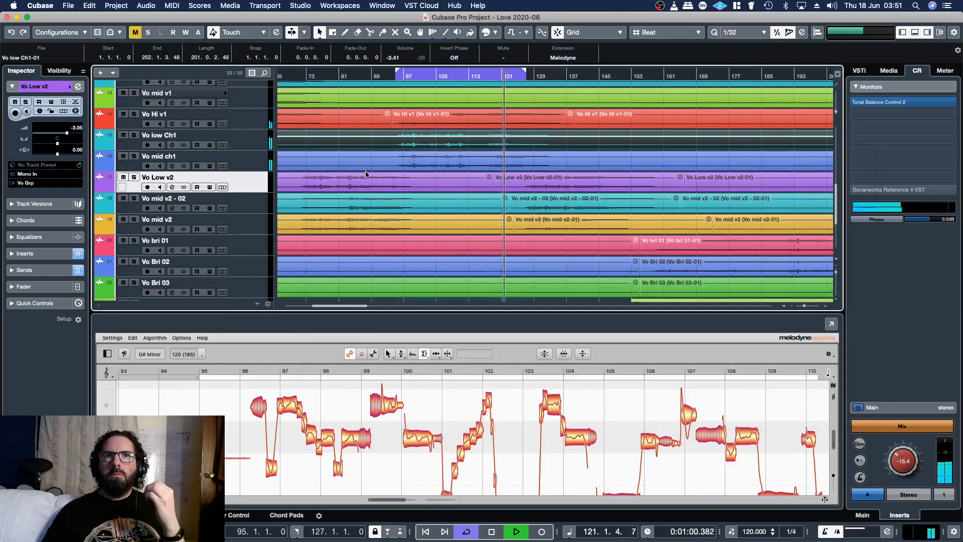
Step: Open the channel settings of Vo mid ch1 and add soothe2 in insert slot 9
click(172, 166)
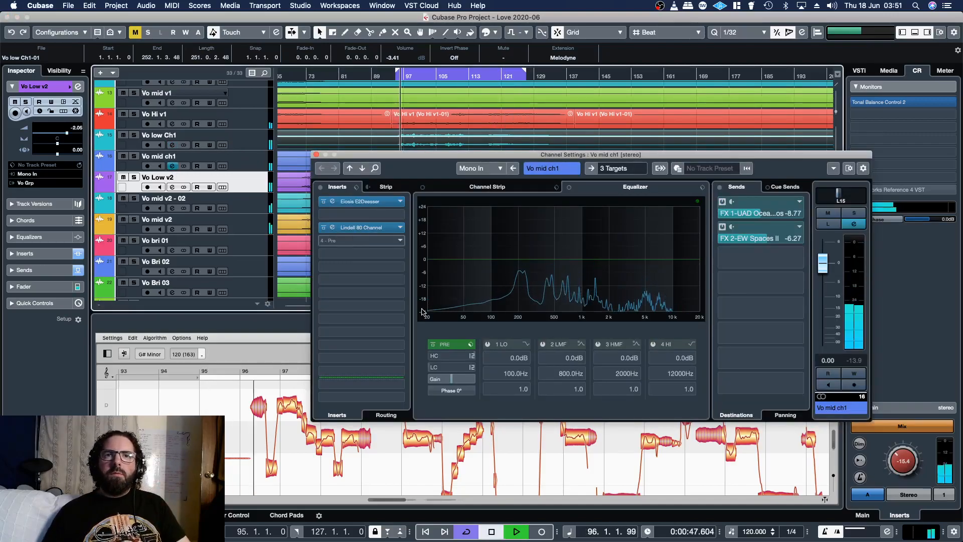
click(400, 309)
scroll(372, 426, down, 5)
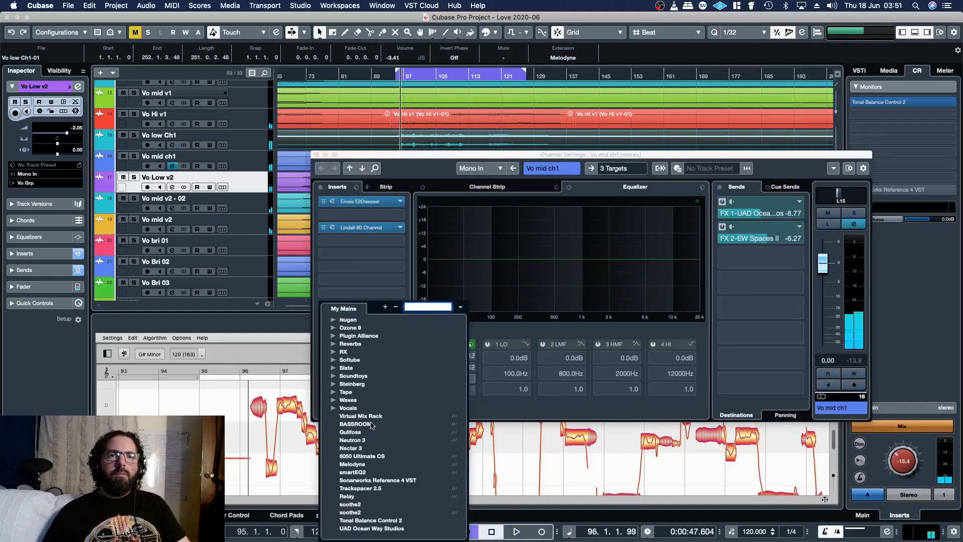
click(358, 512)
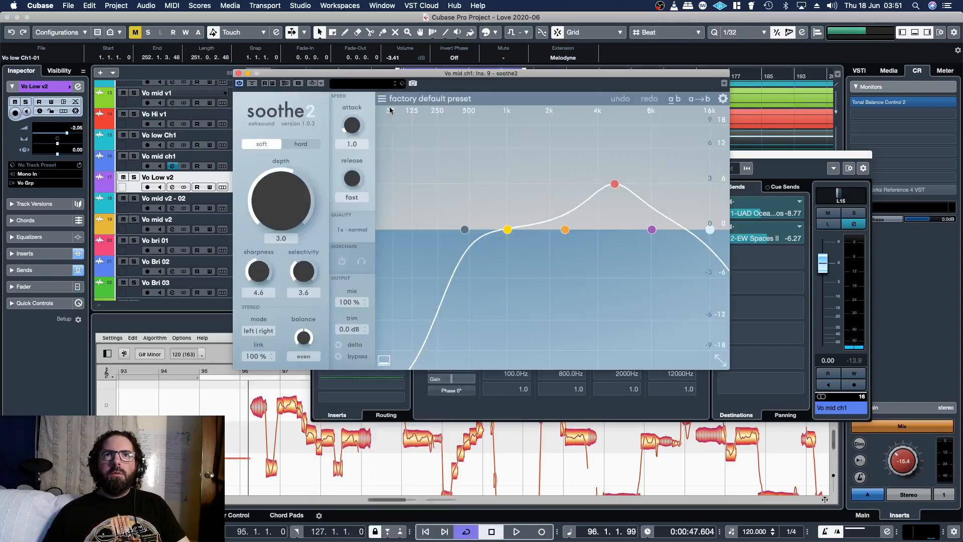
Step: Load the Vocal start preset from the Vocals category into soothe2 on Vo mid ch1
click(393, 99)
click(416, 353)
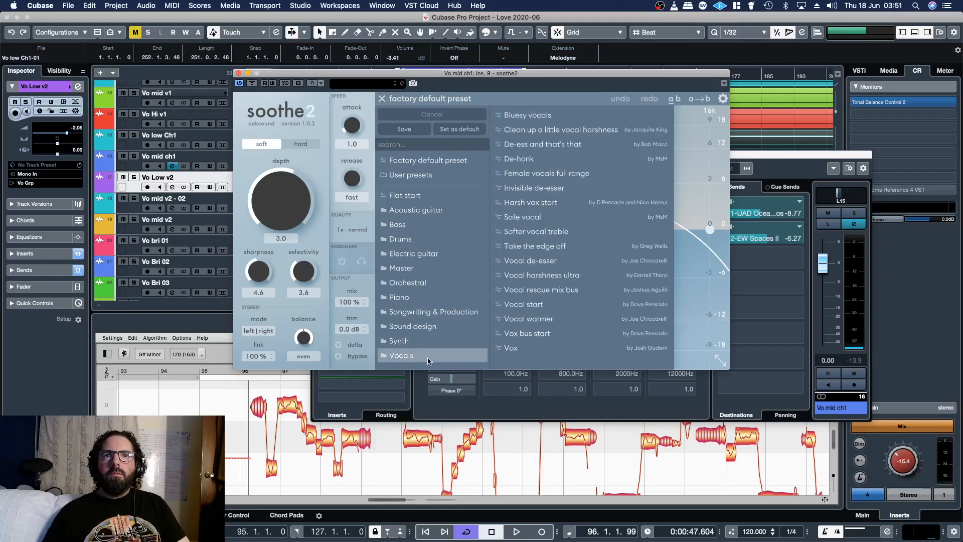
click(524, 304)
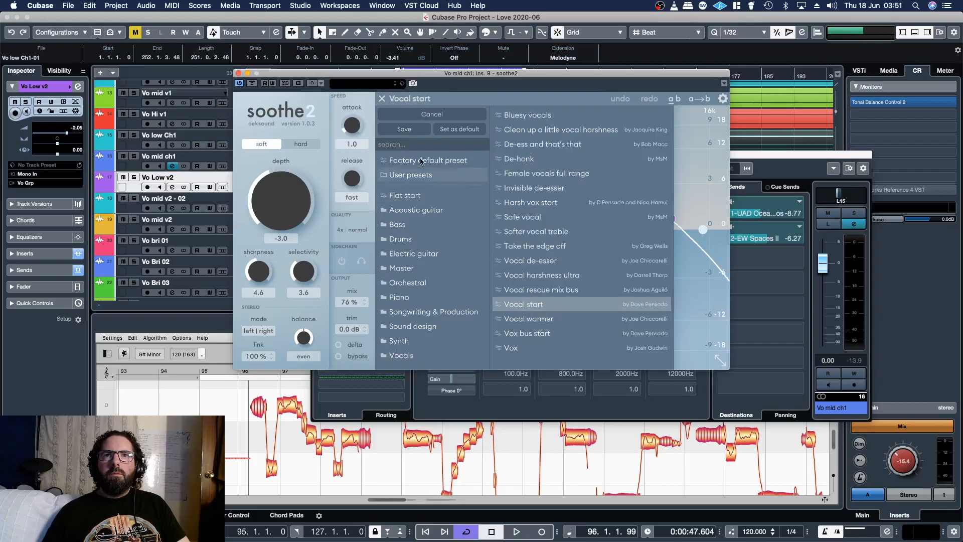
click(418, 99)
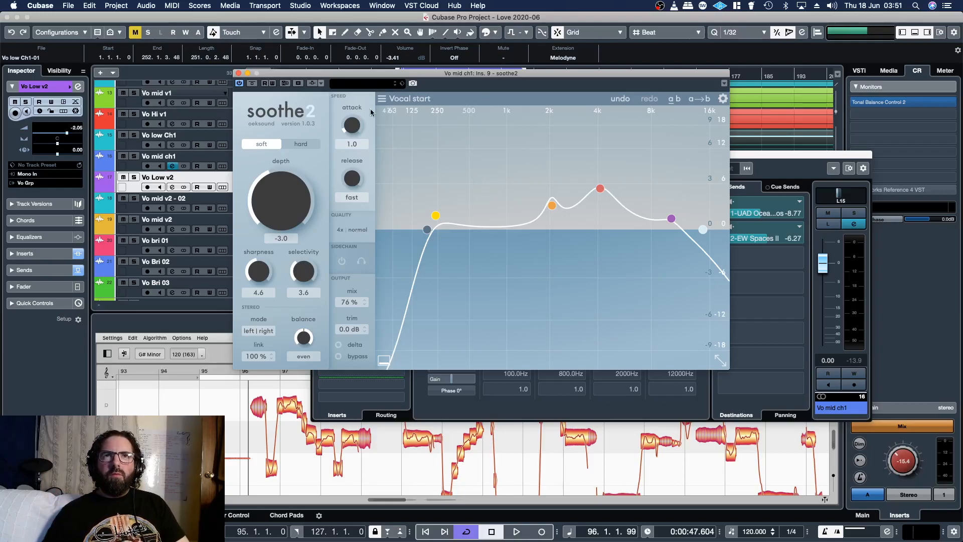
Step: Play the loop with the Vo mid ch1 channel soloed and set its soothe2 depth to 4.2
click(238, 73)
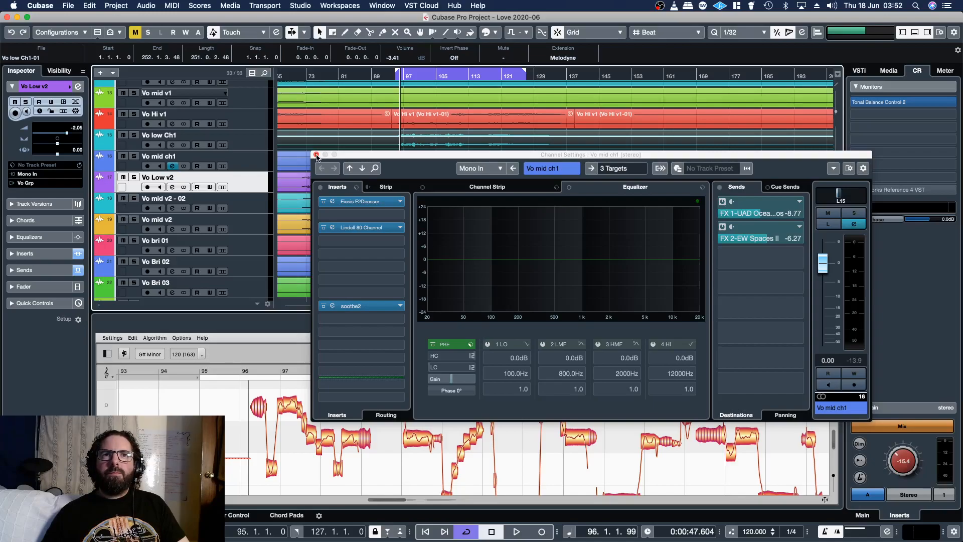
key(space)
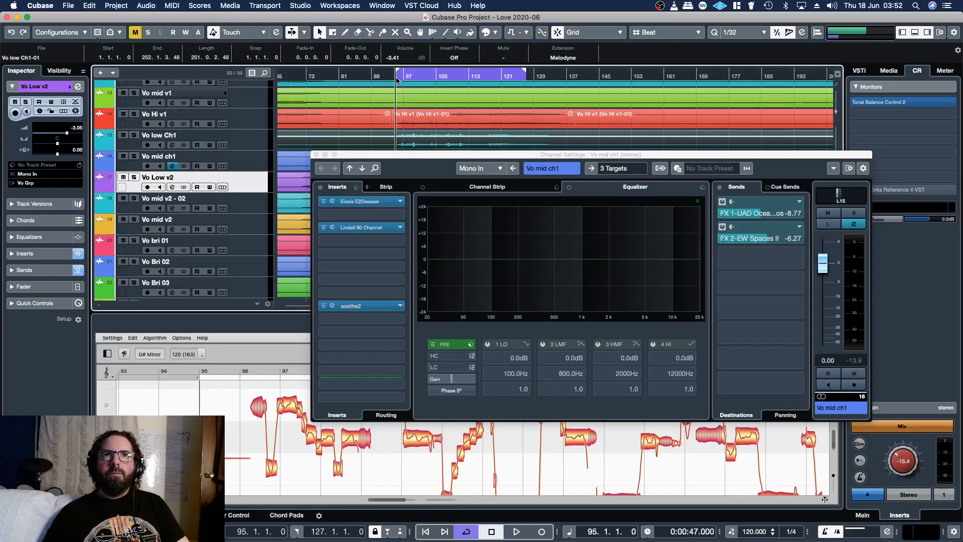
click(369, 307)
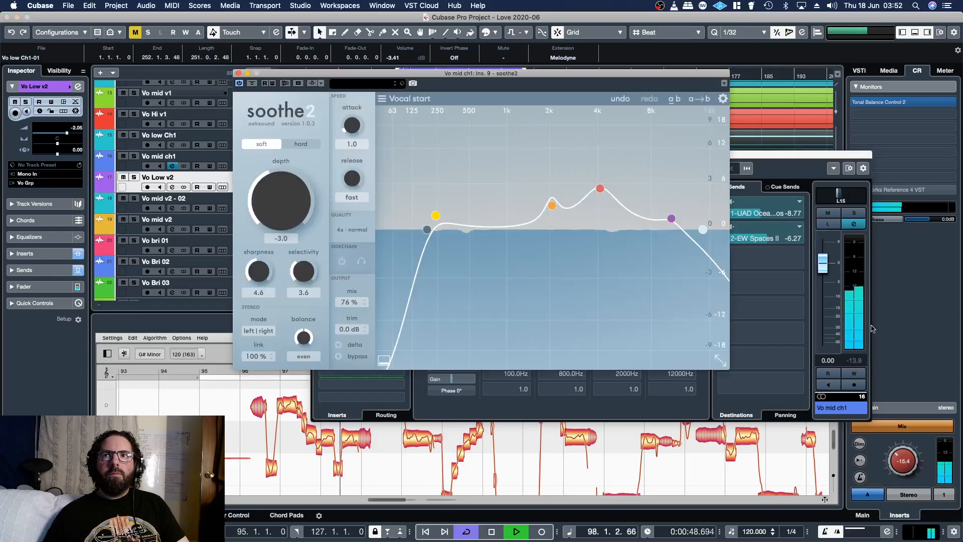
click(862, 215)
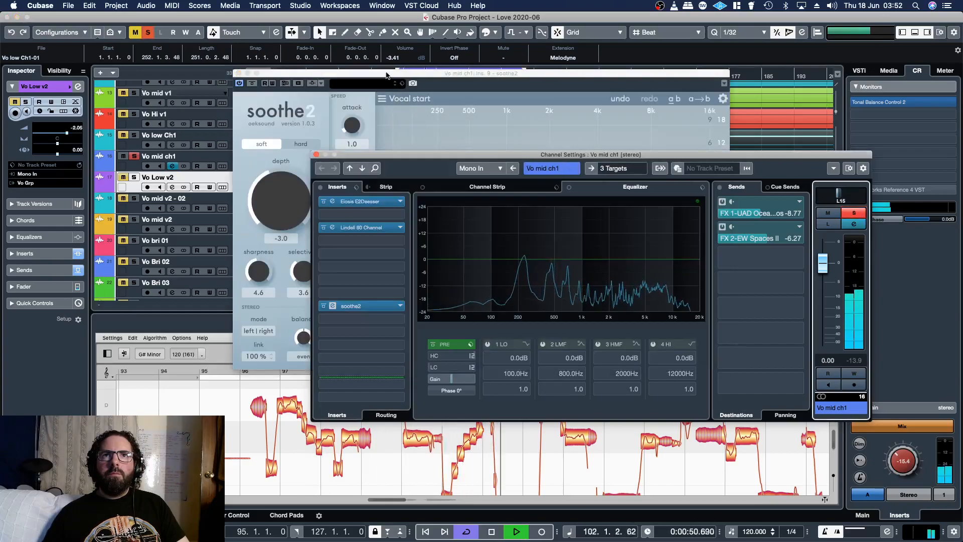
click(287, 189)
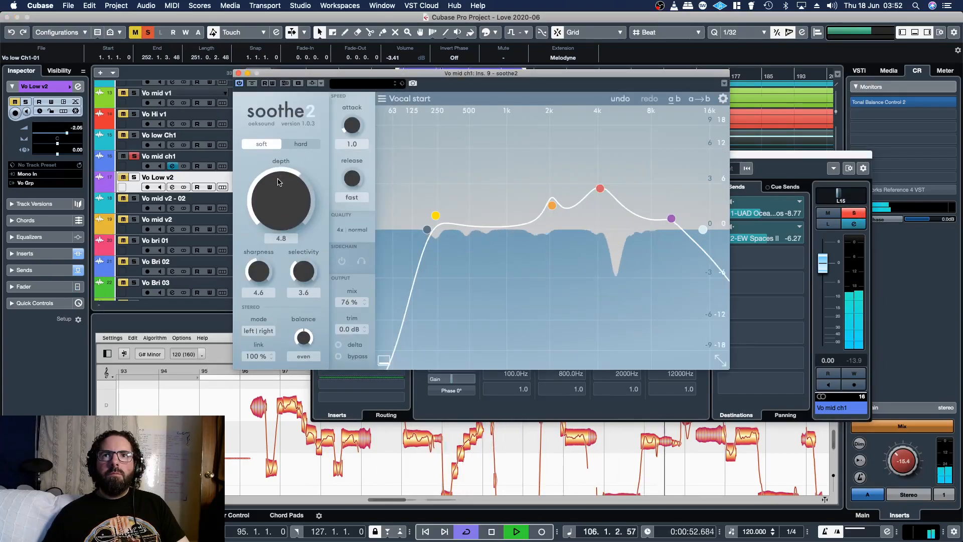
scroll(280, 183, down, 2)
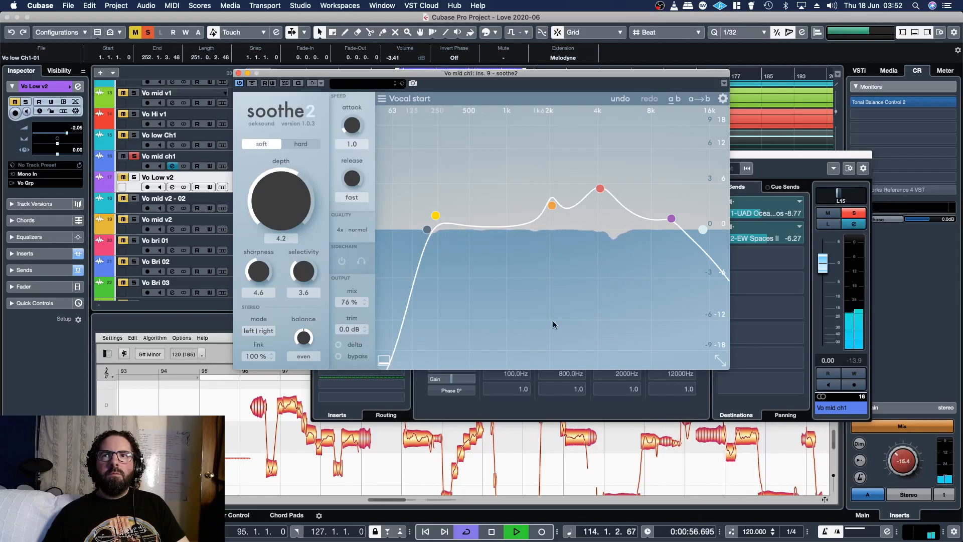
Step: Audition the soothe2 delta signal on Vo mid ch1 from the start of the loop, ending with delta off
click(339, 345)
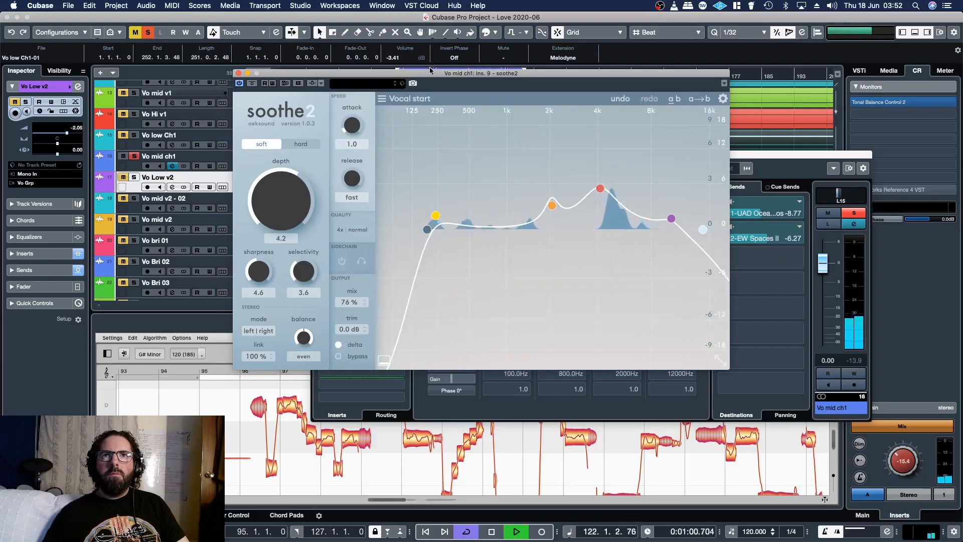
drag(430, 70, 432, 97)
click(399, 77)
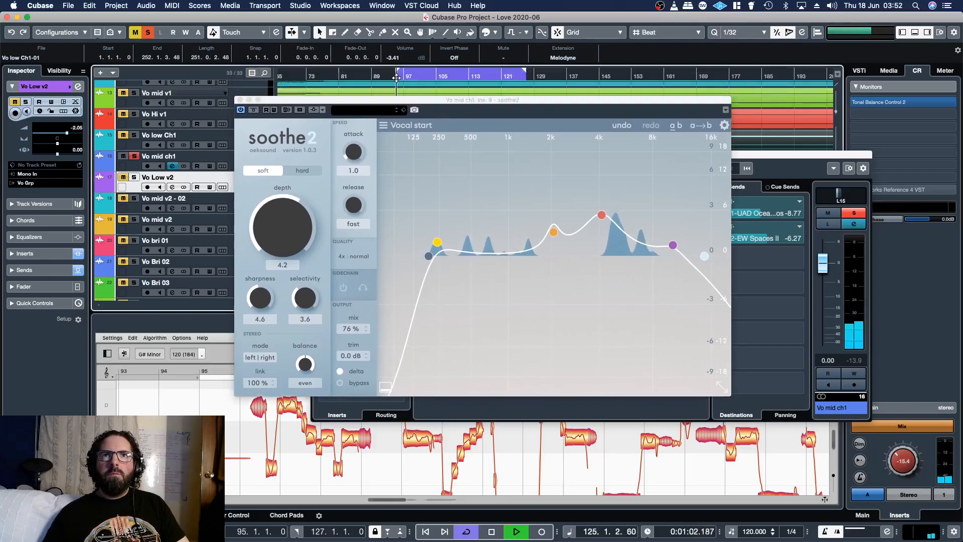
click(340, 374)
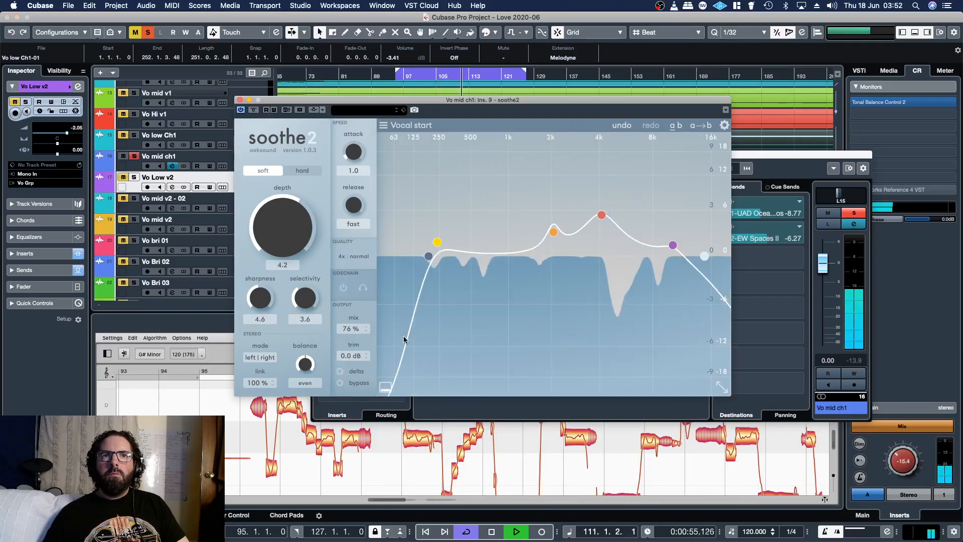
Step: Close soothe2, unsolo Vo mid ch1 and listen to it in the full mix from bar 95, ending with playback stopped
click(240, 100)
click(855, 213)
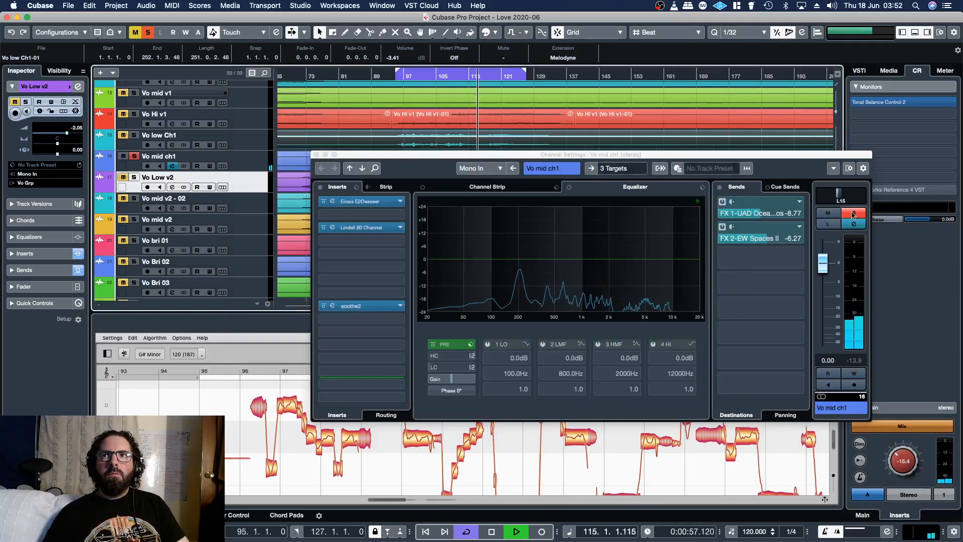
click(395, 77)
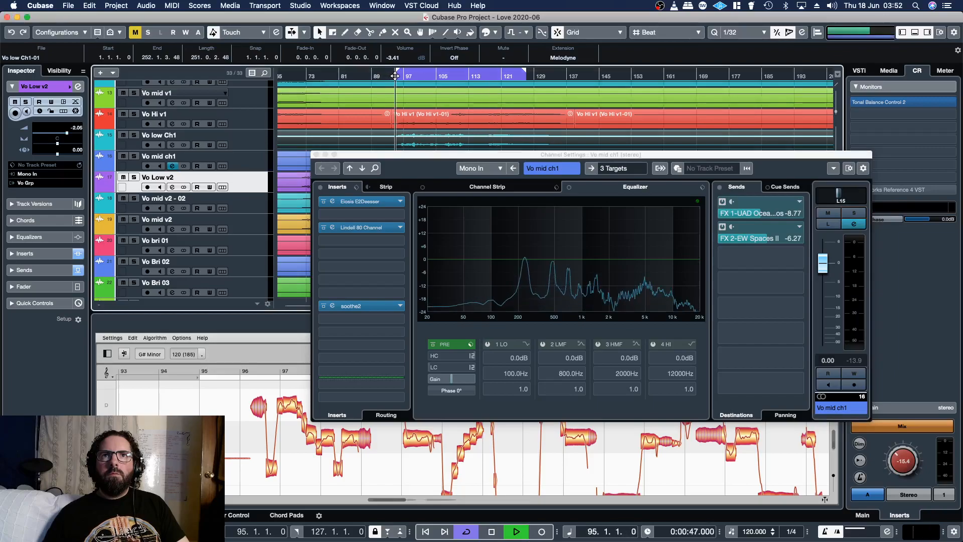
key(space)
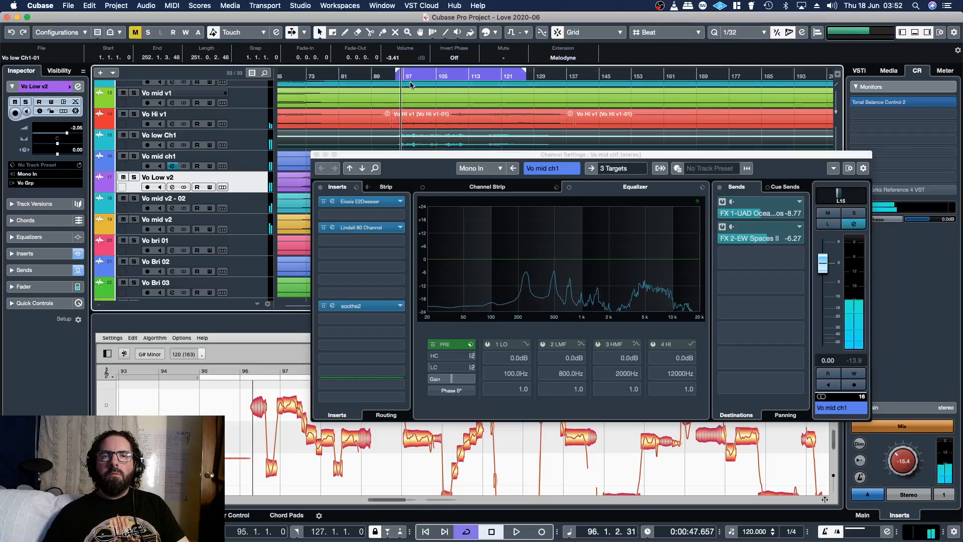
Step: Reopen soothe2 with Vo mid ch1 soloed, play the loop and compare the vocal with bypass on and off
click(350, 306)
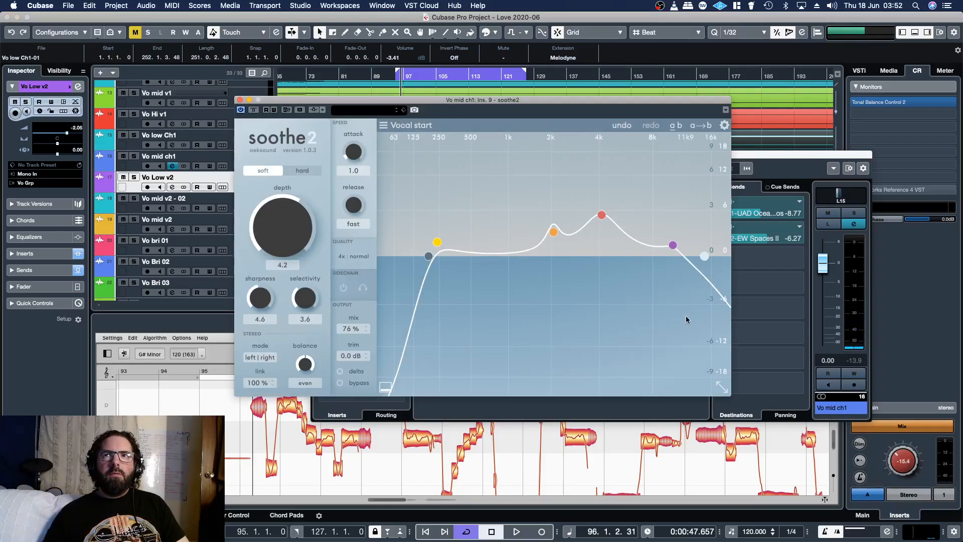
click(854, 213)
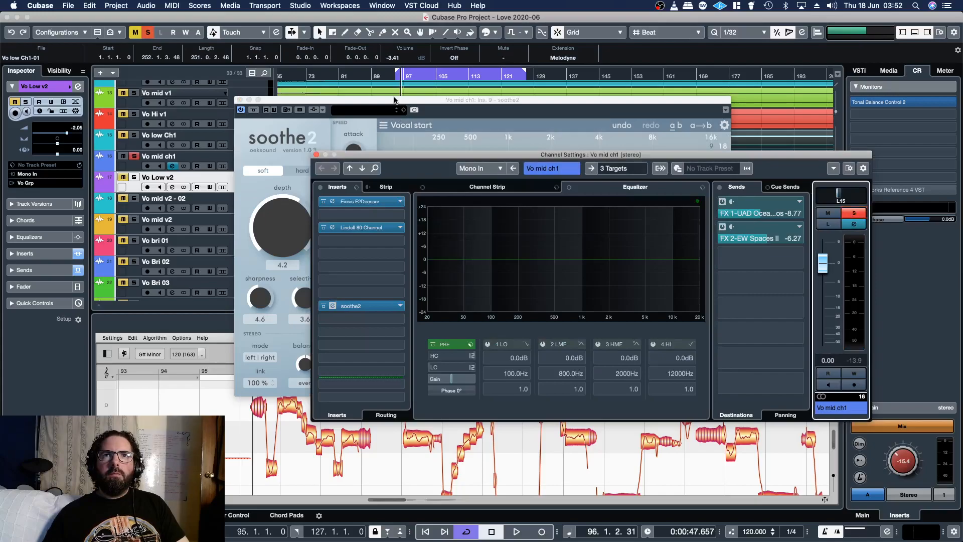
click(395, 100)
key(space)
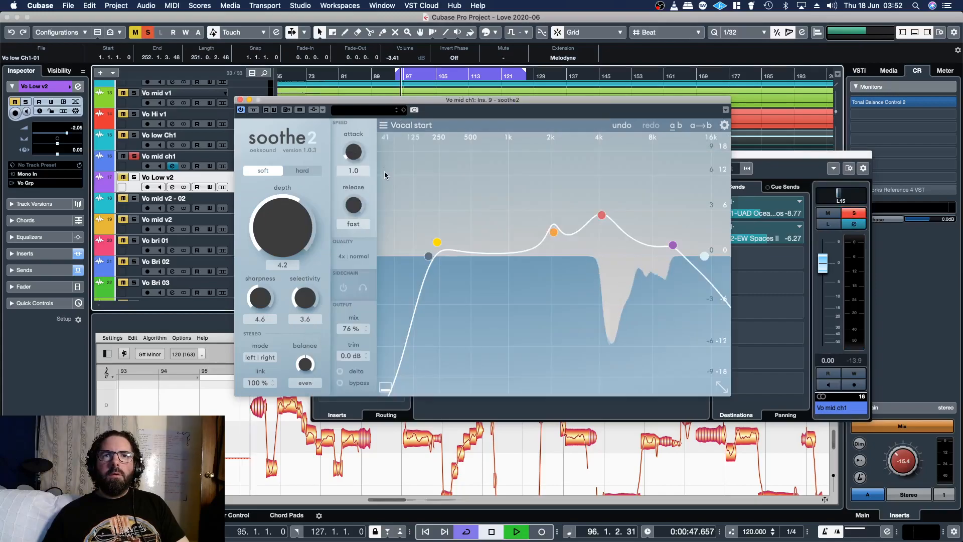
click(340, 383)
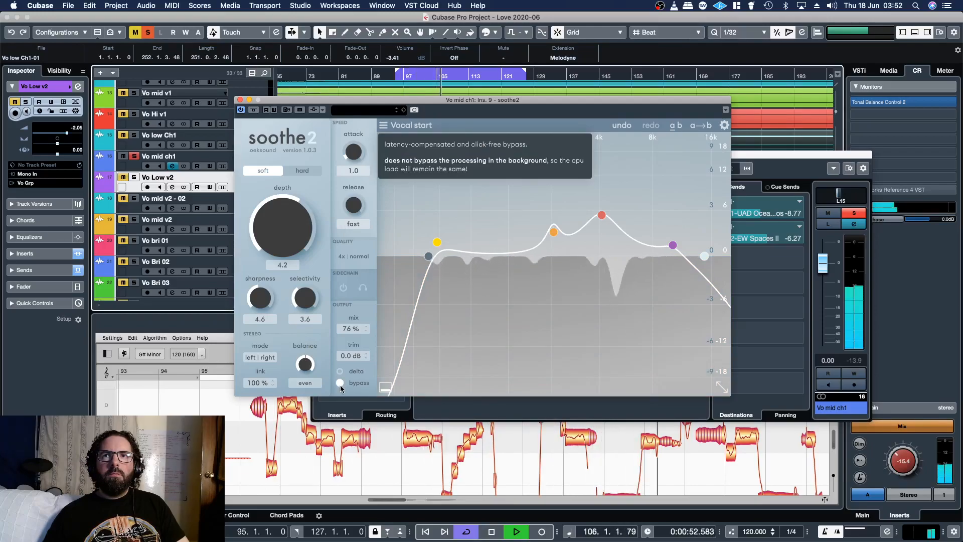
click(340, 383)
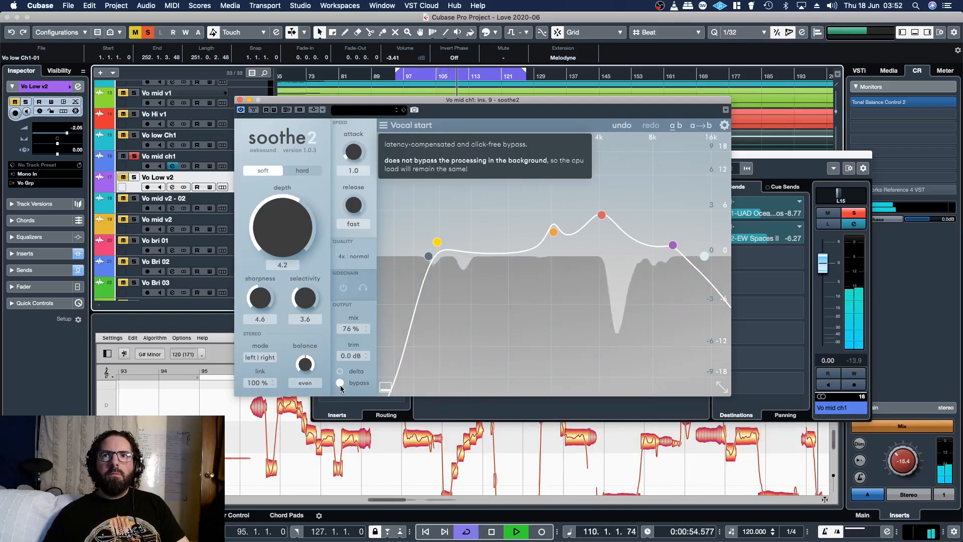
Step: Replay the loop from its start, comparing soothe2's bypass and delta signals, and finish with both switched off
click(396, 77)
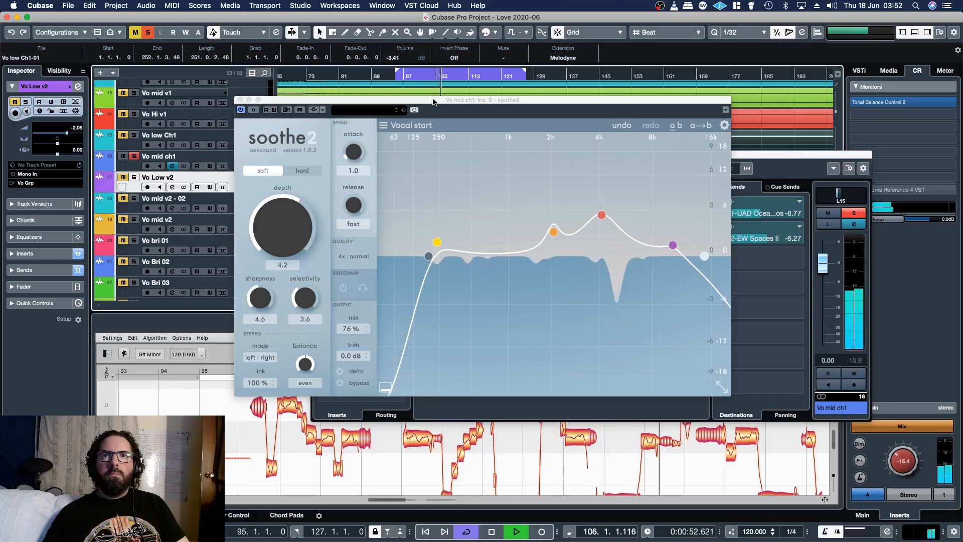
click(341, 384)
click(340, 383)
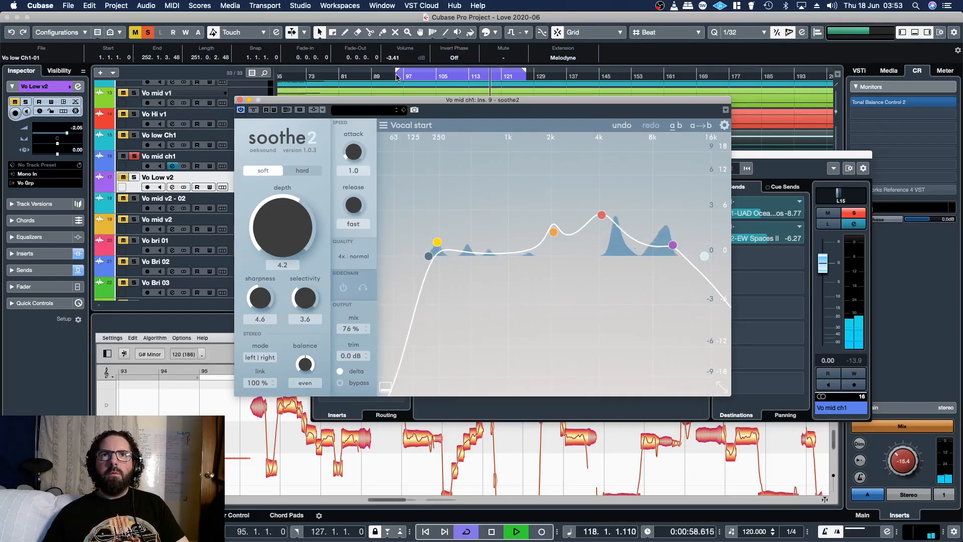
click(398, 75)
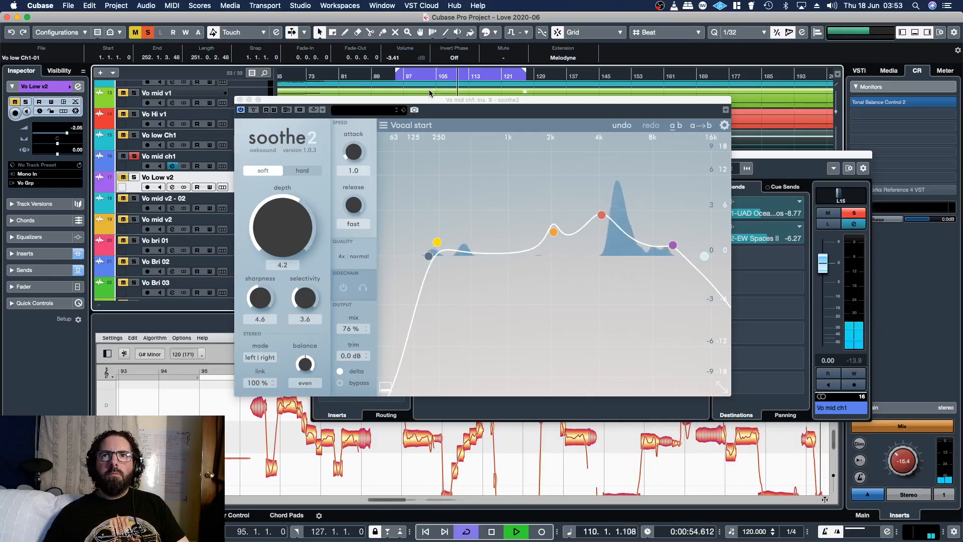
click(337, 374)
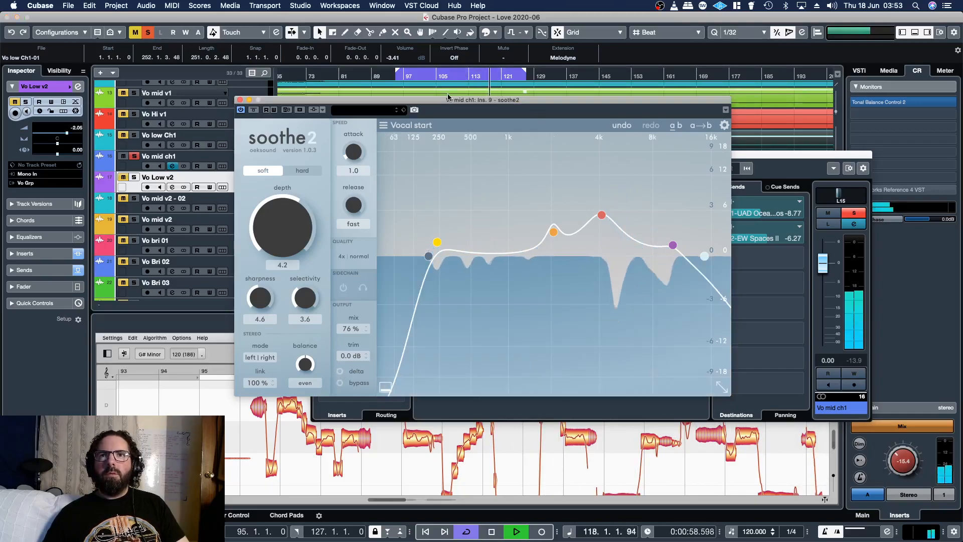
Step: Restart playback at the loop start, unsolo Vo mid ch1 and close its soothe2 and channel settings windows
click(401, 78)
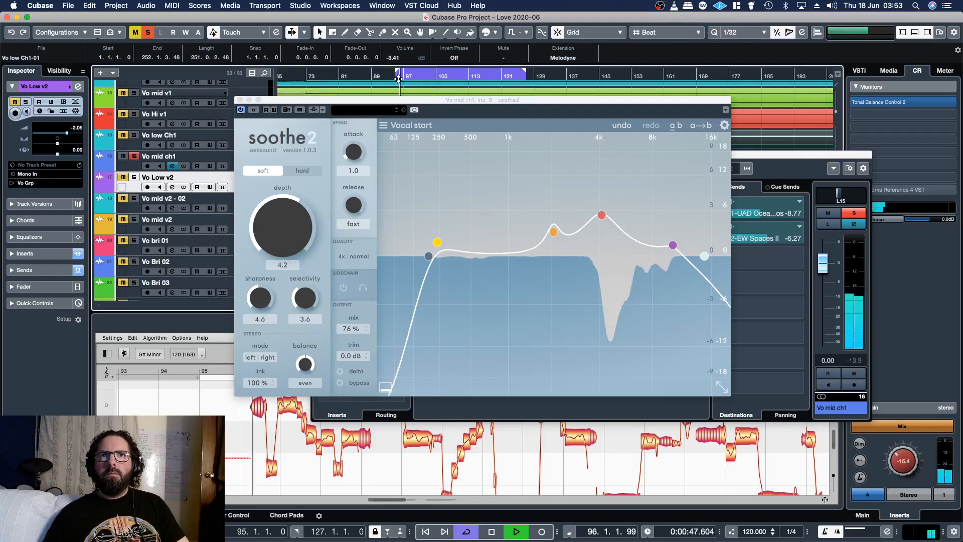
click(847, 217)
click(241, 99)
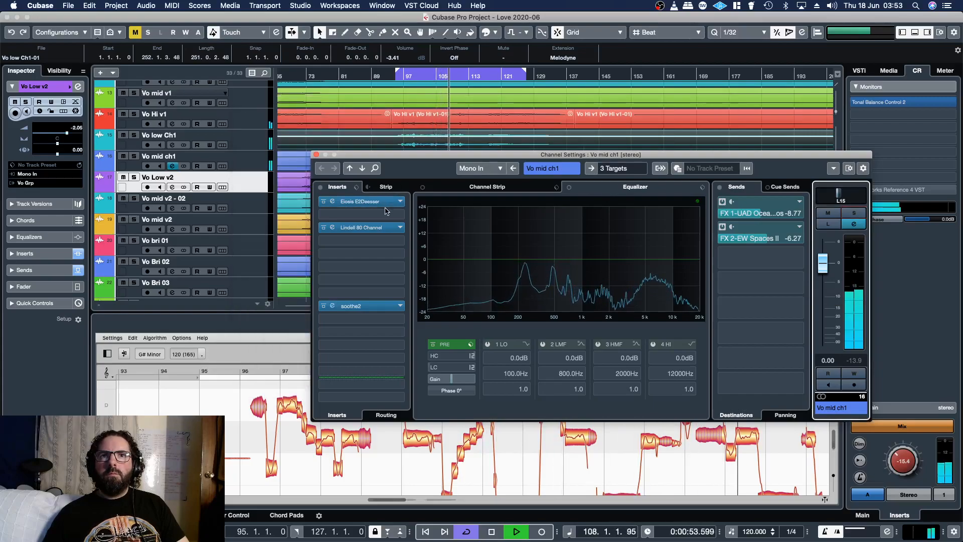
click(316, 155)
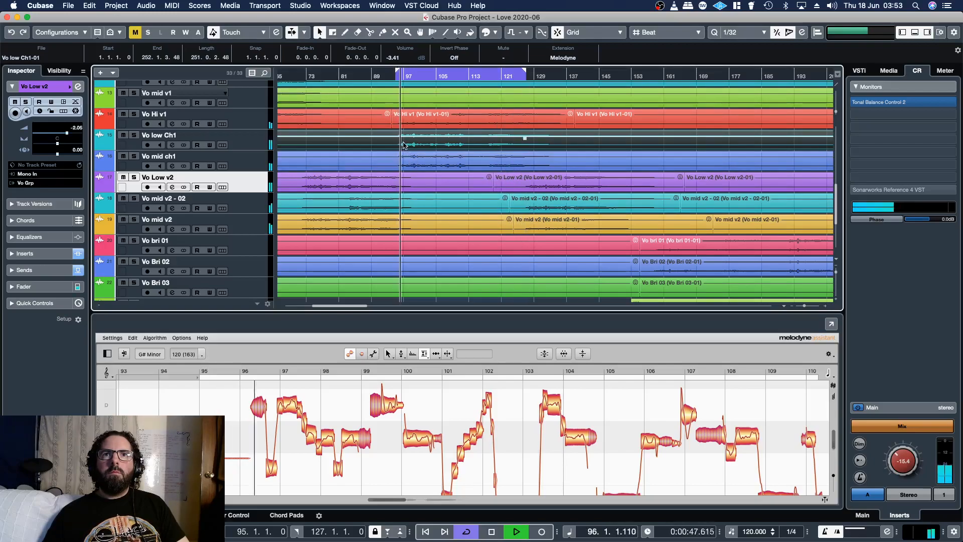
Step: Select the Vo mid ch1 event and open its Melodyne editor in a separate window
click(134, 135)
click(134, 135)
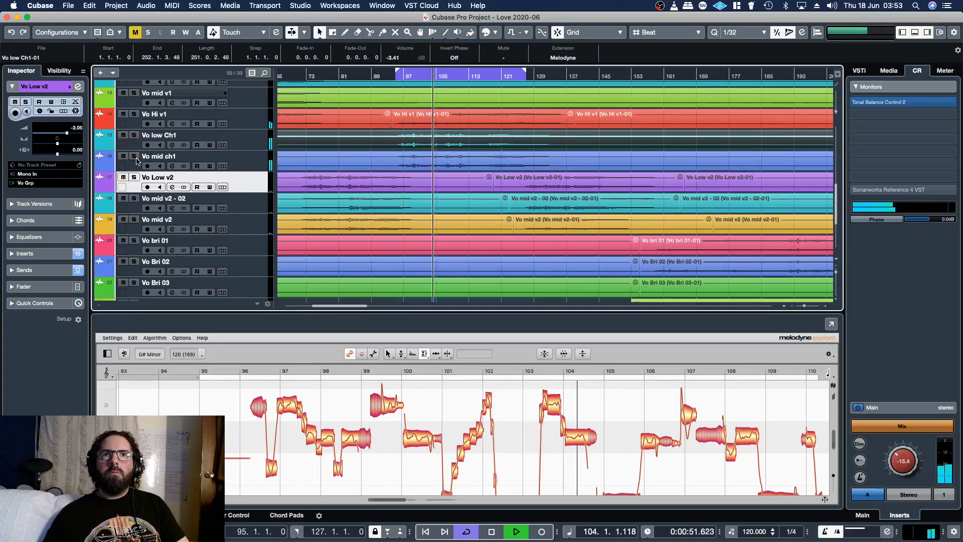
click(530, 171)
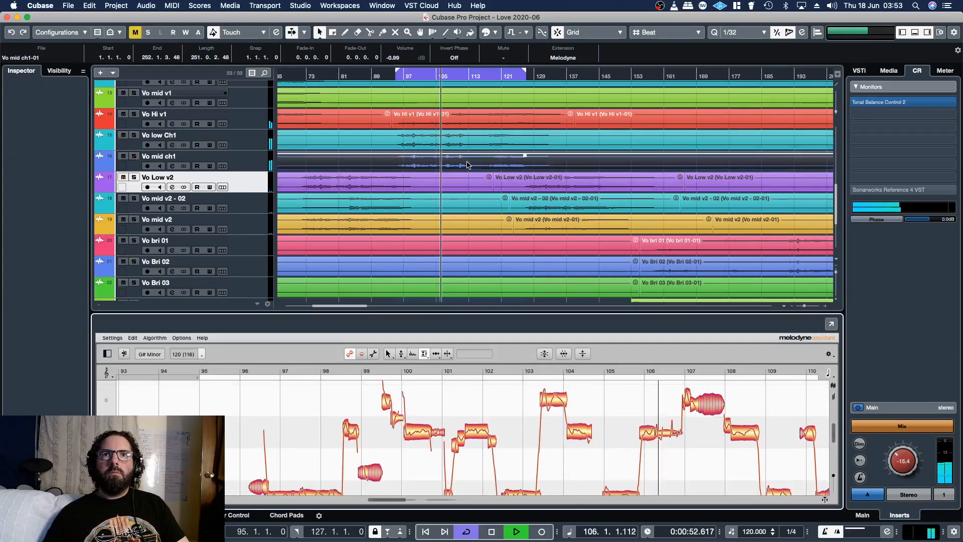
click(831, 326)
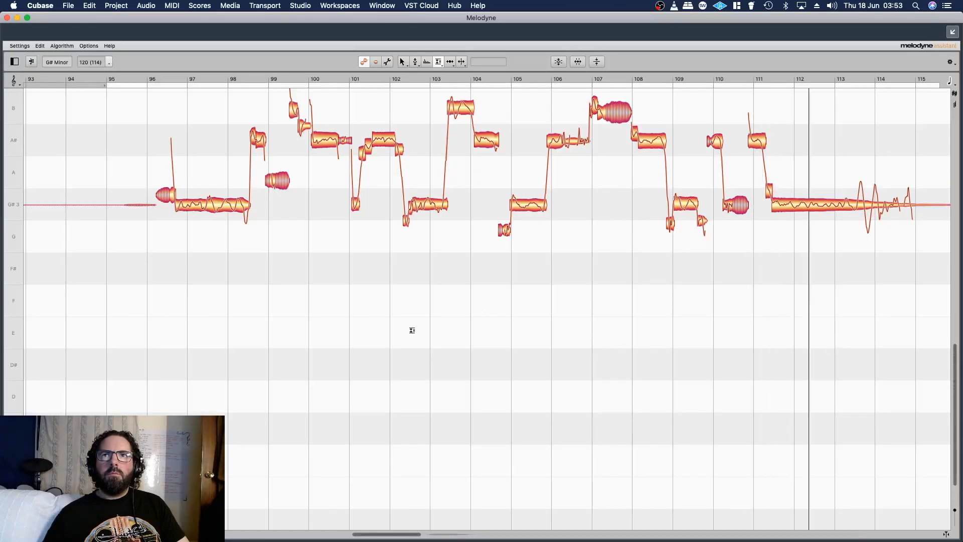
Step: Set the pitch modulation of the first long G#3 note at bar 97 to 65% with Melodyne's Pitch Modulation Tool
right_click(397, 296)
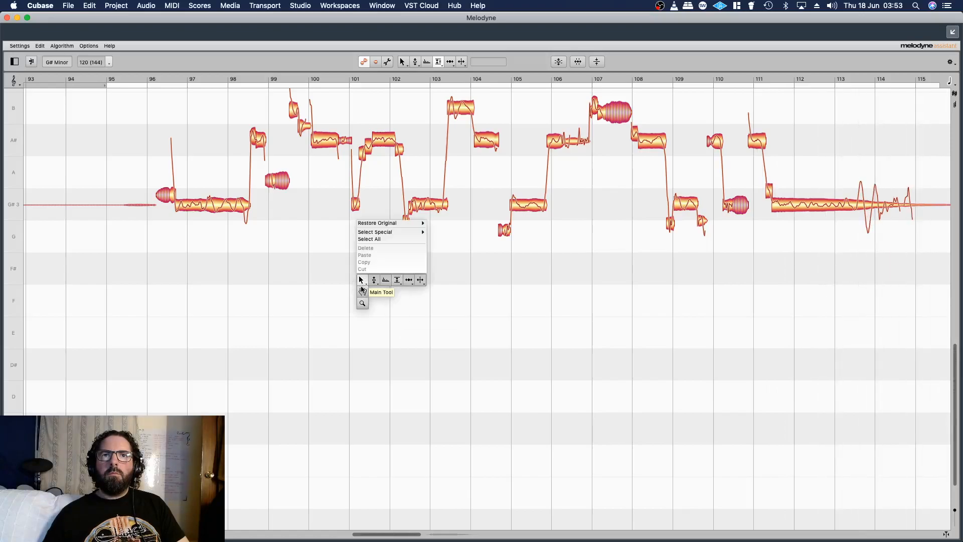
click(361, 282)
drag(365, 267, 362, 377)
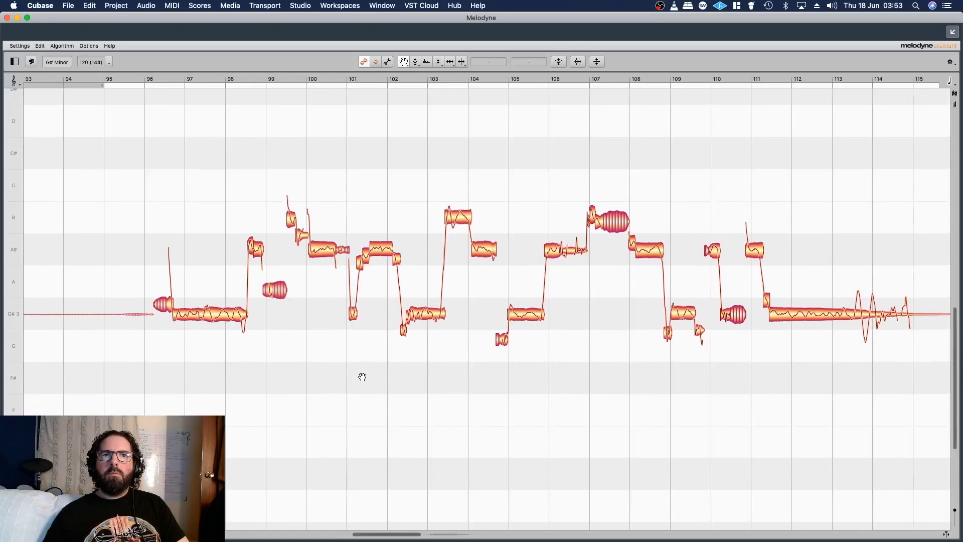
right_click(354, 342)
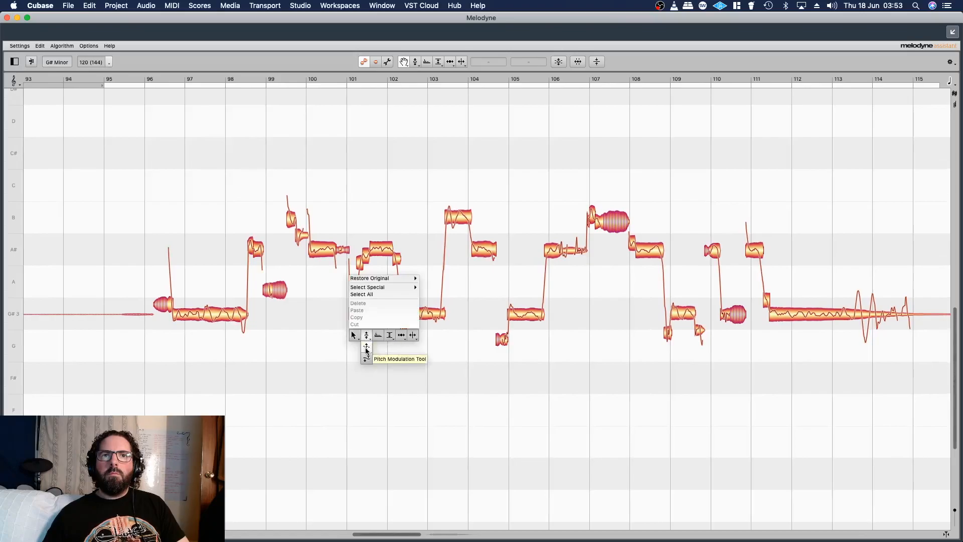
click(367, 352)
drag(210, 322, 210, 324)
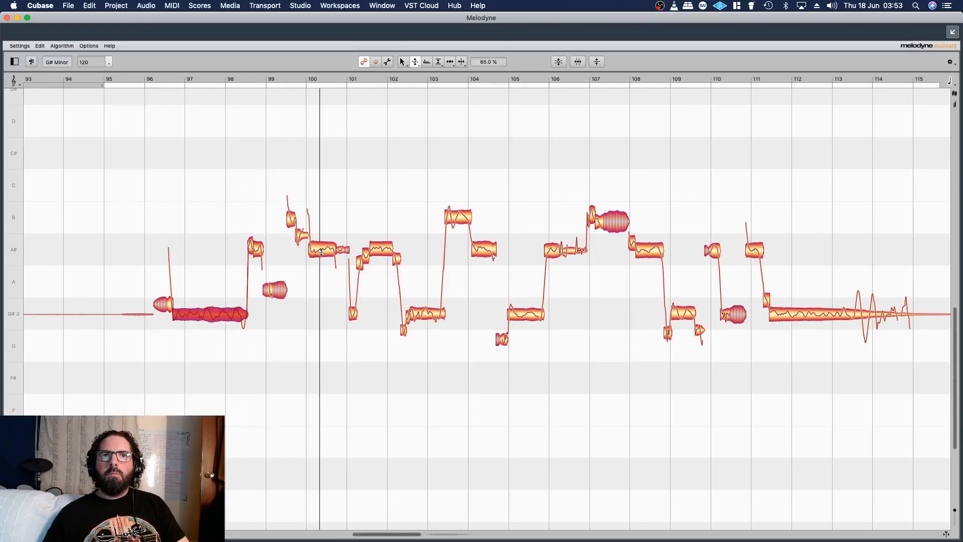
Step: Set the pitch modulation of the long G#3 notes near bars 103 and 105 to 93% and 80%, and the final sustained one to 61%
click(425, 317)
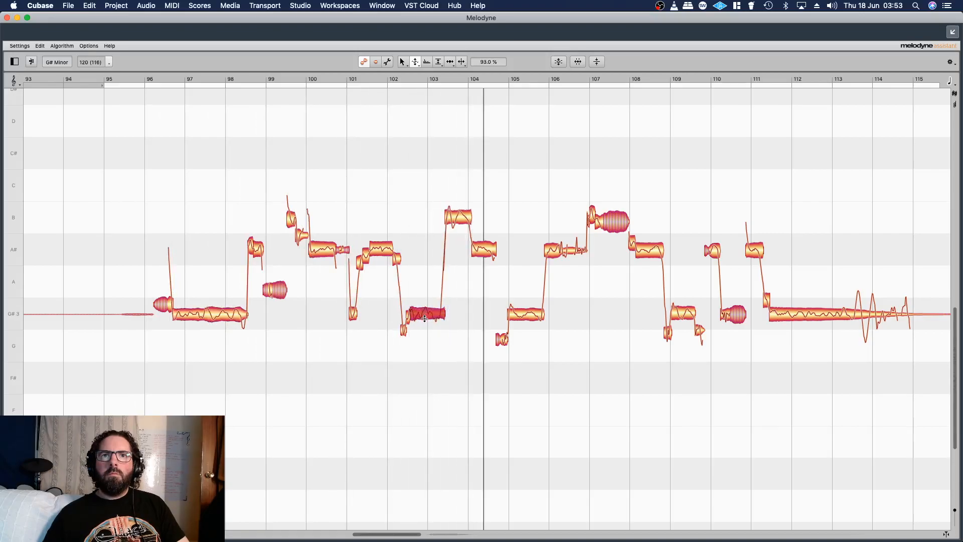
click(532, 316)
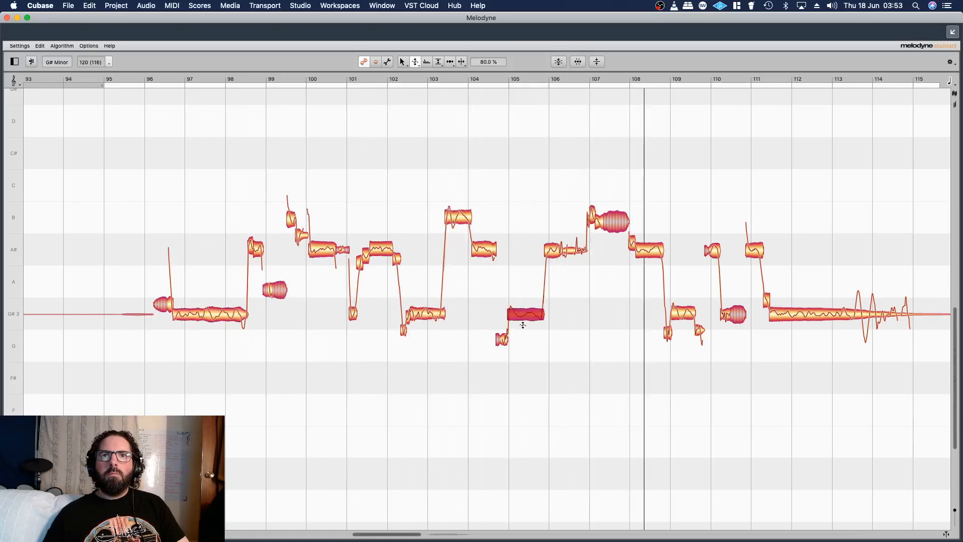
click(798, 321)
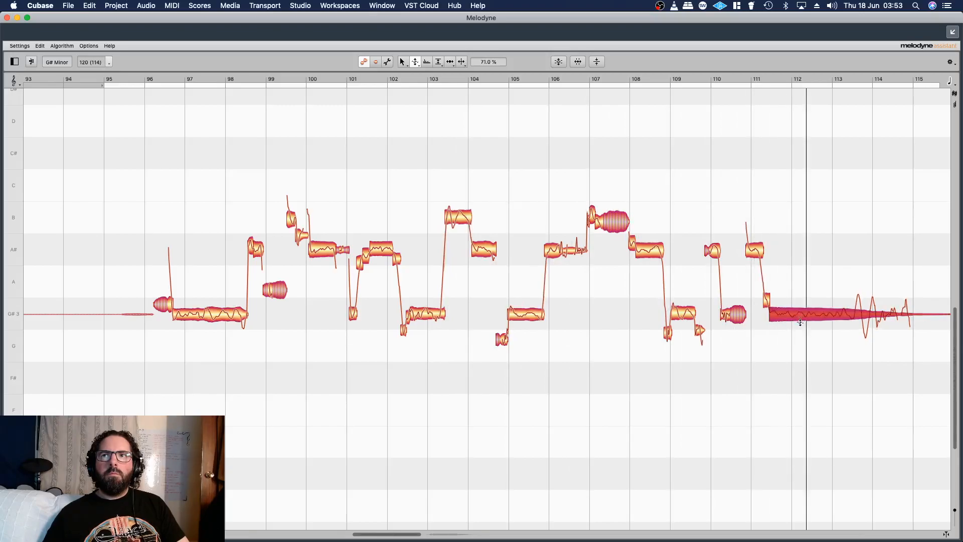
drag(801, 326, 801, 327)
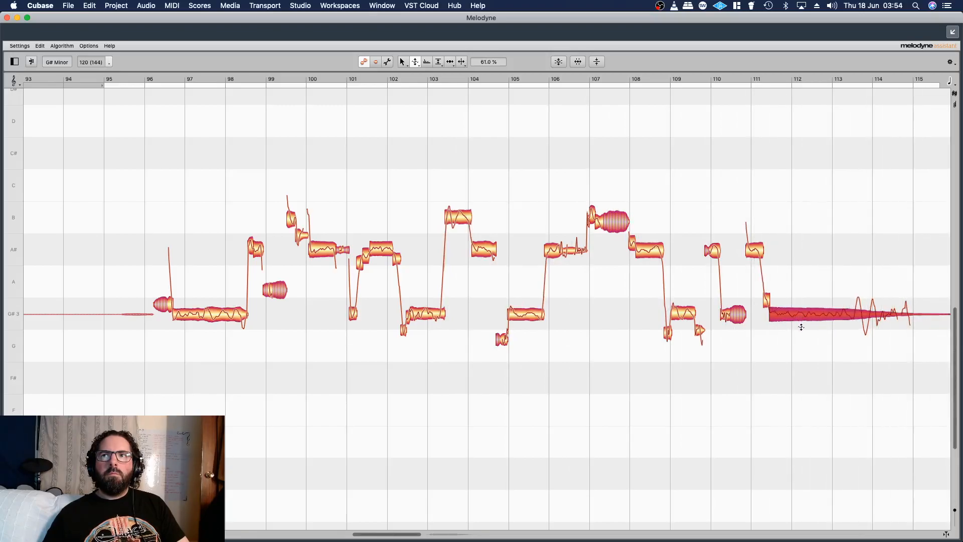
Step: Reduce the sibilants near bars 107, 99, 96 and 110 with the Sibilant Balance Tool, setting the last three to -64%, -38% and -62%
right_click(609, 292)
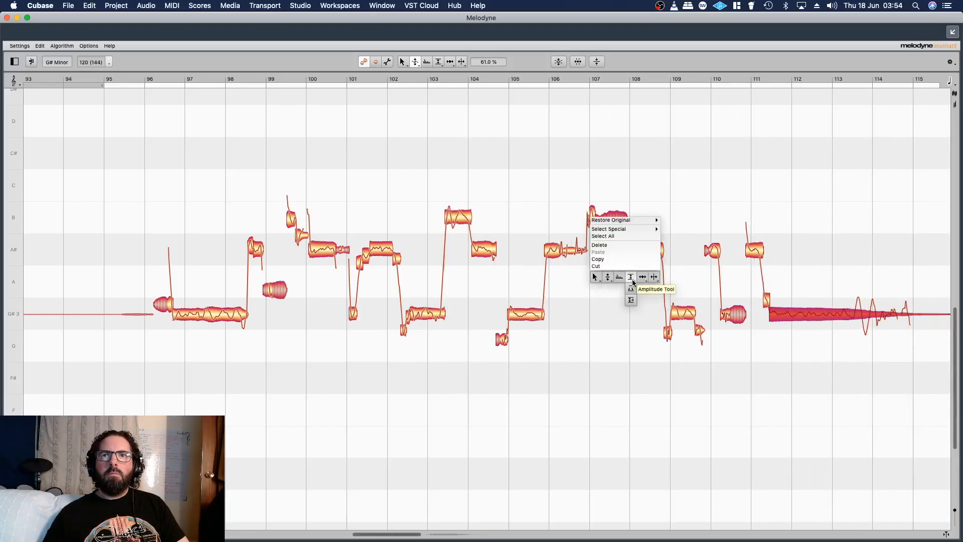
click(631, 297)
drag(616, 227, 617, 231)
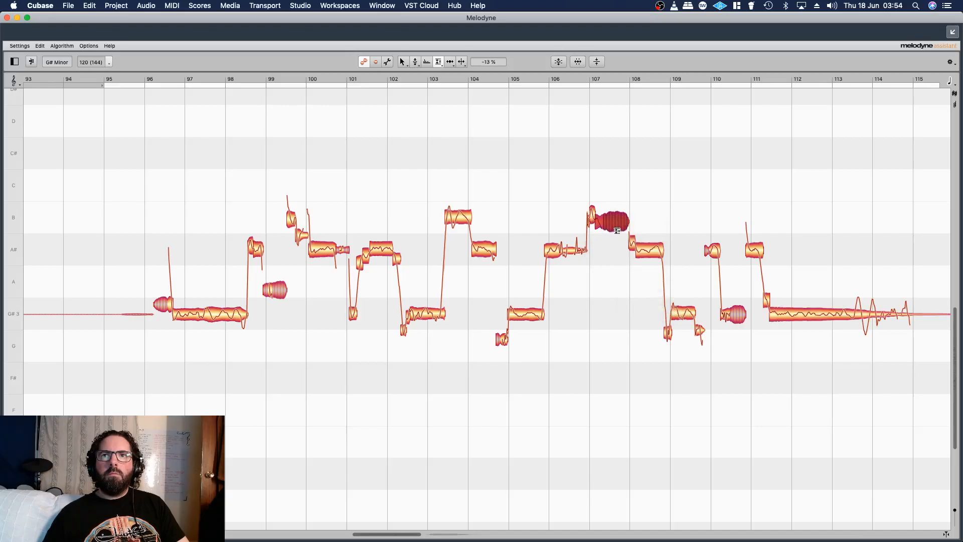
click(270, 300)
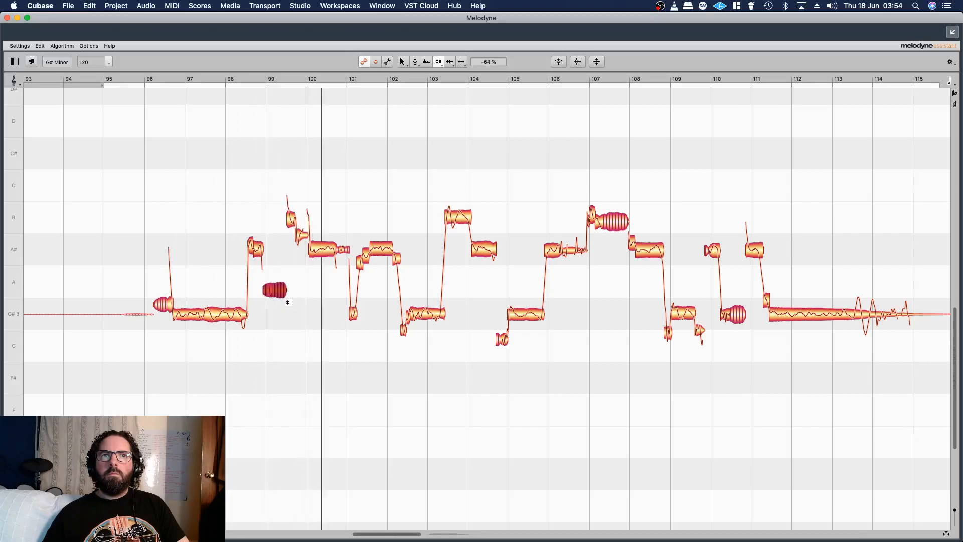
click(162, 314)
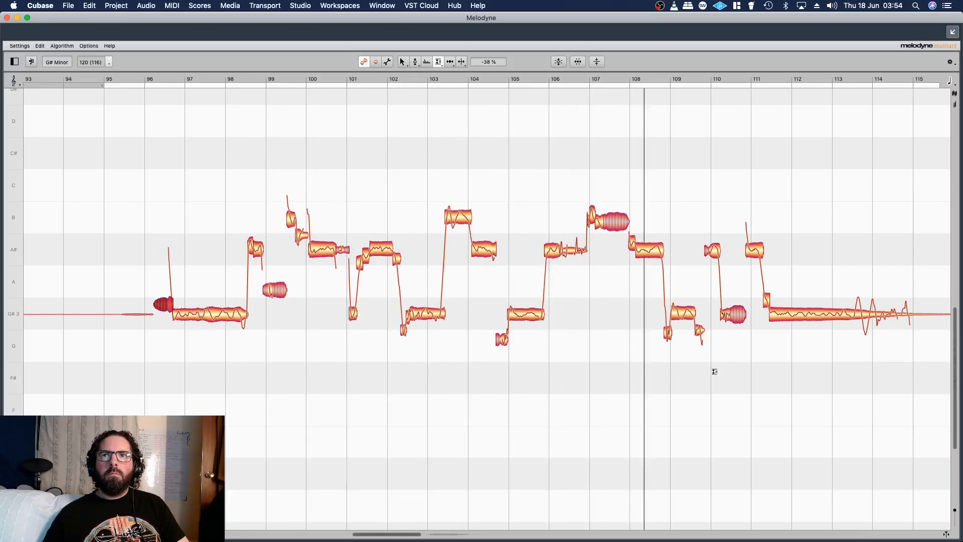
click(742, 324)
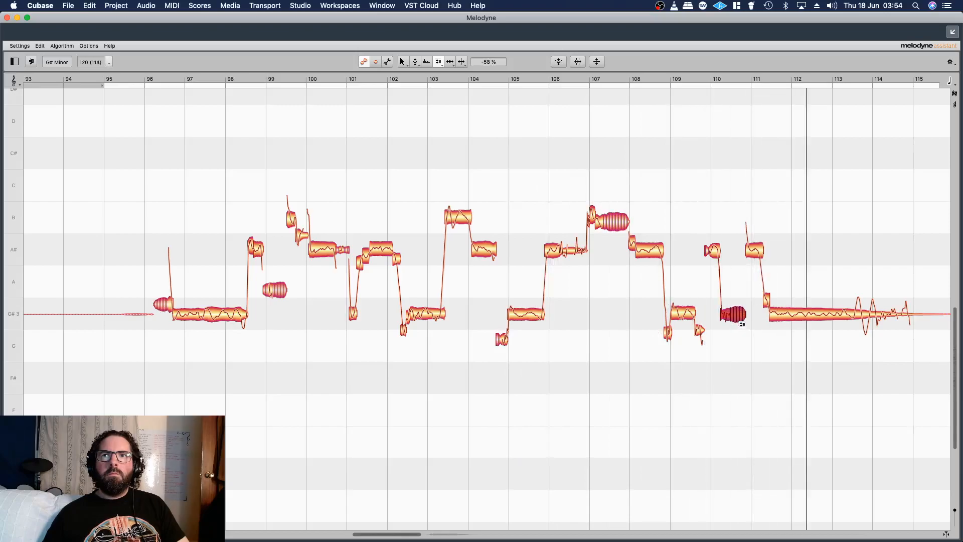
Step: Split off the end of the A#3 note at bar 111 with the Main Tool and select the short B3 note at bar 107
right_click(718, 281)
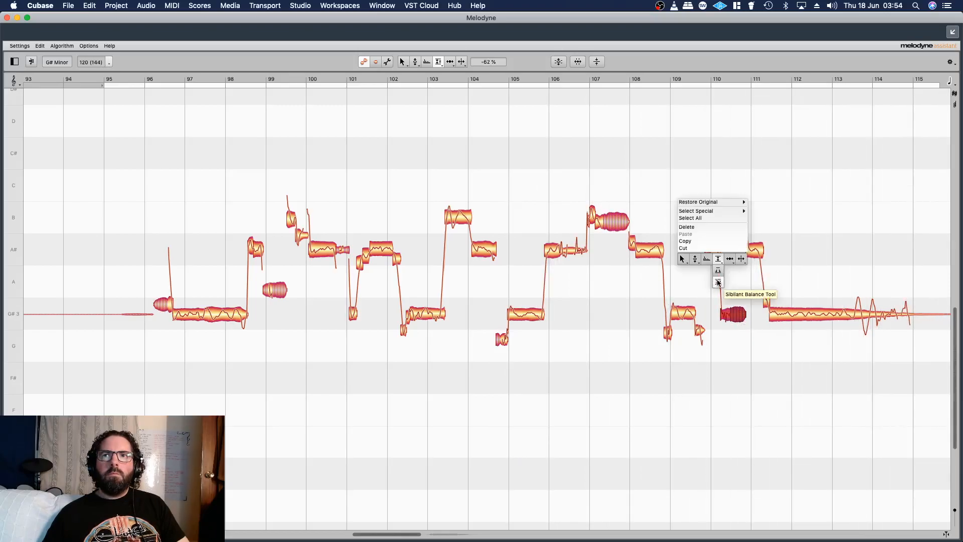
click(685, 260)
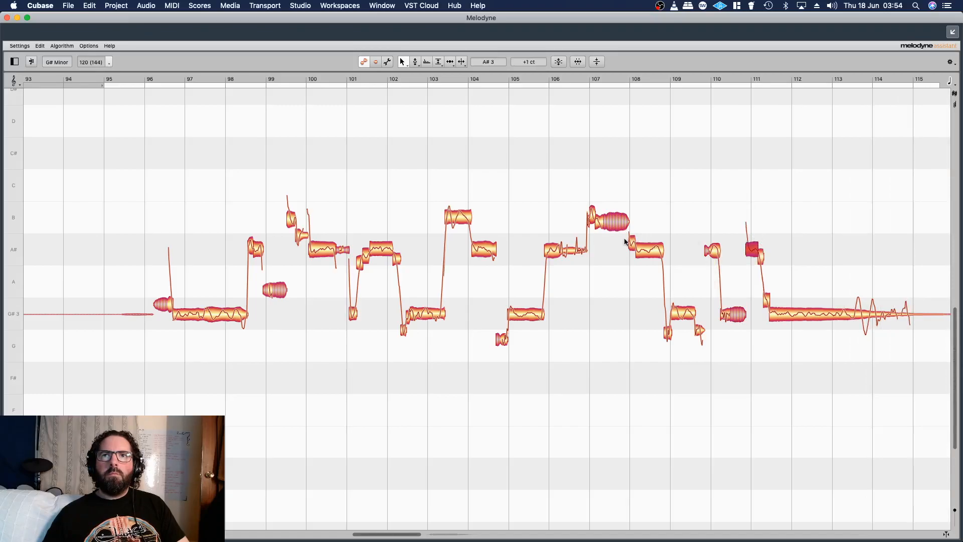
click(595, 218)
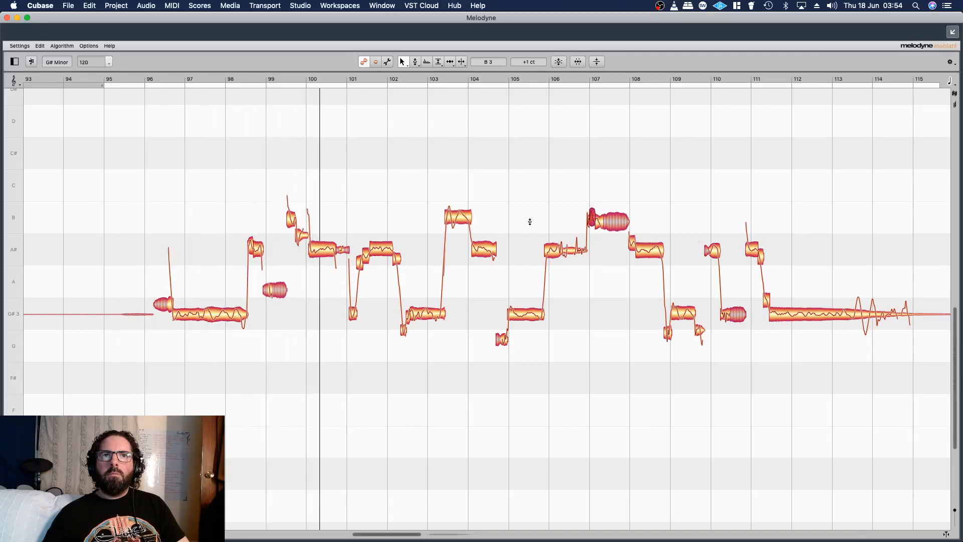
Step: Set the pitch modulation of the long B3 note near bar 103 to 89% with the Pitch Modulation Tool
right_click(451, 221)
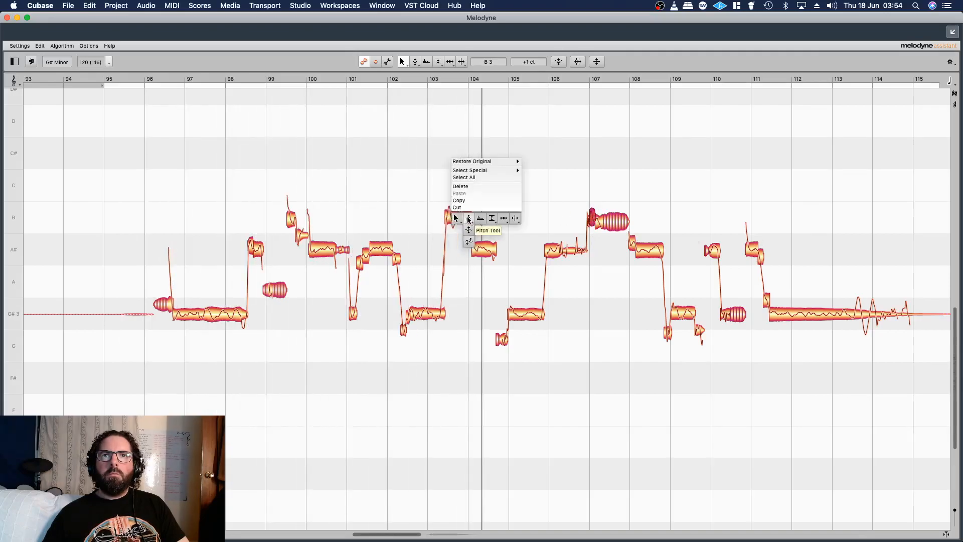
click(469, 217)
drag(456, 222, 457, 225)
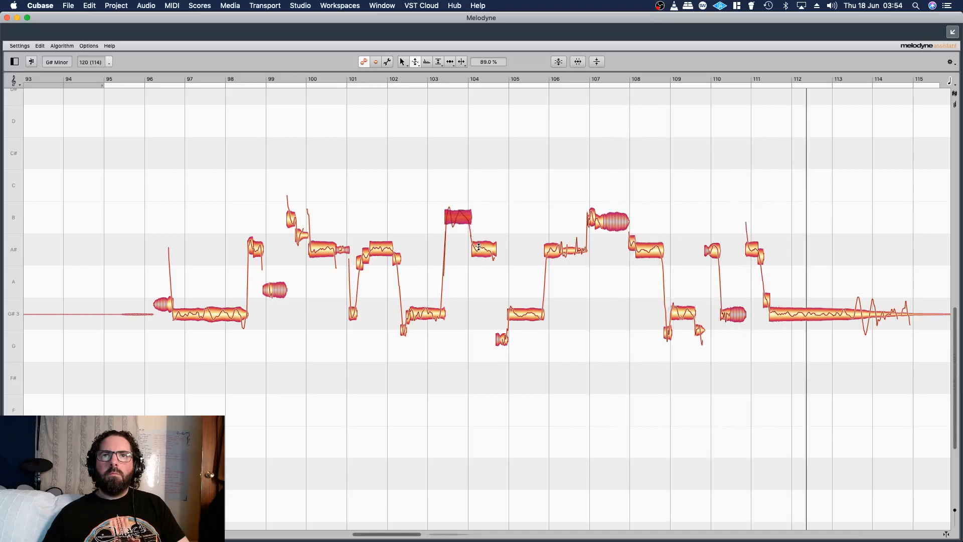
Step: Adjust the pitch drift of the A#3 at bar 104 and the long G#3 notes at bars 103, 97 and 111, then close the Melodyne window
right_click(470, 221)
mouse_move(489, 216)
click(488, 238)
click(482, 250)
drag(483, 250, 484, 267)
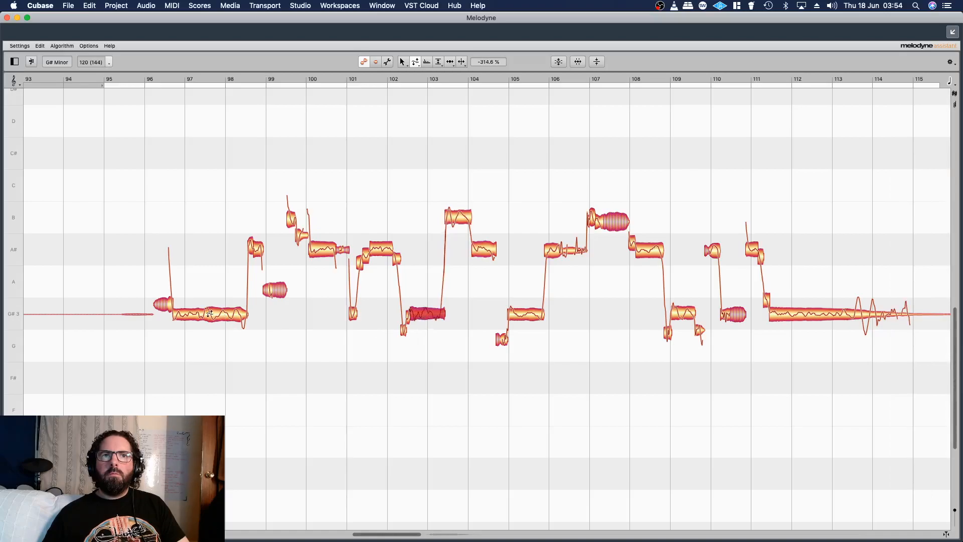
drag(210, 313, 210, 323)
click(836, 314)
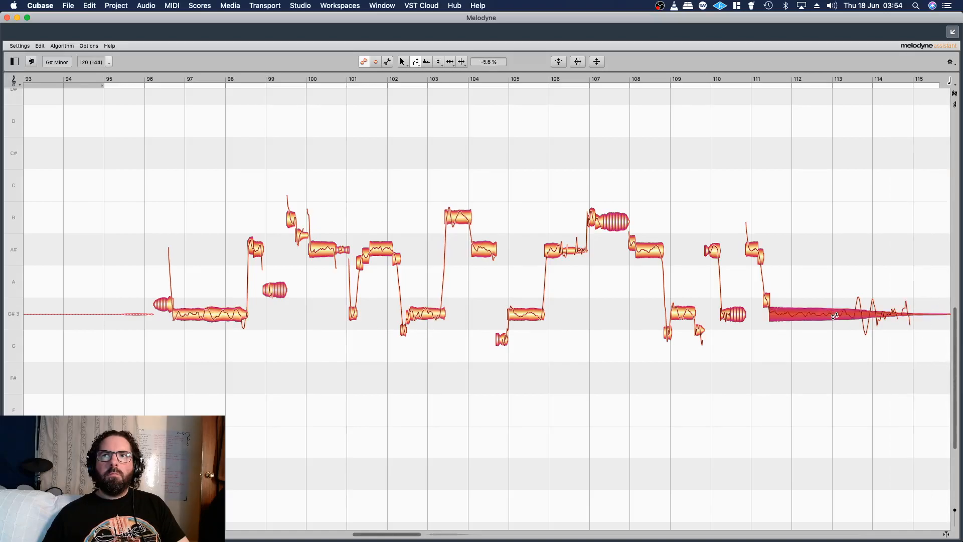
click(54, 83)
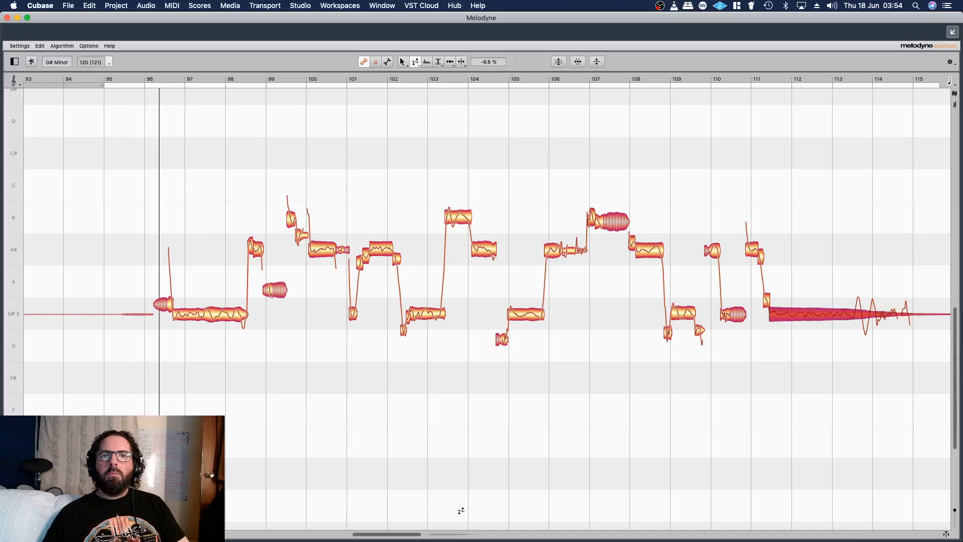
click(7, 17)
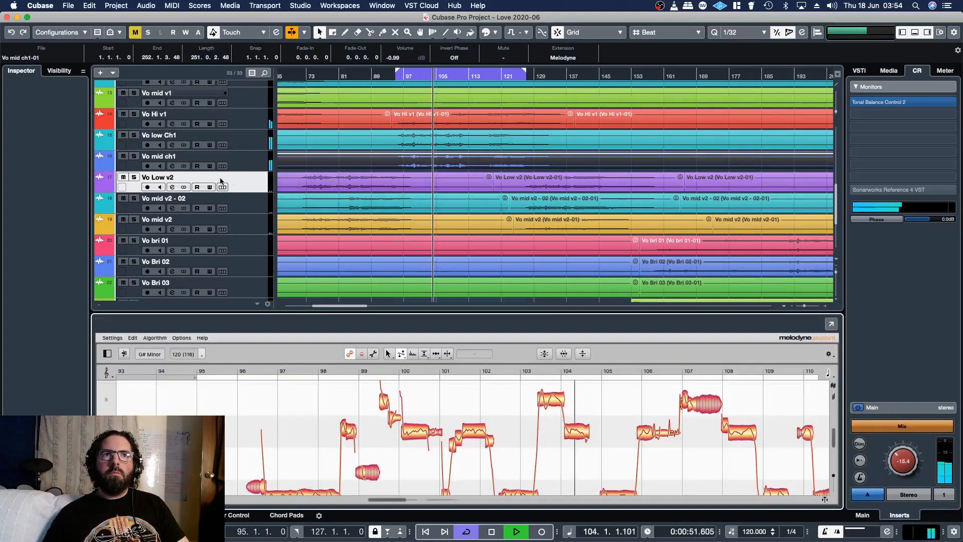
Step: Audition Vo mid ch1, Vo Low v2 and Vo Hi v1 in solo one after another, and check the channel settings of Vo Hi v1
click(134, 157)
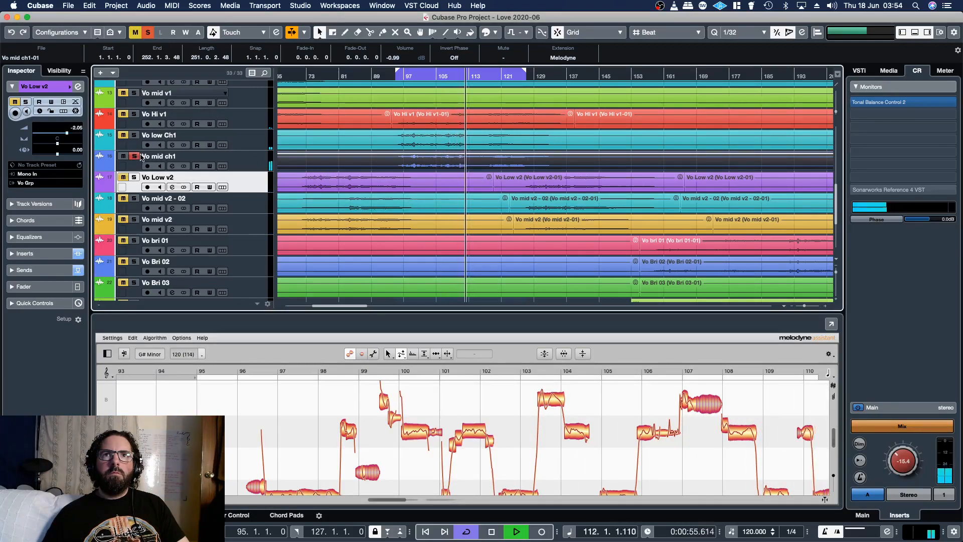
click(134, 156)
click(134, 177)
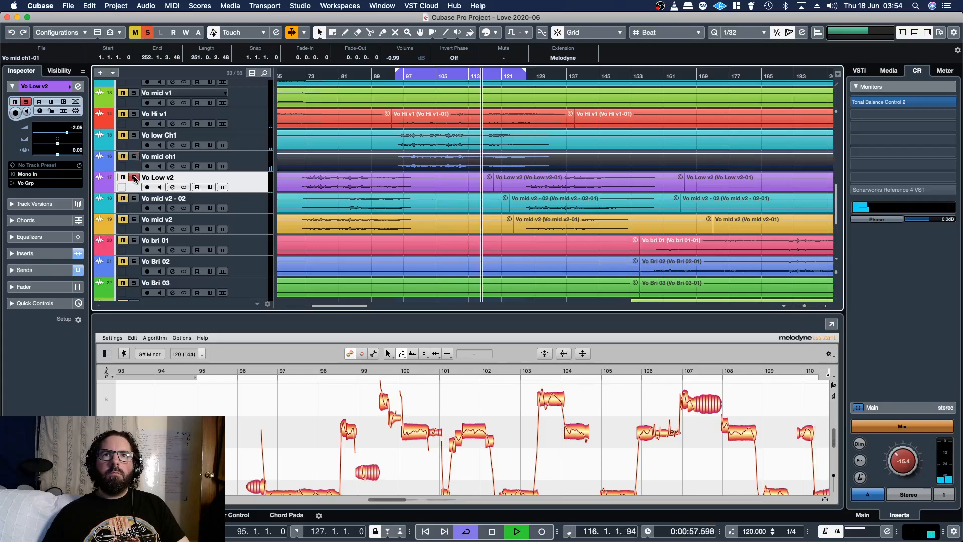
click(134, 177)
click(134, 115)
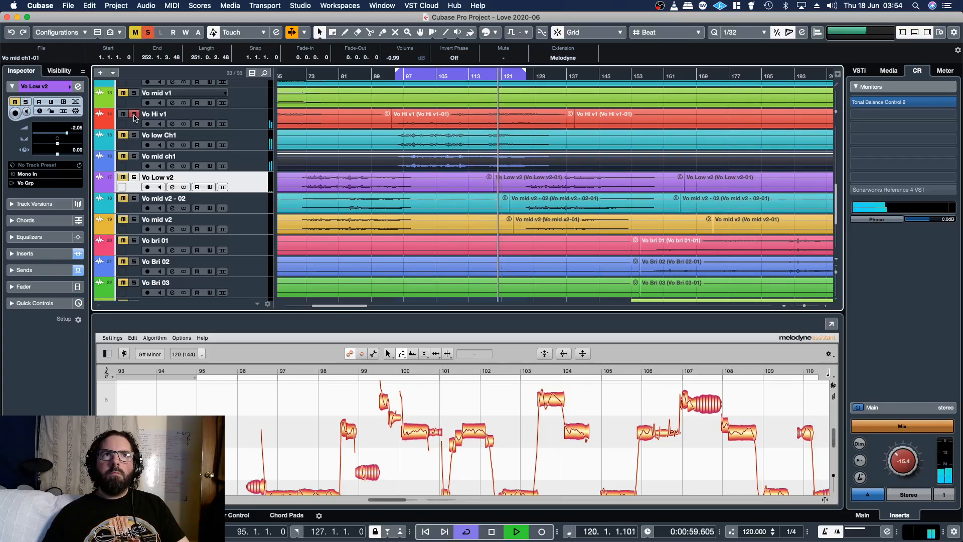
click(173, 124)
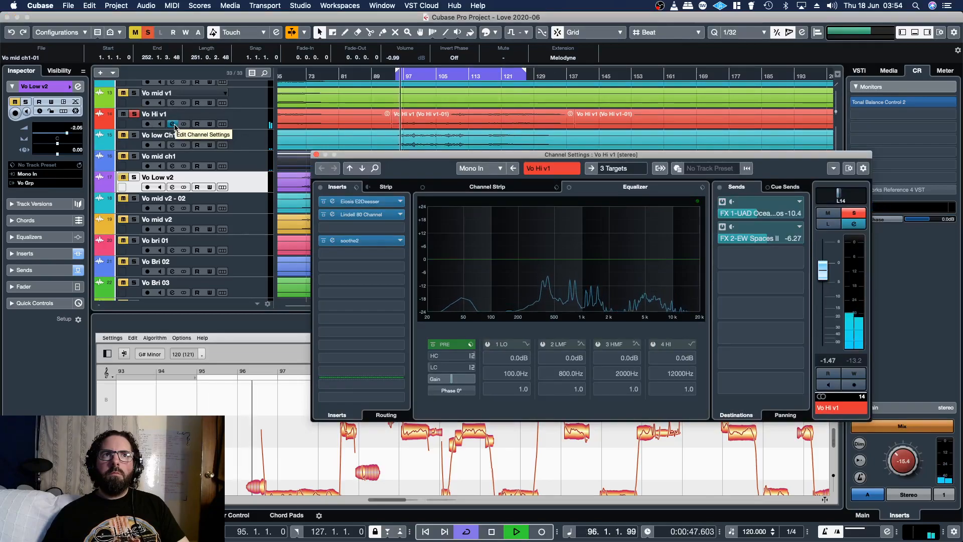
click(173, 124)
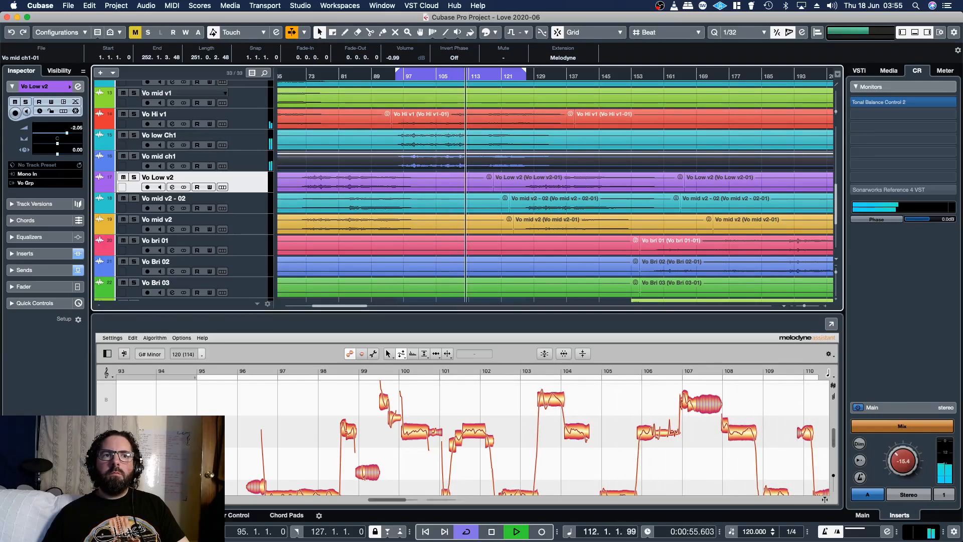
Step: Show the mixer, raise the output fader of Vo Hi v1's Lindell 80 Channel slightly, and close the plugin and channel settings windows
click(133, 515)
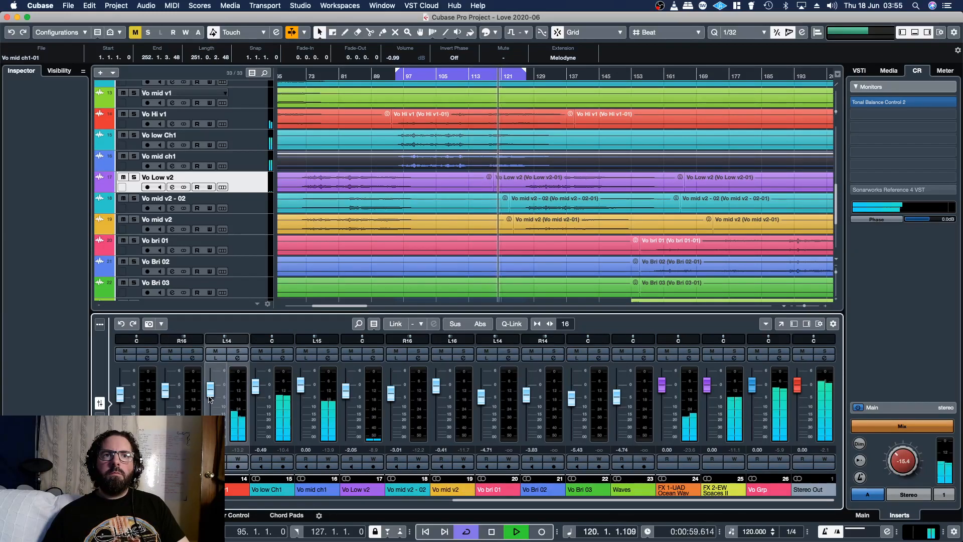
click(243, 359)
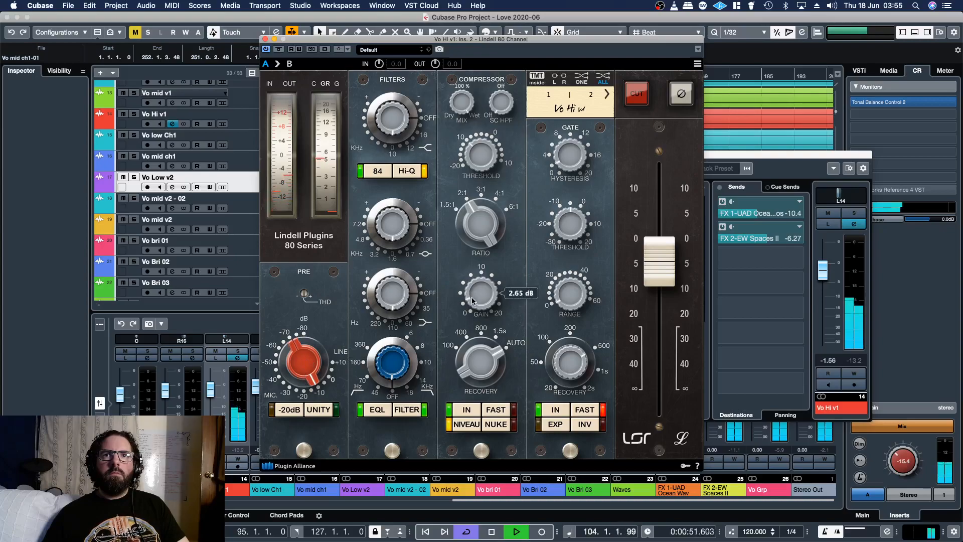
drag(667, 266, 667, 258)
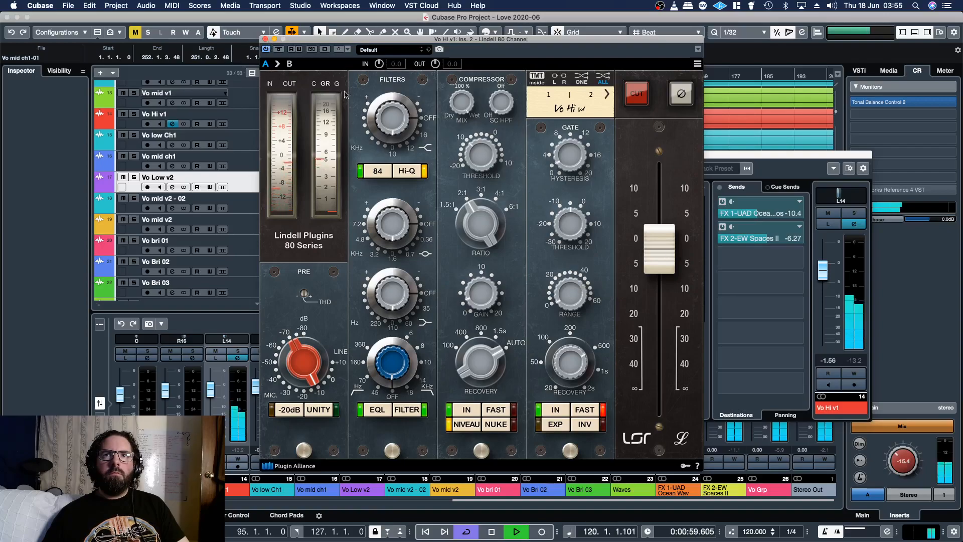
click(265, 39)
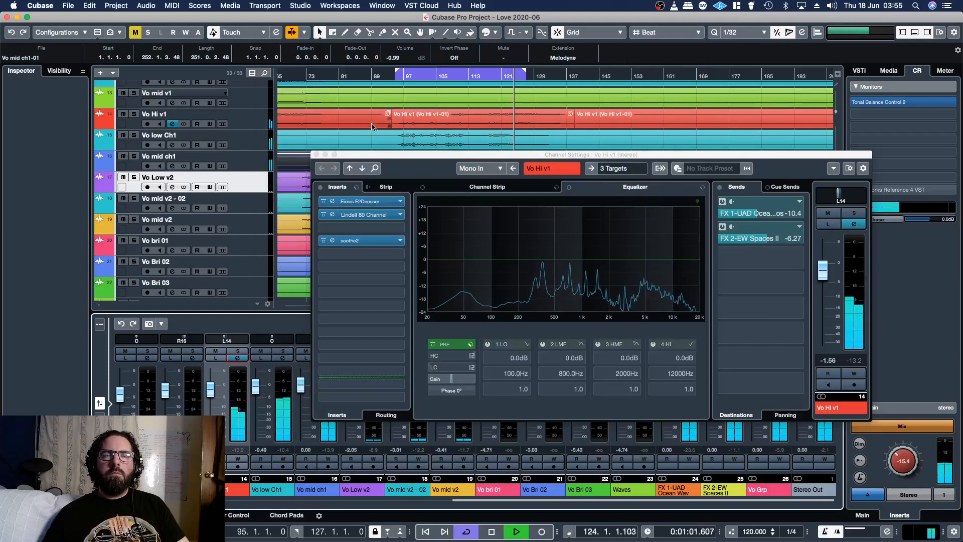
click(317, 155)
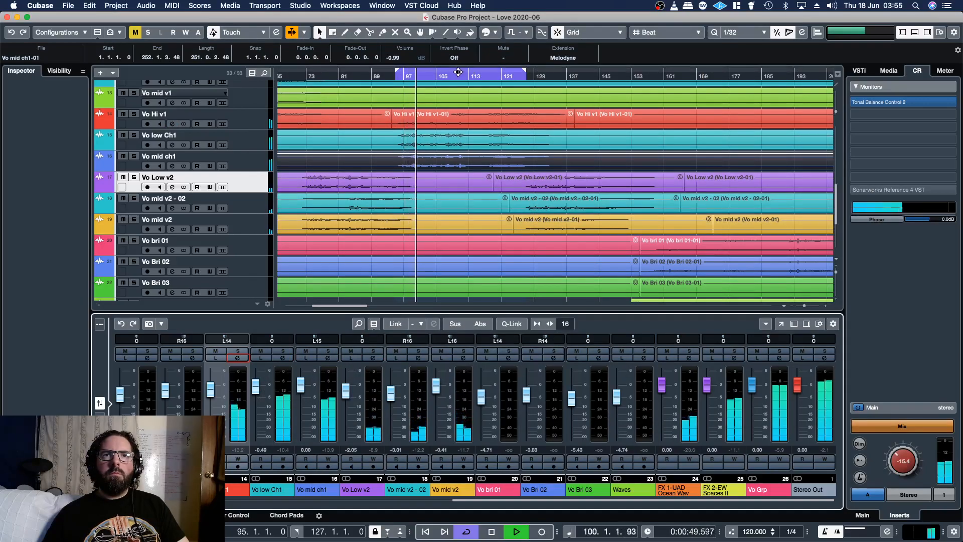
Step: Play from about bar 71 and set the levels of Vo Low v2, Vo mid v2 - 02 and Vo mid v2 to -1.75, -2.46 and -0.16 dB
click(302, 77)
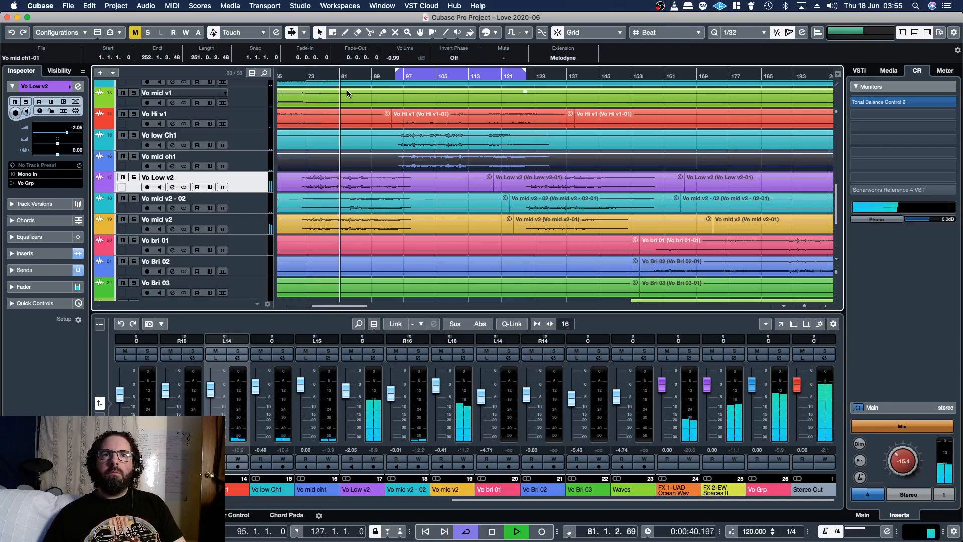
drag(346, 394, 439, 393)
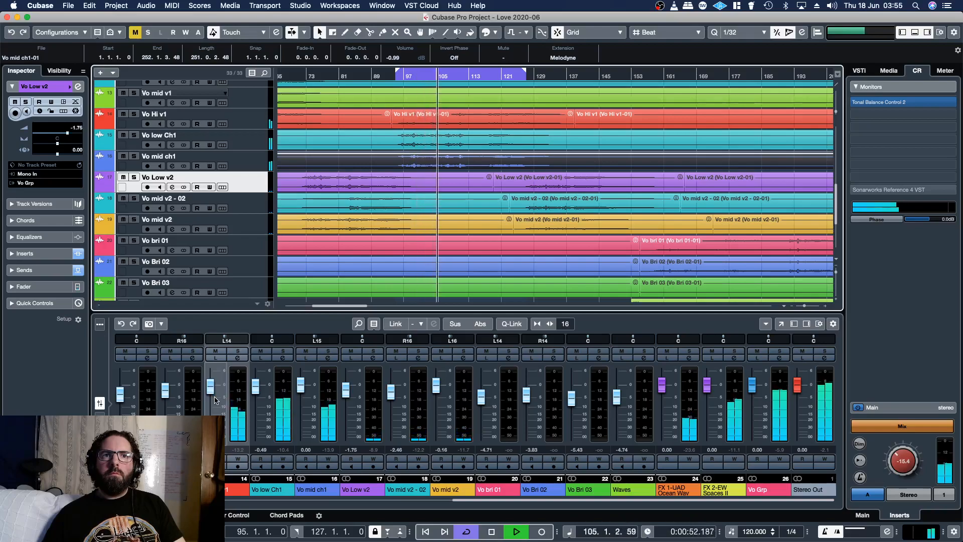
Step: Raise Vo Hi v1 slightly in the mixer and set Vo low Ch1 to -0.83 dB and Vo mid ch1 to -0.41 dB
scroll(215, 397, up, 1)
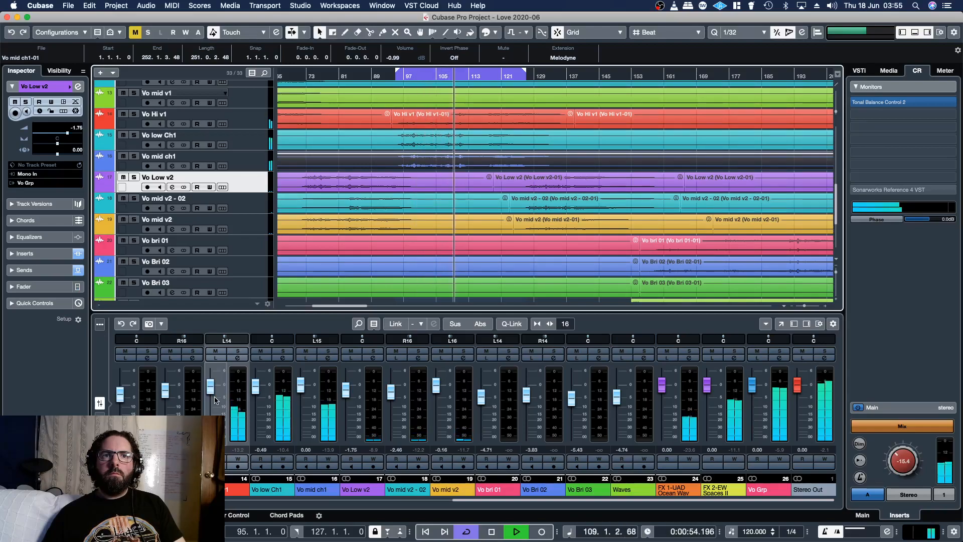
scroll(257, 390, down, 2)
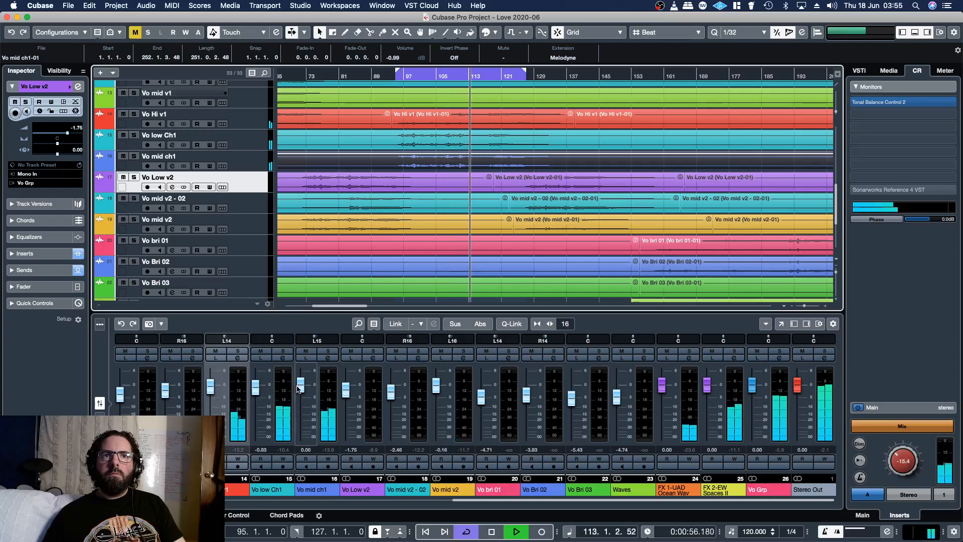
scroll(301, 389, down, 2)
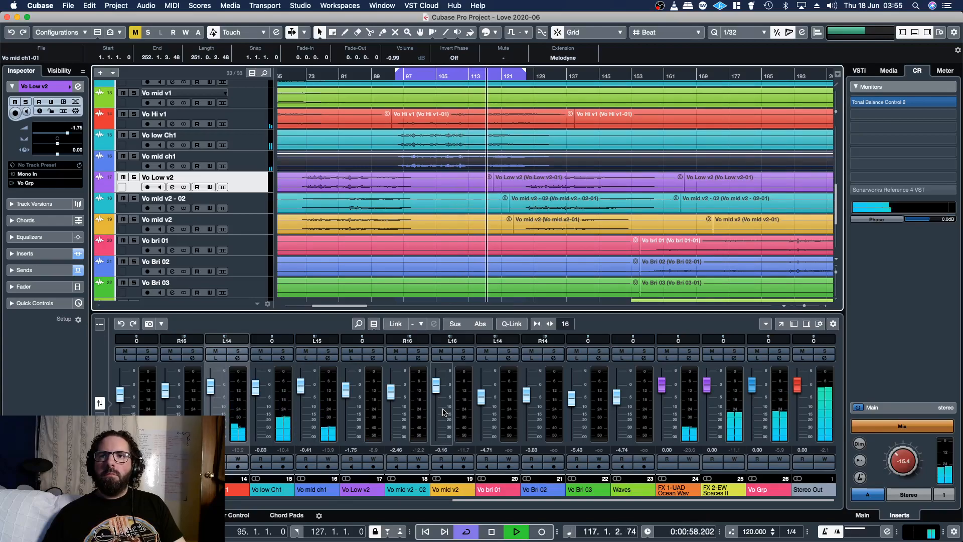
Step: Open the Vo Grp channel settings and switch off its bx_townhouse Buss Compressor insert
click(779, 357)
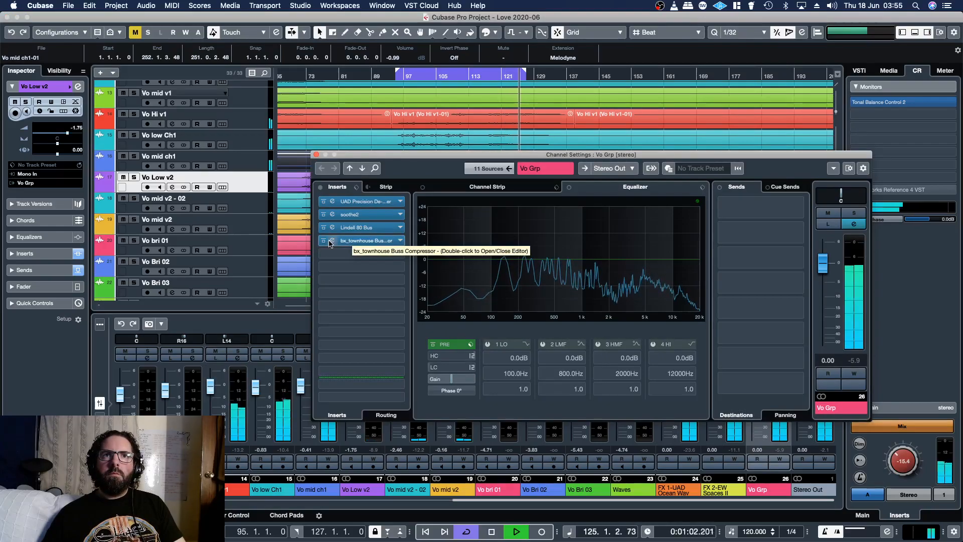
click(352, 245)
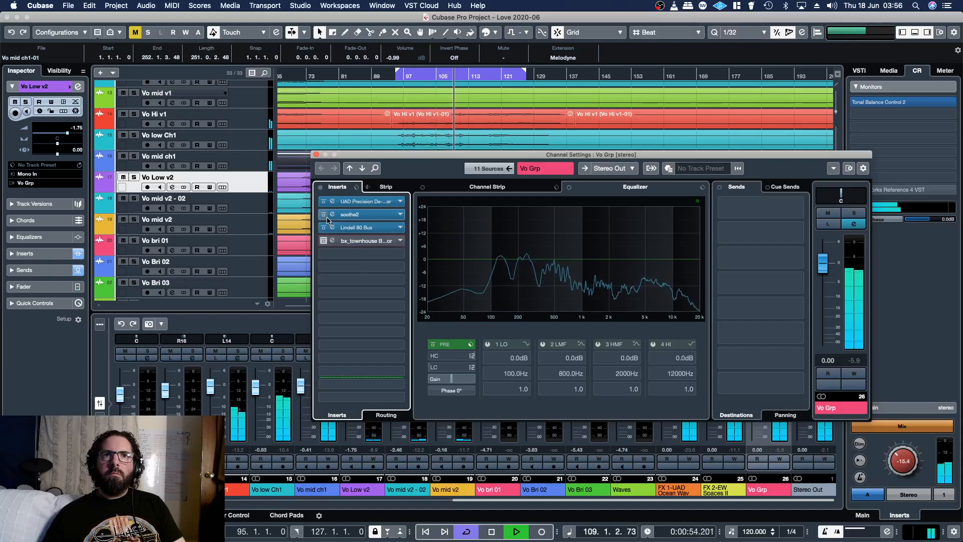
Step: Open soothe2 on the Vo Grp channel, set its depth to 0.6, and stop and resume playback to check the result
double_click(351, 215)
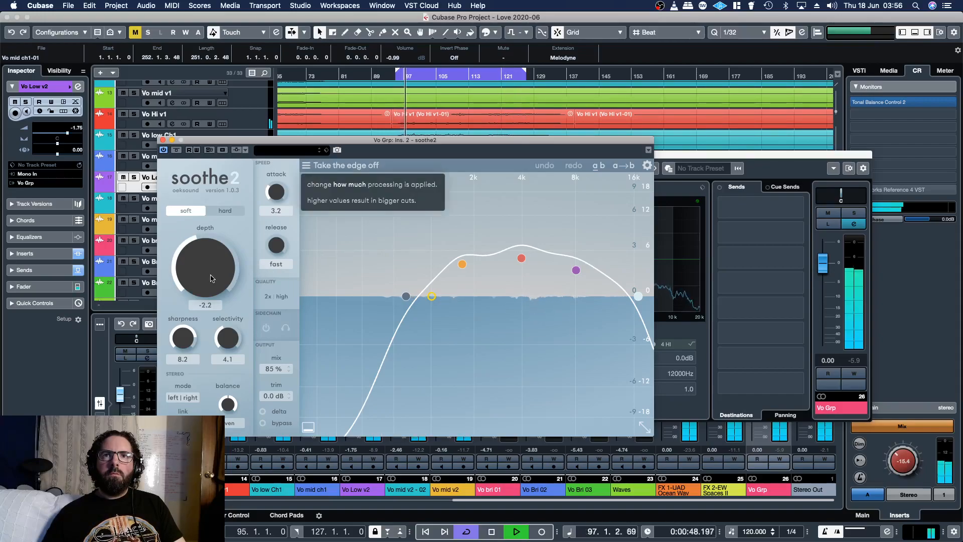
drag(211, 279, 211, 268)
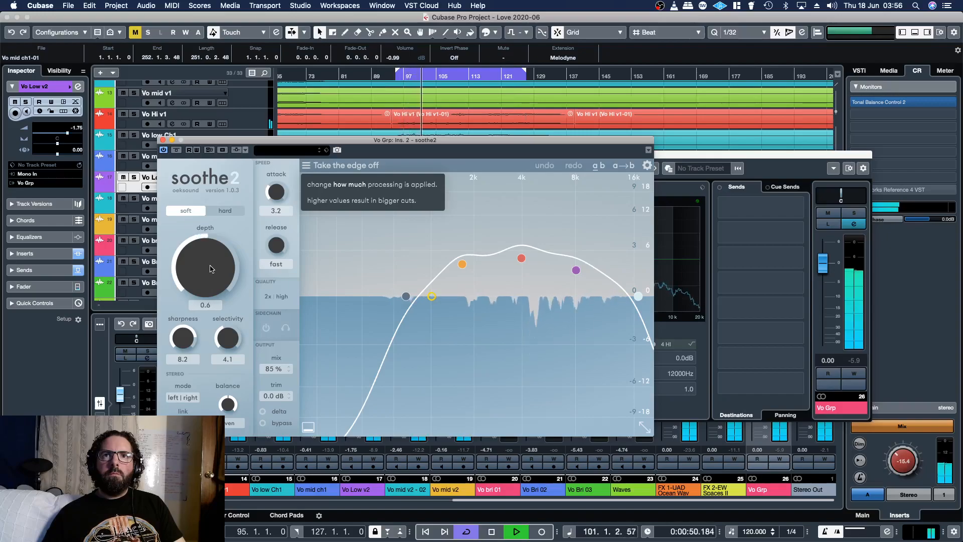
key(space)
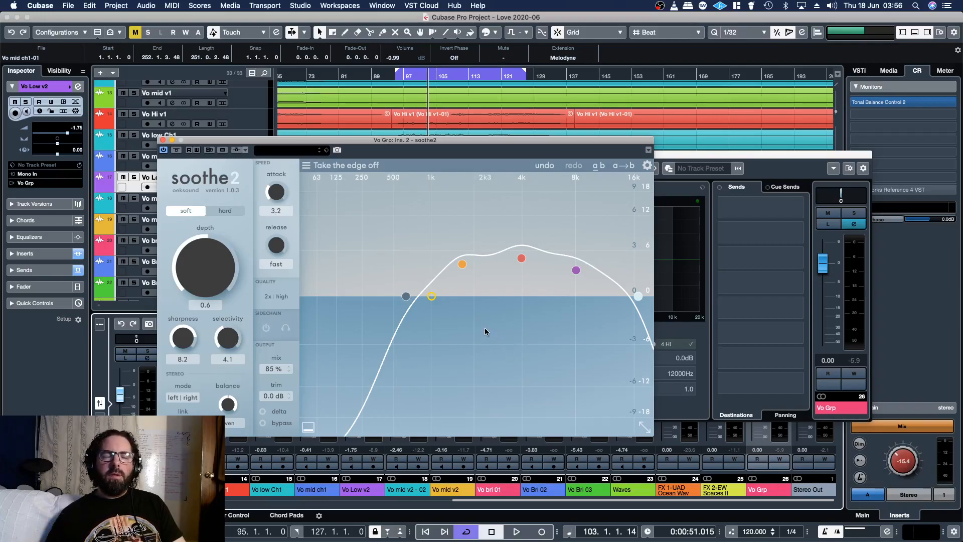
key(space)
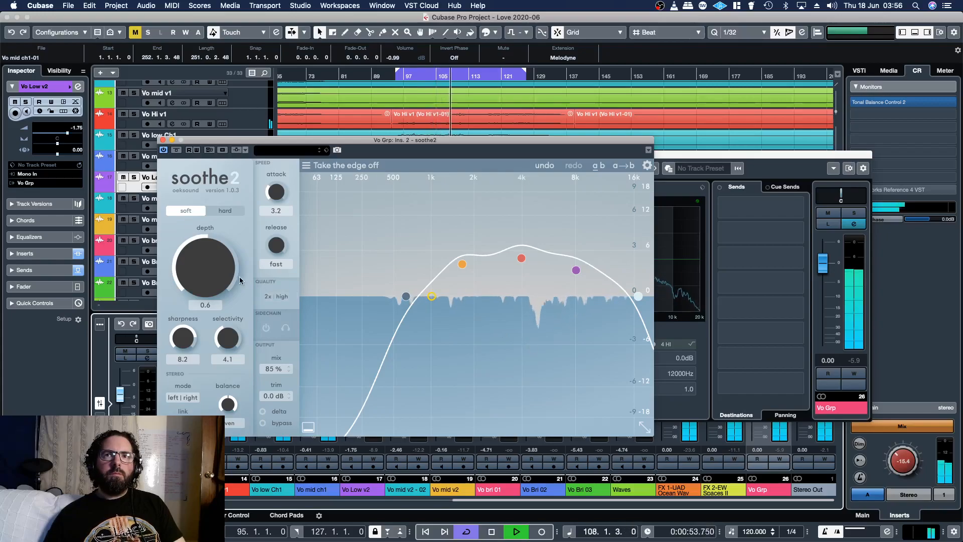
Step: Set the soothe2 depth on Vo Grp to -0.7 and solo the Vo Grp channel
drag(220, 269, 219, 274)
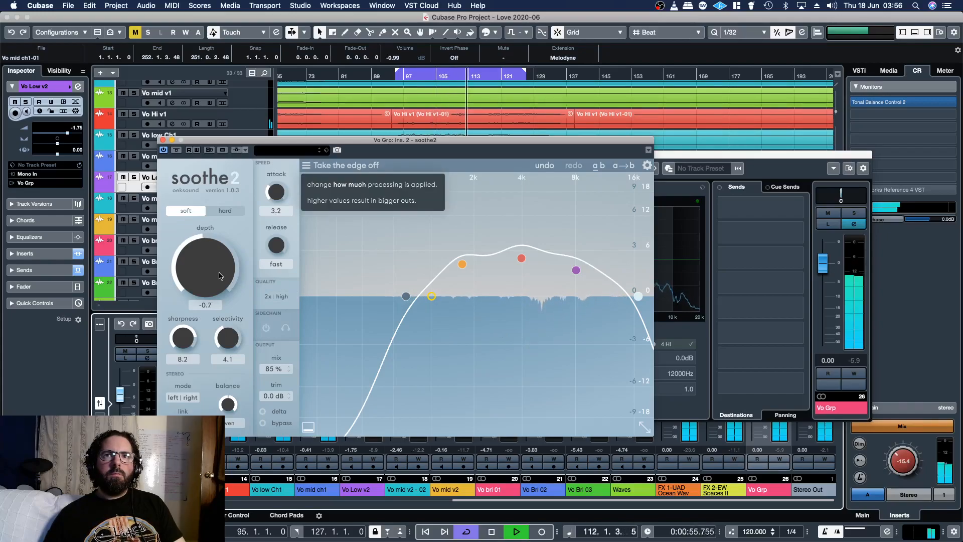
click(854, 213)
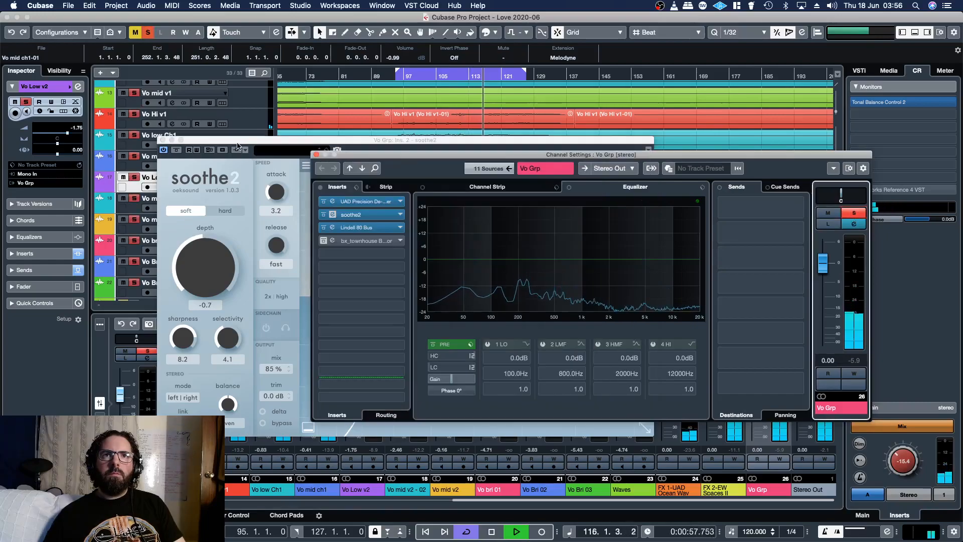
Step: Audition soothe2's delta signal on Vo Grp, compare it with the bypassed sound, and close the plug-in
click(273, 253)
click(263, 410)
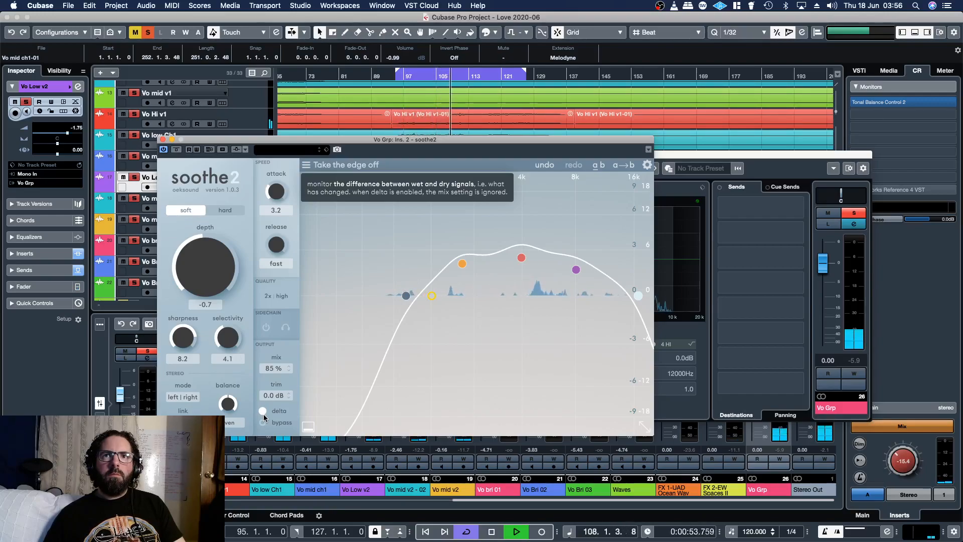
click(263, 413)
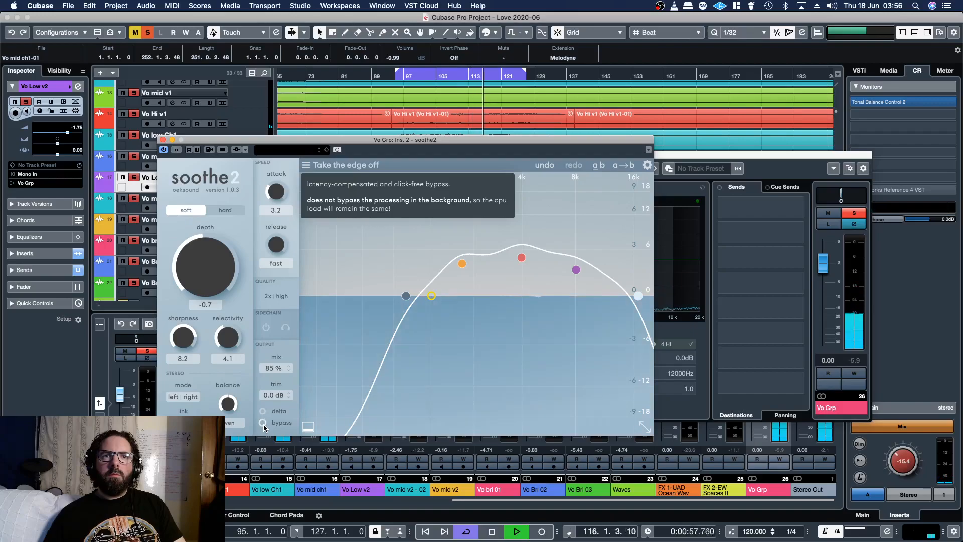
click(263, 423)
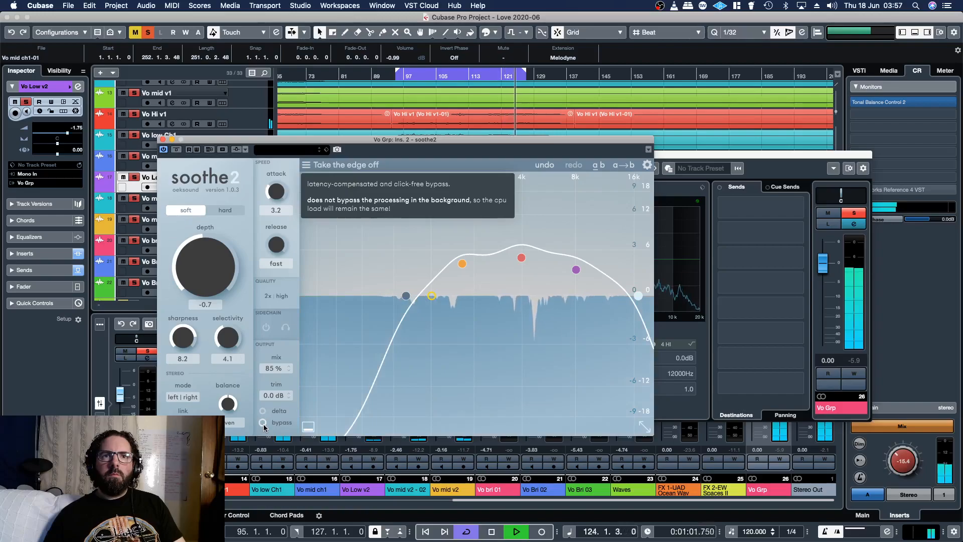
click(163, 143)
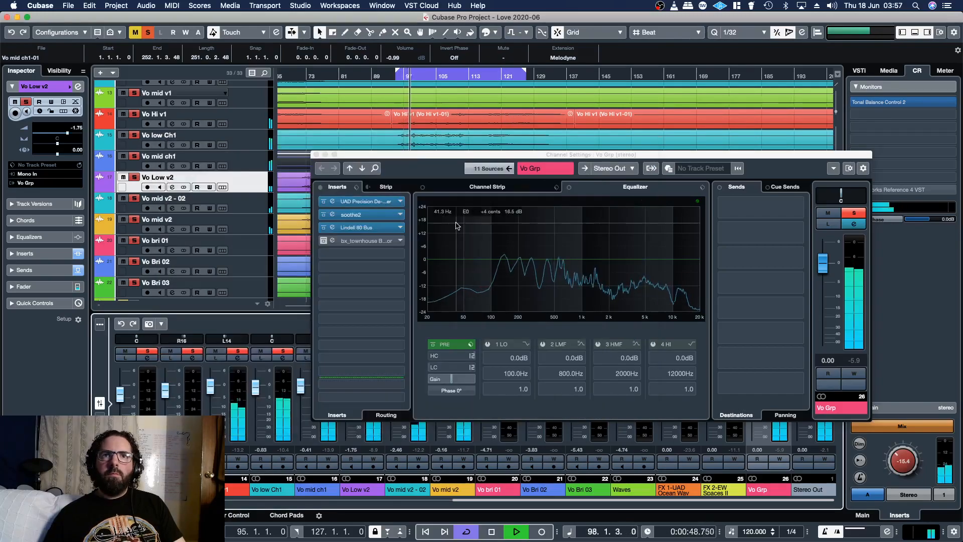
Step: Open the UAD Precision De-Esser on Vo Grp, set its threshold to -27.60 dB, and replay from the loop start
click(360, 201)
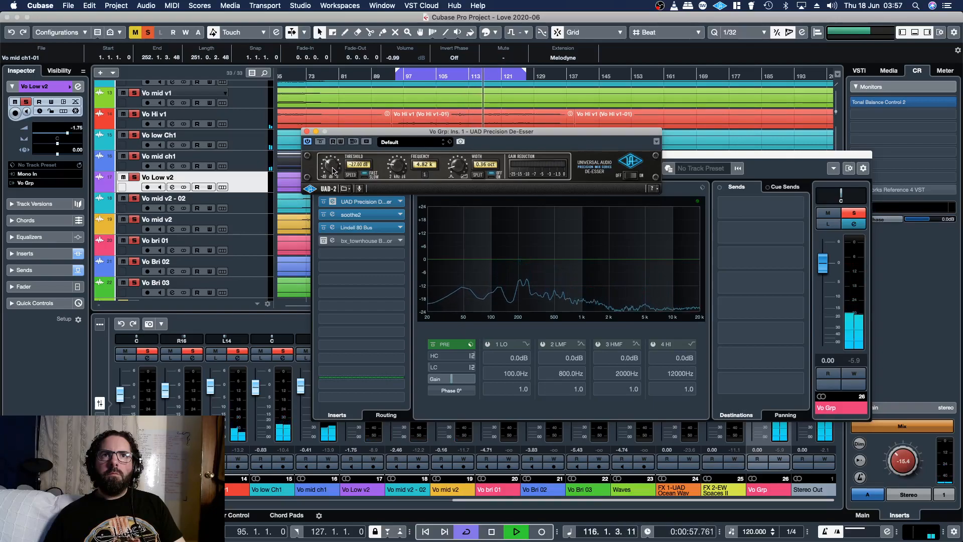
drag(333, 168, 333, 169)
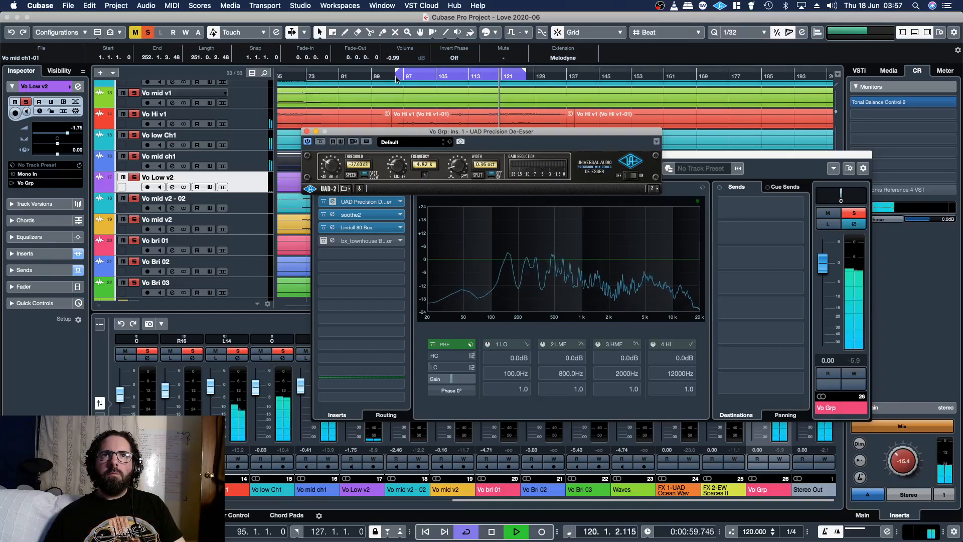
click(396, 78)
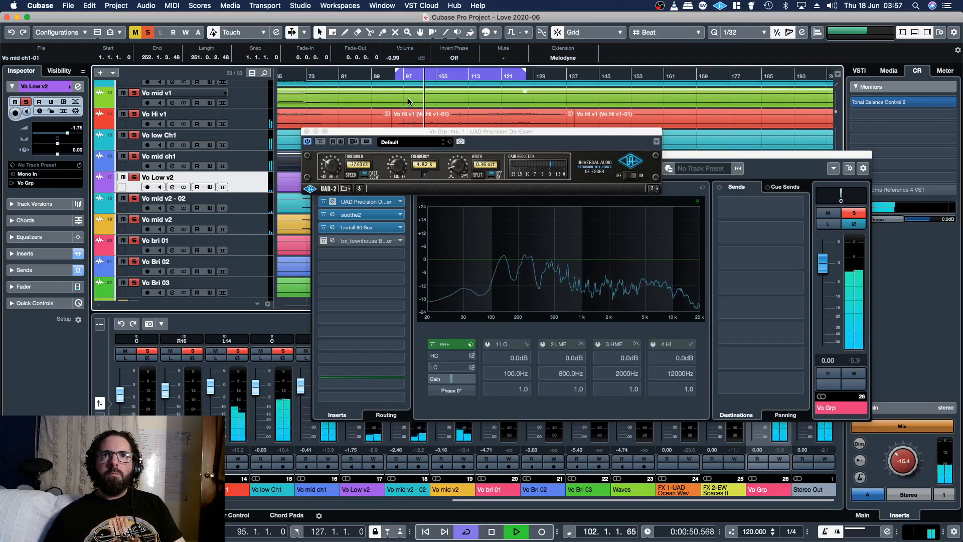
Step: Solo the de-esser's detection band and sweep its frequency to 5.52 kHz while the loop plays
click(398, 170)
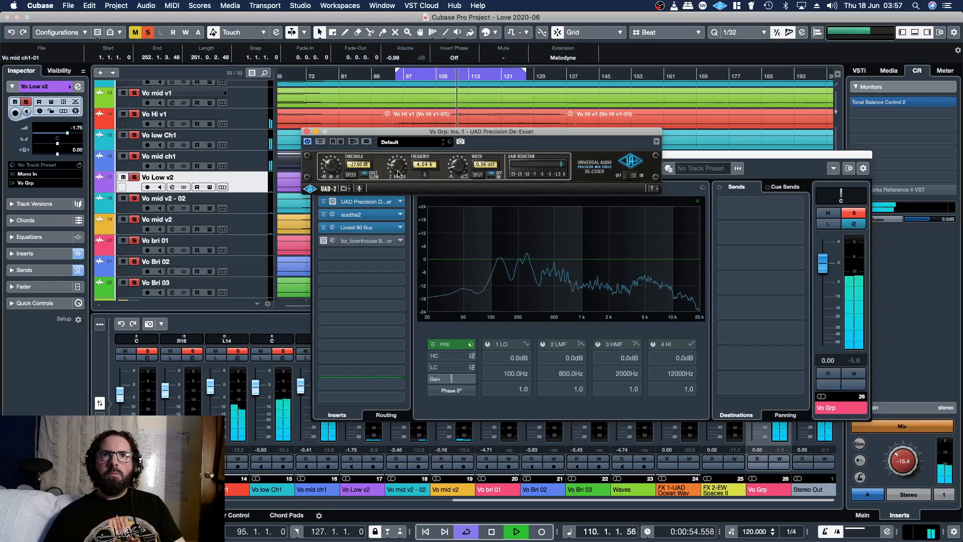
click(424, 174)
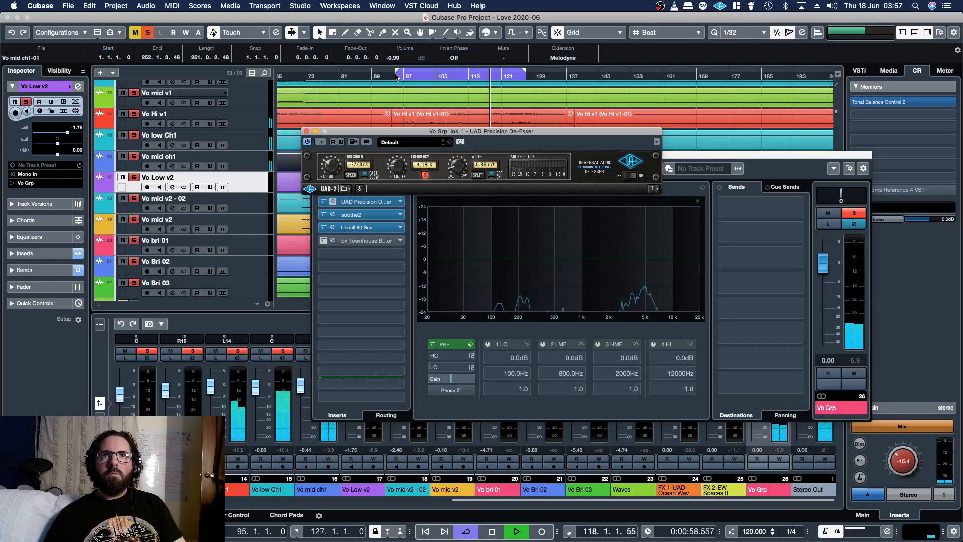
click(396, 76)
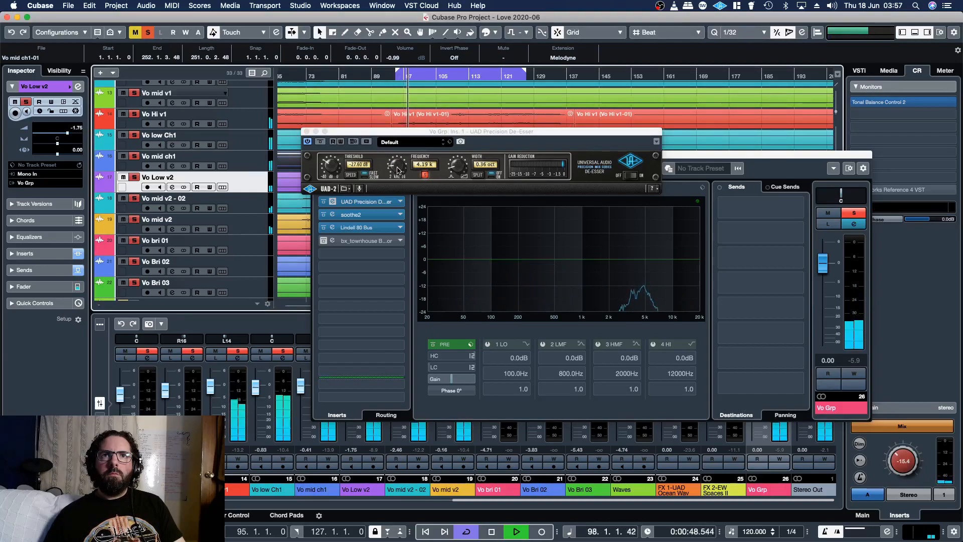
drag(399, 171, 399, 172)
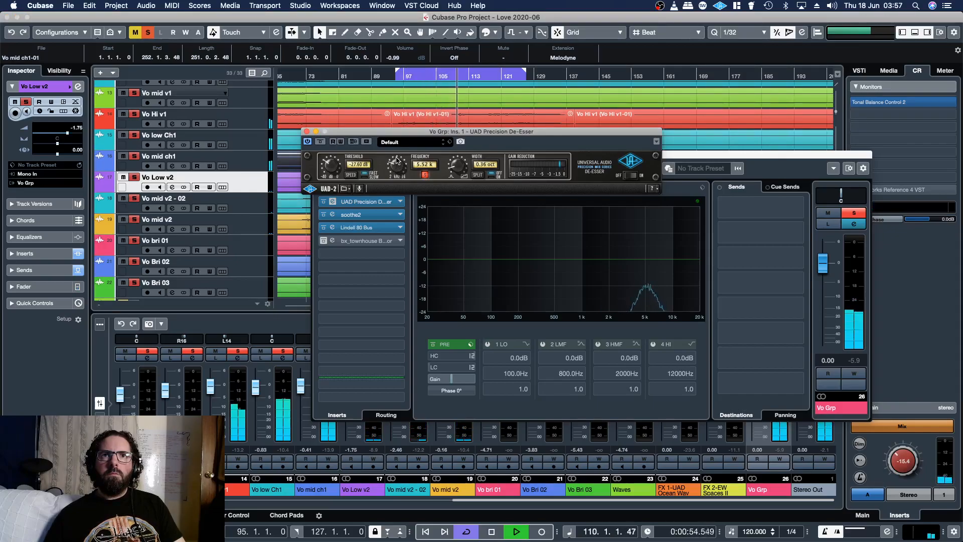
Step: Set the de-esser's threshold to -31.20 dB and width to 1.07 octaves, and switch off its band solo
drag(326, 169, 328, 177)
click(396, 77)
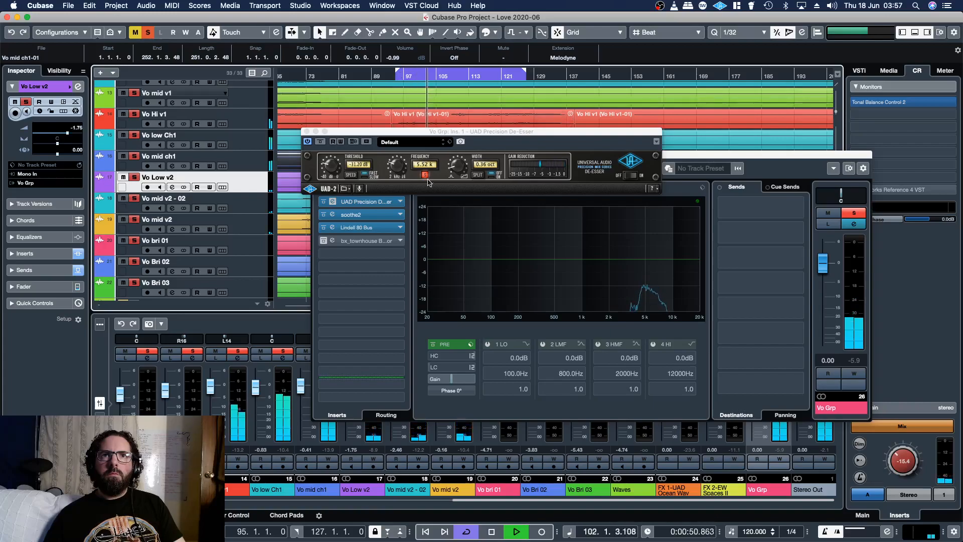
drag(455, 171, 455, 173)
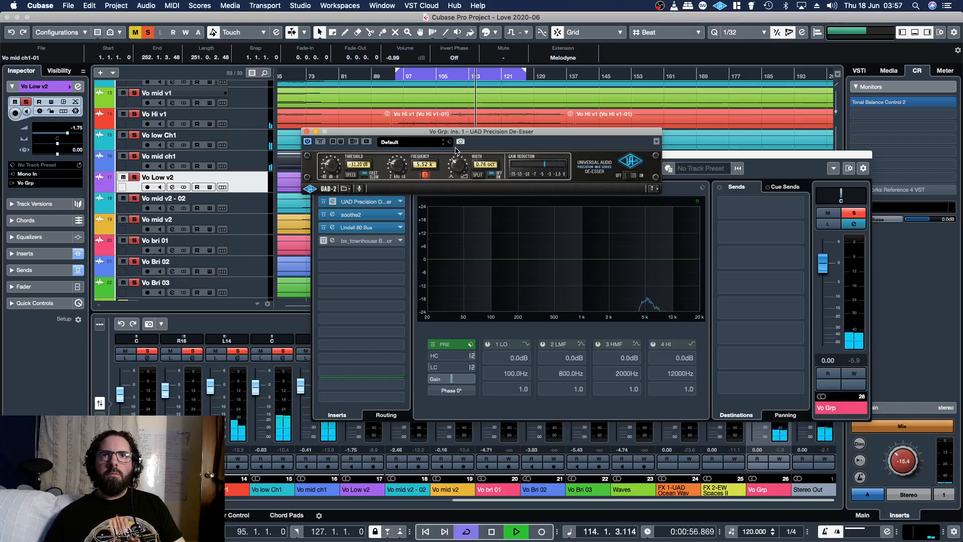
drag(455, 151, 441, 117)
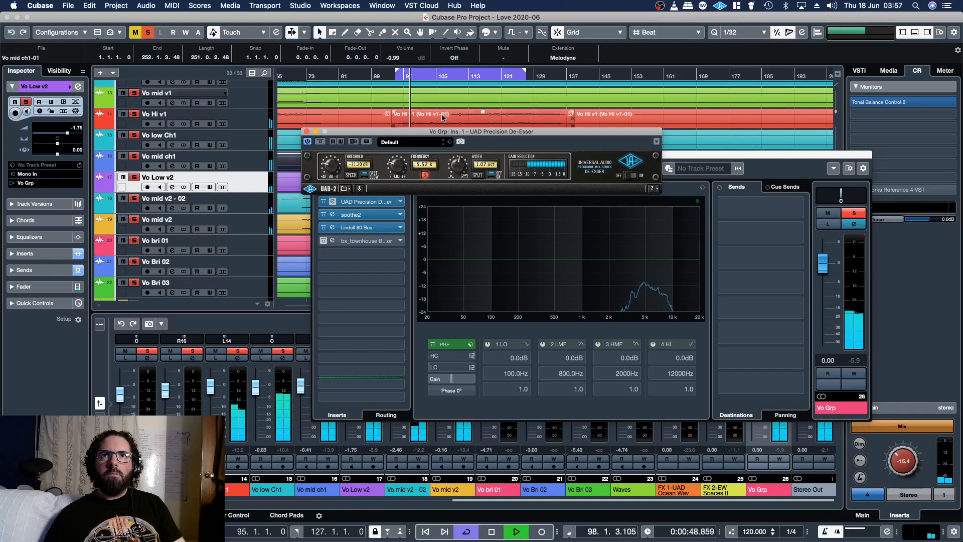
click(425, 175)
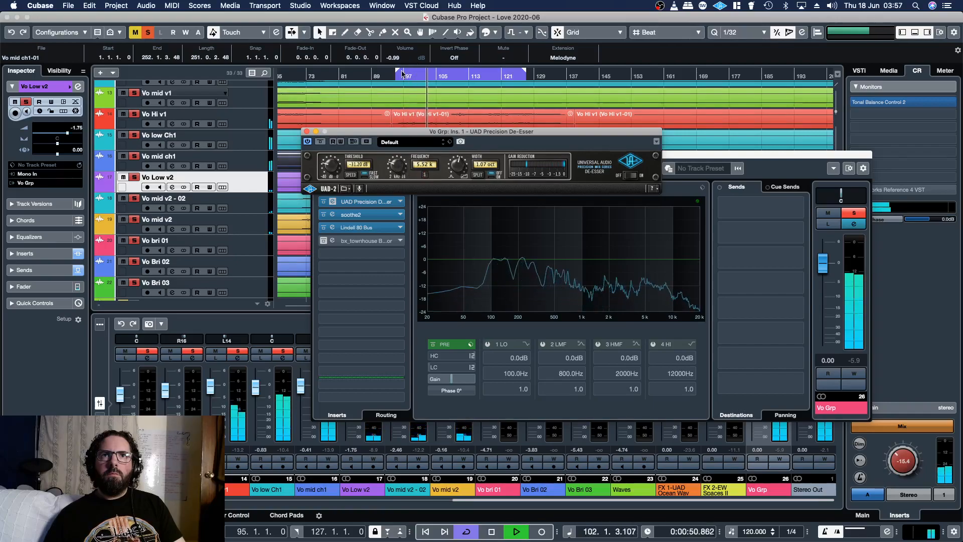
Step: Replay the loop, raise the de-esser's threshold slightly, check the result from the loop start, and close the plug-in
click(397, 77)
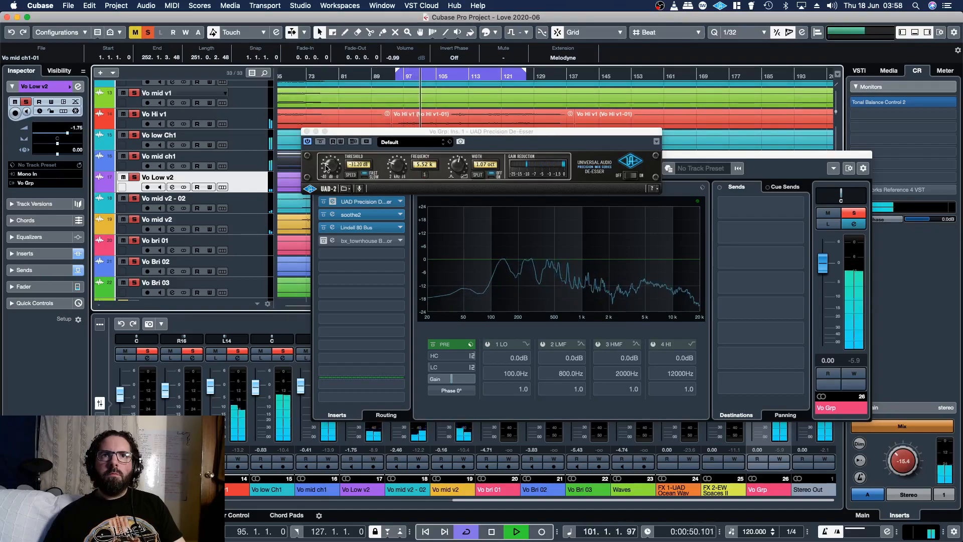
drag(326, 167, 330, 165)
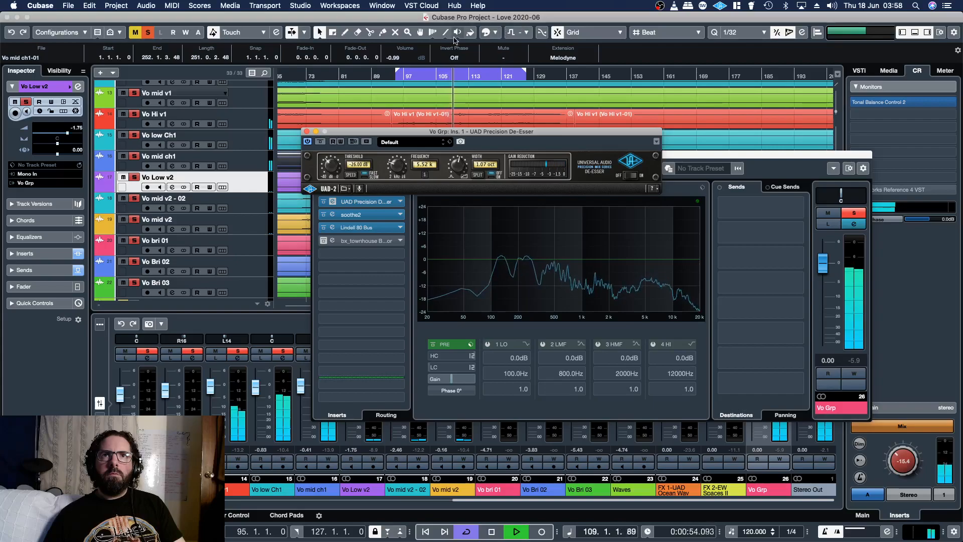
click(396, 79)
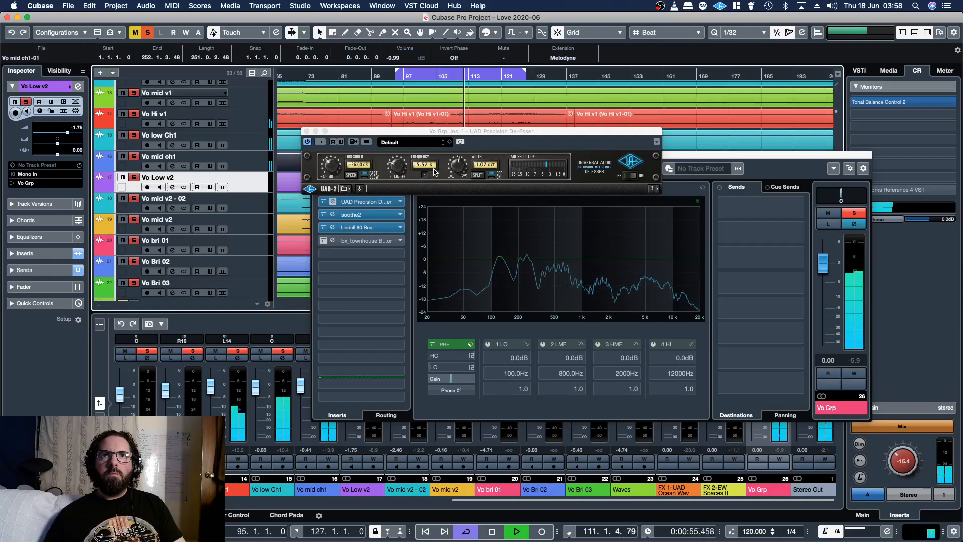
click(307, 132)
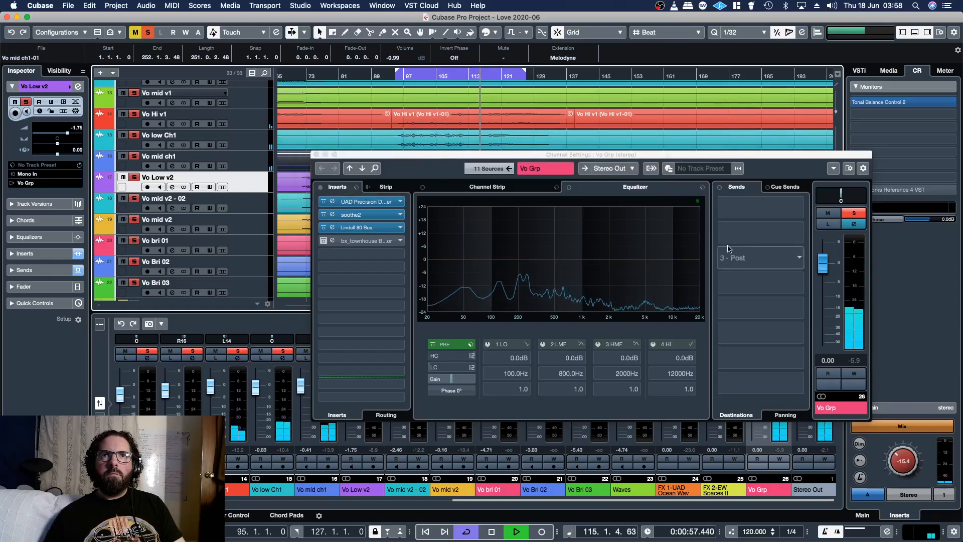
Step: Unsolo Vo Grp, close its channel settings, and stop playback after hearing the full mix
click(853, 213)
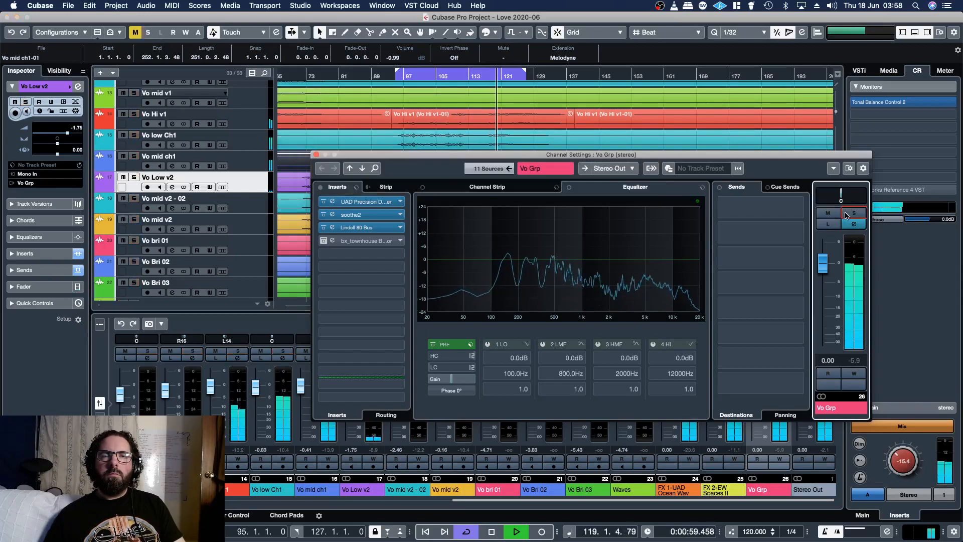
click(316, 155)
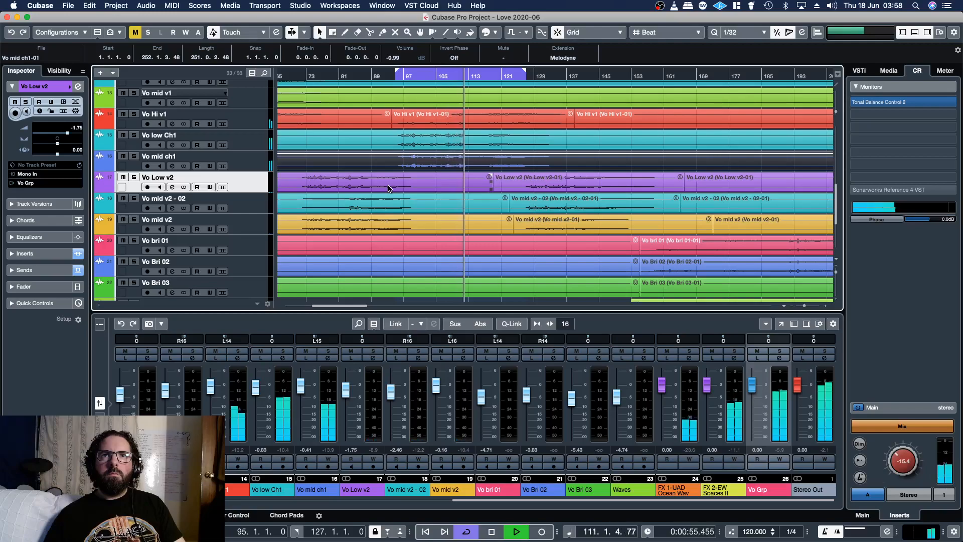
key(space)
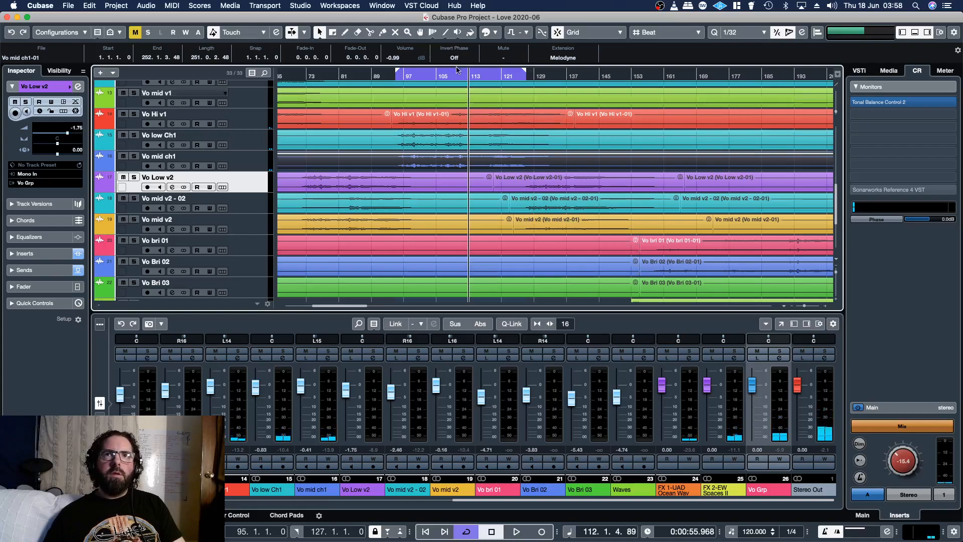
Step: Move the loop range to bars 127–159 and play from its start
drag(457, 70, 574, 86)
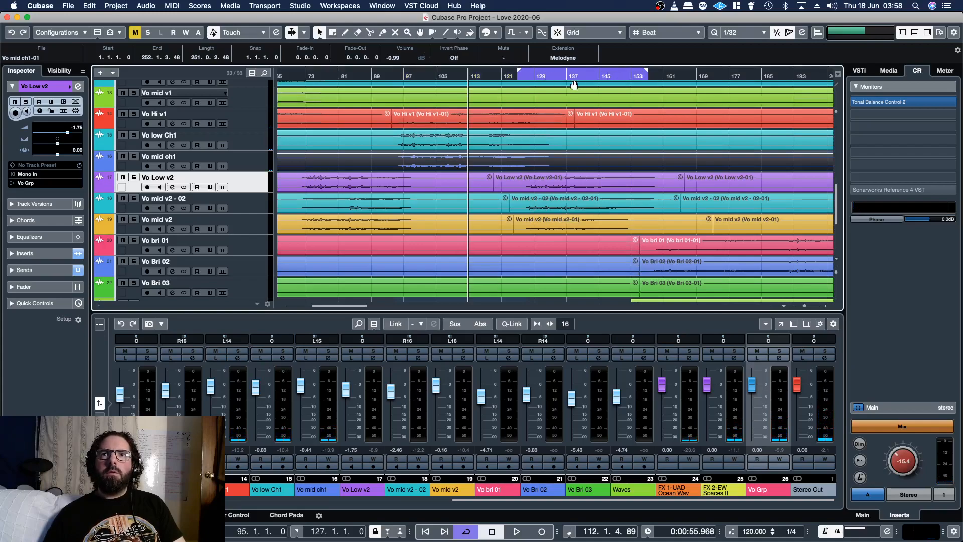
click(518, 79)
key(space)
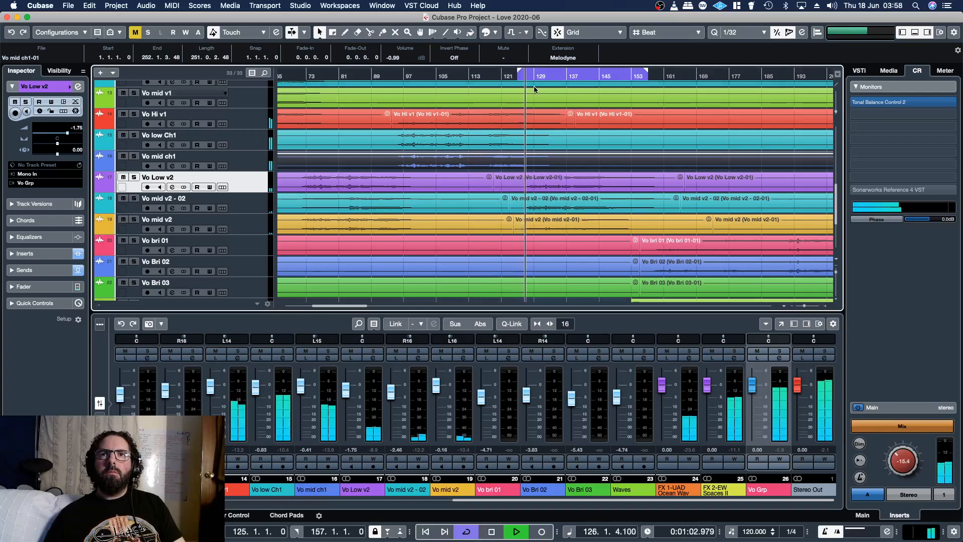
drag(519, 76, 526, 78)
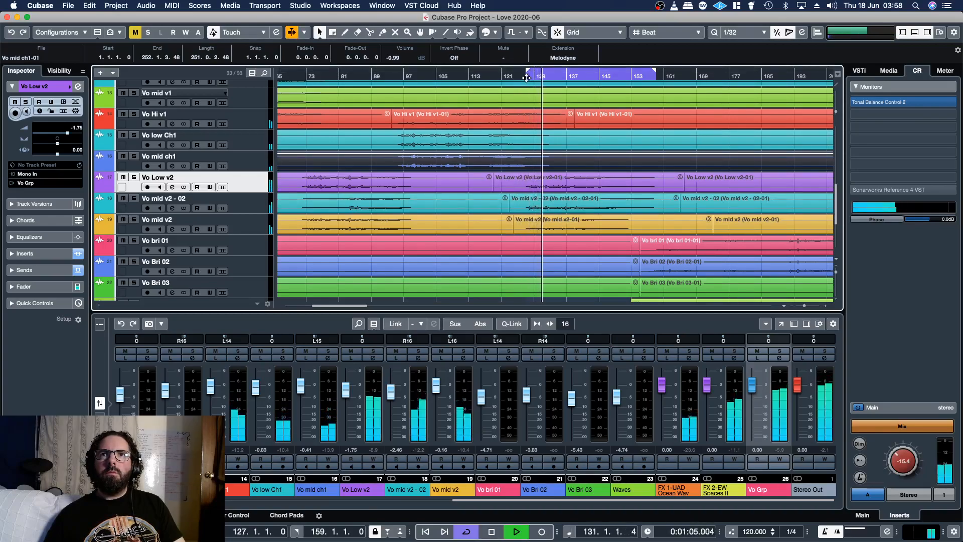
click(527, 78)
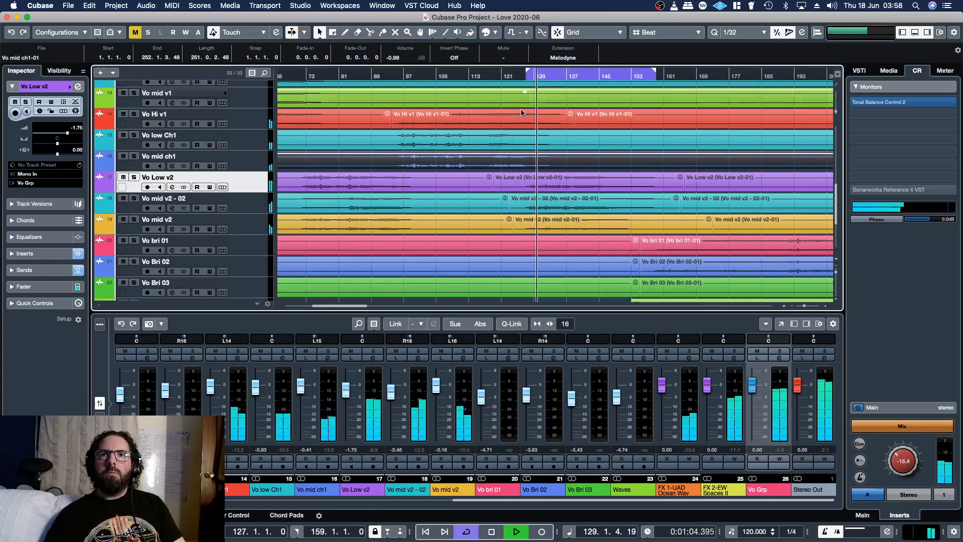
Step: Check the channel settings of Vo Low v2, Vo mid v2 - 02 and Vo mid v2 in turn, closing each one
click(172, 187)
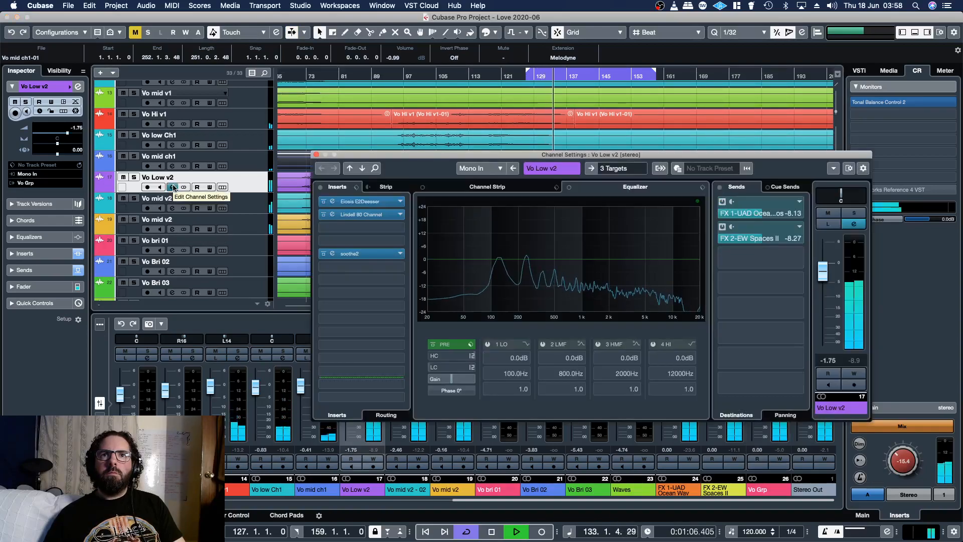
click(172, 188)
click(172, 209)
click(172, 209)
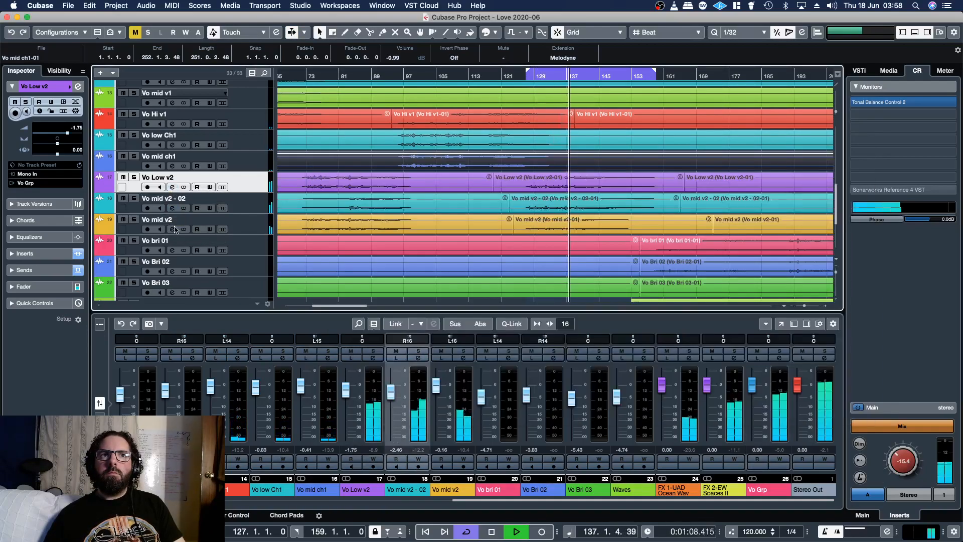
click(172, 230)
click(172, 230)
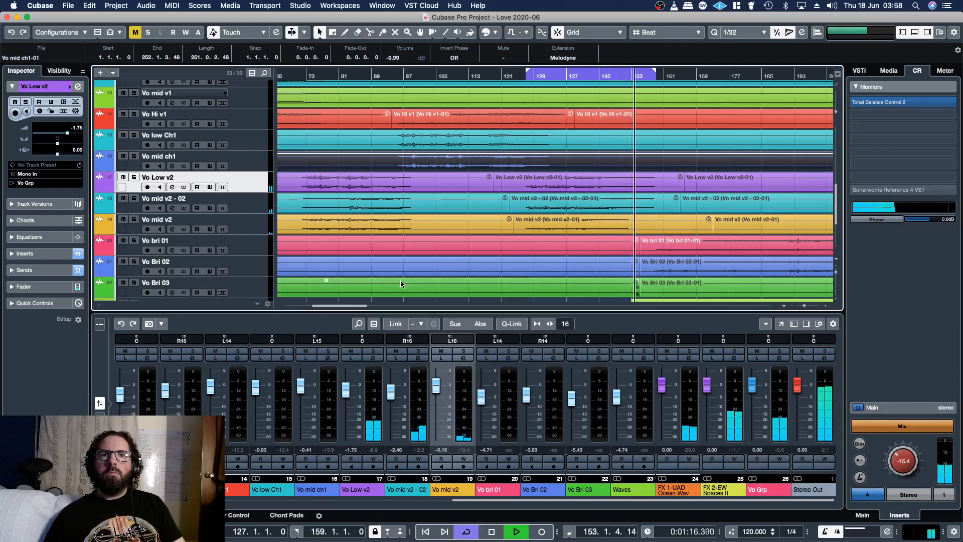
Step: Move the loop range to bars 159–191 and play from its start
drag(348, 305, 365, 305)
drag(412, 76, 537, 79)
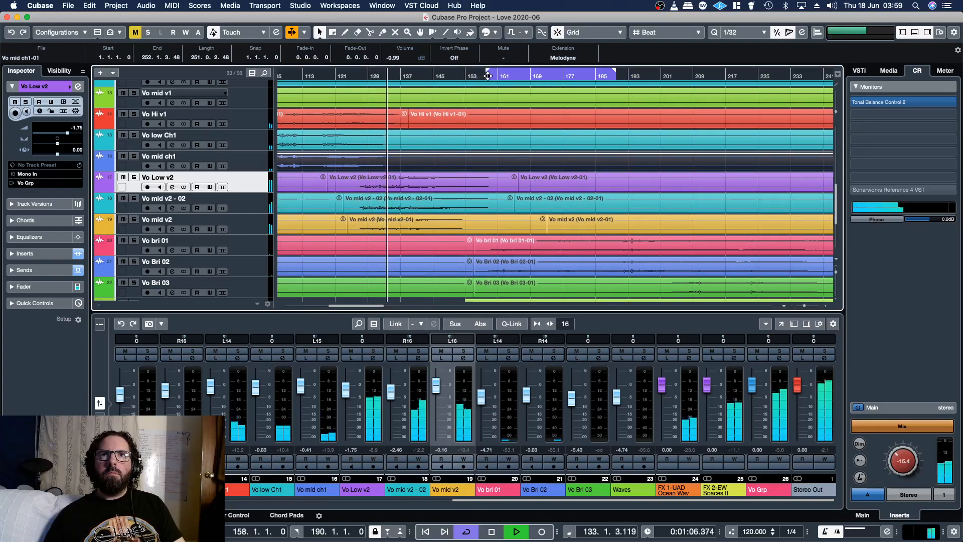
click(488, 75)
click(487, 76)
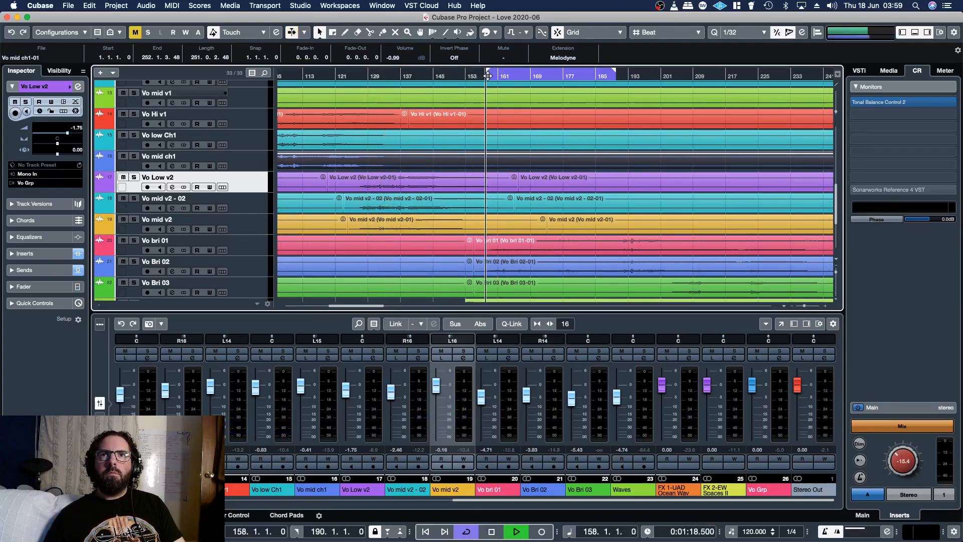
drag(495, 73, 498, 74)
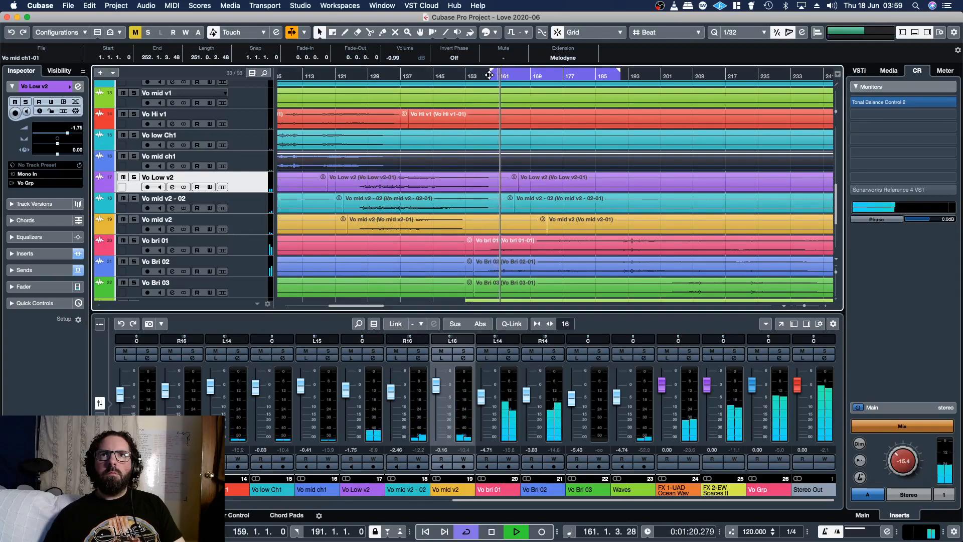
click(489, 76)
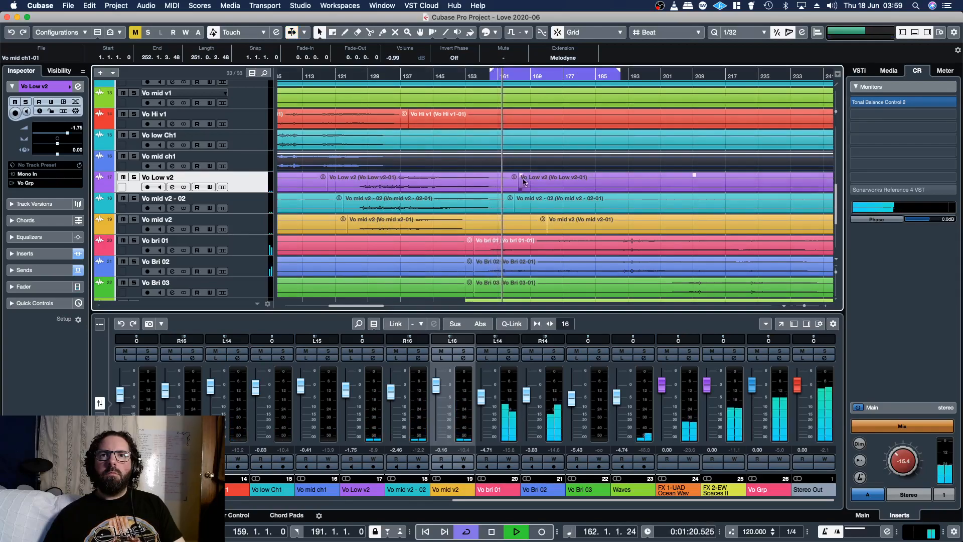
Step: Open the channel settings of Vo bri 01 and add soothe2 in insert slot 6
scroll(546, 197, down, 3)
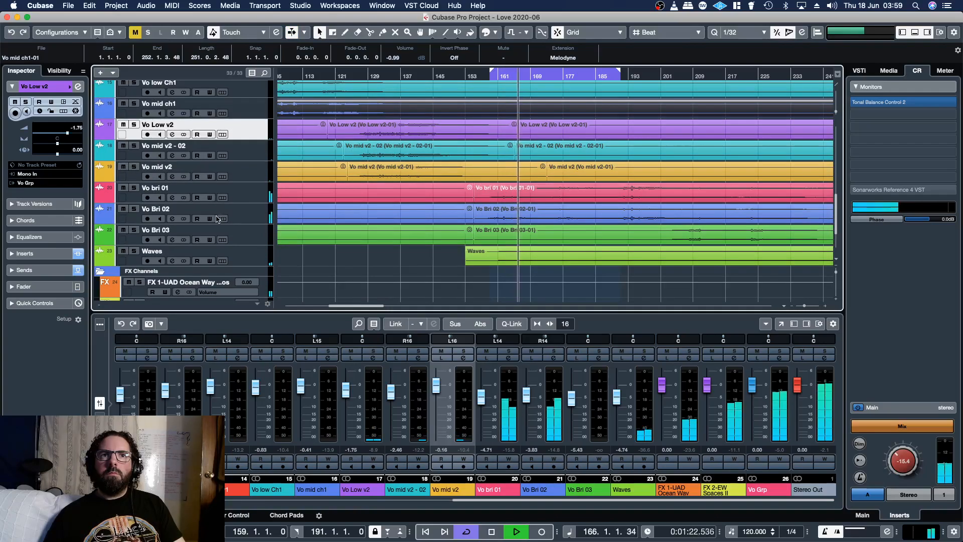
click(172, 198)
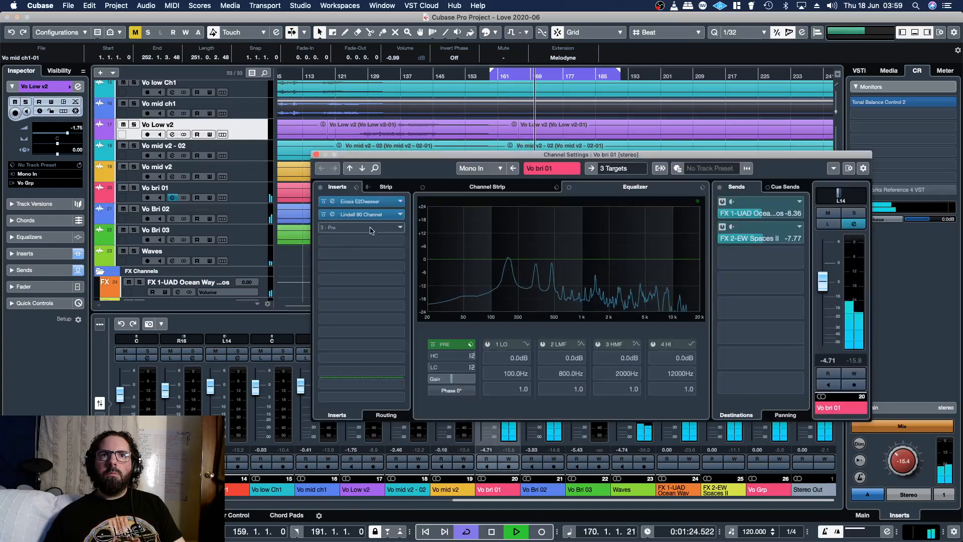
click(362, 268)
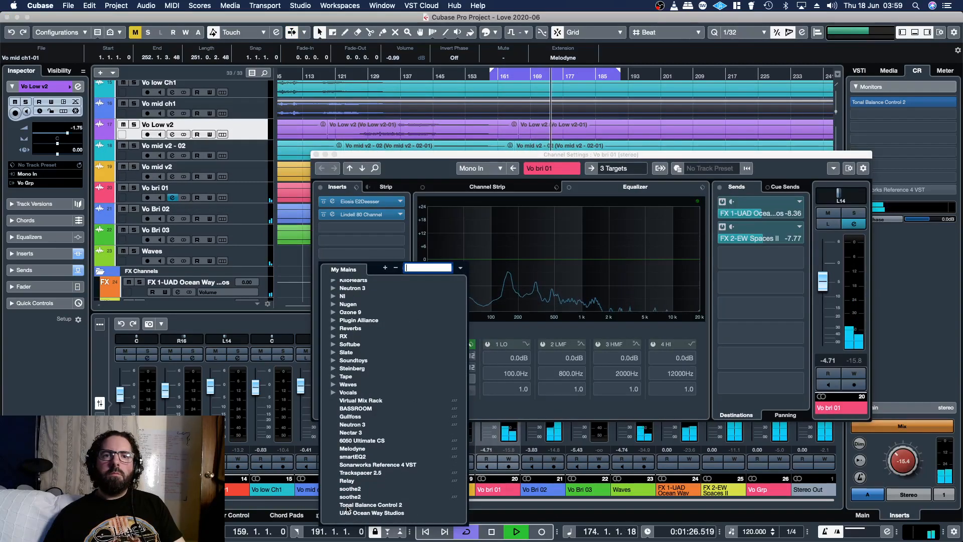
click(454, 488)
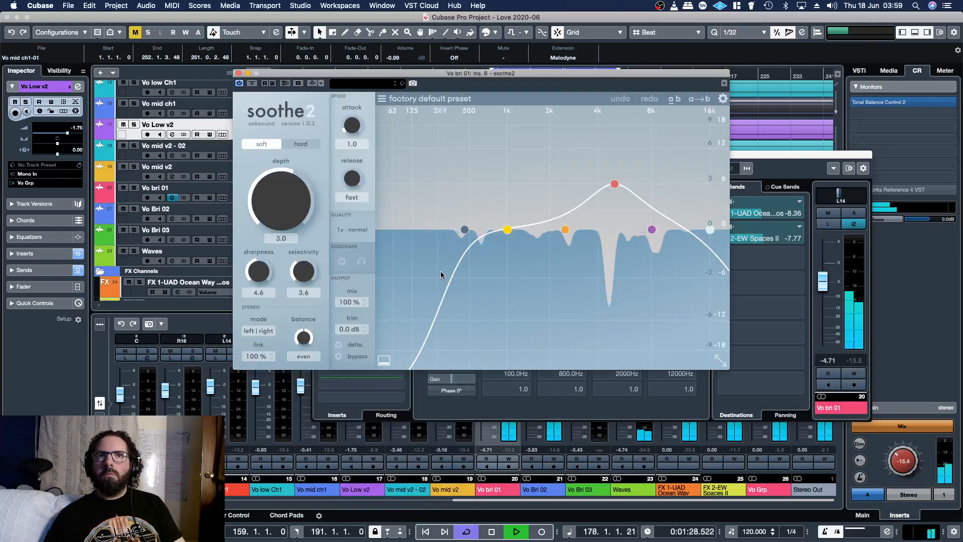
Step: Load the "Vocal start" preset from the Vocals presets into the Vo bri 01 soothe2
click(415, 99)
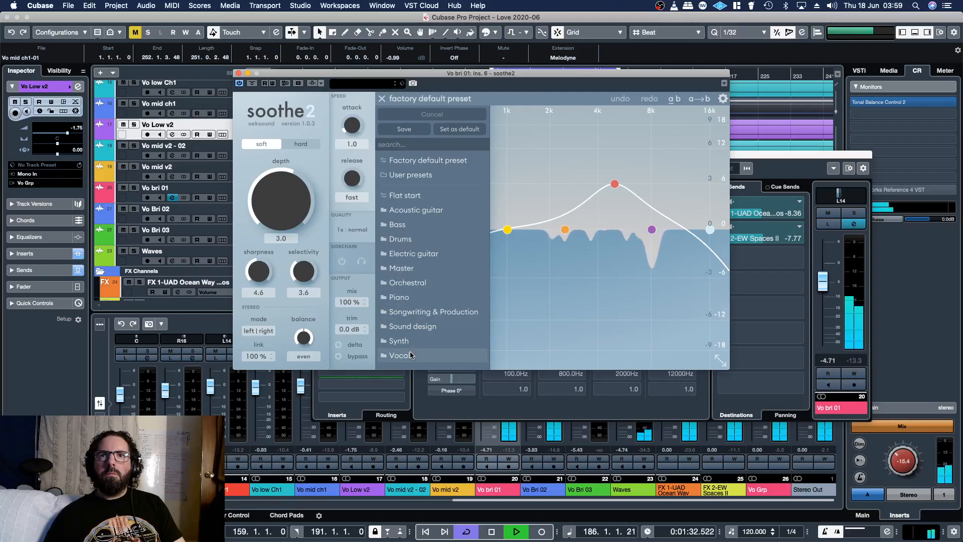
mouse_move(410, 355)
click(524, 304)
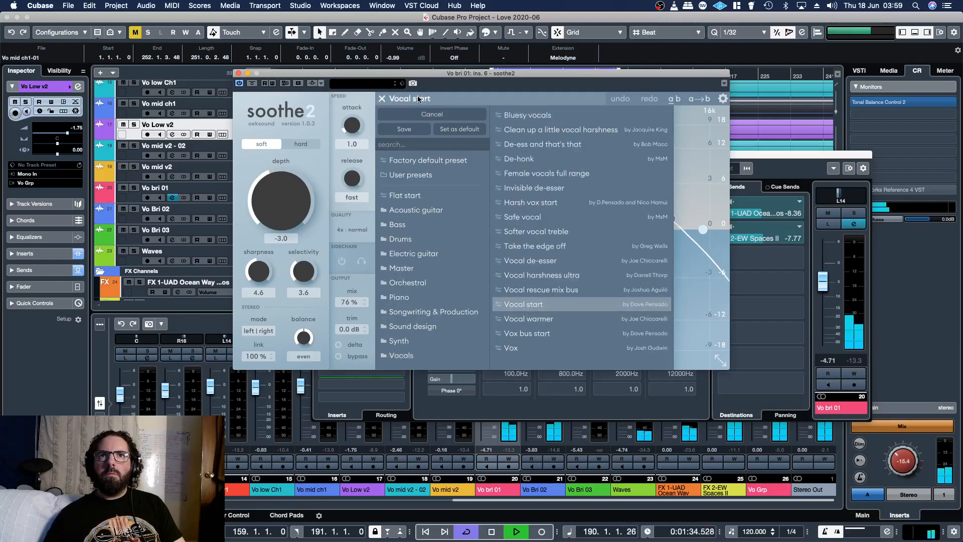
click(419, 98)
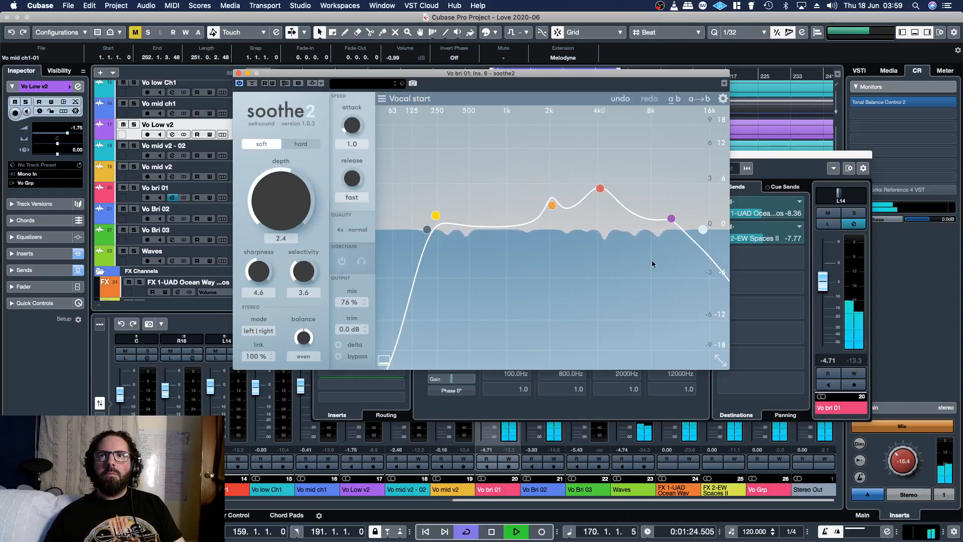
Step: Solo Vo bri 01 and listen to what soothe2 removes using its delta mode, switching delta off again
click(853, 213)
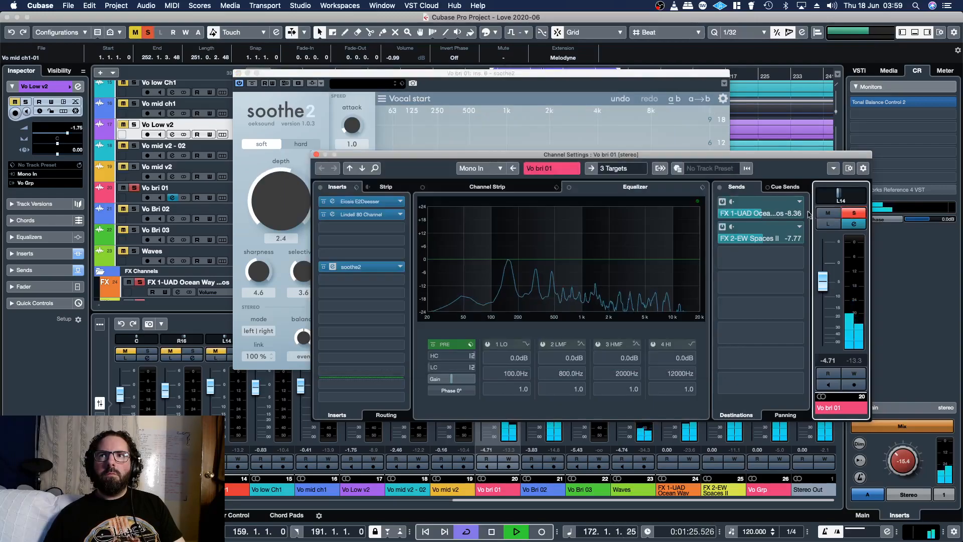
click(320, 117)
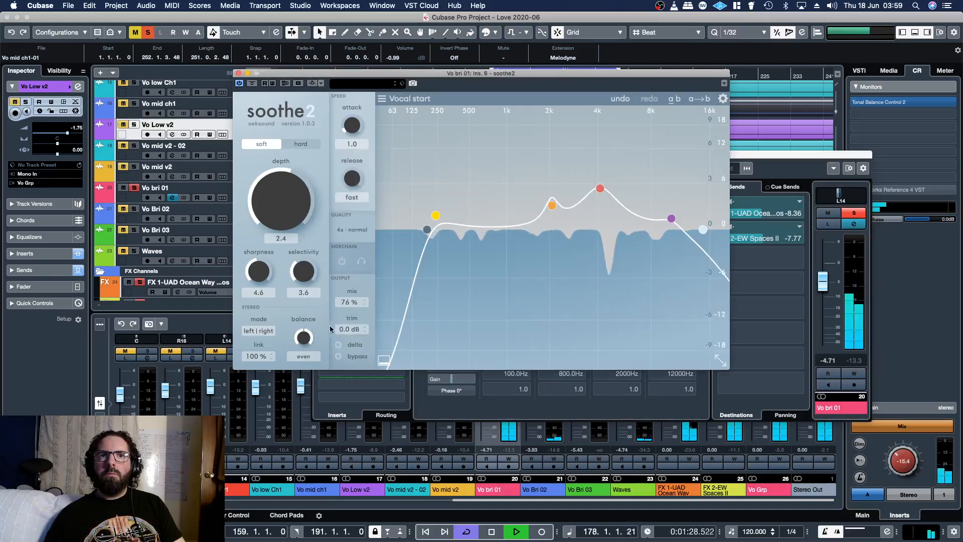
click(339, 345)
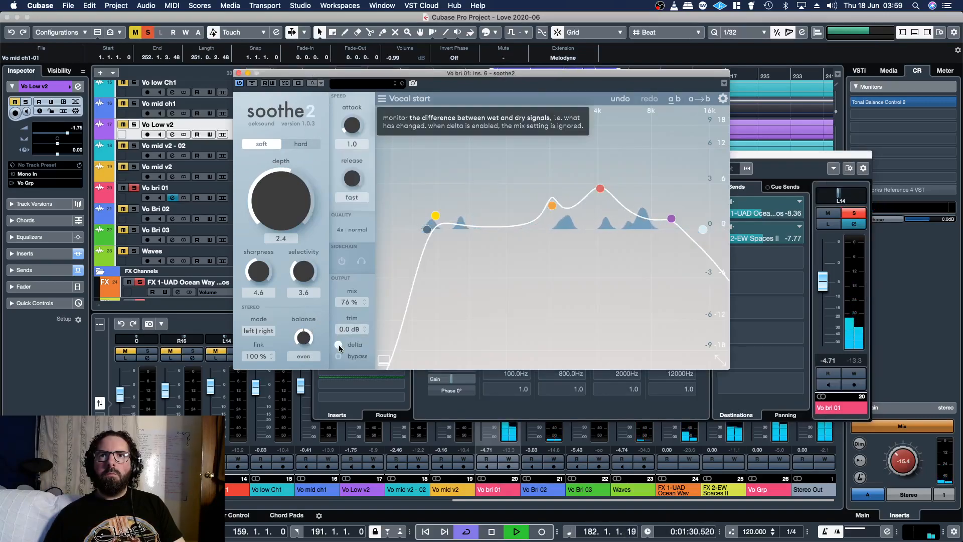
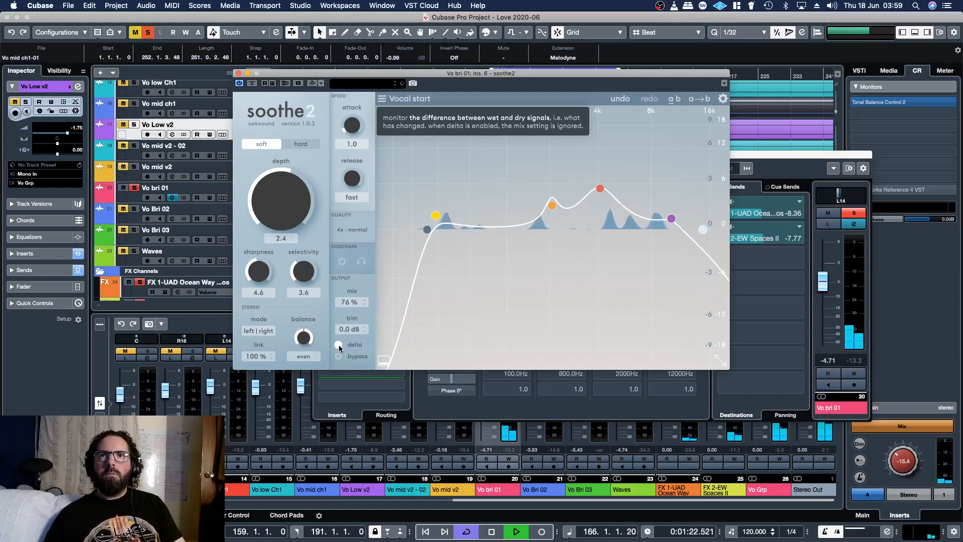
click(339, 346)
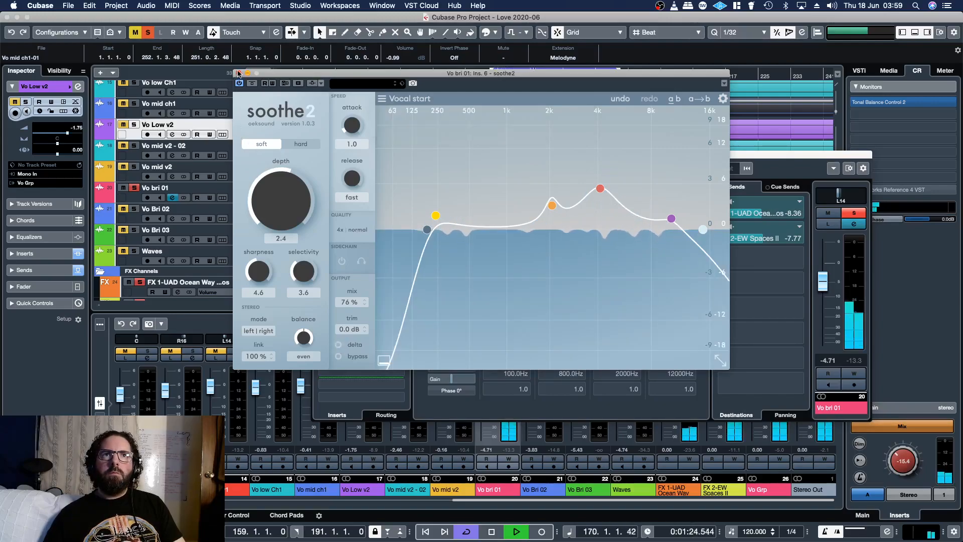
Step: Close the soothe2 and Vo bri 01 channel settings windows and replay the soloed vocal from bar 159
click(239, 74)
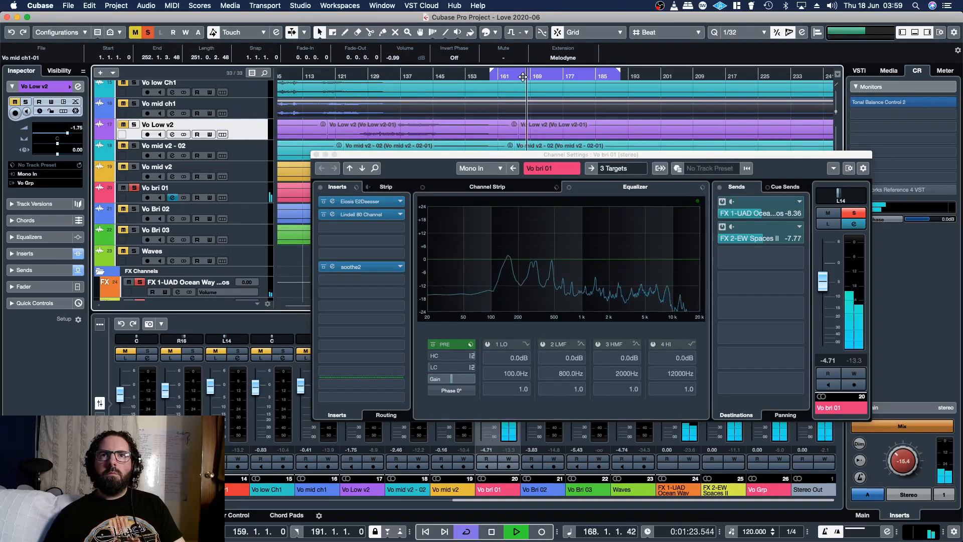
click(513, 76)
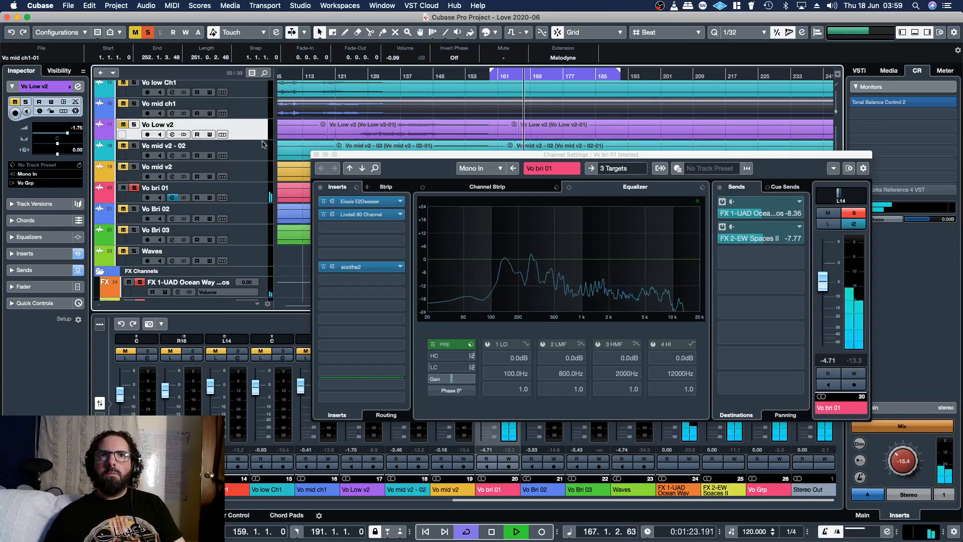
click(318, 155)
click(317, 155)
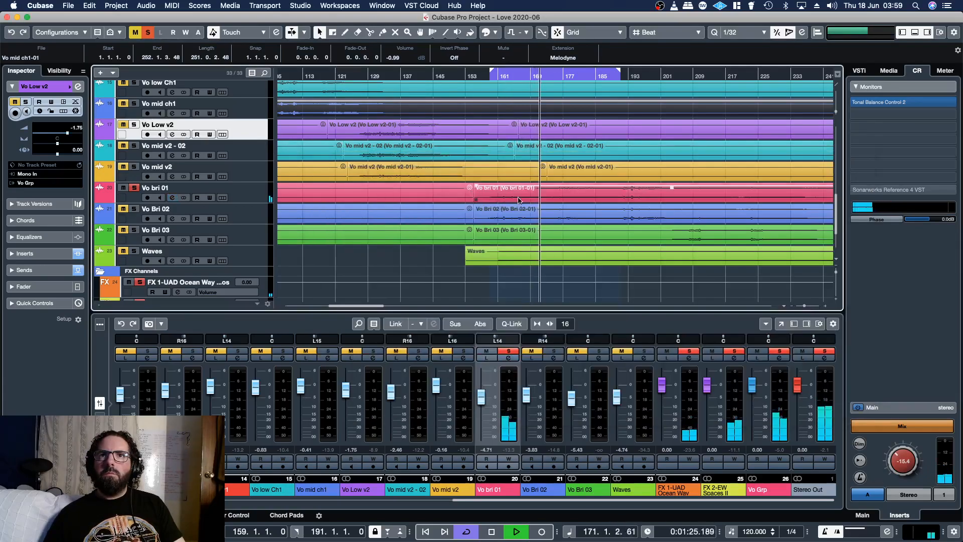
click(490, 77)
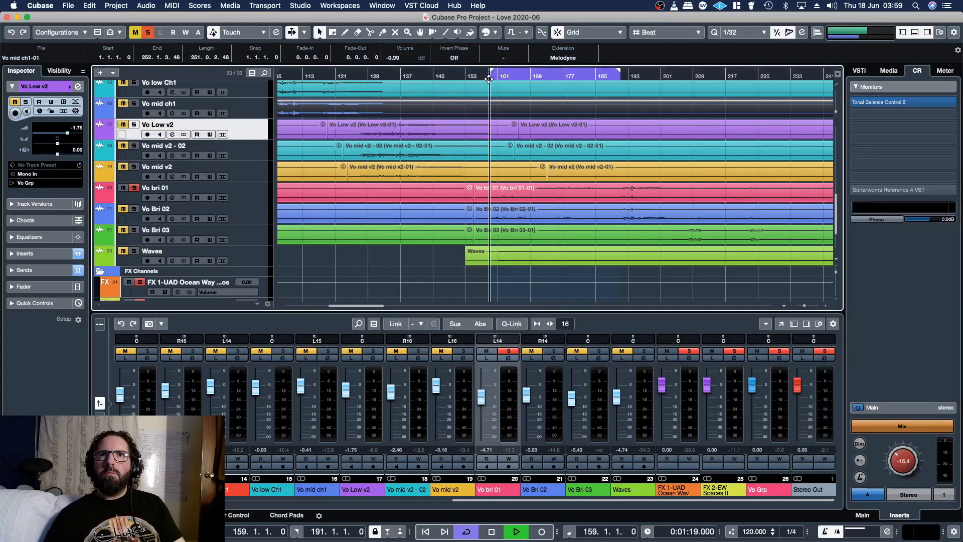
Step: Open the Vo bri 01 event in Melodyne, detach the editor into its own window, and show bars 156–178
click(527, 194)
double_click(527, 195)
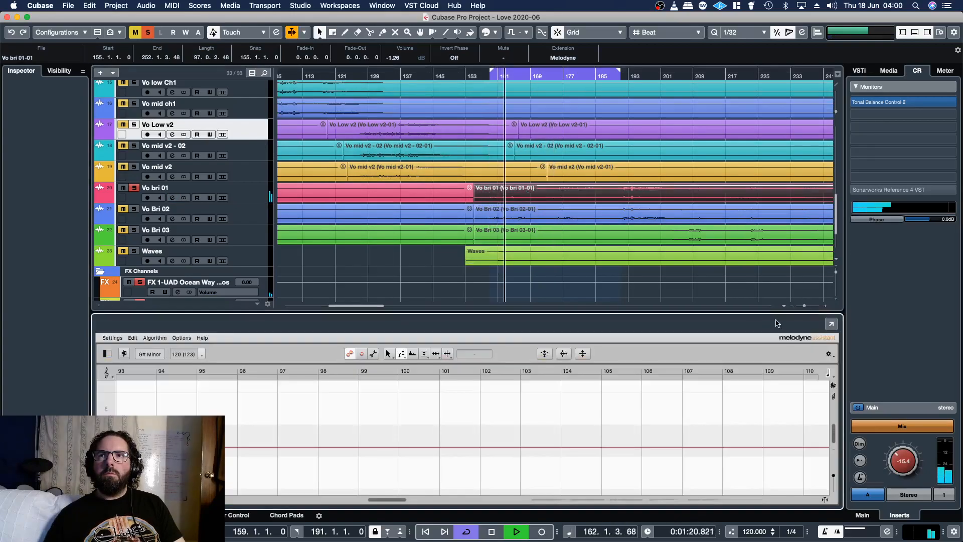
click(829, 327)
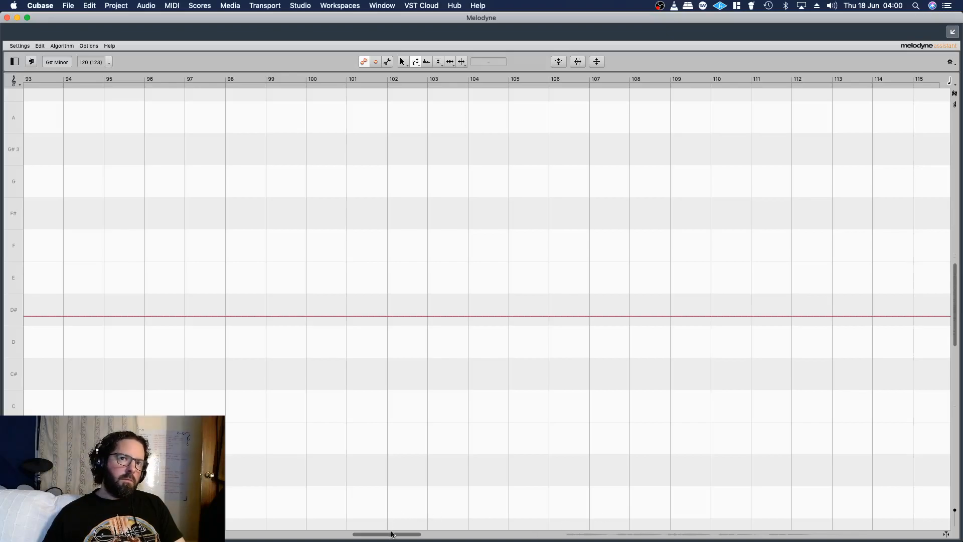
drag(392, 535, 595, 540)
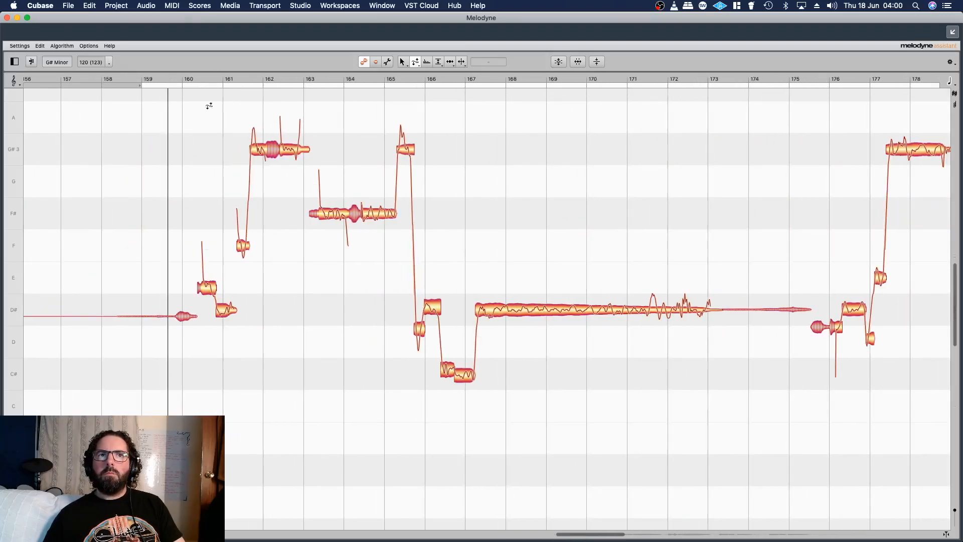
Step: With Melodyne's main tool, split the E note after bar 160 and the start of the G#3 note after bar 161, and replay
right_click(211, 283)
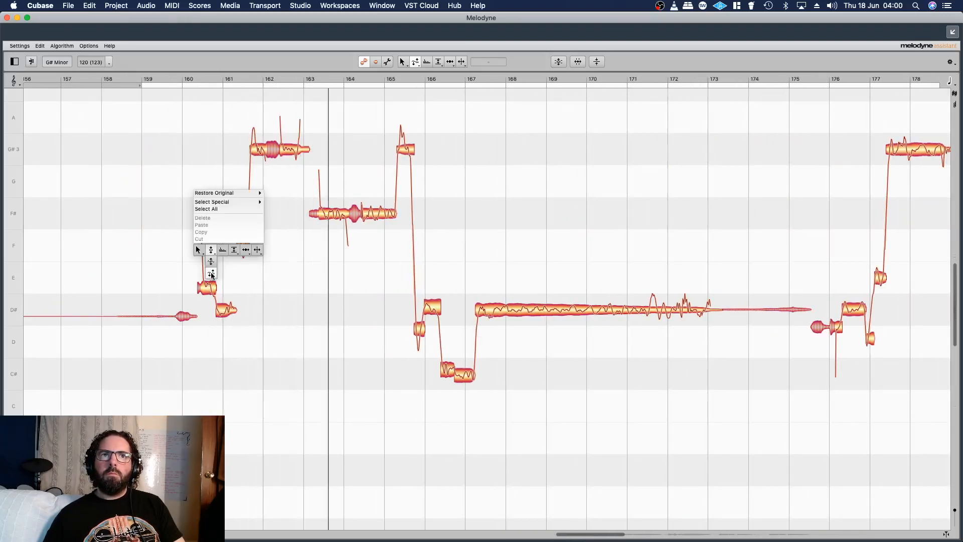
click(209, 251)
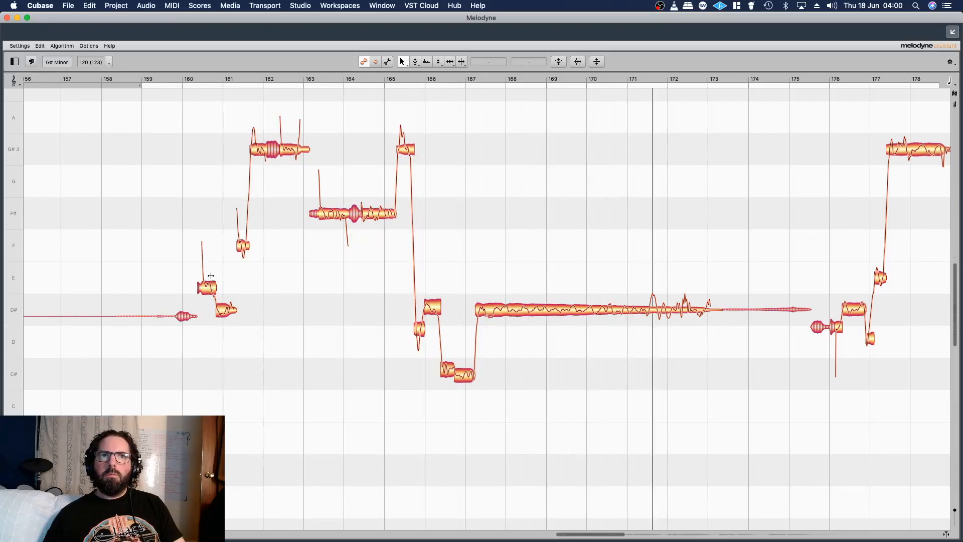
click(211, 273)
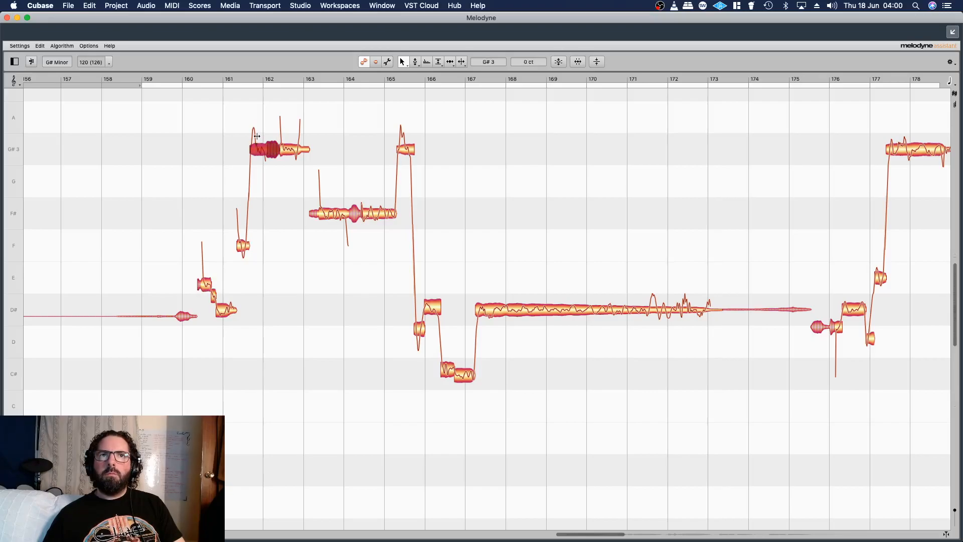
click(160, 78)
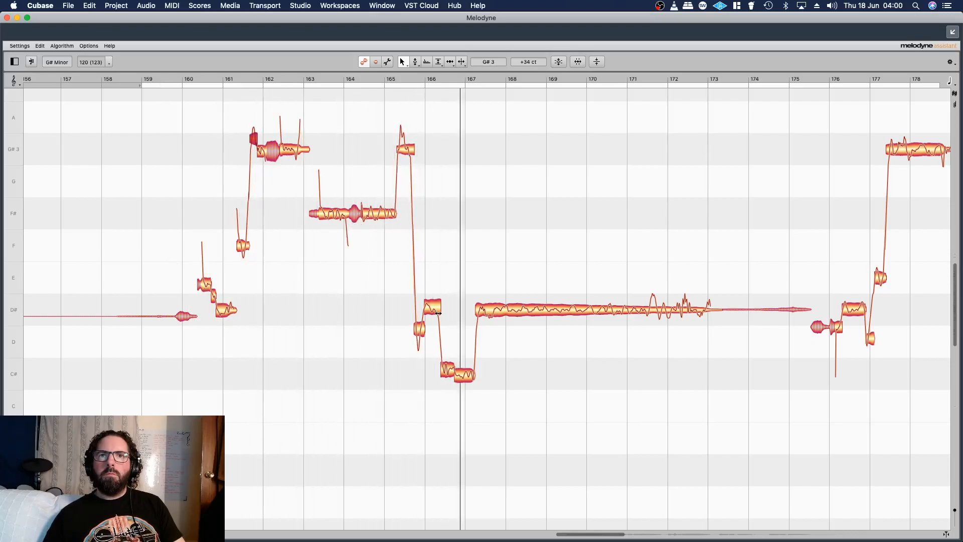
Step: Tune the first C#3 note after bar 166 to 0 ct and the short note before bar 166 to D#3 -21 ct, and replay
click(450, 364)
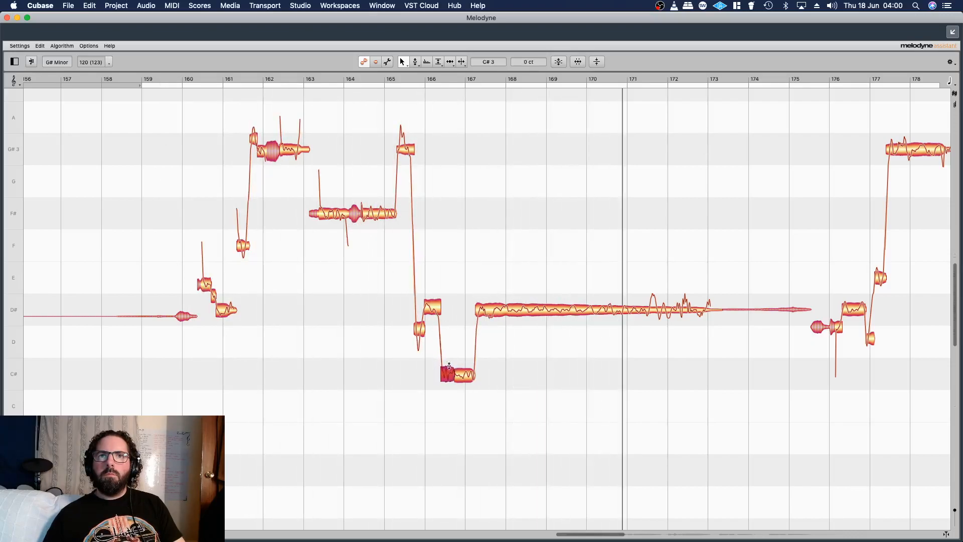
click(420, 323)
drag(420, 323, 420, 317)
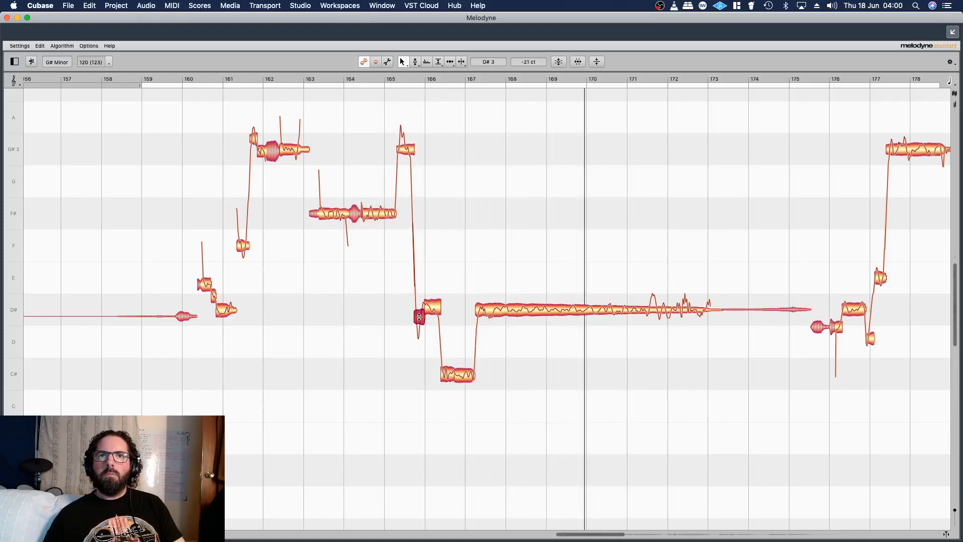
click(211, 80)
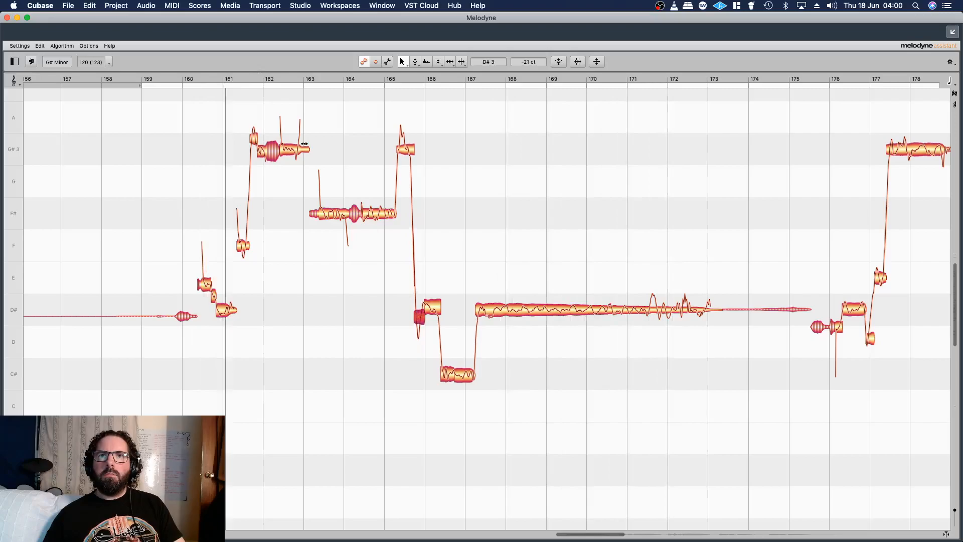
Step: Split the start off the long D#3 note after bar 167 and fine-tune the remaining sustained part to +1 ct
click(493, 294)
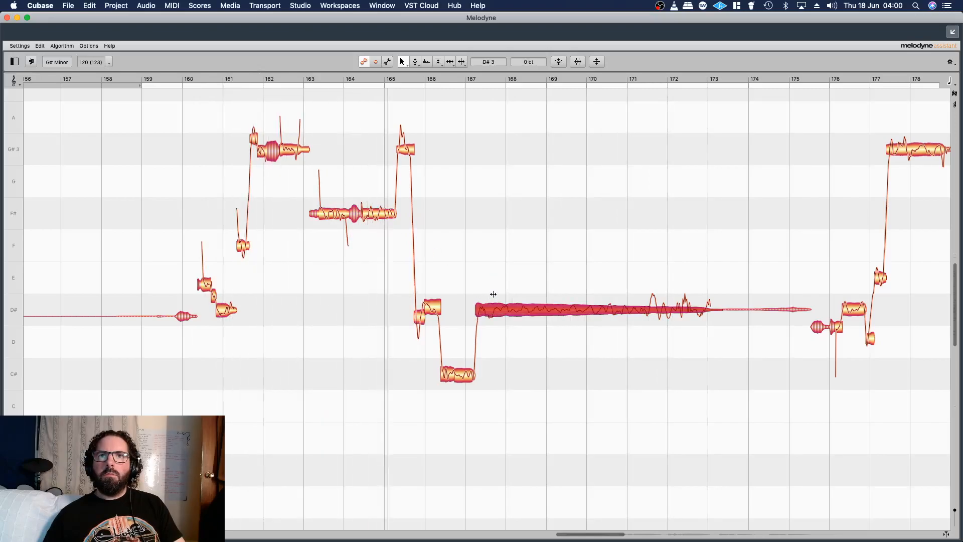
double_click(495, 306)
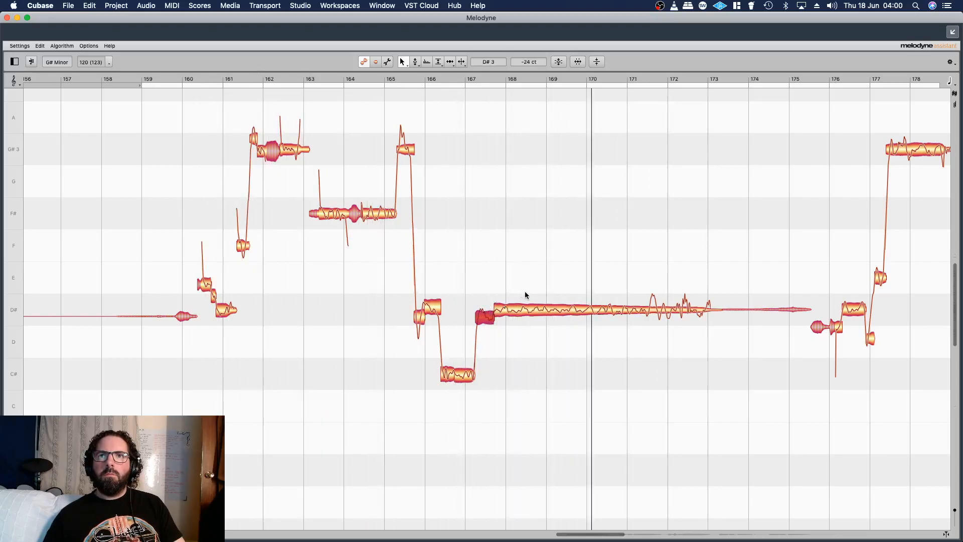
click(533, 311)
right_click(534, 311)
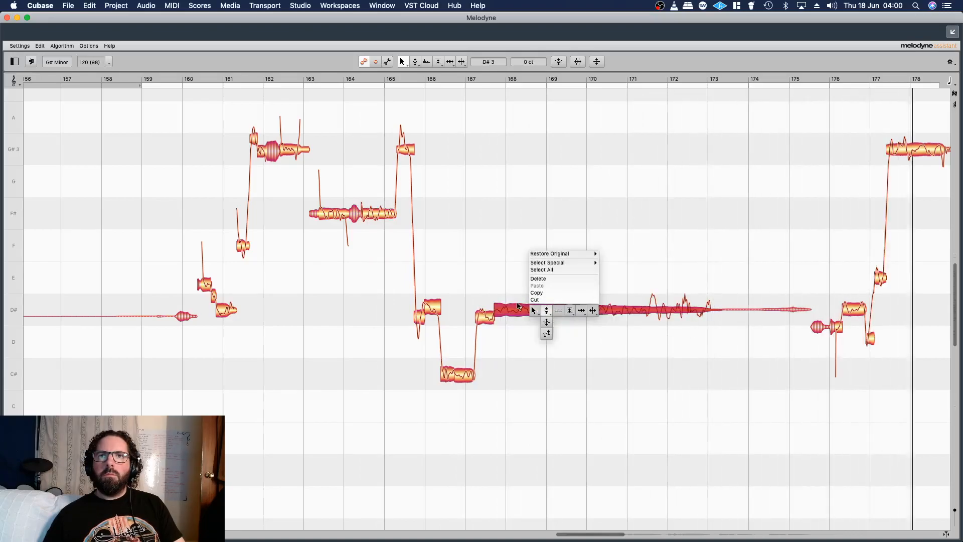
right_click(531, 312)
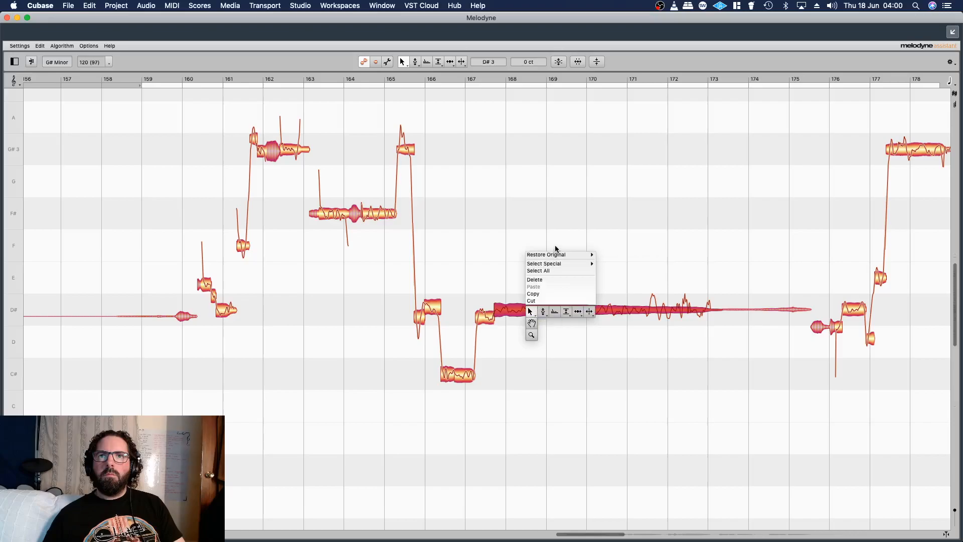
click(611, 284)
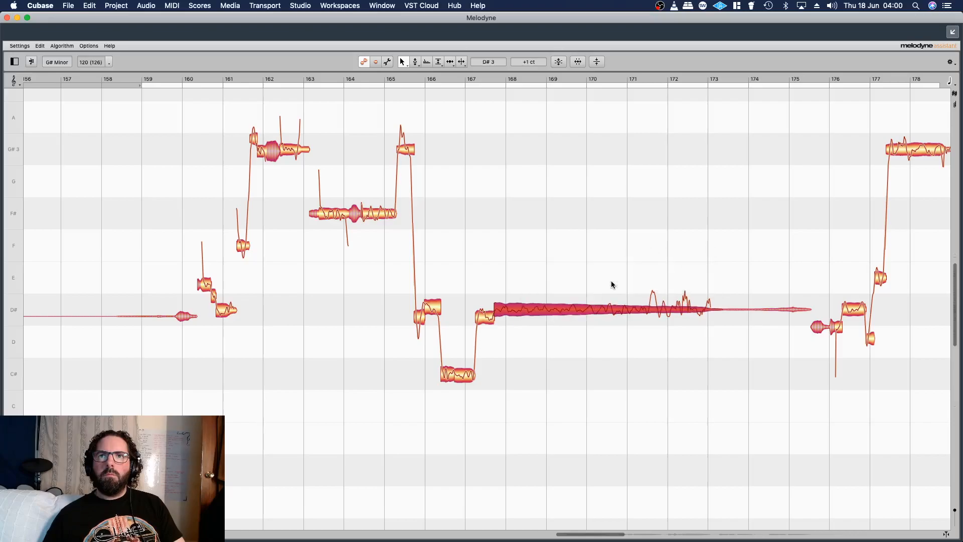
Step: Split the short D#3 note after bar 167 in two and replay the phrase from just after bar 165
click(440, 77)
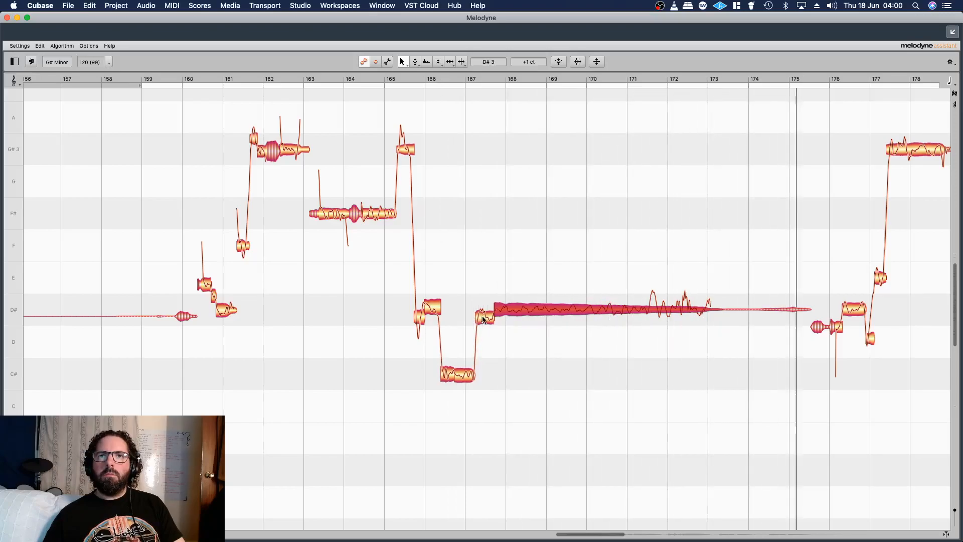
click(485, 307)
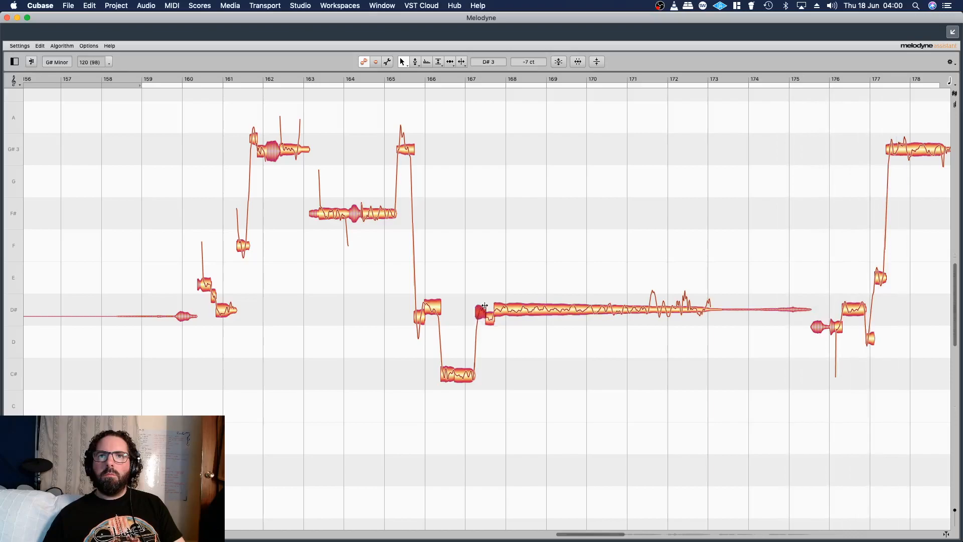
click(396, 79)
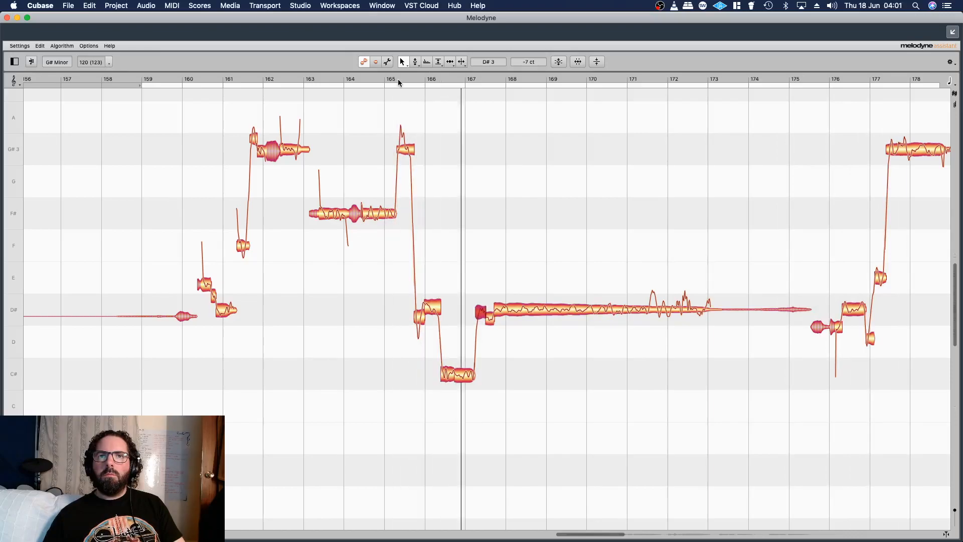
Step: Select the D#3 notes on either side of bar 166 and restore them to original by undoing all their changes
click(431, 307)
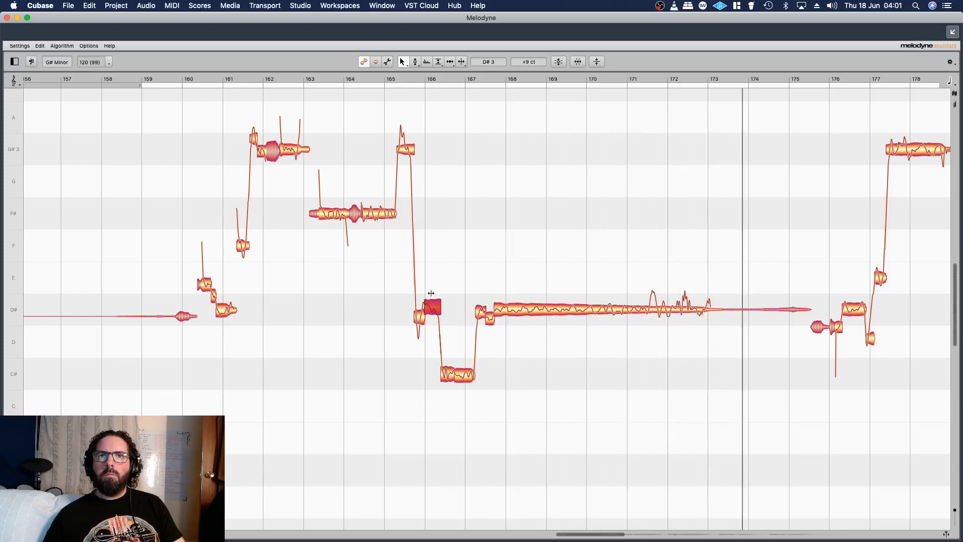
drag(404, 295, 452, 329)
right_click(434, 312)
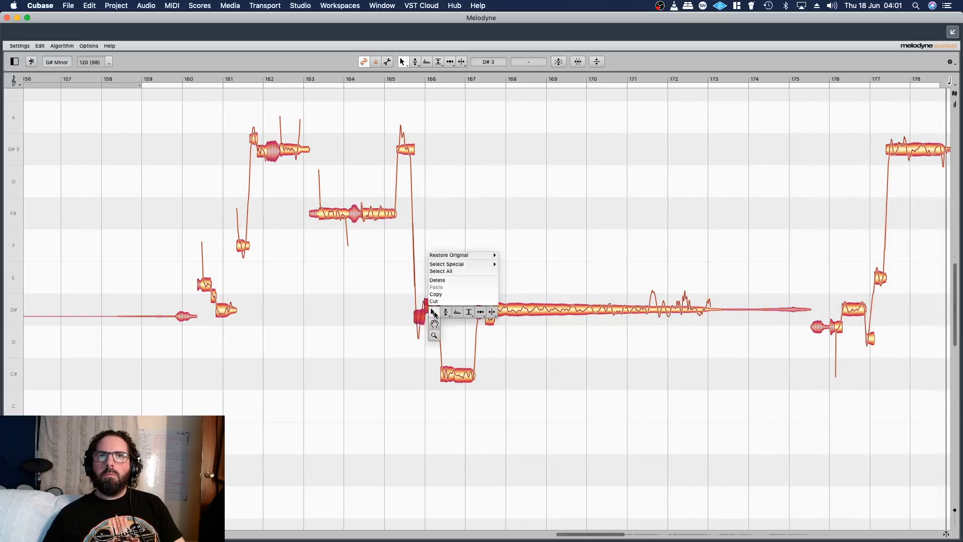
mouse_move(466, 257)
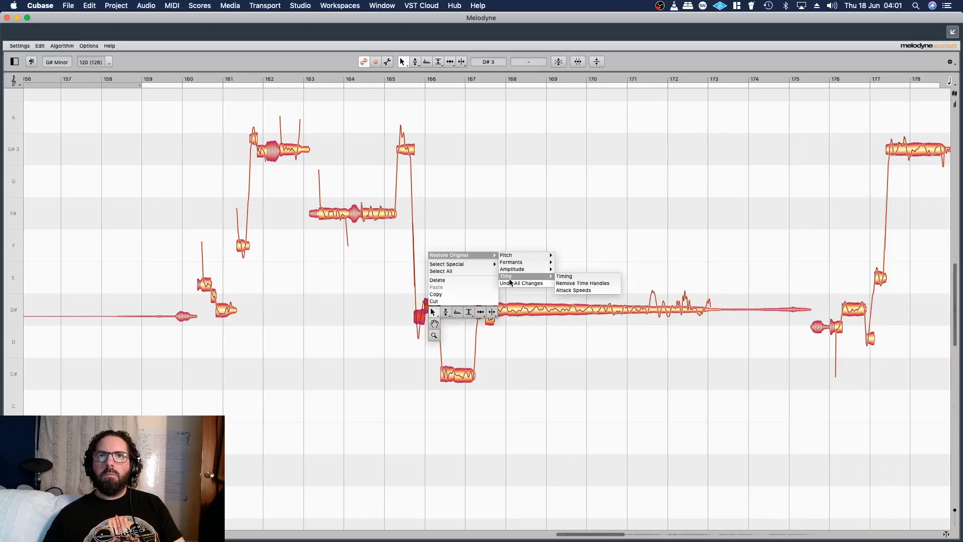
click(510, 282)
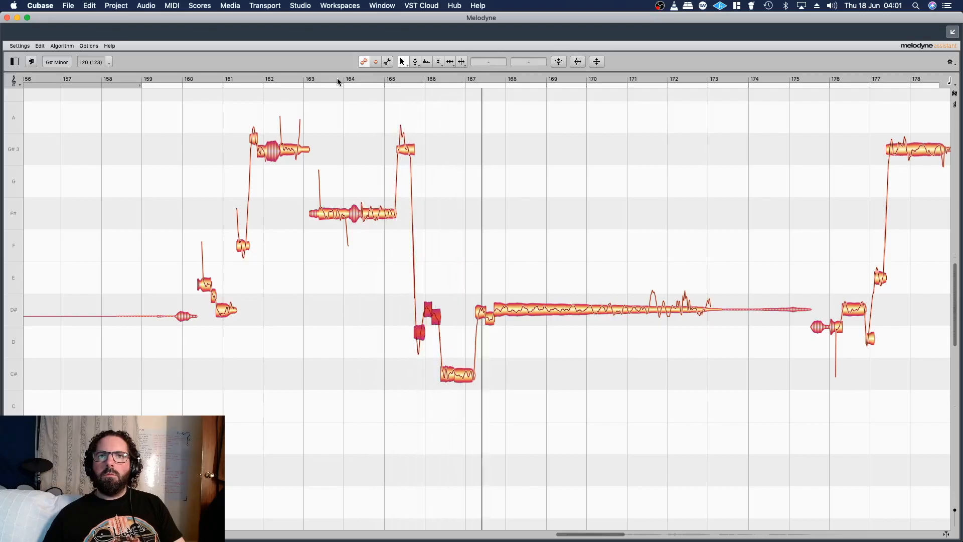
Step: Restore the two C#3 notes after bar 166 to original by undoing all changes, and replay from just before bar 160
click(457, 374)
right_click(462, 372)
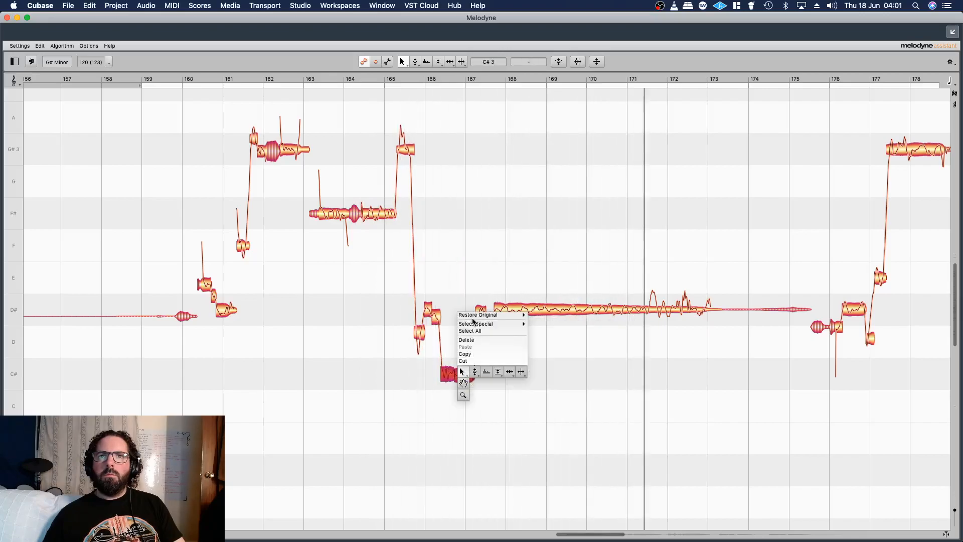
click(553, 341)
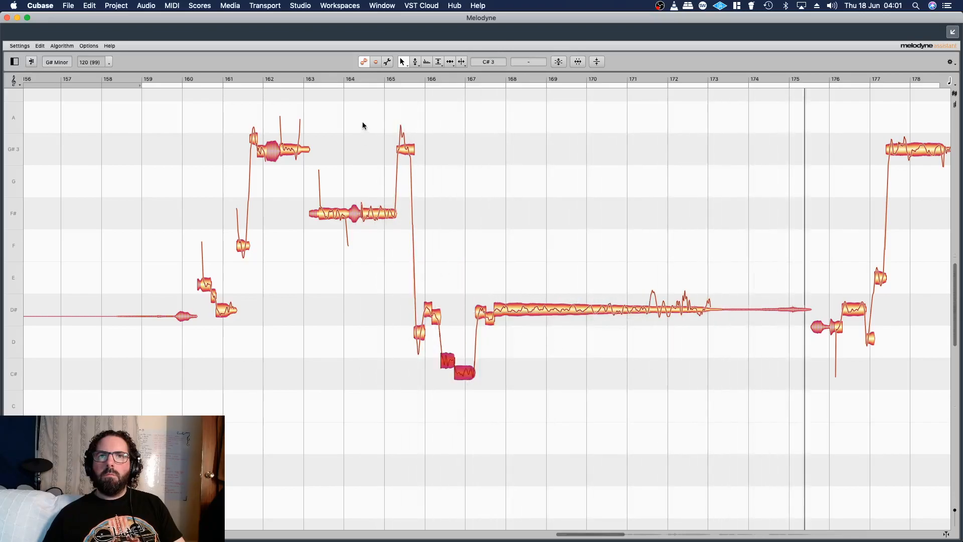
click(357, 78)
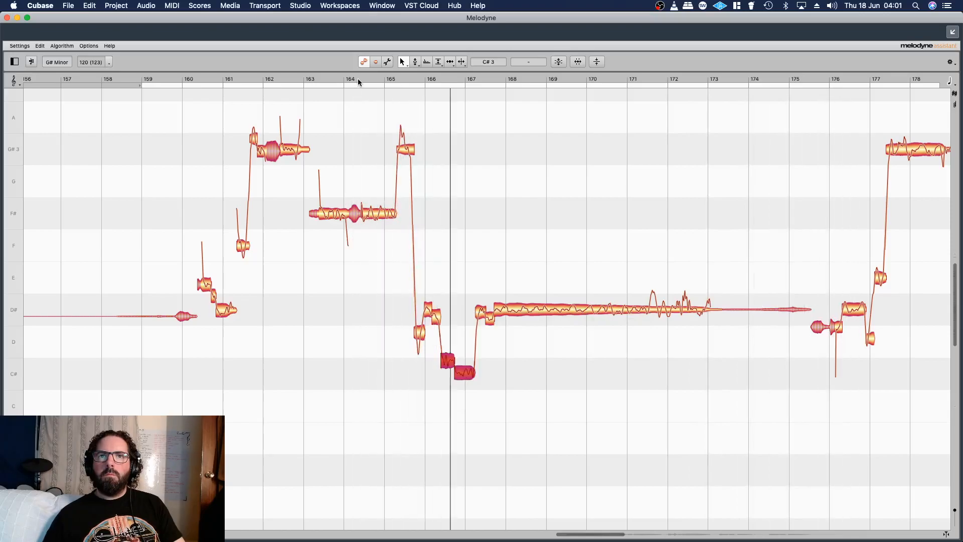
click(176, 79)
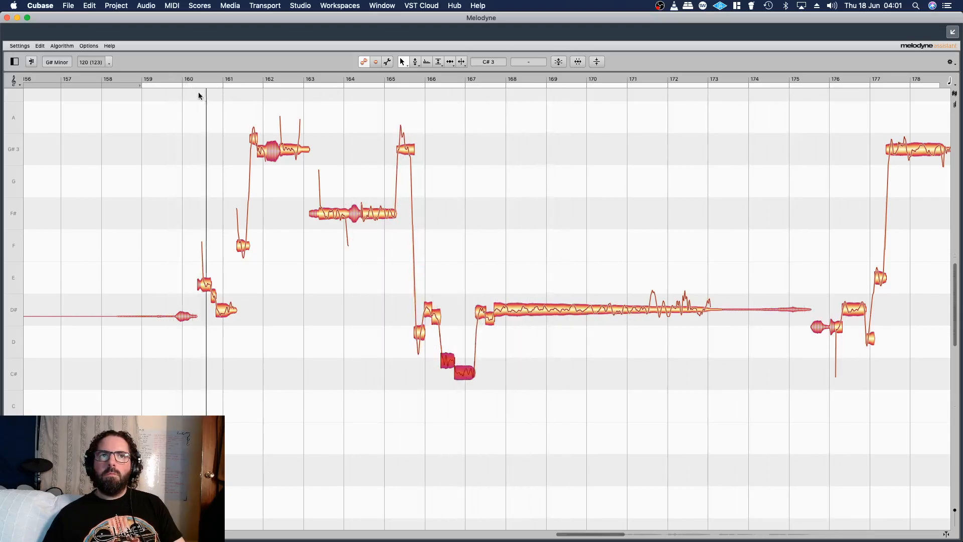
Step: Lower the sibilant balance of the G#3 note around bar 162 to -24% and replay from just before bar 160
click(300, 136)
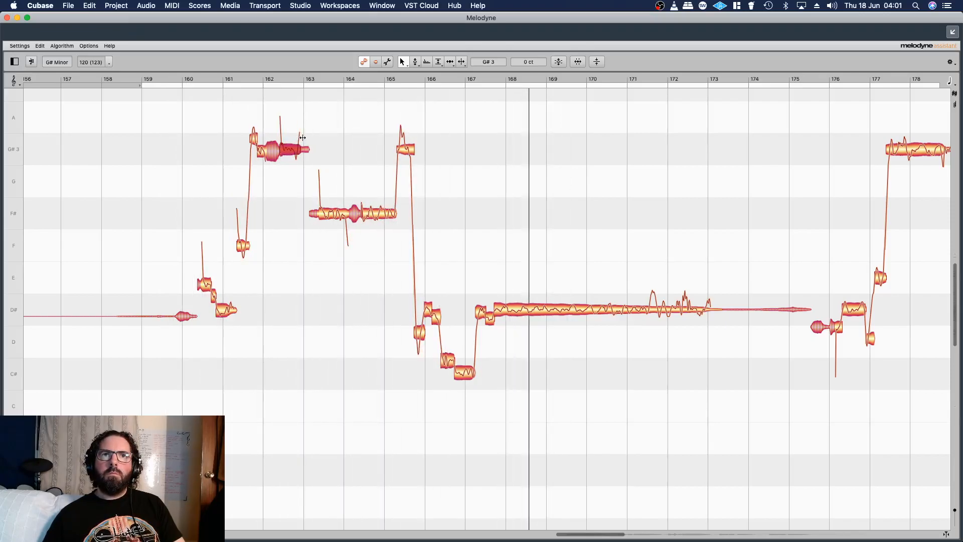
right_click(267, 109)
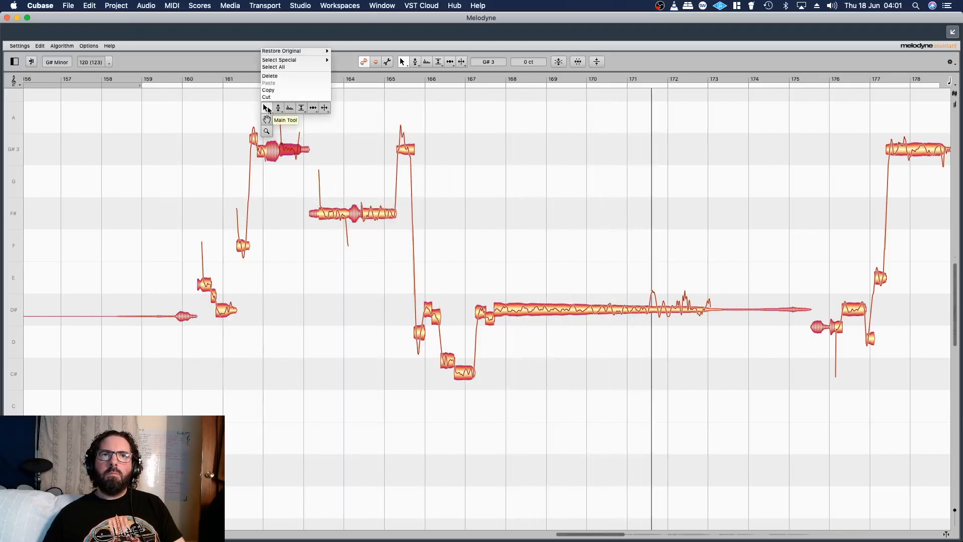
click(301, 108)
drag(271, 162, 271, 167)
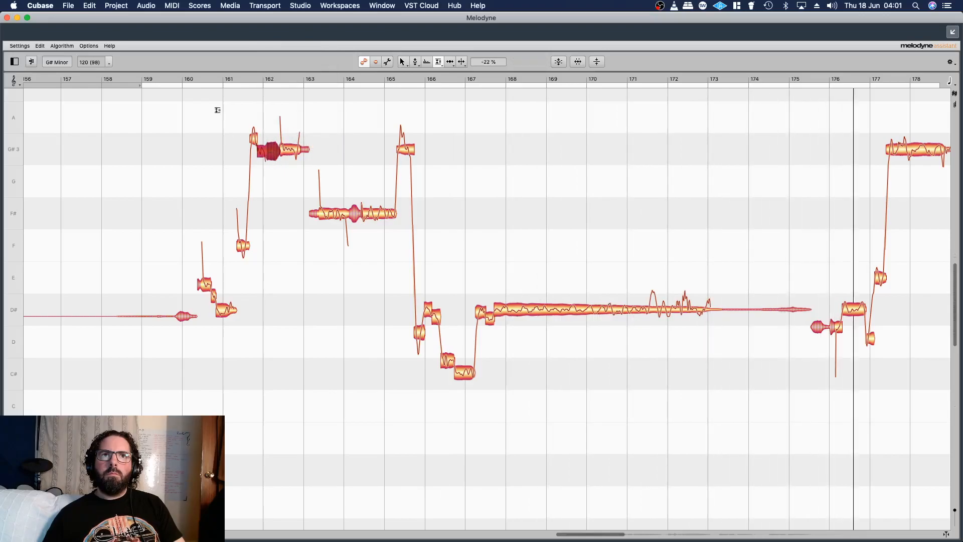
click(177, 82)
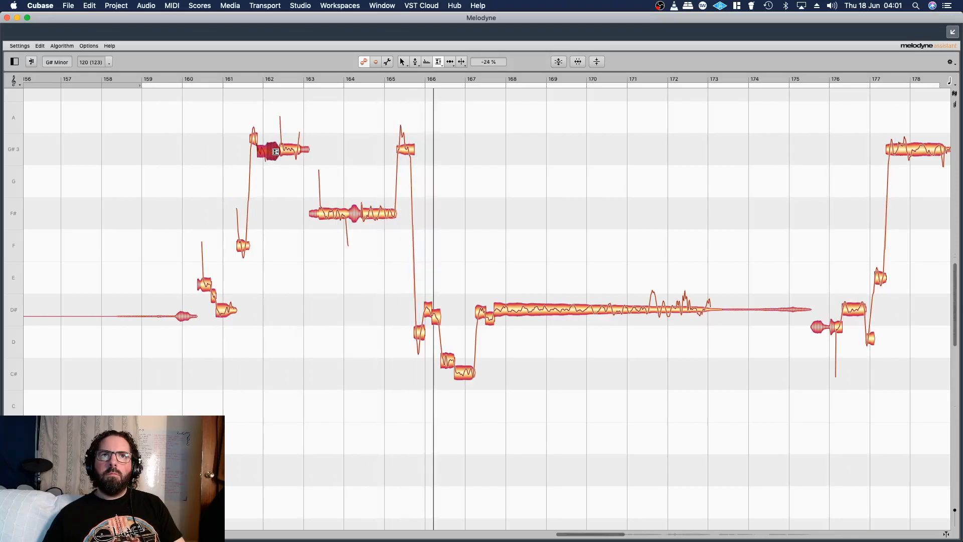
Step: Lower the sibilant balance of the F#3 note after bar 163 to -36% and replay from just before bar 160
click(354, 217)
drag(354, 217, 354, 224)
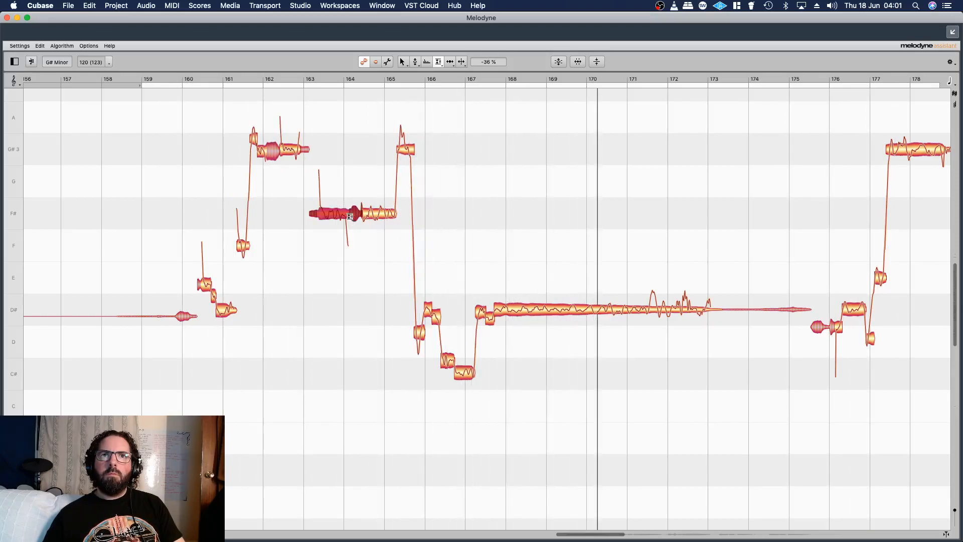
click(176, 74)
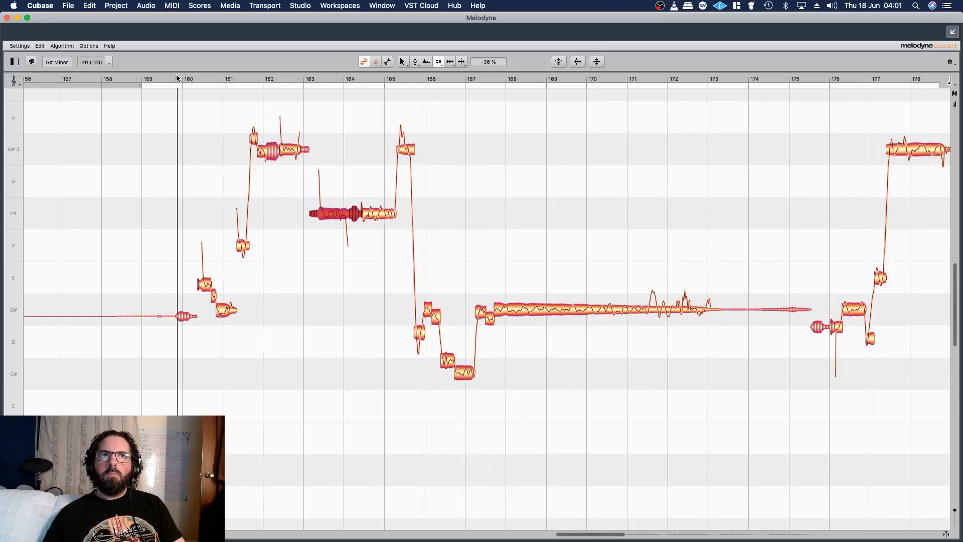
Step: Set the sibilant balance of the breath at bar 160 to -35% and of the short note around bar 176 to -11%
click(187, 318)
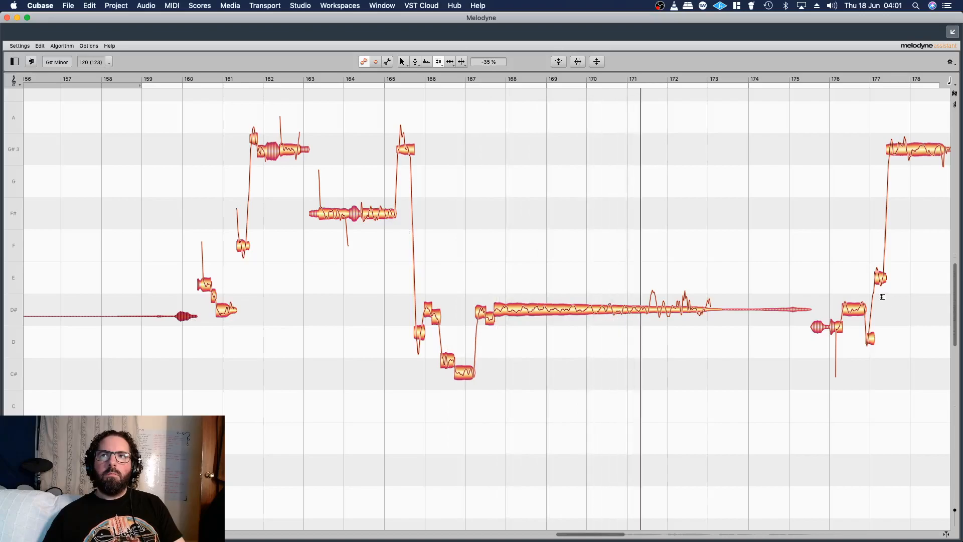
click(820, 328)
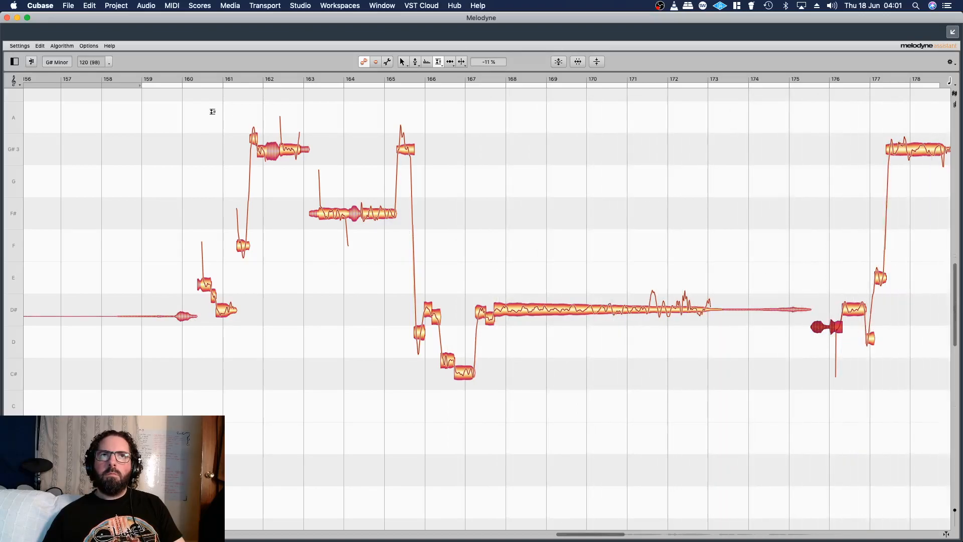
Step: Extend the end of the project's cycle range to bar 193 and reopen the Vo bri 01 event in the enlarged Melodyne editor
click(7, 18)
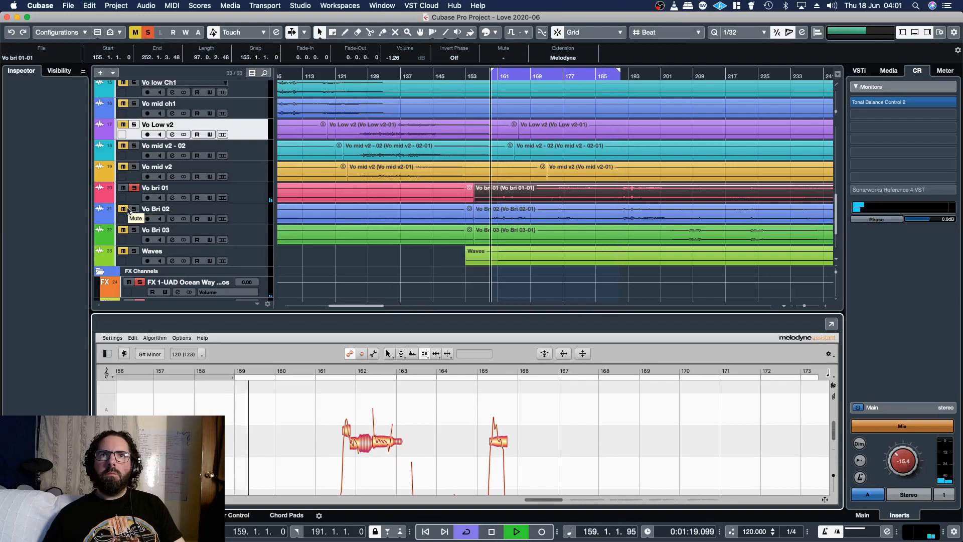
click(597, 77)
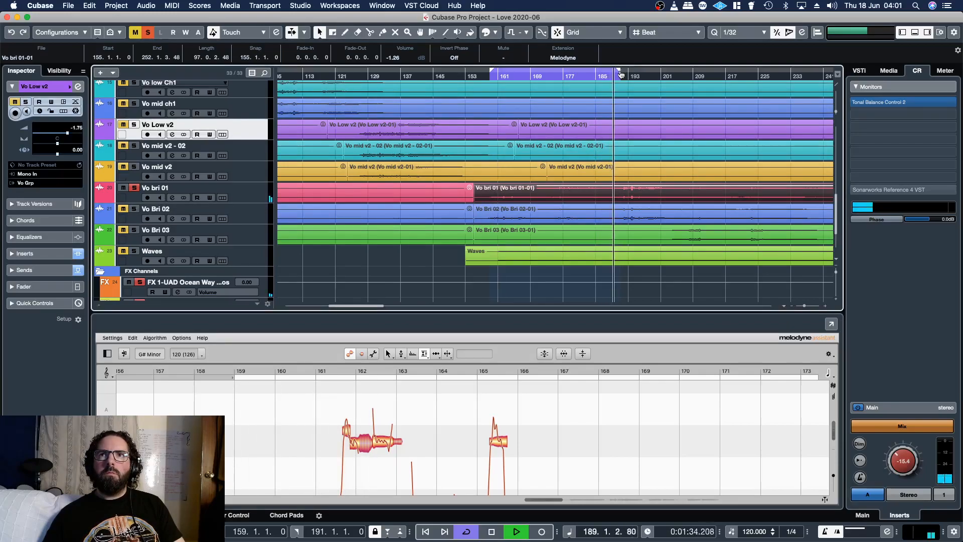
drag(619, 71, 628, 76)
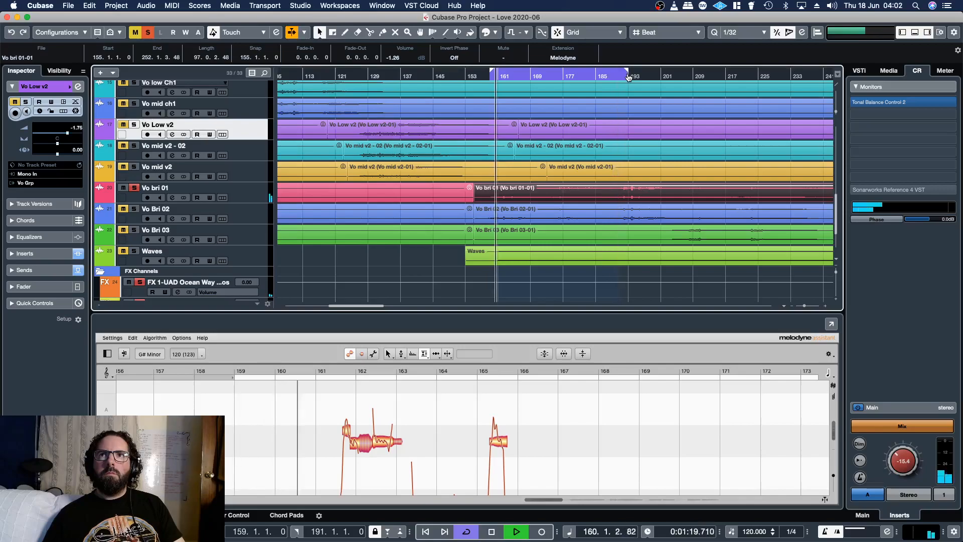
double_click(623, 199)
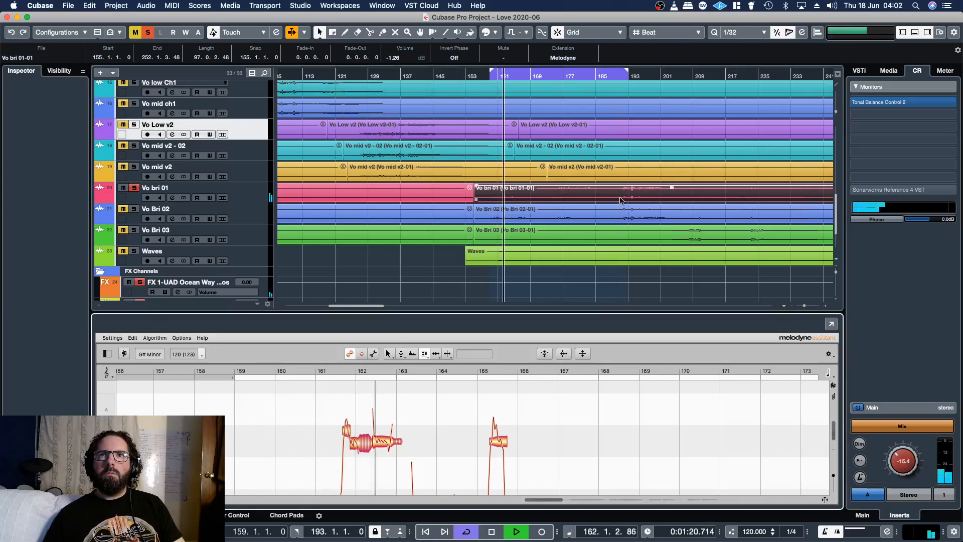
click(832, 323)
Step: With the main tool, split the start off the F#3 note after bar 179
right_click(625, 240)
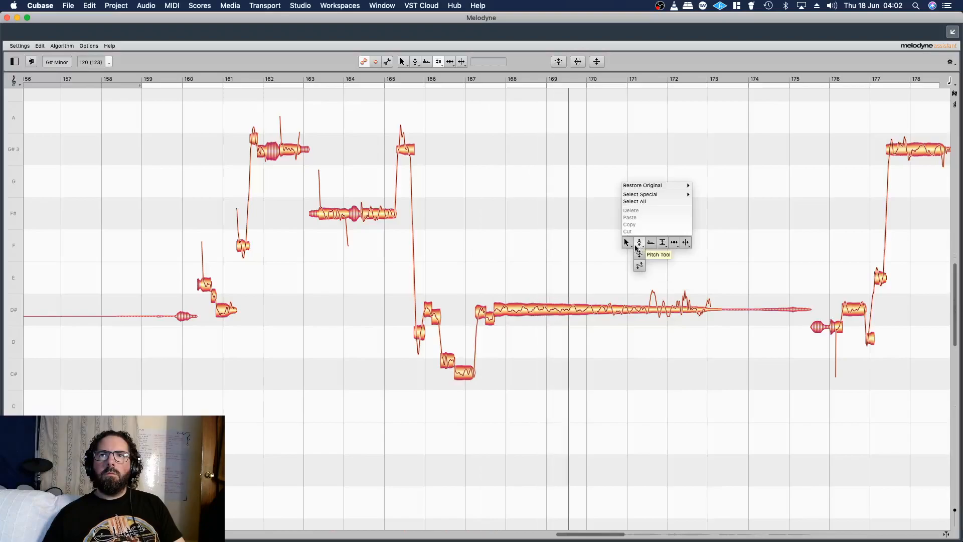
click(627, 254)
scroll(358, 247, right, 10)
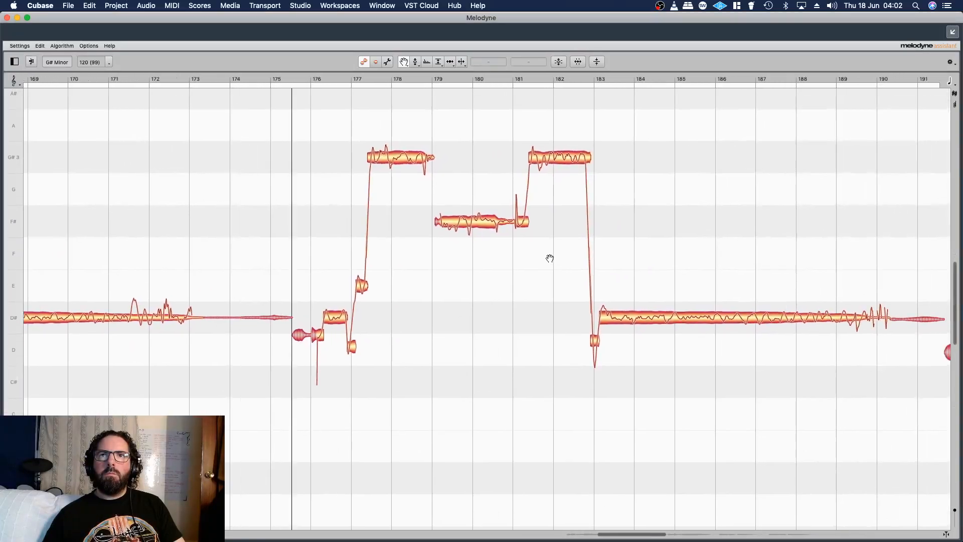
right_click(550, 256)
click(548, 248)
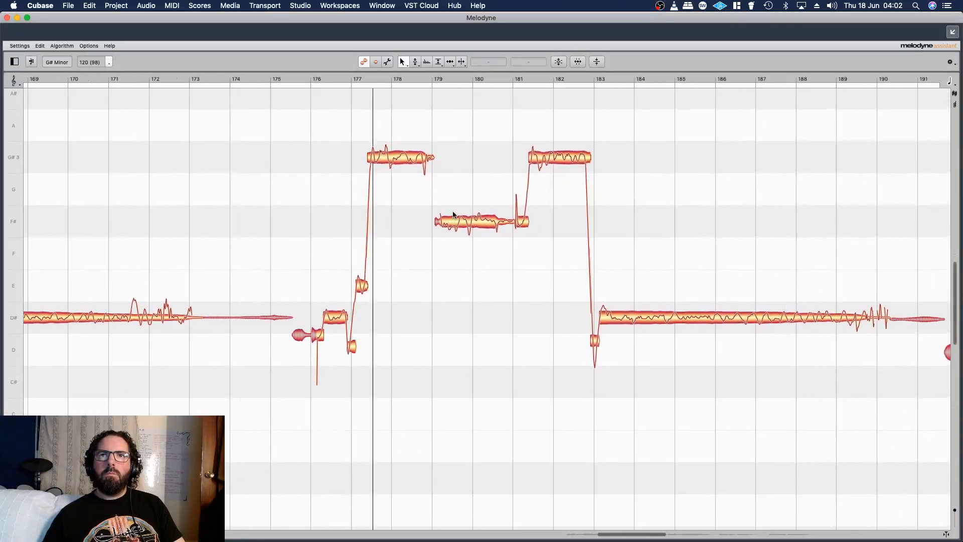
click(458, 213)
double_click(458, 211)
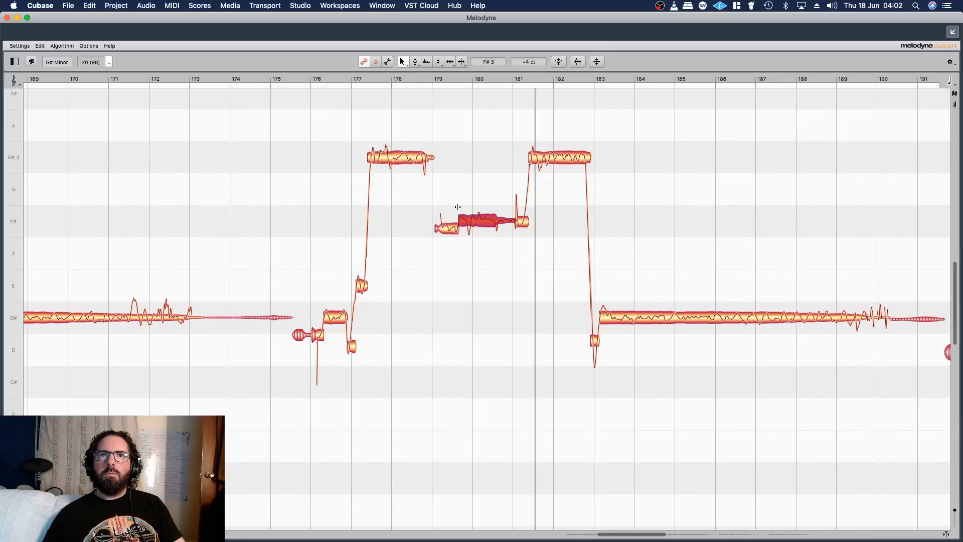
Step: Split the start off the long D#3 note after bar 183, undo all changes on the sustained part, and replay from just before bar 175
click(610, 304)
double_click(610, 303)
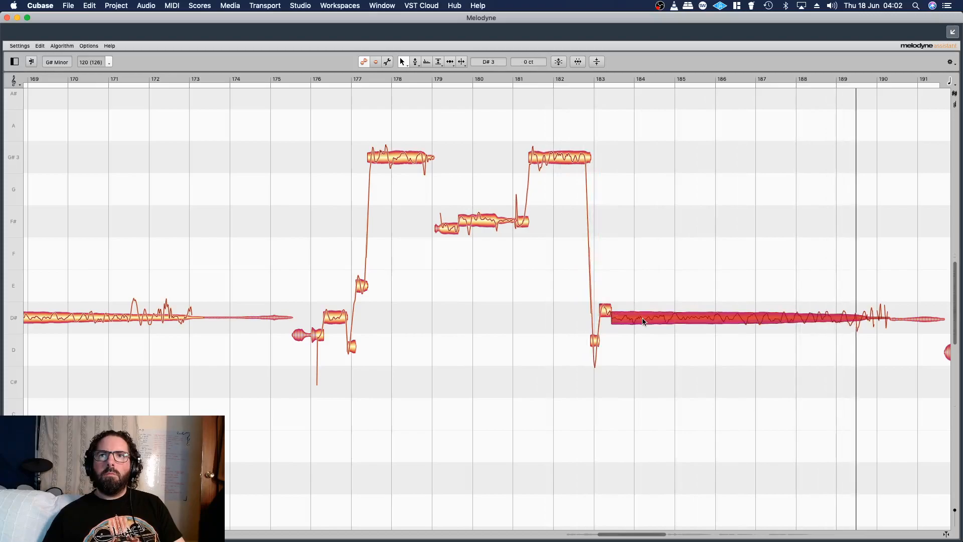
right_click(642, 320)
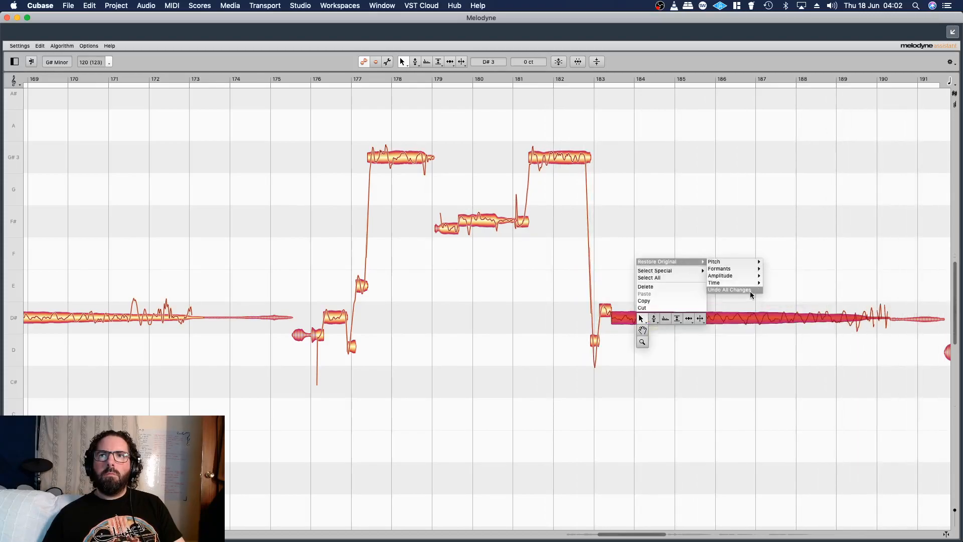
click(751, 295)
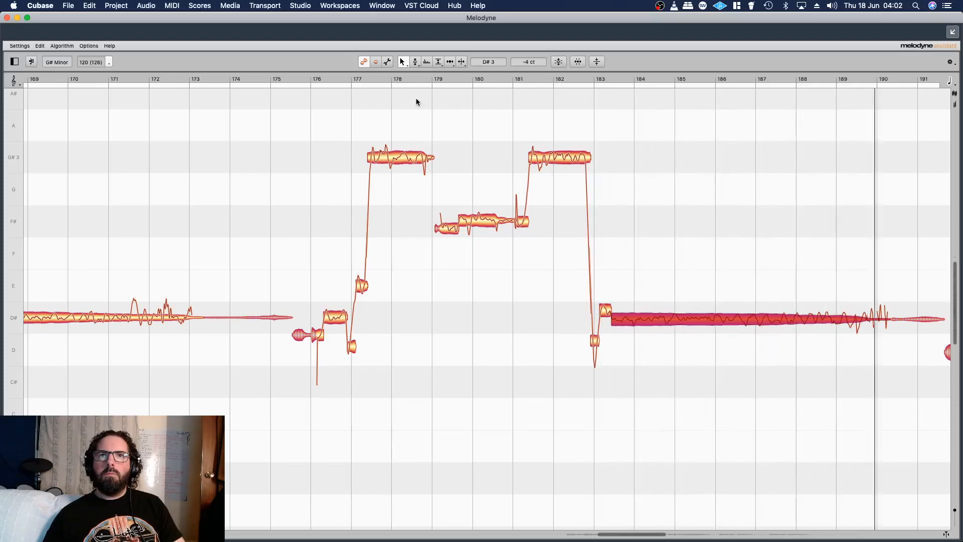
click(264, 78)
Step: Reduce pitch modulation on the G#3 notes after bars 177 (83%) and 181 (96%), the F#3 after 179, and the long D#3 after 183 (76%)
right_click(371, 71)
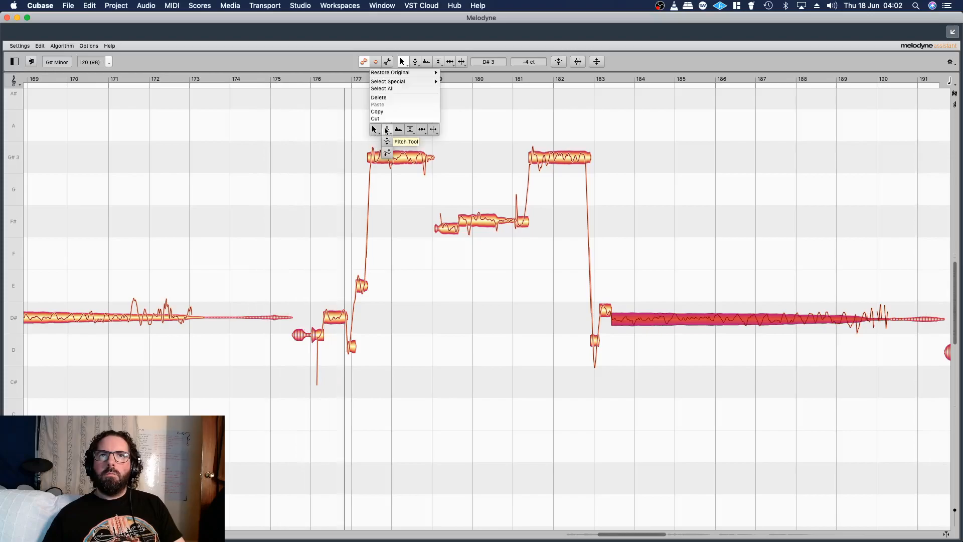
click(387, 129)
click(388, 162)
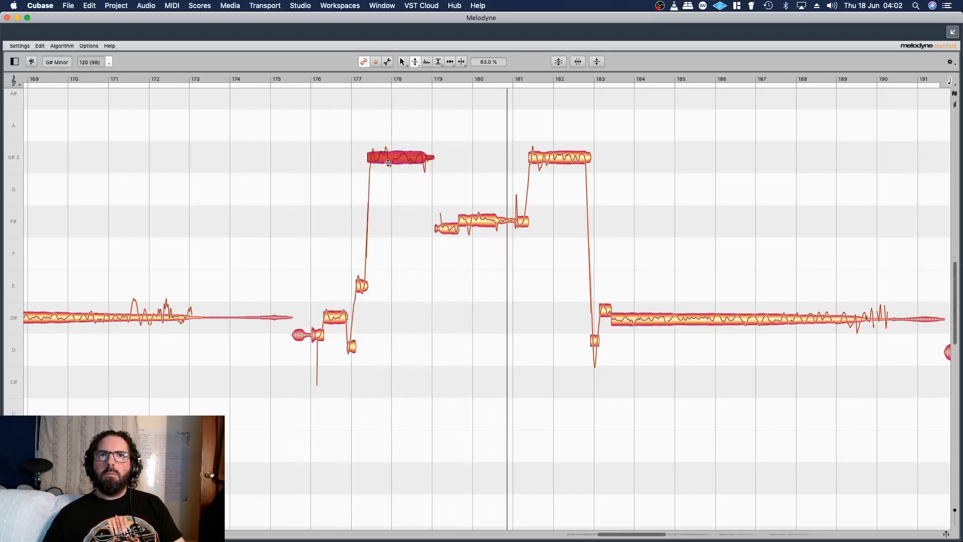
click(551, 159)
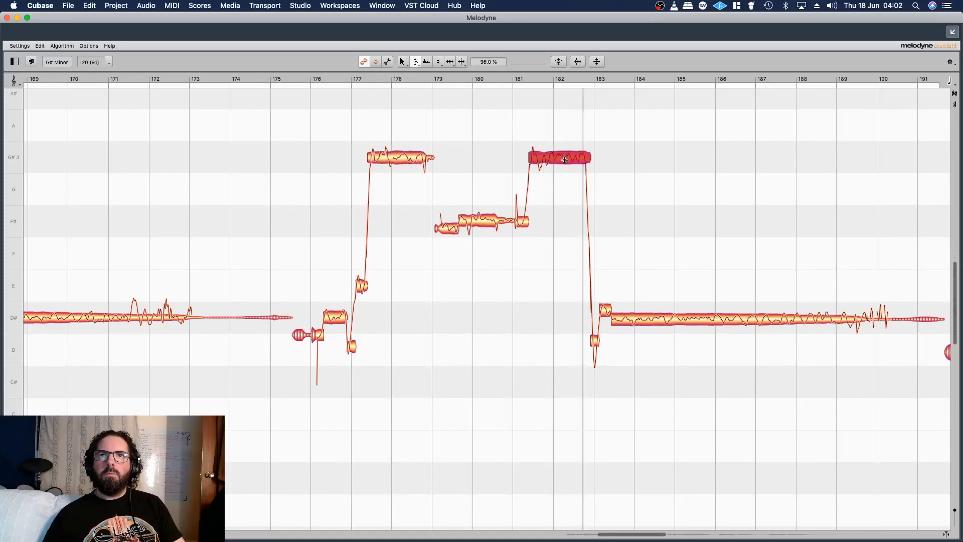
click(482, 220)
click(715, 327)
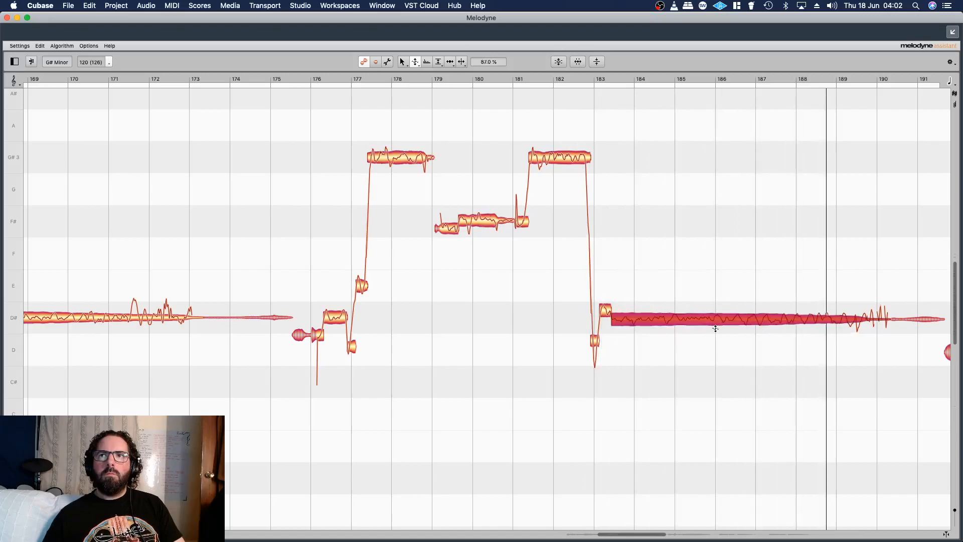
click(546, 79)
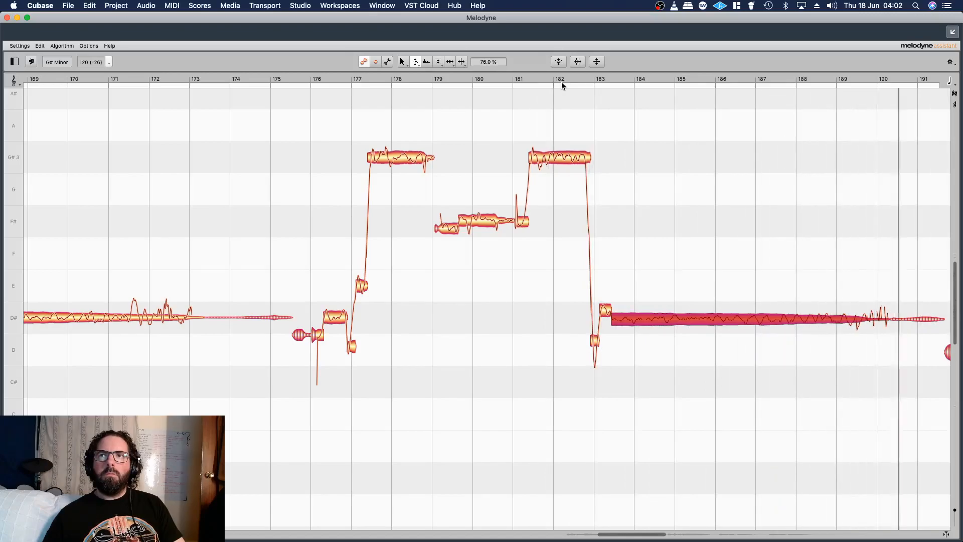
Step: Lower the sibilant balance of the breath after bar 190 to -66% and replay from just after bar 184
right_click(682, 222)
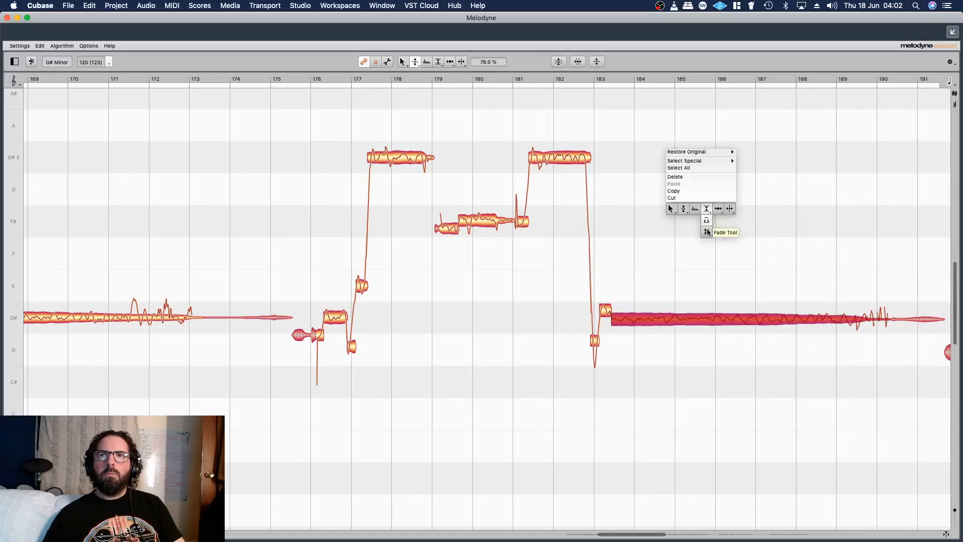
click(707, 232)
drag(924, 319, 926, 328)
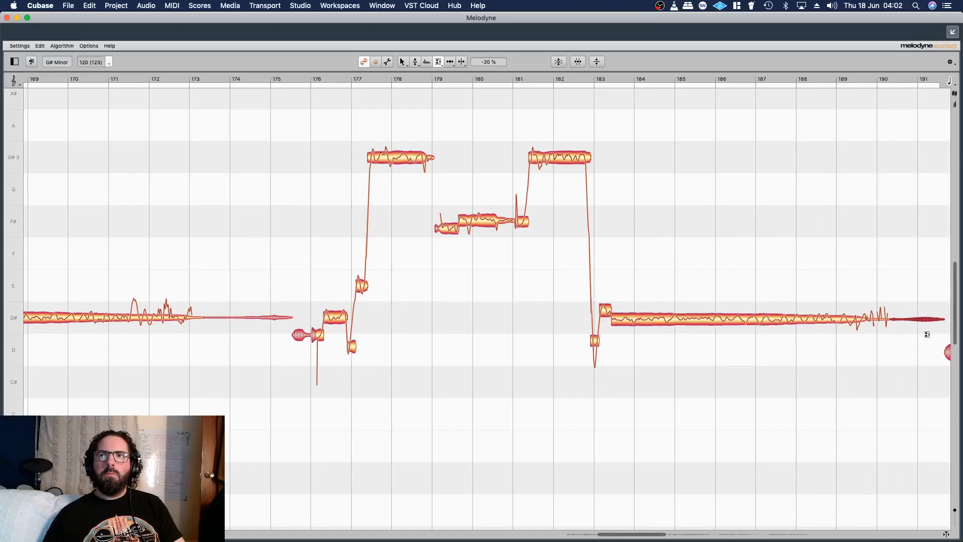
click(655, 79)
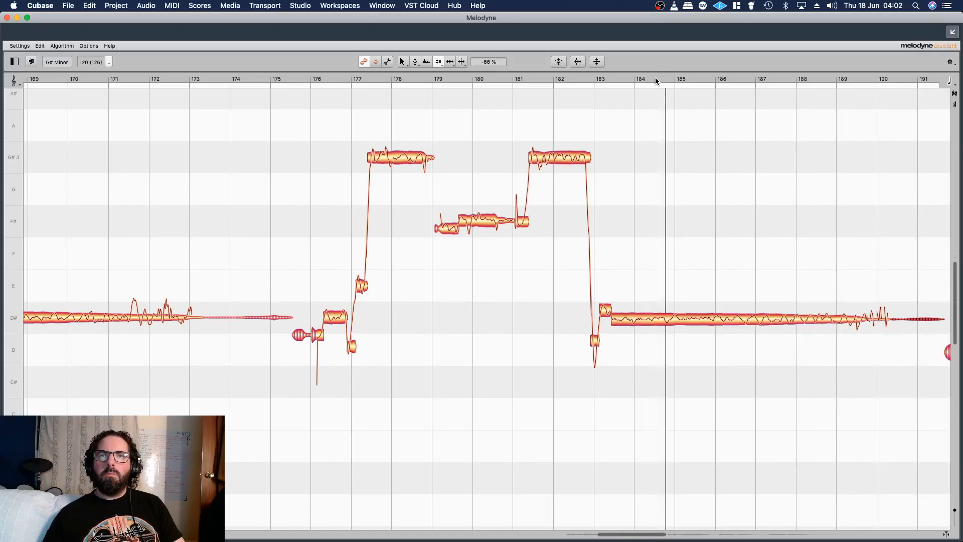
Step: Set the sibilant balance of the breath between bars 173 and 176 to -25% and close the separate editor window
drag(270, 317, 293, 331)
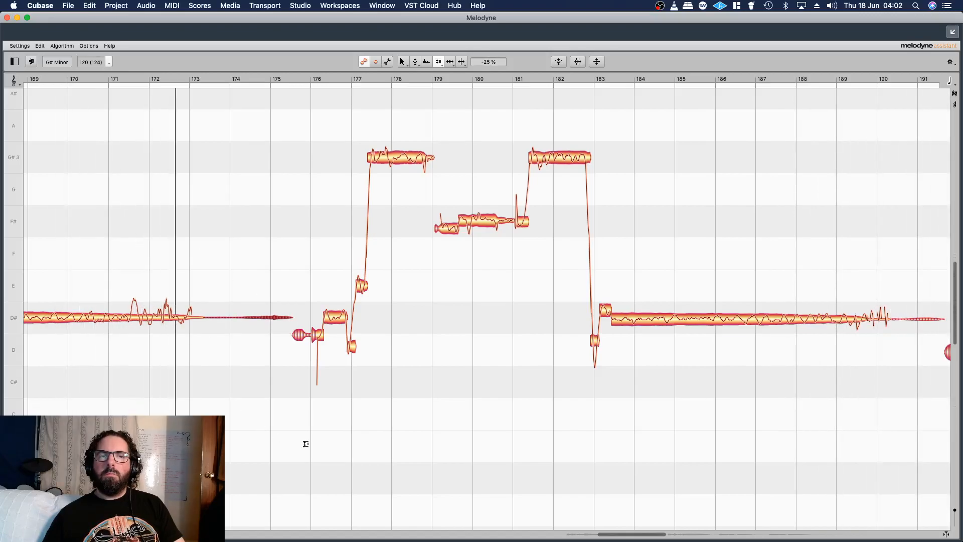
click(7, 18)
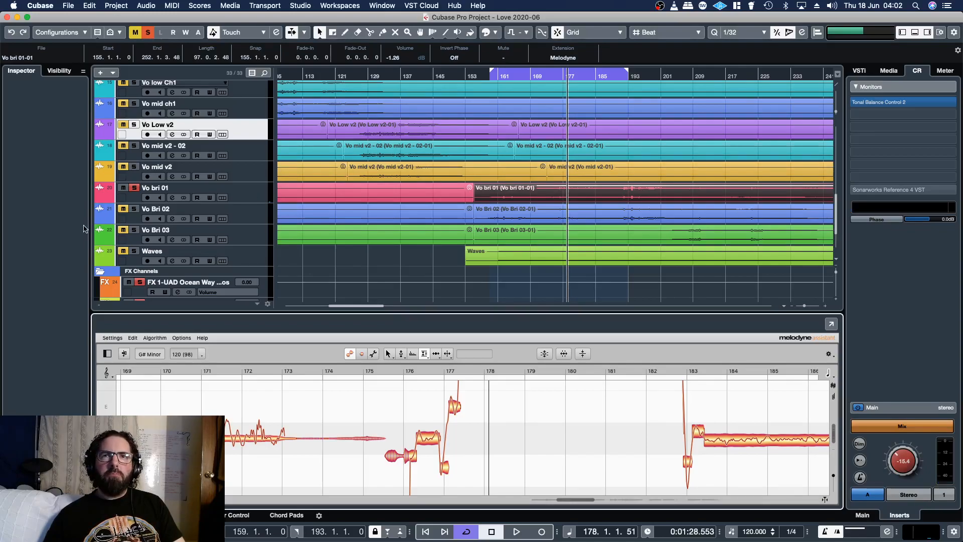
Step: Solo Vo Bri 02 instead of Vo bri 01, play its clip from bar 159, and open it in a separate Melodyne window
click(135, 189)
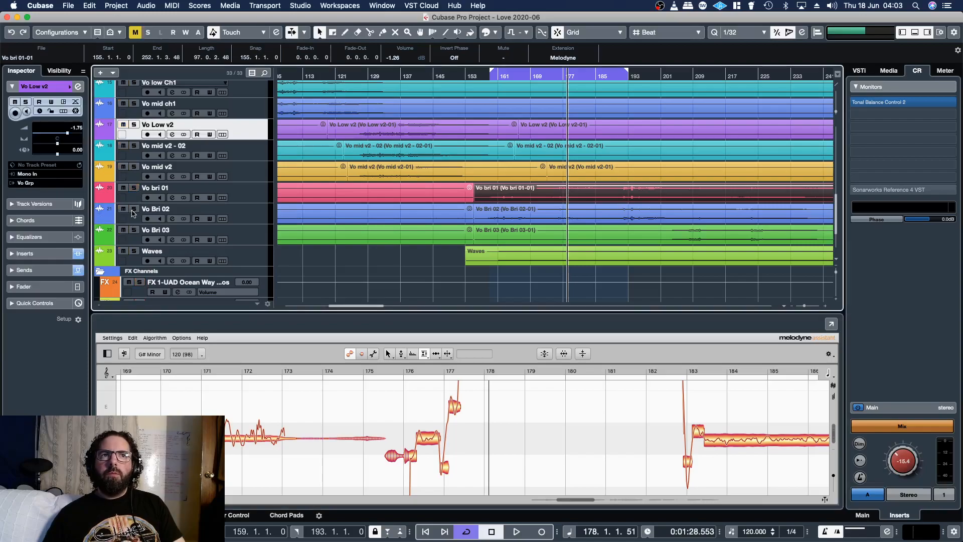
click(551, 216)
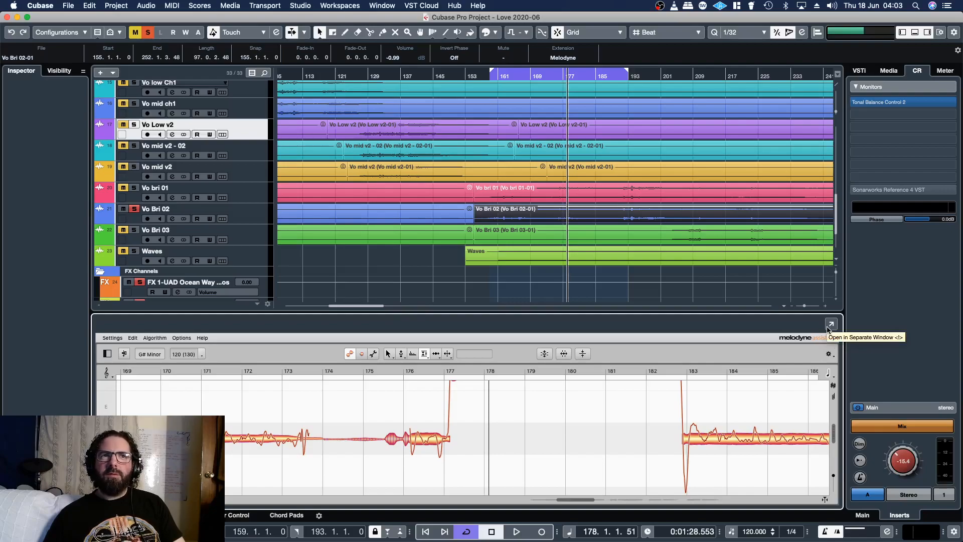
click(492, 76)
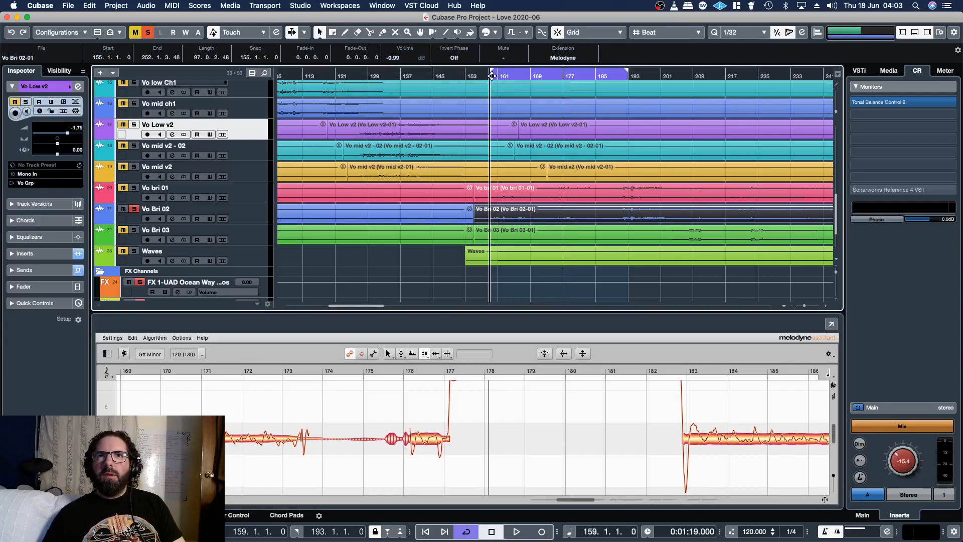
key(space)
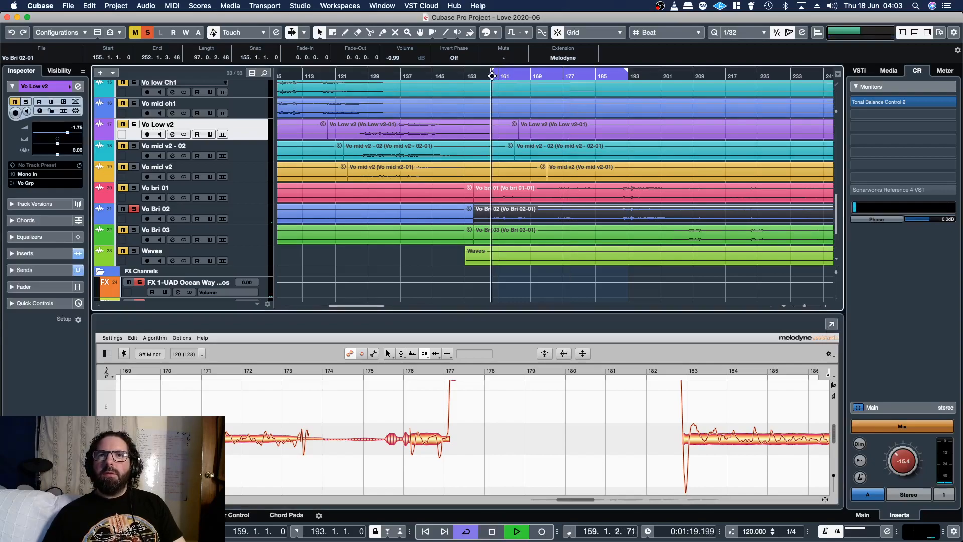
click(832, 325)
Step: With the main tool, undo all changes on the long D#3 note after bar 168
right_click(467, 234)
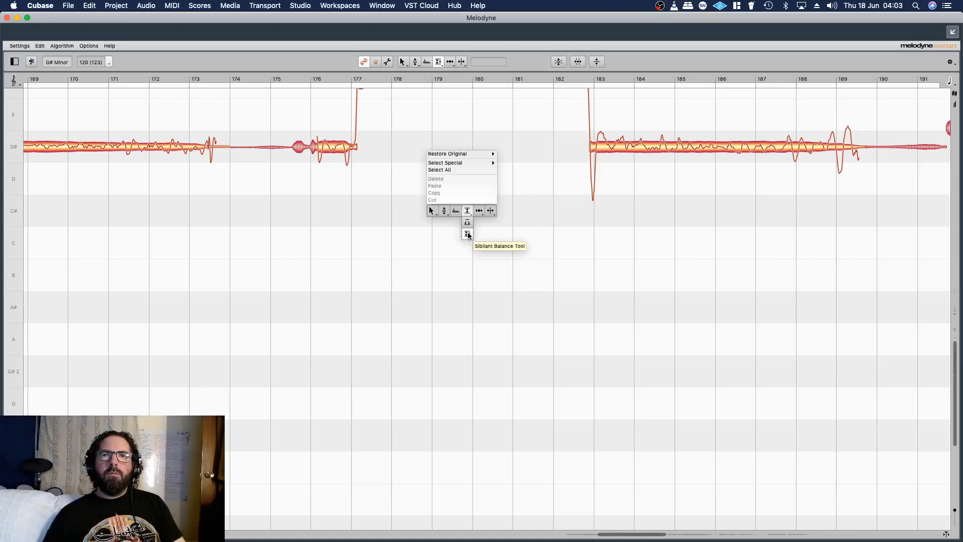
click(432, 222)
drag(259, 180, 671, 285)
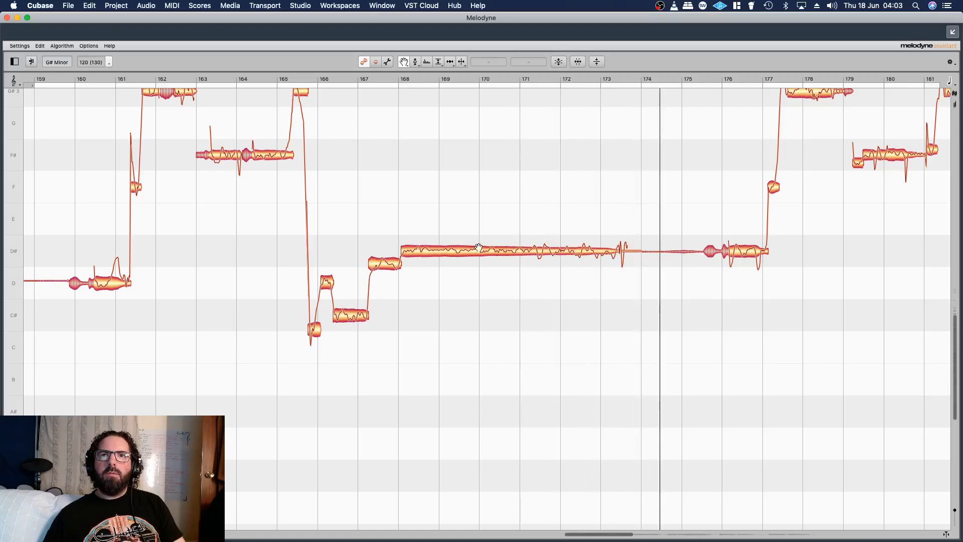
right_click(444, 216)
click(440, 200)
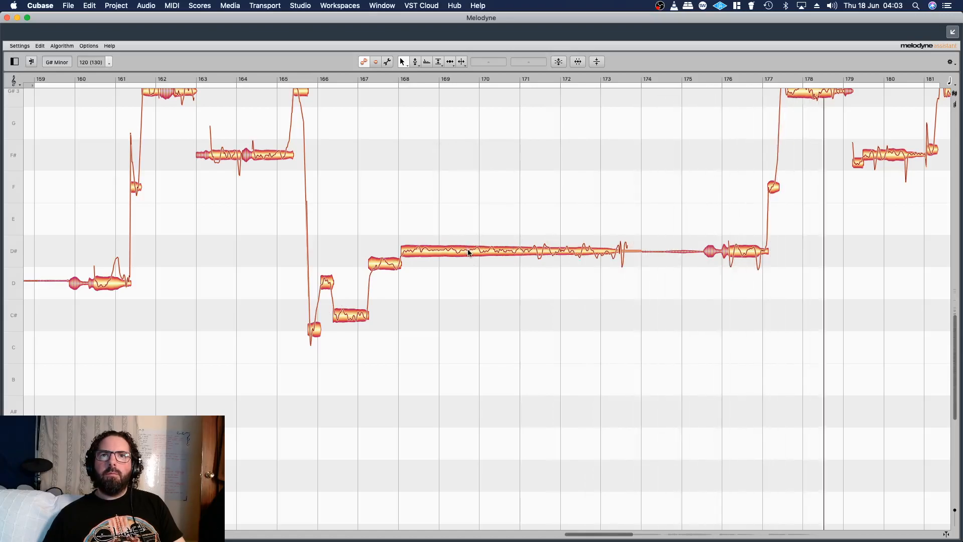
right_click(467, 250)
mouse_move(480, 193)
click(570, 199)
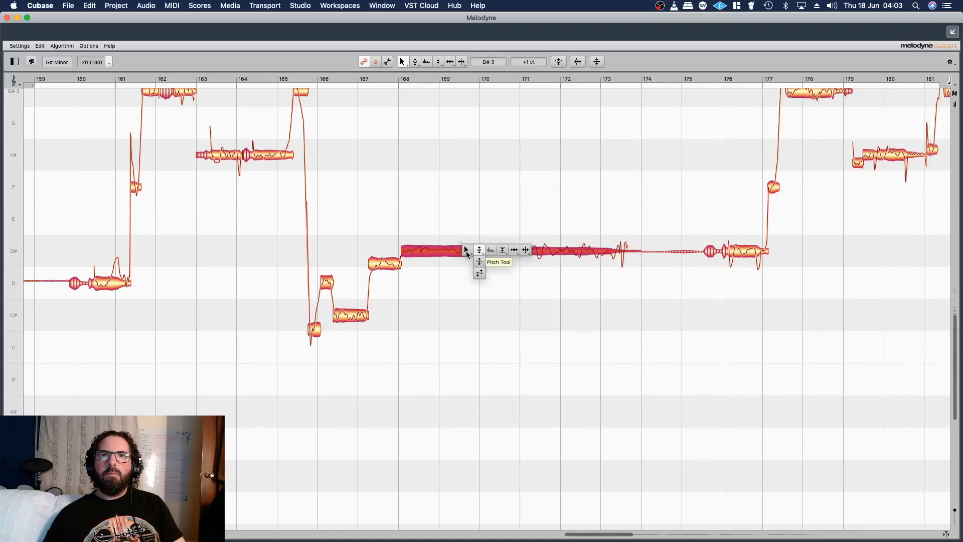
right_click(465, 249)
mouse_move(519, 195)
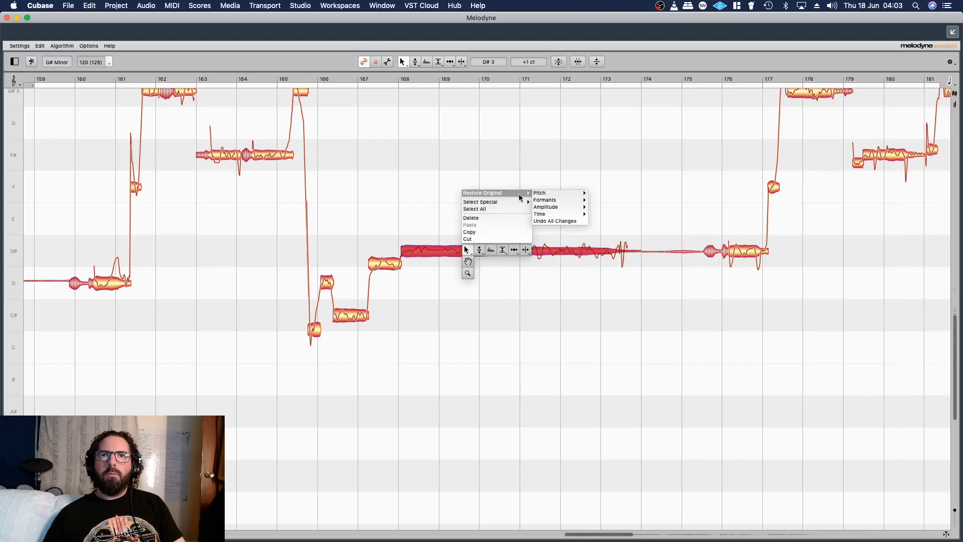
click(547, 220)
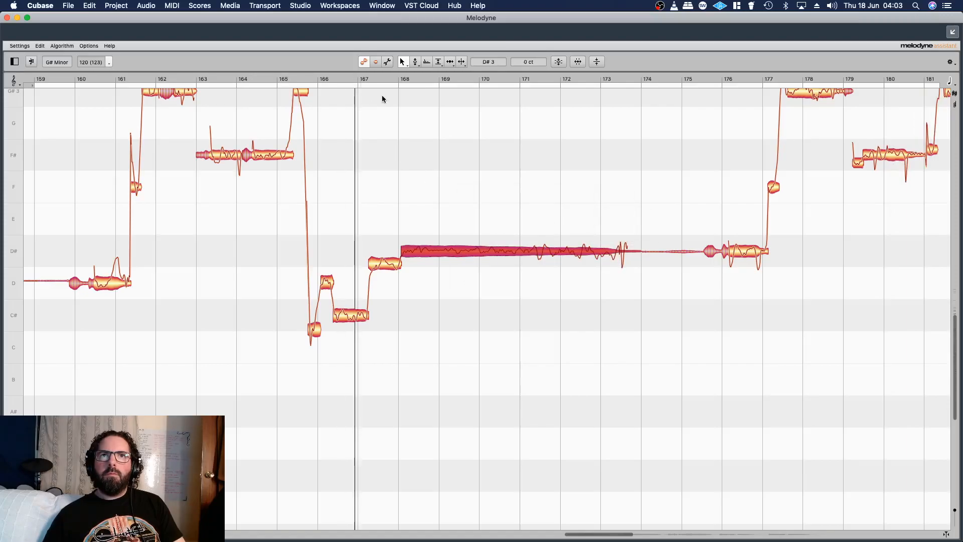
Step: Split the start off the short D#3 note before bar 168 and replay from just before bar 166
click(382, 256)
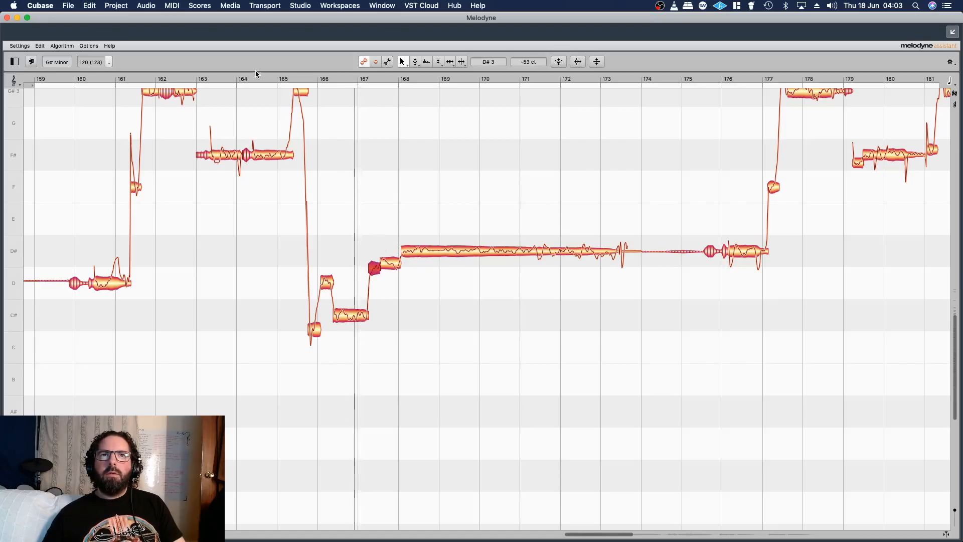
right_click(225, 229)
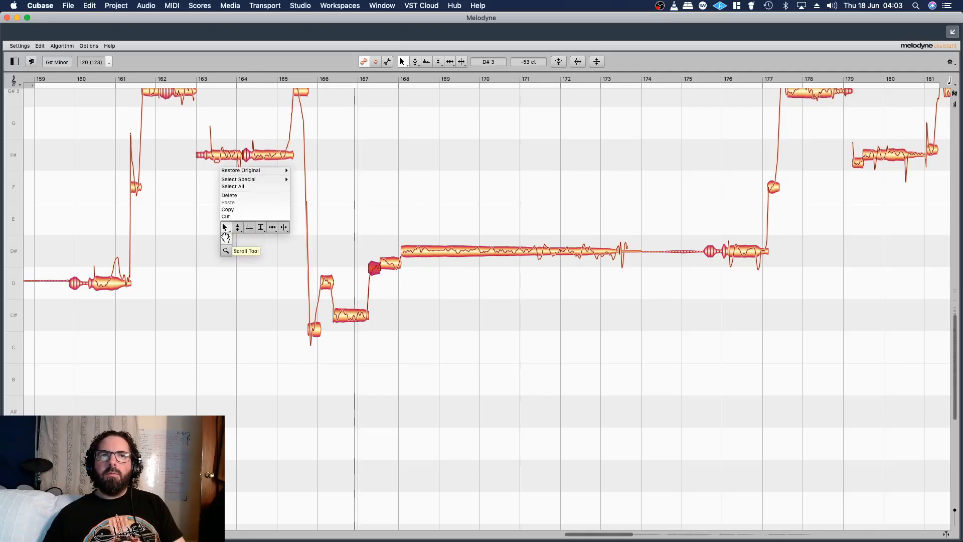
click(225, 237)
drag(211, 193, 231, 270)
right_click(231, 266)
click(231, 265)
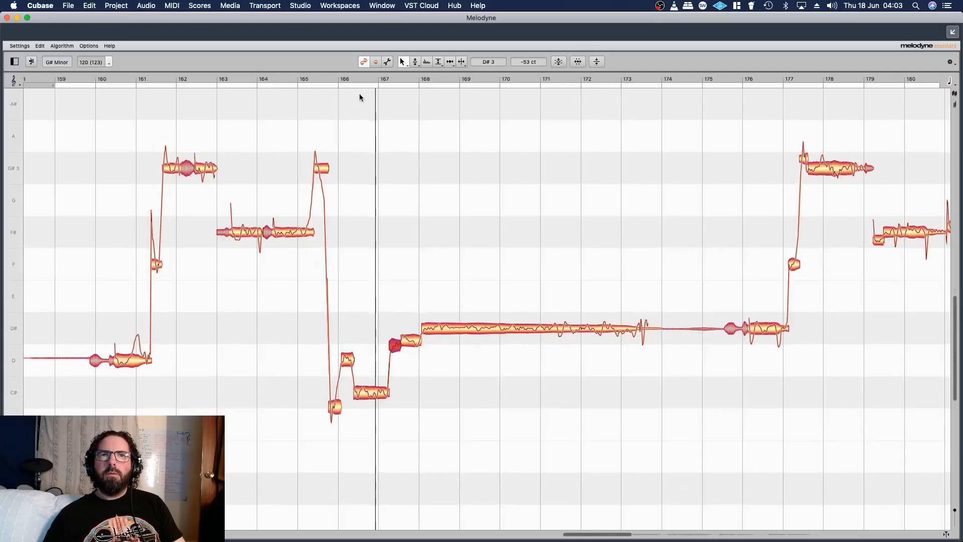
click(328, 77)
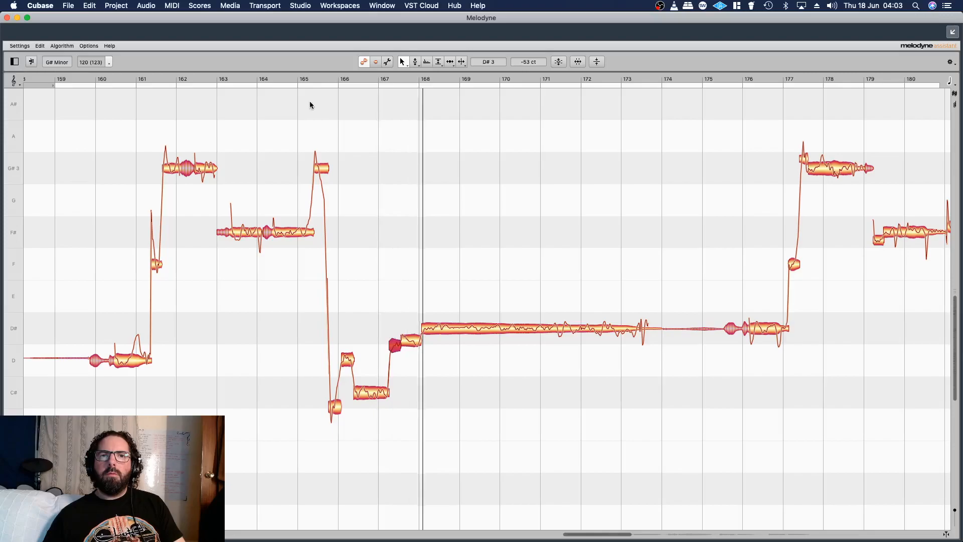
Step: Undo all changes on the three short C# and D notes around bar 166 and replay from the middle of bar 162
drag(325, 347, 367, 398)
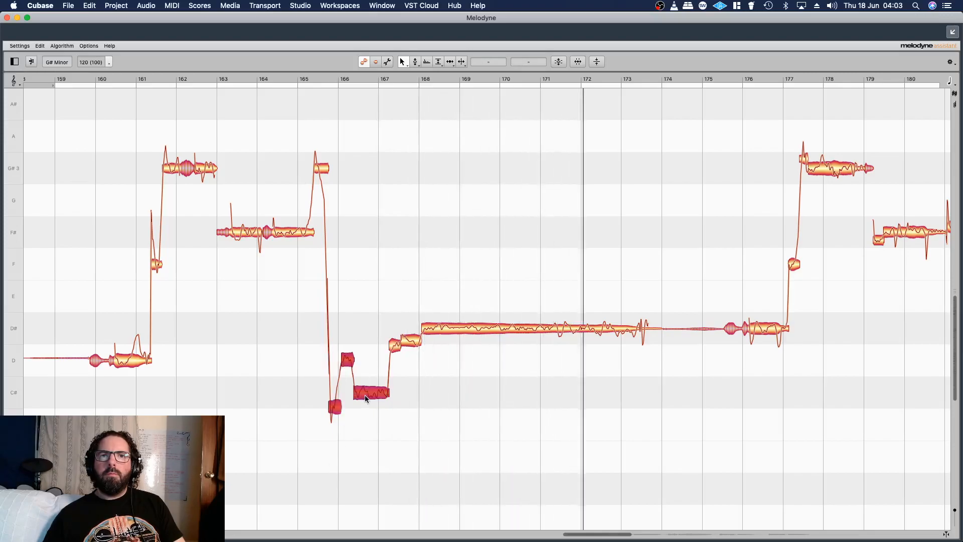
right_click(374, 393)
mouse_move(401, 337)
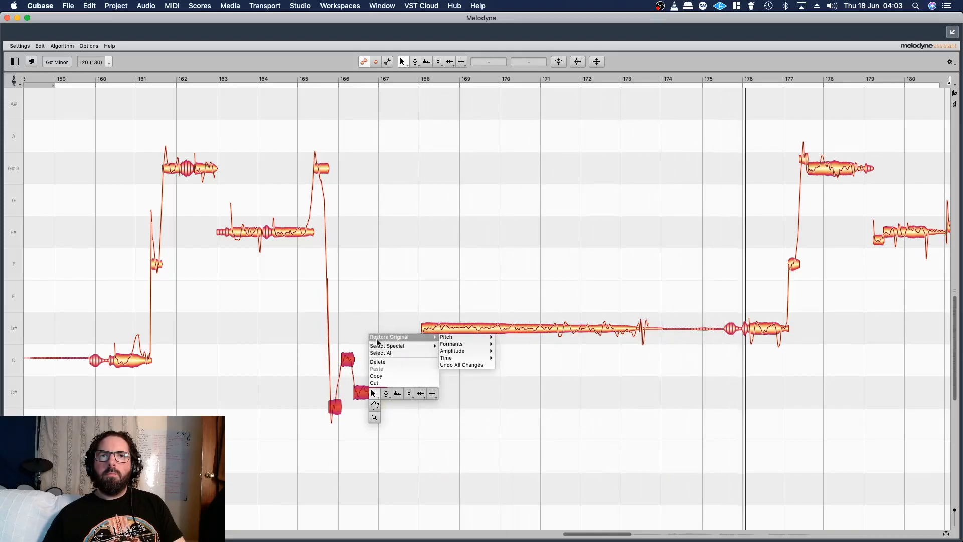
click(468, 363)
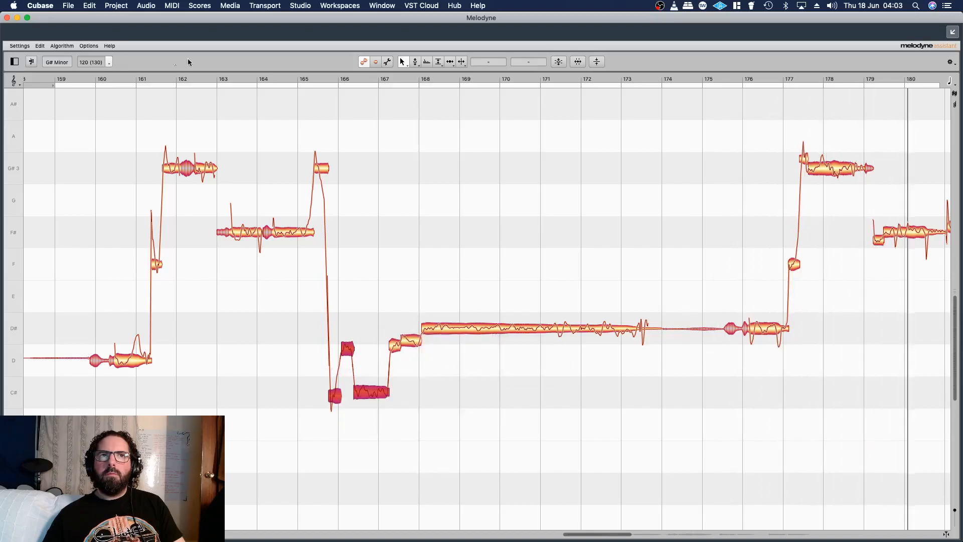
click(200, 74)
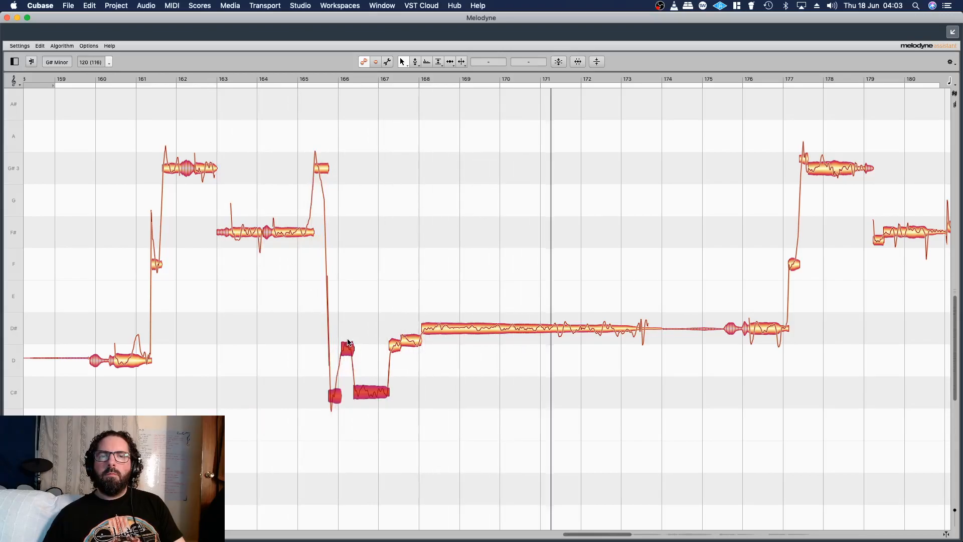
Step: Reduce the pitch modulation of the long D#3 note after bar 168 to 82% and replay from the middle of bar 166
right_click(497, 329)
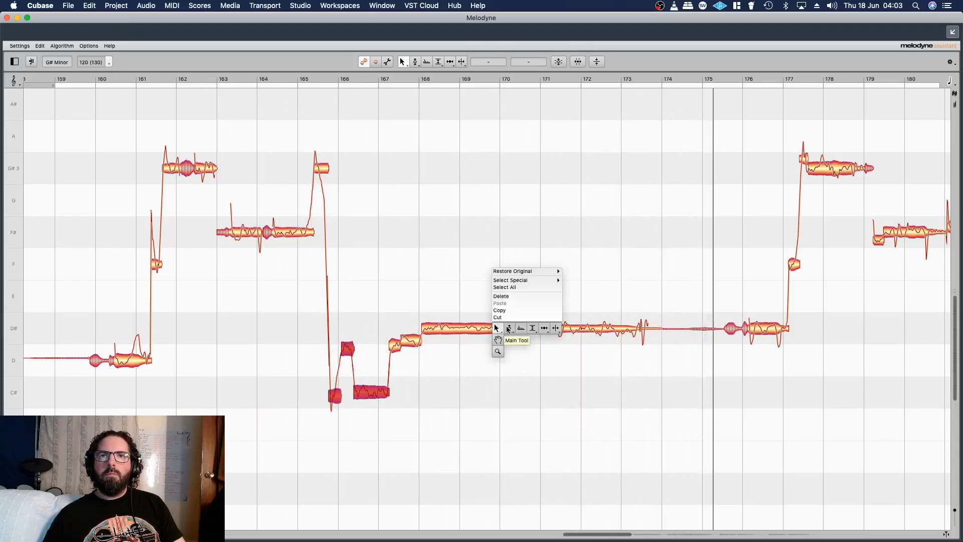
click(509, 329)
click(497, 326)
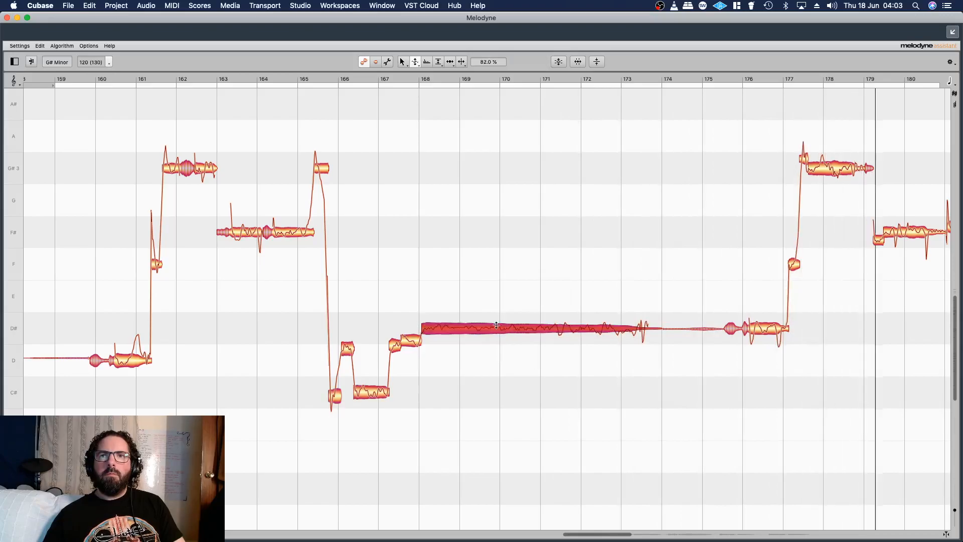
click(364, 77)
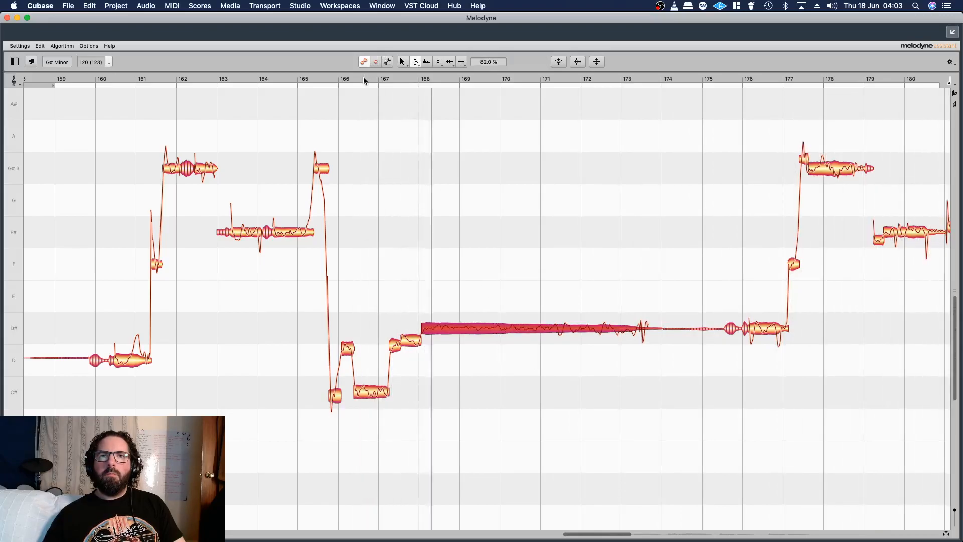
Step: With the main tool, raise the D#3 note just before bar 168 to -28 cents, split it, and replay from just before bar 166
right_click(410, 249)
click(397, 246)
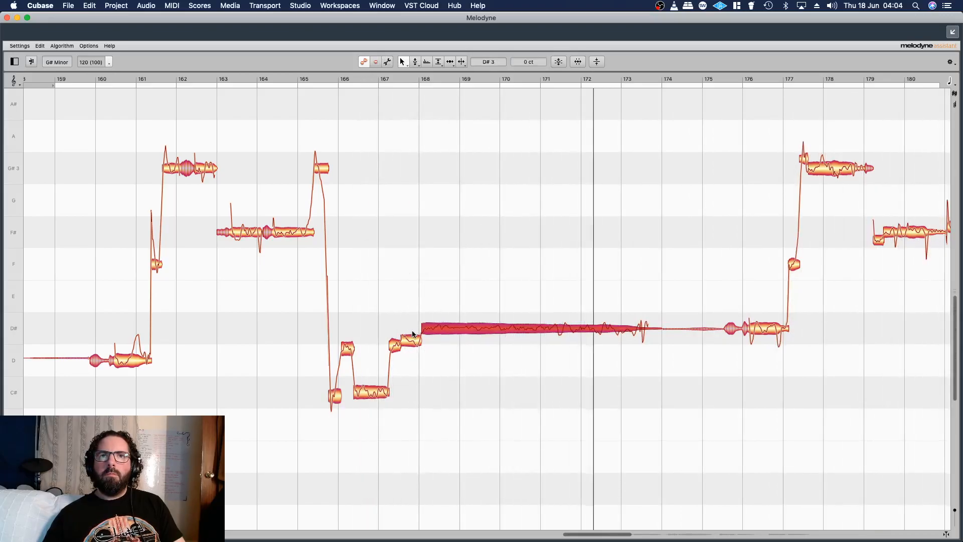
click(412, 333)
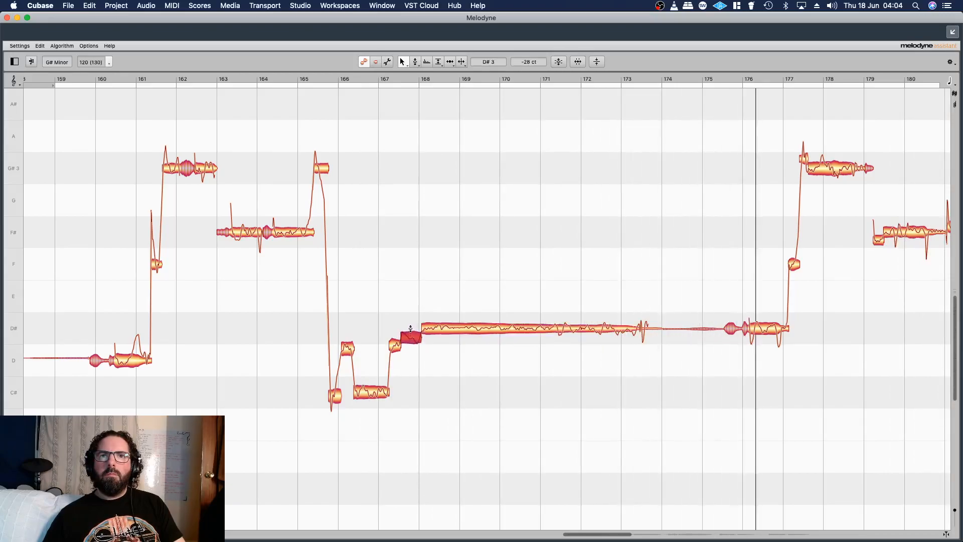
double_click(408, 324)
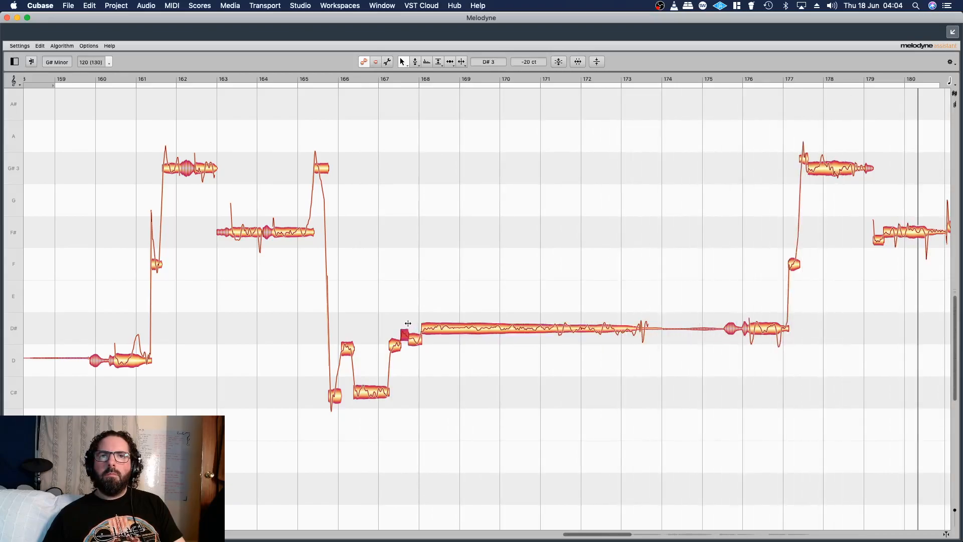
click(332, 80)
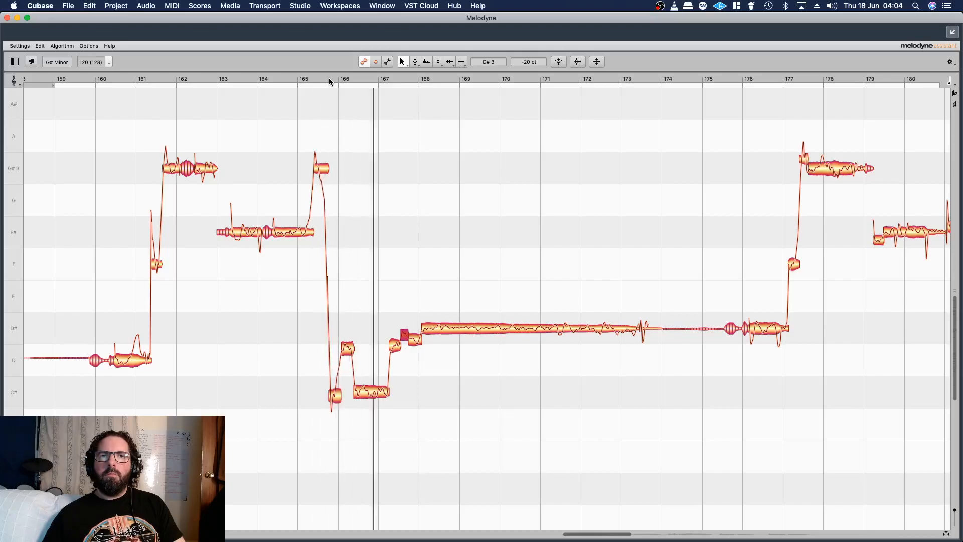
Step: Replay from bar 159 and split the D3 note after bar 160 just before and just after bar 161
click(60, 80)
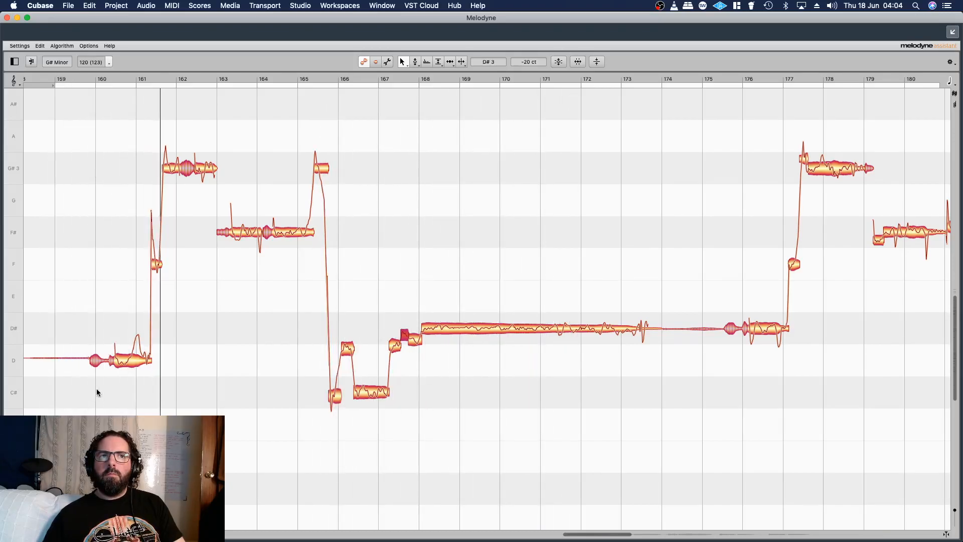
click(131, 347)
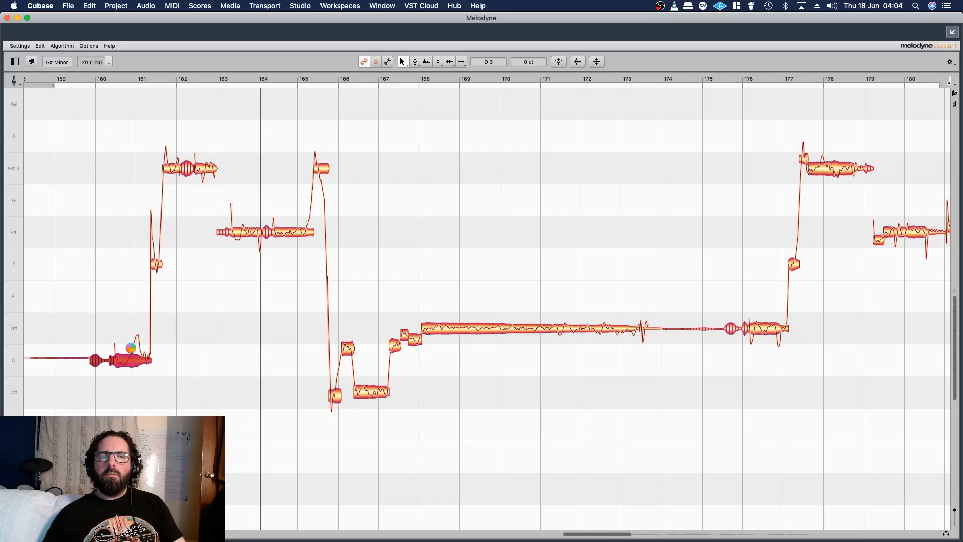
click(62, 79)
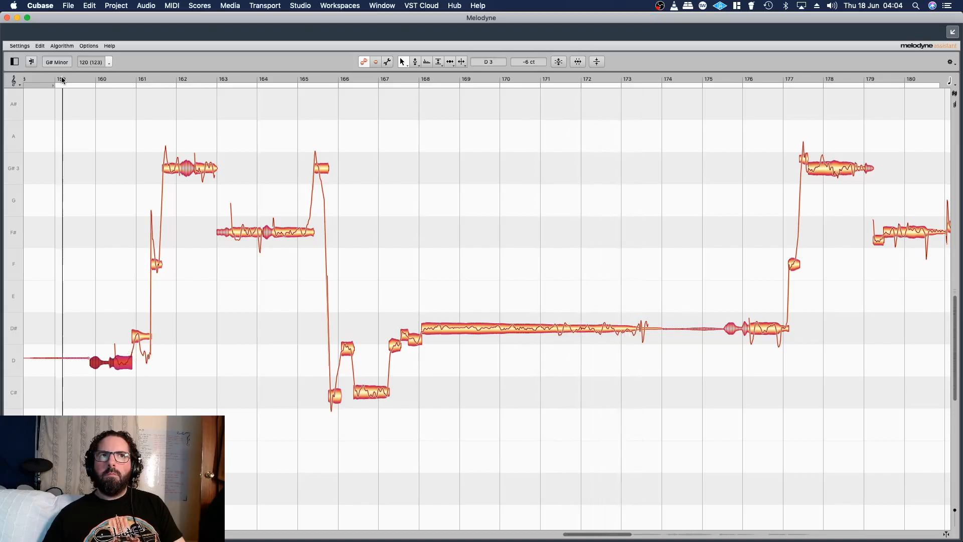
click(142, 324)
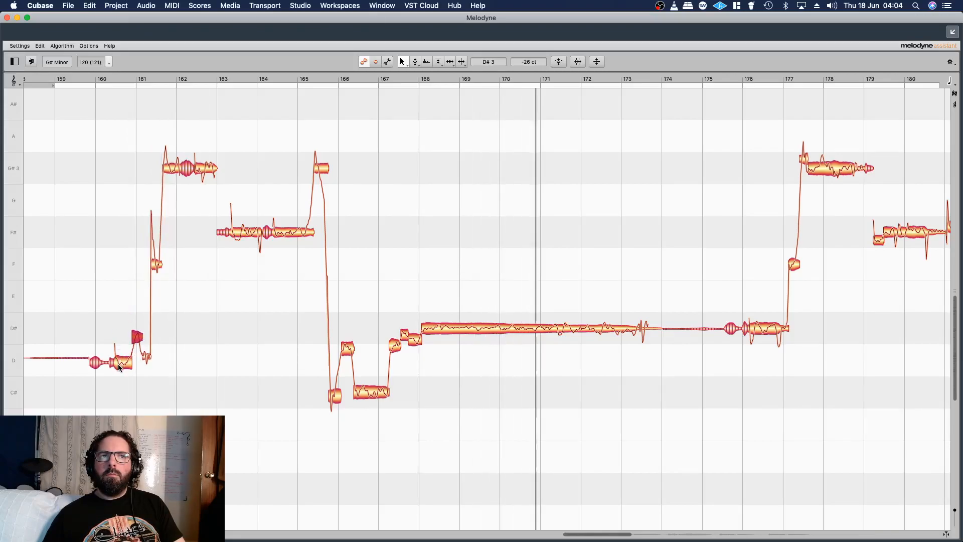
Step: Try the D3 note after bar 160 at +33 cents, undo all changes on the three split notes, and replay from bar 159
drag(118, 363, 119, 352)
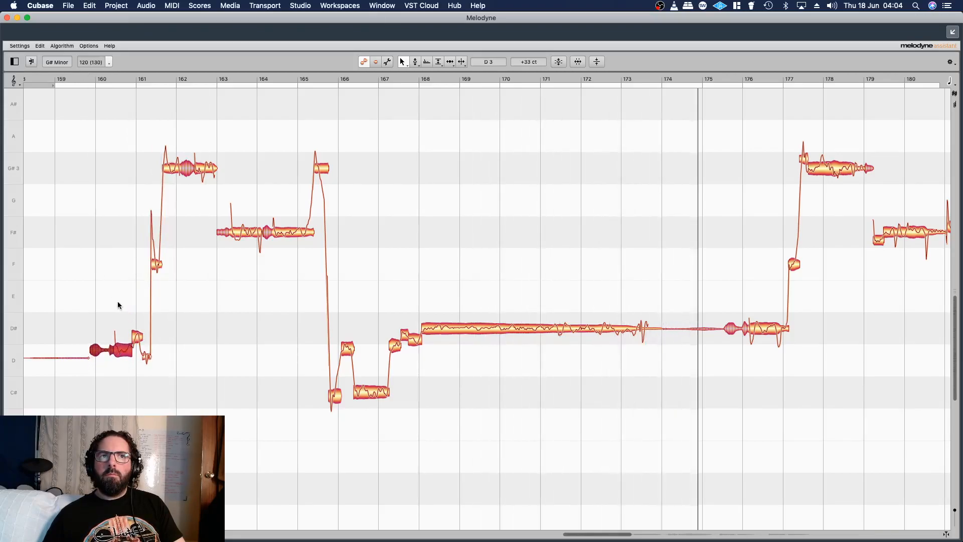
drag(118, 305, 151, 353)
right_click(122, 350)
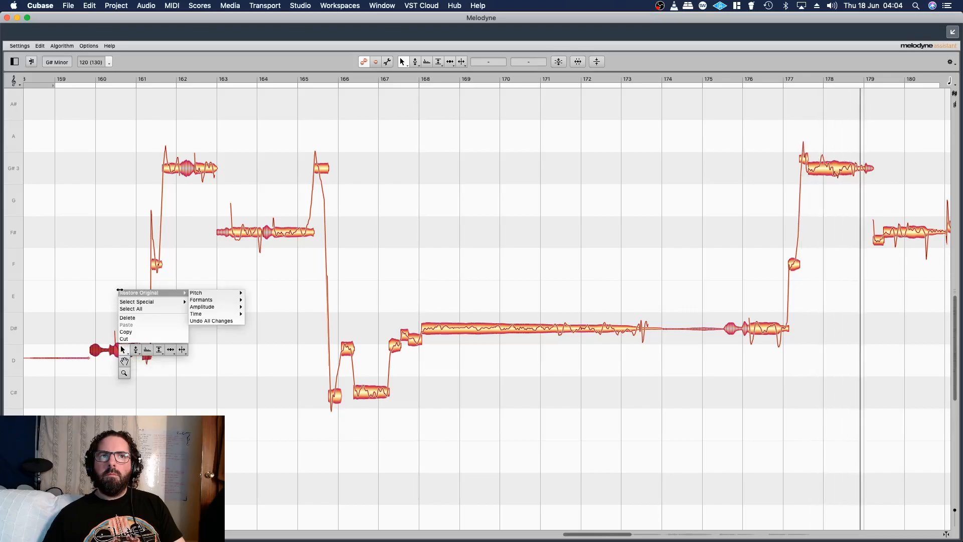
click(233, 320)
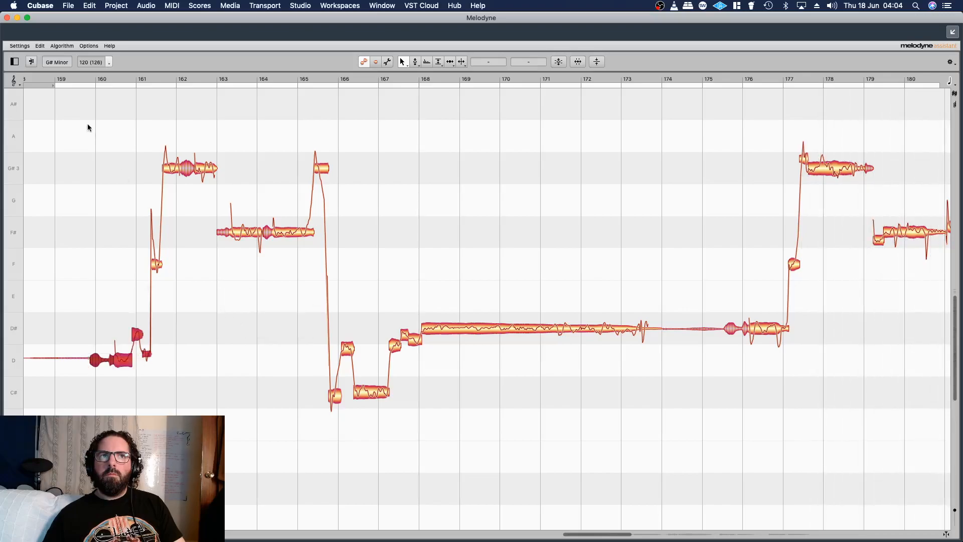
click(55, 78)
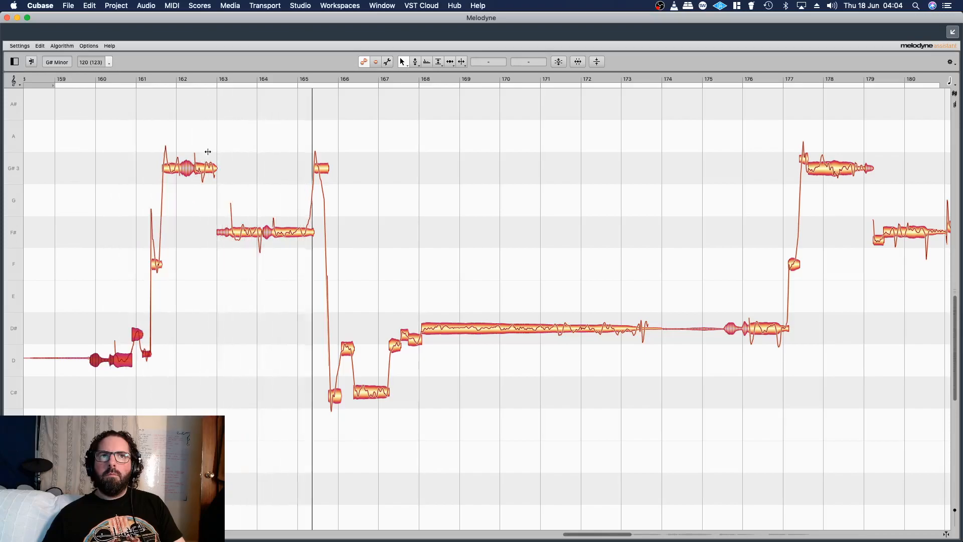
Step: Set the sibilant balance of the G#3 note starting just before bar 162 to -52% and replay from just before bar 161
right_click(202, 92)
mouse_move(242, 153)
click(241, 171)
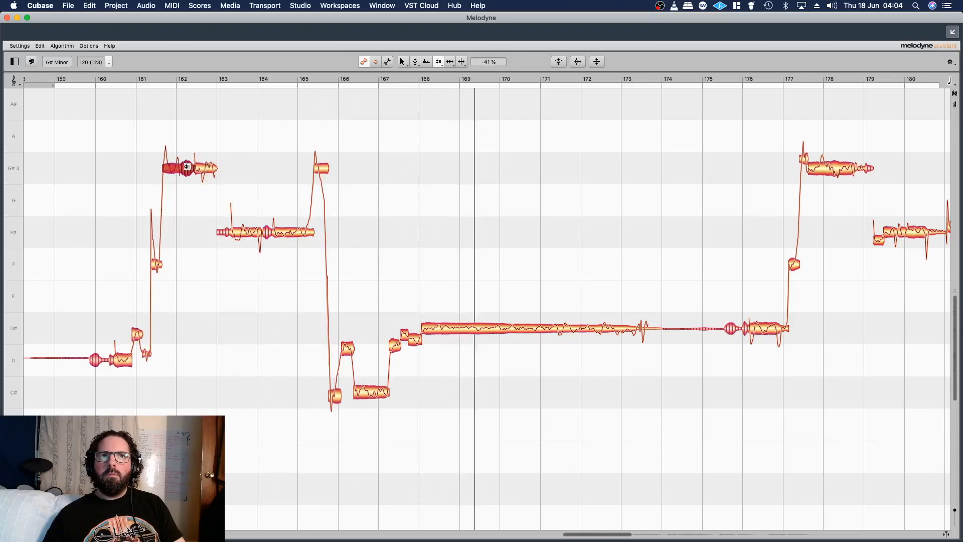
click(129, 76)
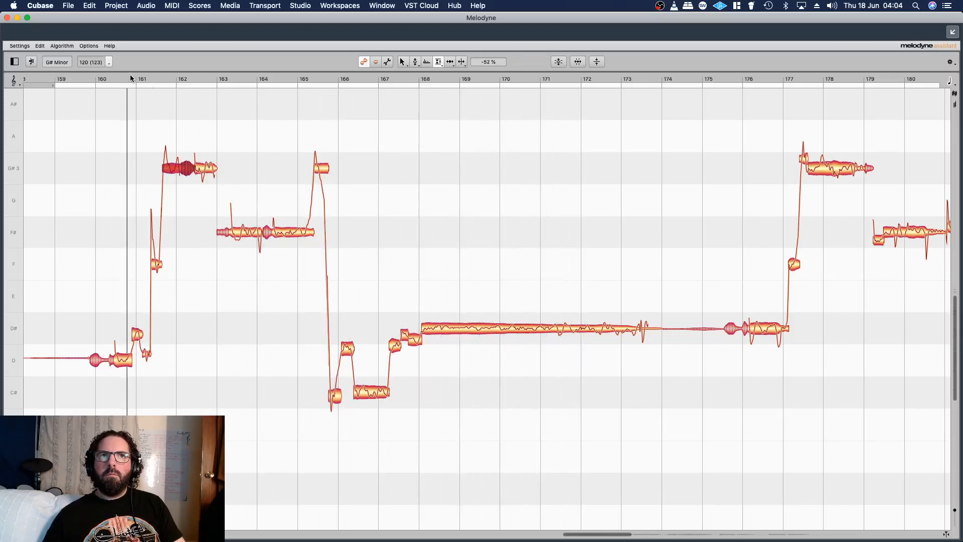
Step: Return to the main tool and split the F#3 note starting at bar 163 about halfway through that bar
right_click(239, 192)
click(209, 176)
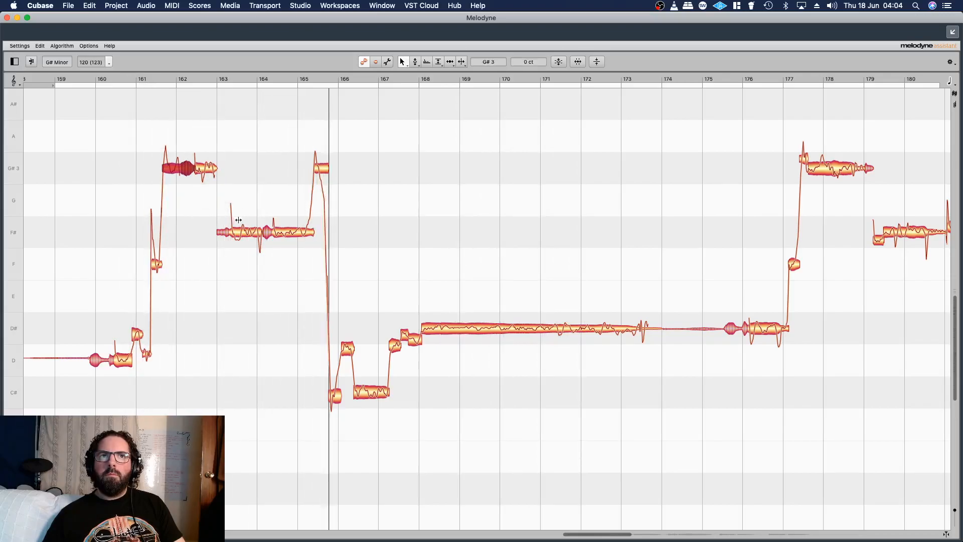
click(242, 217)
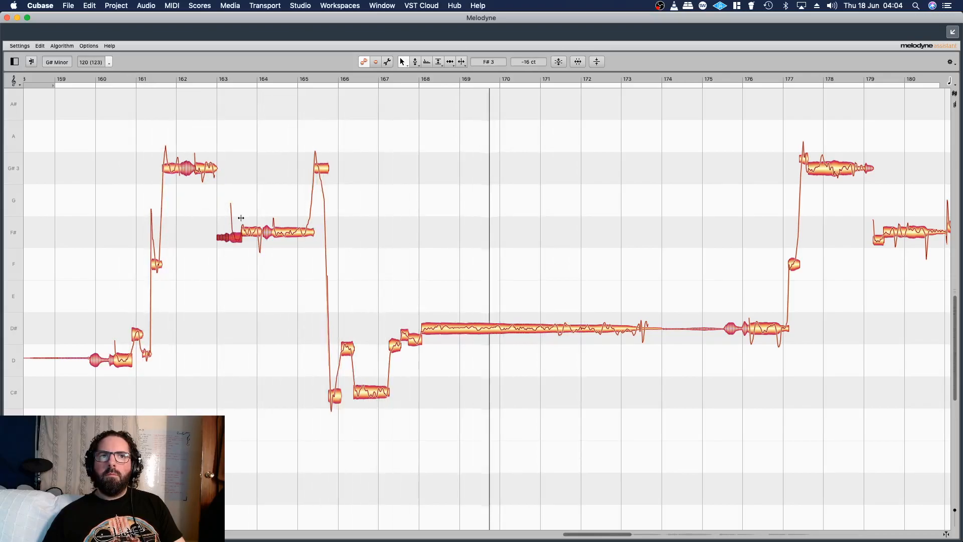
Step: Nudge the C#3 note just before bar 166 upward, raise the longer C#3 note after it to +7 cents, and replay from mid-bar 164
click(335, 393)
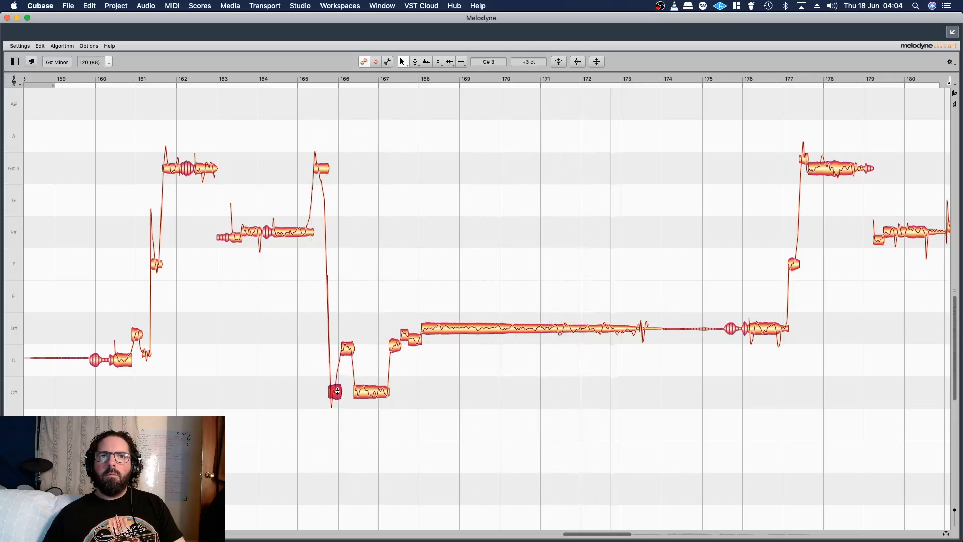
click(371, 391)
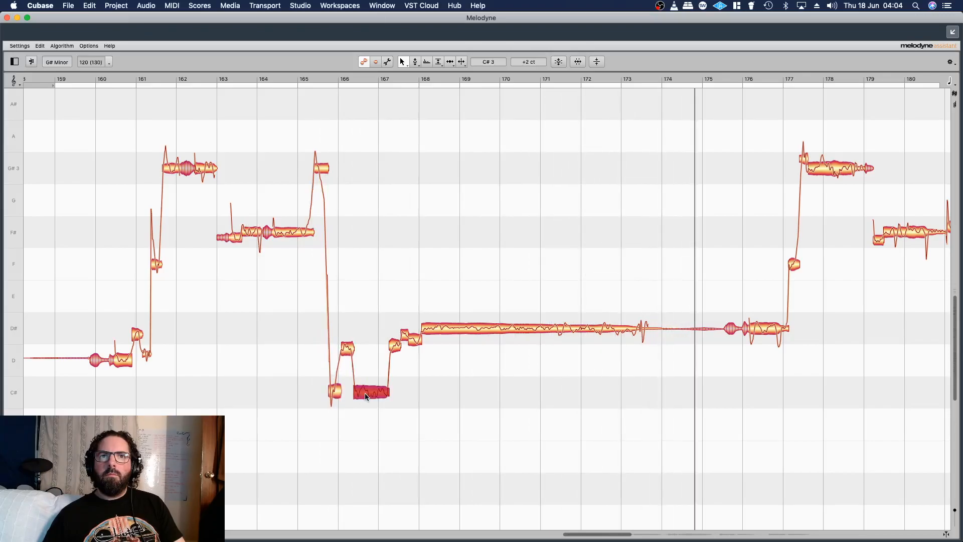
click(276, 78)
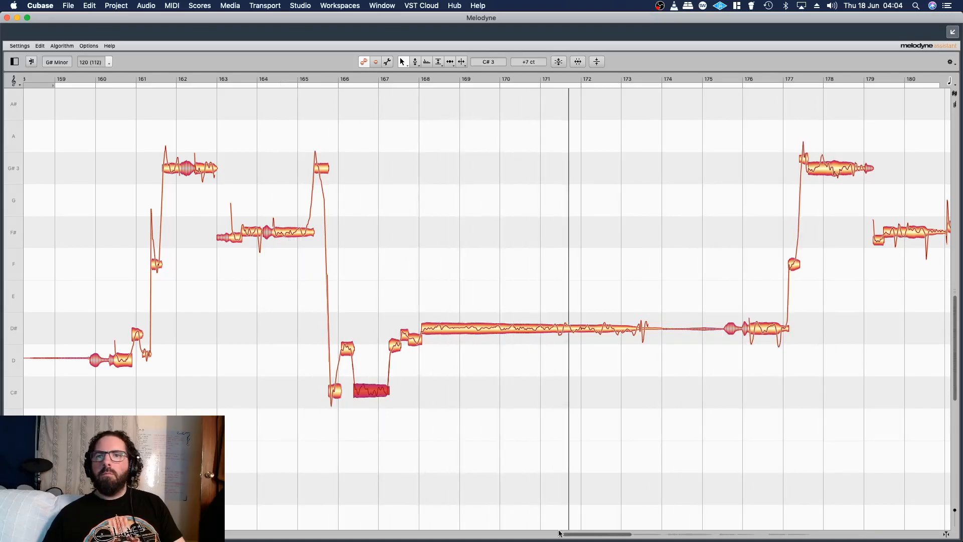
Step: Split the long D#3 note starting around bar 183 at two points shortly after the bar line
drag(601, 535, 648, 538)
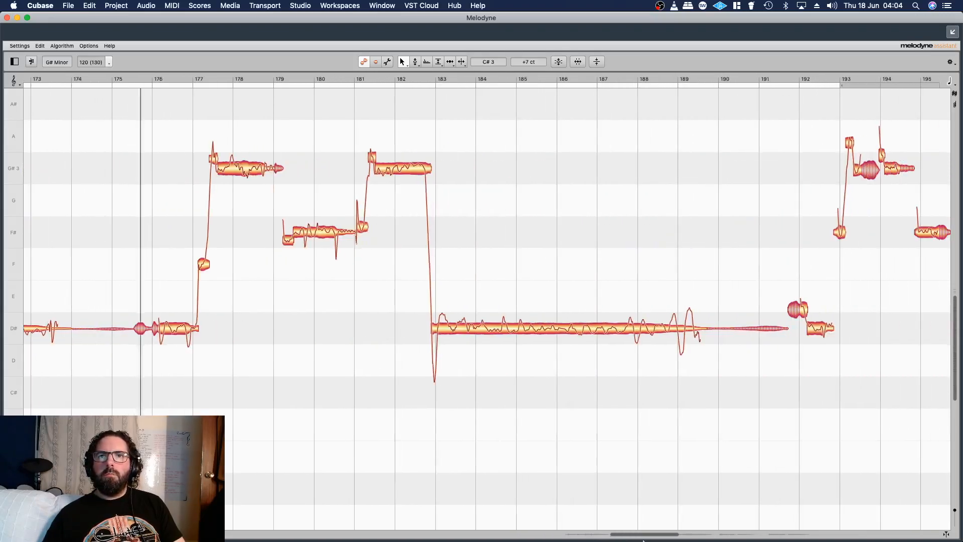
click(447, 314)
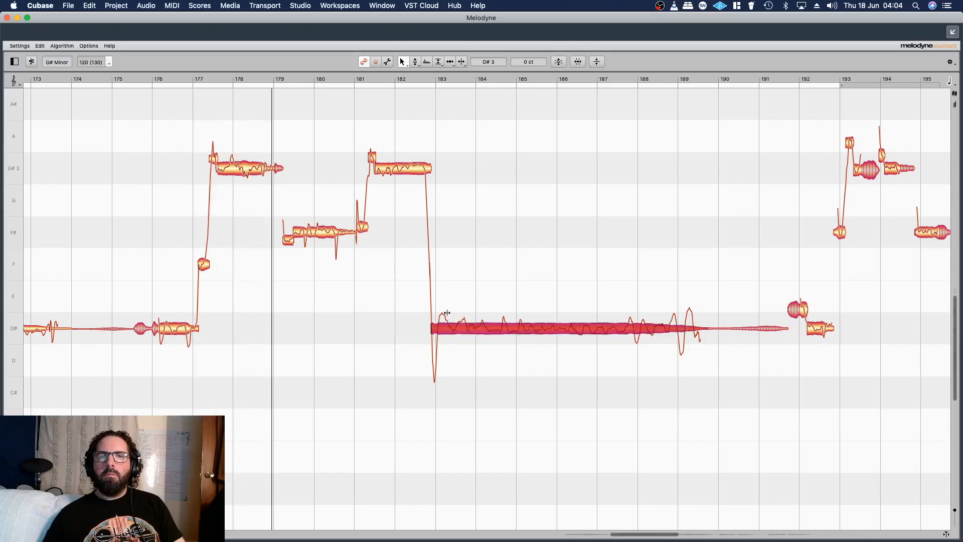
double_click(447, 313)
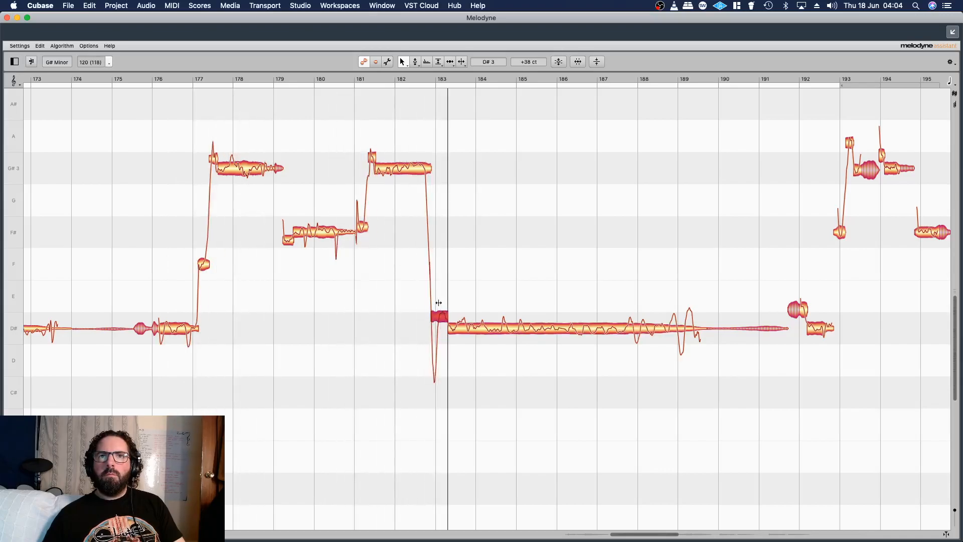
drag(439, 303, 439, 314)
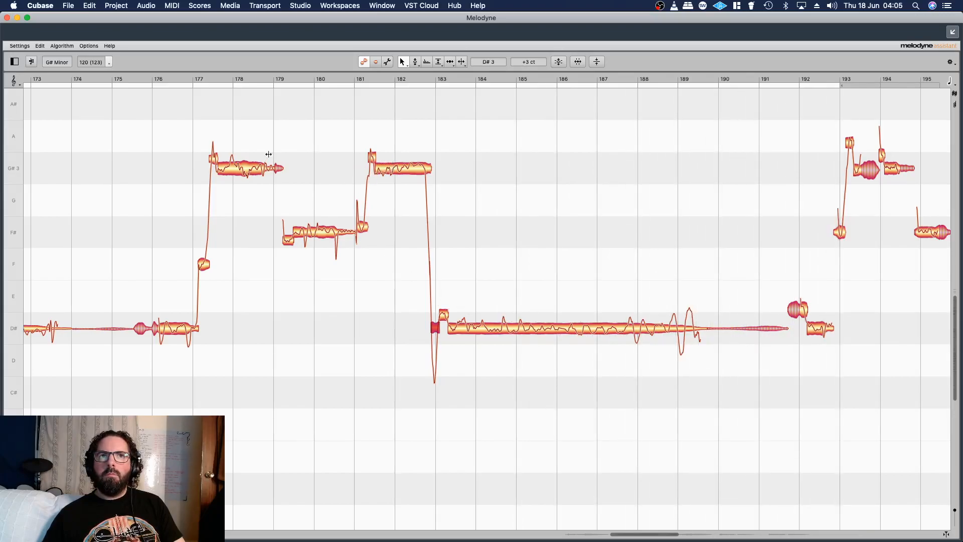
Step: Reduce pitch modulation to 76% on the G#3 note around bar 178, 84% on the D#3 note before bar 177, and 81% on the long D#3 after bar 183
right_click(236, 157)
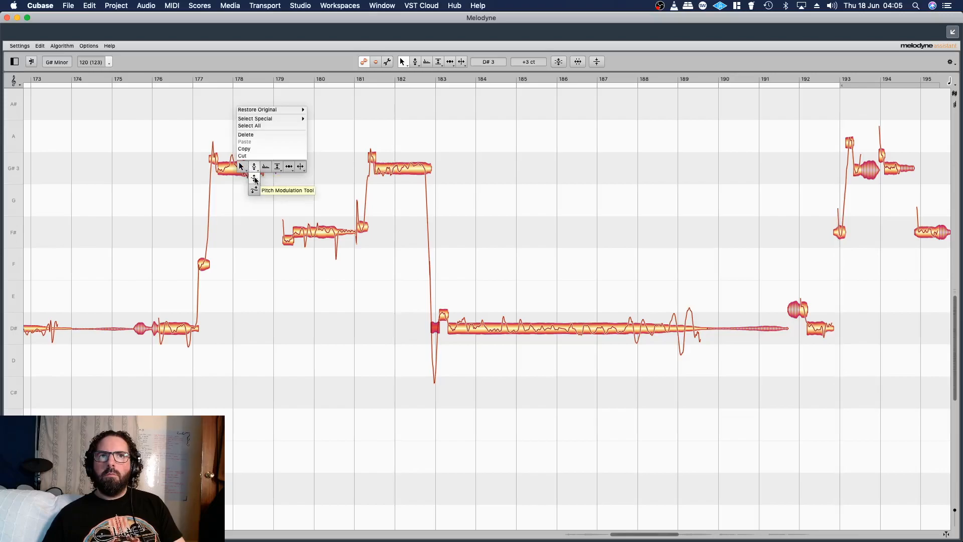
click(255, 179)
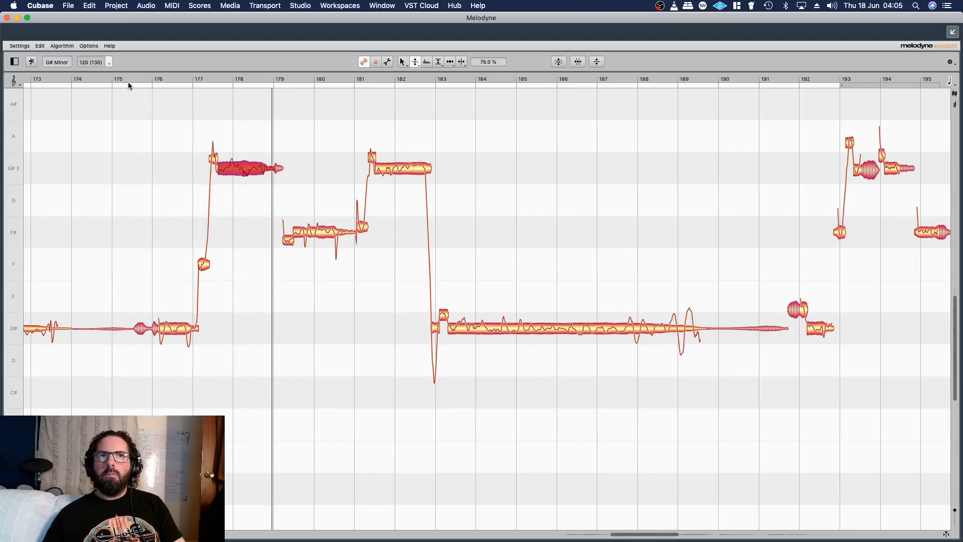
click(198, 323)
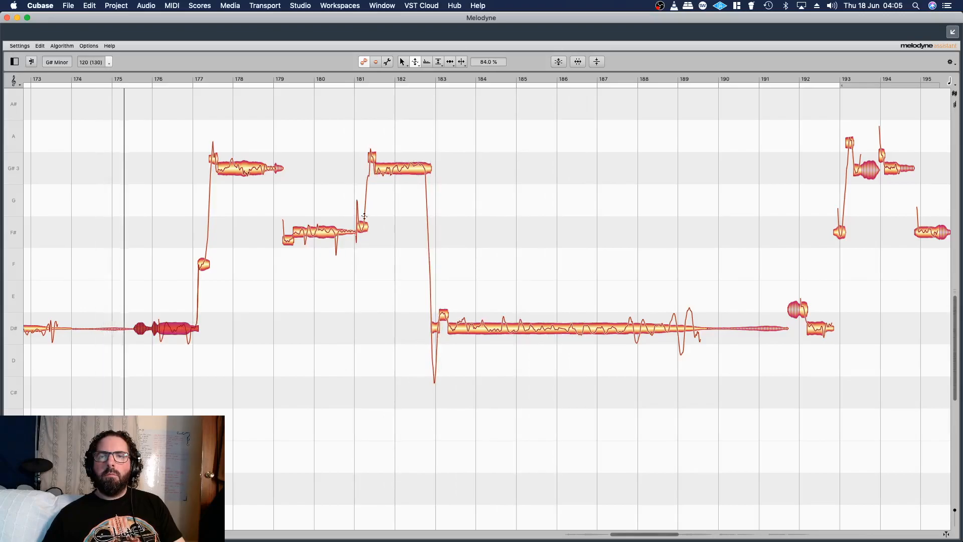
click(545, 337)
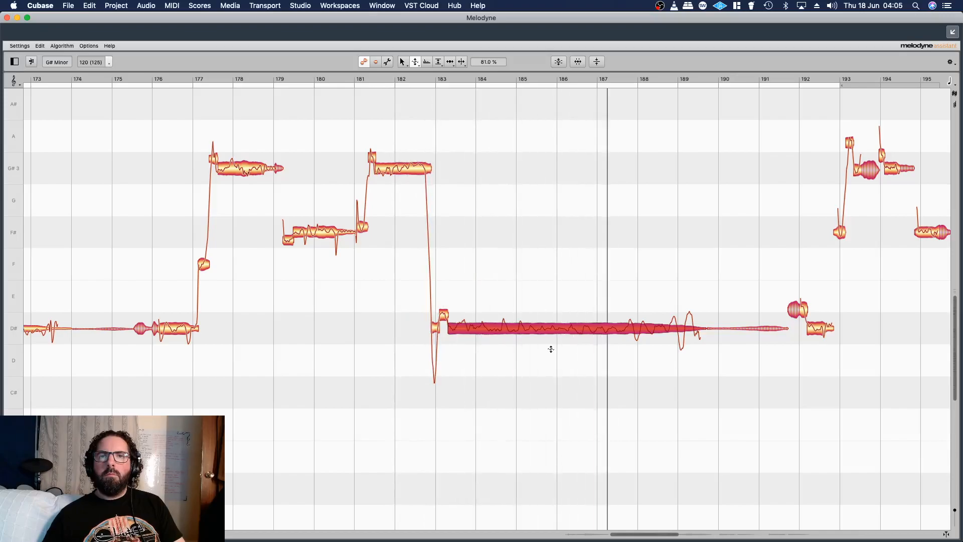
Step: Close the detached Melodyne window, unsolo Vo Bri 02, and replay the full mix from about bar 155 in Cubase
click(7, 17)
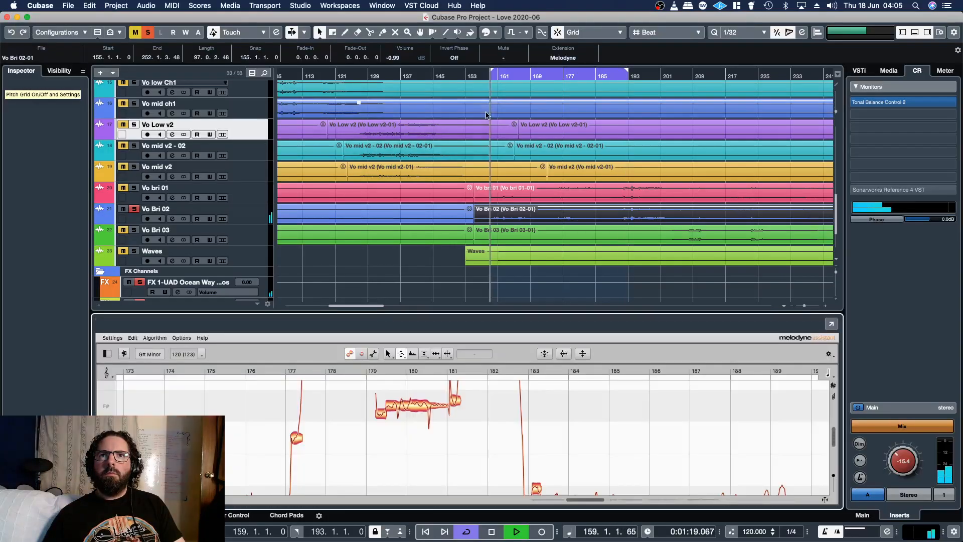
click(135, 208)
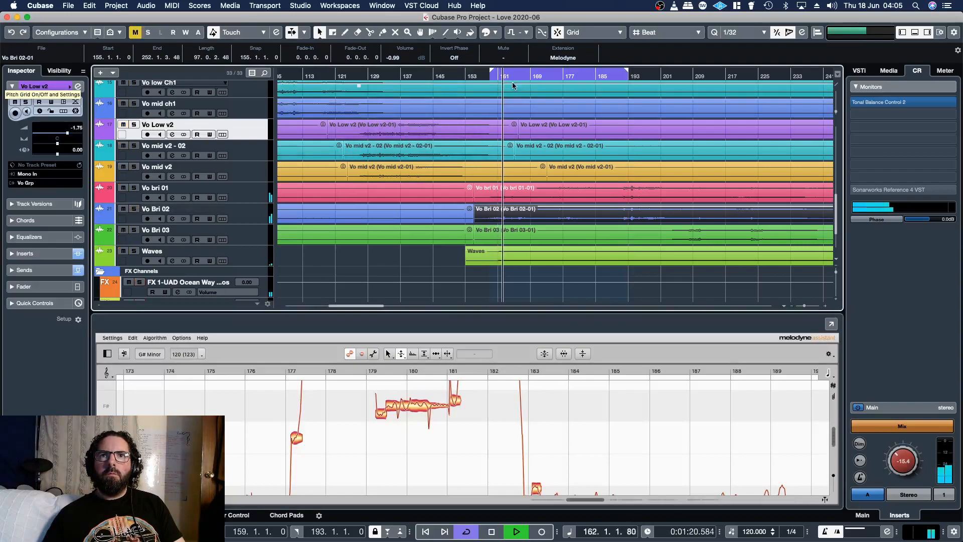
click(474, 78)
Step: Open the channel settings of Vo Bri 03 and load soothe2 in insert slot 9
click(173, 240)
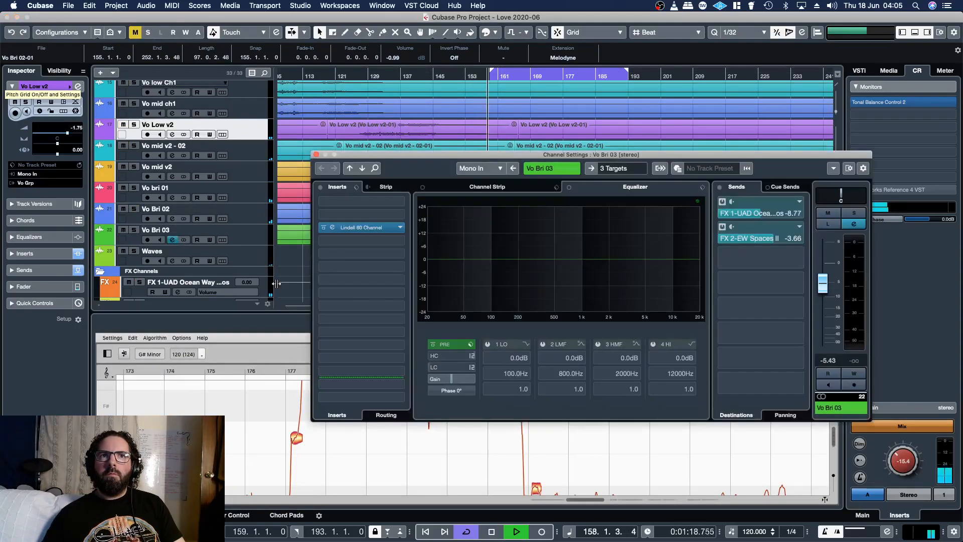
click(361, 292)
scroll(379, 414, down, 3)
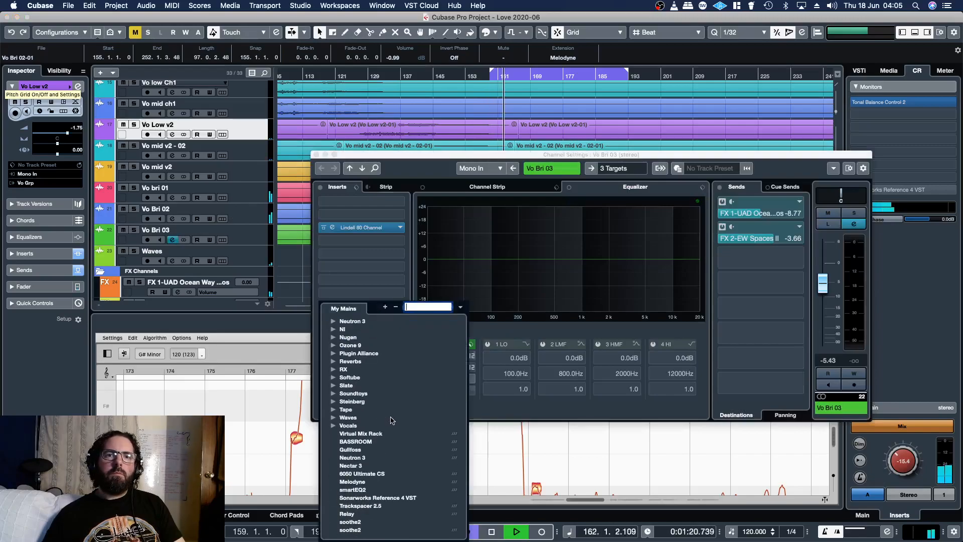
click(351, 530)
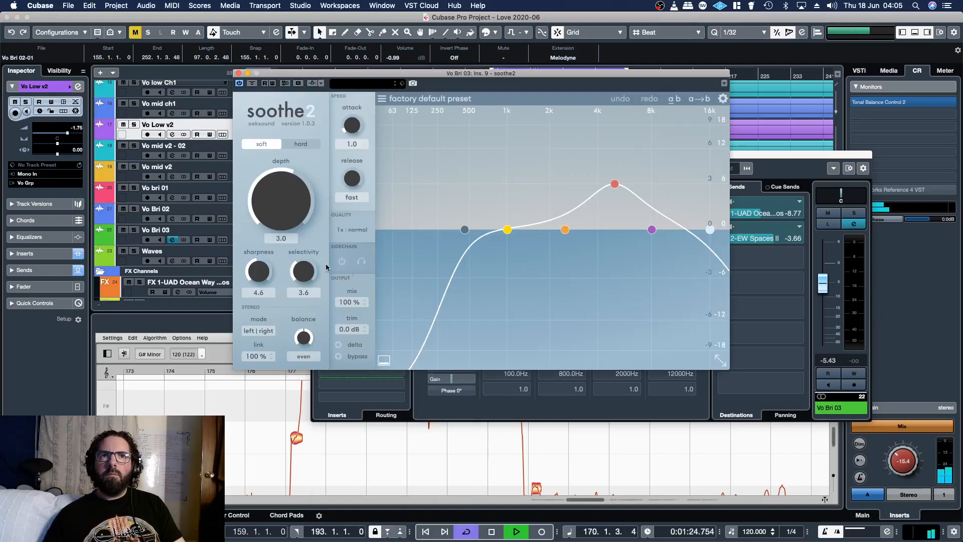
Step: Load soothe2's Vocal start preset from the Vocals category on Vo Bri 03, set depth to 4.4, and close the plug-in and channel windows
click(415, 99)
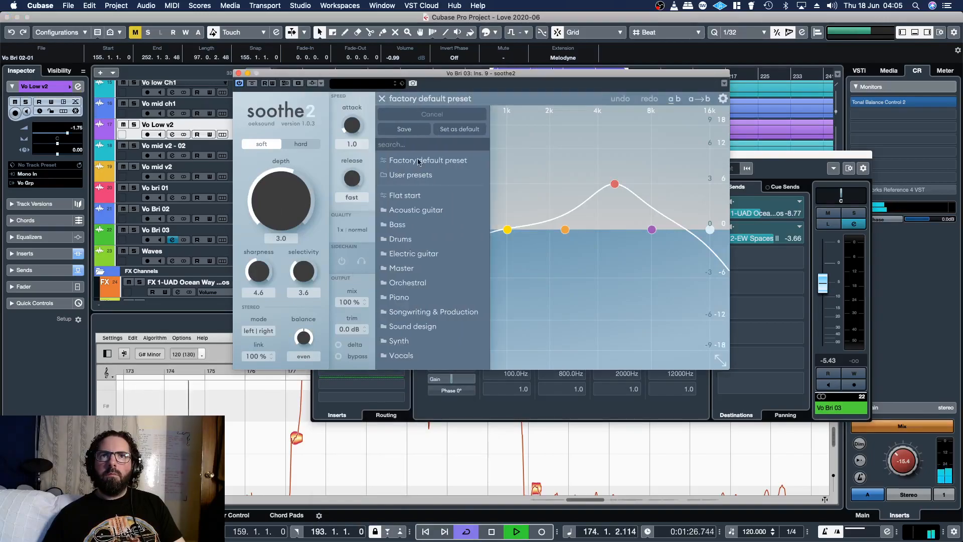
click(401, 354)
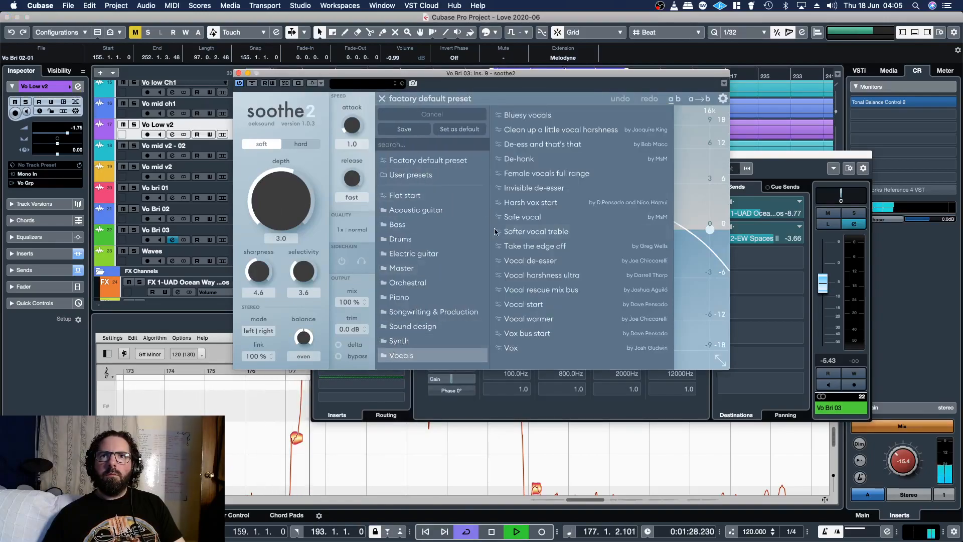
click(519, 305)
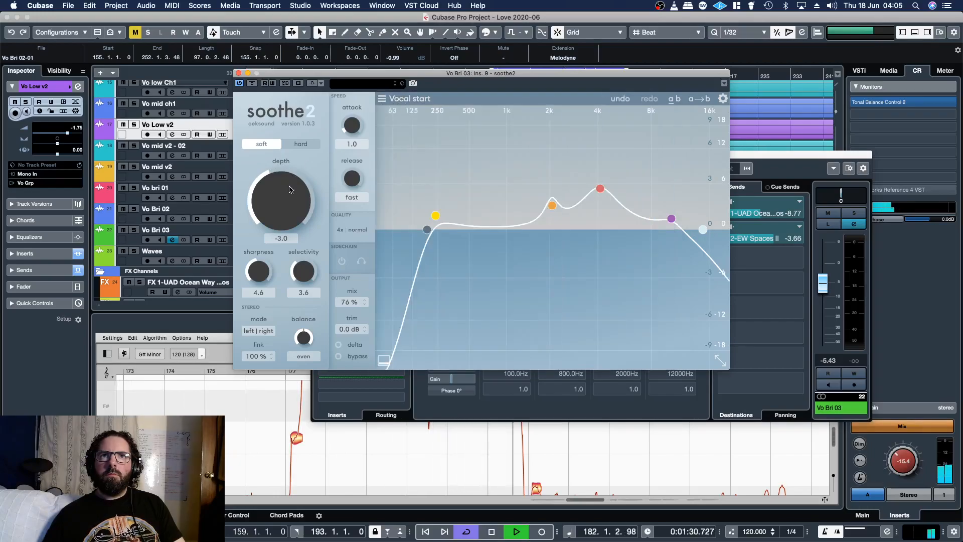
drag(283, 186, 285, 179)
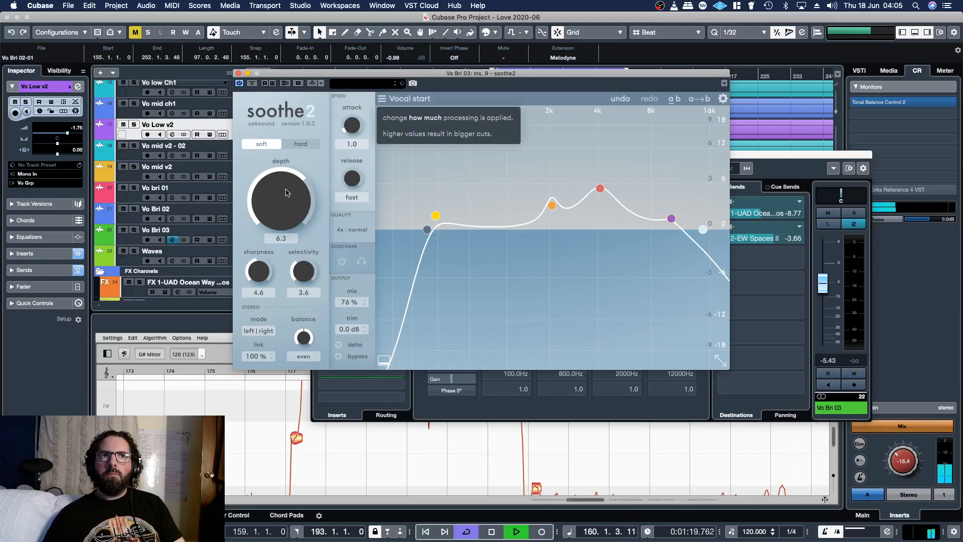
drag(286, 199, 286, 203)
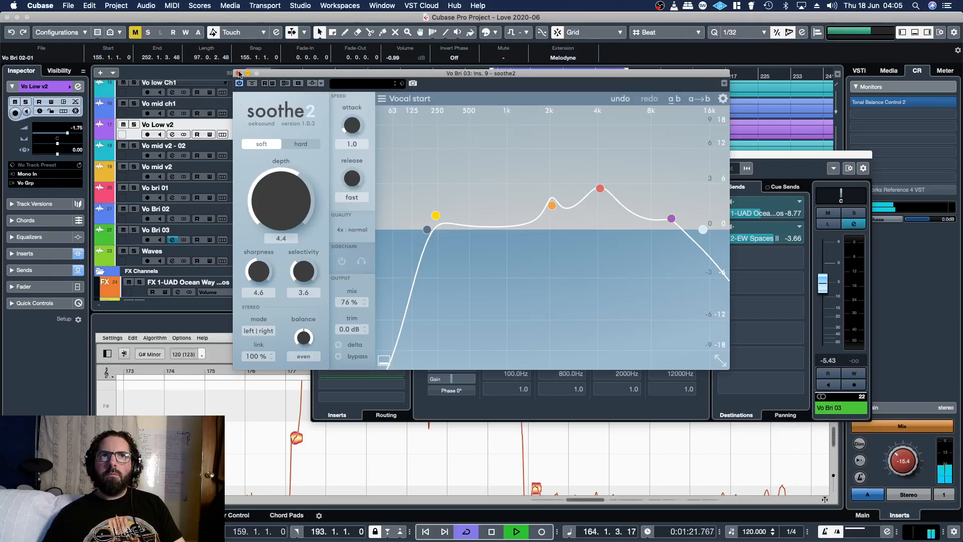
click(240, 73)
click(315, 157)
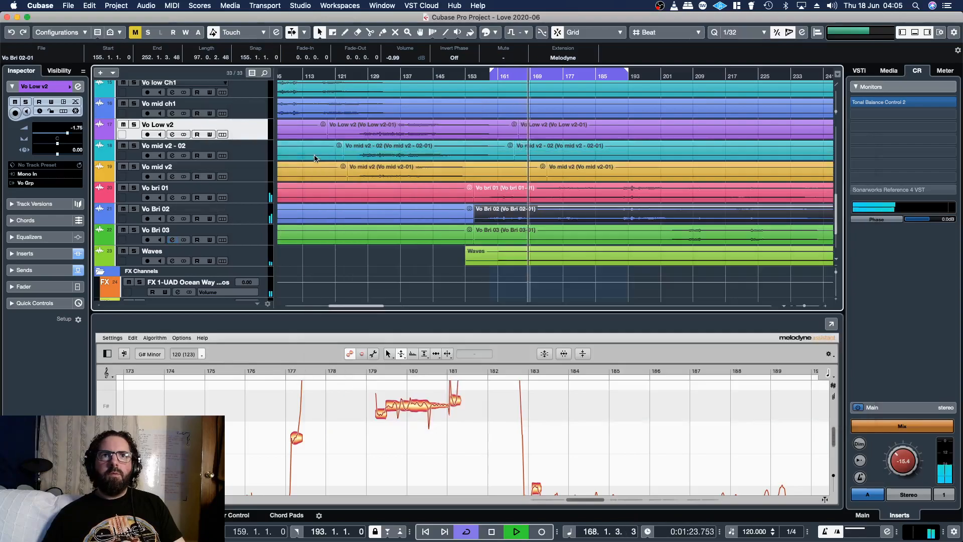
Step: Open the channel settings of Vo Bri 02 and load soothe2 in insert slot 9
click(172, 219)
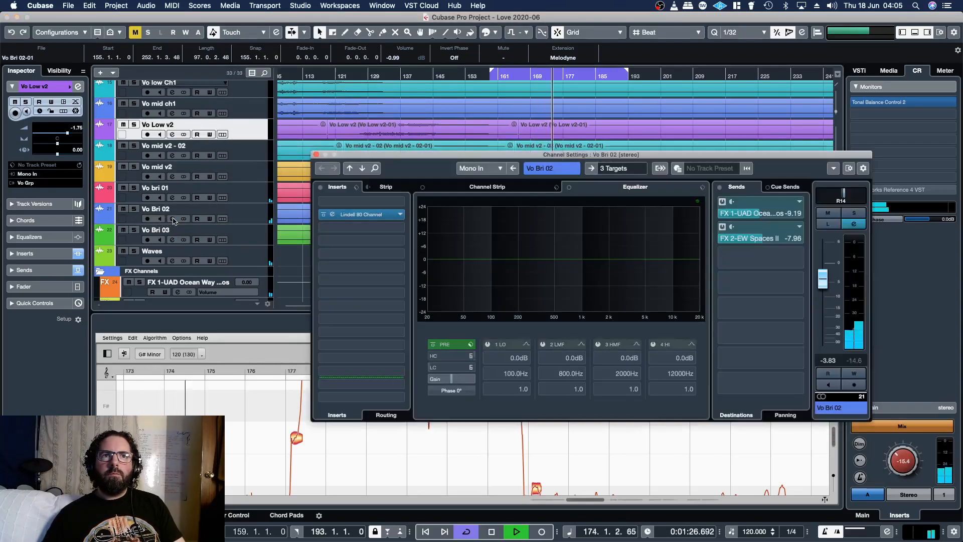
click(402, 308)
scroll(361, 452, down, 5)
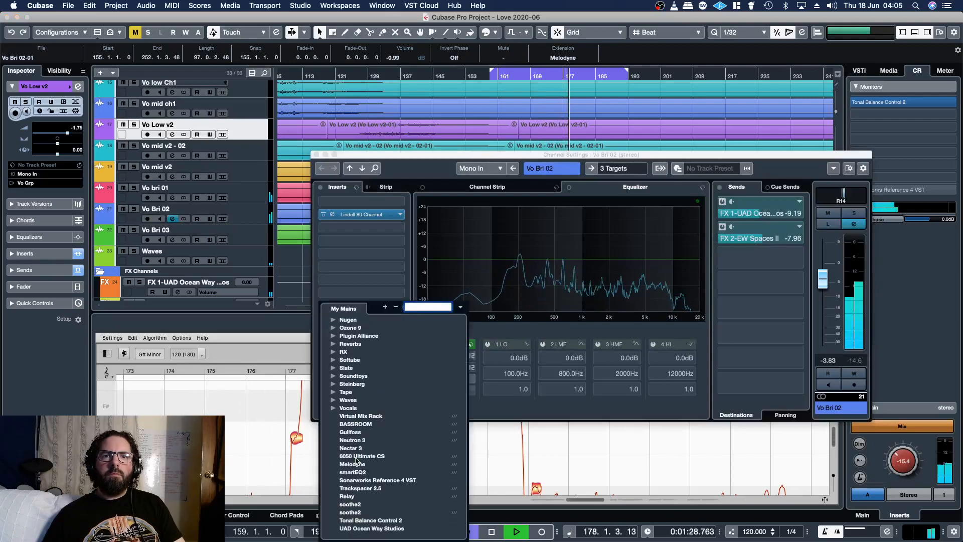
click(353, 512)
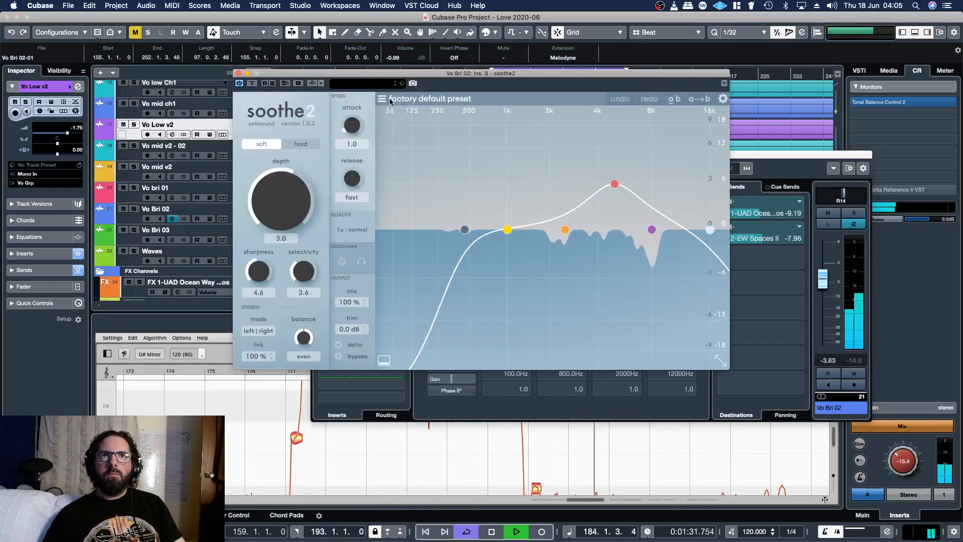
Step: Load soothe2's Vocal start preset on Vo Bri 02, set the depth to 3.6, and close the plug-in window
click(391, 100)
mouse_move(401, 355)
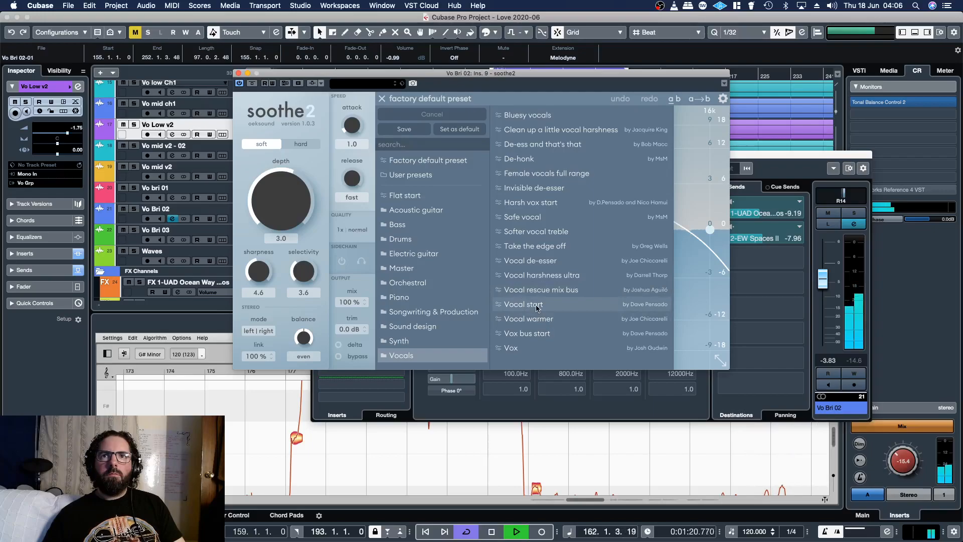
click(523, 304)
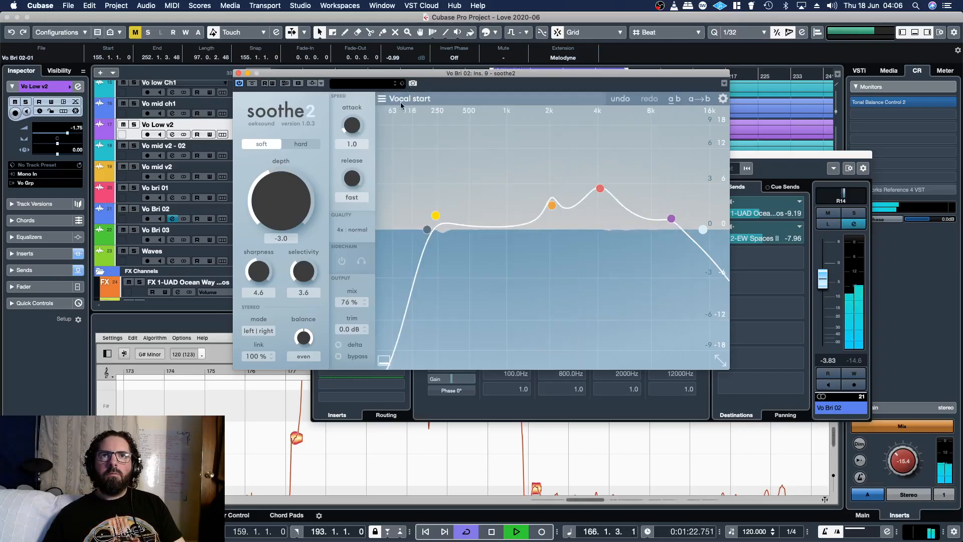
drag(279, 187, 279, 179)
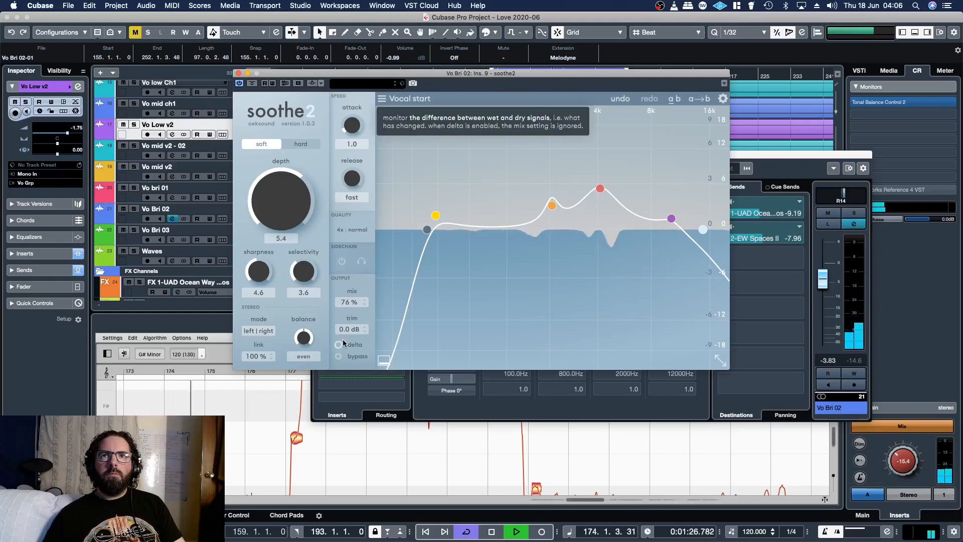
drag(283, 196, 283, 205)
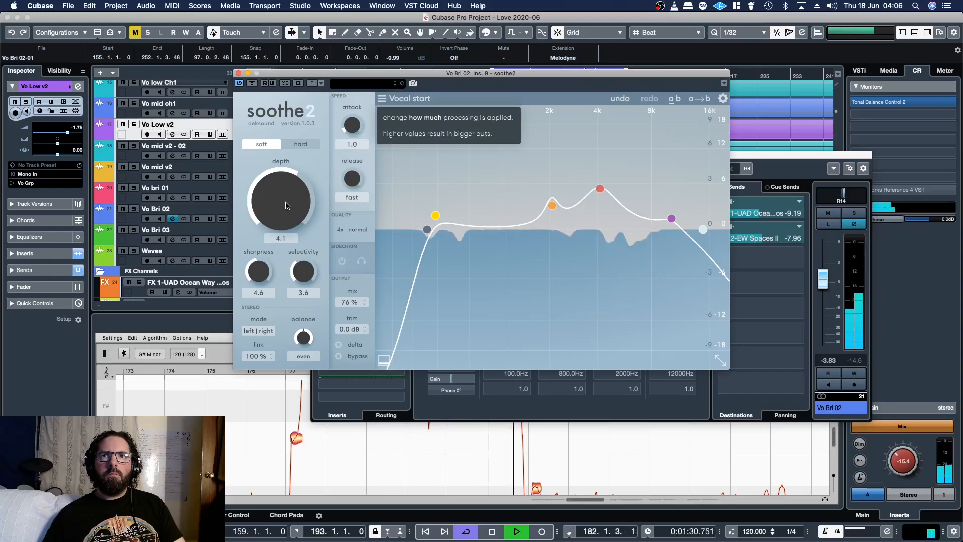
drag(287, 204, 289, 206)
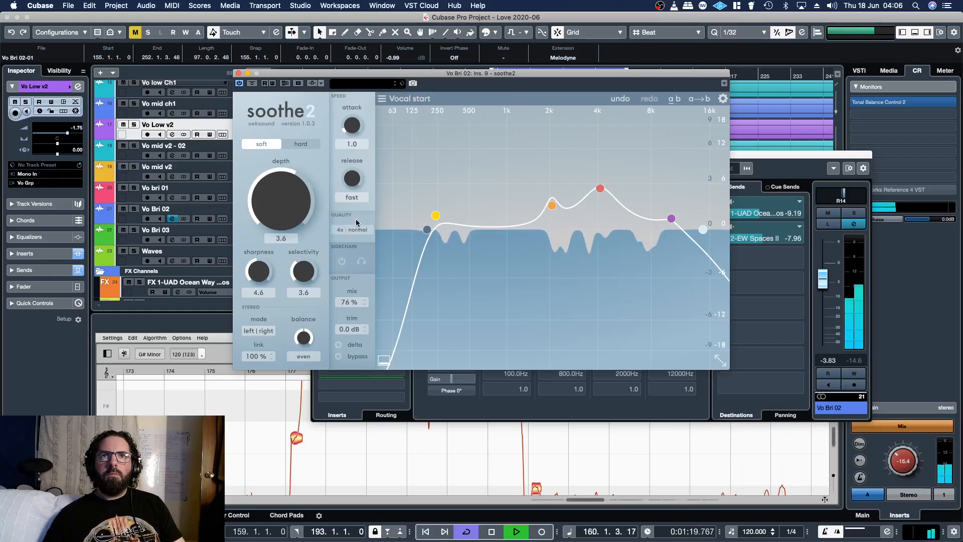
click(238, 73)
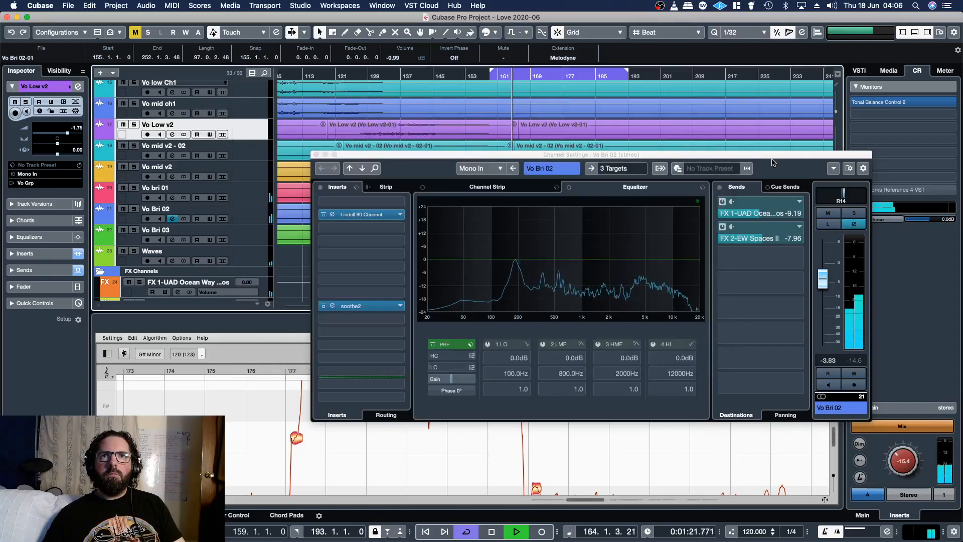
Step: Close the Vo Bri 02 channel settings and extend the end of the playback cycle range to bar 241
click(326, 154)
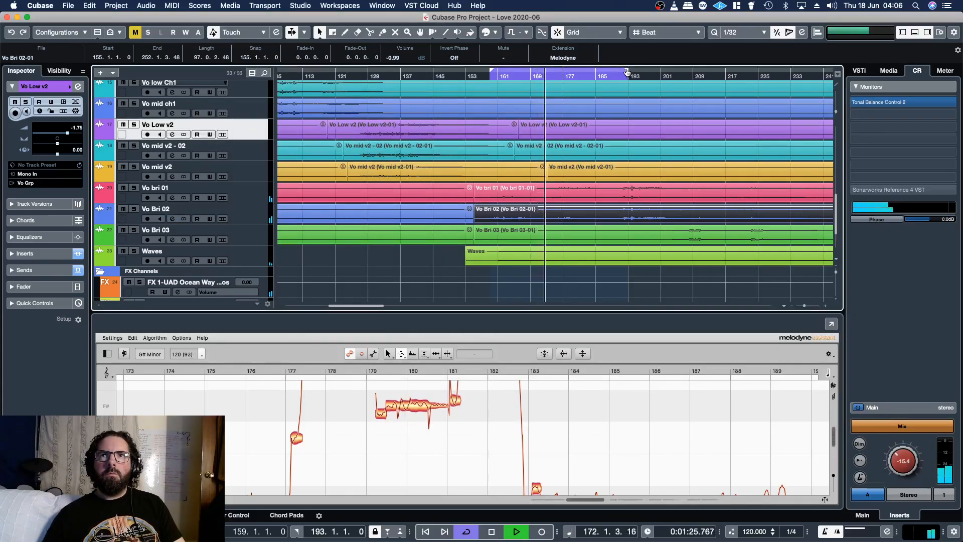
mouse_move(626, 72)
mouse_down()
mouse_move(785, 80)
mouse_move(823, 108)
mouse_up()
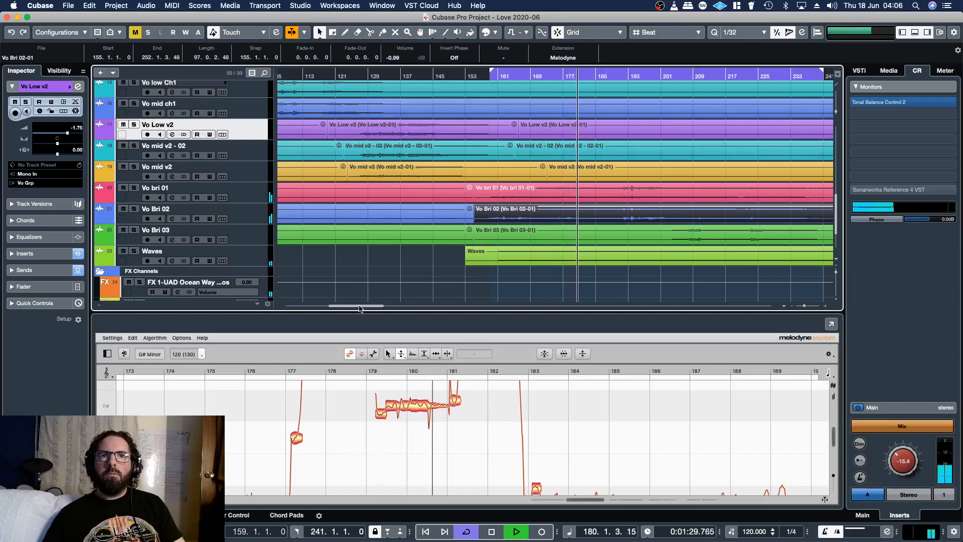
drag(359, 306, 380, 307)
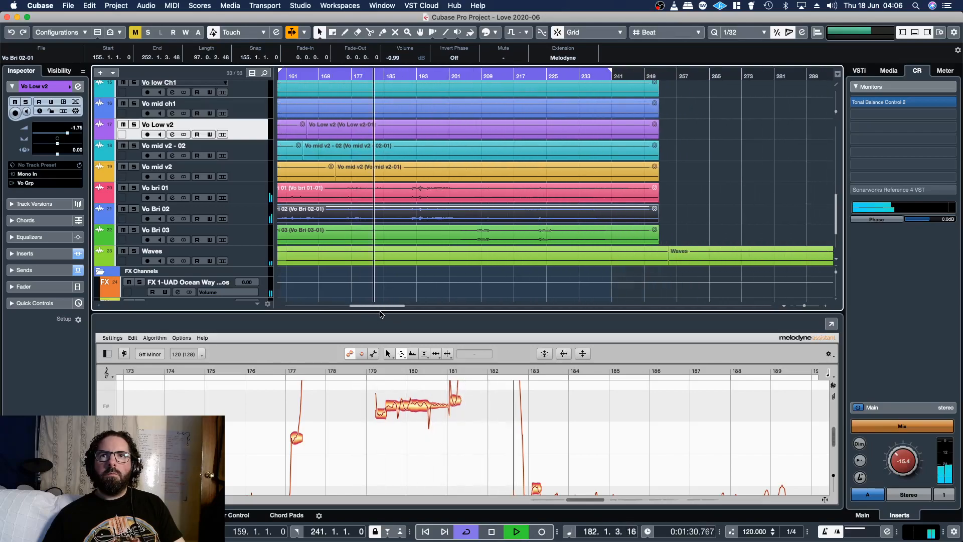
Step: Set soothe2's depth on Vo Bri 03 to 2.8 and the channel's volume to -2.77, and close both windows
click(173, 241)
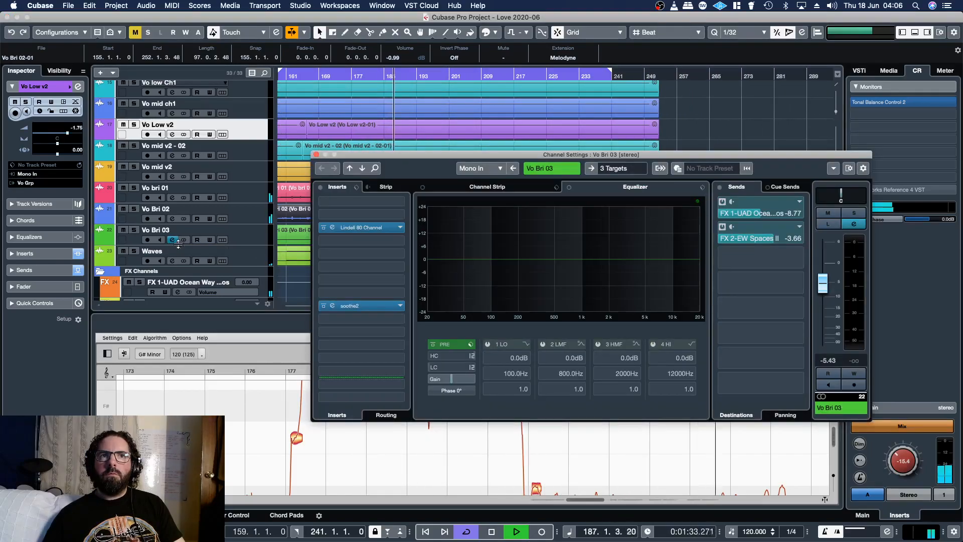
click(373, 307)
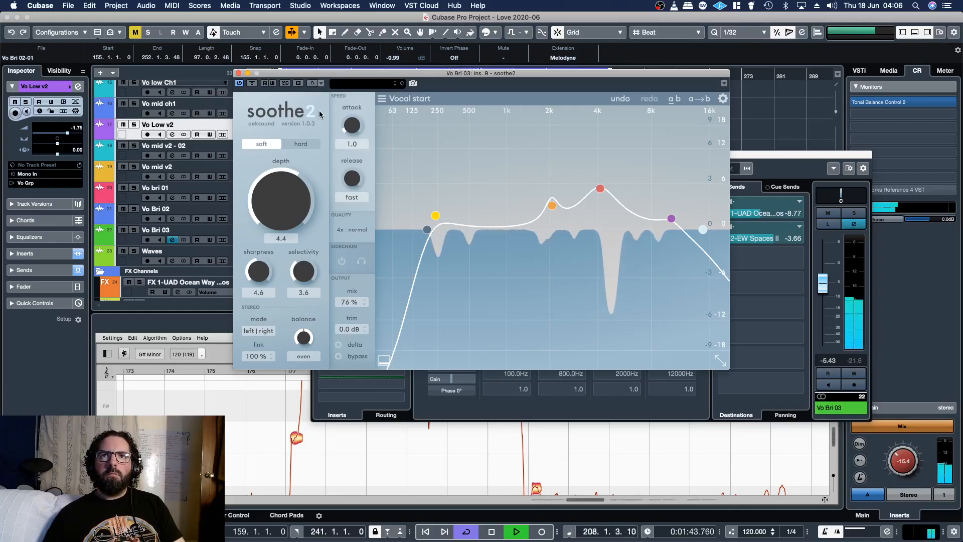
drag(290, 186, 290, 195)
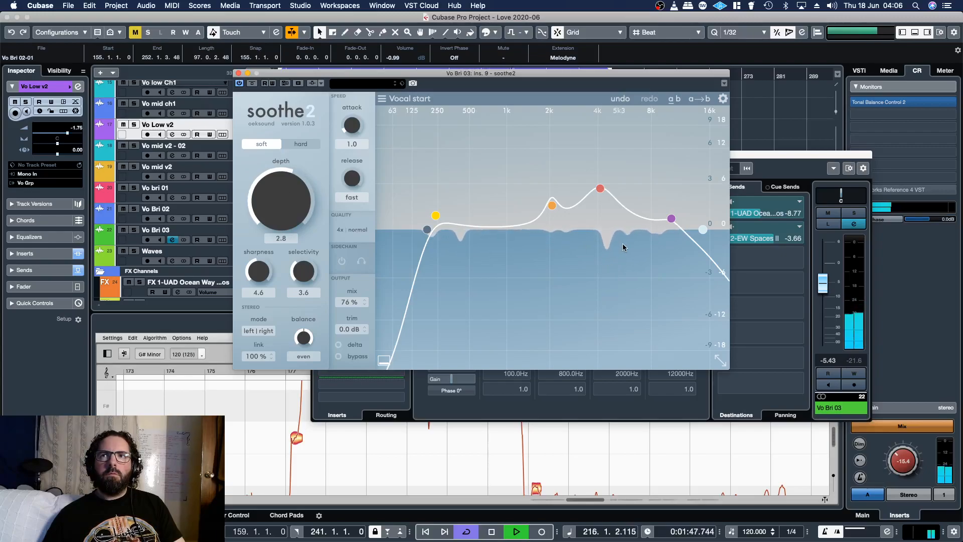
drag(824, 291, 826, 288)
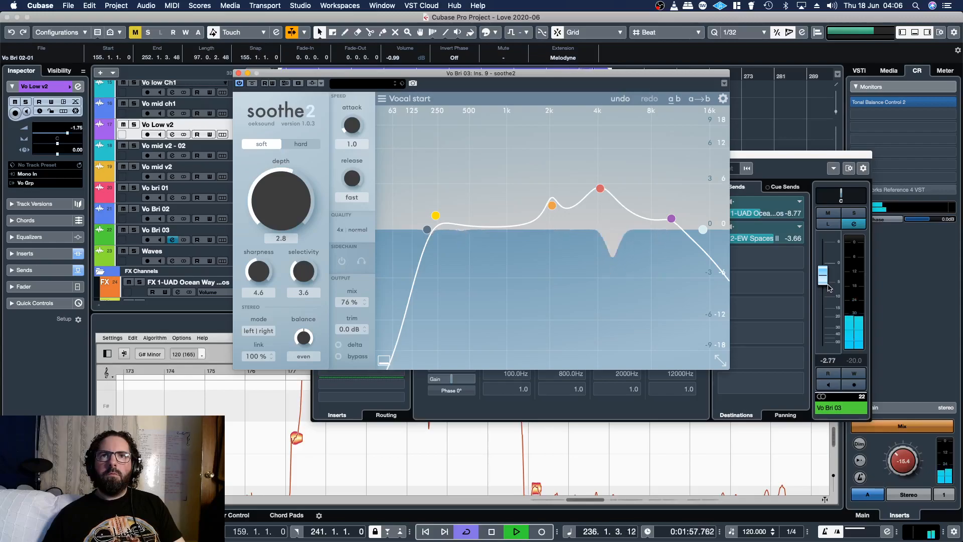
click(238, 73)
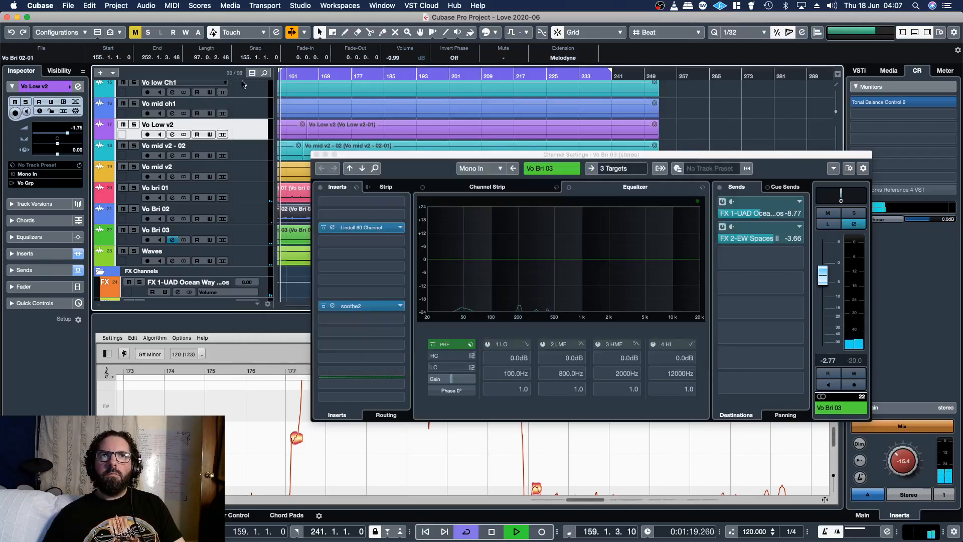
click(317, 156)
Step: Open the channel settings of the Waves track and load soothe2 in insert slot 6
click(172, 261)
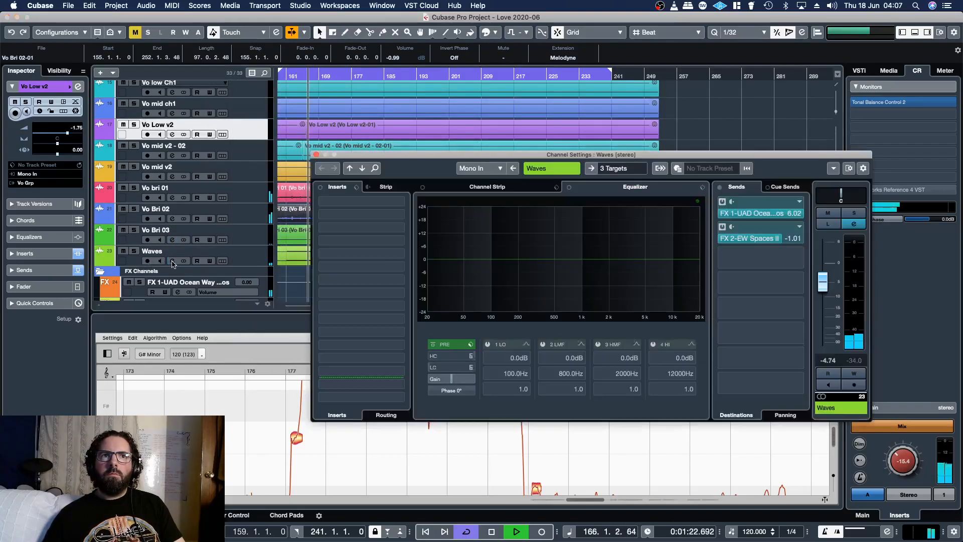
click(381, 266)
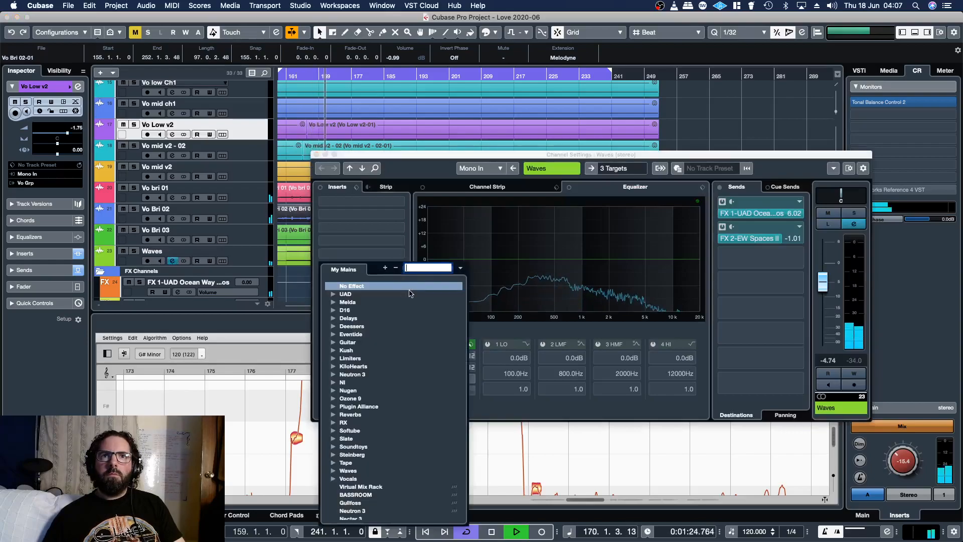
scroll(410, 293, down, 5)
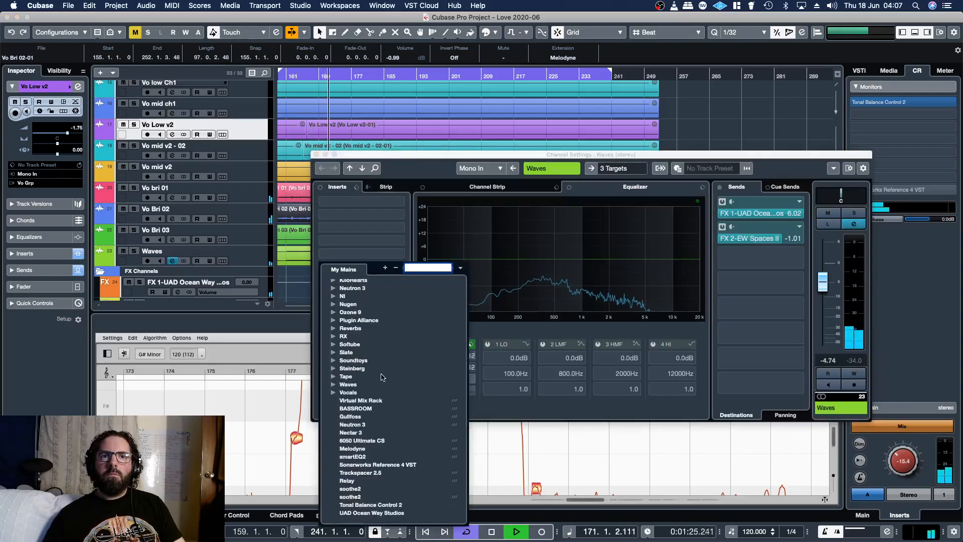
click(354, 497)
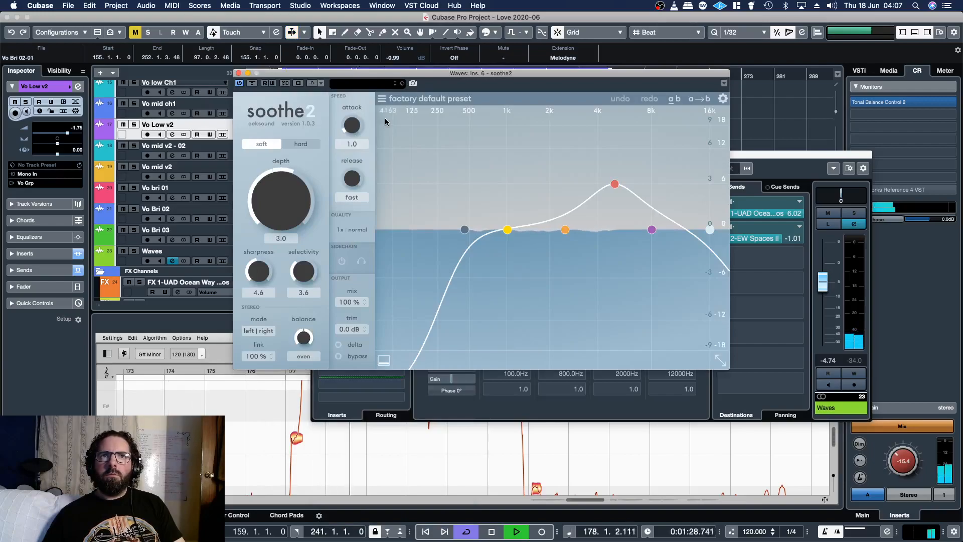
Step: Try soothe2's Very specific preset from the Sound design category on Waves, and browse the Vocals presets
click(382, 98)
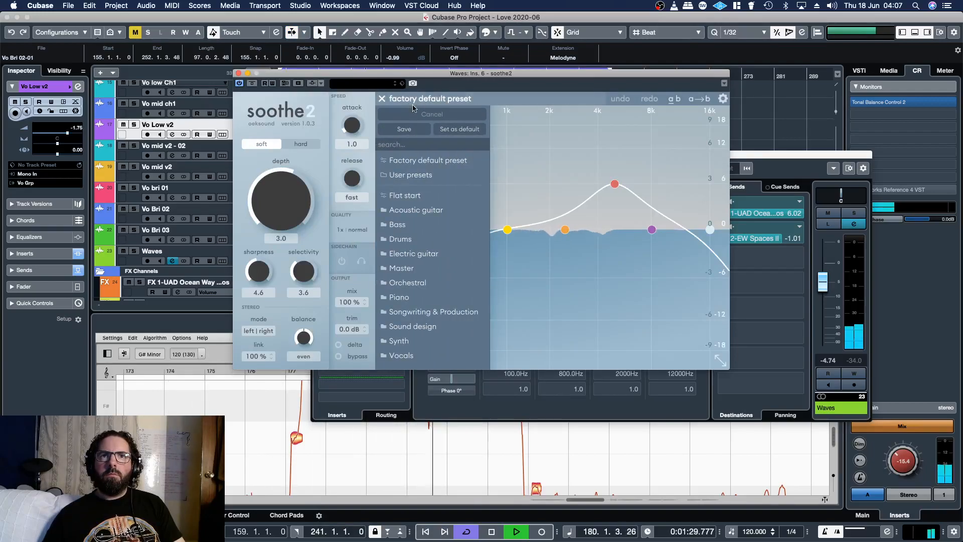
click(413, 327)
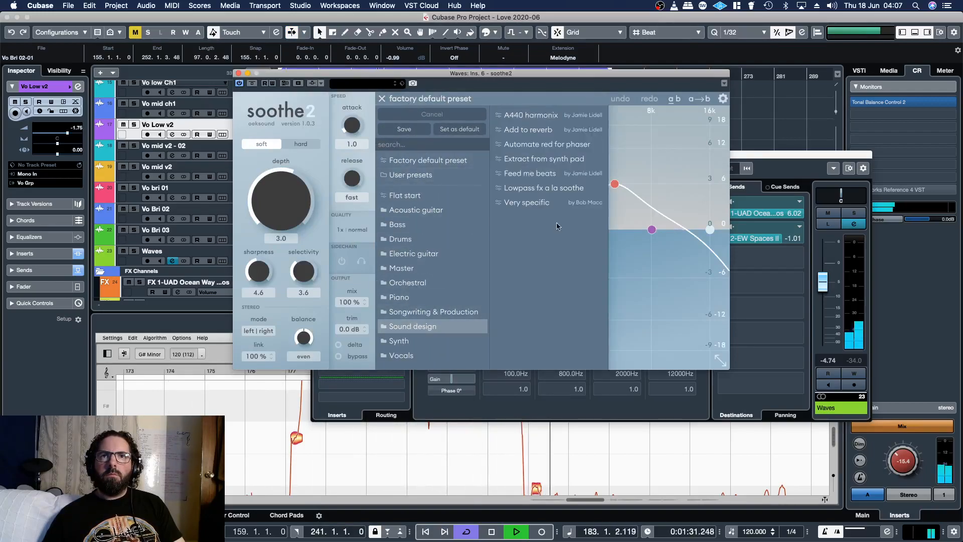
click(532, 203)
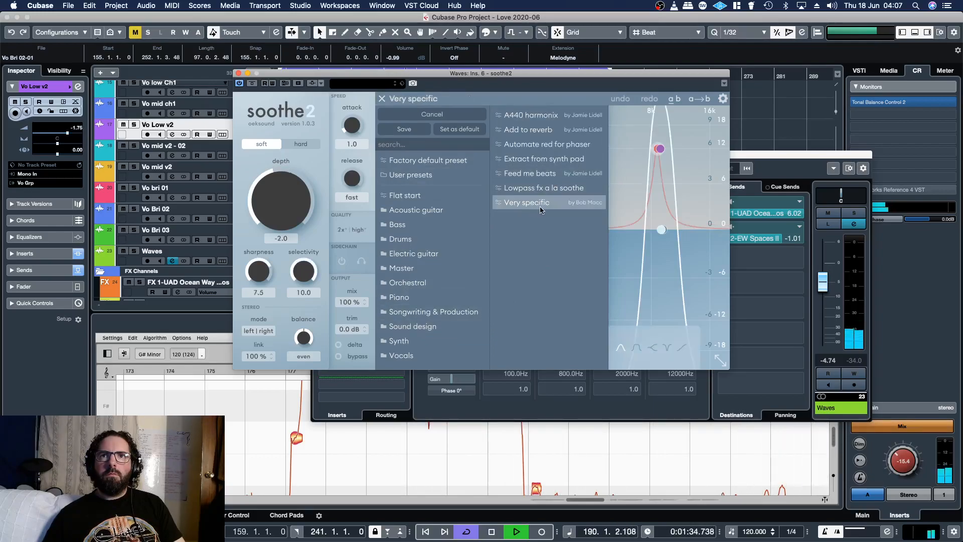
click(397, 102)
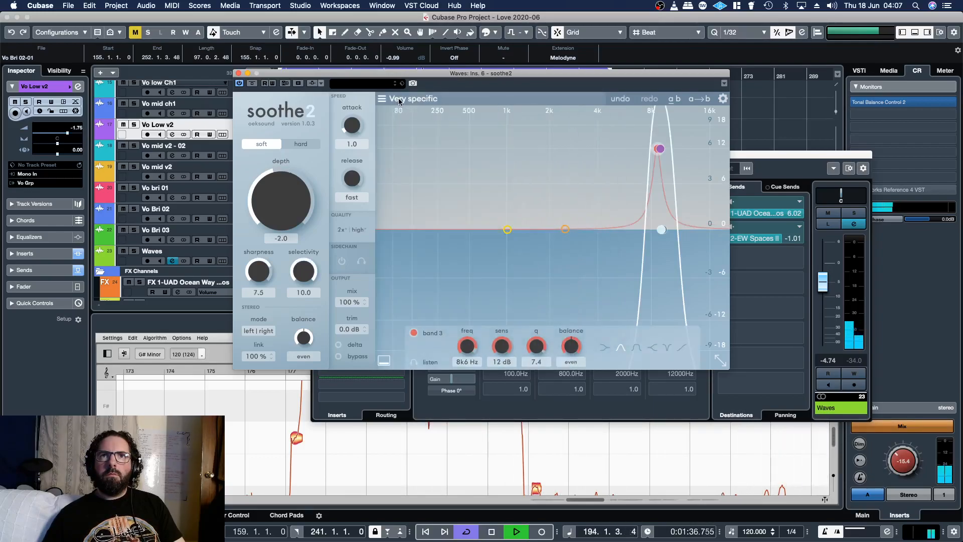
click(400, 102)
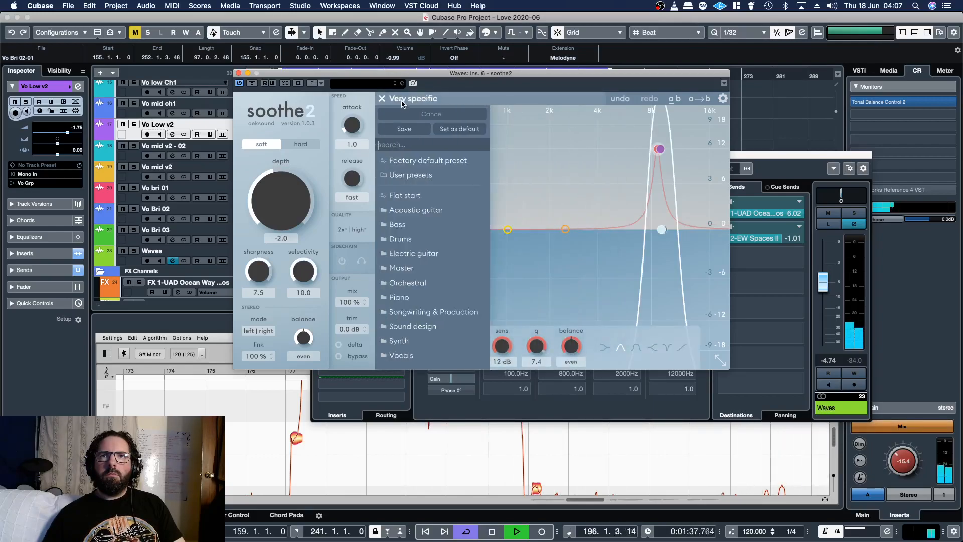
click(408, 361)
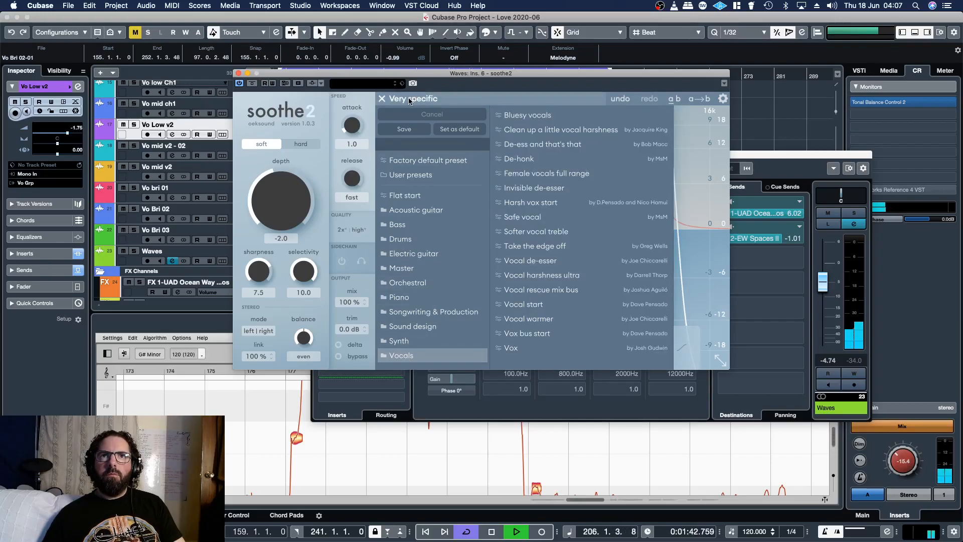
click(424, 100)
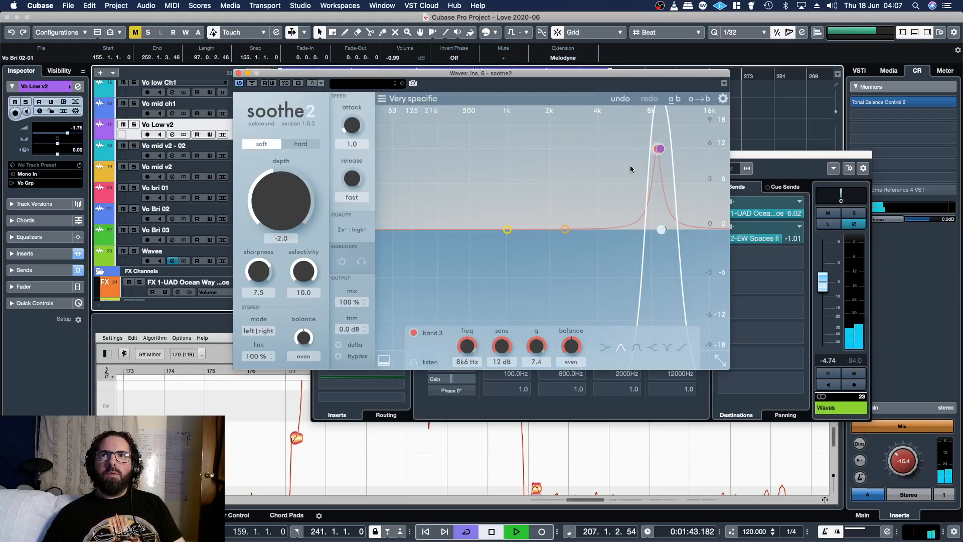
Step: Load soothe2's Balance to the grammy awards preset from the Master category on Waves and set the depth to -1.5 during playback
key(space)
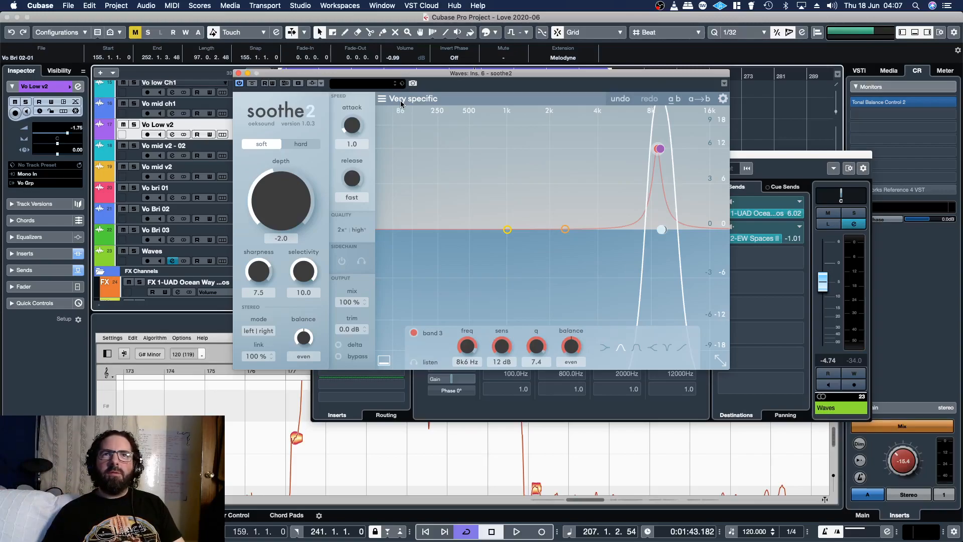
click(401, 101)
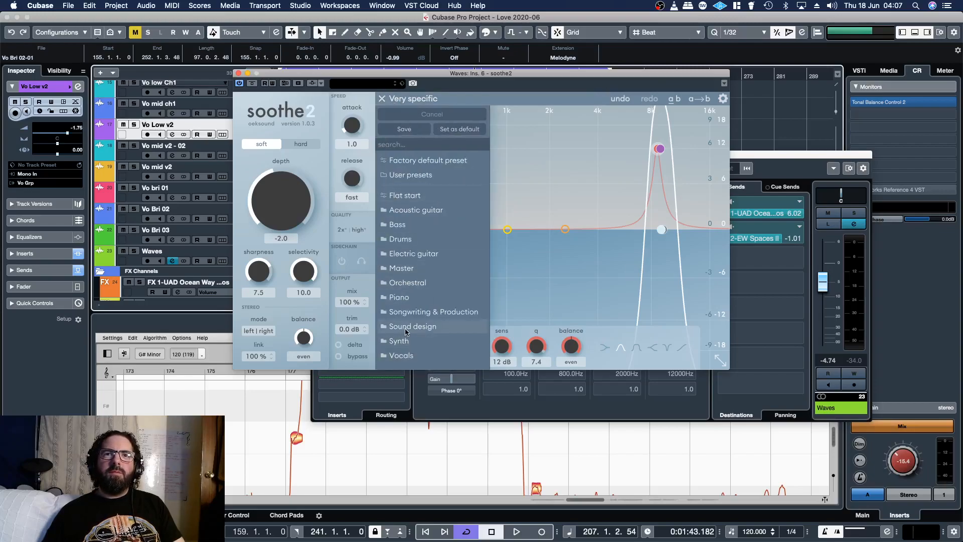
click(407, 326)
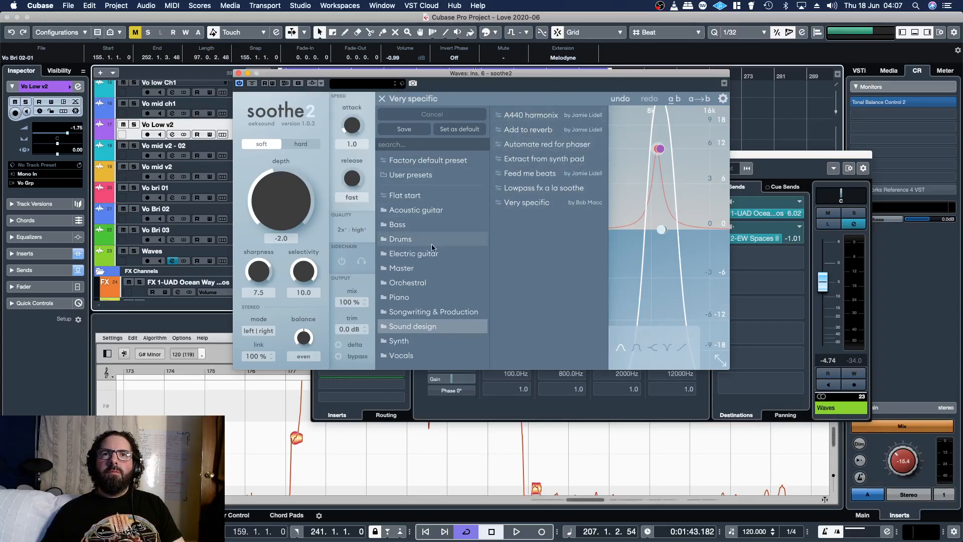
mouse_move(406, 270)
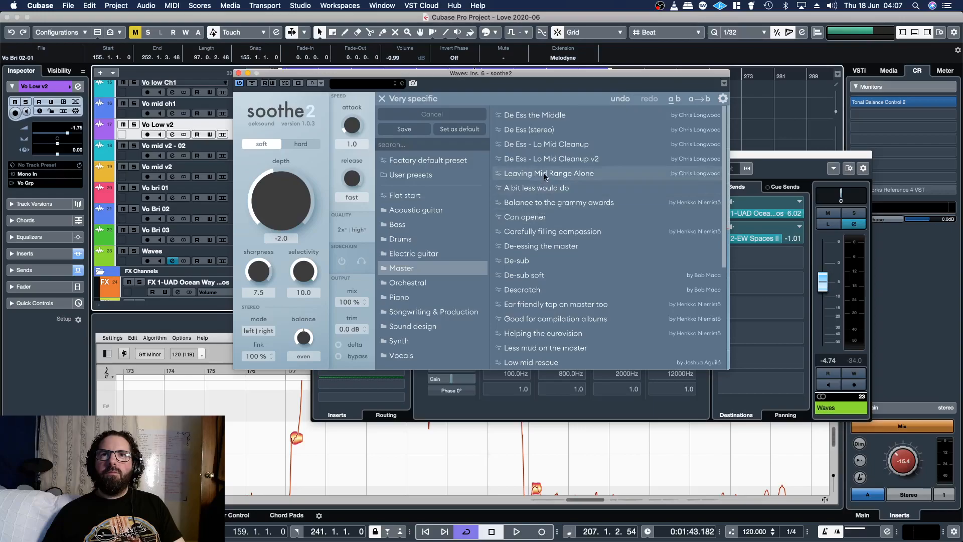
click(539, 203)
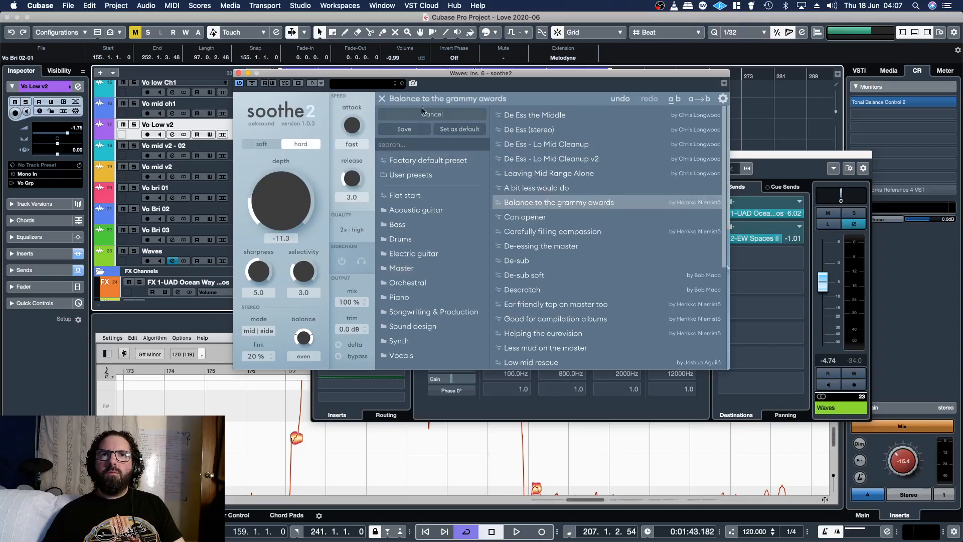
key(space)
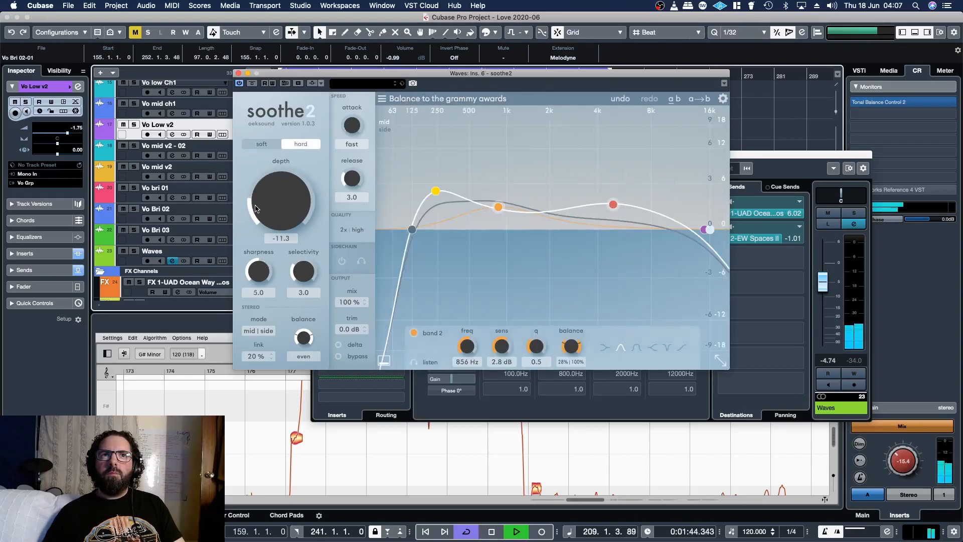
drag(255, 208, 259, 197)
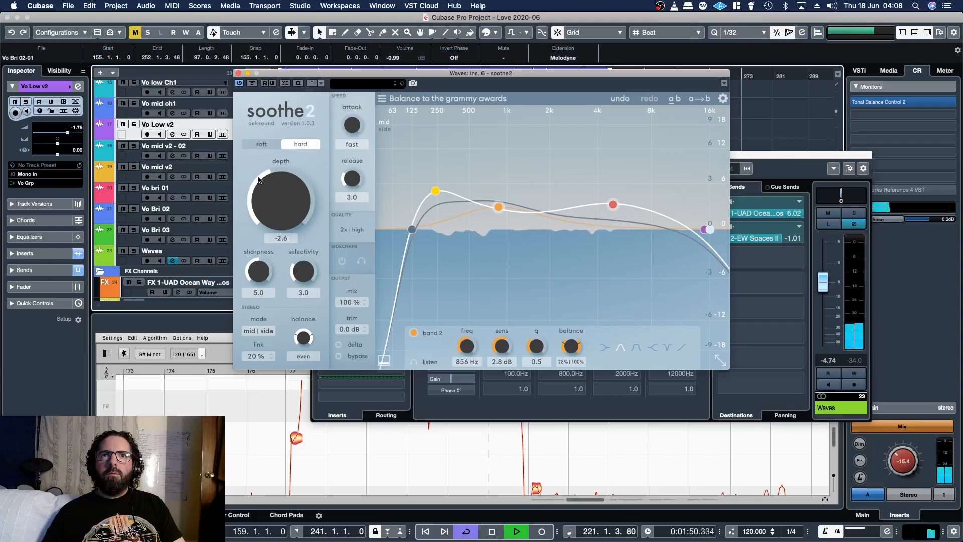
drag(263, 198, 259, 193)
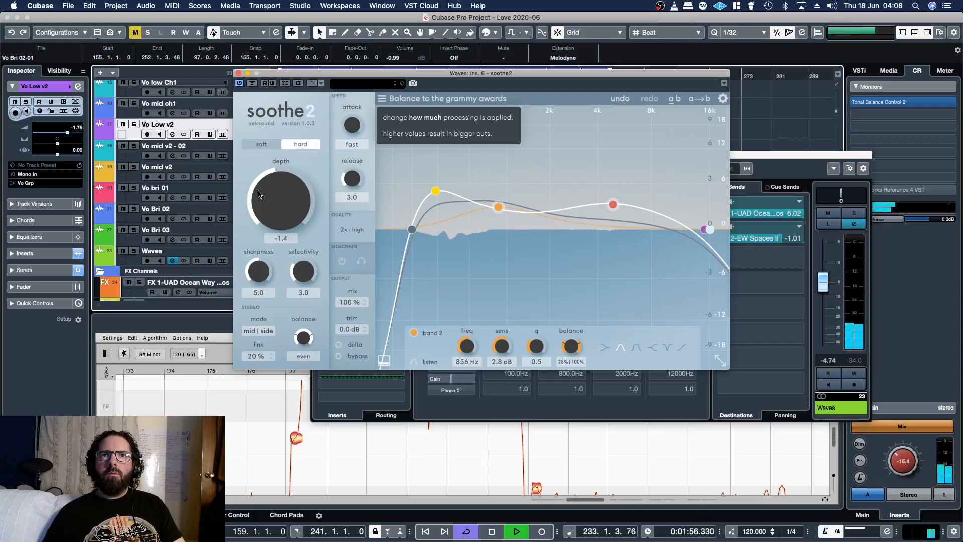
Step: Solo the Waves channel and briefly monitor soothe2's delta signal to hear what is being removed
click(854, 213)
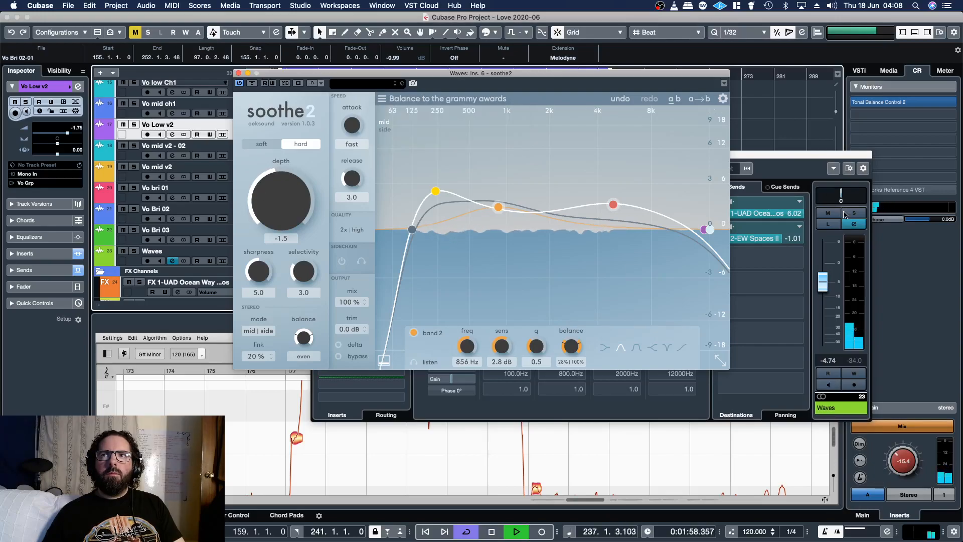
click(320, 77)
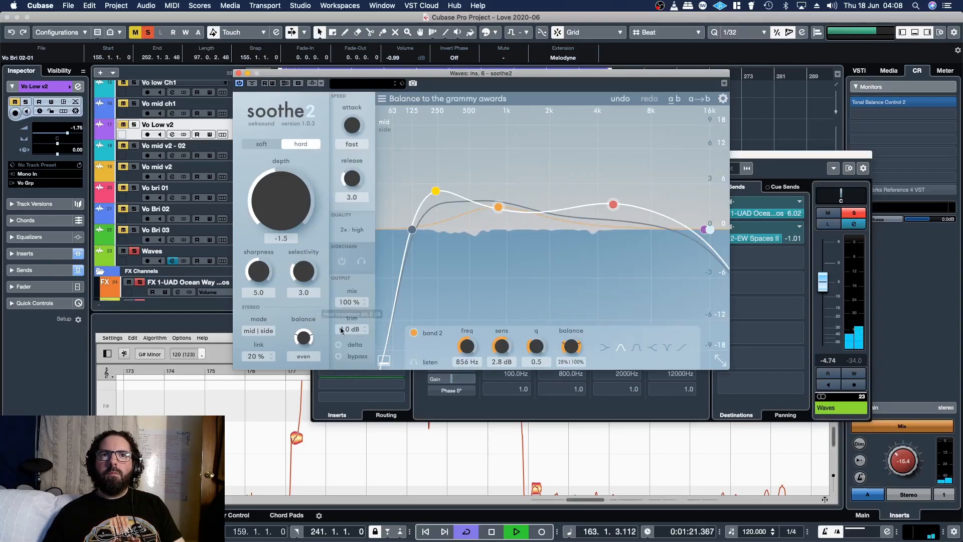
click(339, 345)
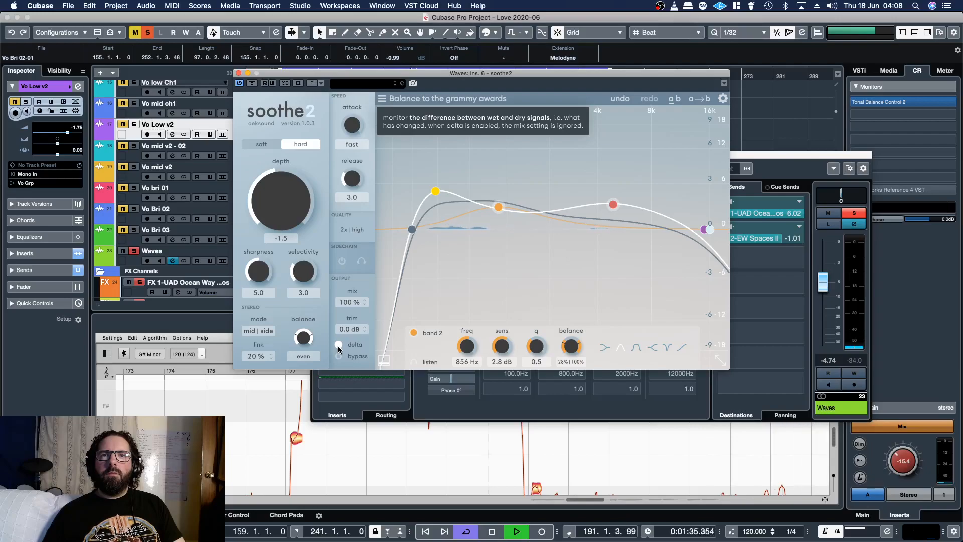
click(339, 346)
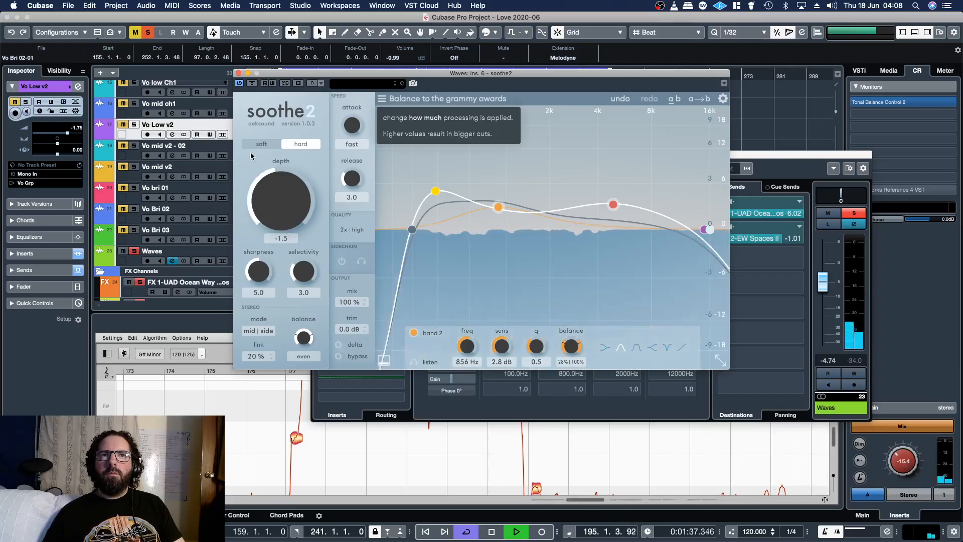
Step: Close the soothe2 and Waves channel settings windows and take the Waves track out of solo
click(239, 74)
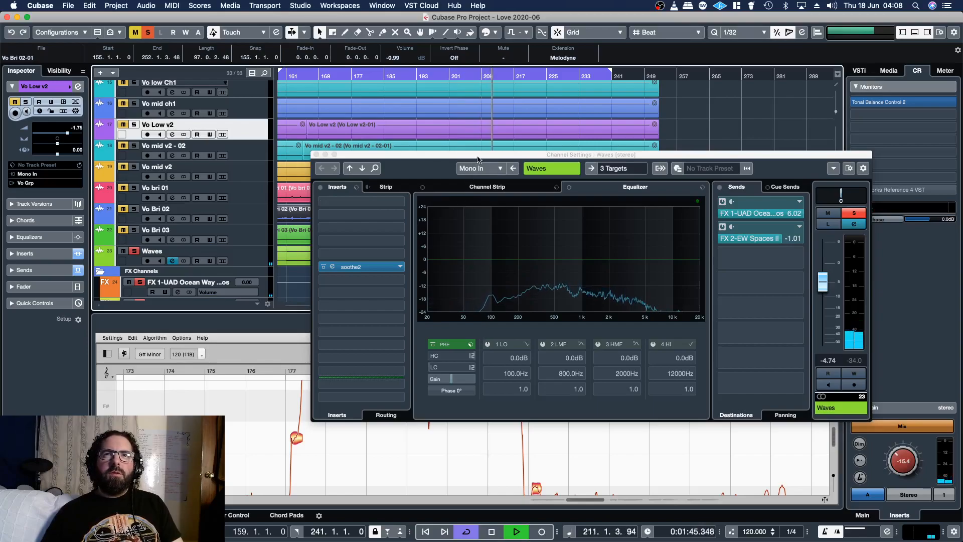
drag(477, 160, 411, 117)
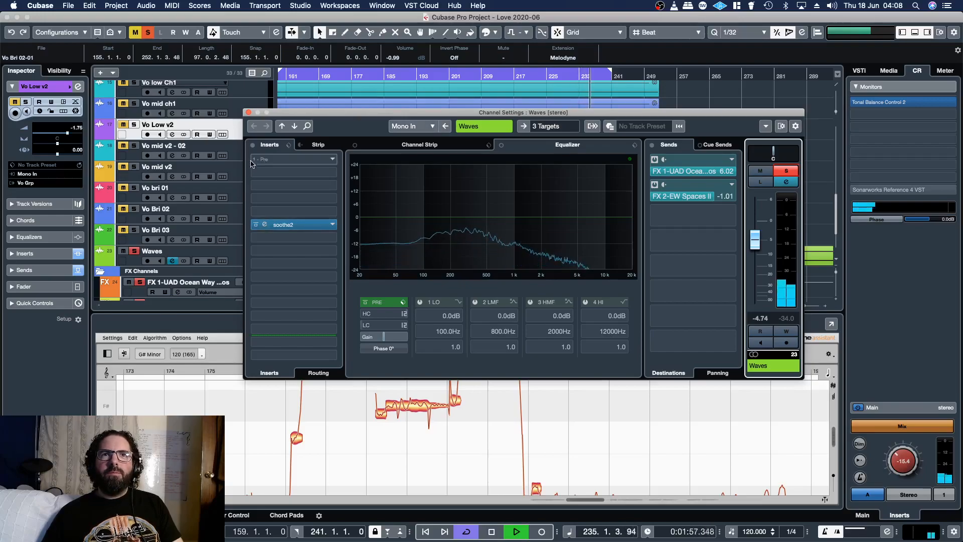
click(249, 113)
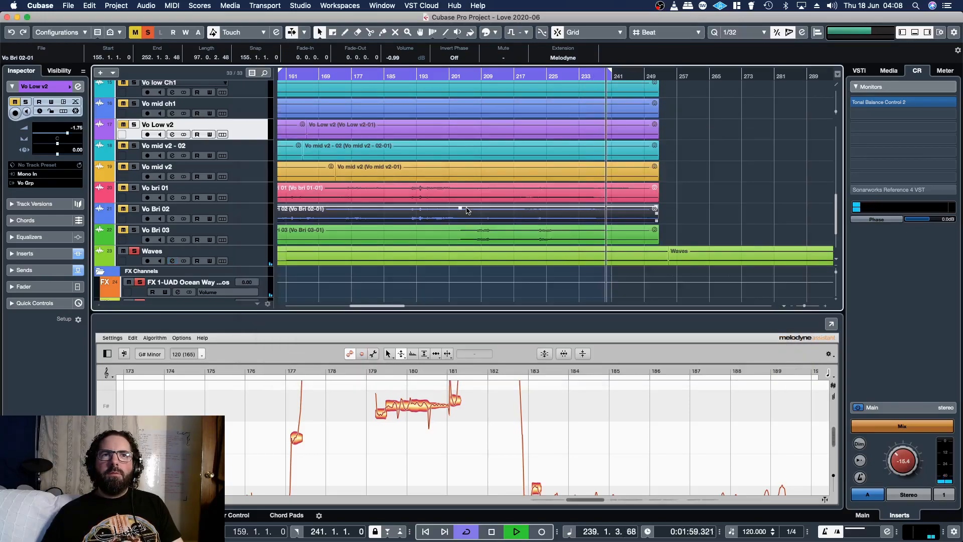
click(134, 251)
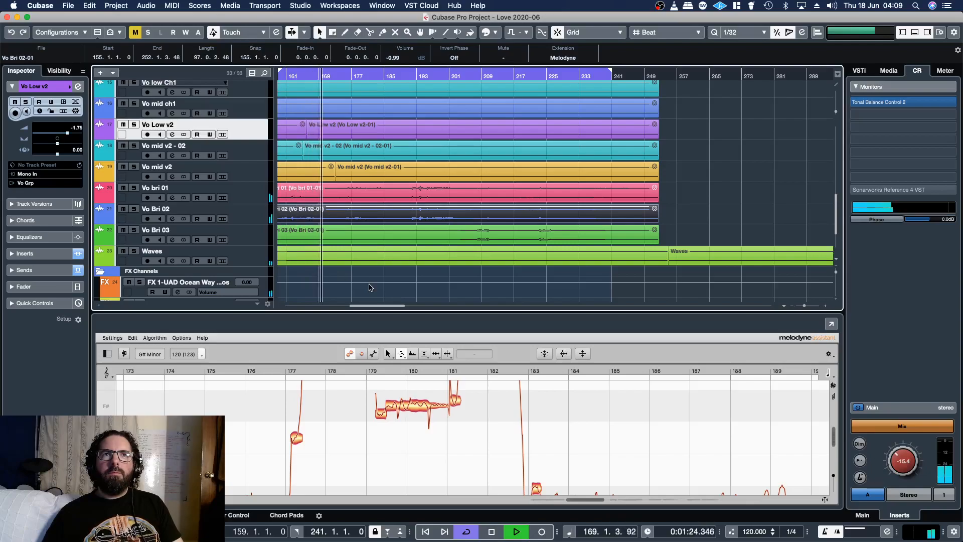
Step: Look over the tracks from the guitars down to the Vo Grp group while the cycled section from bar 159 to 241 plays
scroll(370, 287, up, 10)
scroll(353, 264, down, 10)
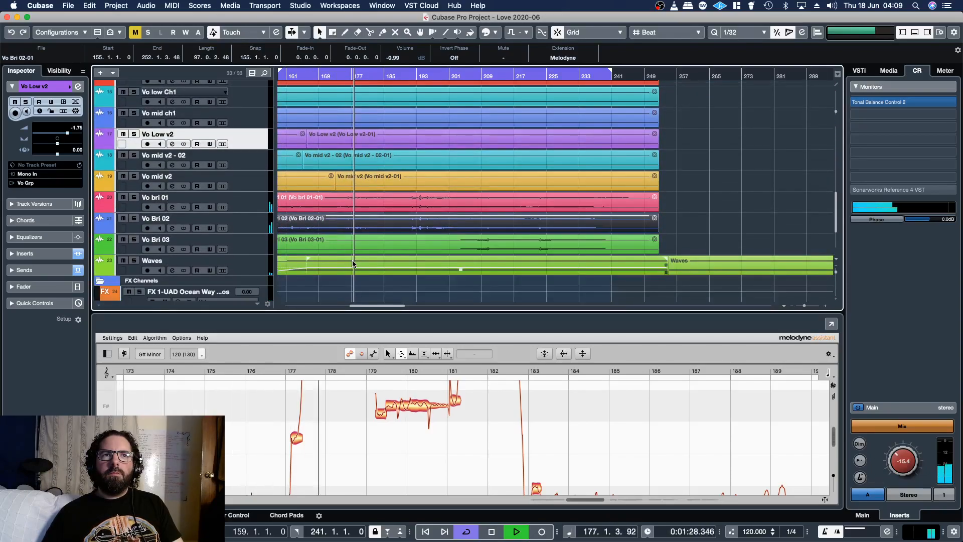
scroll(353, 263, up, 5)
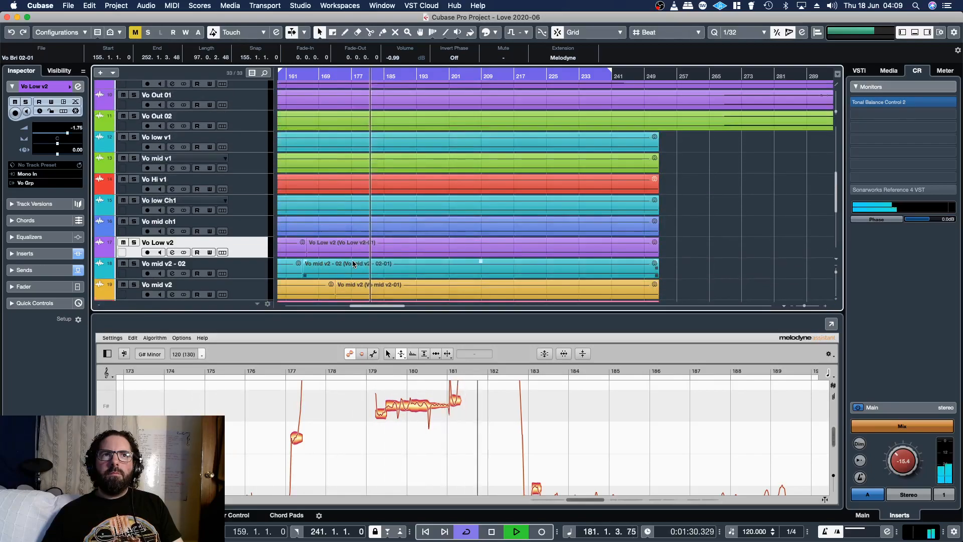
scroll(353, 263, up, 2)
scroll(352, 263, up, 3)
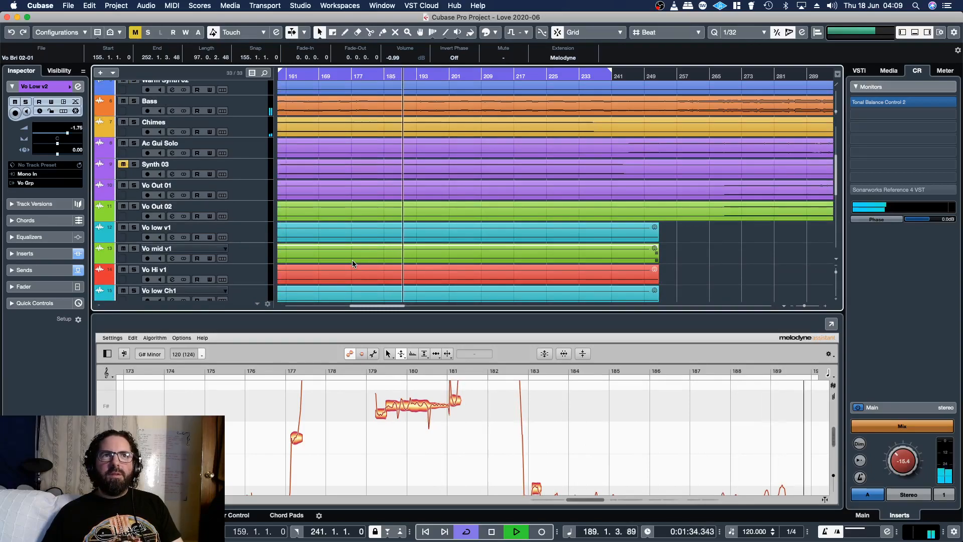
click(462, 233)
scroll(462, 232, down, 5)
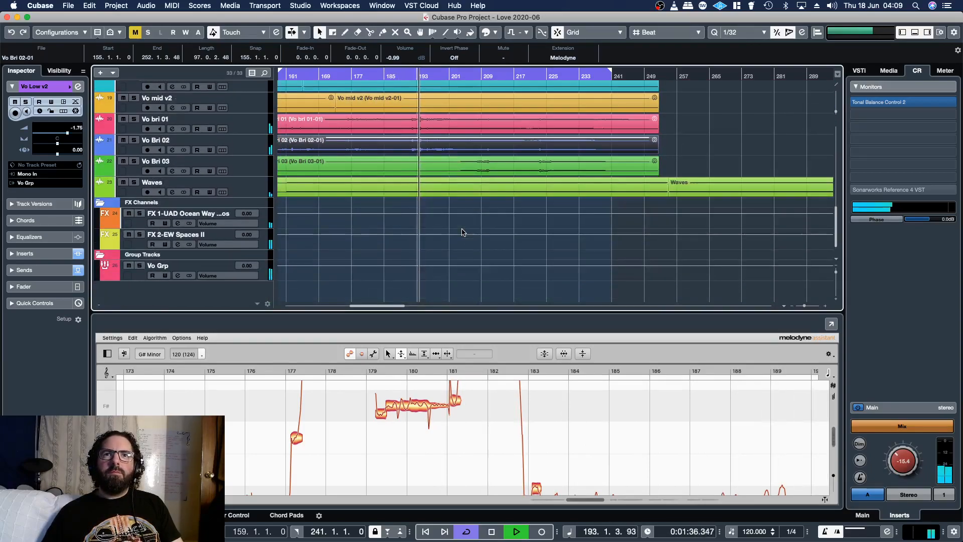
scroll(462, 232, down, 4)
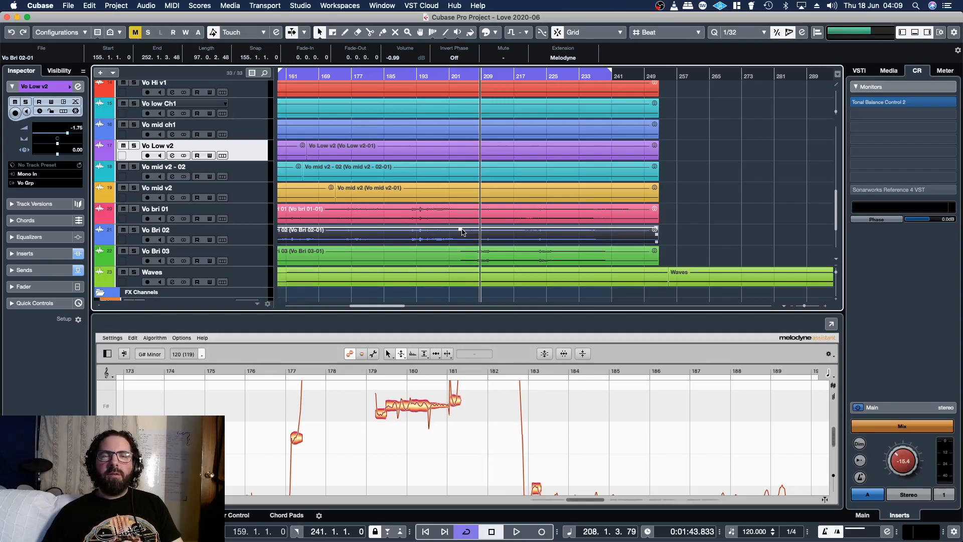
scroll(467, 233, up, 1)
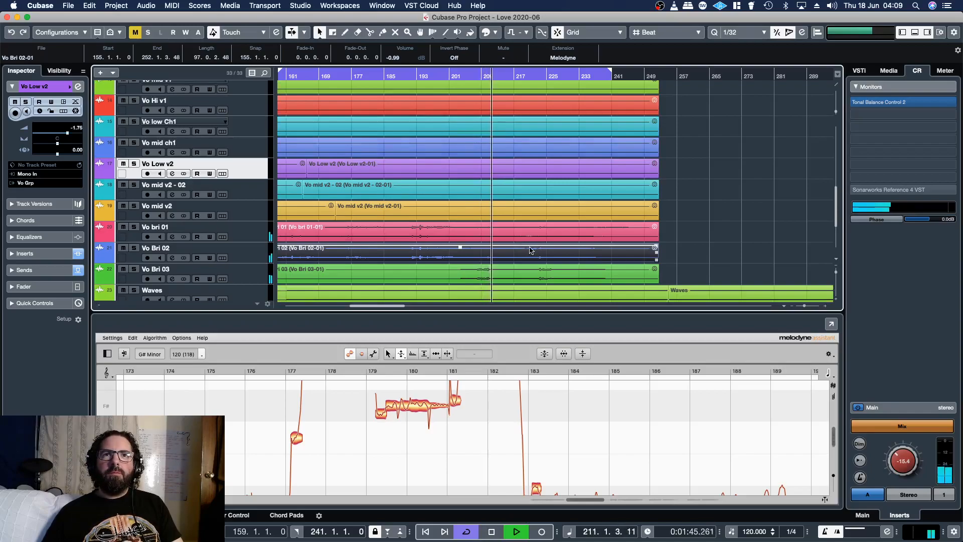
scroll(454, 237, up, 4)
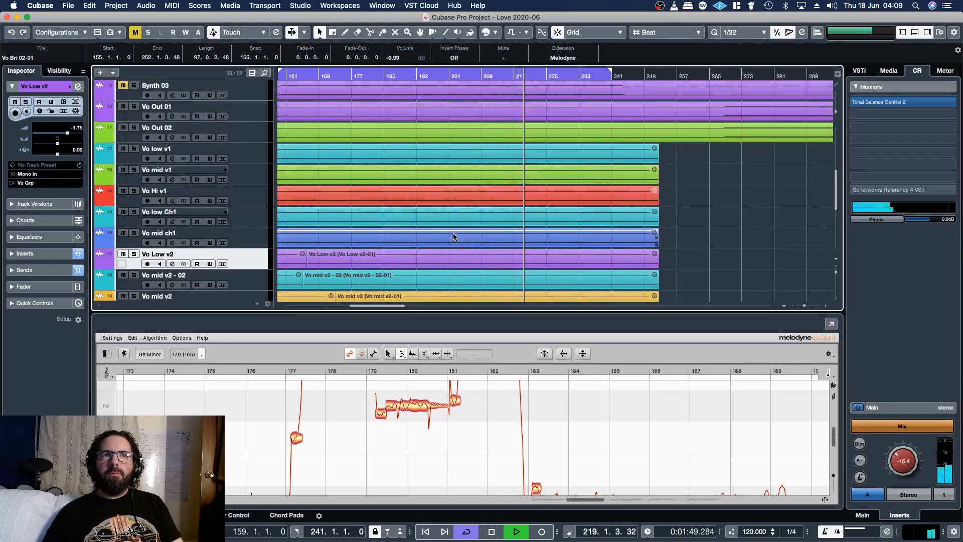
scroll(453, 237, up, 8)
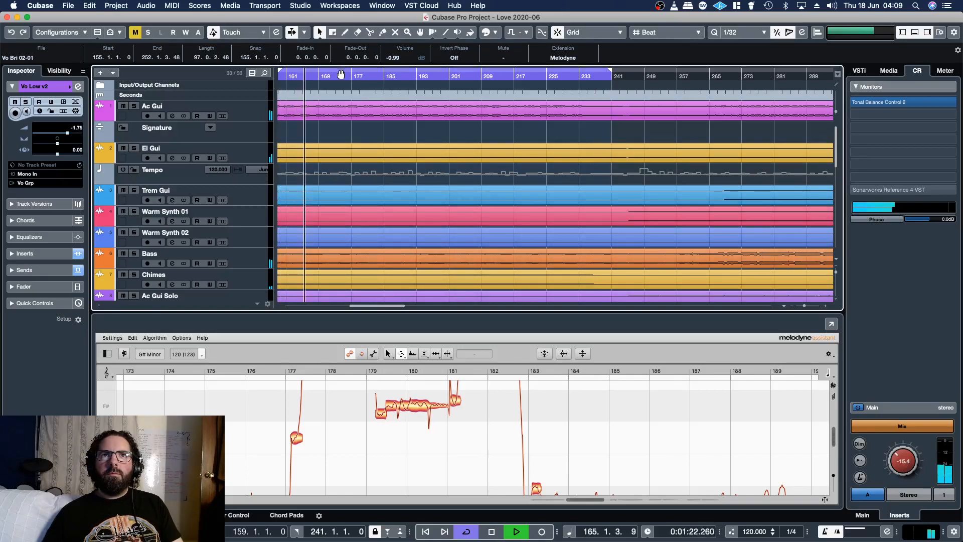
Step: Move the cycle range to bars 241–323, play briefly from bar 241, and stop playback
drag(346, 75, 674, 83)
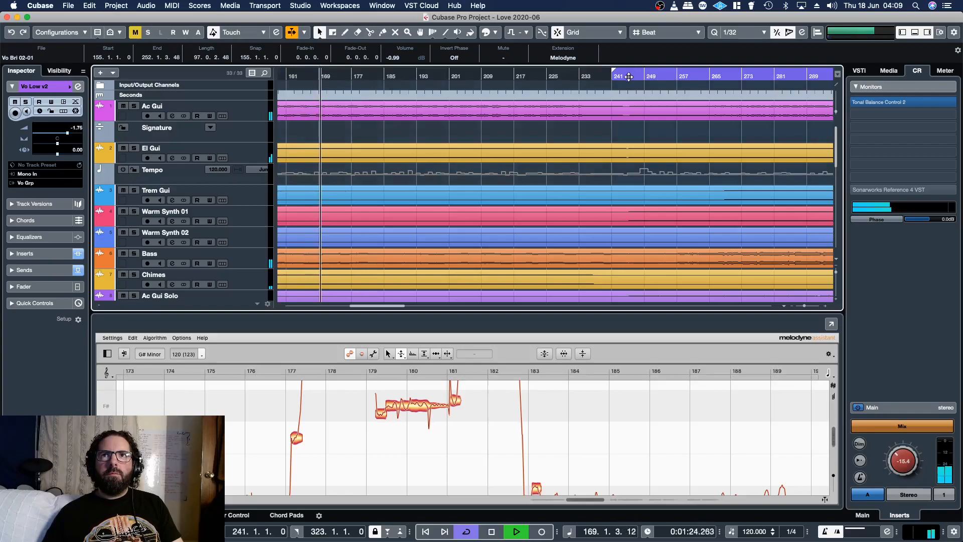
click(612, 75)
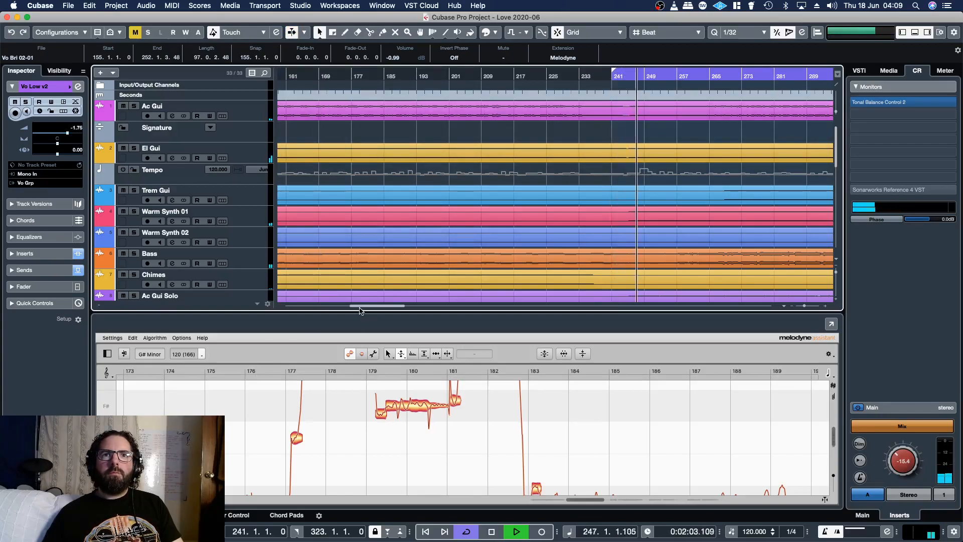
drag(360, 306, 384, 307)
key(space)
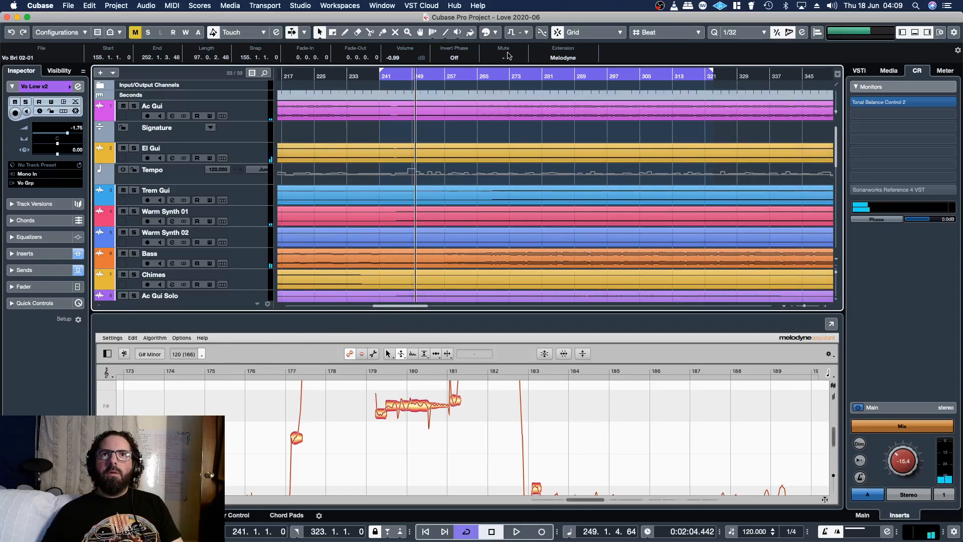
key(ctrl+Up)
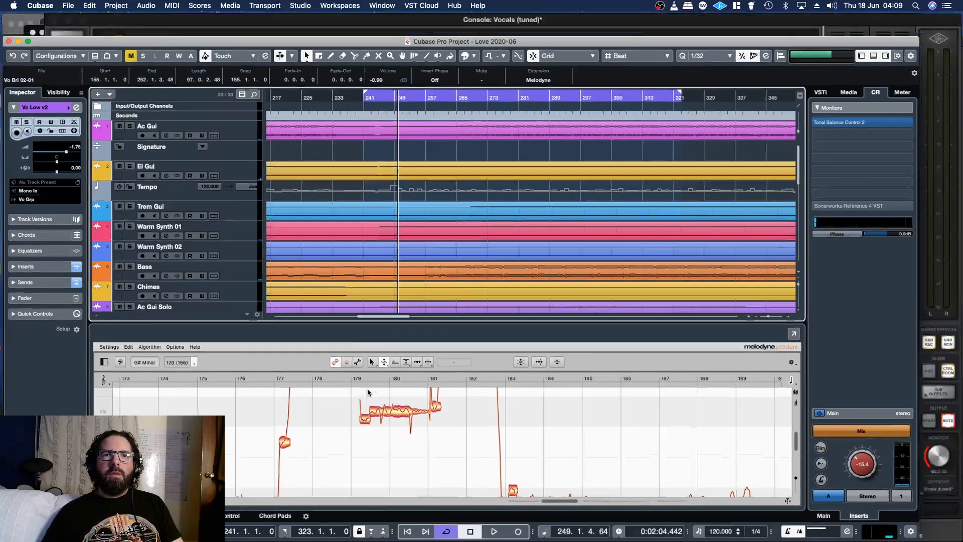
key(ctrl+Up)
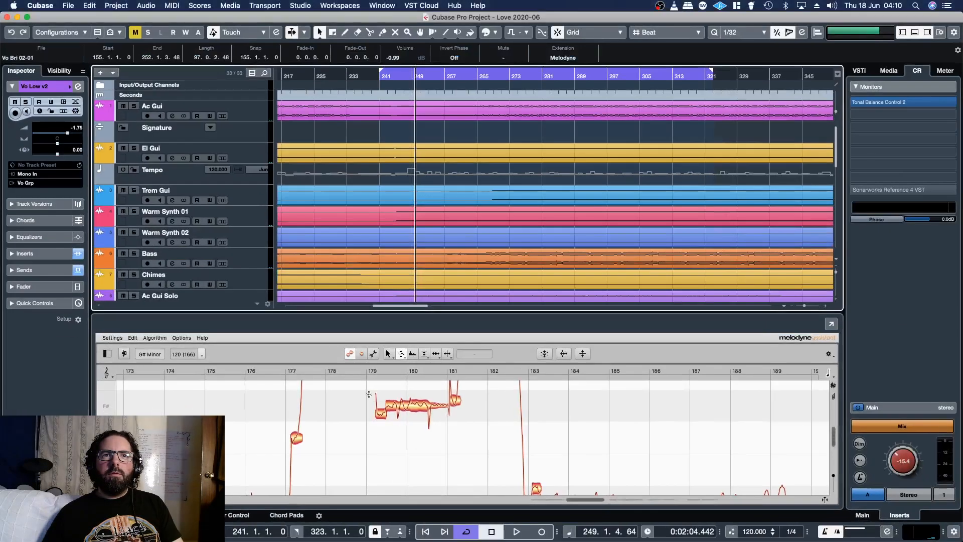
Step: Search the VST Plug-in Manager for "wood" and add UAD Sound Machine Wood Works to the My Mains collection
click(168, 5)
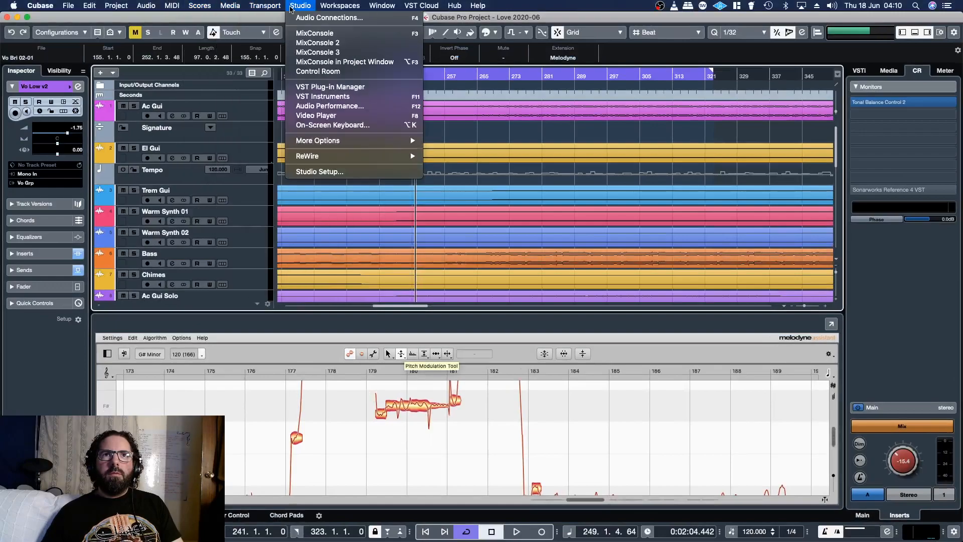
click(321, 88)
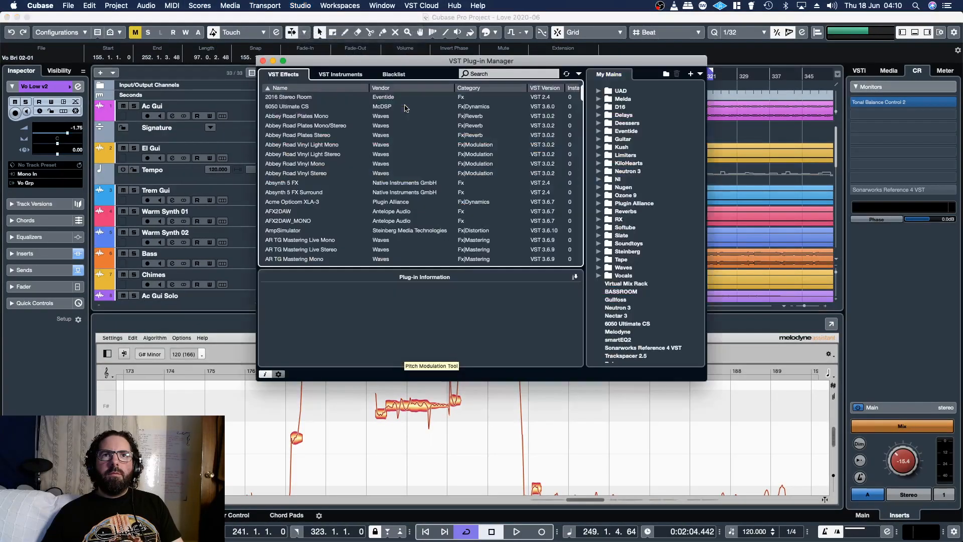
click(502, 76)
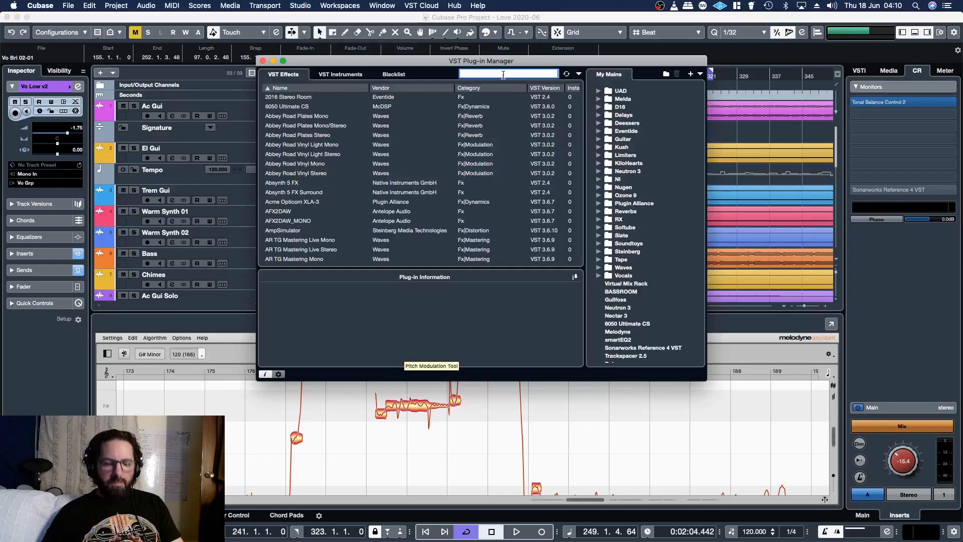
text(wood)
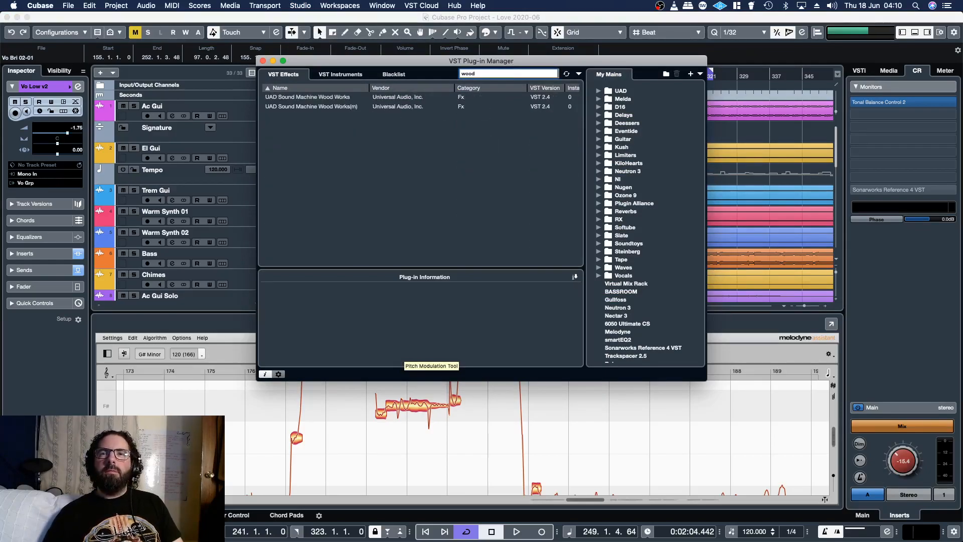
click(337, 99)
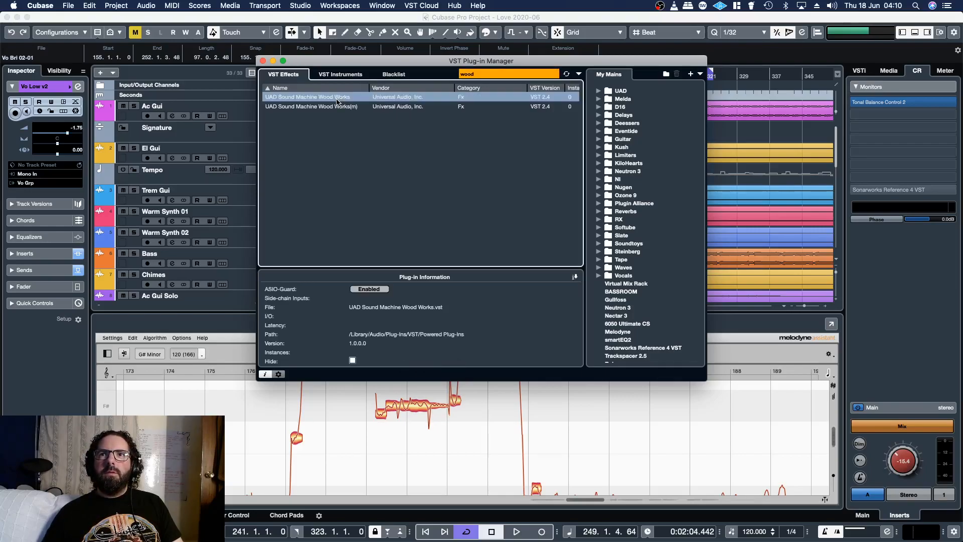
drag(562, 276, 636, 360)
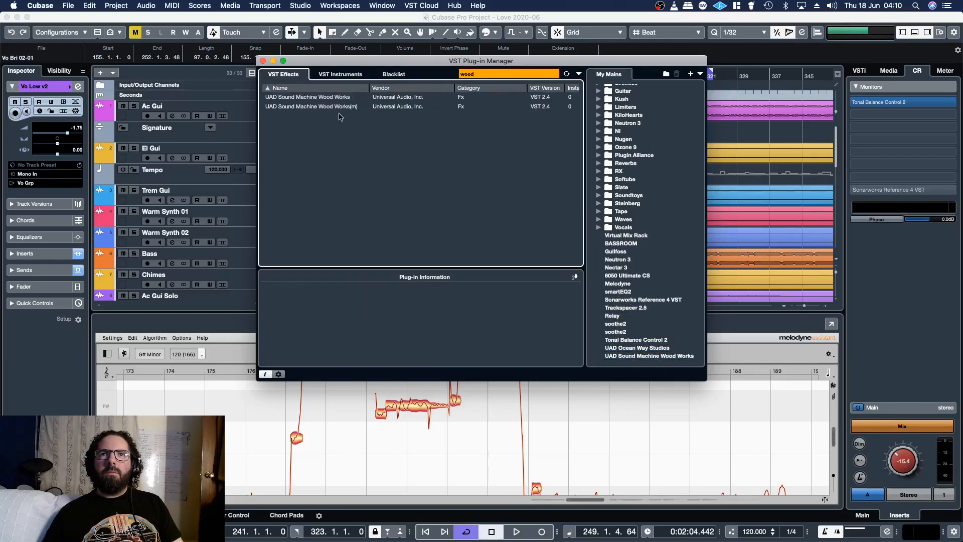
click(262, 61)
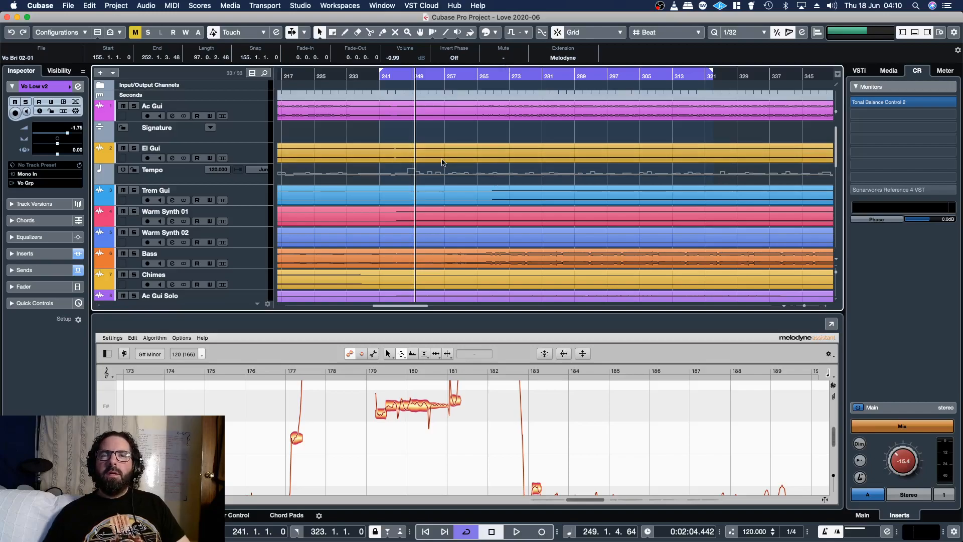
Step: Start playback from bar 241 and shift the cycle range to run from bar 245 to bar 327
scroll(443, 160, down, 5)
scroll(443, 161, up, 5)
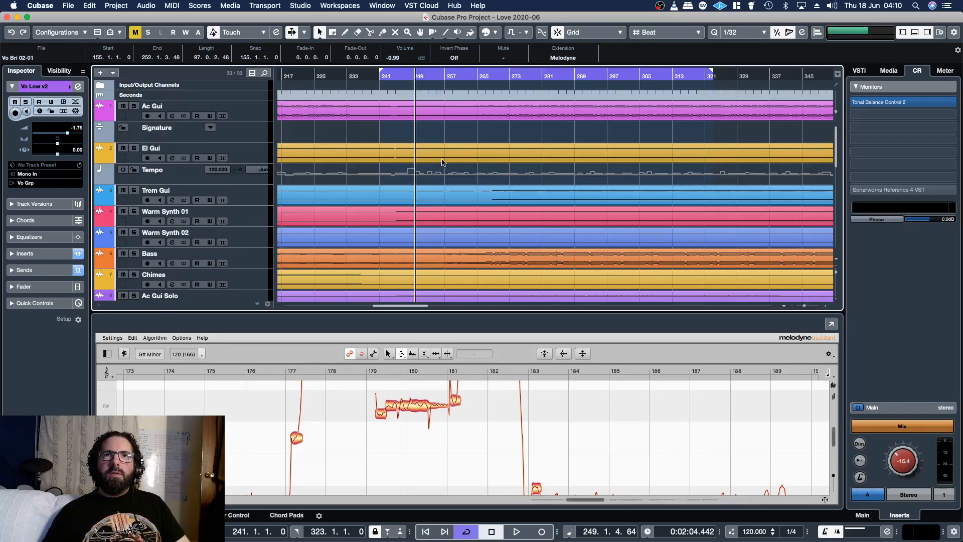
double_click(380, 77)
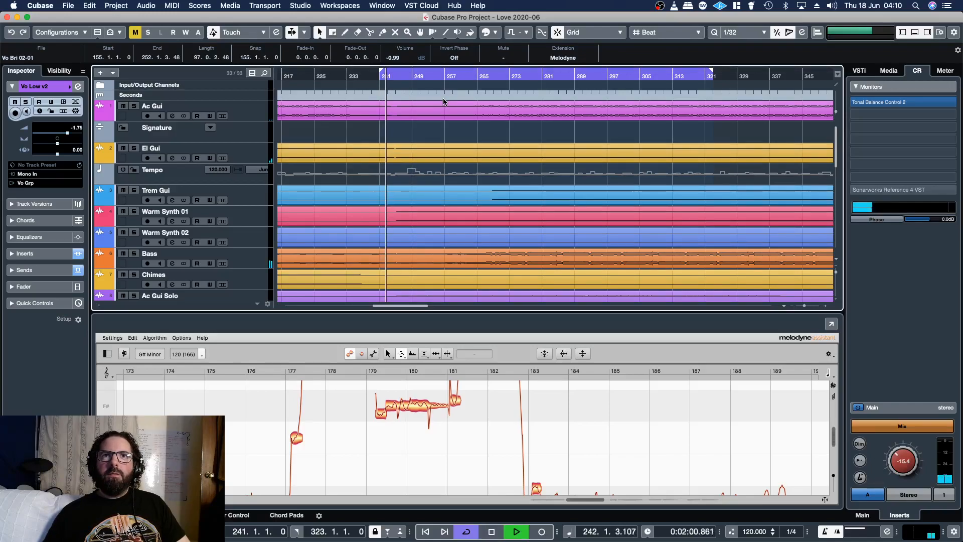
drag(420, 73, 436, 74)
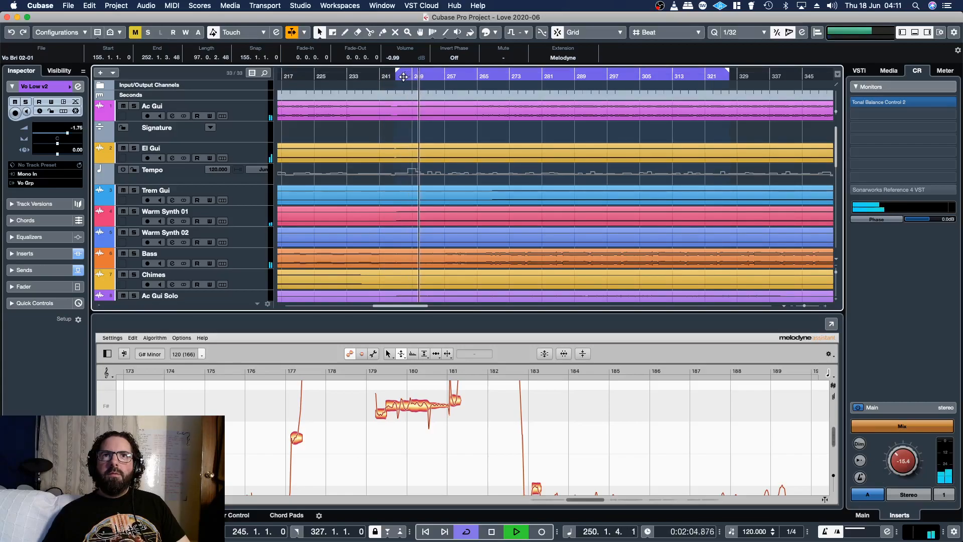
click(396, 76)
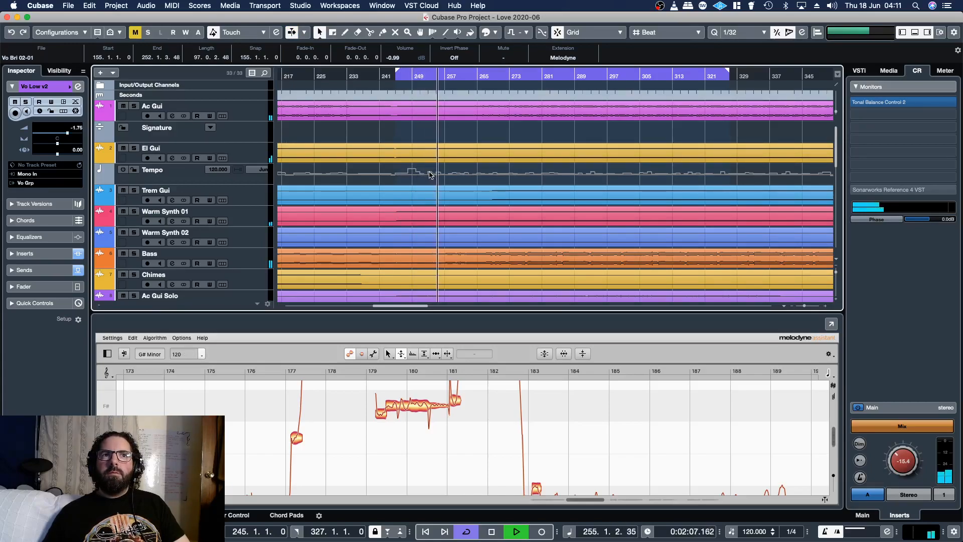
Step: Audition the Ac Gui Solo track on its own during playback, and return to the full mix
scroll(315, 205, down, 10)
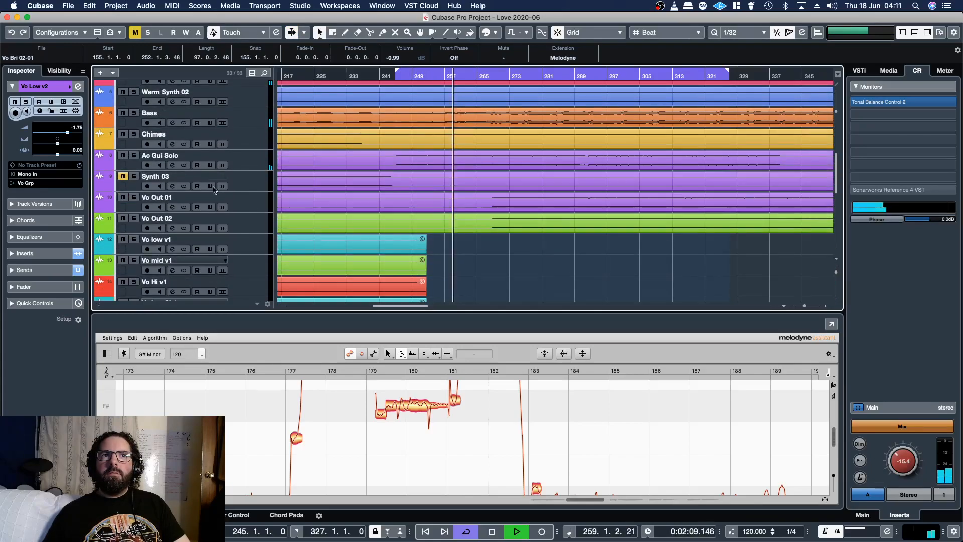
click(134, 155)
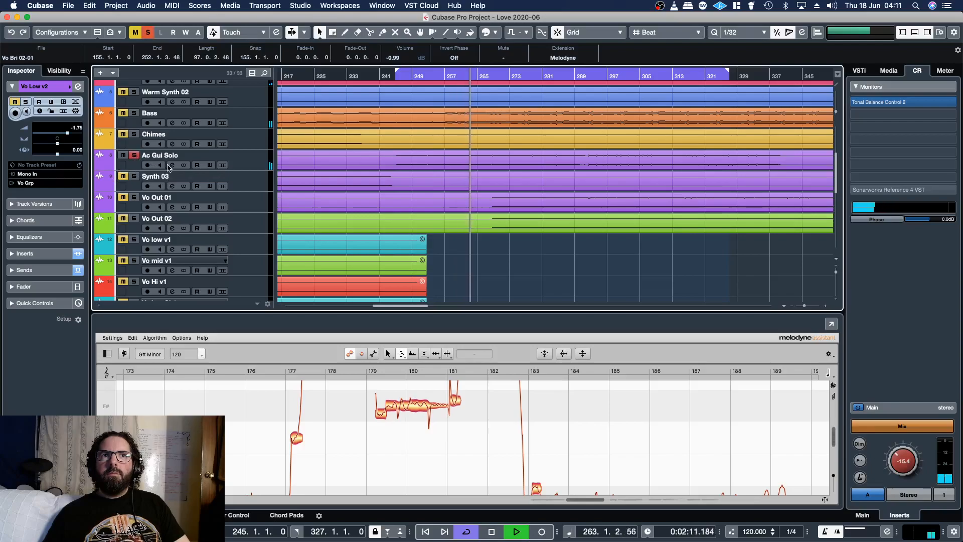
click(134, 156)
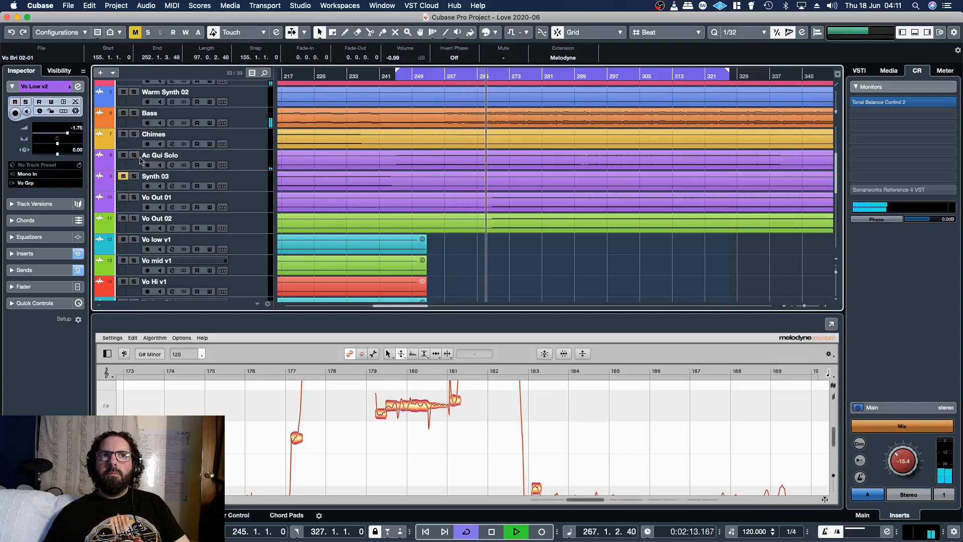
Step: Insert UAD Sound Machine Wood Works in the Ac Gui Solo channel ahead of the Lindell 80 Channel
click(173, 168)
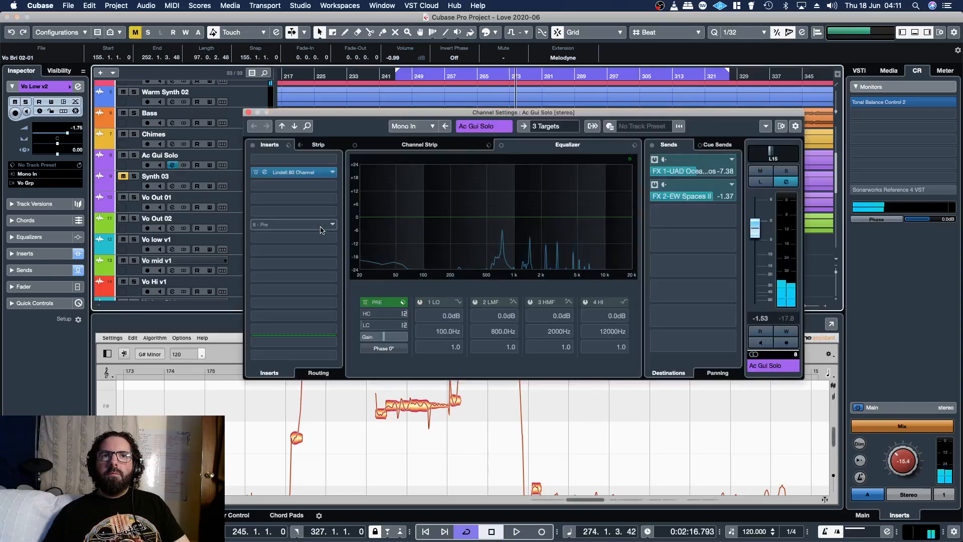
click(319, 221)
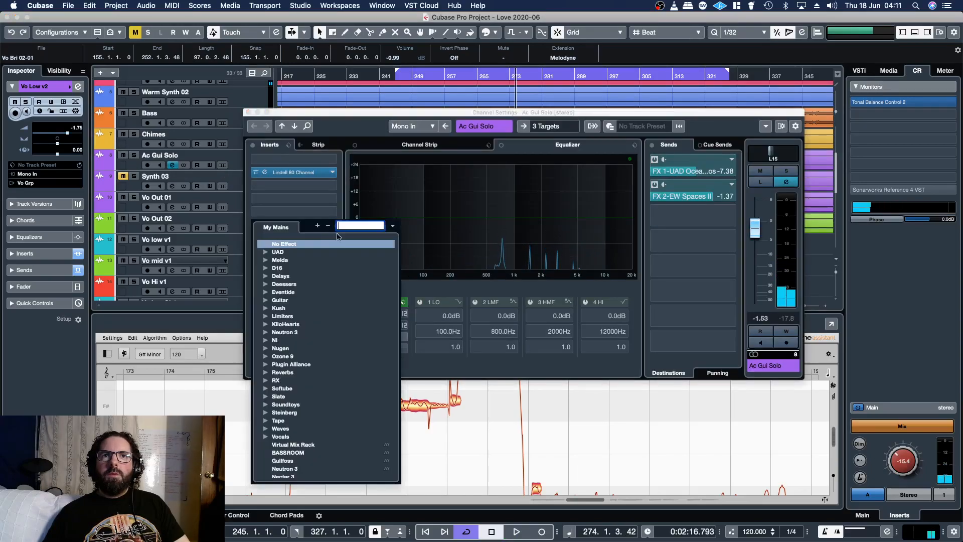
click(328, 162)
click(334, 161)
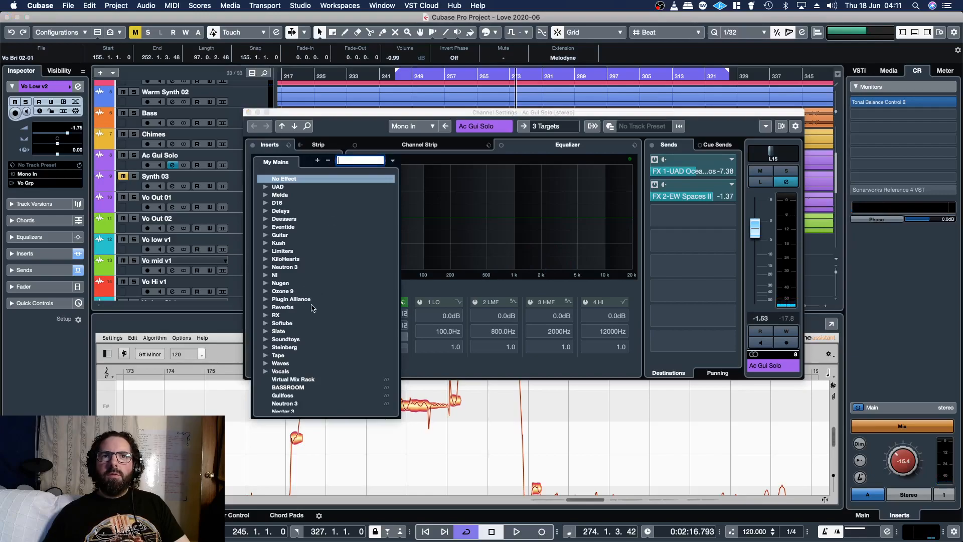
scroll(312, 307, down, 5)
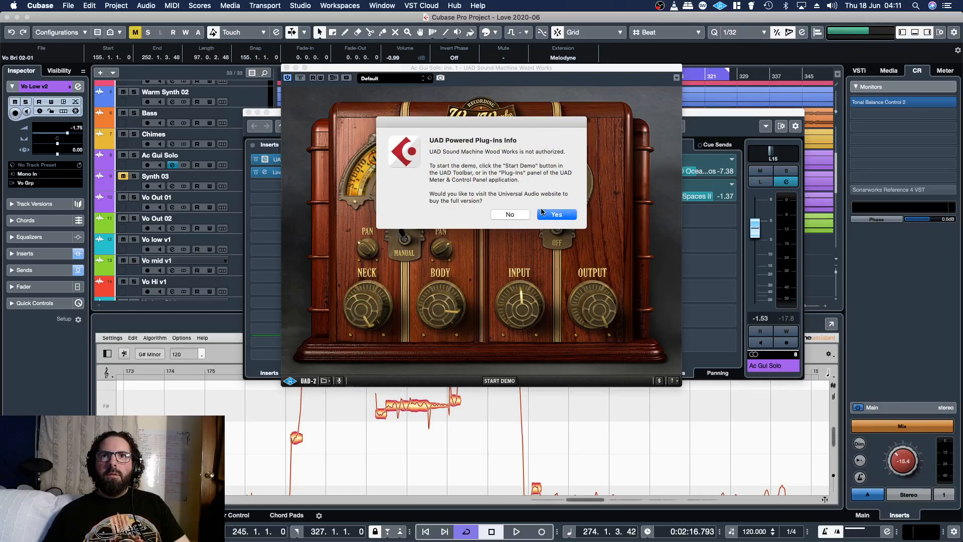
Step: Accept visiting the Universal Audio purchase page and start the 14-day demo of UAD Sound Machine Wood Works
click(547, 215)
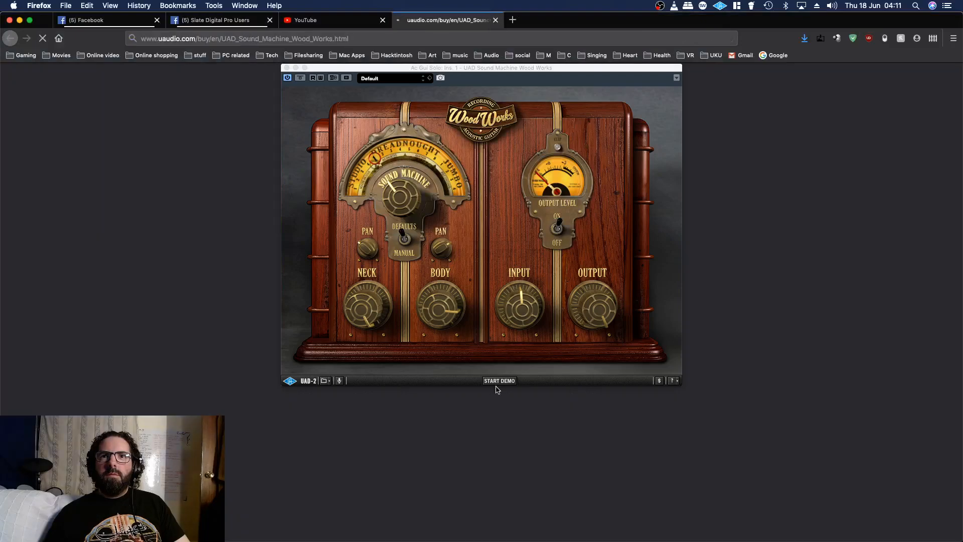
click(500, 381)
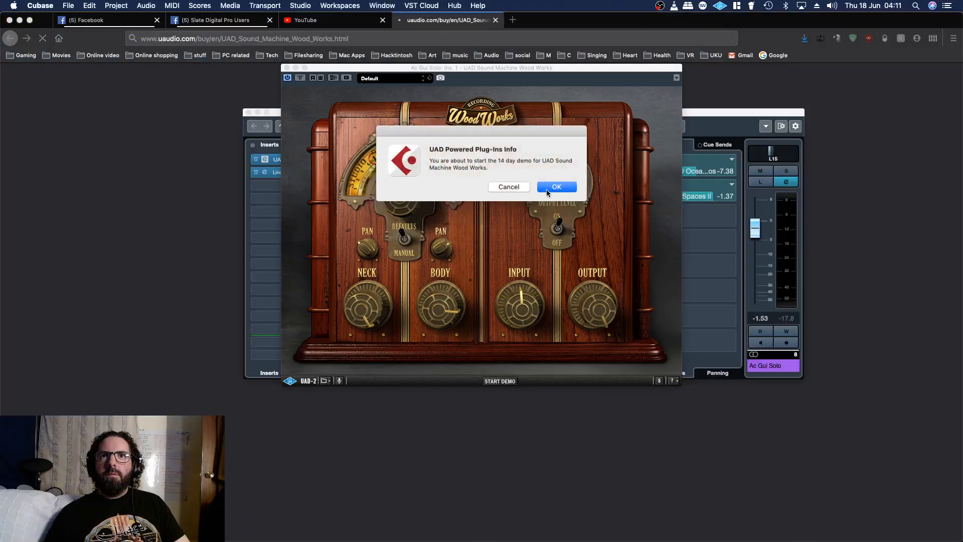
Step: Look at the Universal Audio cart in Firefox, and switch back to Cubase with the Ac Gui Solo channel's Wood Works plug-in window open
key(ctrl+Up)
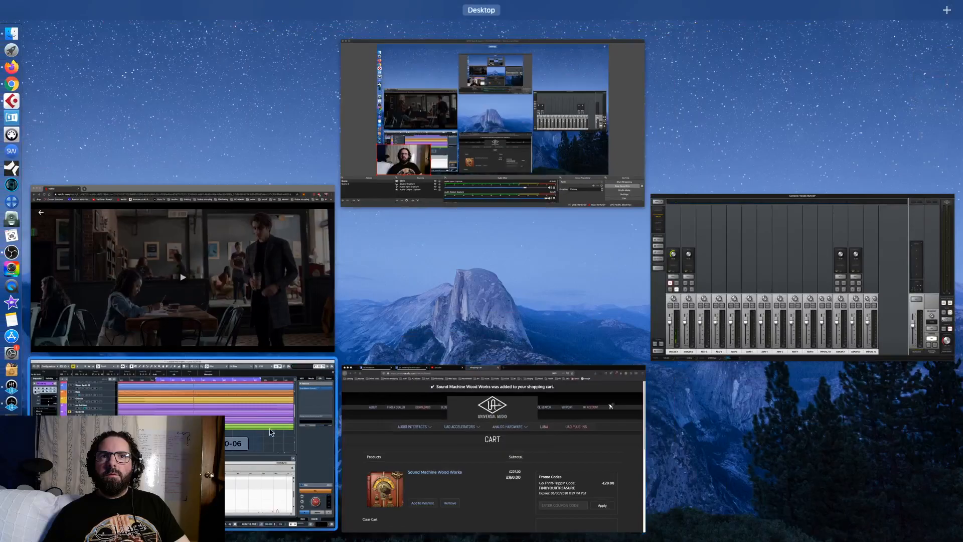
click(411, 434)
key(ctrl+Up)
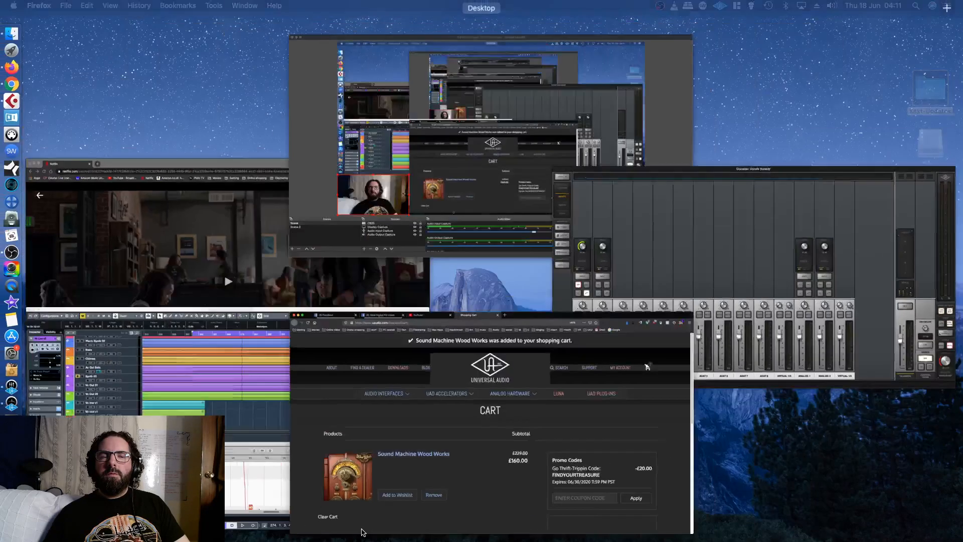
click(265, 462)
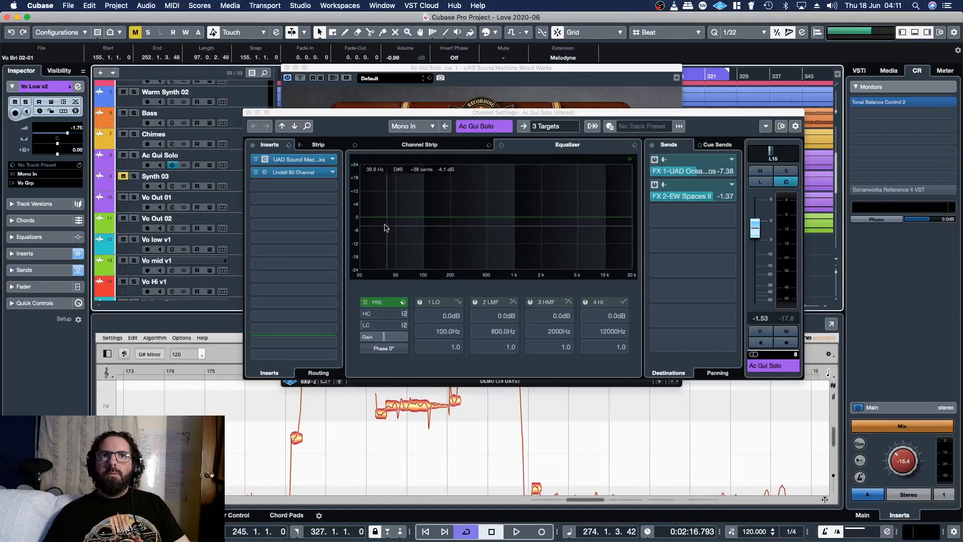
click(265, 160)
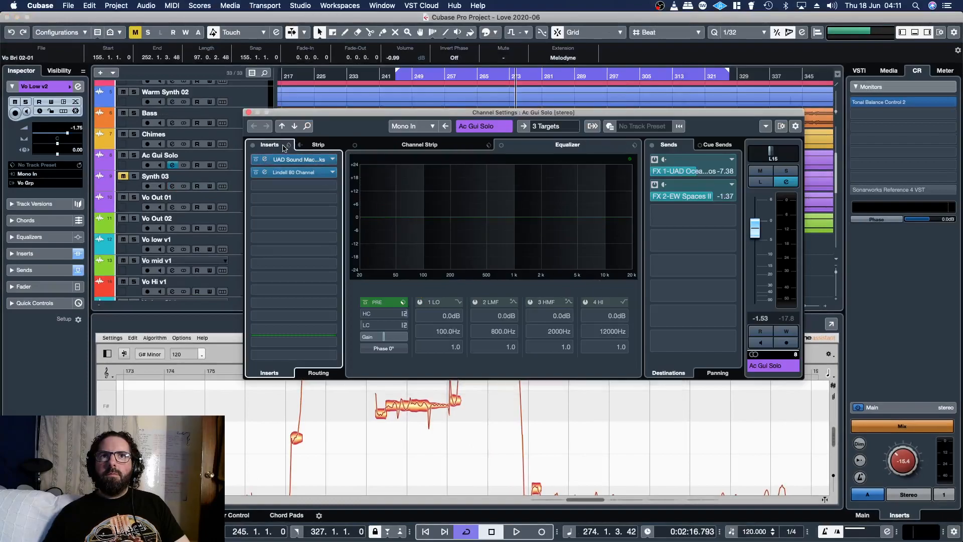
click(296, 159)
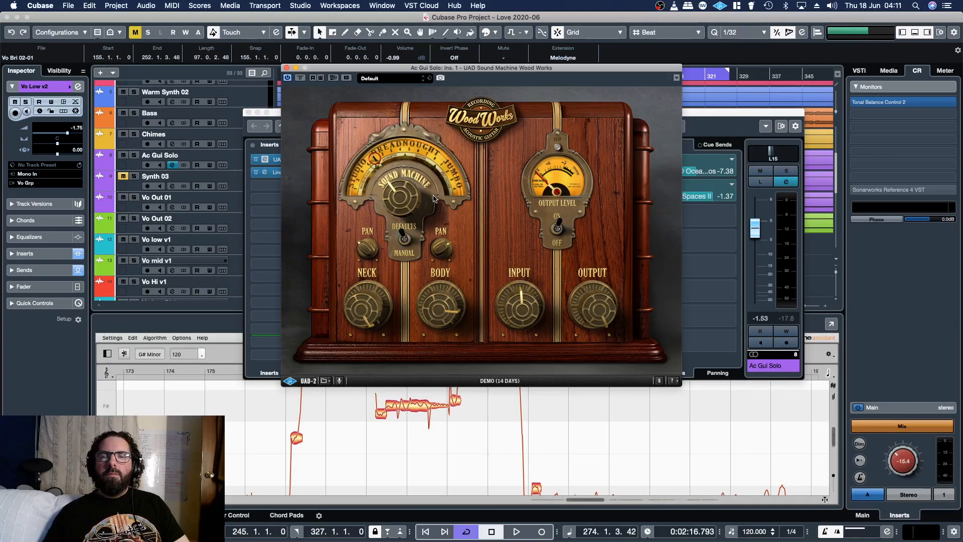
Step: Play the project with Ac Gui Solo soloed and turn the Wood Works Sound Machine dial slightly clockwise within the Dreadnought range
key(space)
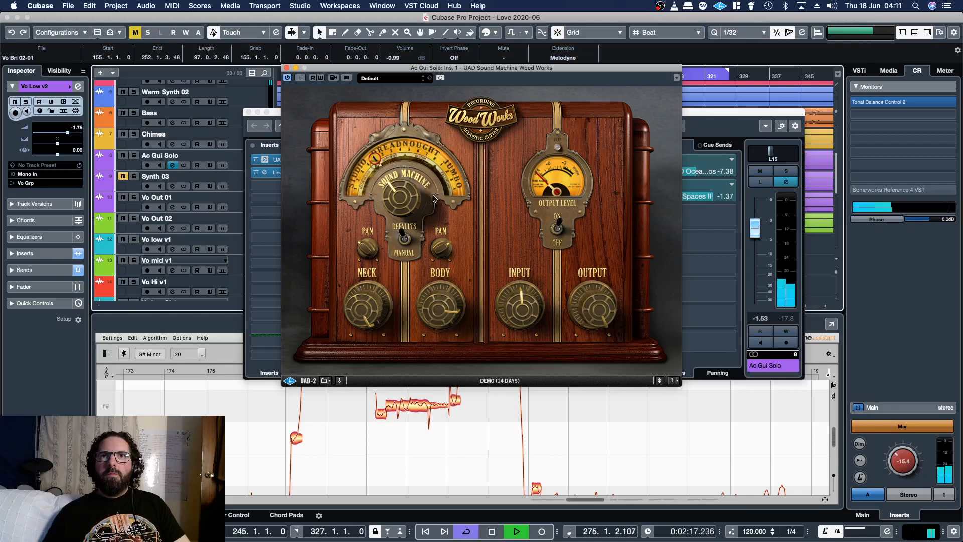
click(786, 171)
click(393, 73)
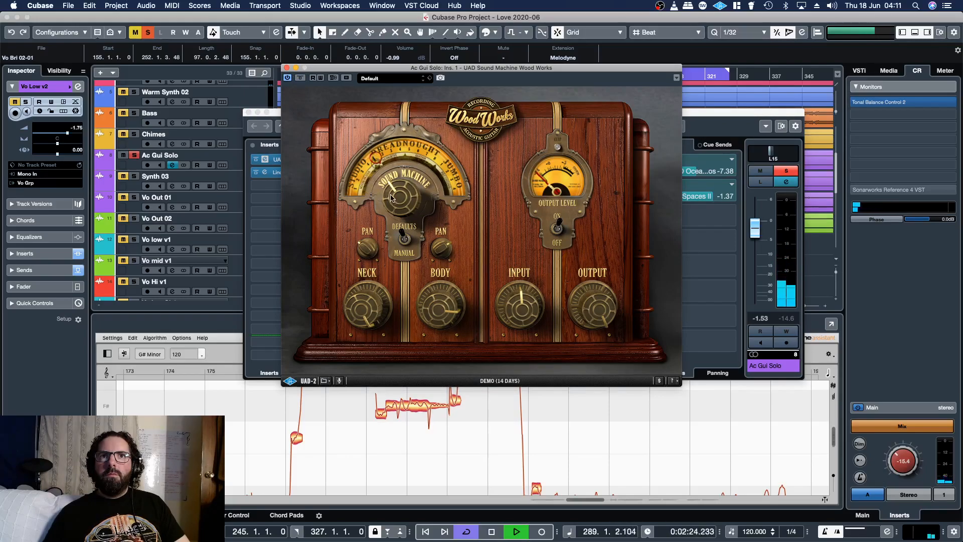
mouse_move(391, 197)
mouse_down()
mouse_move(391, 169)
mouse_move(399, 199)
mouse_up()
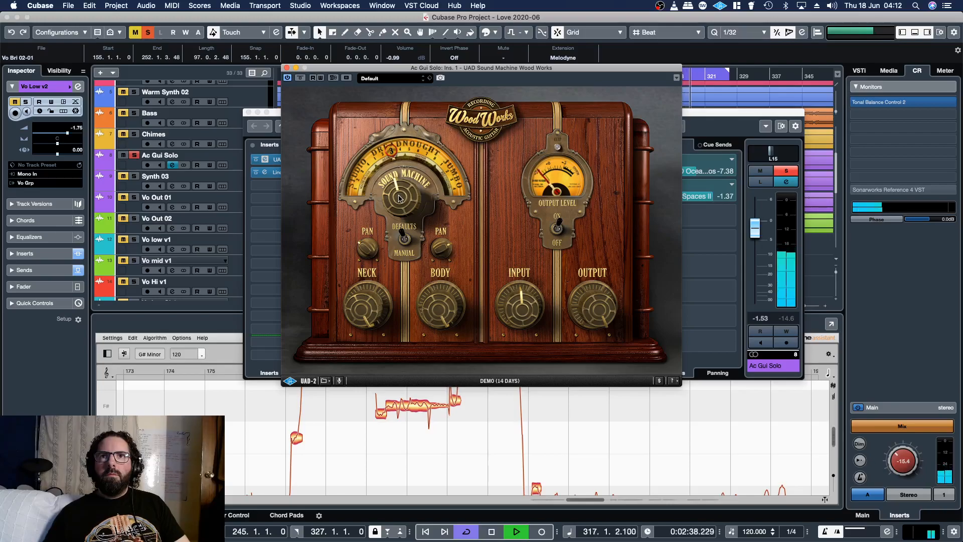
mouse_move(399, 197)
mouse_down()
mouse_move(401, 231)
mouse_move(396, 191)
mouse_up()
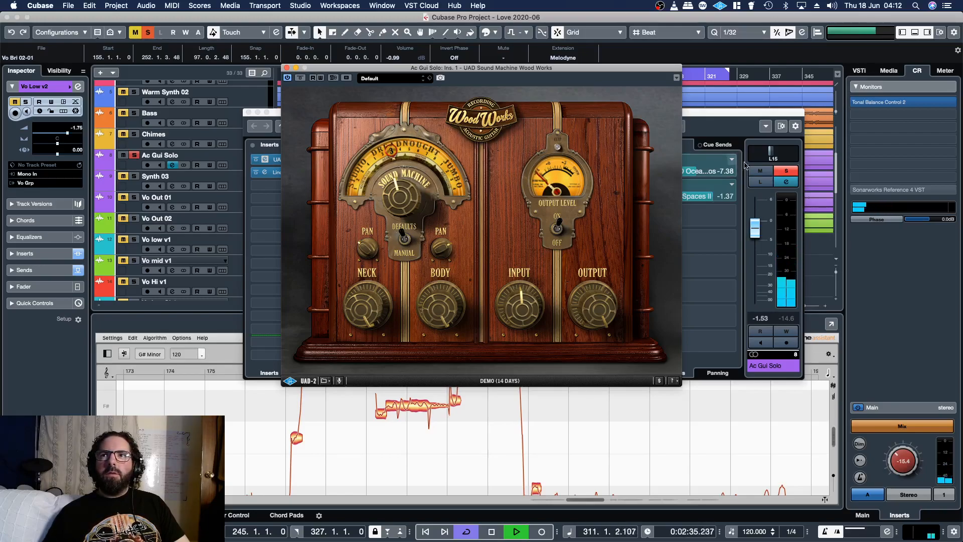
Step: Turn off solo on Ac Gui Solo and compare Wood Works bypassed and active in the full mix
click(784, 171)
click(784, 171)
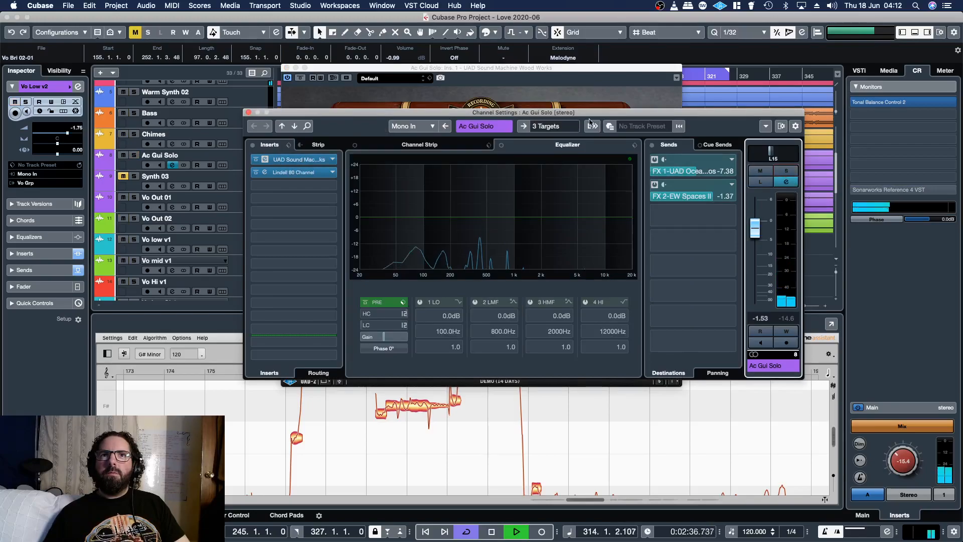
click(478, 76)
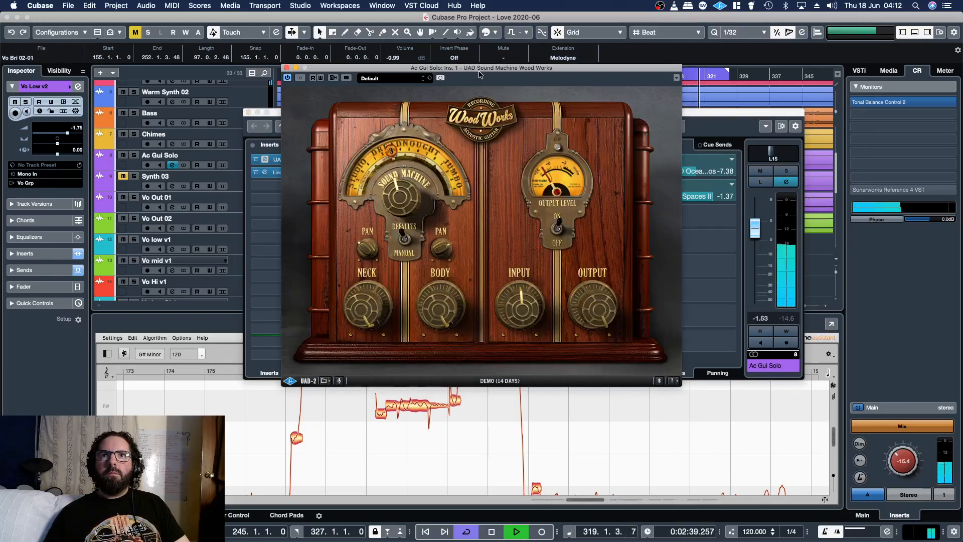
click(300, 78)
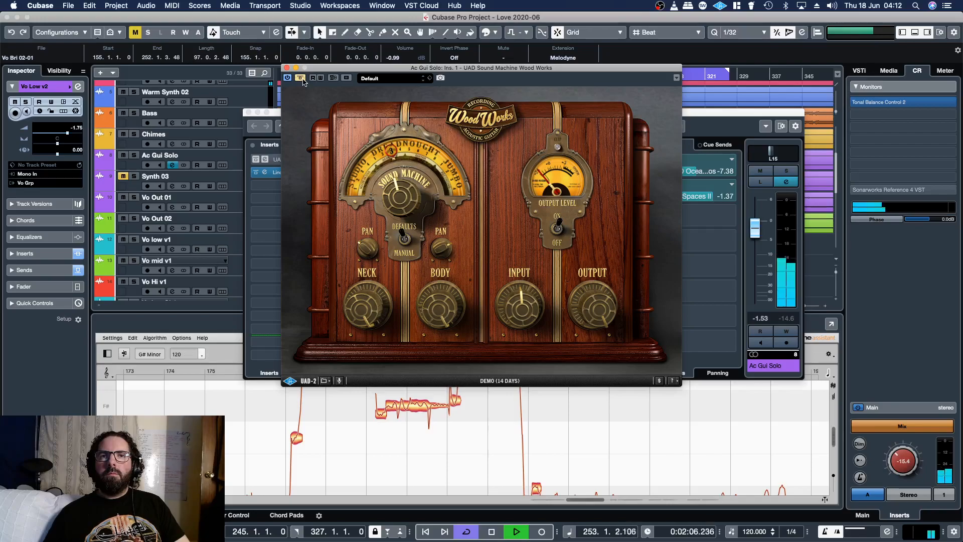
click(303, 79)
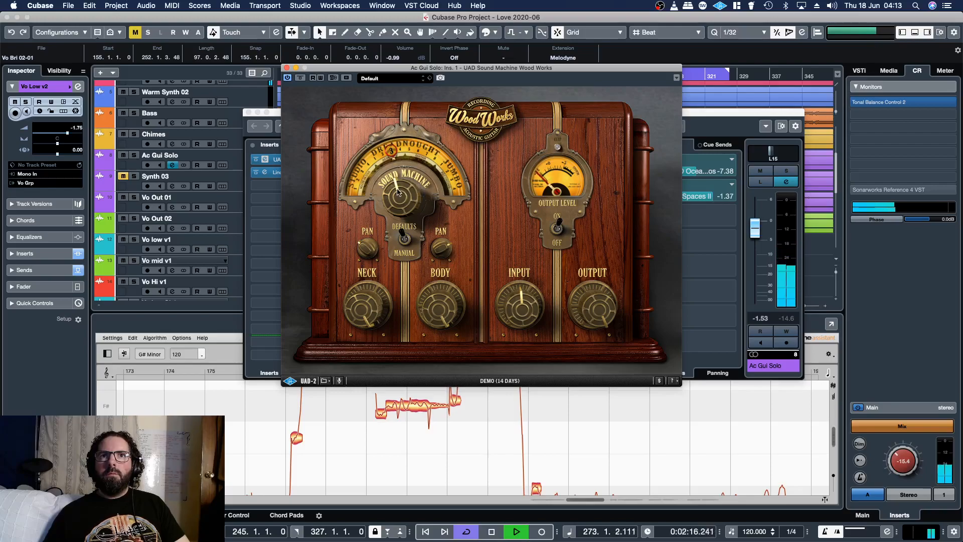
Step: Try the Sound Machine dial between Dreadnought and Jumbo, compare it with Wood Works bypassed, and return the dial to Dreadnought
drag(398, 192, 400, 163)
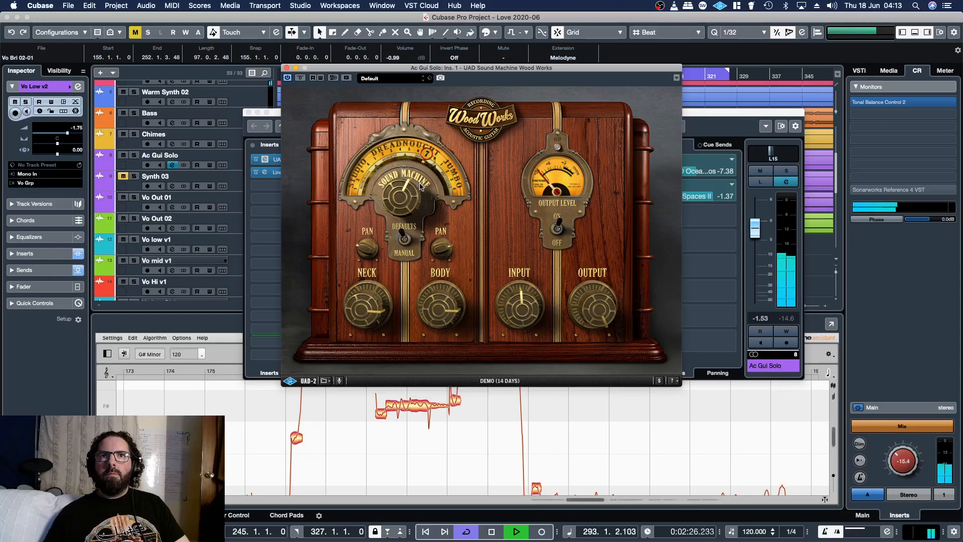
click(300, 79)
click(300, 79)
drag(400, 191, 400, 219)
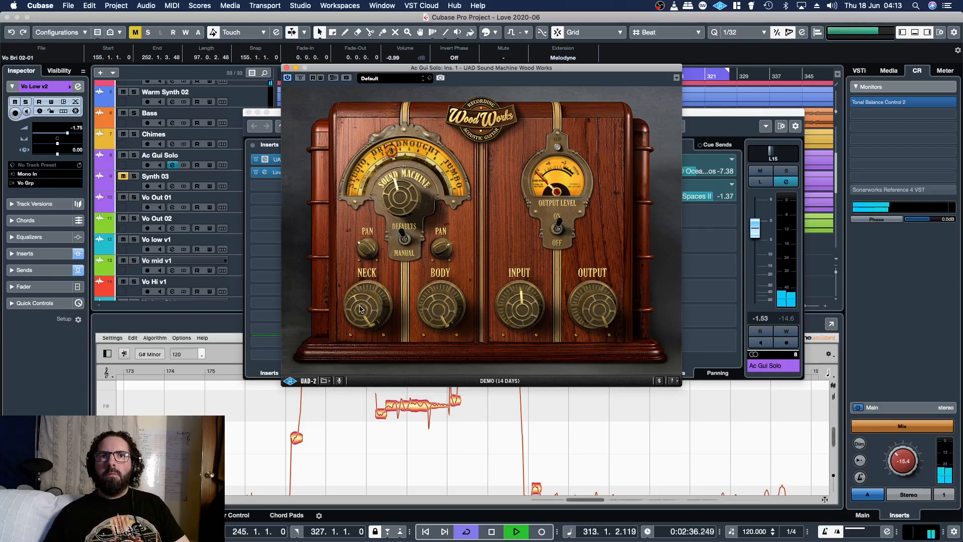
Step: Switch Wood Works to Manual, lower the Neck and Body levels, and raise the Input slightly
drag(360, 308, 362, 294)
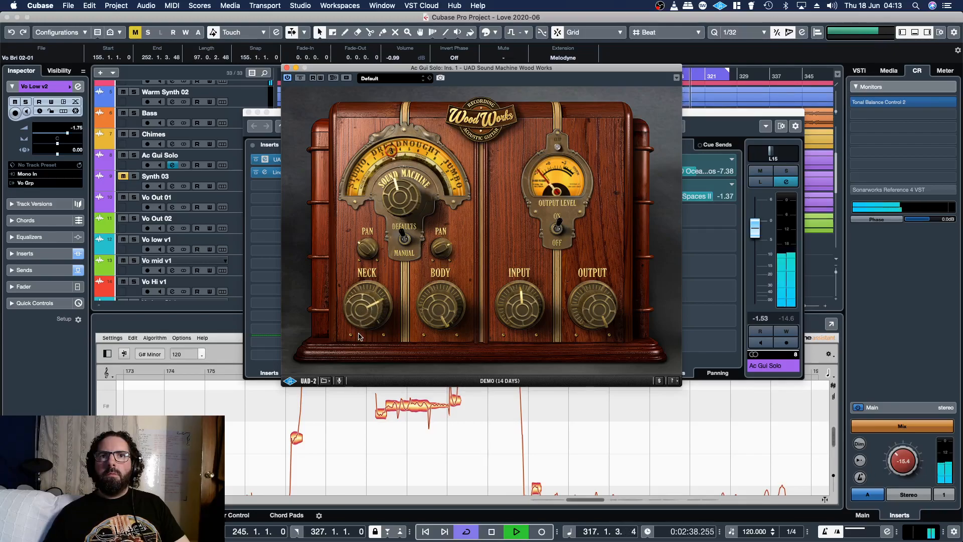
click(402, 249)
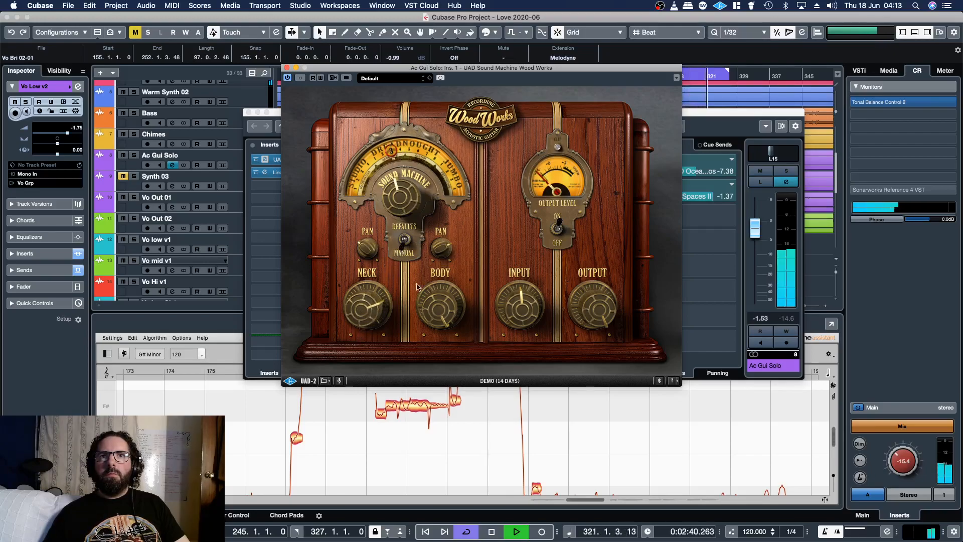
drag(430, 299, 372, 314)
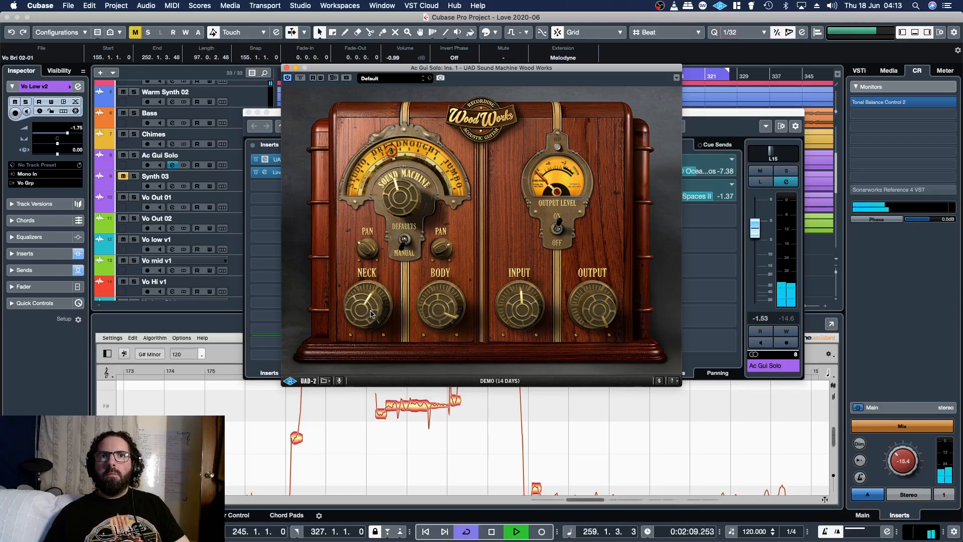
drag(372, 314, 372, 312)
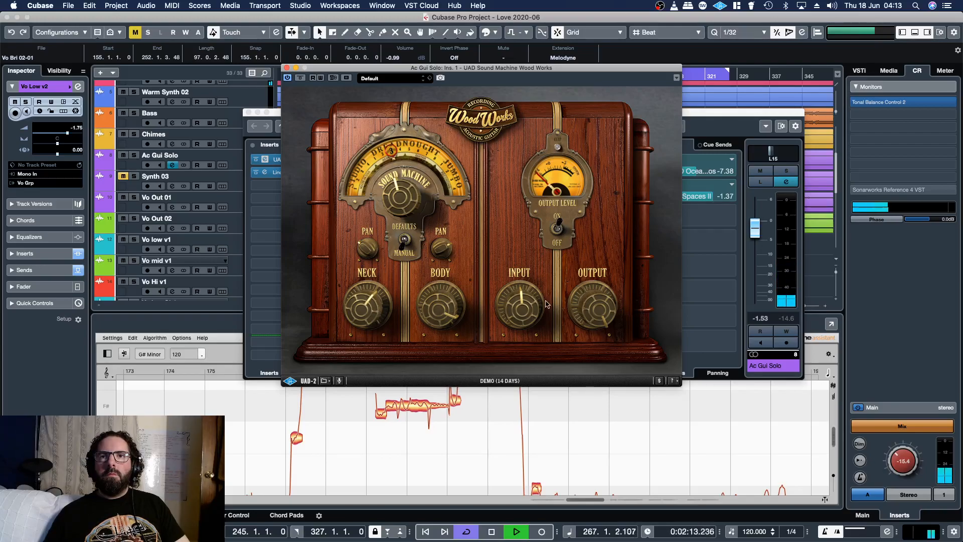
drag(519, 311, 519, 307)
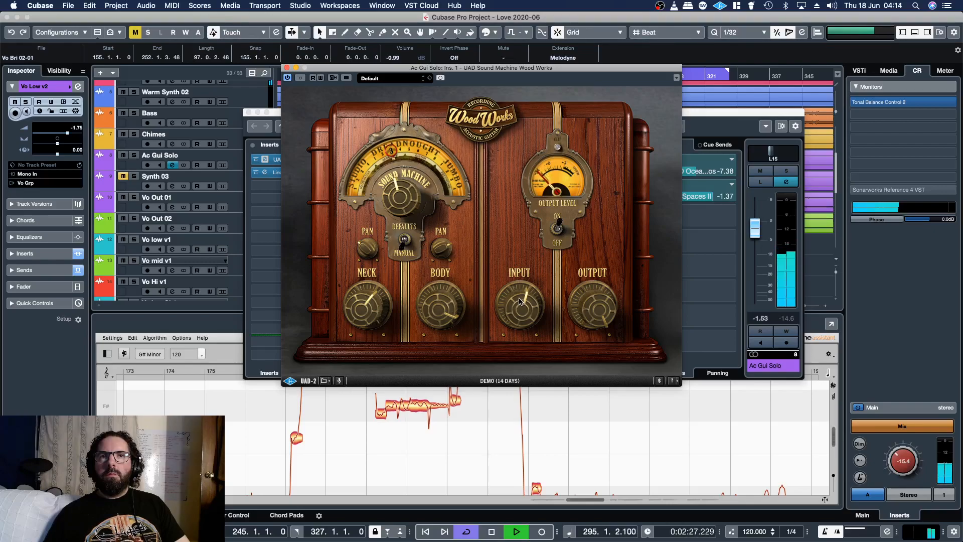
Step: Turn the Sound Machine dial toward Studio and audition lower and higher Neck levels with the Body nearly full
drag(405, 195, 407, 224)
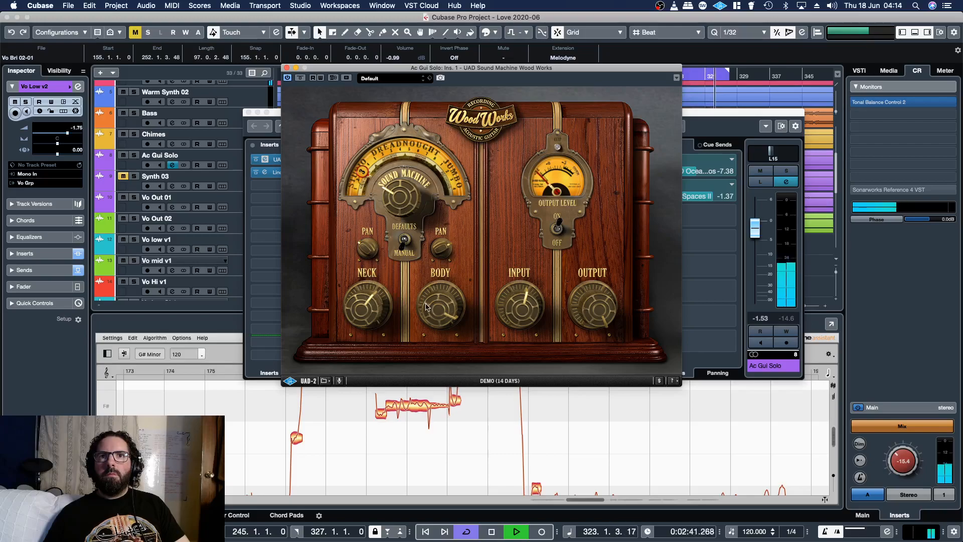
scroll(354, 304, up, 2)
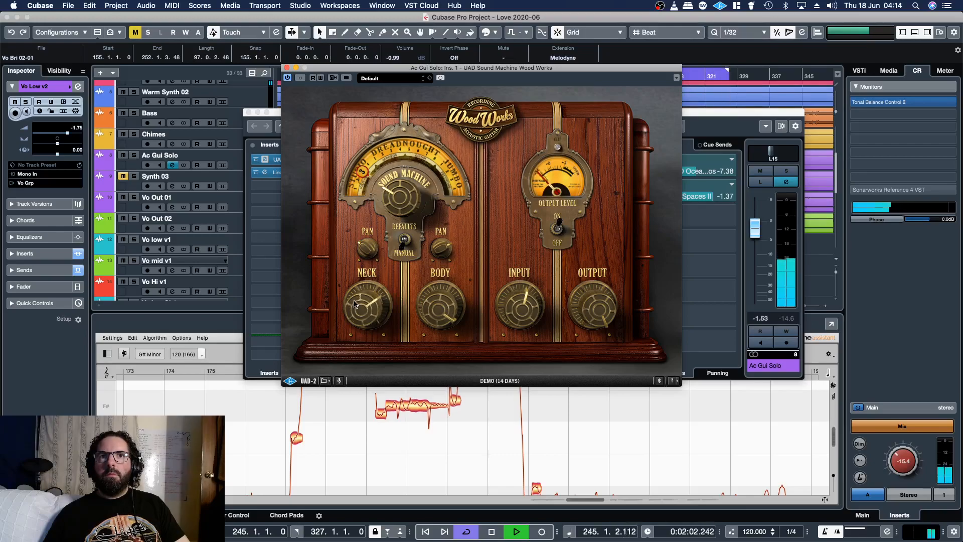
drag(354, 304, 357, 336)
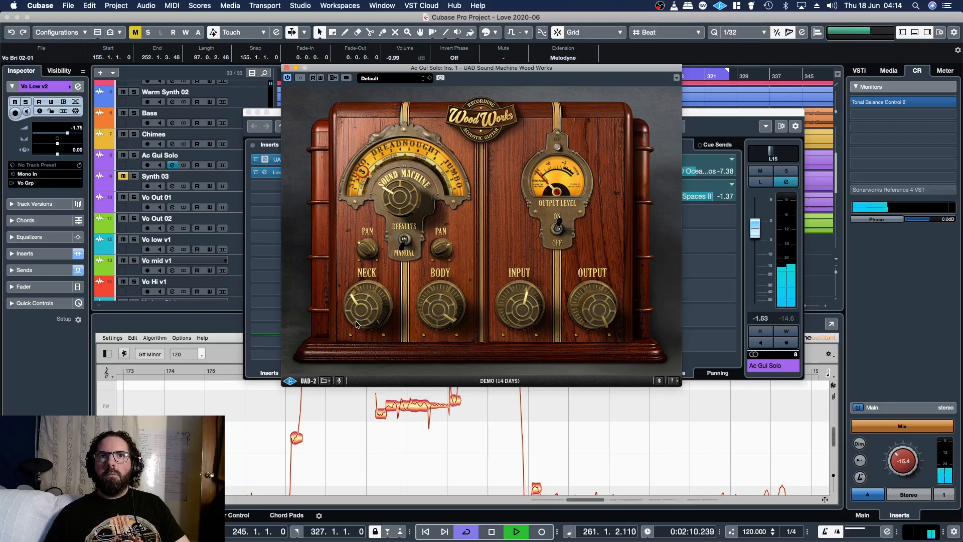
drag(358, 319, 365, 282)
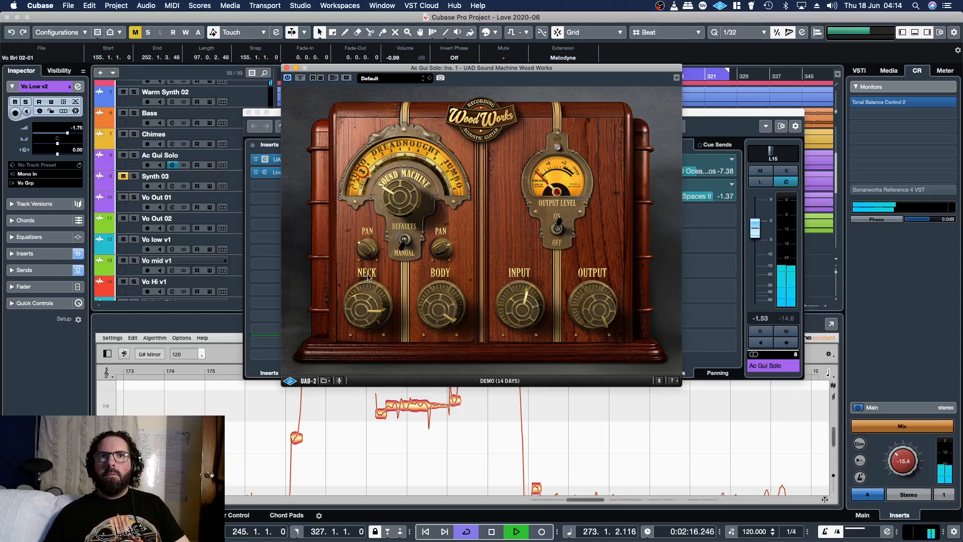
Step: Reset the levels with Defaults, move the Sound Machine dial between Dreadnought and Jumbo, and lower the Neck in Manual mode
click(410, 238)
drag(405, 200, 391, 87)
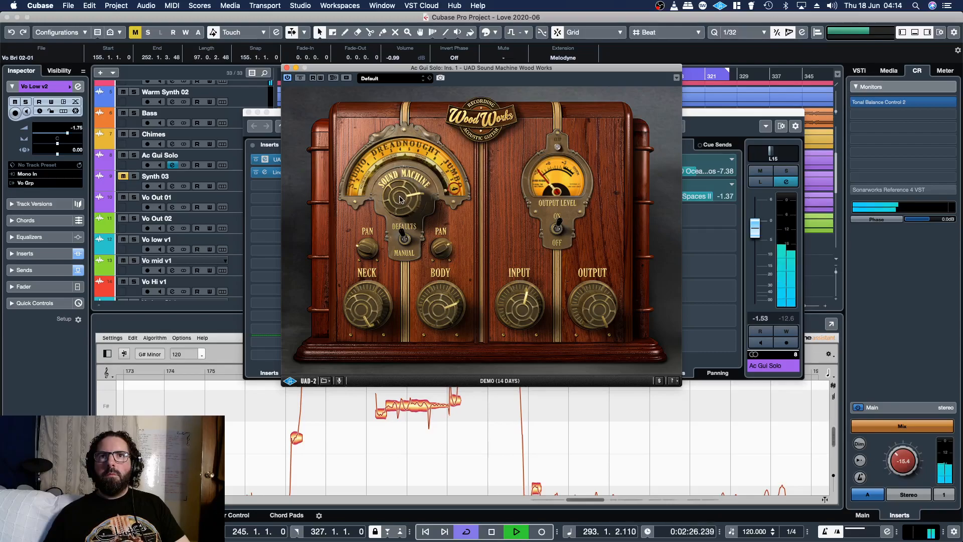
drag(400, 200, 401, 219)
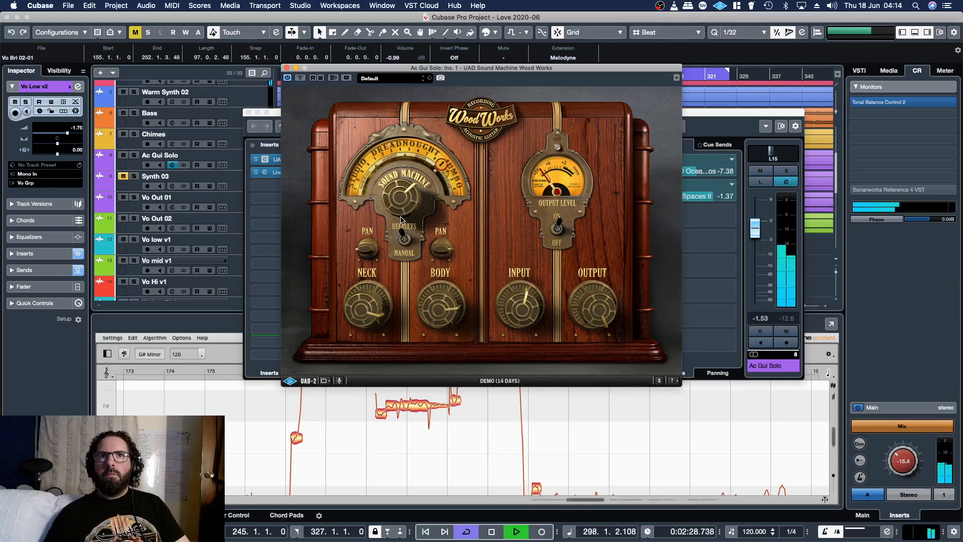
click(407, 245)
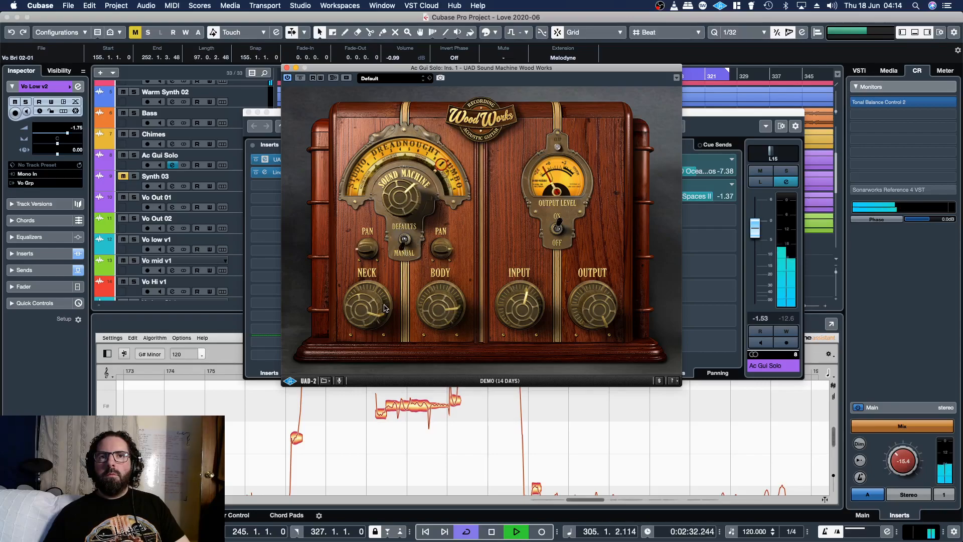
drag(369, 307, 366, 323)
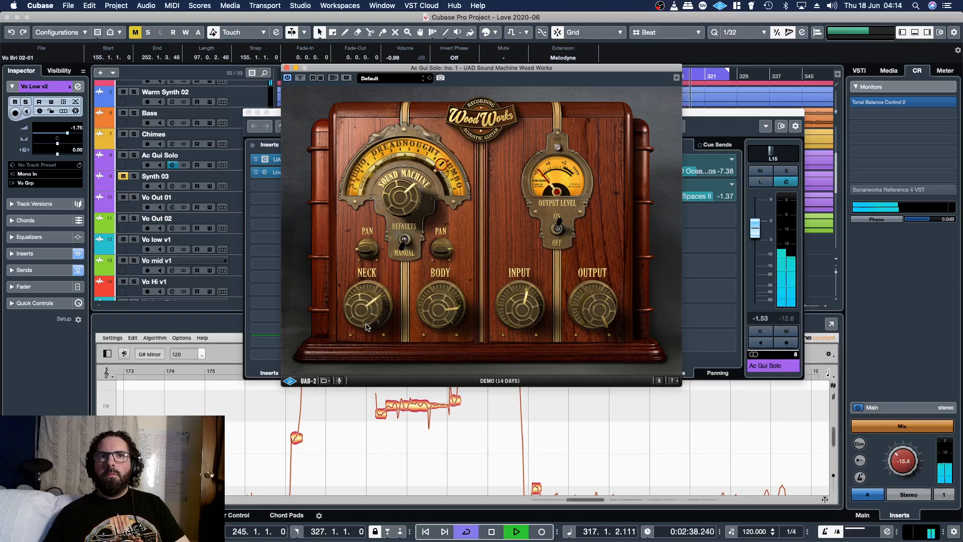
Step: Compare the mix with Wood Works bypassed and active, and lower the plug-in's Output level
click(303, 79)
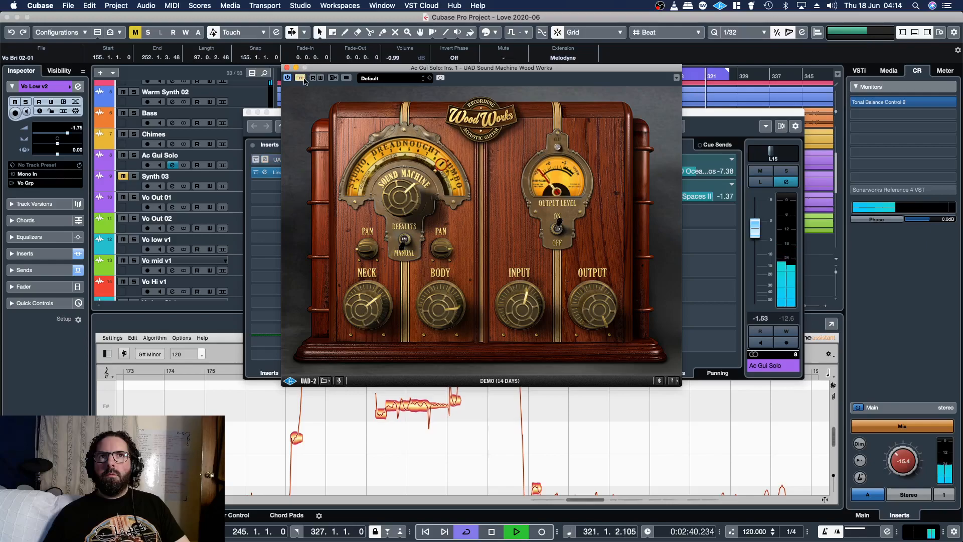
click(303, 79)
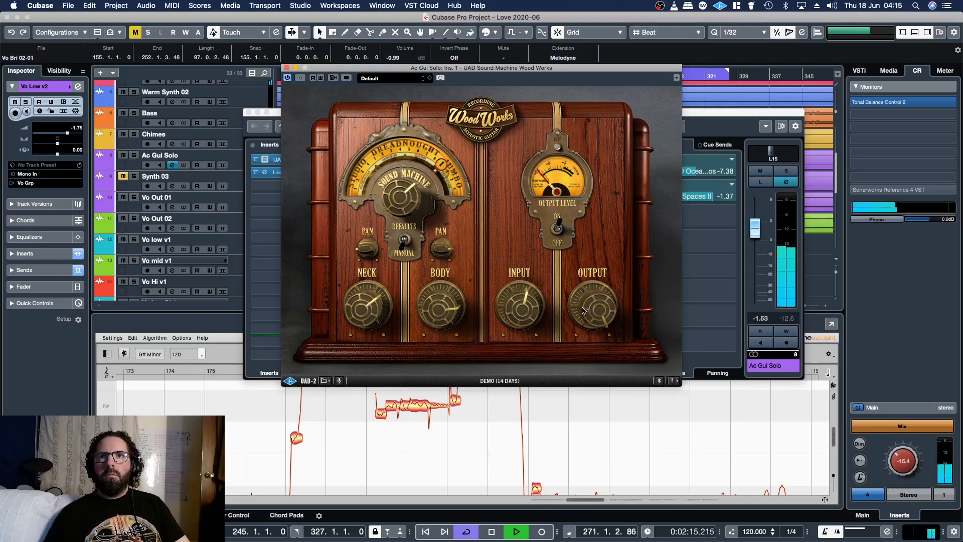
mouse_move(586, 313)
mouse_down()
mouse_move(583, 340)
mouse_move(583, 331)
mouse_up()
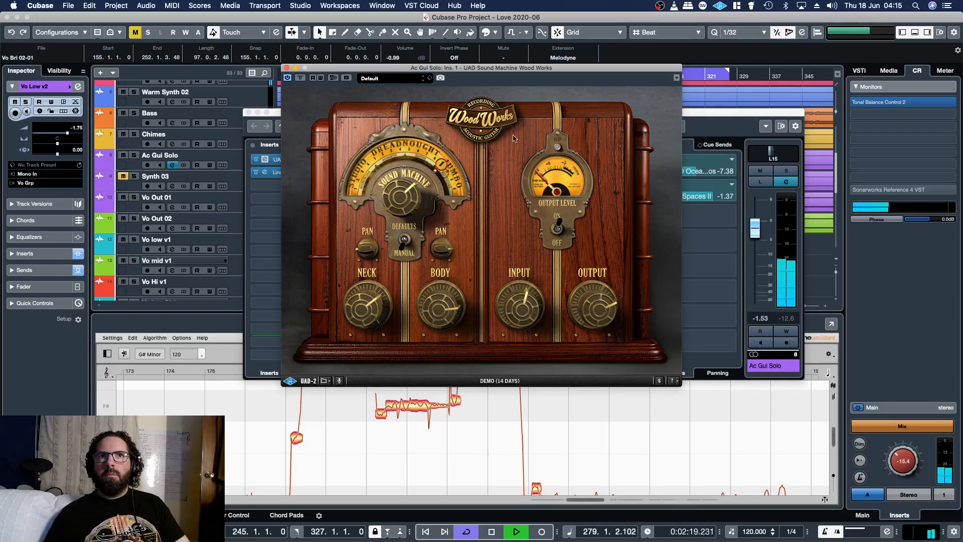
Step: Solo Ac Gui Solo, move the Wood Works window off the ruler, and replay the loop from about bar 245
click(786, 171)
click(304, 68)
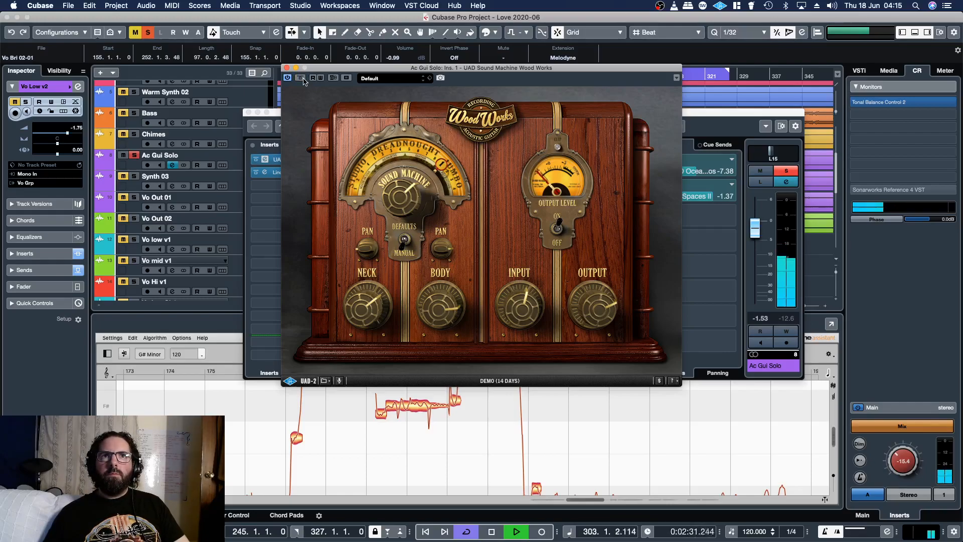
drag(401, 74, 402, 113)
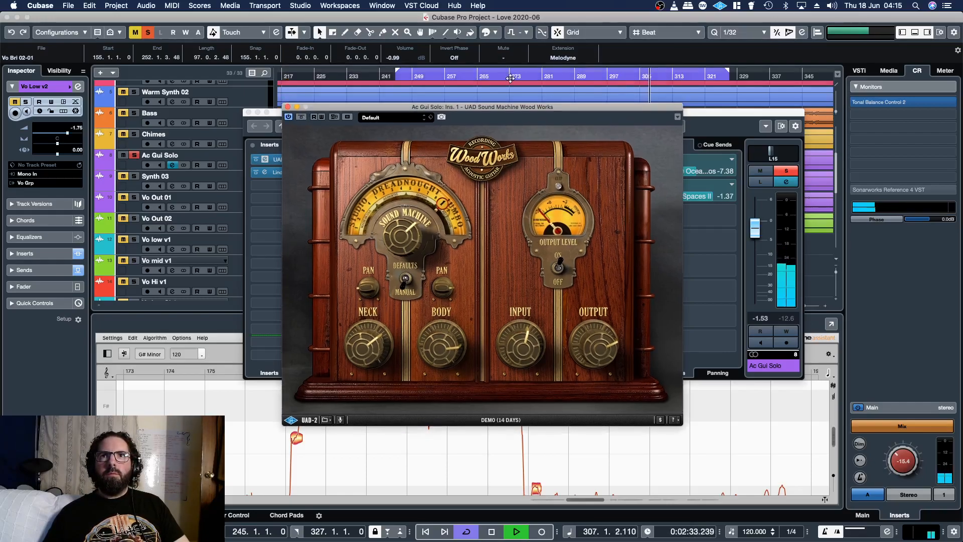
click(400, 76)
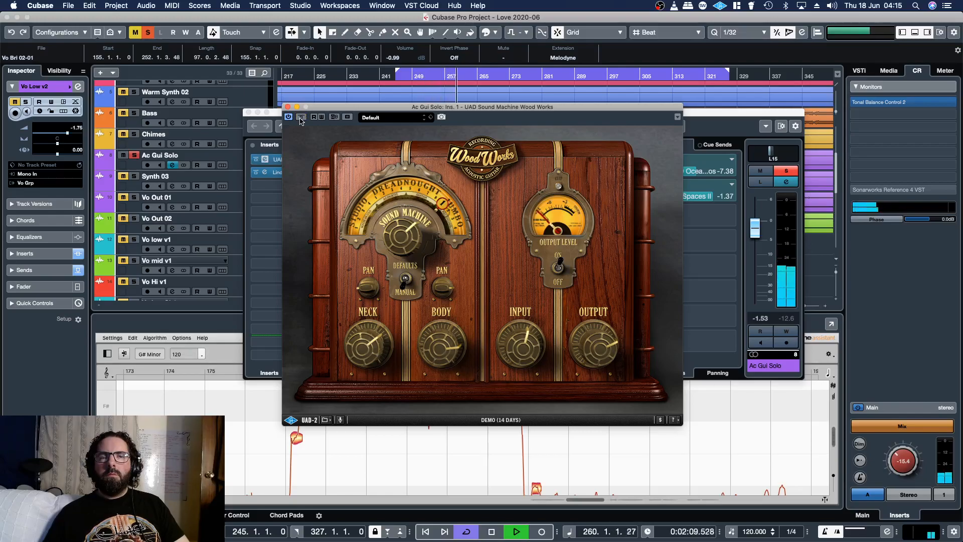
click(288, 107)
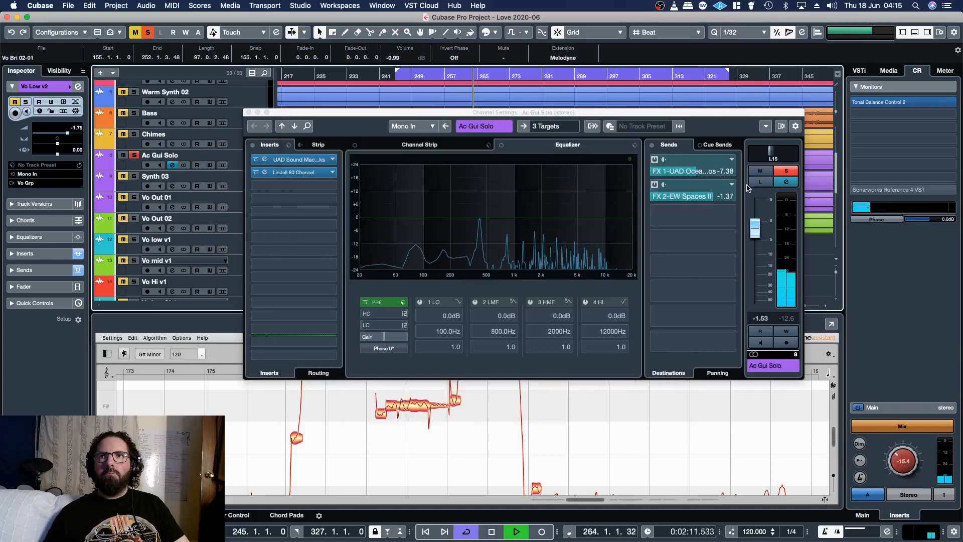
Step: Turn off solo on Ac Gui Solo, reopen Wood Works, and raise its Body level slightly
click(782, 172)
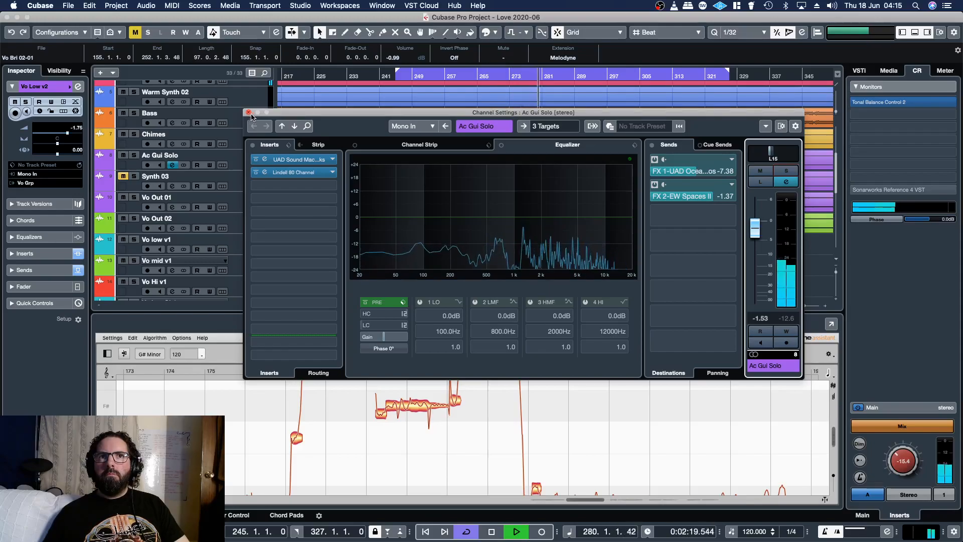
click(297, 160)
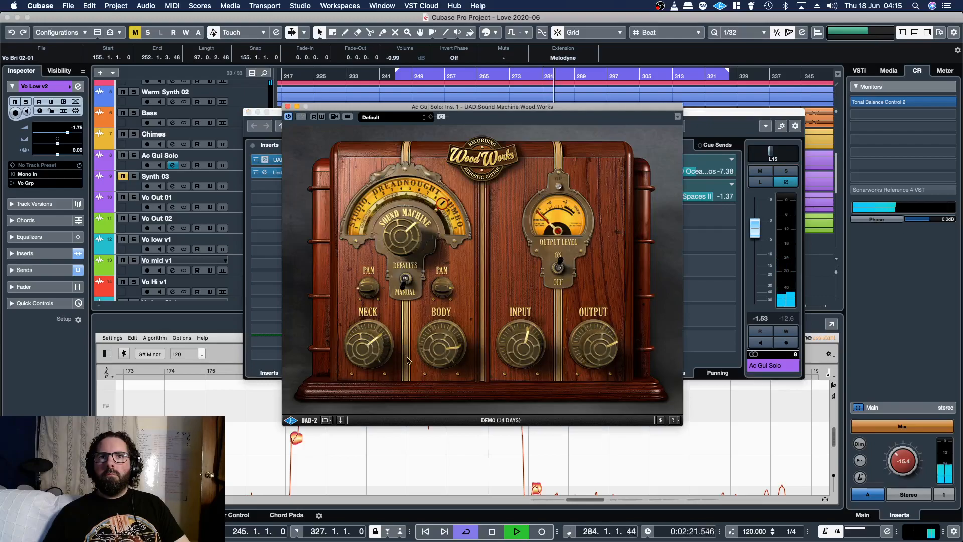
drag(424, 361, 425, 342)
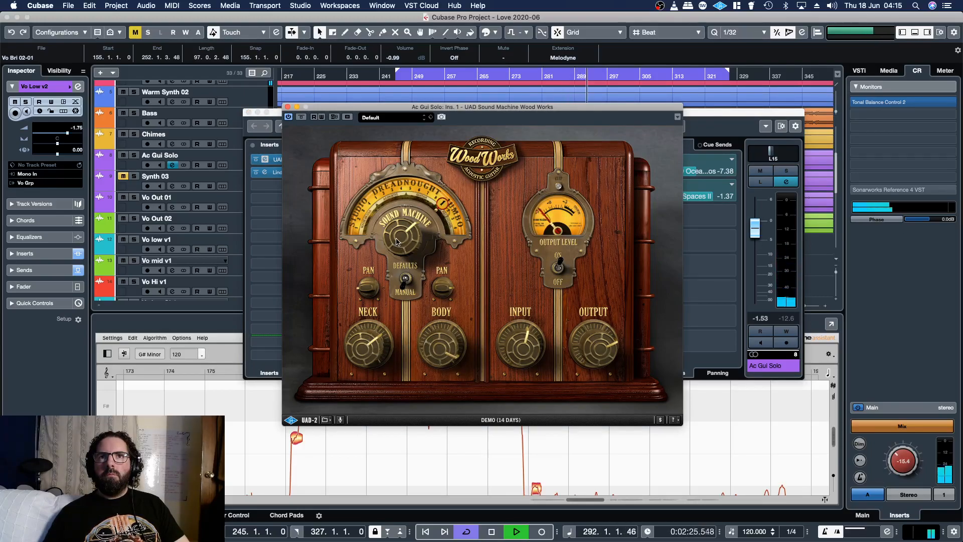
Step: In Defaults mode, audition Dreadnought and Studio dial positions, settle on the Studio end, and raise the Neck and Body slightly
drag(397, 241, 415, 279)
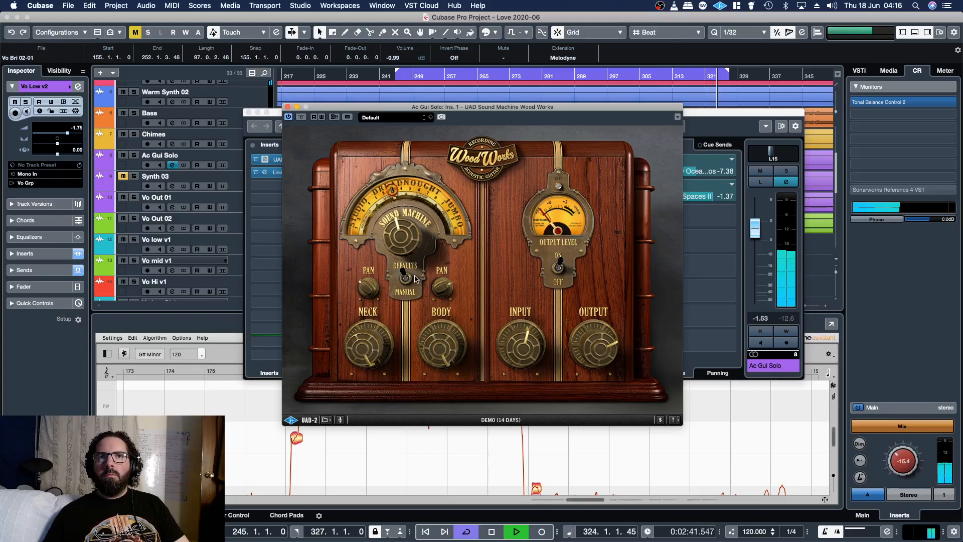
drag(415, 279, 400, 304)
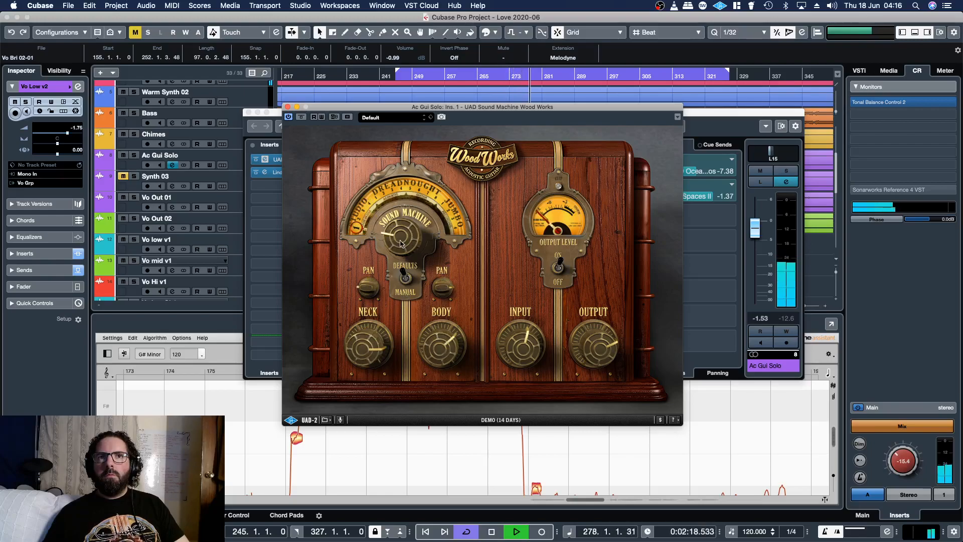
drag(401, 244, 399, 217)
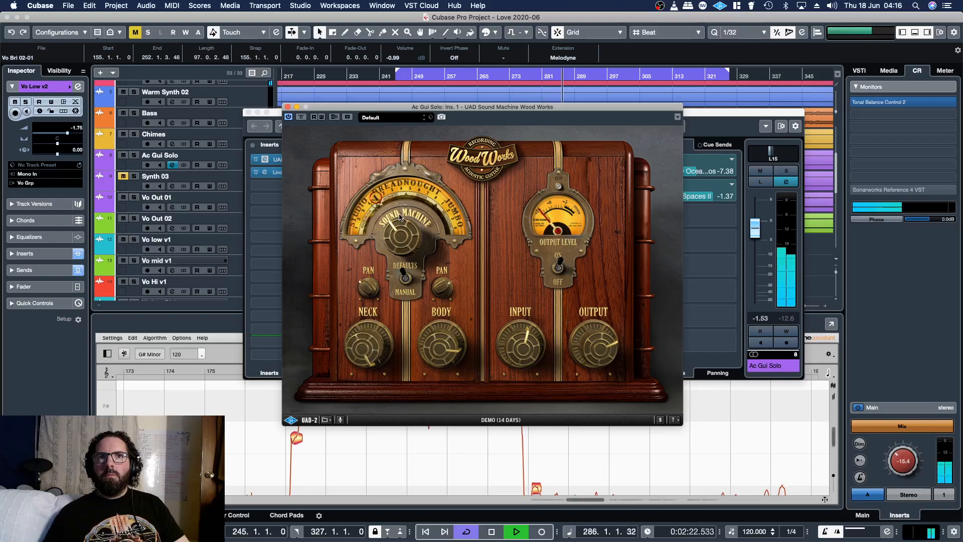
drag(404, 238, 399, 271)
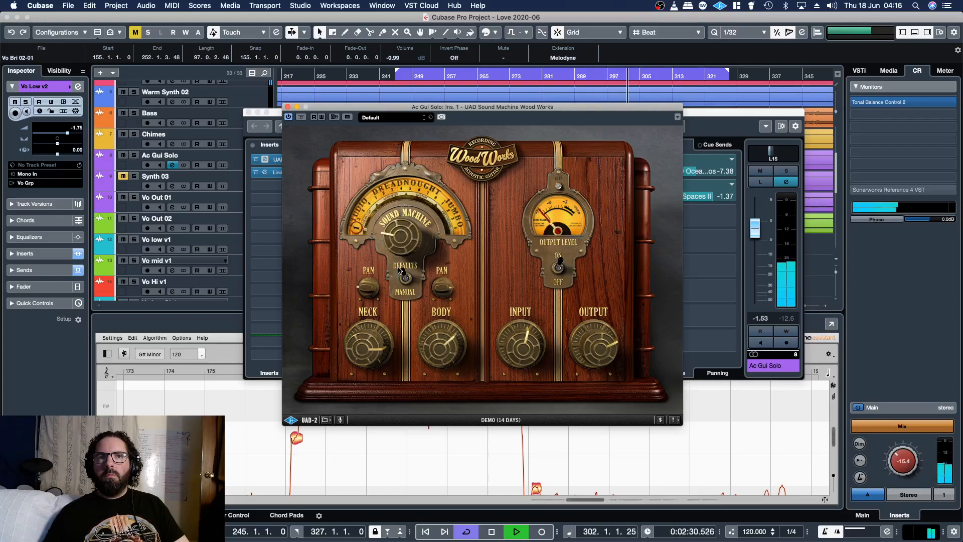
drag(363, 341, 363, 339)
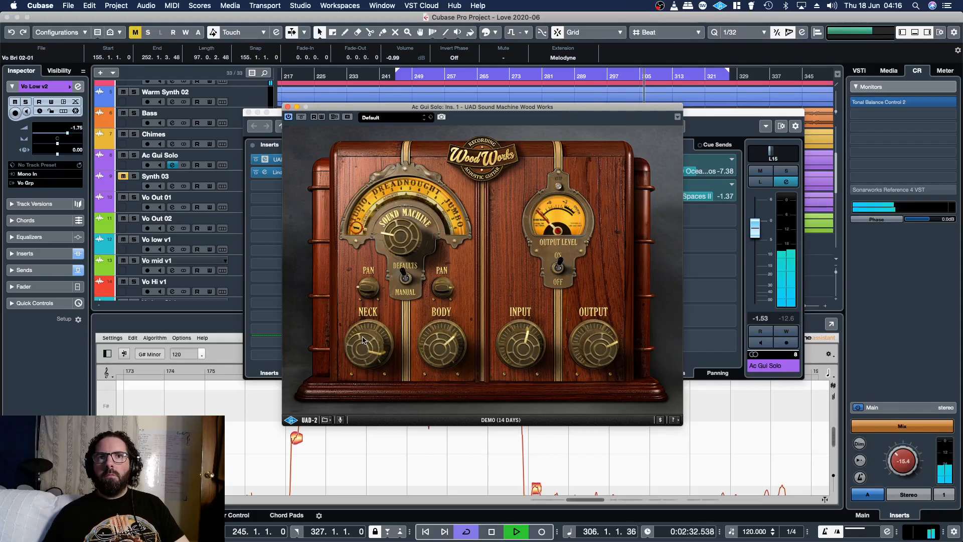
drag(429, 351, 429, 344)
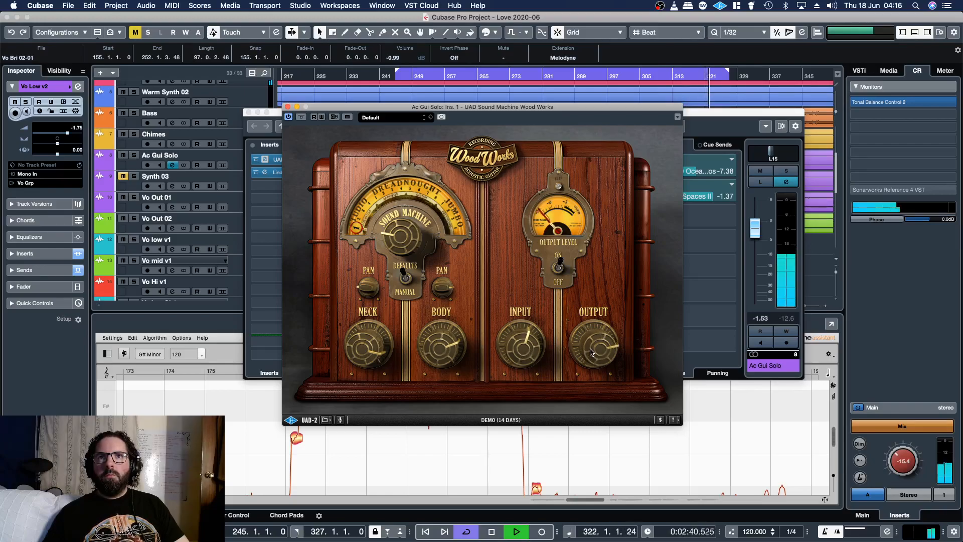
Step: Close Wood Works and inspect the Lindell 80 Channel's preamp settings on Ac Gui Solo during playback
click(289, 108)
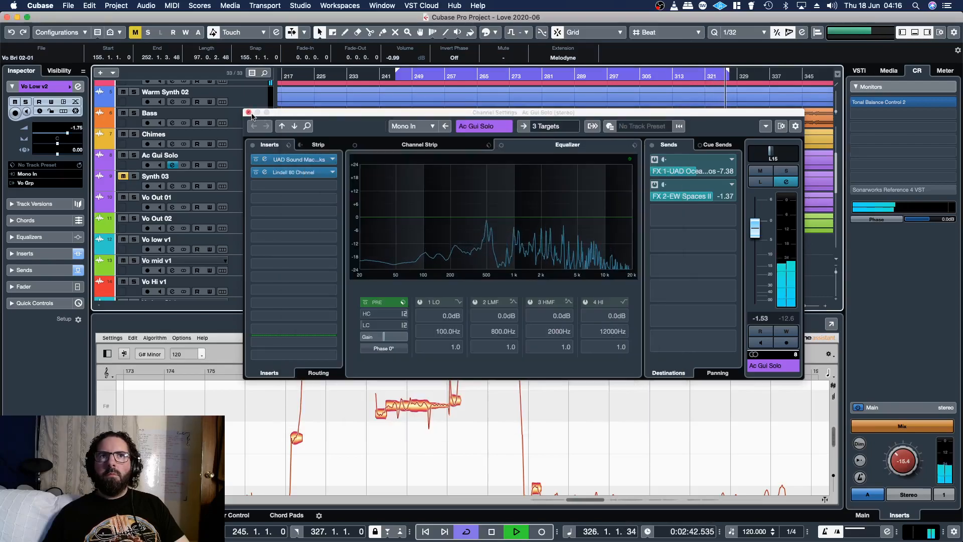
click(256, 160)
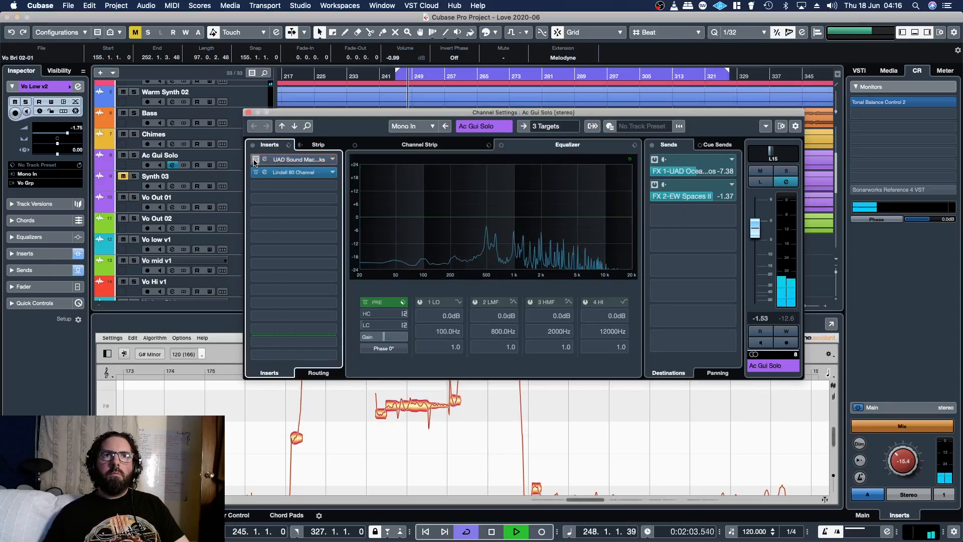
click(285, 172)
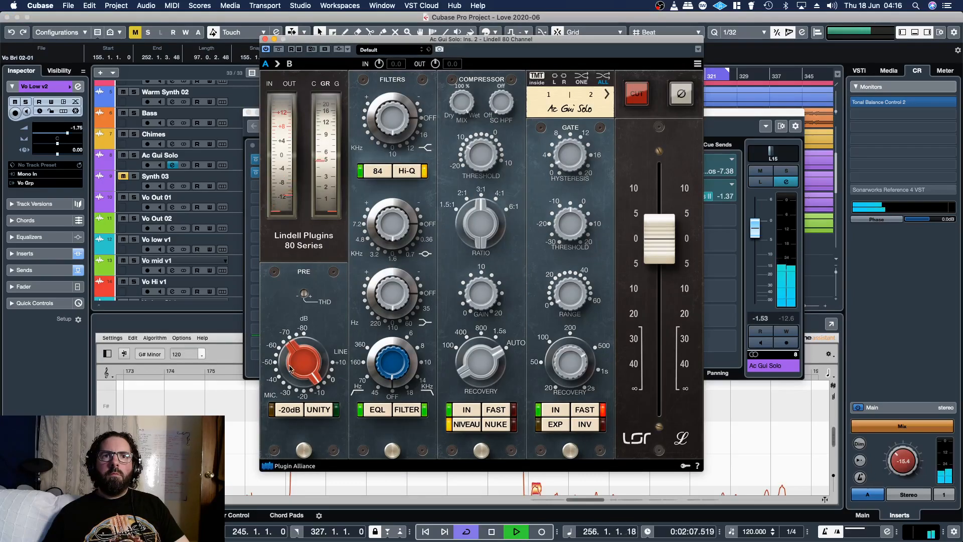
mouse_move(291, 366)
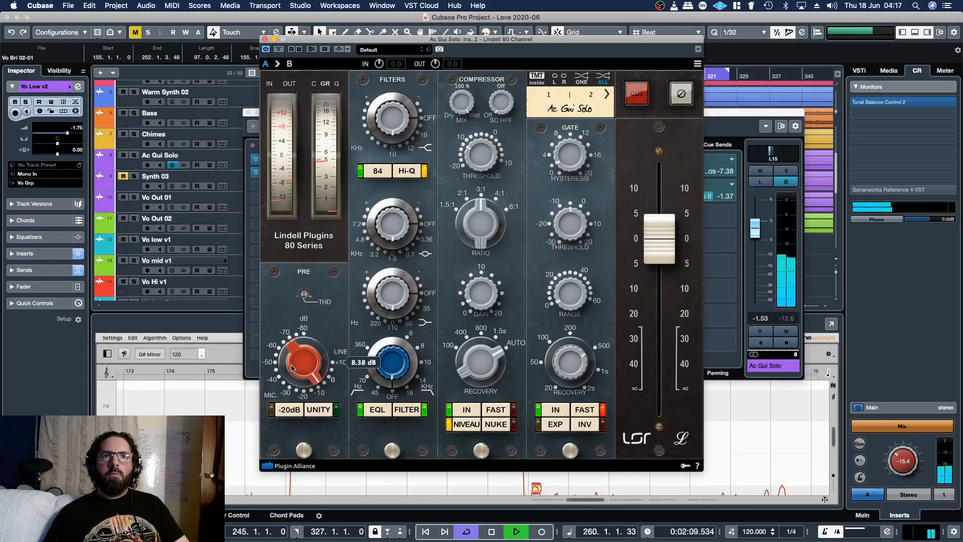
click(266, 39)
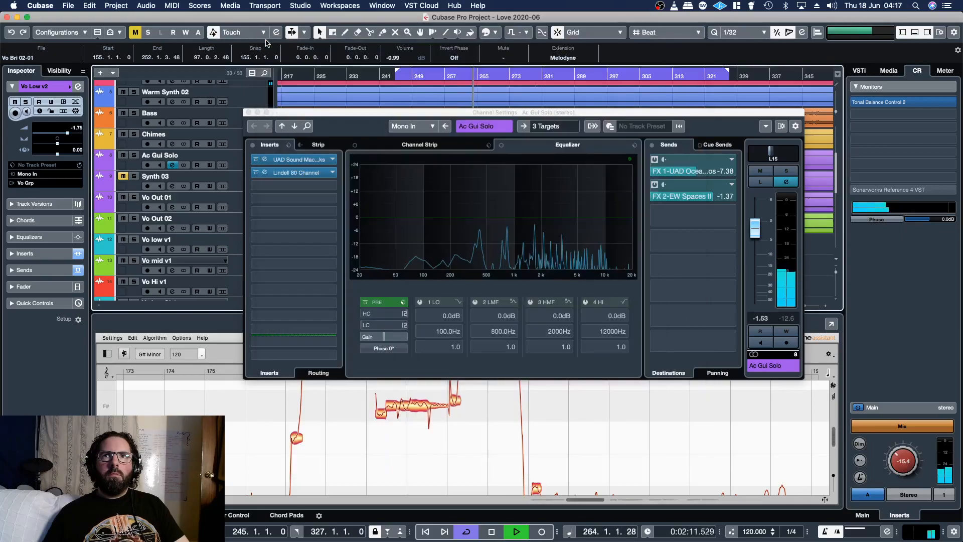
Step: On Ac Gui Solo, set the UAD Ocean Way send to -10.7 and the EW Spaces II send to -0.05, and stop playback
click(692, 171)
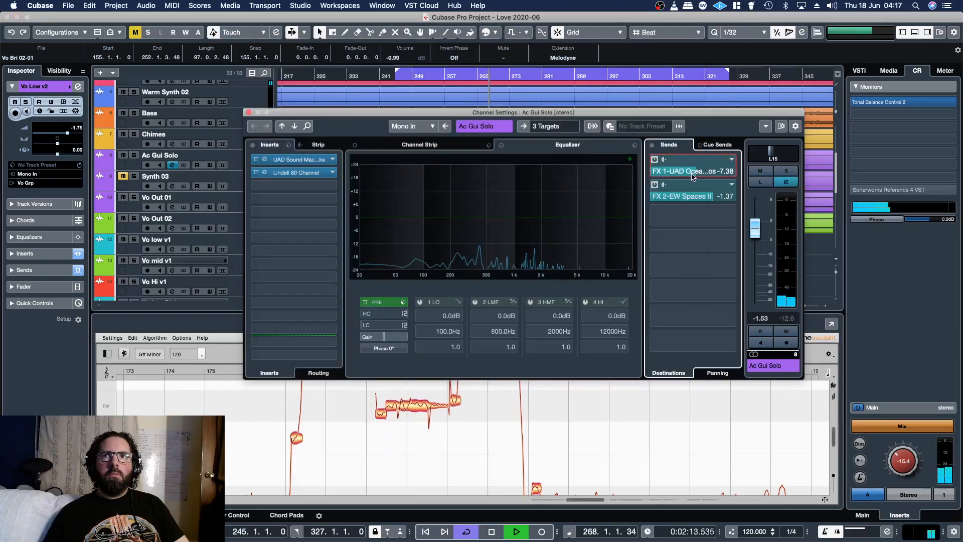
drag(693, 172, 702, 211)
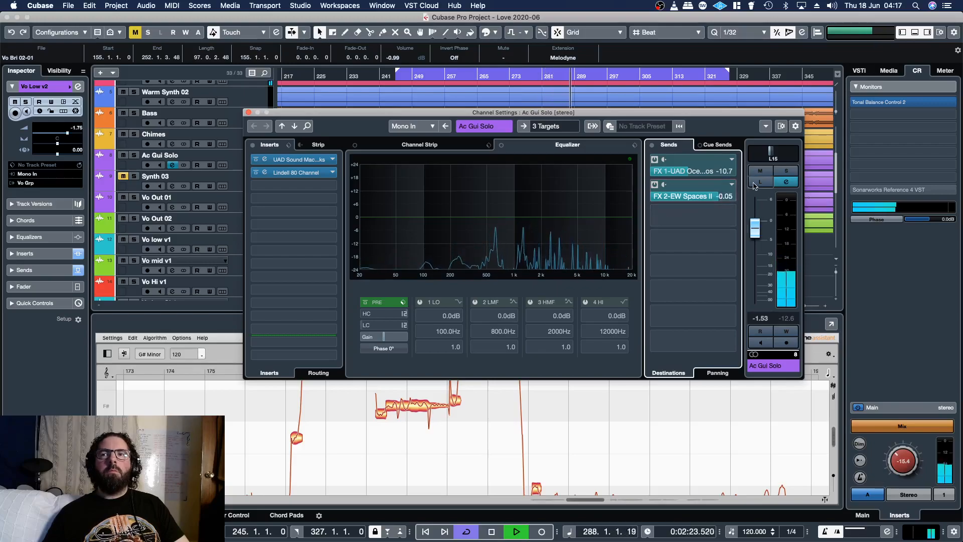
key(space)
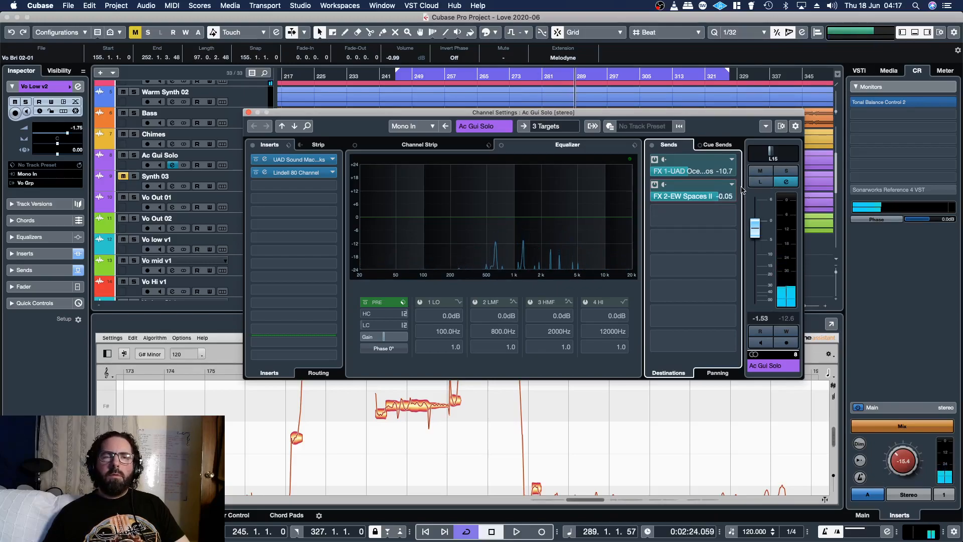
click(247, 112)
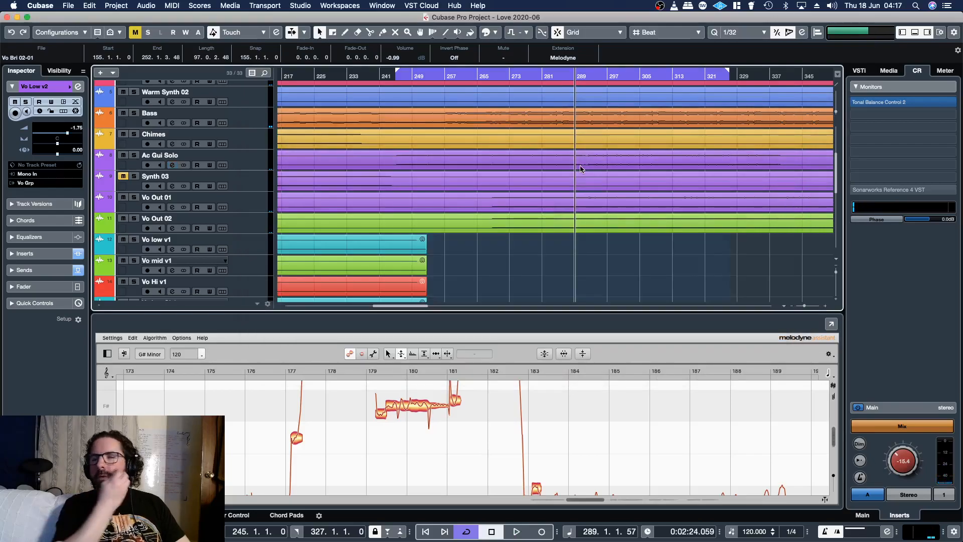
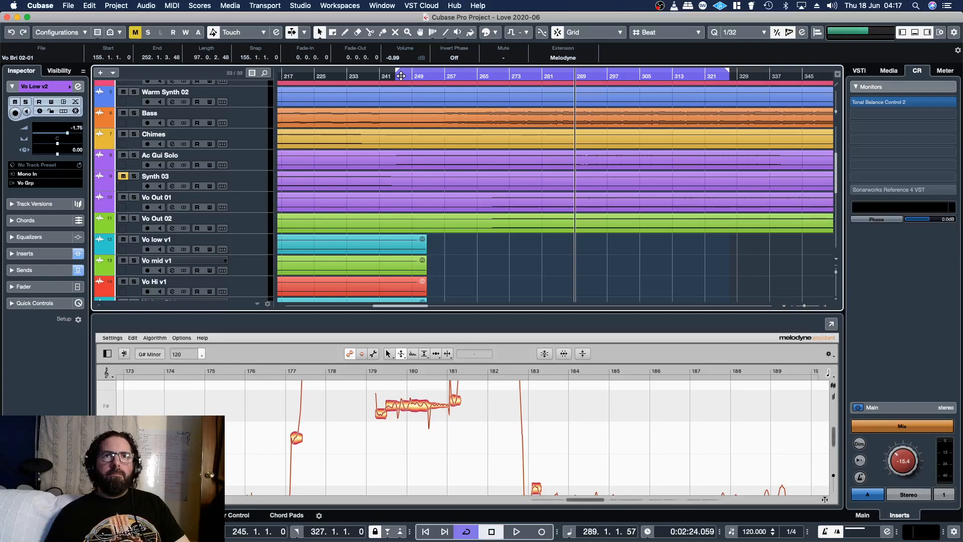
Step: Insert soothe2 in slot 8 of the Vo Out 01 channel and resume playback
scroll(452, 187, down, 5)
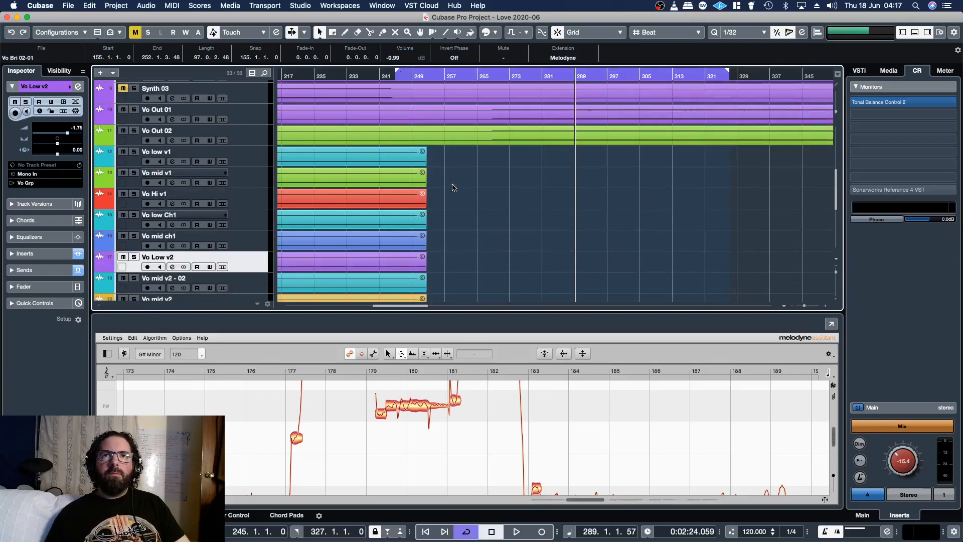
scroll(451, 187, up, 4)
click(172, 192)
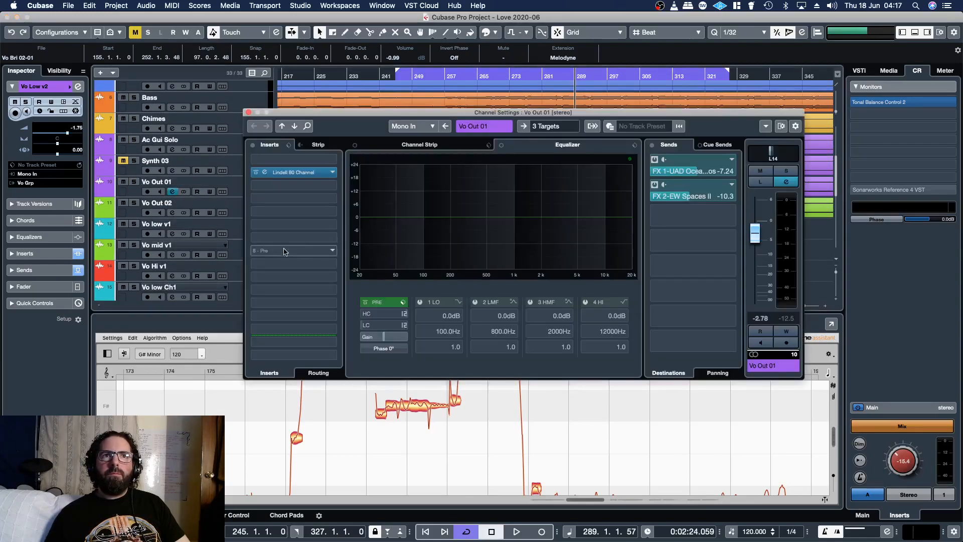
click(307, 250)
scroll(301, 379, down, 5)
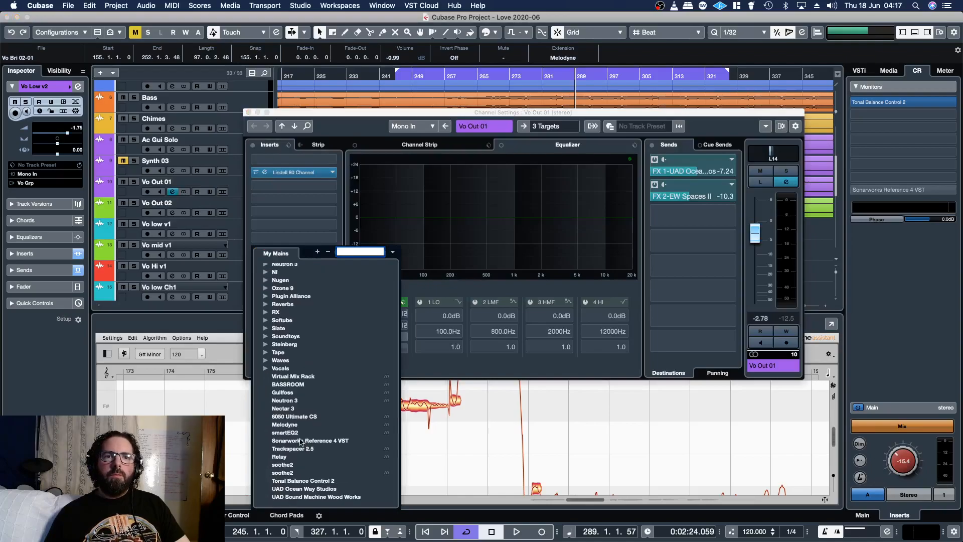
click(286, 473)
key(space)
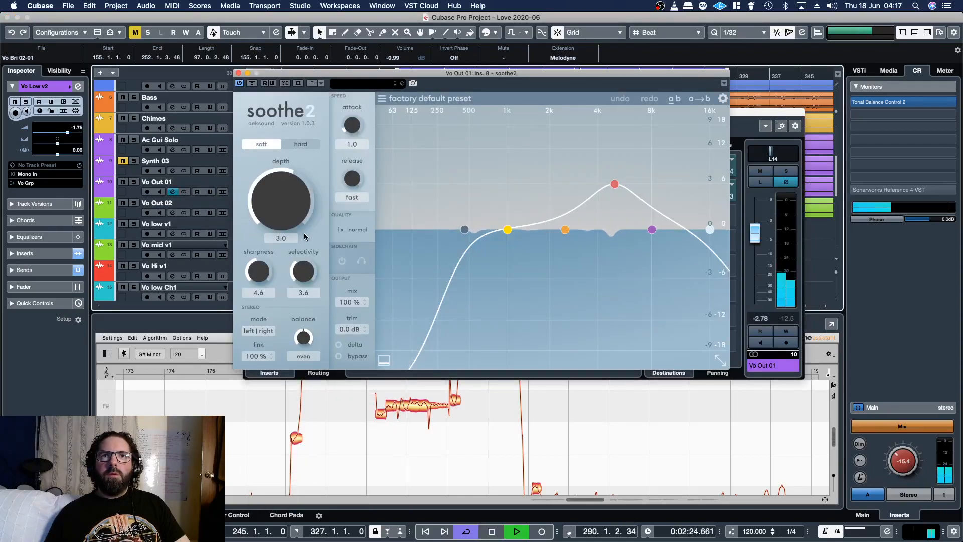
Step: Load the Vocal start preset in Vo Out 01's soothe2, set its depth to 3.4, and close the plug-in and channel windows
click(393, 99)
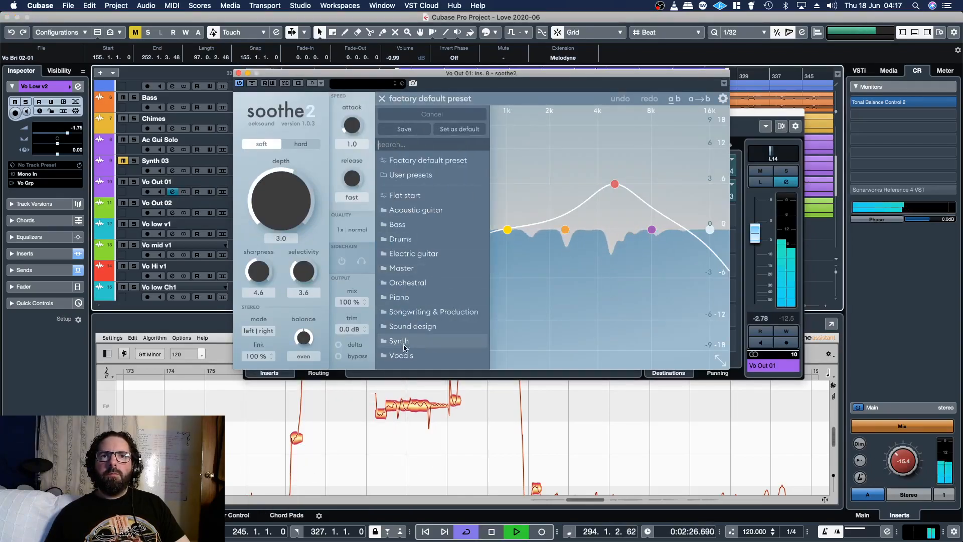
mouse_move(401, 354)
click(523, 304)
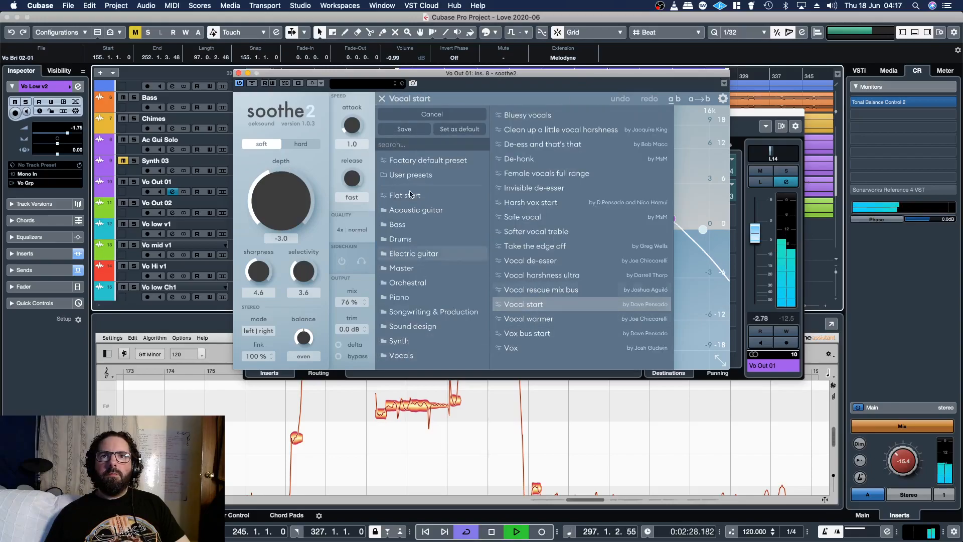
click(399, 103)
drag(288, 195, 290, 181)
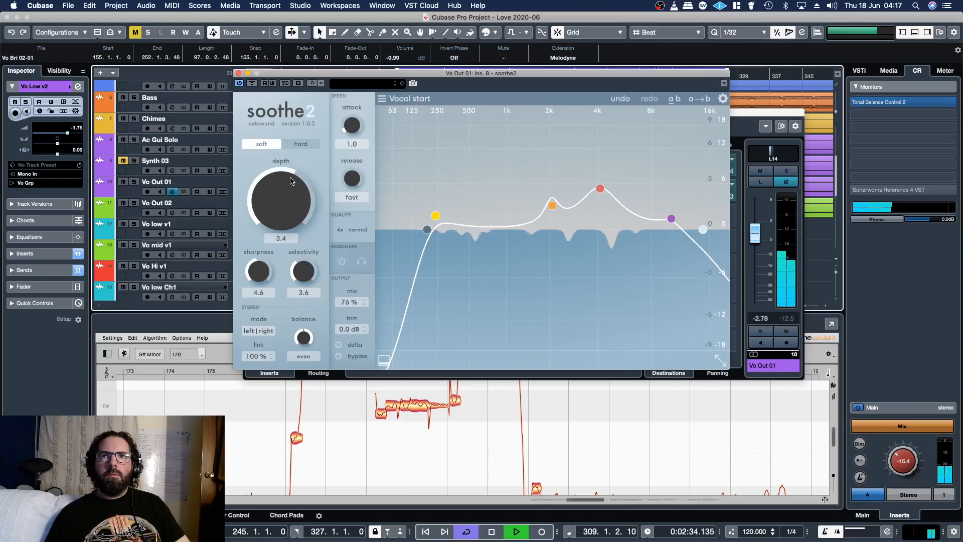
click(238, 74)
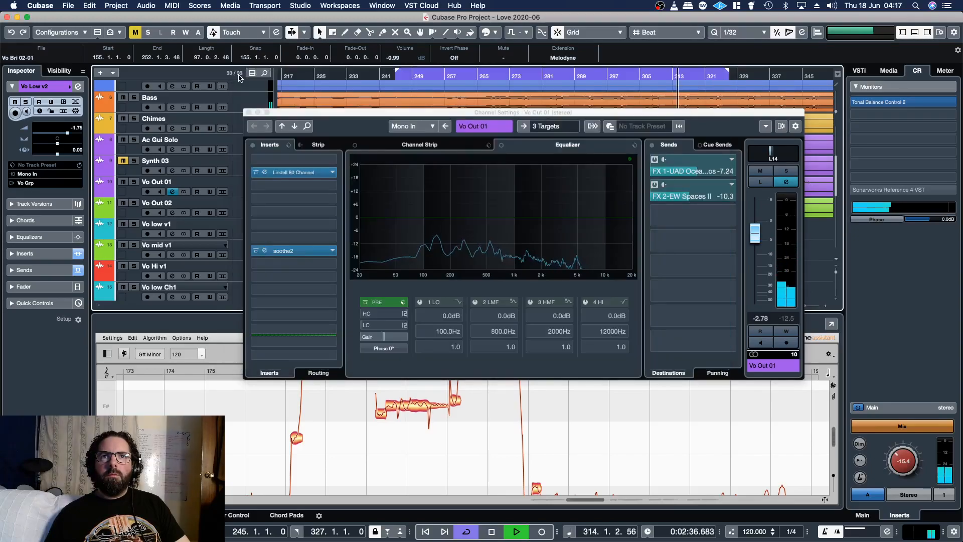
click(247, 116)
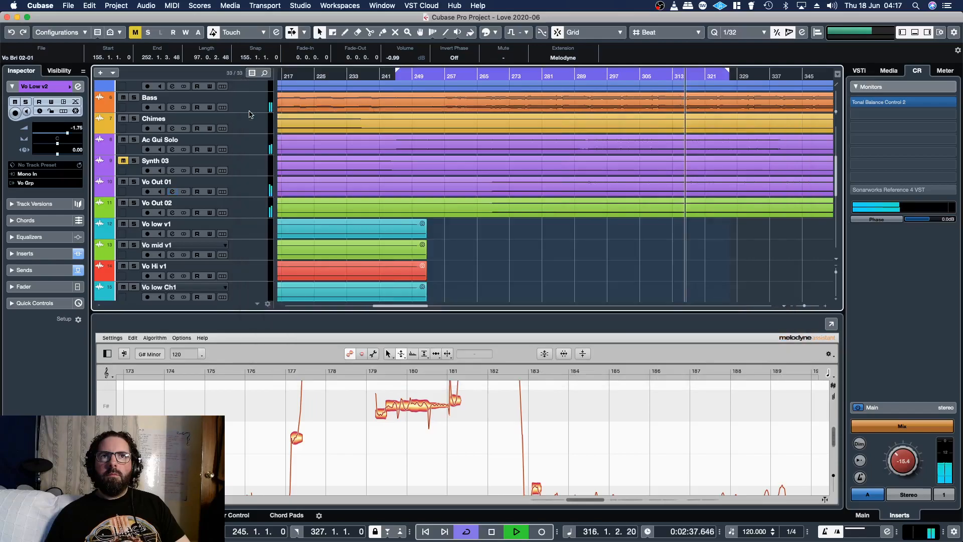
Step: Insert soothe2 in slot 7 of the Vo Out 02 channel
click(172, 213)
click(329, 237)
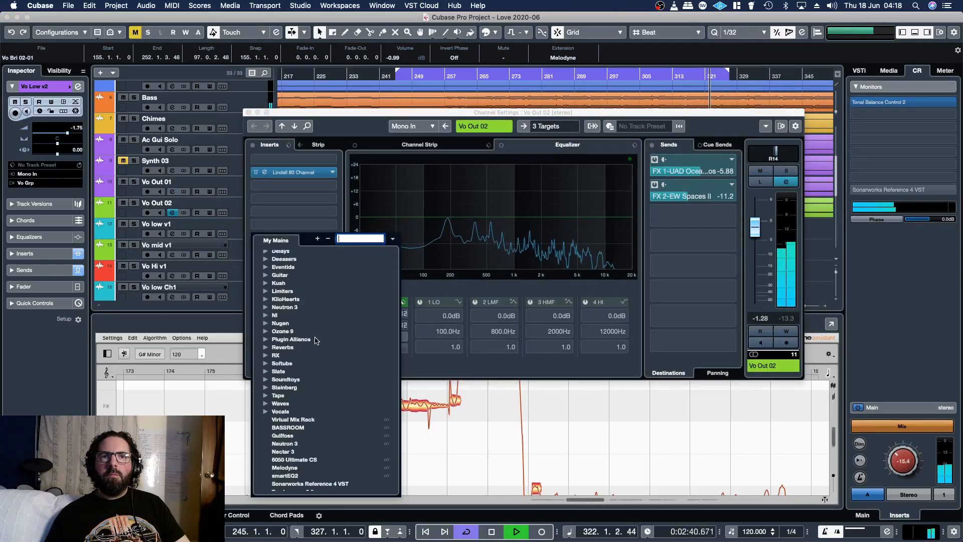
scroll(352, 271, down, 3)
click(393, 268)
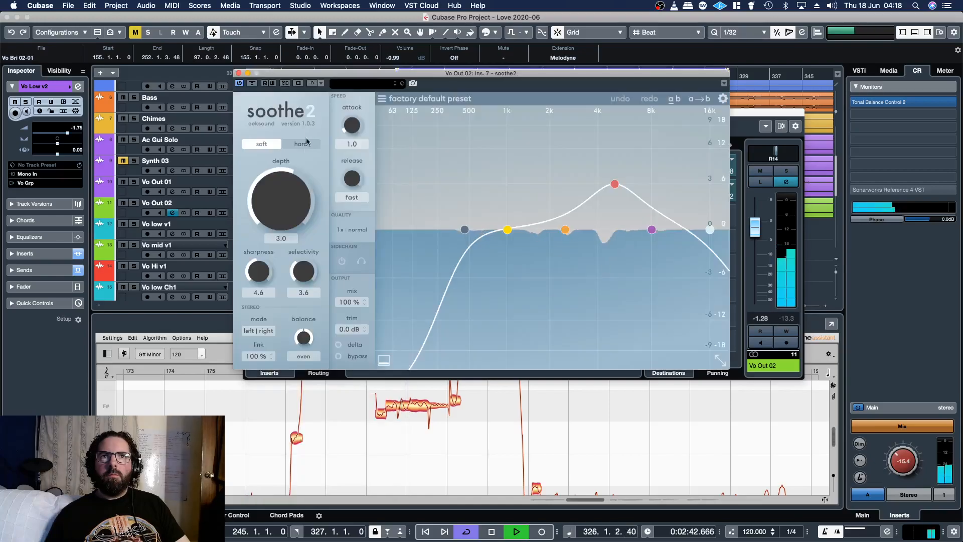
Step: Load the Vocal start preset in Vo Out 02's soothe2, set its depth to 3.7, and close the plug-in and channel windows
click(422, 98)
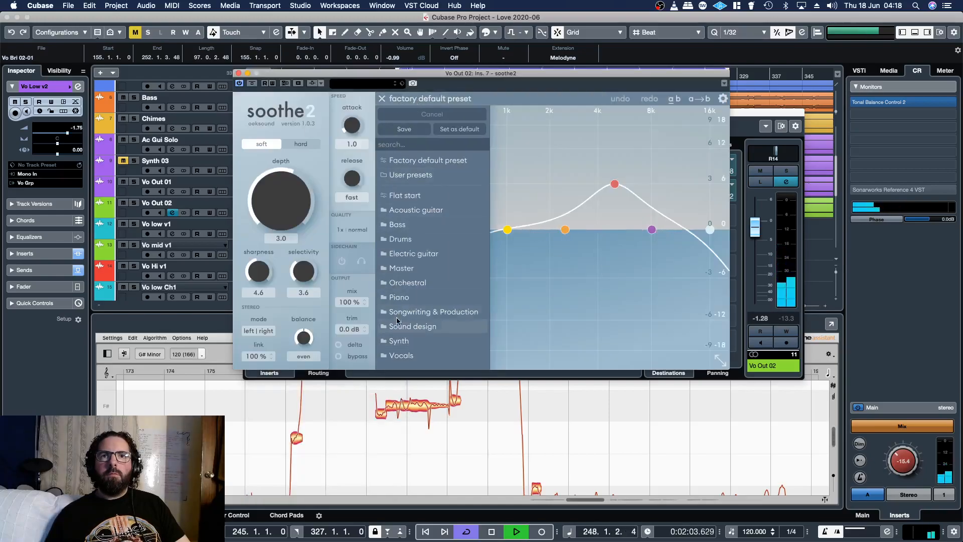
mouse_move(442, 355)
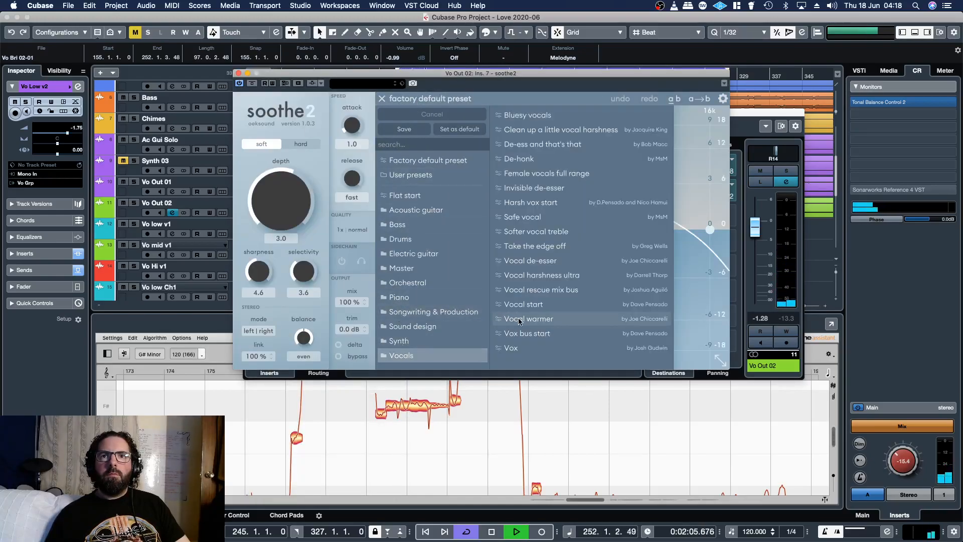
click(523, 304)
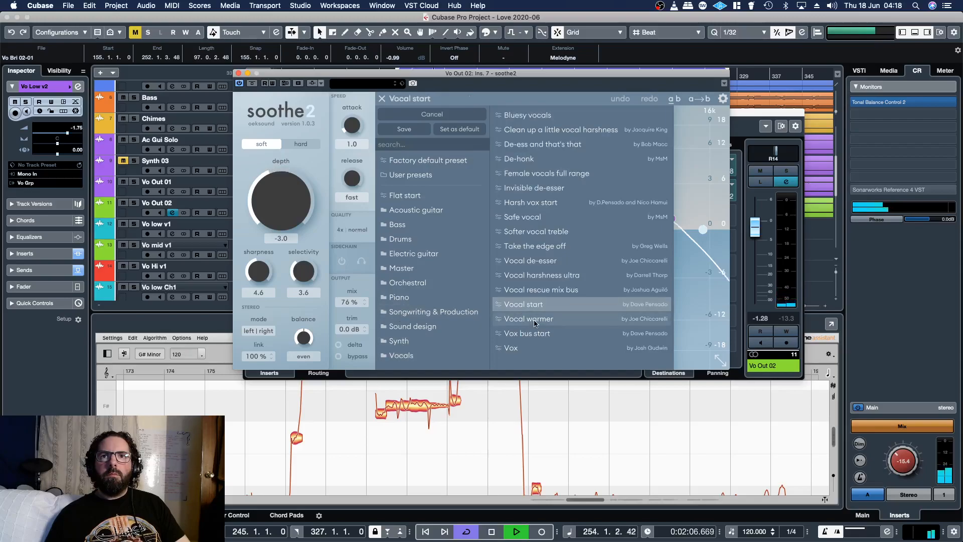
click(403, 99)
drag(405, 71, 421, 98)
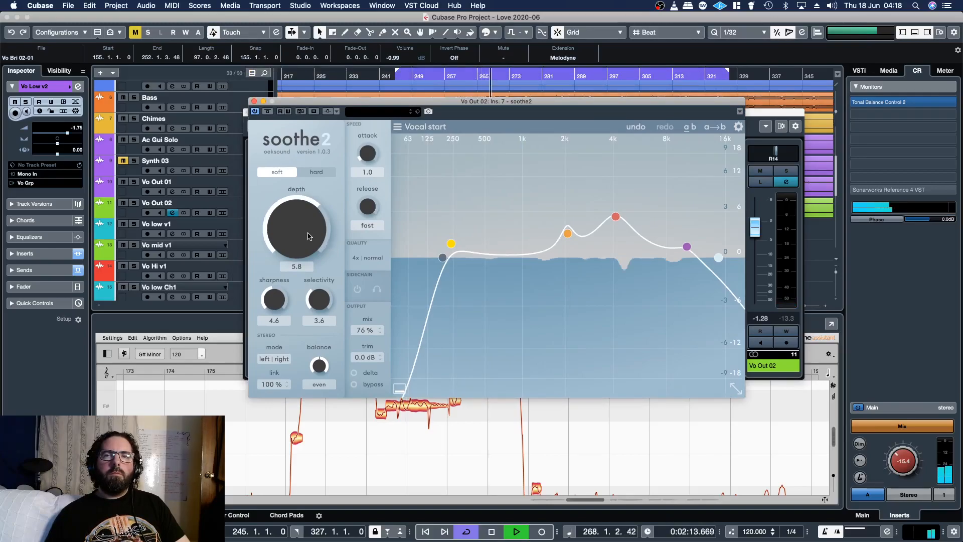
drag(309, 237, 307, 244)
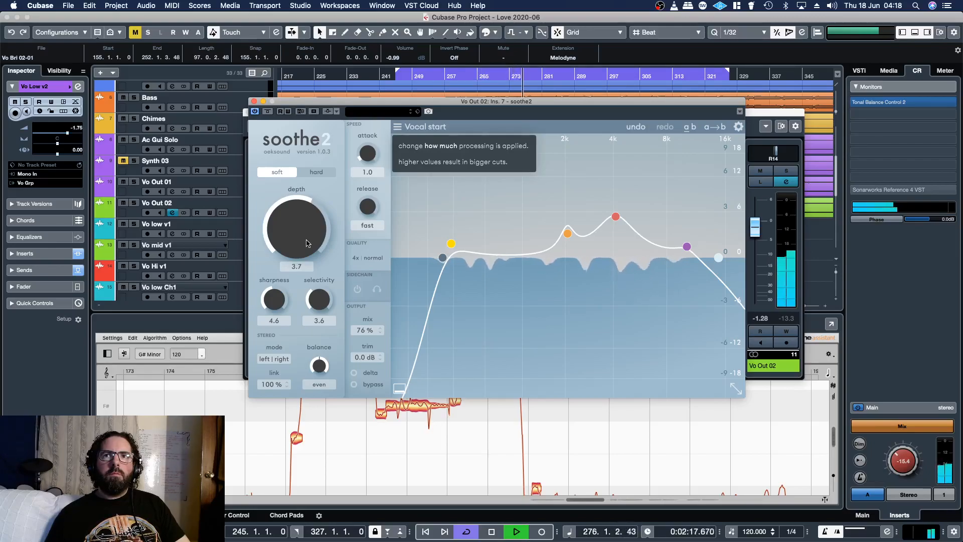
drag(308, 243, 308, 246)
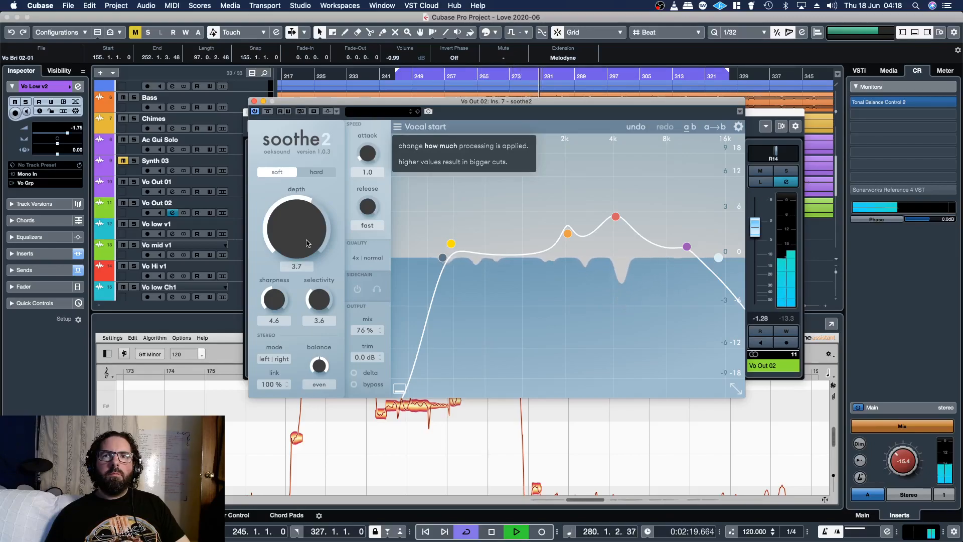
click(253, 100)
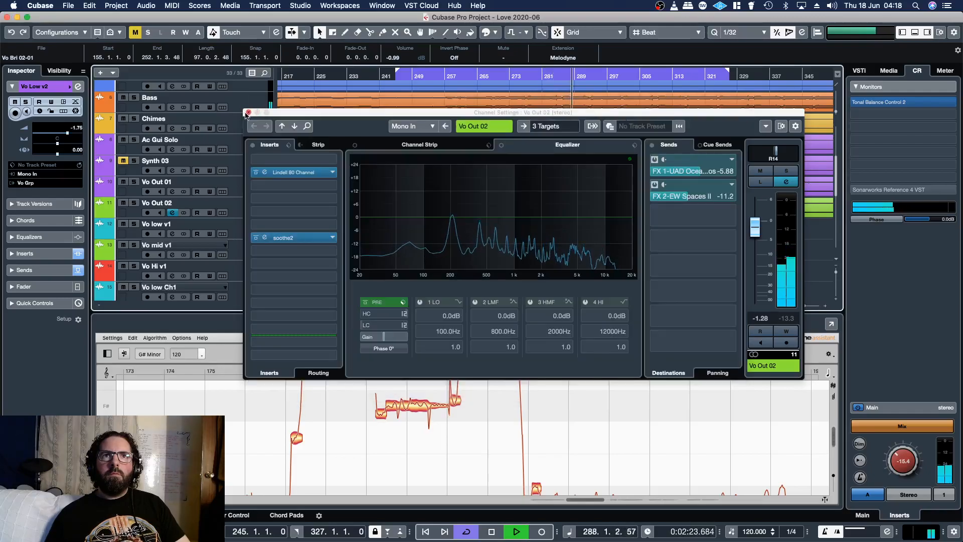
click(249, 113)
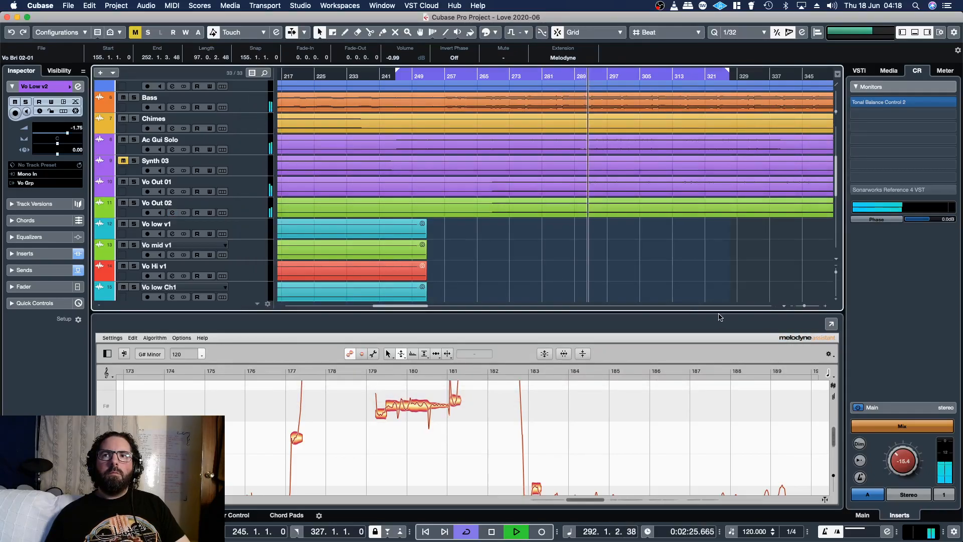
Step: Extend the end of the playback loop to bar 385, where the track events finish
drag(805, 306, 803, 309)
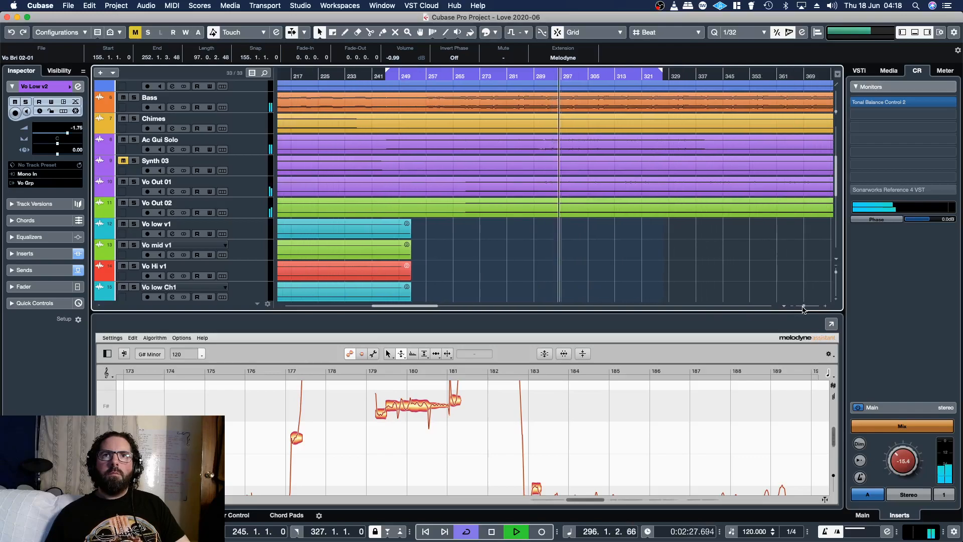
drag(410, 308, 424, 308)
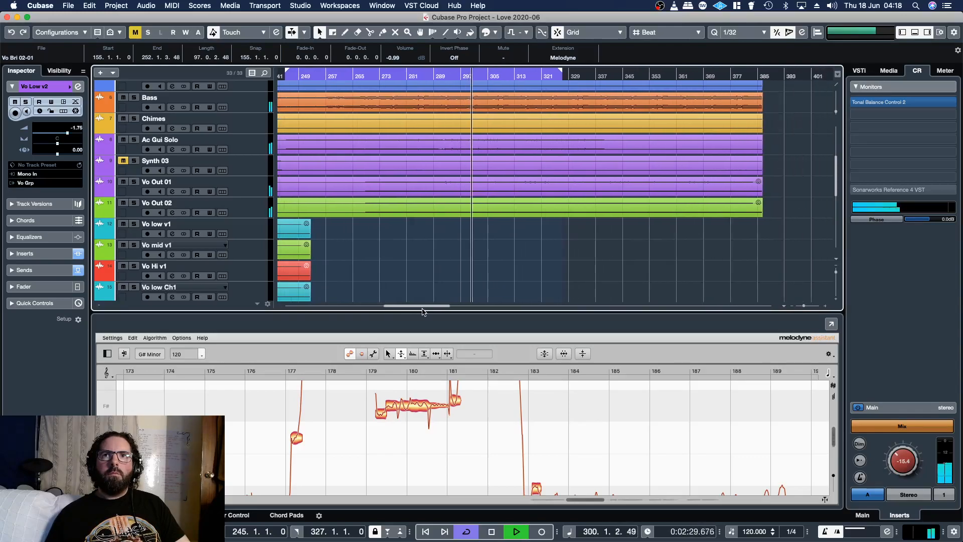
drag(561, 73, 758, 101)
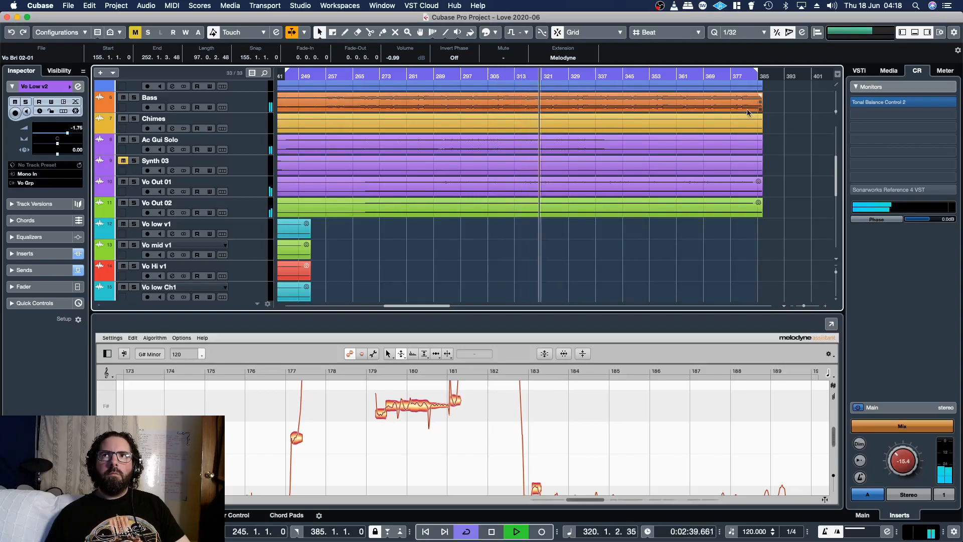
Step: Check the UAD DSP, program and memory load in the UAD Meter & Control Panel, and close it
click(718, 5)
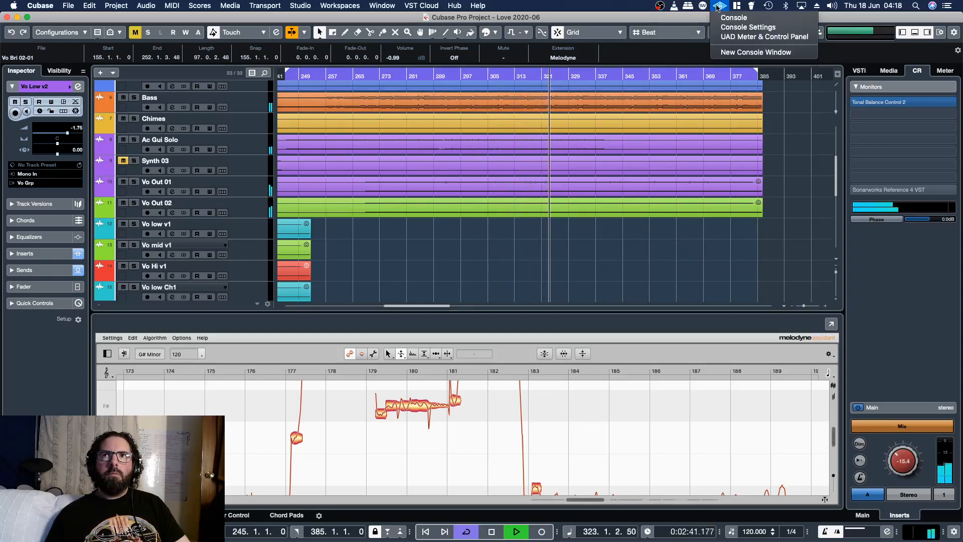
click(739, 36)
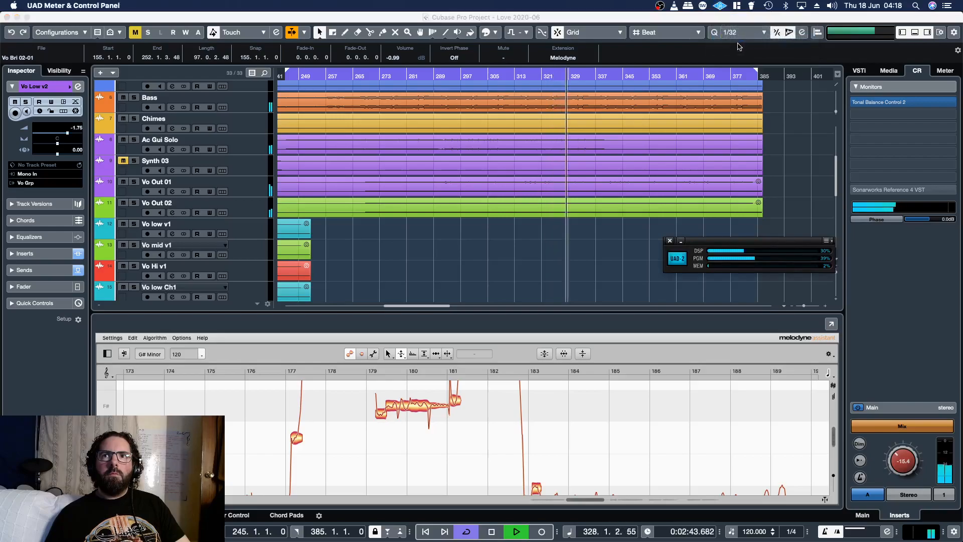
click(670, 240)
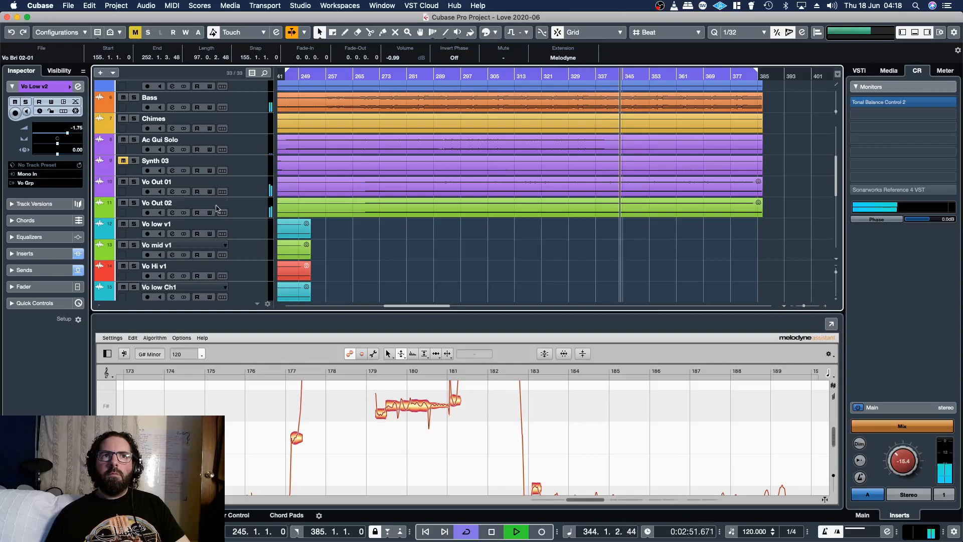
Step: Check Vo Out 02's sends, and set Vo Out 01's FX 1-UAD send to -11.9 and FX 2-EW Spaces II send to -3.44
click(172, 213)
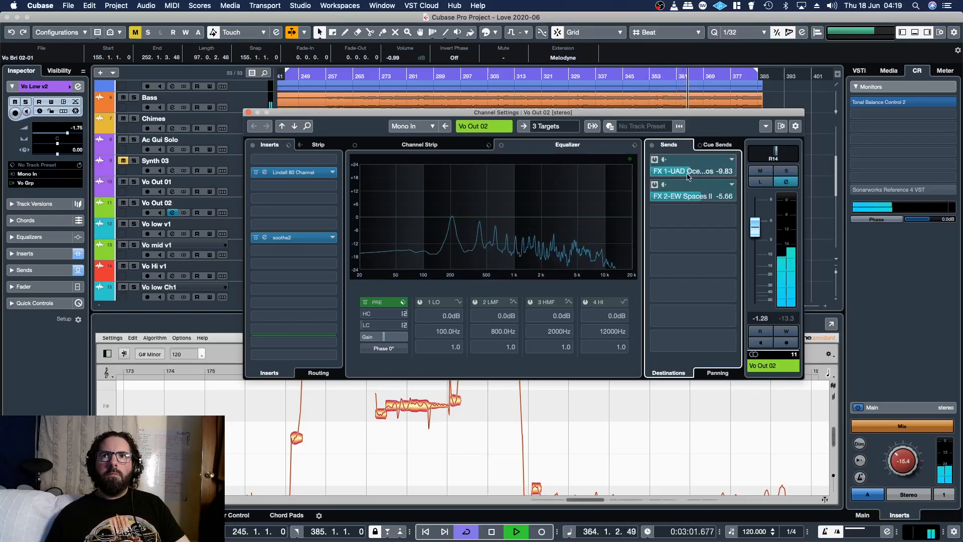
click(247, 113)
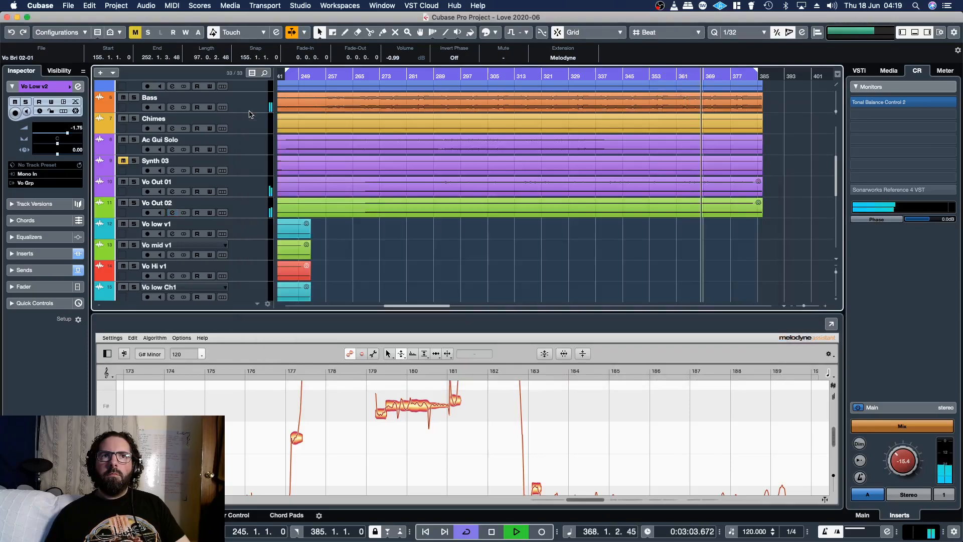
click(172, 191)
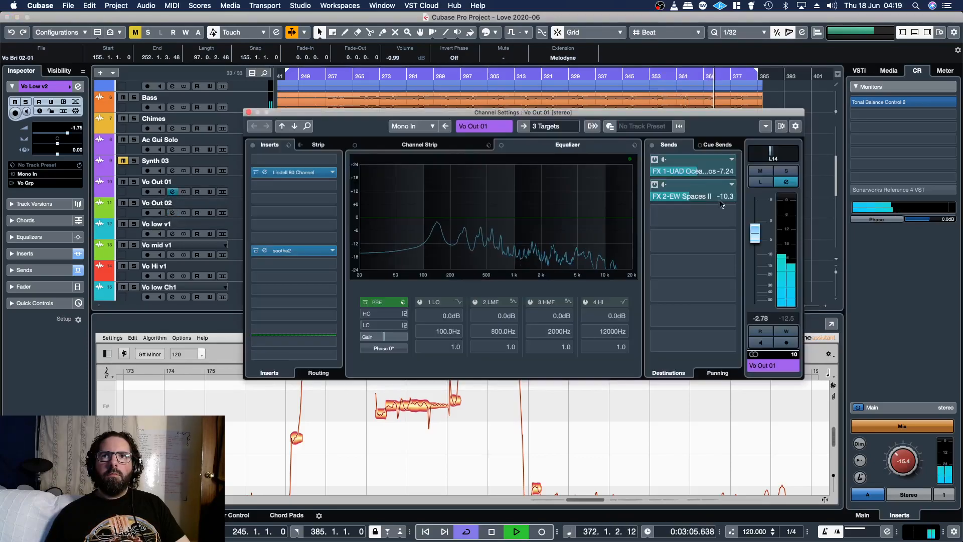
drag(682, 199, 687, 198)
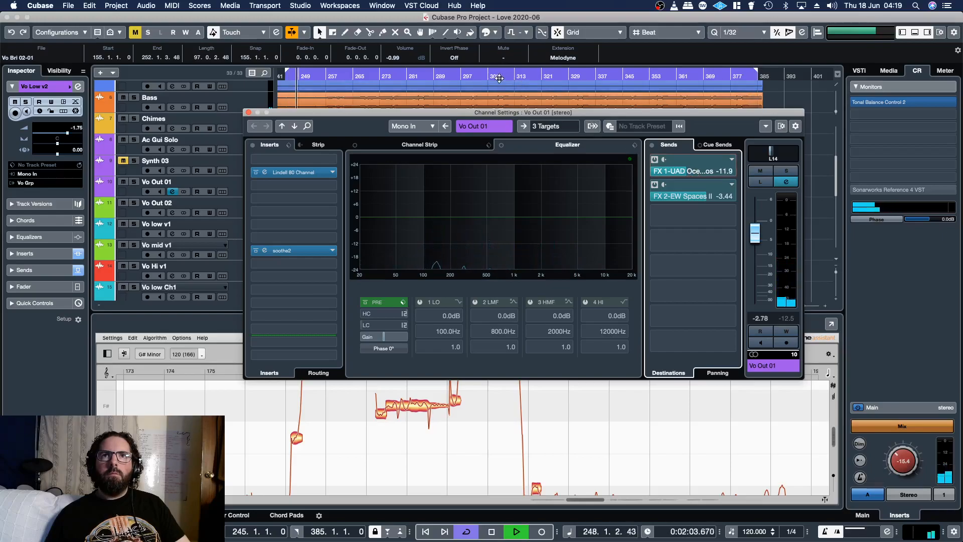
click(449, 75)
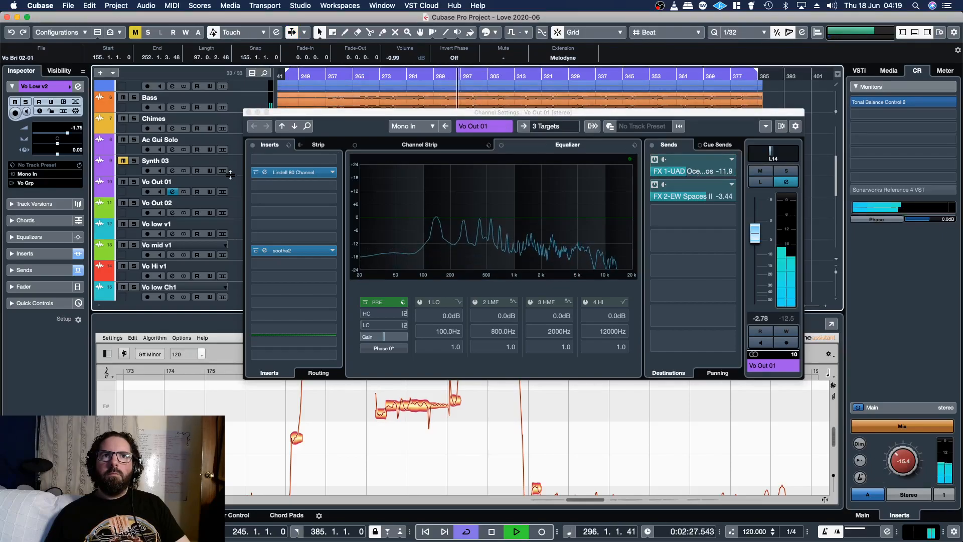
click(249, 113)
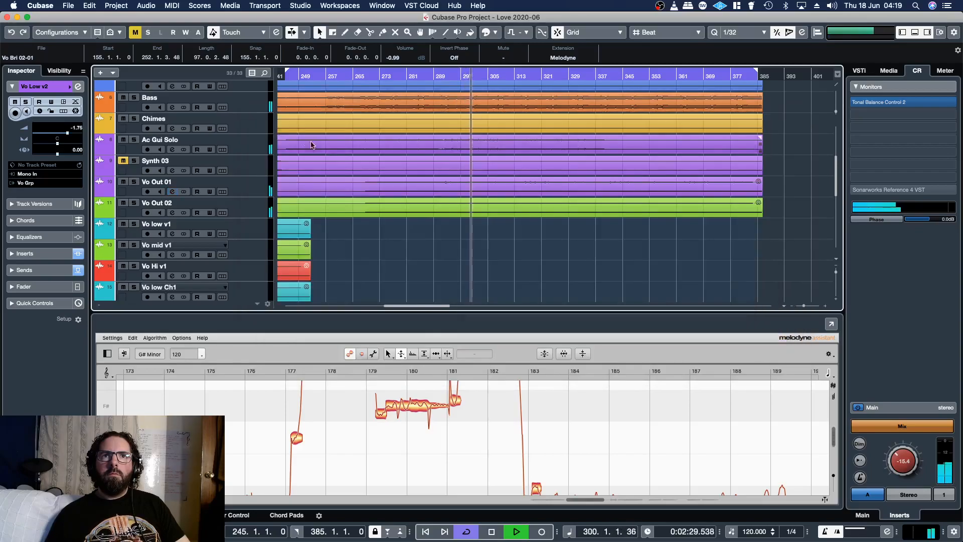
Step: Solo Vo Out 01 and play it back from about bar 263
click(171, 193)
click(171, 193)
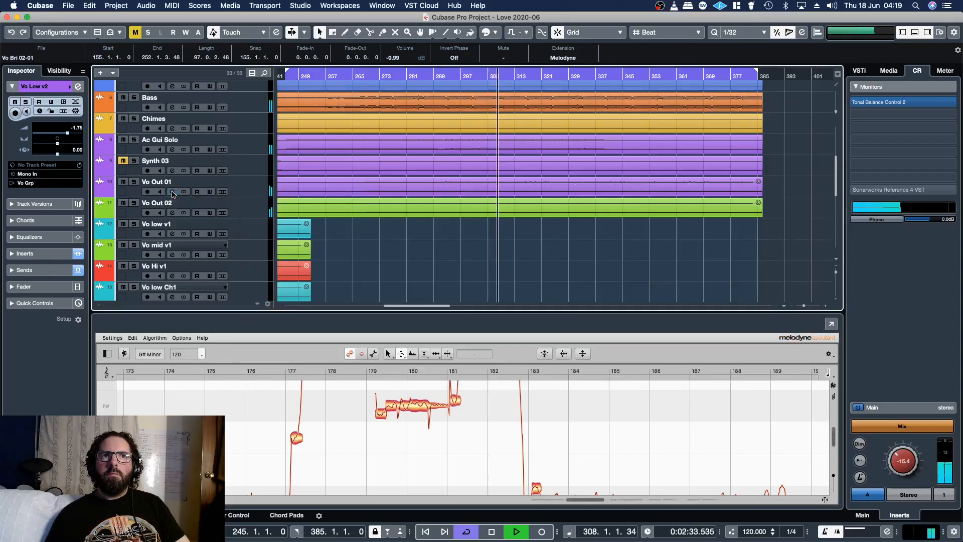
click(172, 192)
click(172, 193)
click(134, 182)
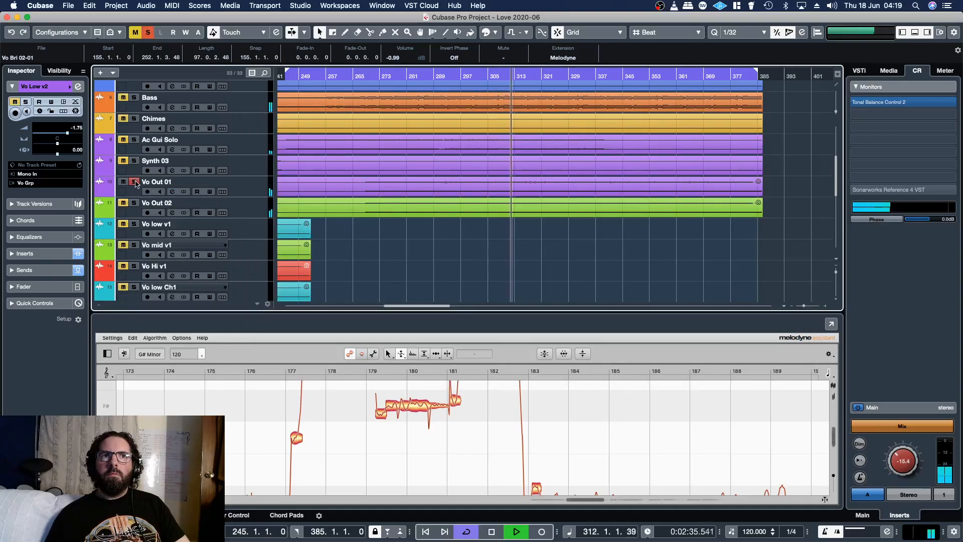
click(354, 76)
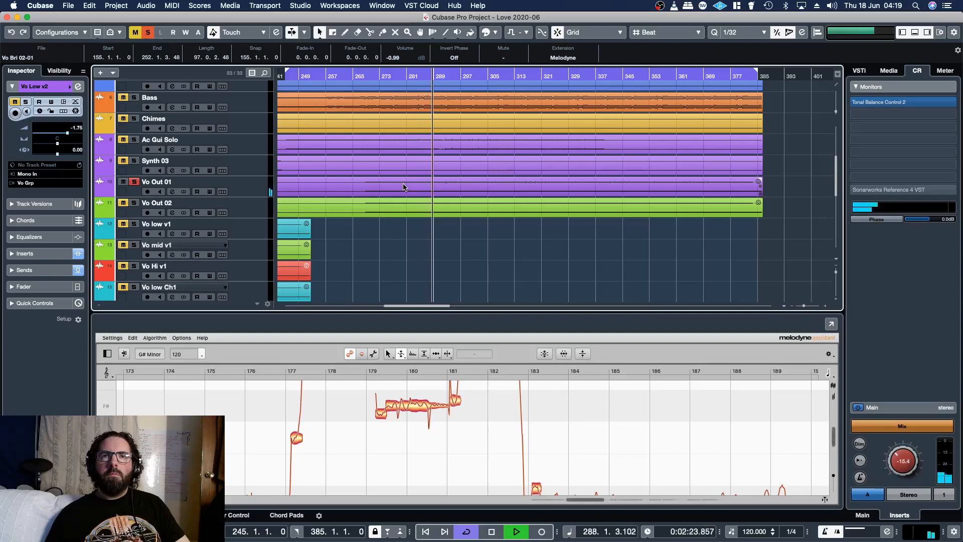
Step: Open the Vo Out 01 event's Melodyne editor in its own window and show the notes from about bar 292 to bar 314
click(436, 192)
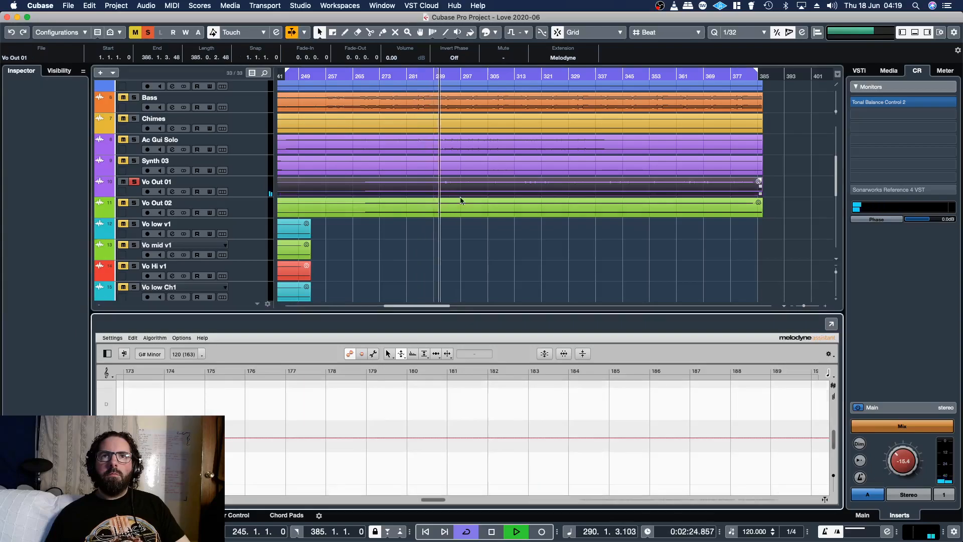
click(831, 325)
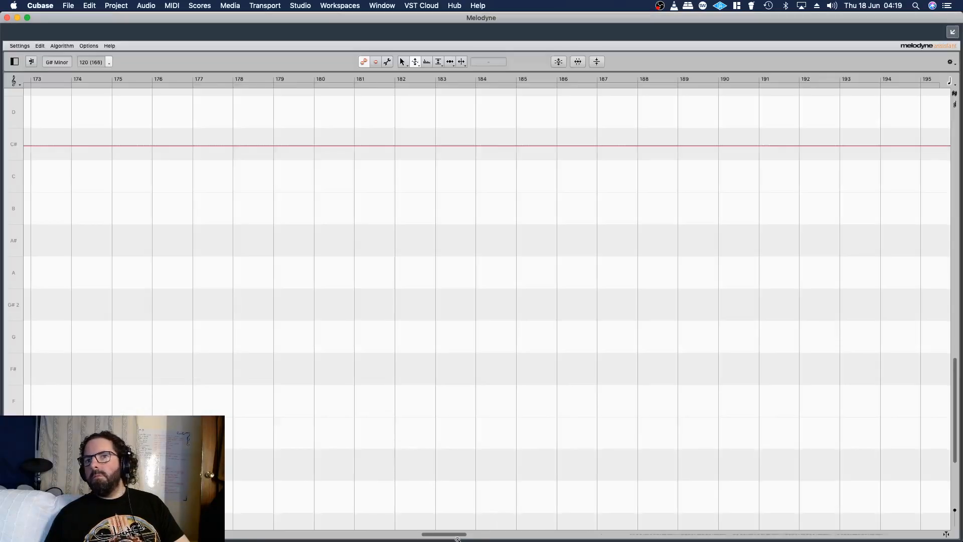
drag(458, 539, 720, 540)
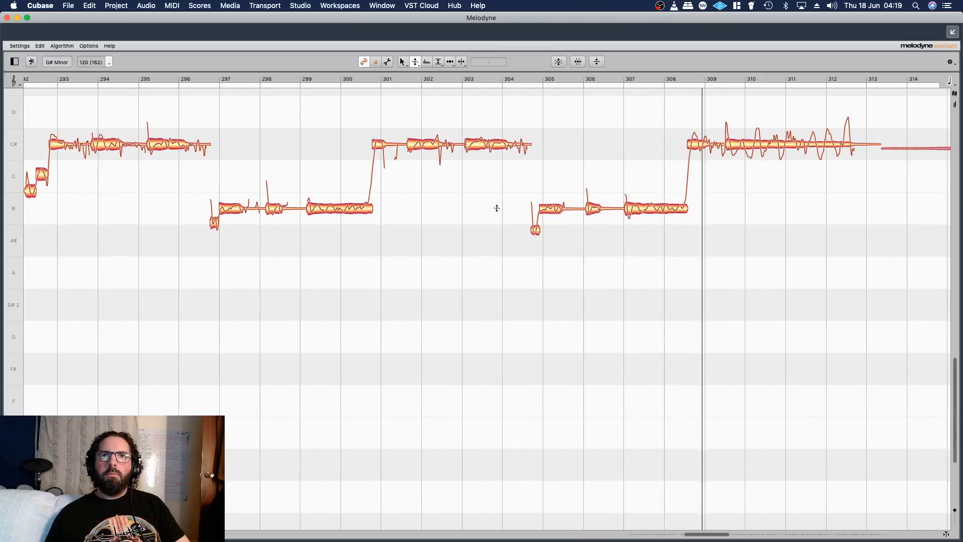
Step: Split the C# notes between bars 301 and 304 so their flat starts become separate notes
right_click(443, 168)
click(432, 167)
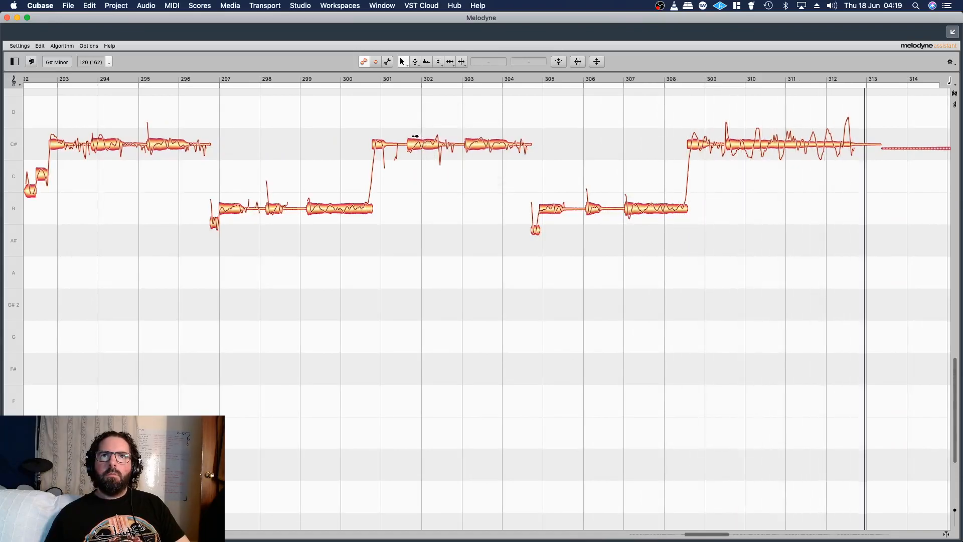
click(415, 135)
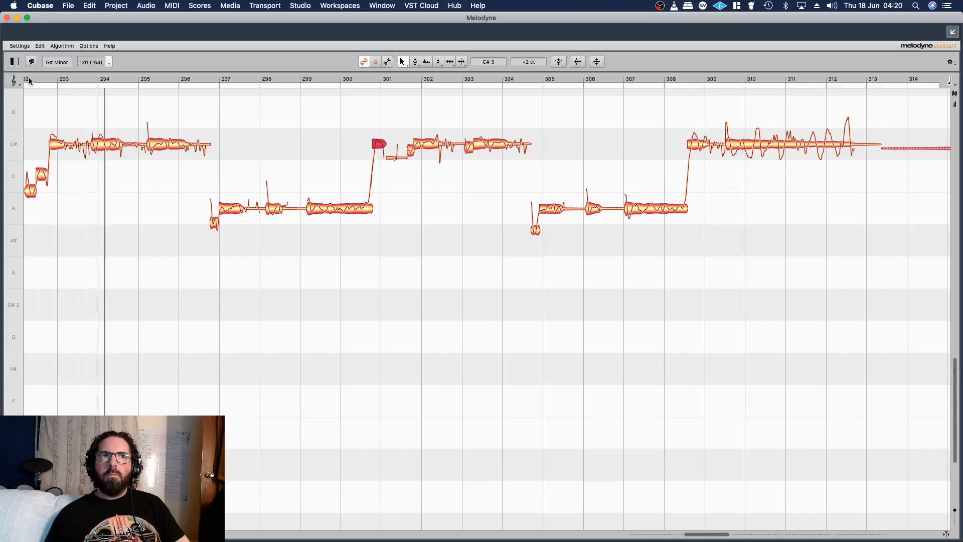
Step: Try moving the first note at bar 292 to C 3 and to B 2, playing the phrase back each time
click(30, 192)
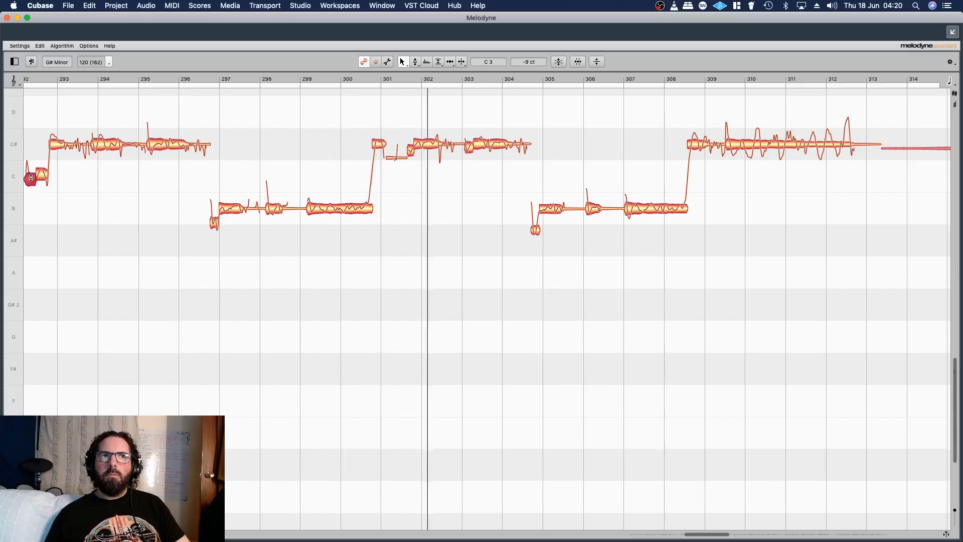
click(26, 79)
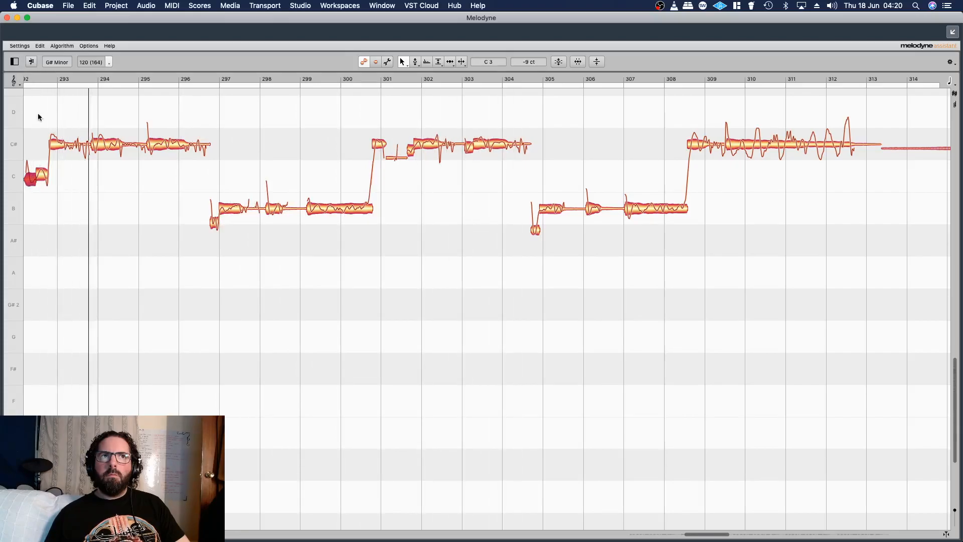
drag(33, 185, 33, 211)
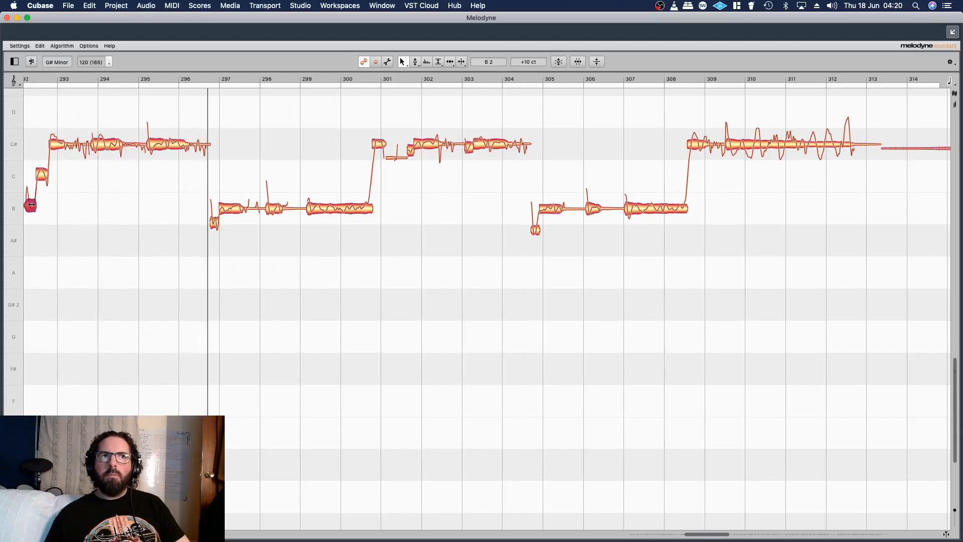
click(26, 79)
Step: Restore the two opening notes at bar 292 to the original by undoing all their changes
scroll(449, 225, left, 5)
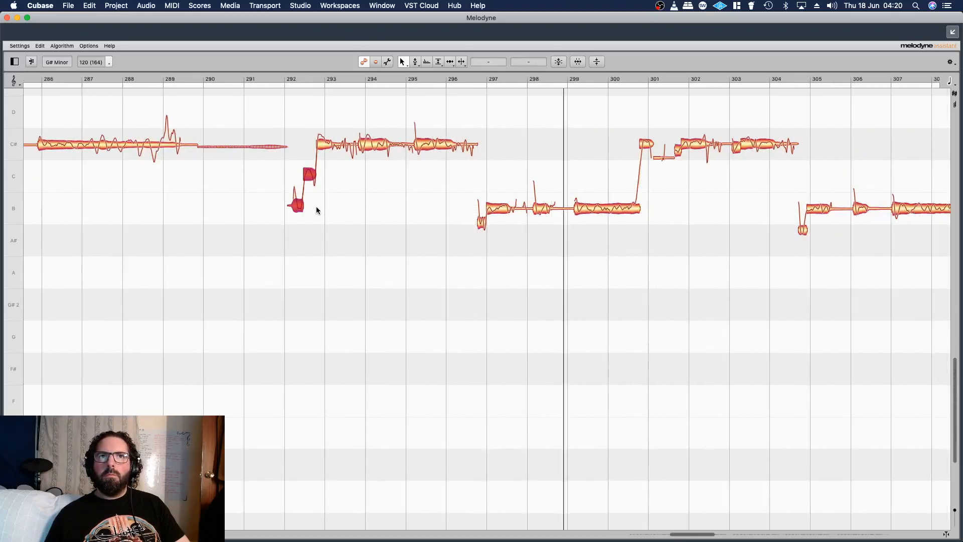
right_click(309, 179)
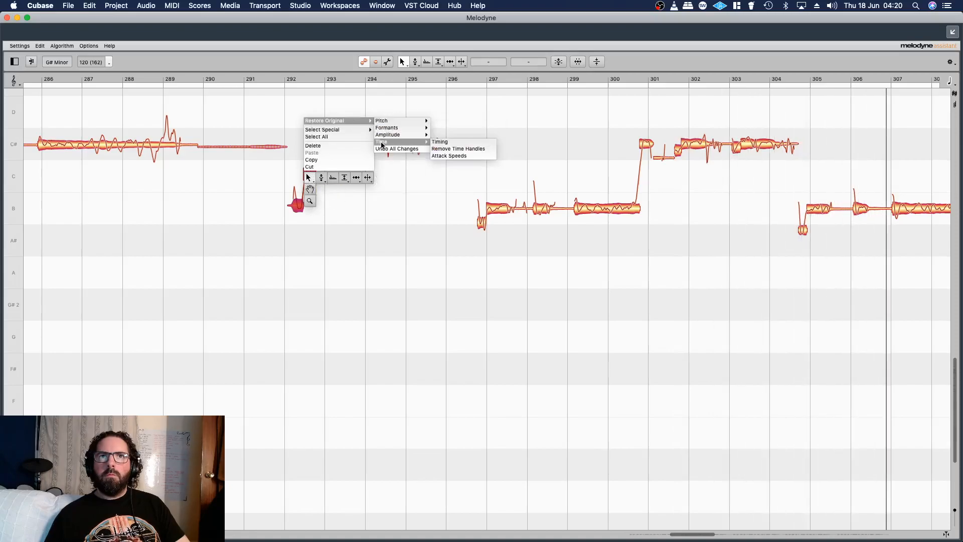
click(381, 155)
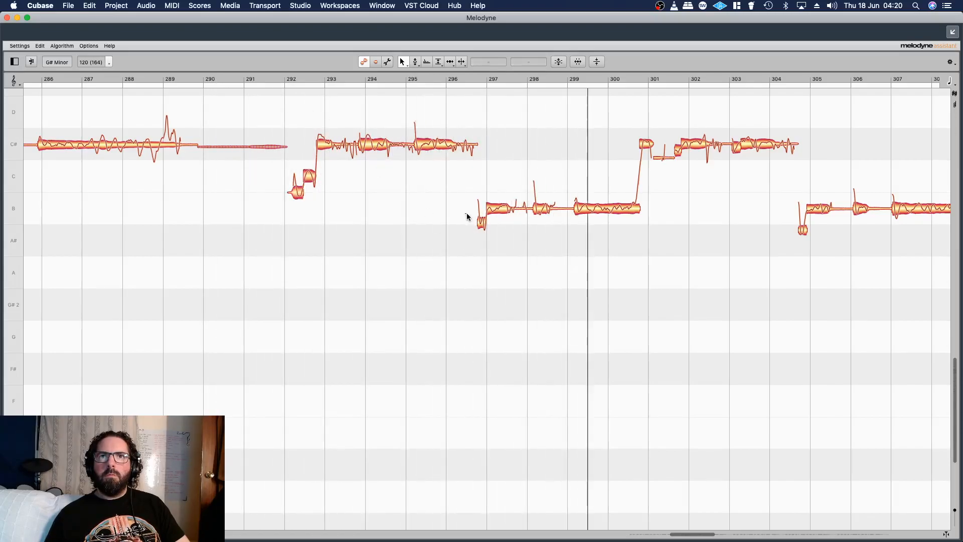
Step: Undo all changes on the short note just before bar 297 and play back from there
click(481, 224)
right_click(480, 224)
mouse_move(507, 167)
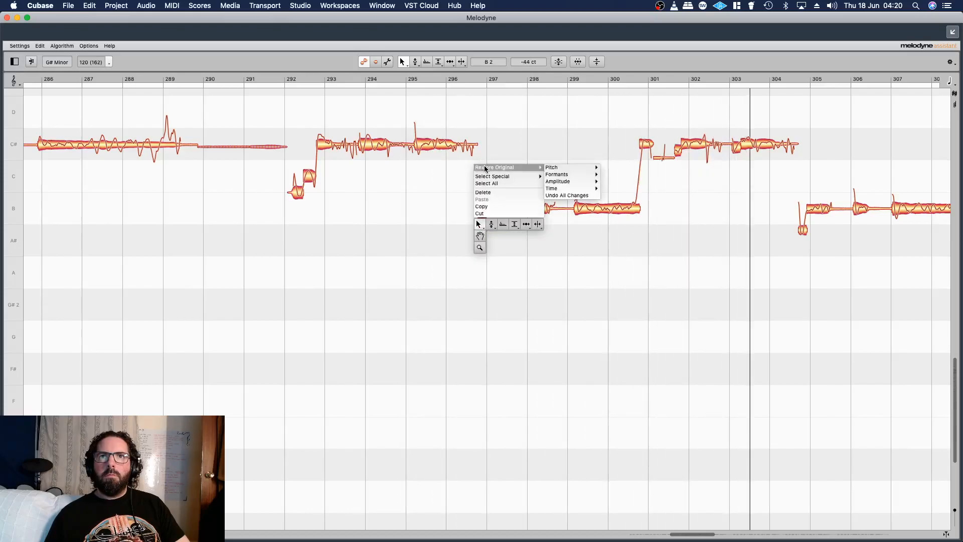
click(563, 196)
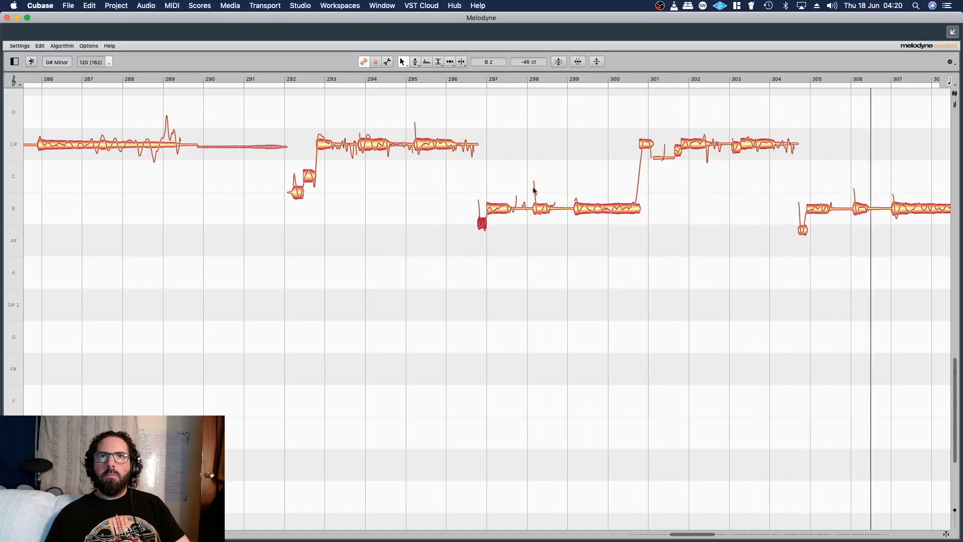
click(471, 80)
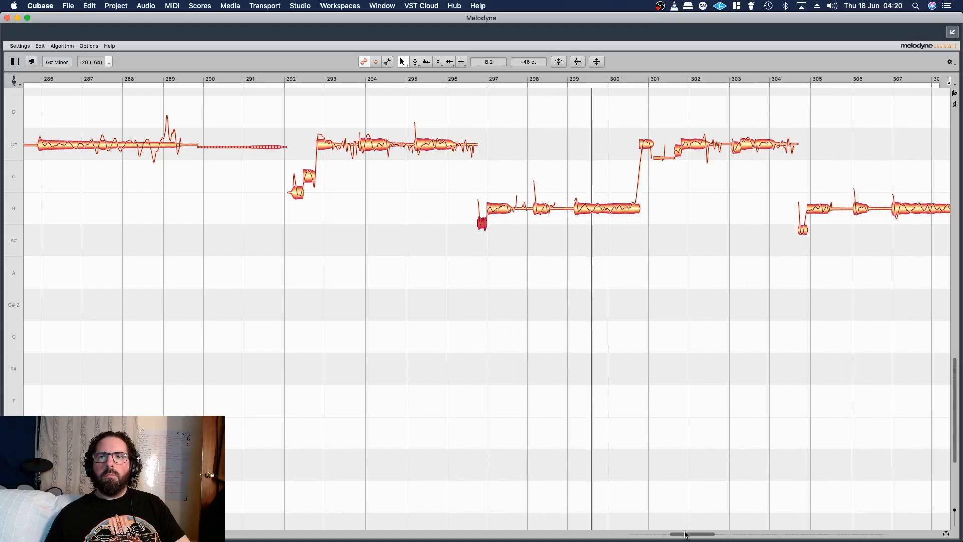
Step: Reduce the pitch modulation of the long C# note across bars 309 to 313 to 77 % and play back from about bar 308
mouse_move(686, 535)
mouse_down()
mouse_move(725, 541)
mouse_move(704, 540)
mouse_up()
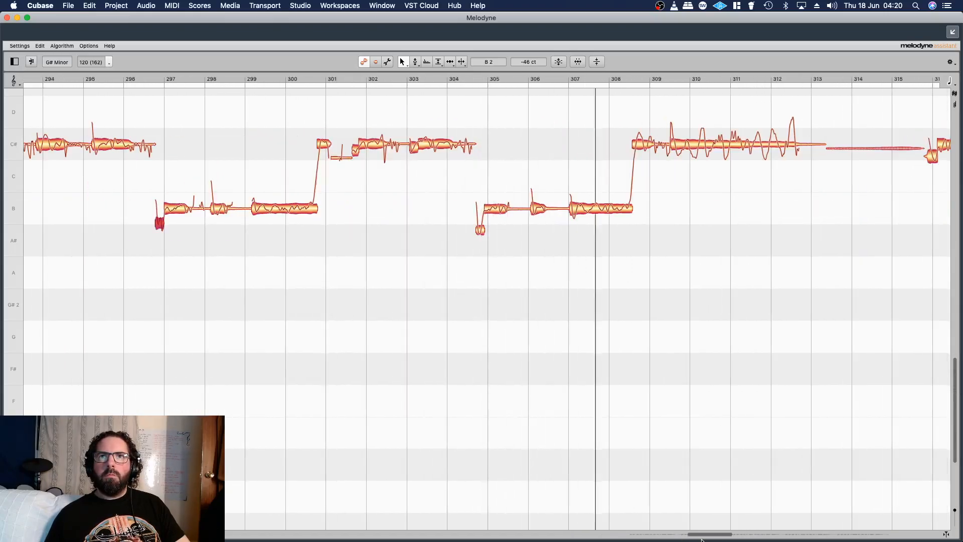
drag(703, 540, 724, 540)
right_click(376, 208)
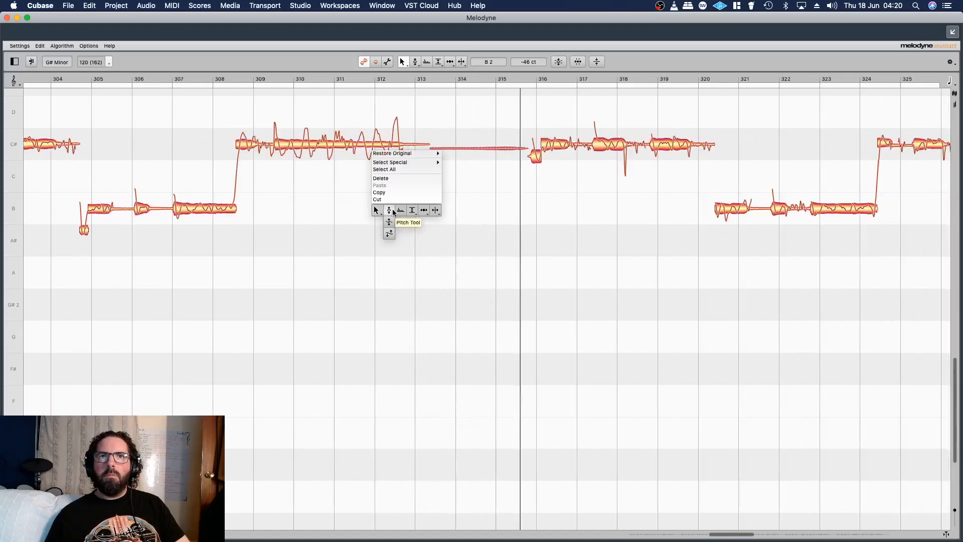
click(382, 208)
drag(343, 133, 343, 148)
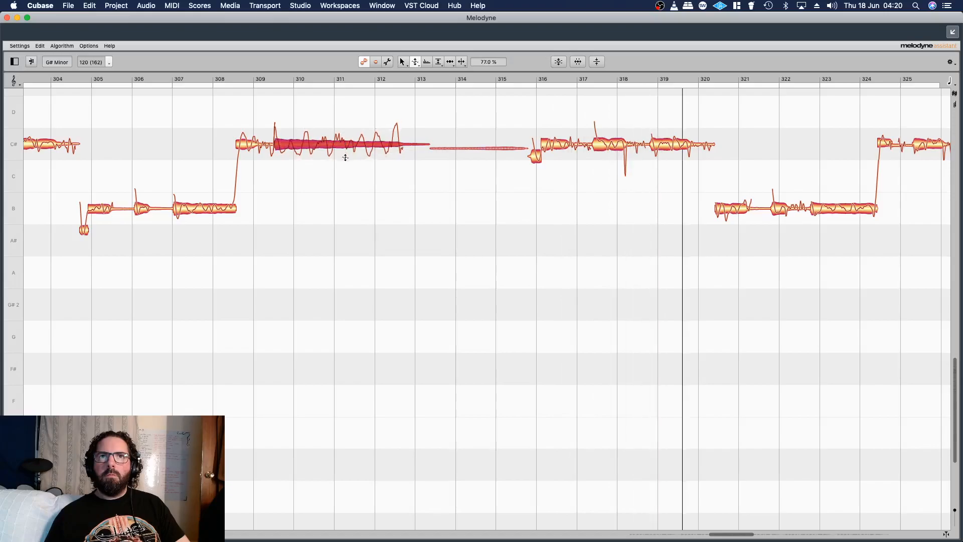
click(231, 74)
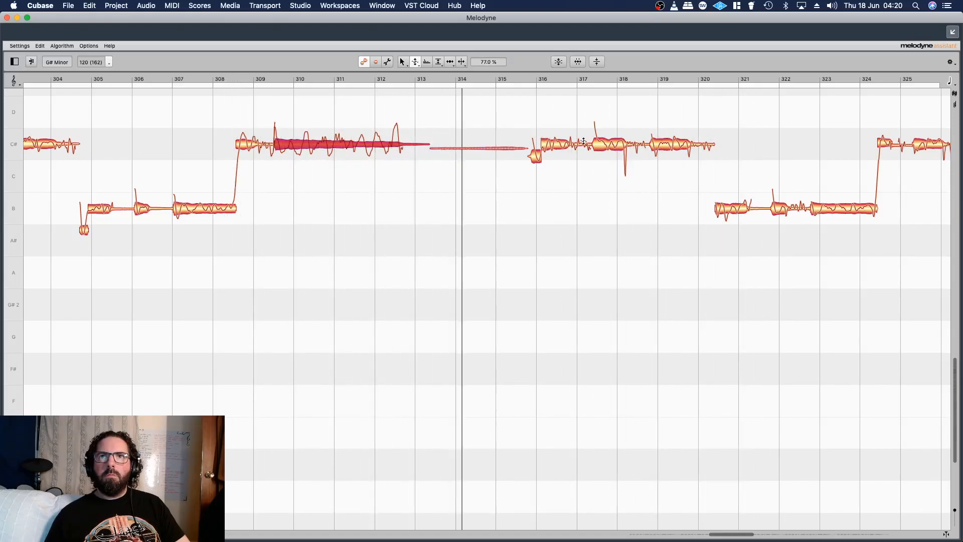
Step: Reduce the pitch modulation of the C# notes in bars 316 to 319, using 91 % at bar 316 and 88 % at bar 319
click(601, 147)
click(666, 147)
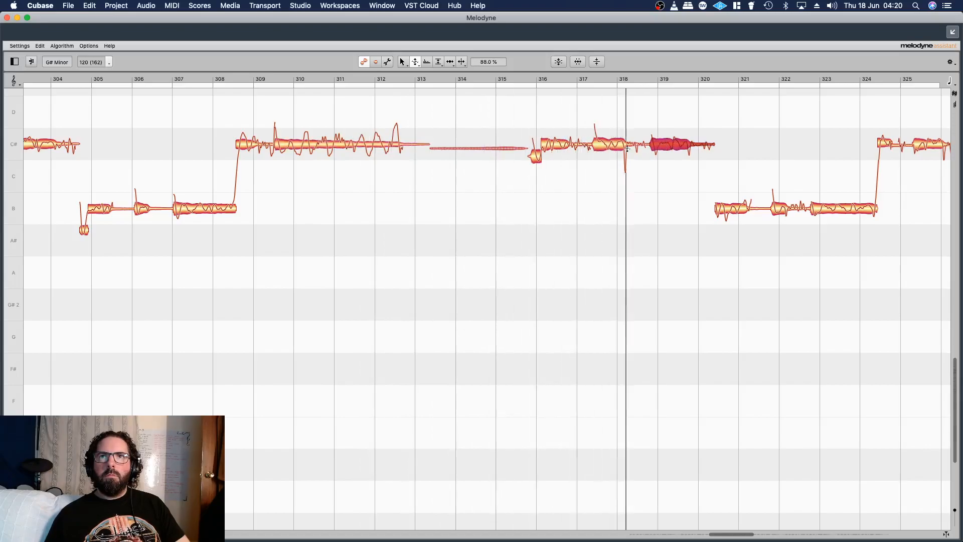
click(565, 148)
click(520, 75)
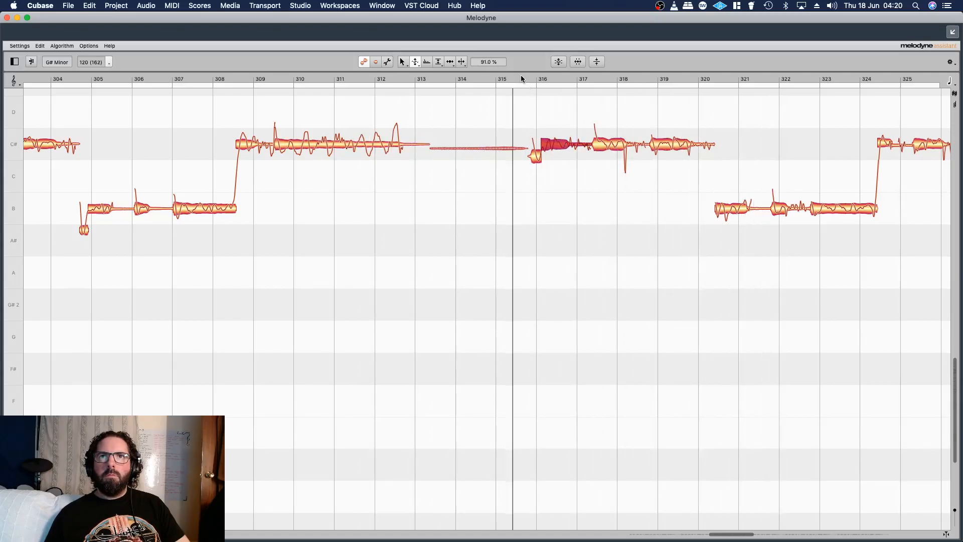
Step: Reduce the pitch modulation of notes in bars 320 to 331, using 83 % at bar 323, 96 % at bar 327 and 84 % near bar 331
click(731, 208)
click(829, 209)
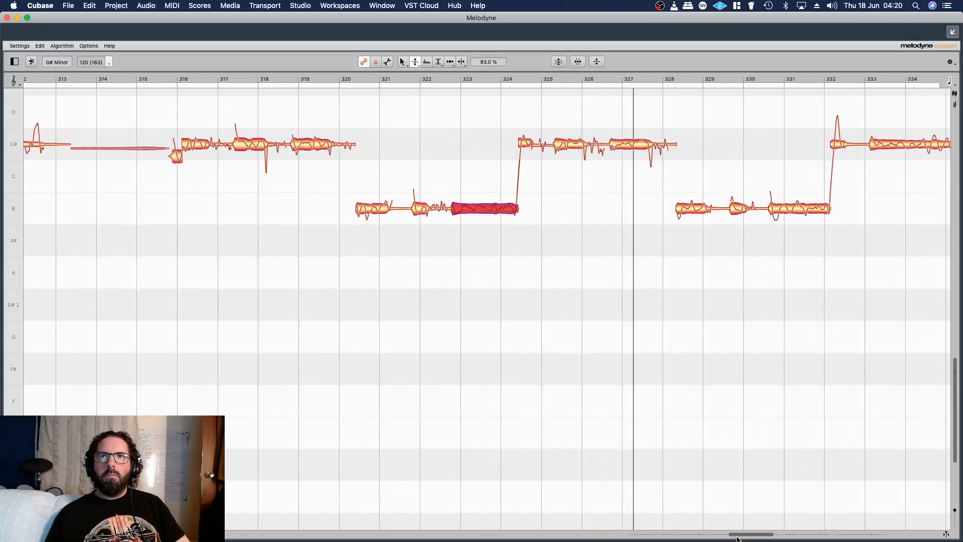
click(567, 145)
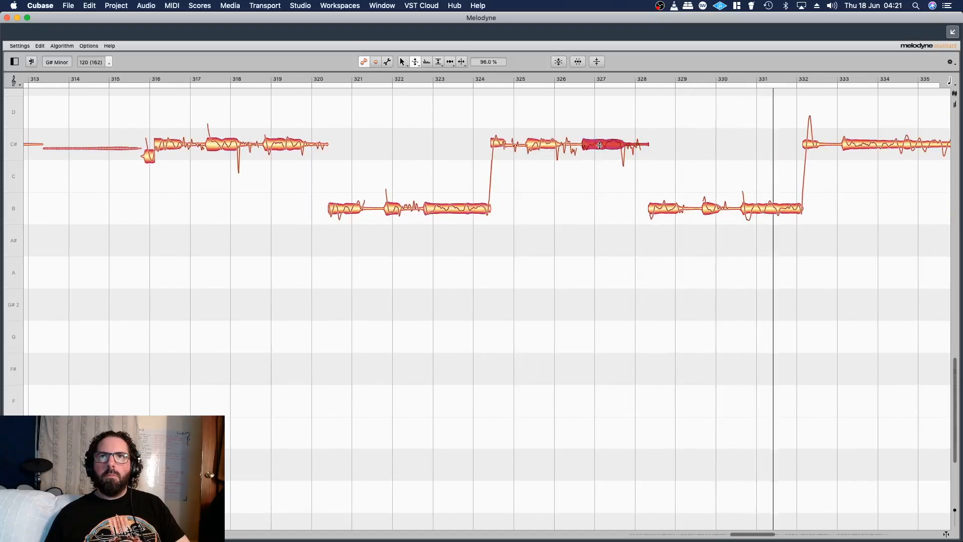
click(767, 216)
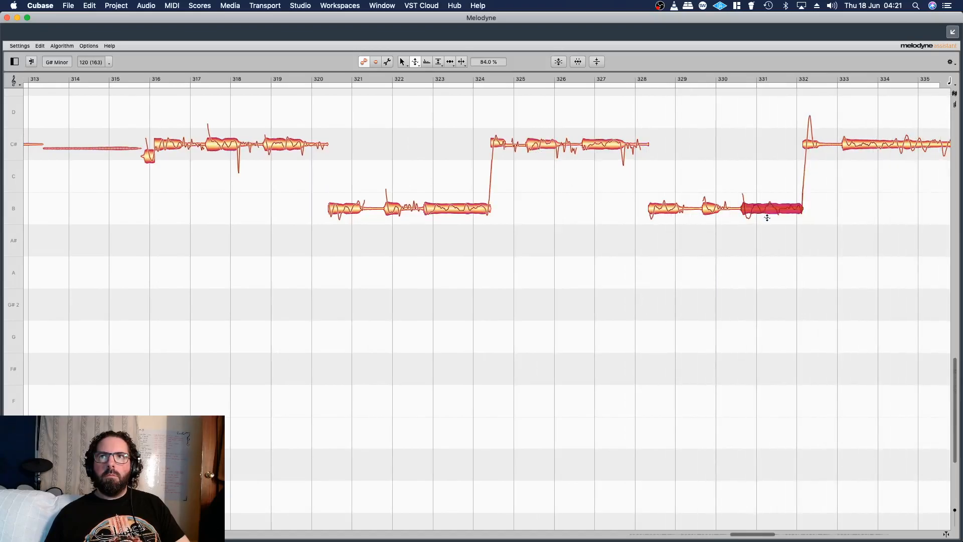
Step: Split off the flat start of the long B note just before bar 331 and play back from about bar 328
right_click(660, 182)
click(666, 172)
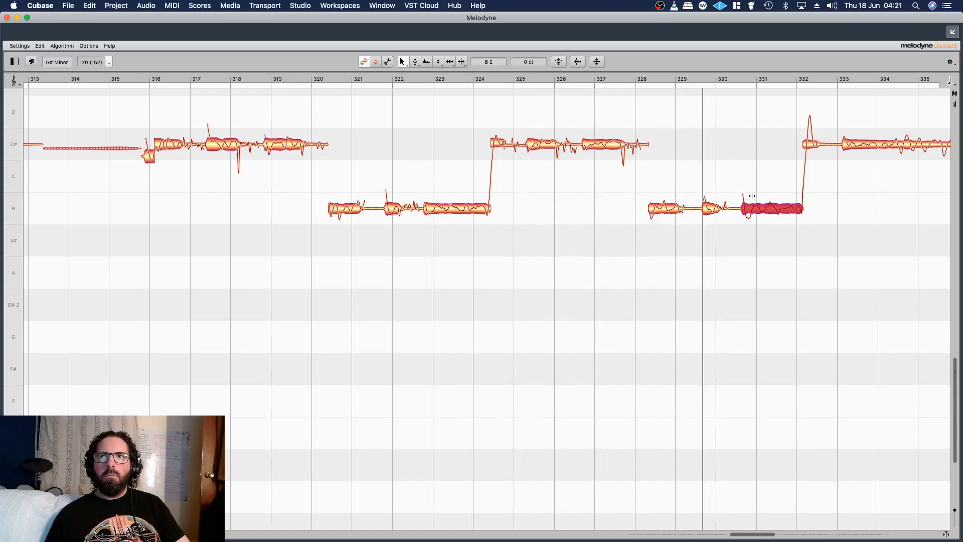
double_click(753, 196)
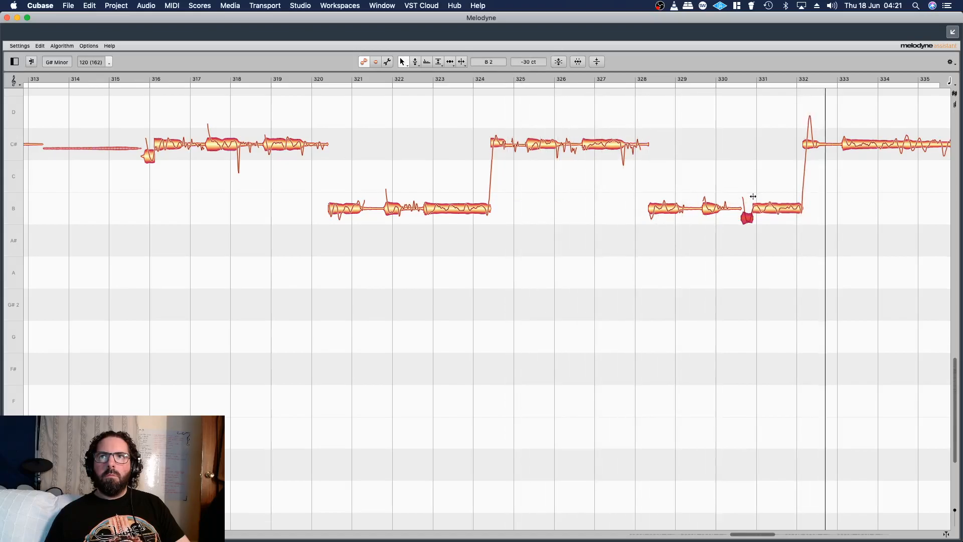
click(627, 74)
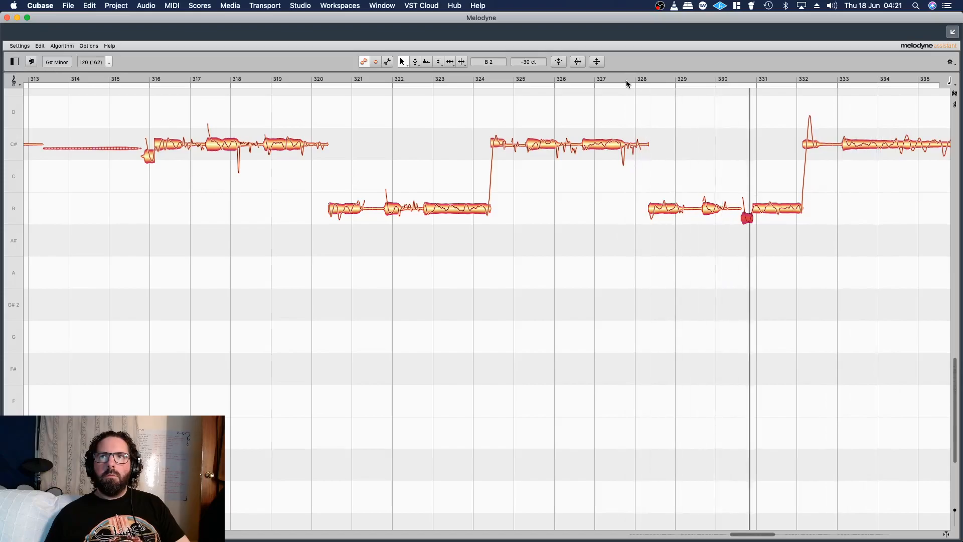
Step: Reduce the pitch modulation of the long C# note from bar 333 to 75 %, the C note before bar 340, and the C# after bar 342
drag(762, 537, 783, 537)
right_click(556, 213)
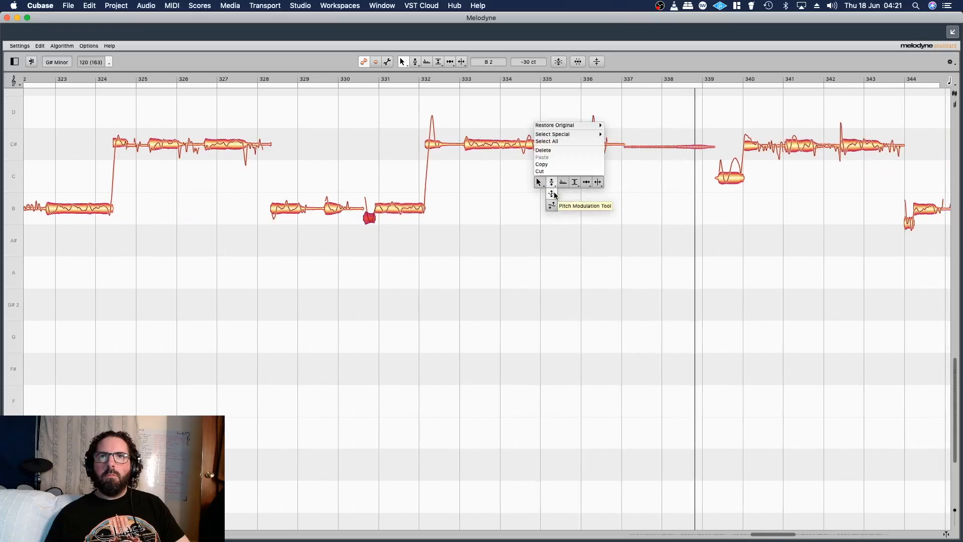
click(552, 193)
click(541, 148)
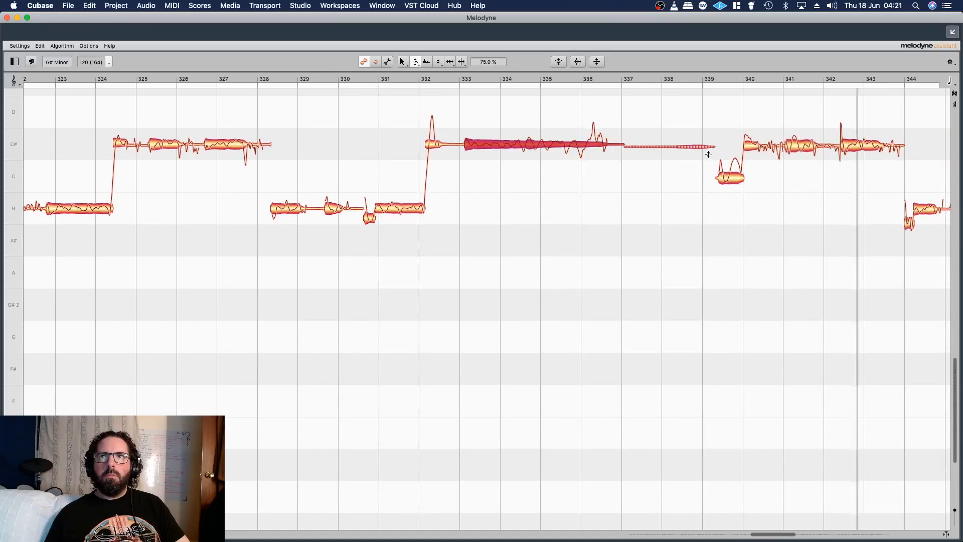
click(732, 175)
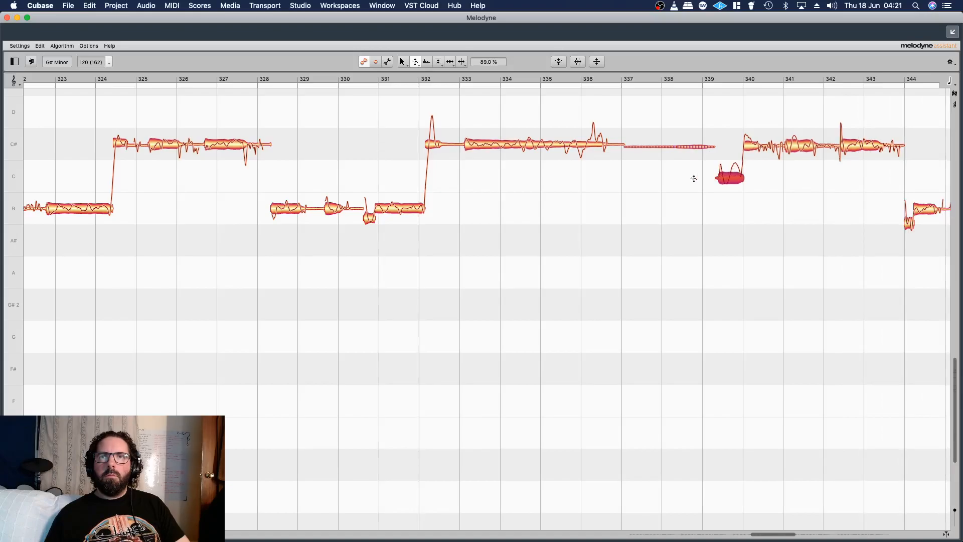
right_click(676, 178)
click(673, 176)
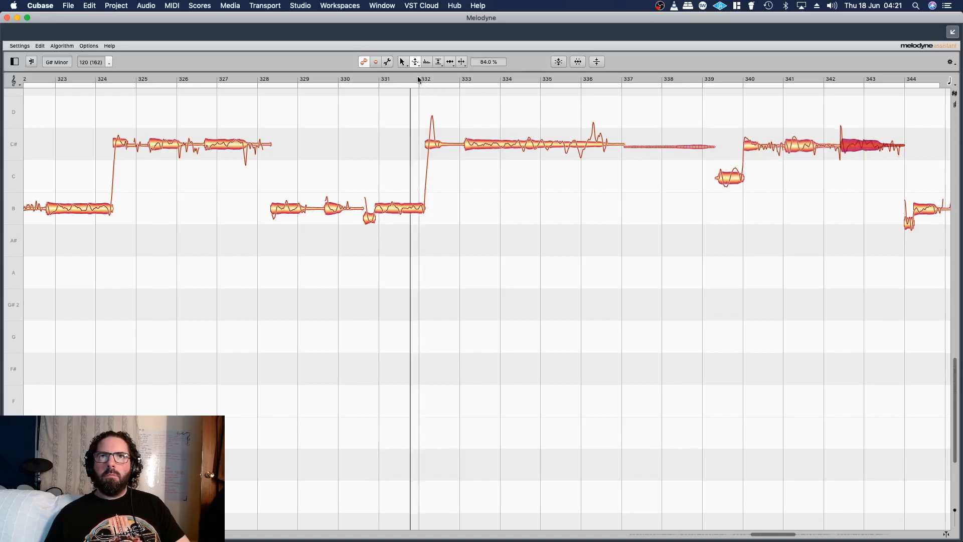
Step: Reduce the pitch modulation of the C# note at bar 332 to 79 % and of the long C# note from bar 333 to 63 %
drag(429, 144, 432, 154)
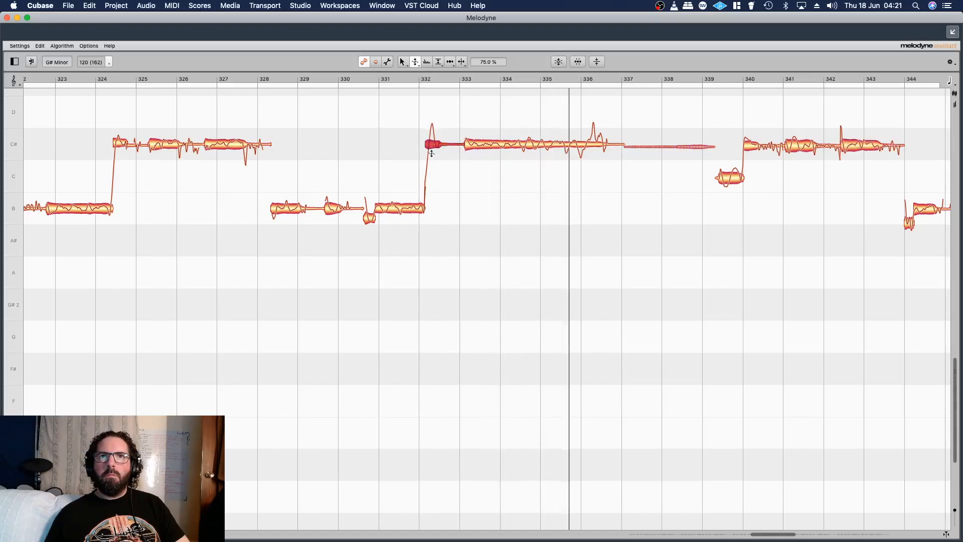
click(540, 146)
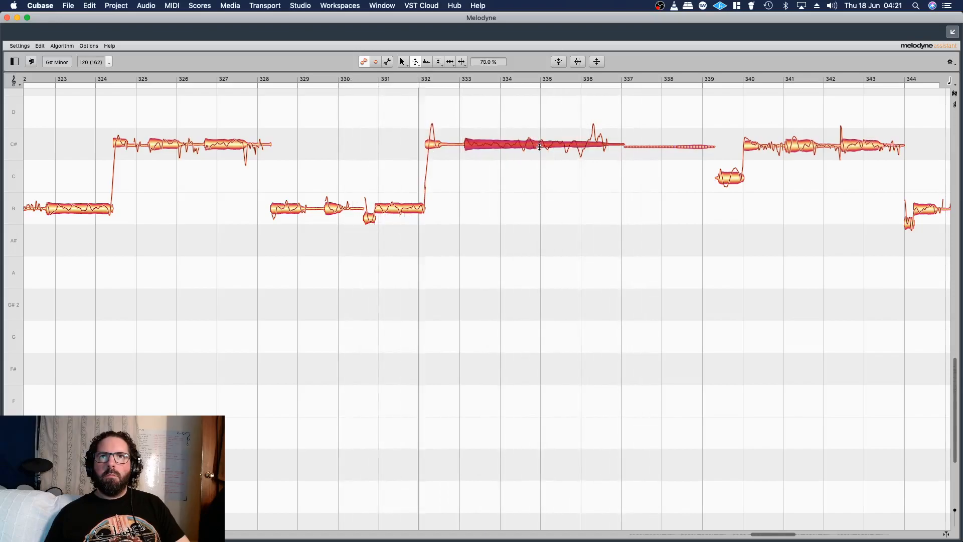
drag(539, 147, 551, 157)
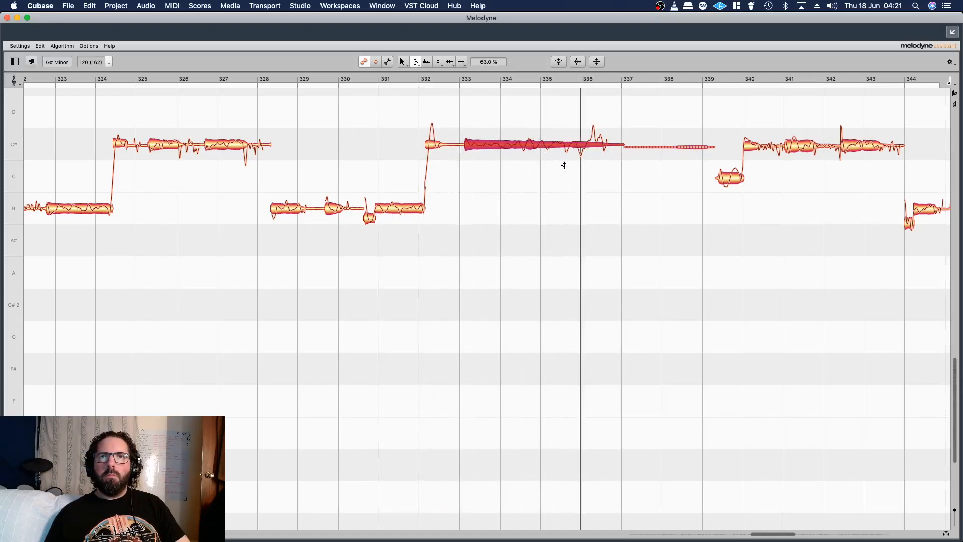
Step: Reduce the pitch modulation of notes in bars 341 to 359, using 96 % near bar 355, 89 % at bar 356 and 82 % from bar 357
click(233, 144)
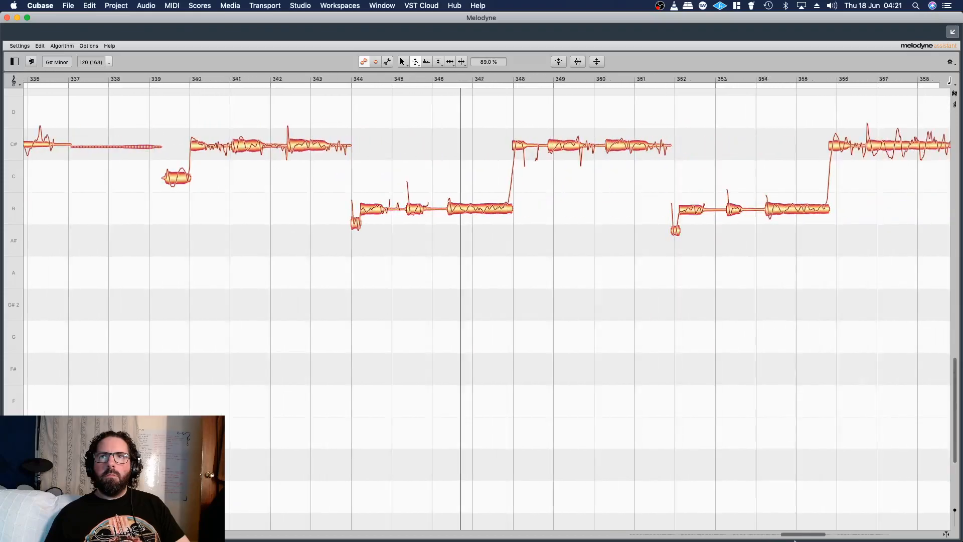
click(783, 154)
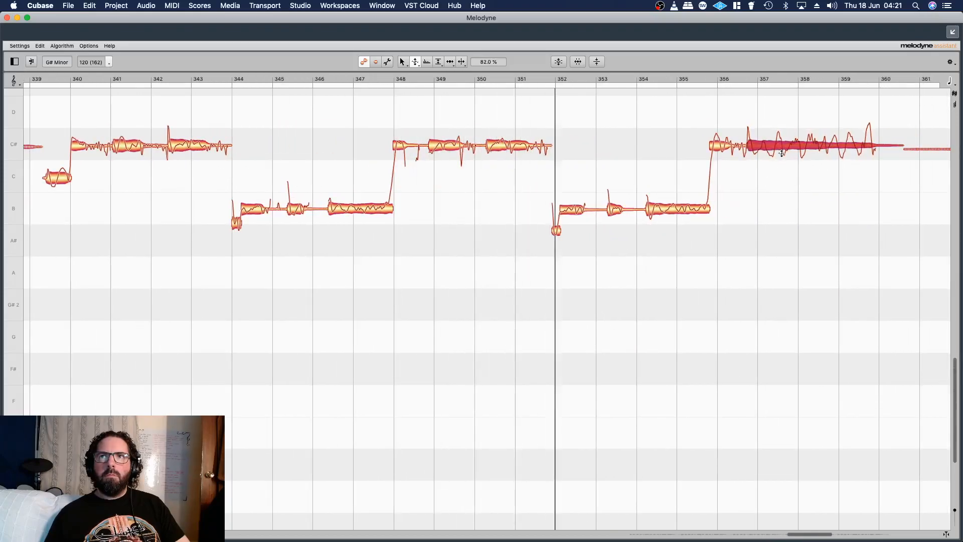
click(690, 203)
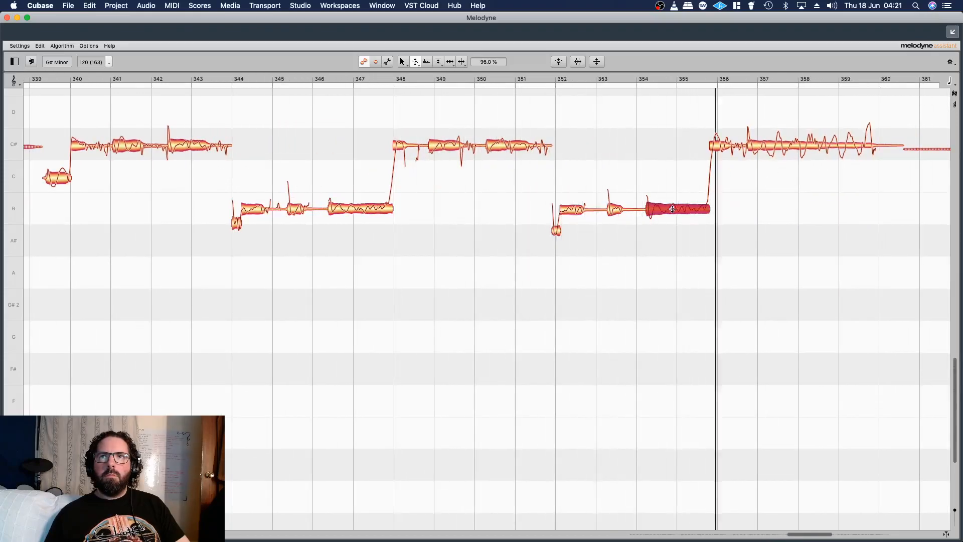
click(720, 145)
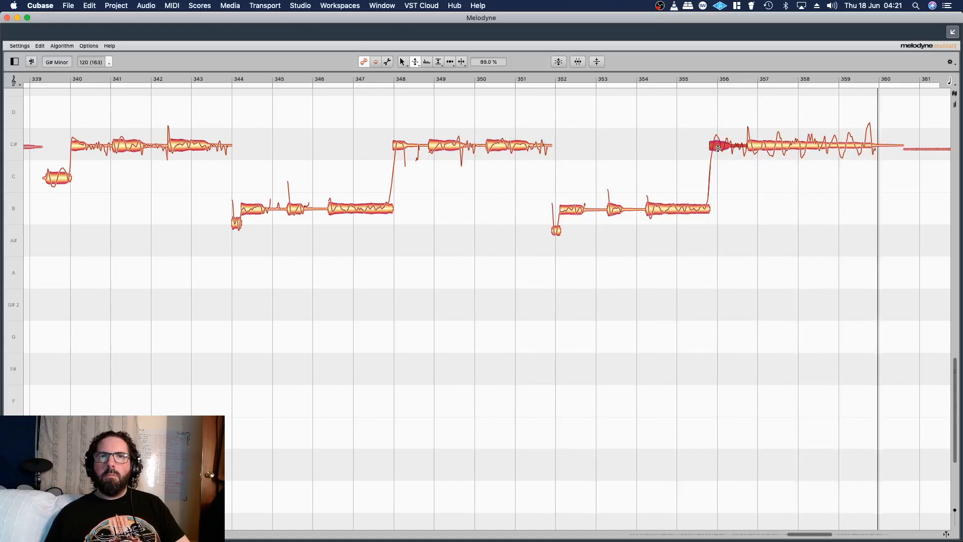
Step: Reduce the long B note's pitch modulation at bar 378 to 92 % and split off its flat start
drag(799, 537, 840, 537)
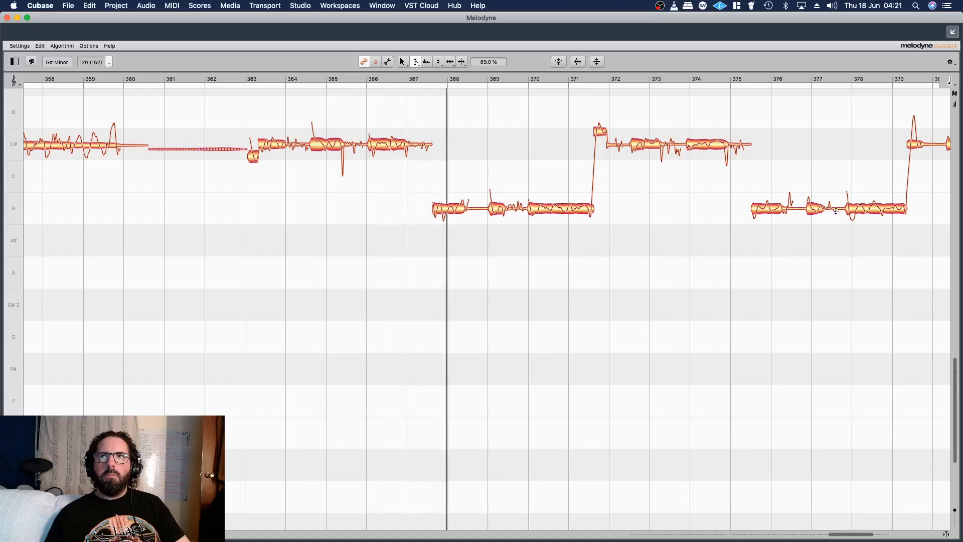
click(870, 208)
right_click(697, 183)
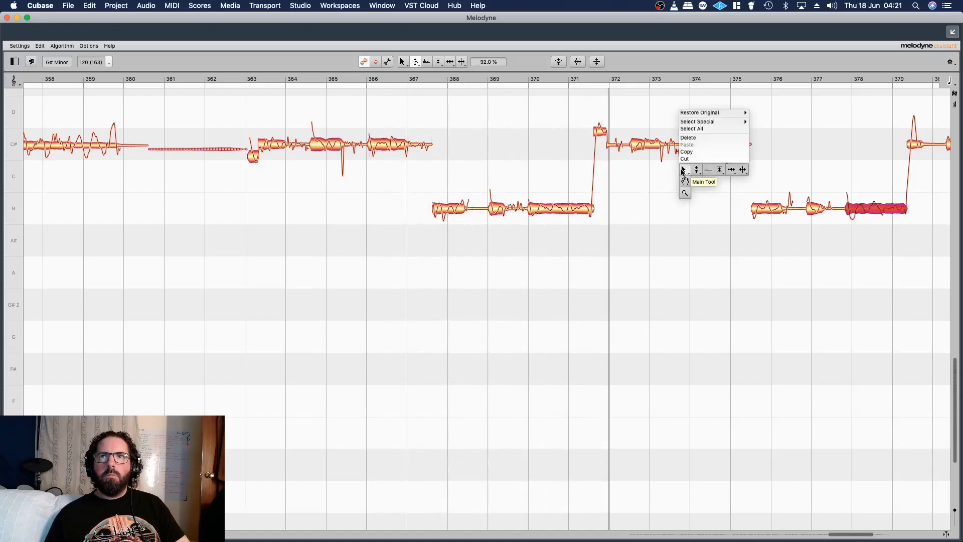
click(697, 182)
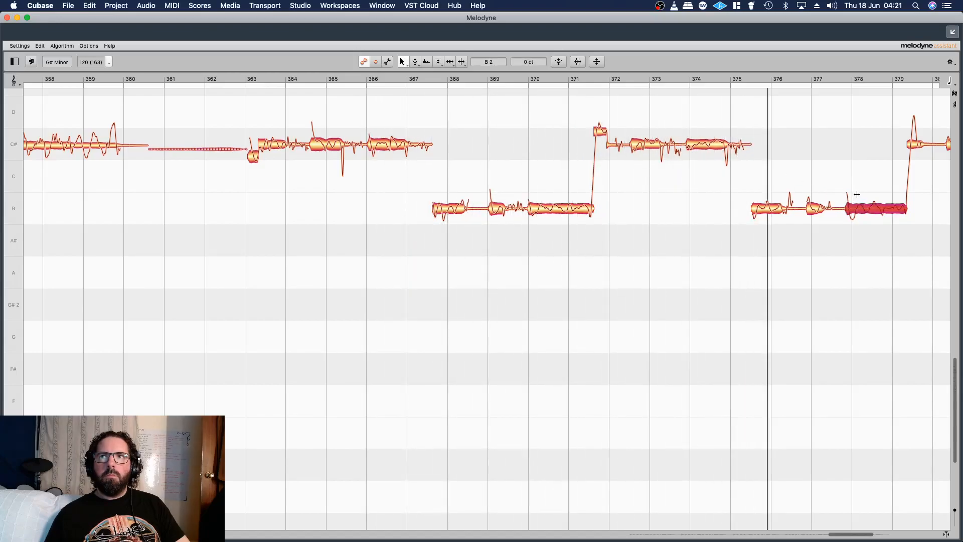
double_click(857, 194)
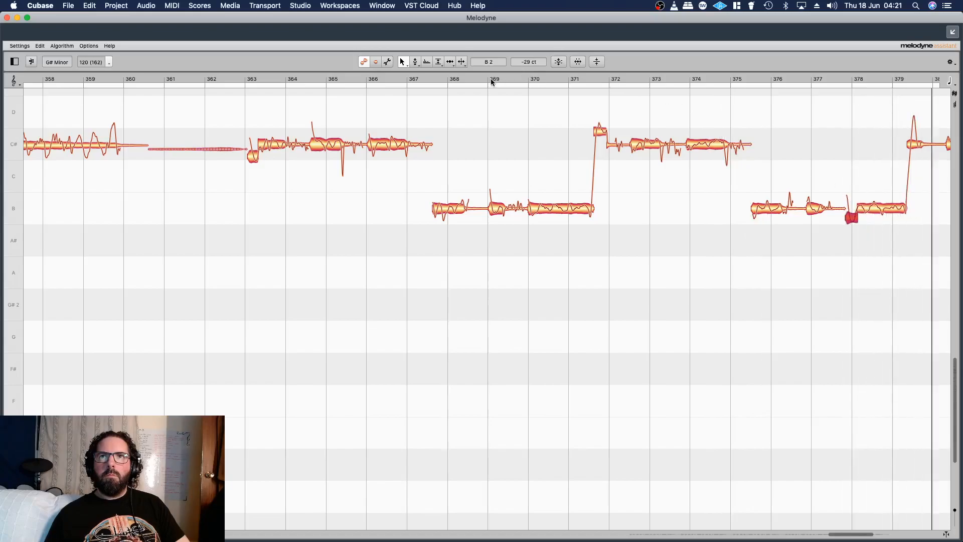
Step: Play back from about bar 368 and lower the short sharp note just before bar 372 to C# 3 at -13 ct
click(463, 76)
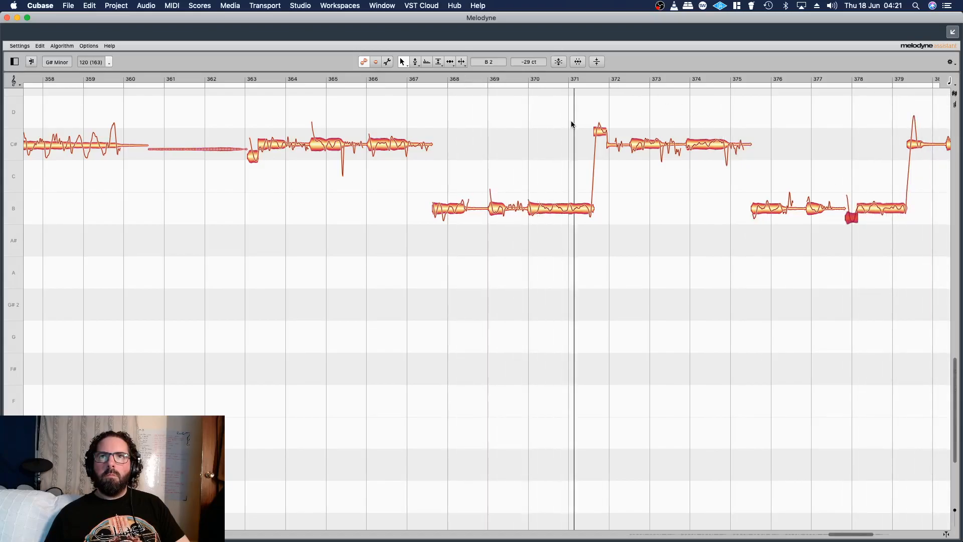
click(599, 143)
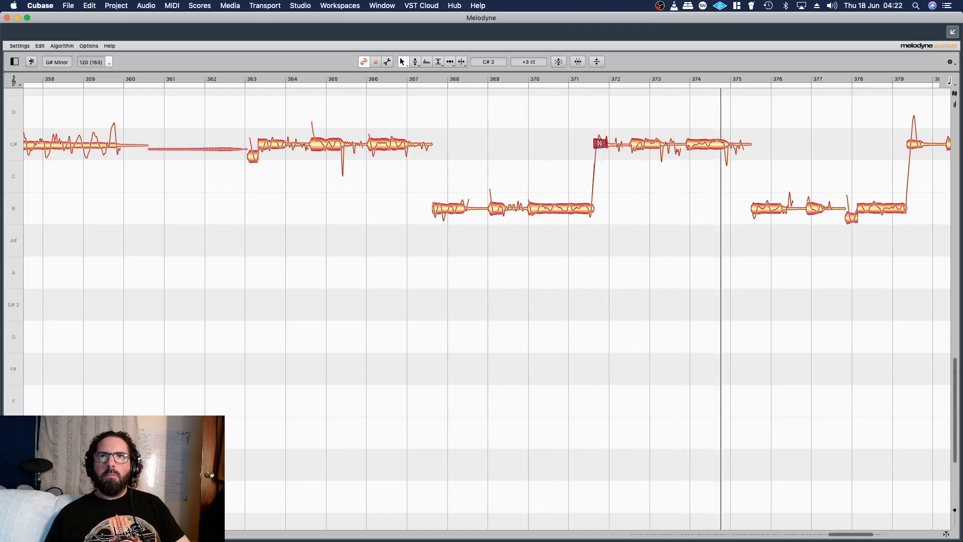
click(524, 78)
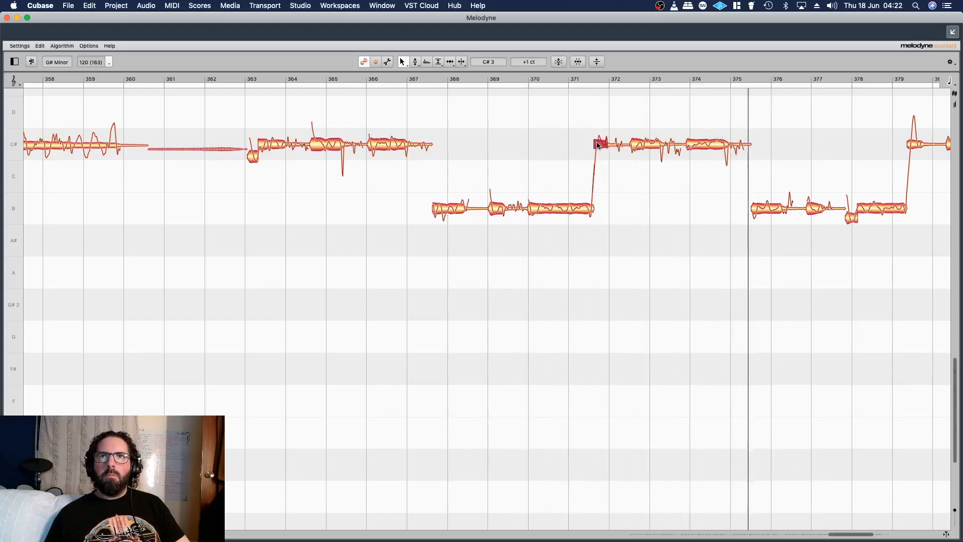
drag(597, 145, 601, 148)
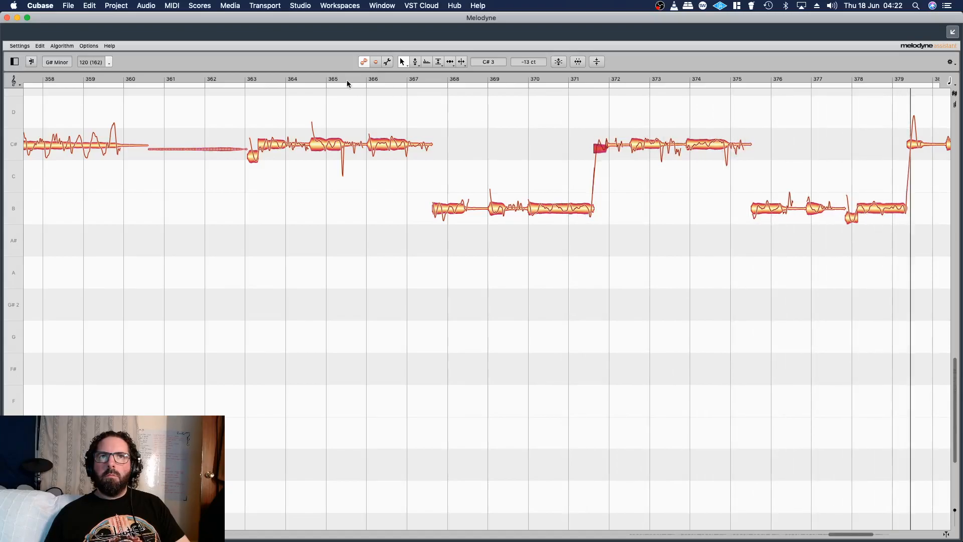
Step: Raise the short flat C# note at bar 363 to -25 ct and play back from about bar 362
click(243, 77)
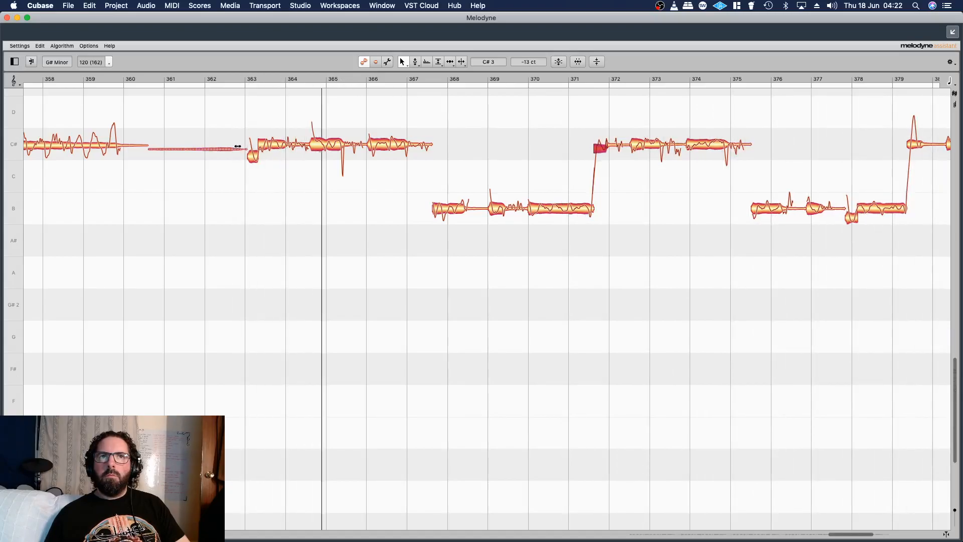
click(254, 154)
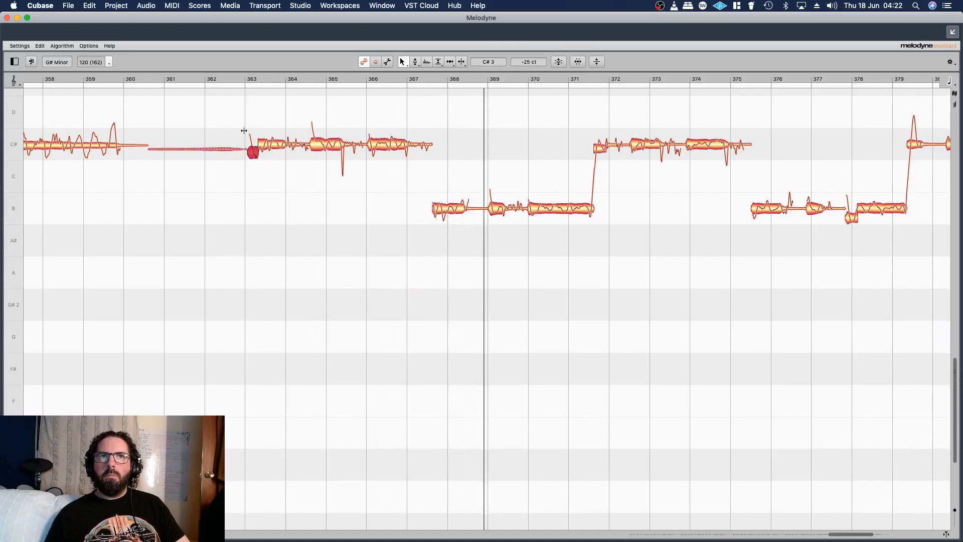
click(219, 78)
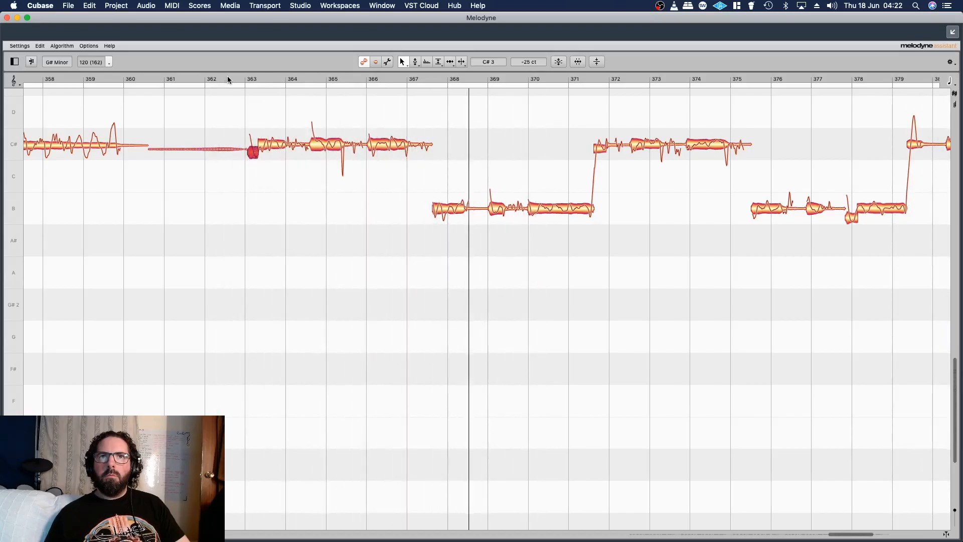
Step: Set the attack speed of the final thin C# note in bars 384 to 386 to -93 %
drag(848, 536, 868, 535)
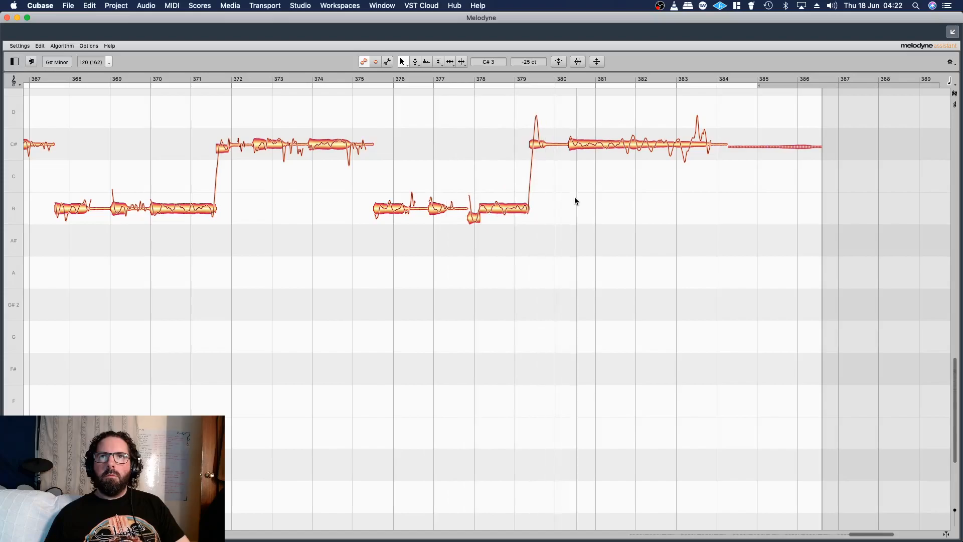
right_click(608, 230)
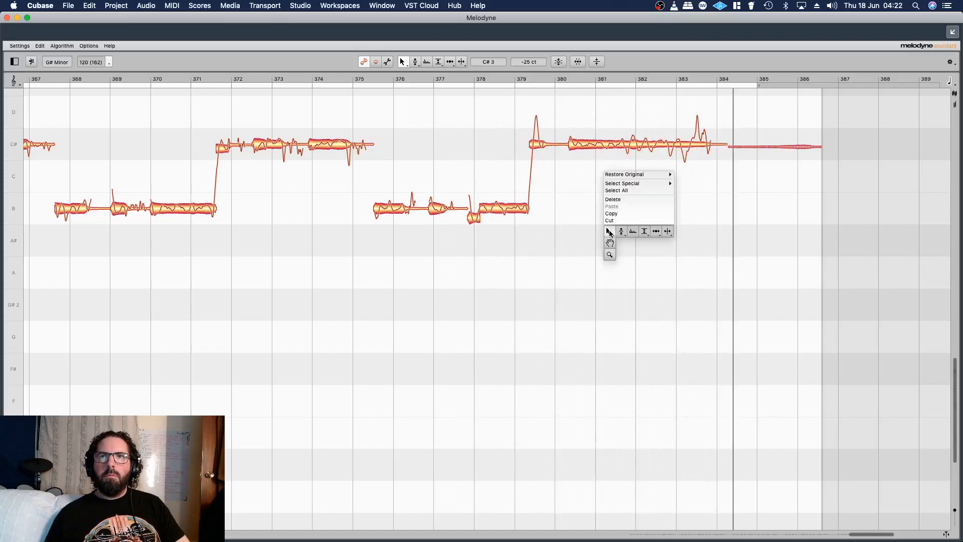
click(621, 231)
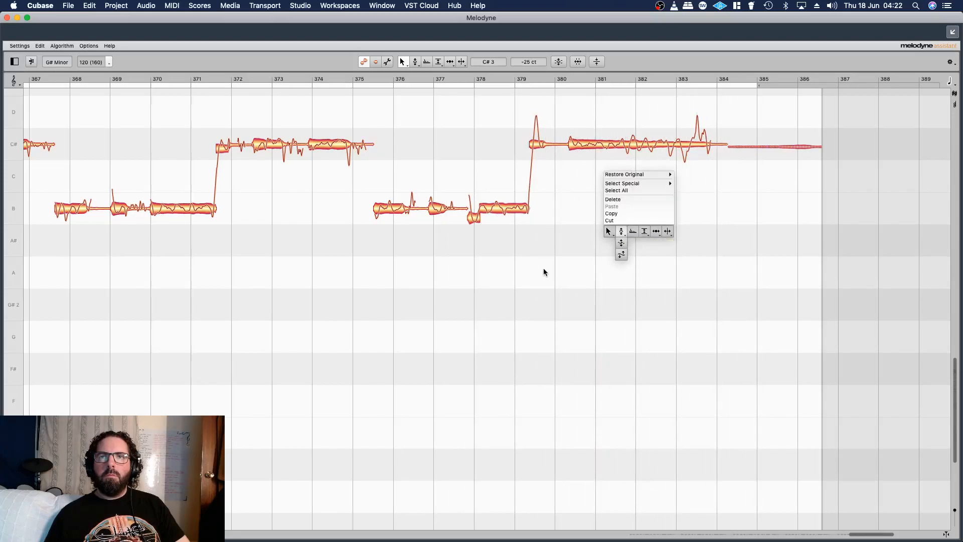
click(544, 270)
right_click(649, 209)
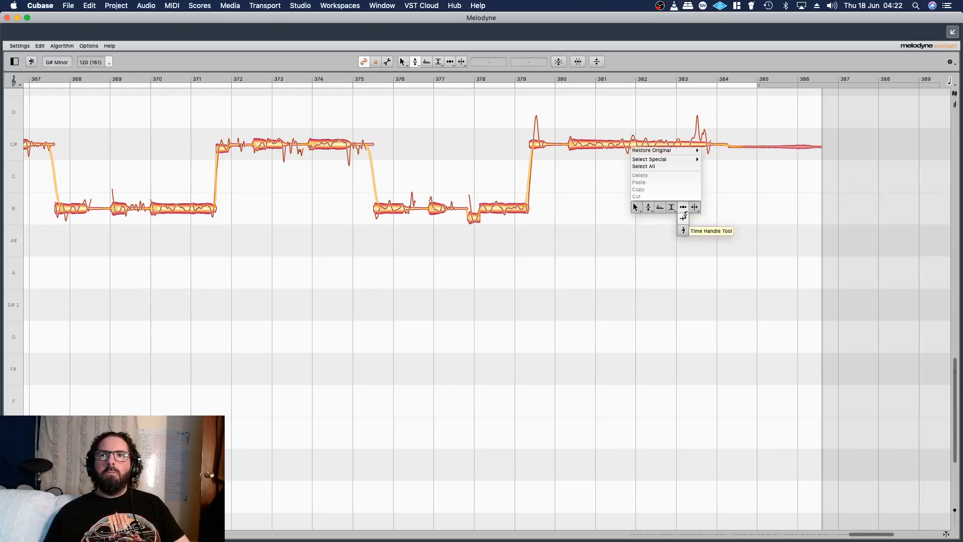
click(649, 231)
drag(797, 146, 802, 193)
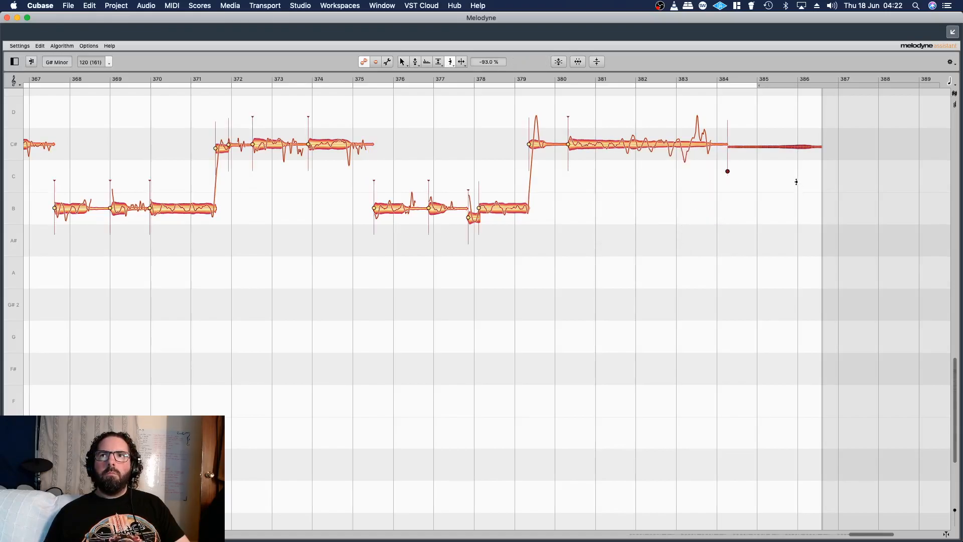
right_click(792, 181)
click(791, 185)
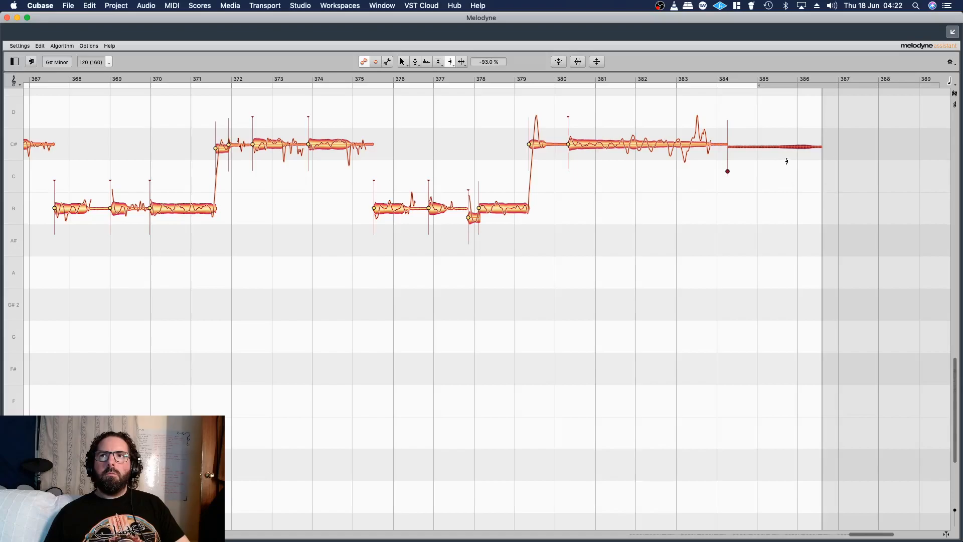
Step: Set the sibilant balance of the final thin C# note in bars 384 to 386 to -100 %
right_click(781, 164)
mouse_move(773, 143)
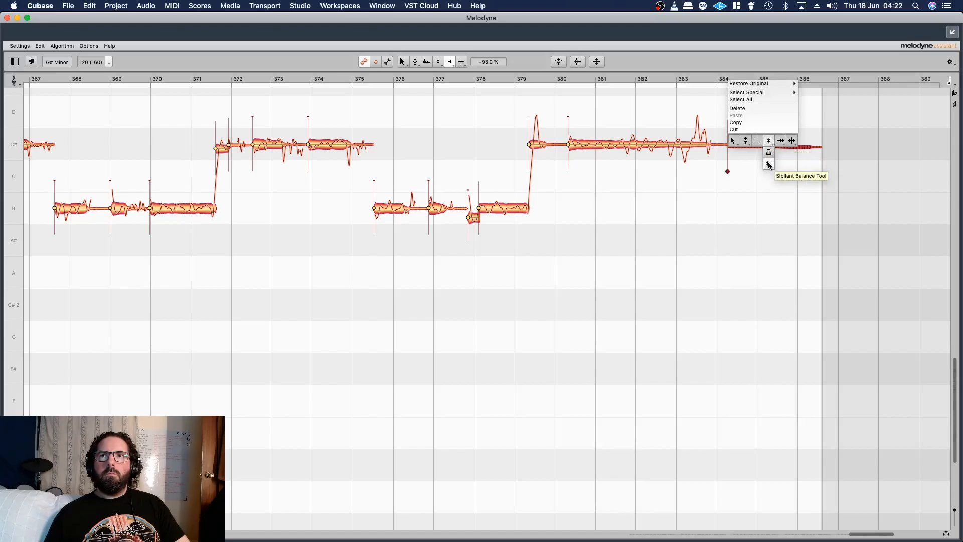
click(769, 164)
drag(785, 147, 789, 208)
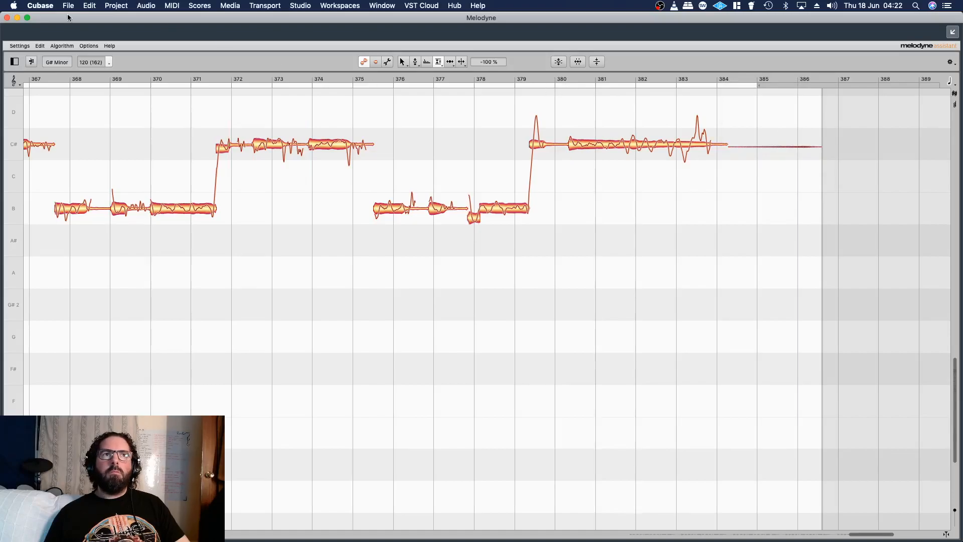
Step: Close the separate Melodyne window and turn off solo on the Vo Out 01 and Vo Out 02 tracks
click(7, 18)
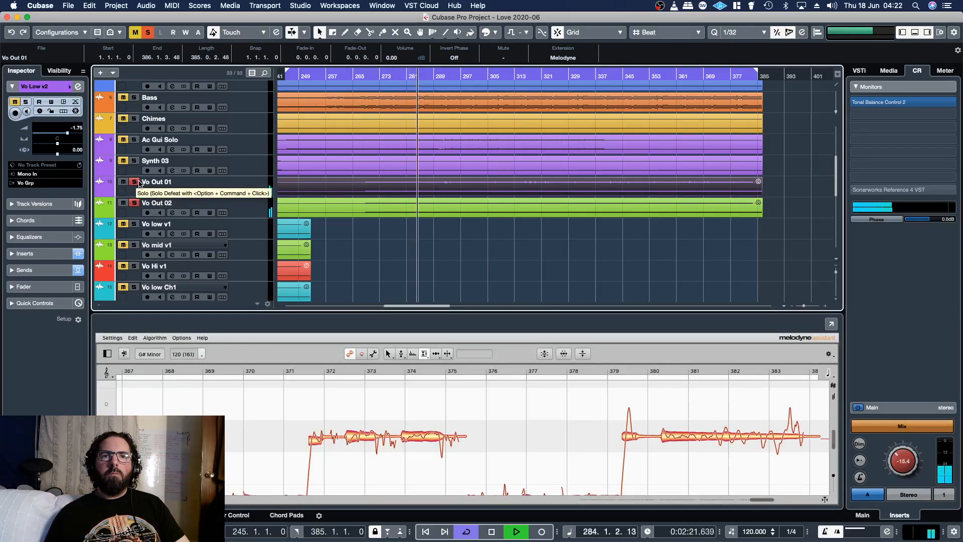
click(138, 184)
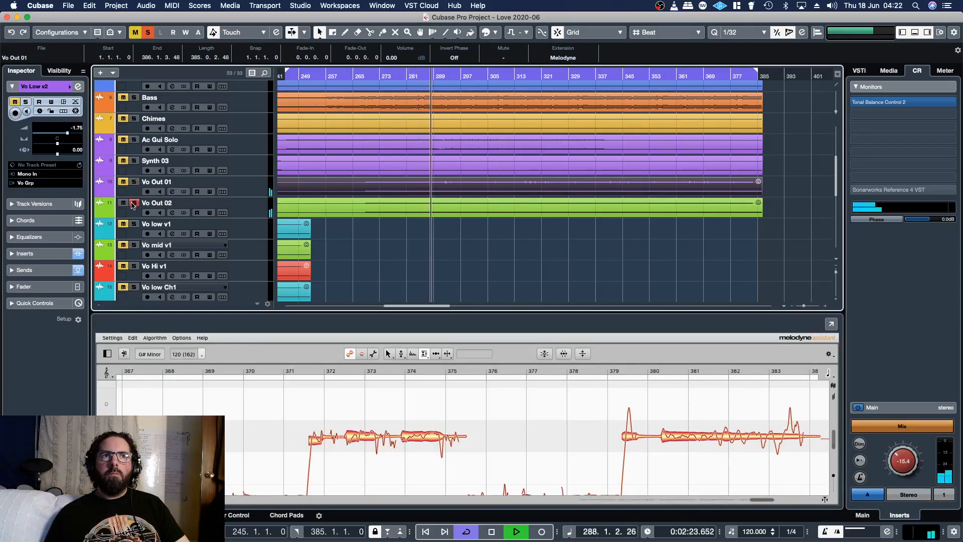
click(136, 203)
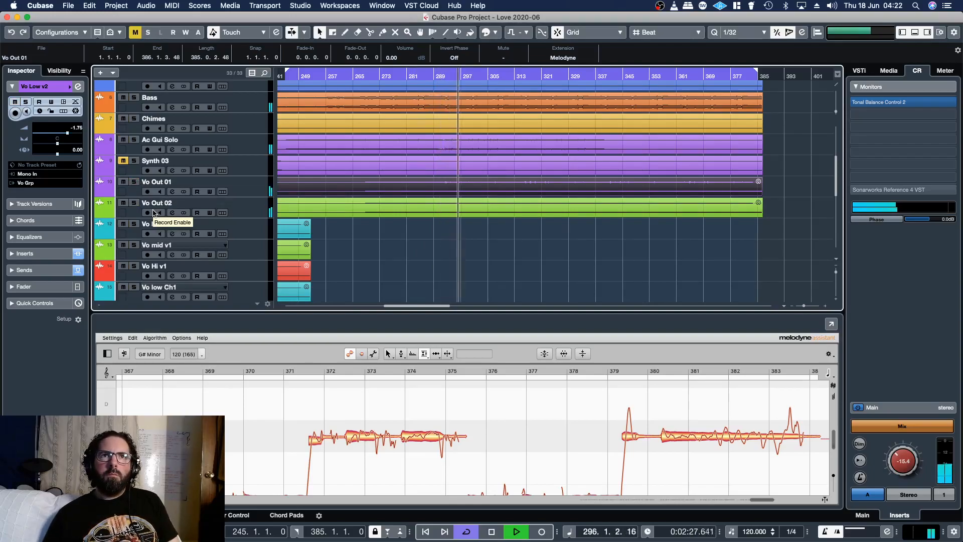
Step: Open the channel settings of the Ac Gui track
scroll(379, 237, up, 5)
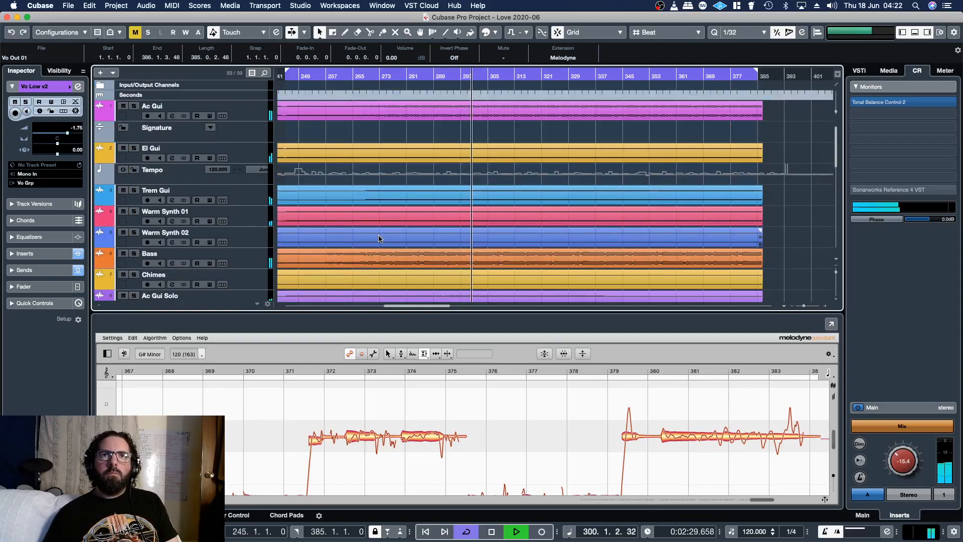
click(173, 116)
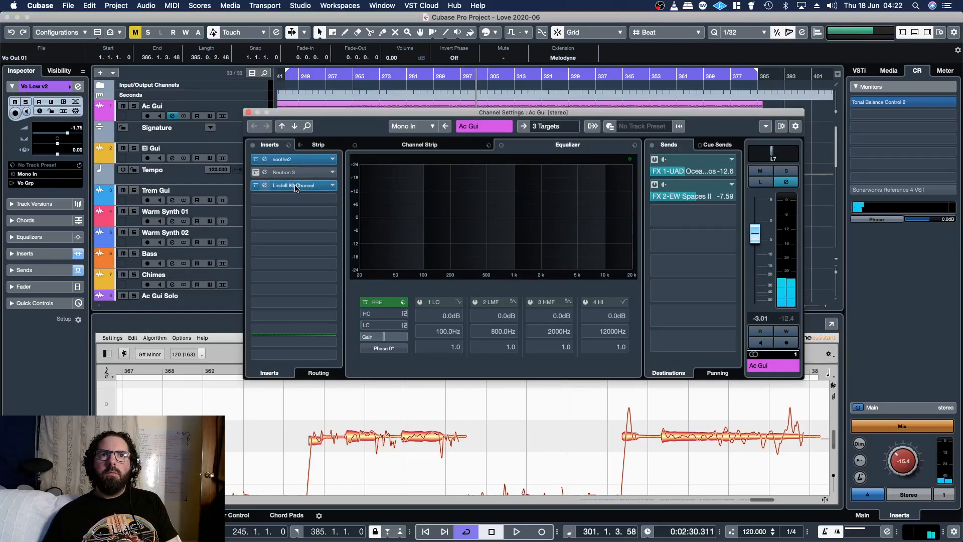
Step: Insert UAD Sound Machine Wood Works ahead of soothe2 on the Ac Gui track and solo the track during playback
drag(294, 185, 322, 186)
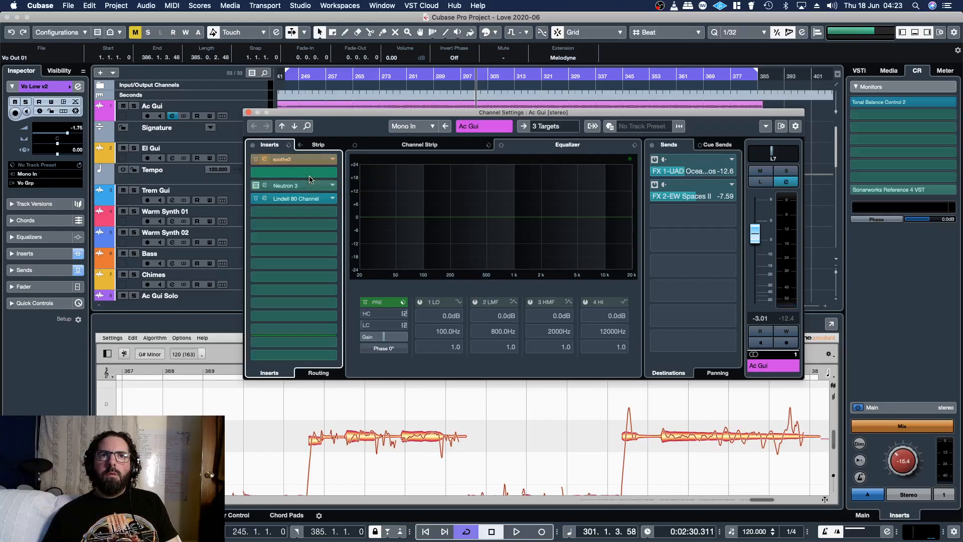
click(322, 173)
scroll(329, 320, down, 2)
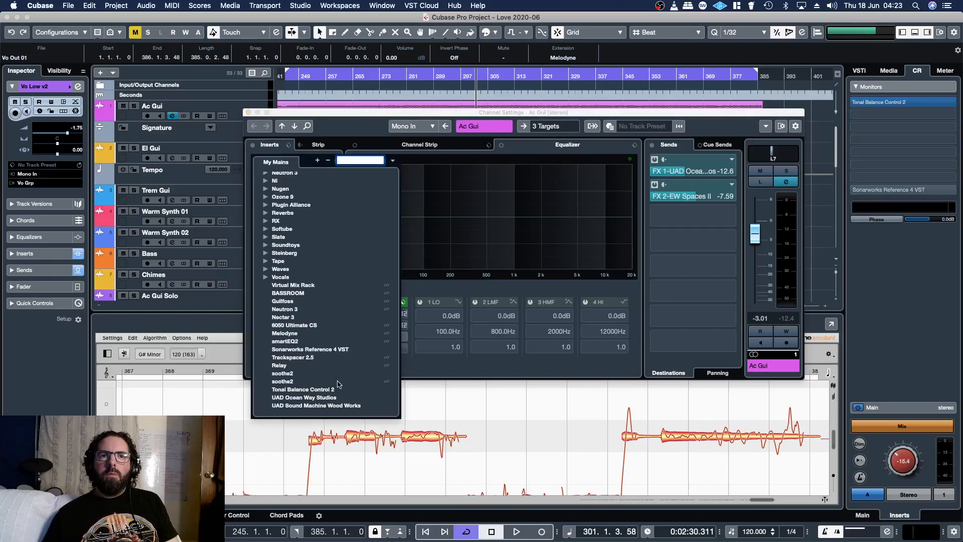
click(317, 406)
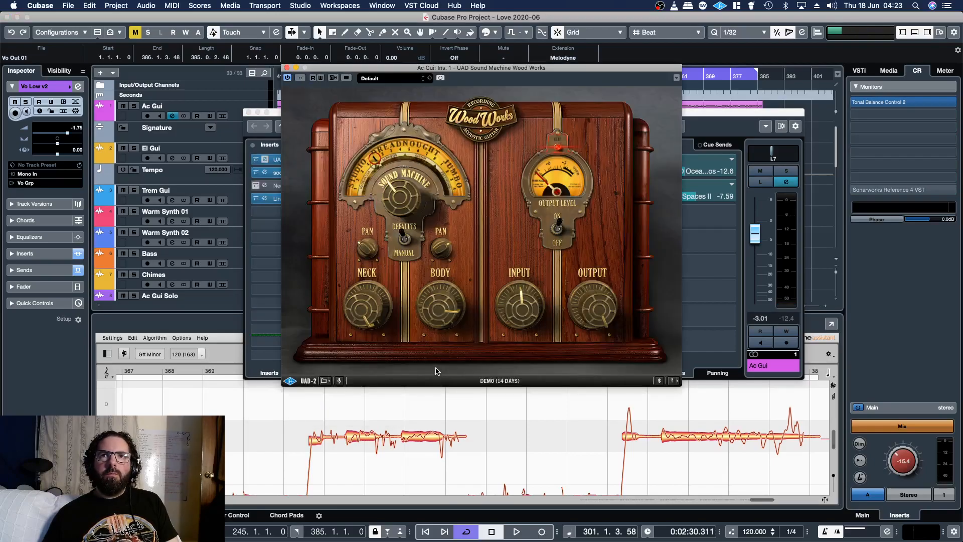
key(space)
click(787, 171)
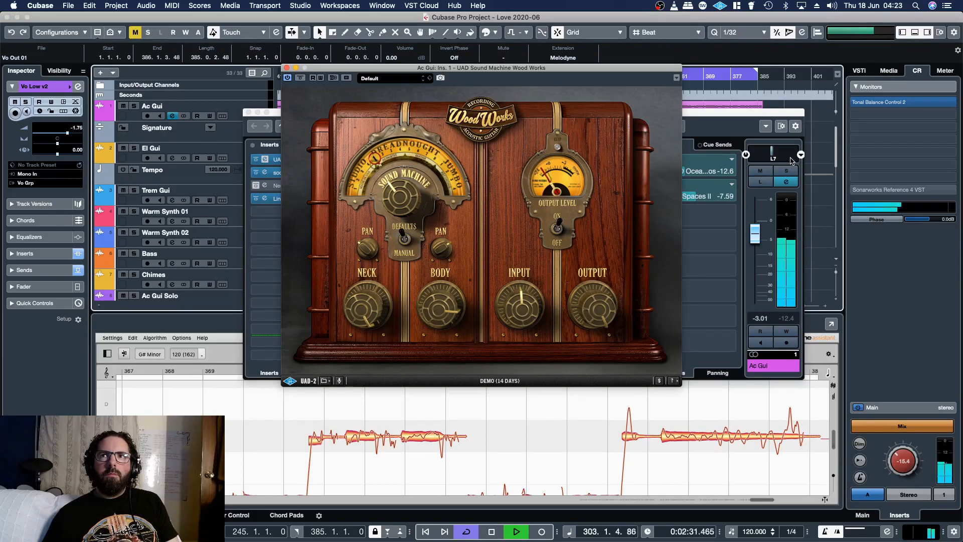
click(405, 69)
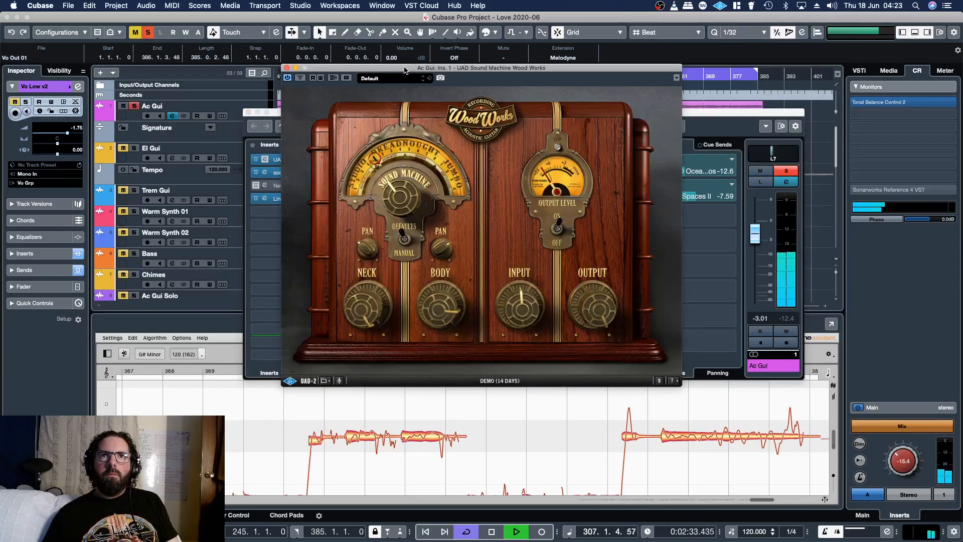
Step: Try turning the Wood Works guitar-body setting toward Jumbo, and close the plugin window
mouse_move(400, 202)
mouse_down()
mouse_move(399, 224)
mouse_move(405, 132)
mouse_up()
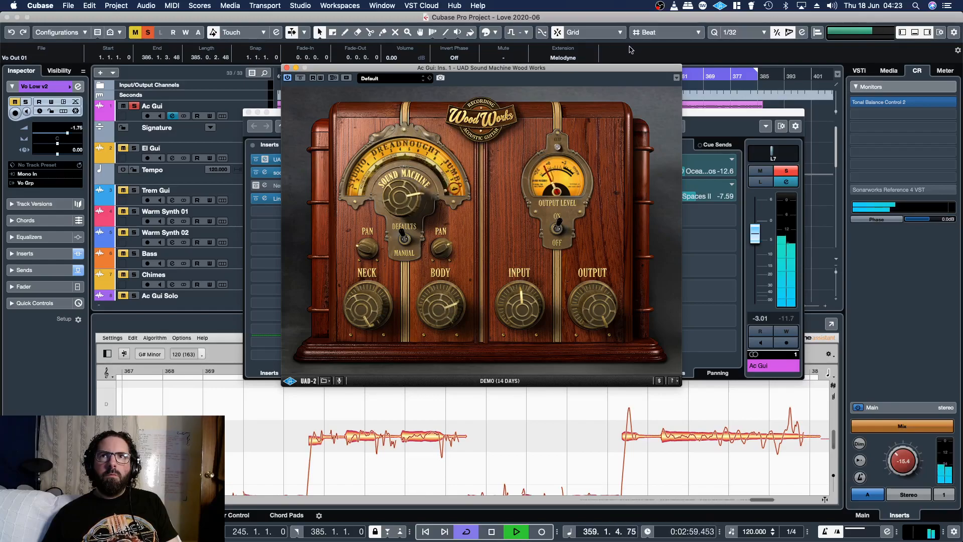
drag(626, 69, 573, 66)
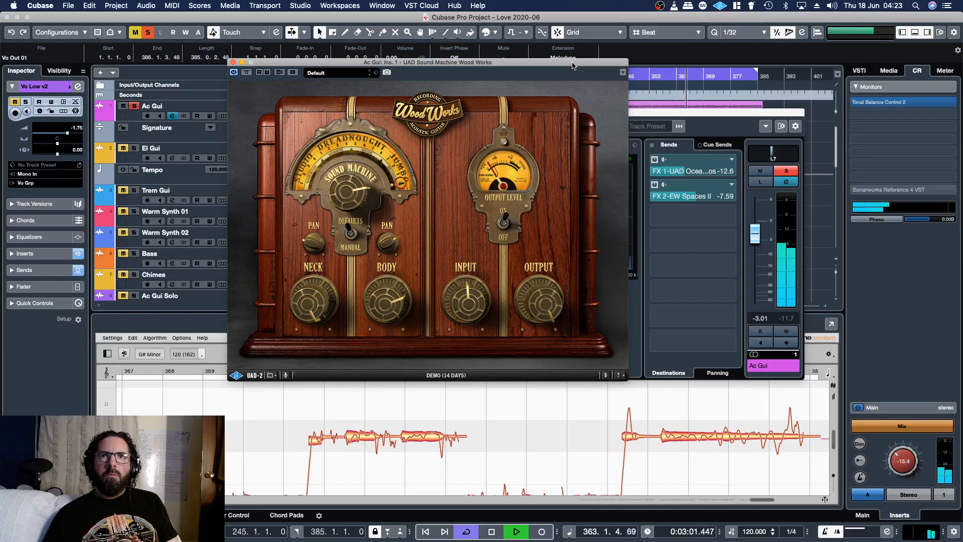
click(233, 62)
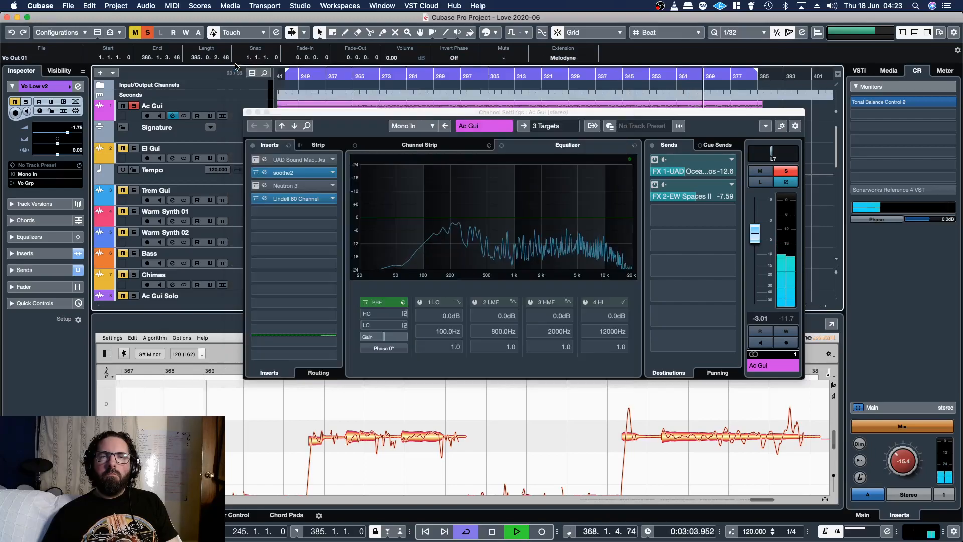
Step: Replace the Wood Works insert on Ac Gui with Virtual Mix Rack and compare the playback with the track's solo off and on
click(334, 160)
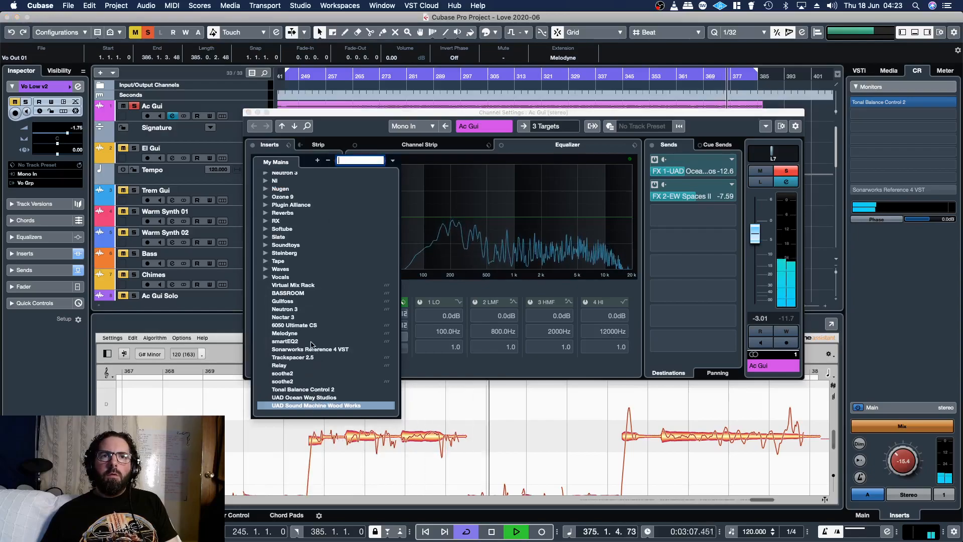
click(295, 286)
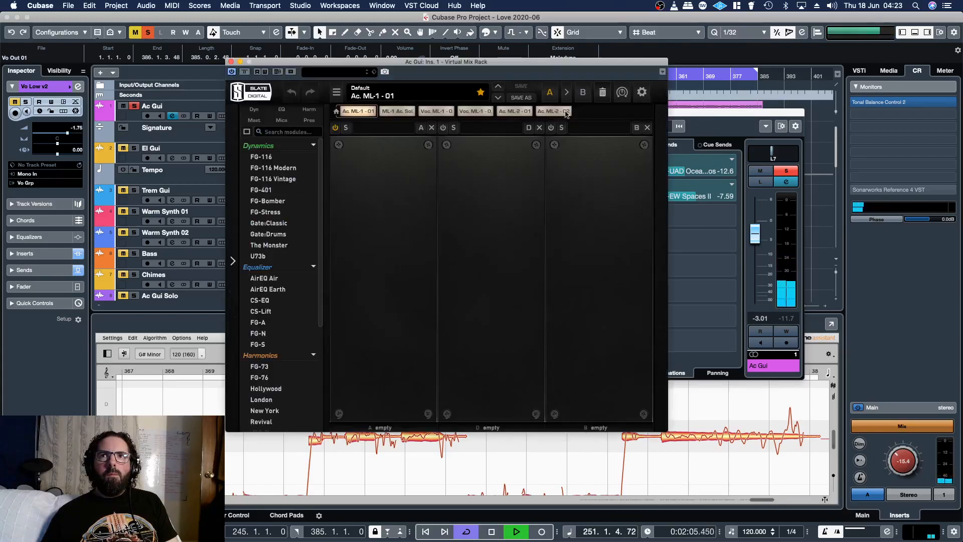
drag(540, 64, 566, 216)
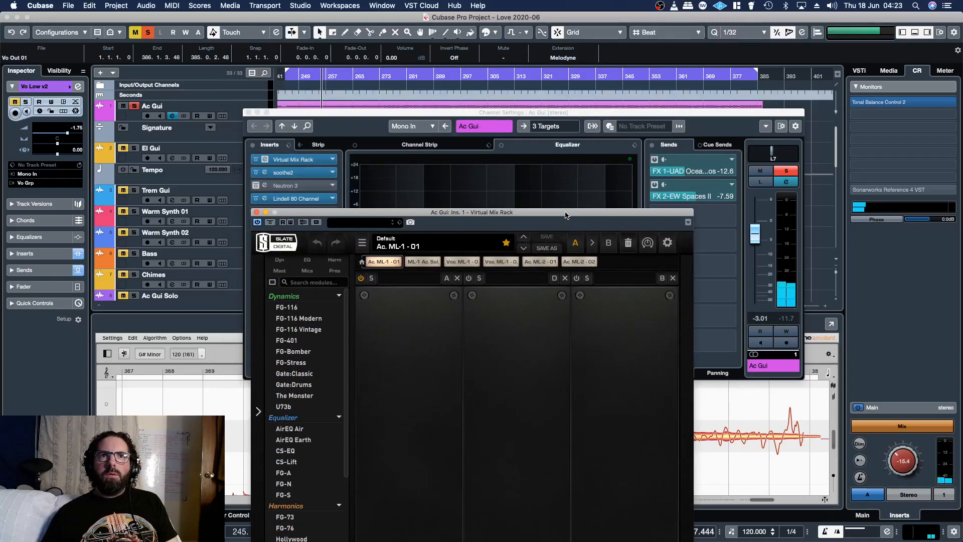
click(310, 173)
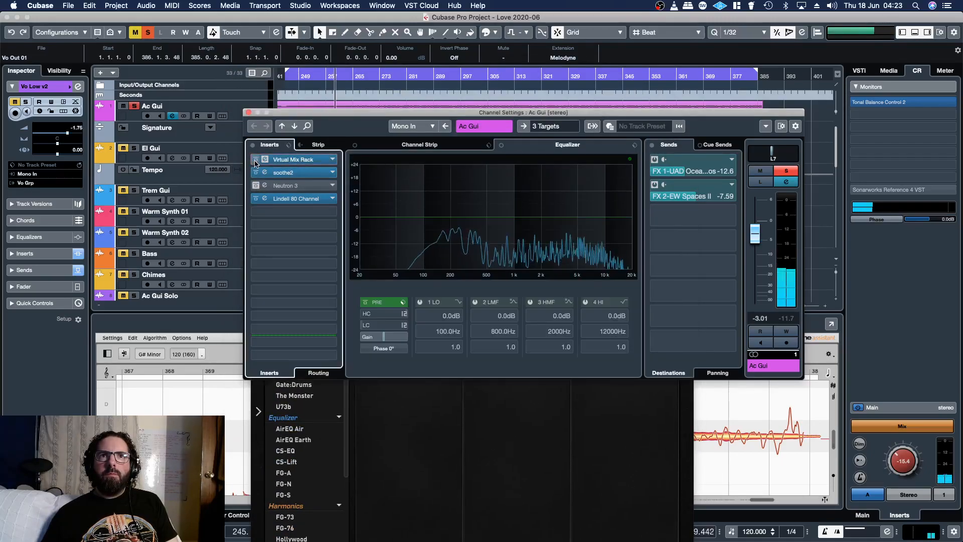
click(791, 172)
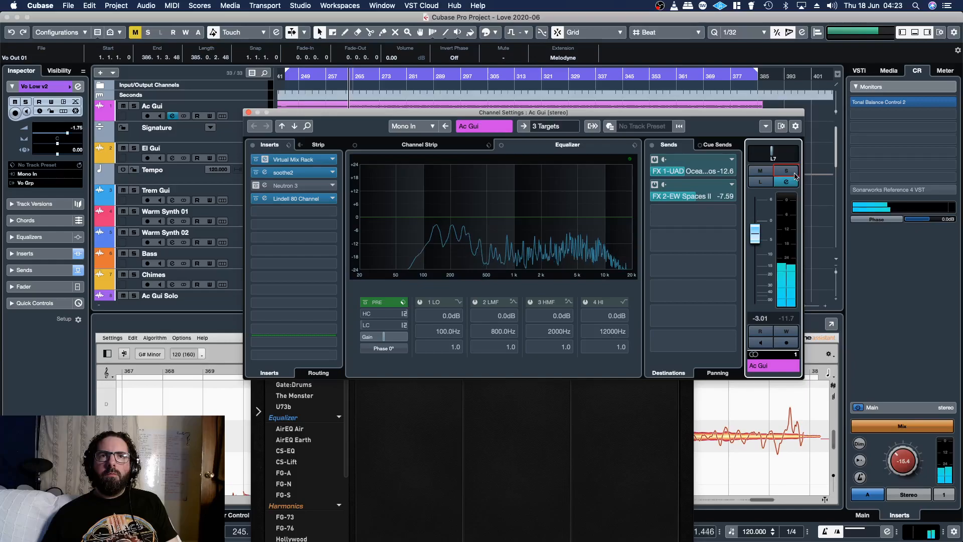
click(786, 172)
click(537, 415)
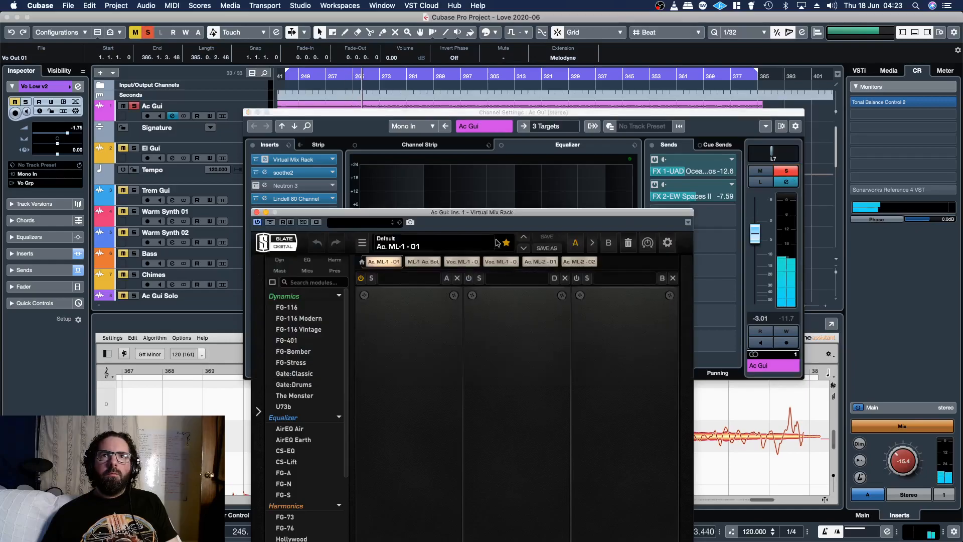
Step: Load the Blackbird Studio microphone module in the Virtual Mix Rack at 118% intensity and place a Trimmer module ahead of it
drag(474, 216, 482, 82)
scroll(309, 341, down, 4)
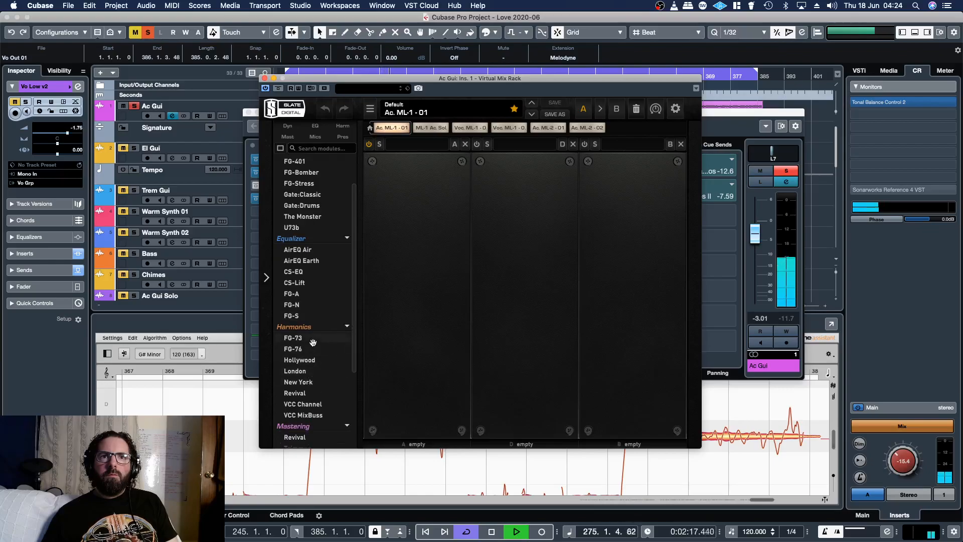
scroll(313, 346, down, 6)
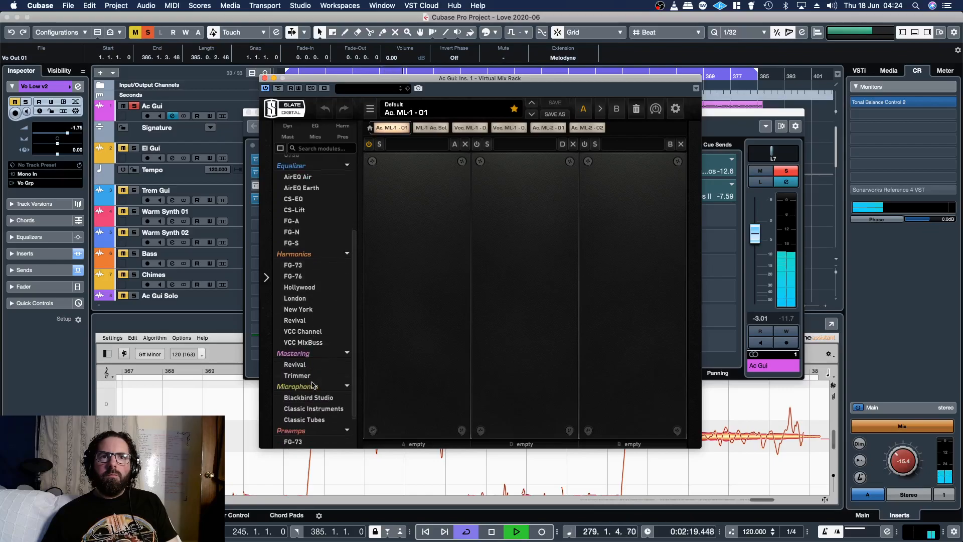
drag(377, 371, 388, 374)
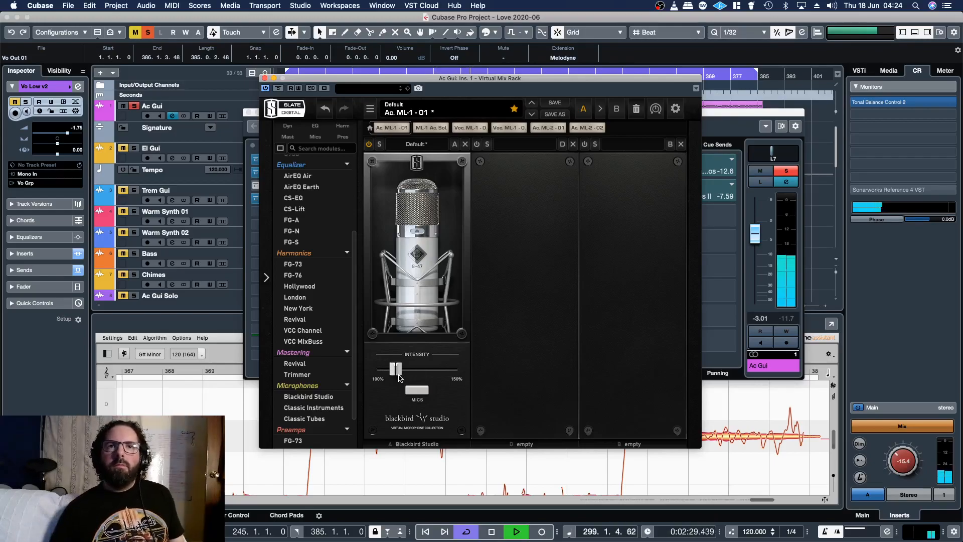
click(370, 147)
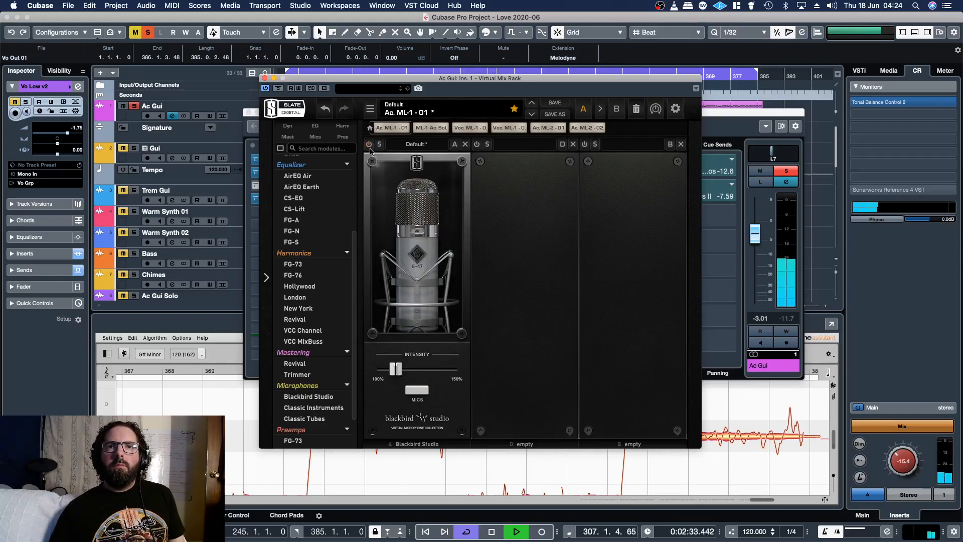
click(370, 149)
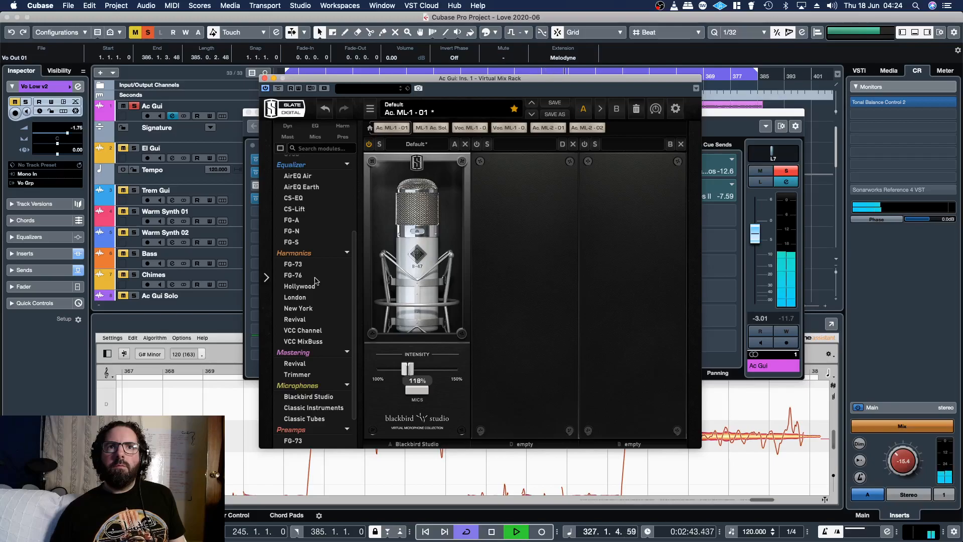
drag(341, 363, 397, 331)
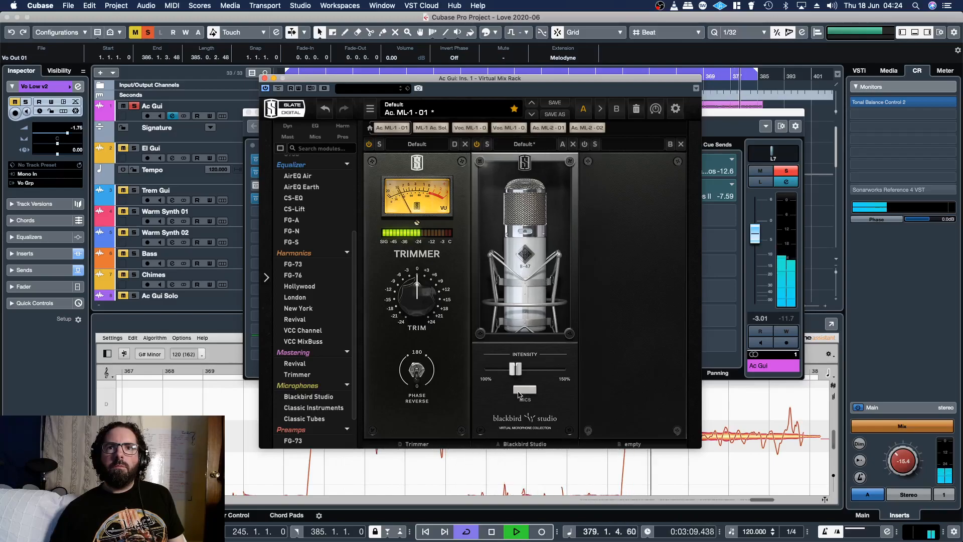
Step: Audition the Blackbird Studio microphone models B-251, B-49, B-12, B-67 and B-47 on the soloed guitar from bar 305
click(527, 281)
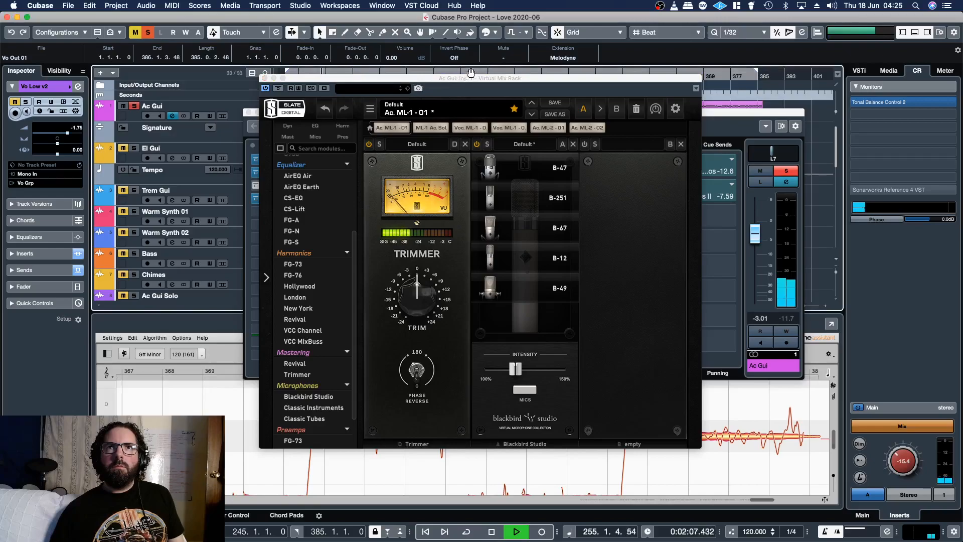
drag(478, 79, 489, 102)
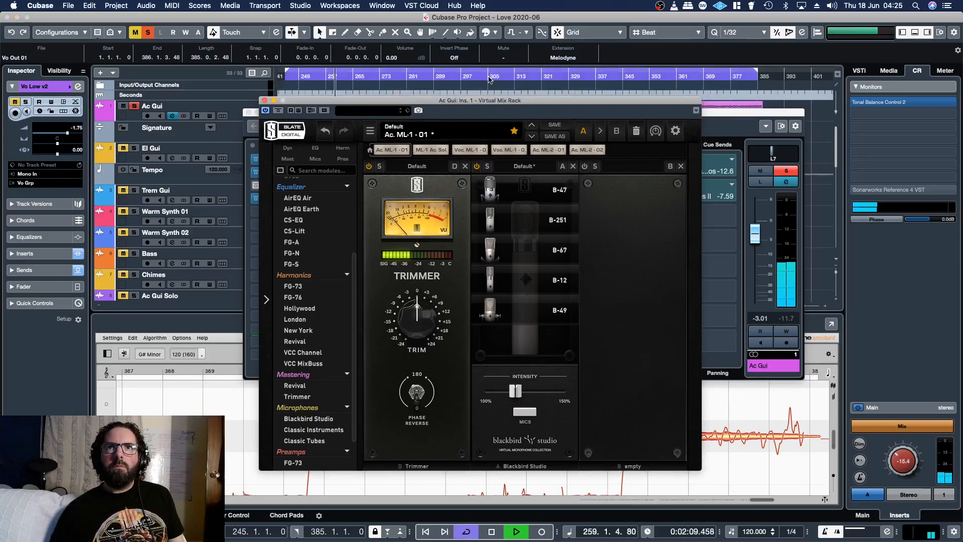
click(489, 76)
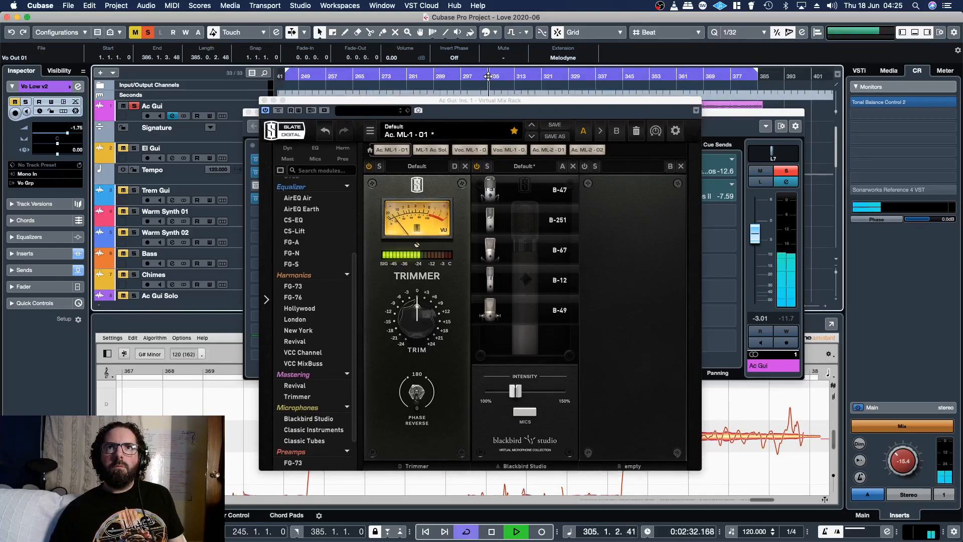
click(552, 221)
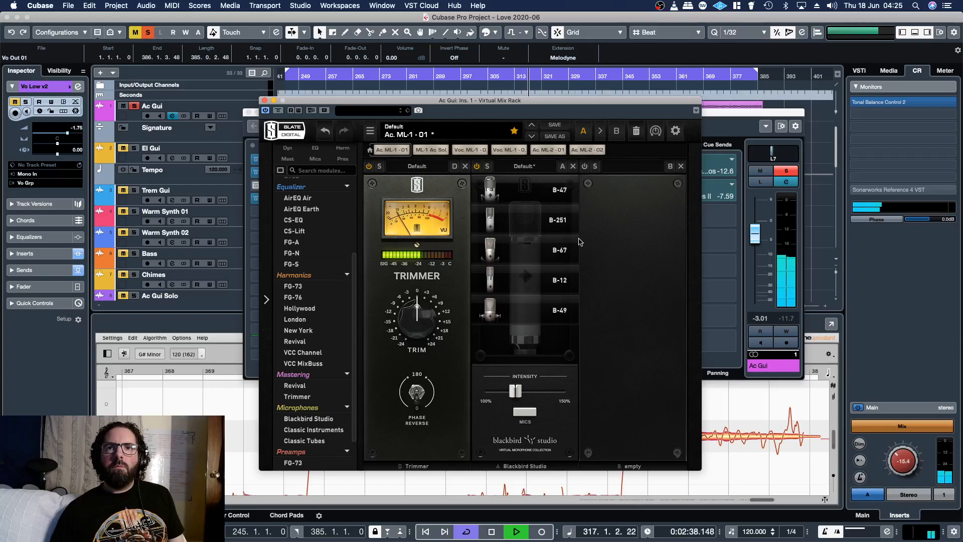
click(566, 322)
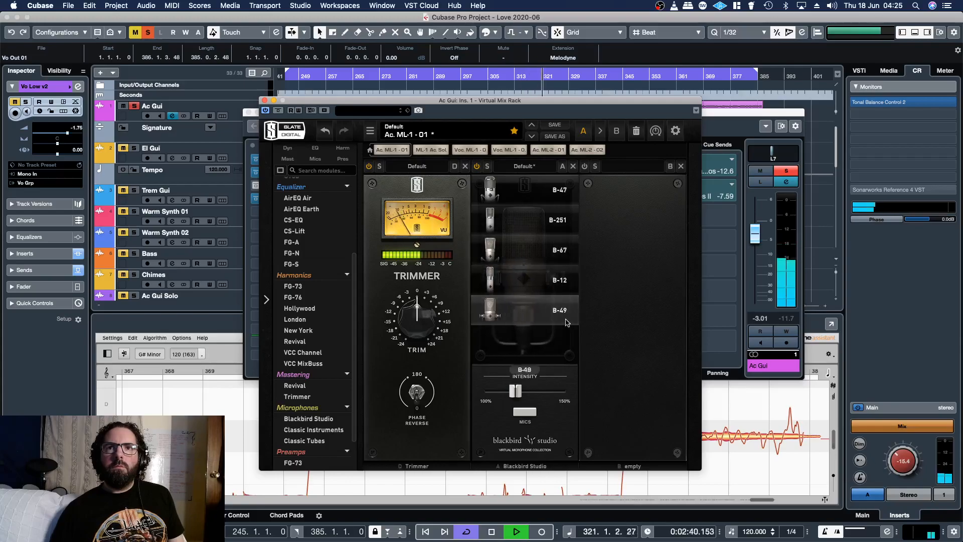
click(552, 290)
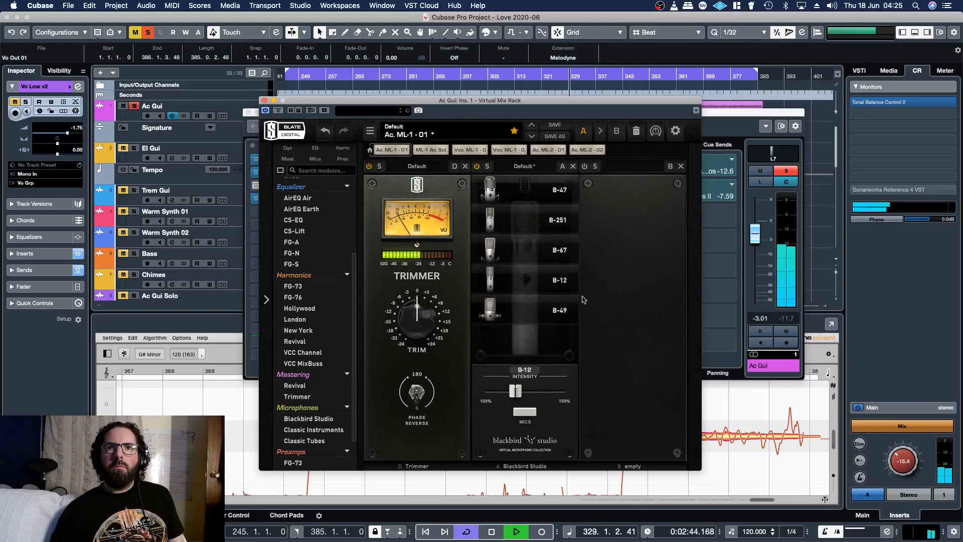
click(555, 256)
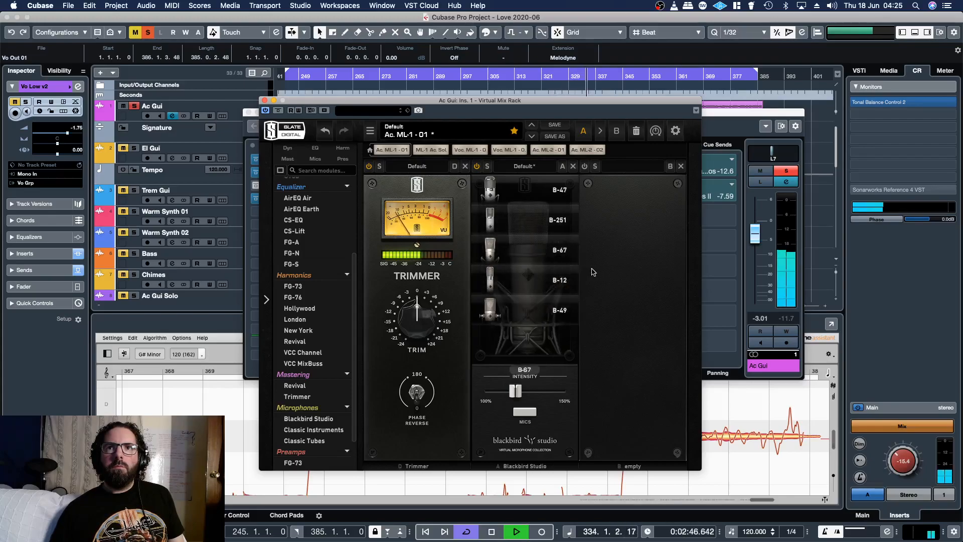
click(556, 229)
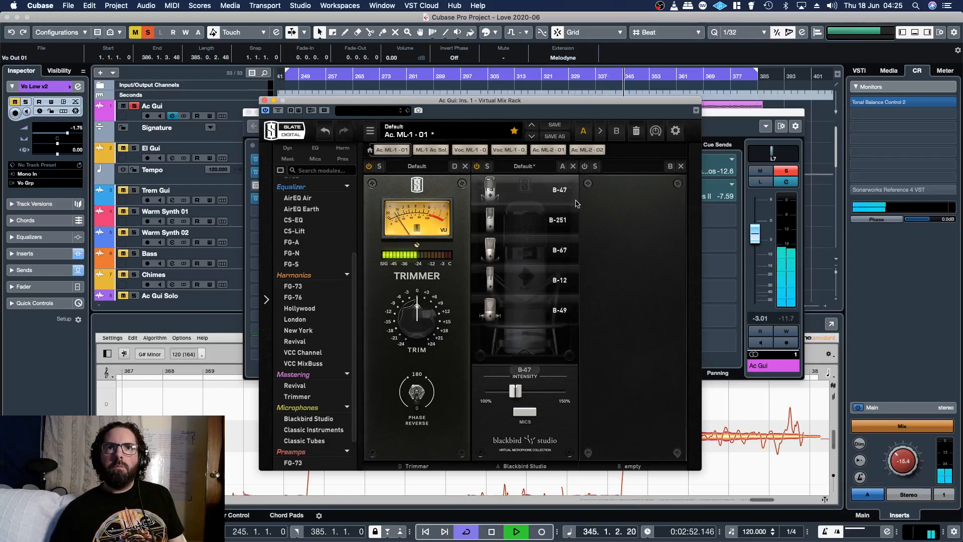
Step: Compare the B-251, B-67 and B-47 microphone models again on the soloed guitar
click(561, 221)
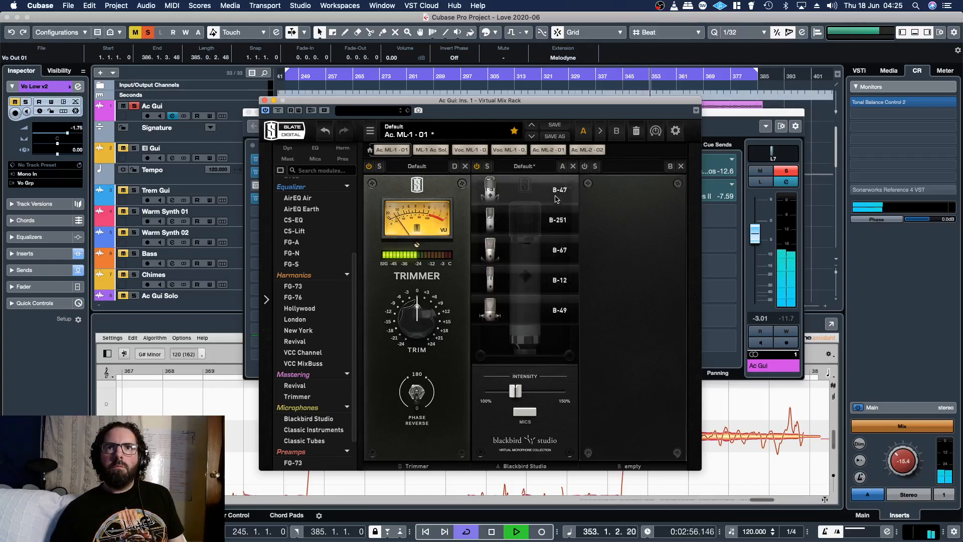
click(547, 250)
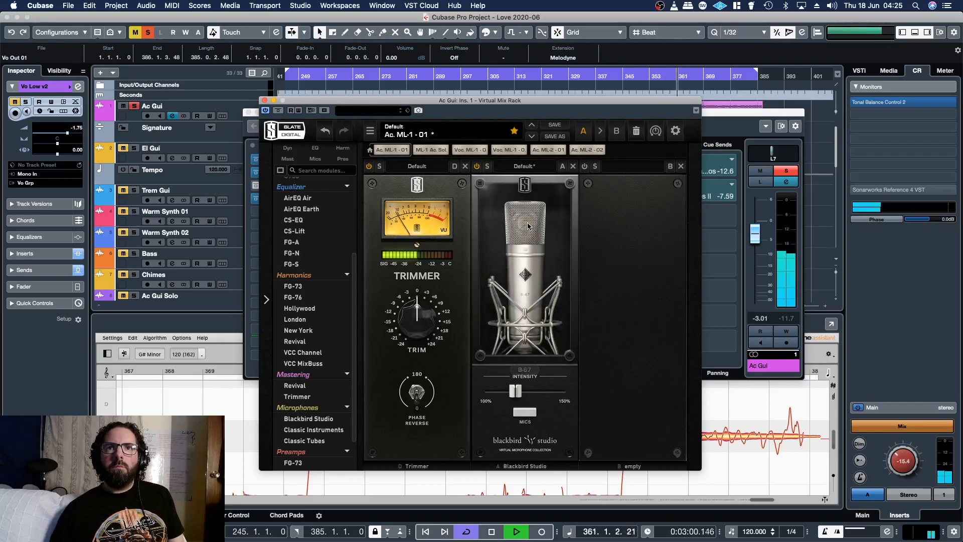
click(536, 306)
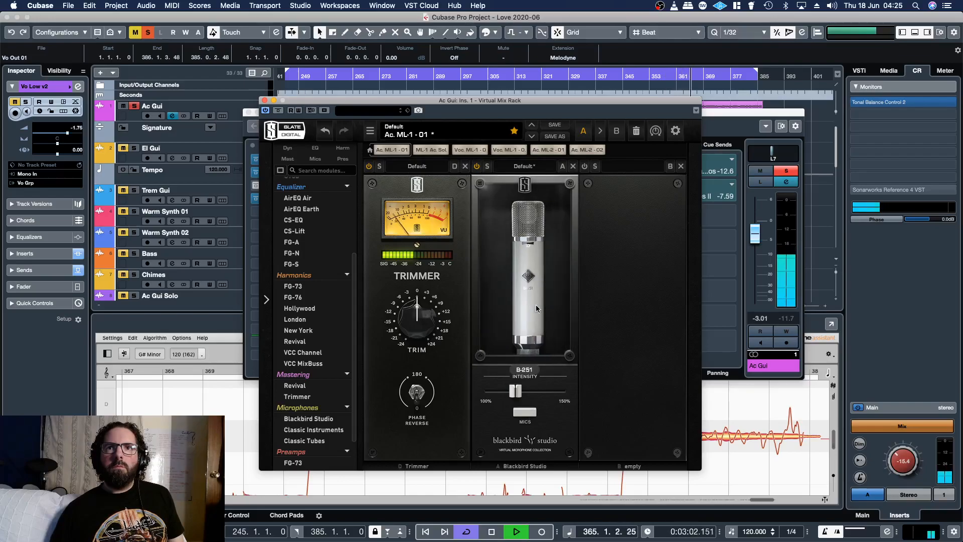
click(536, 308)
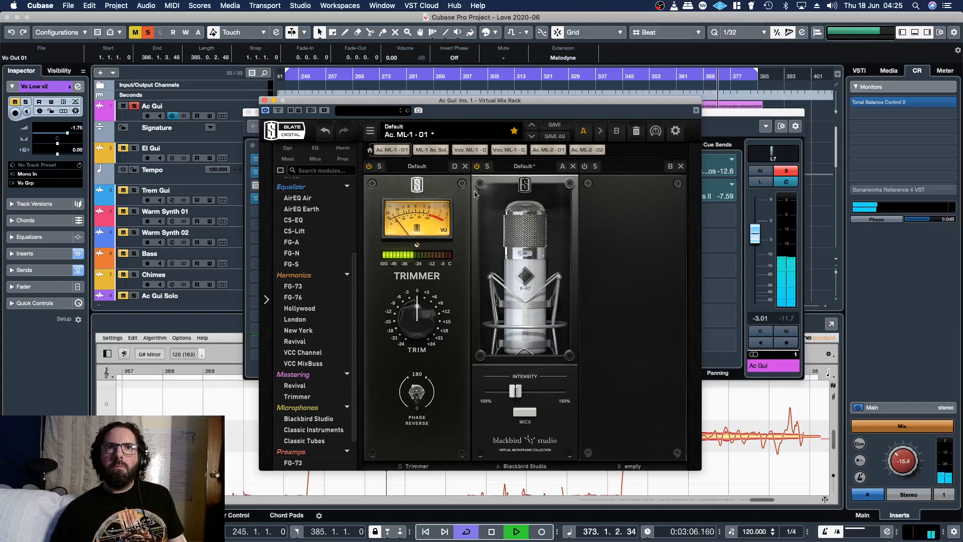
Step: Turn off solo on the Ac Gui track and switch the Blackbird Studio microphone model to B-251
click(787, 171)
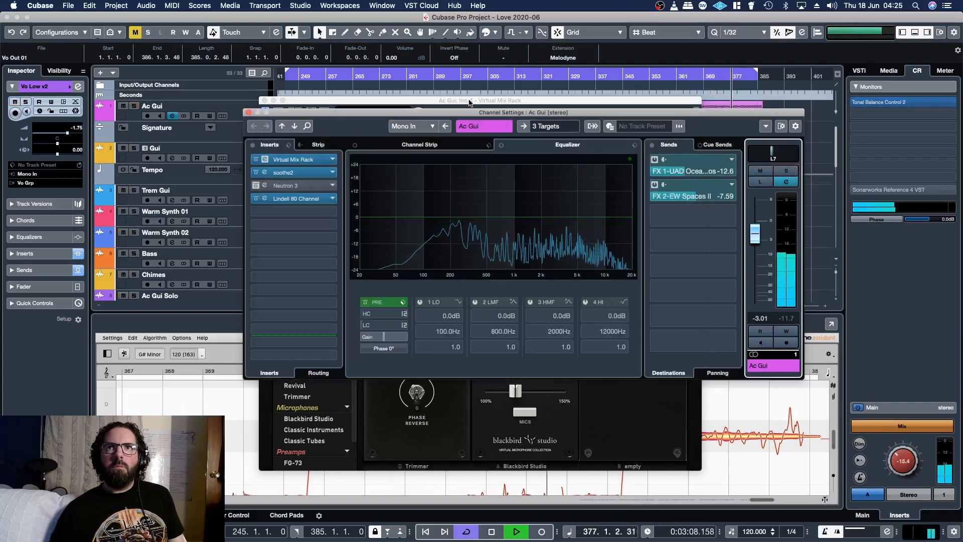
click(468, 100)
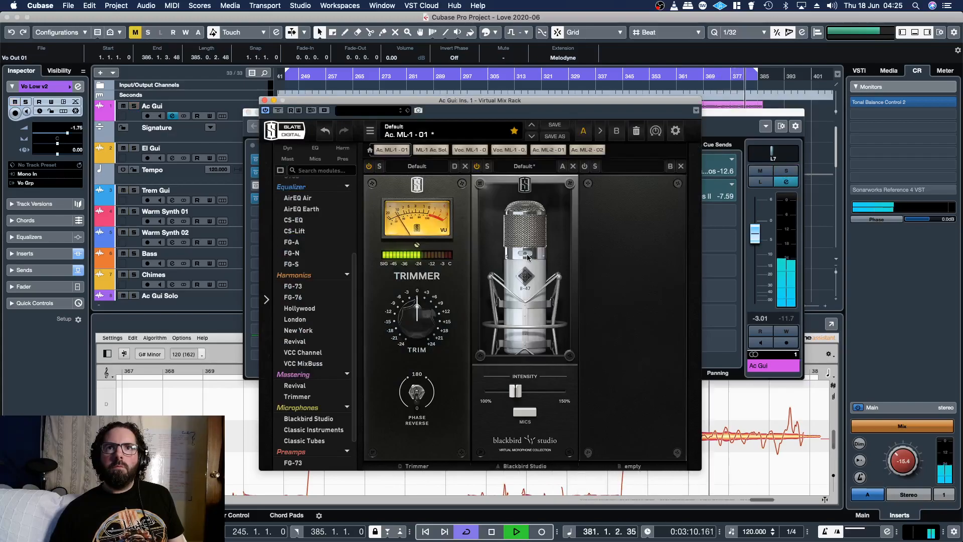
click(527, 257)
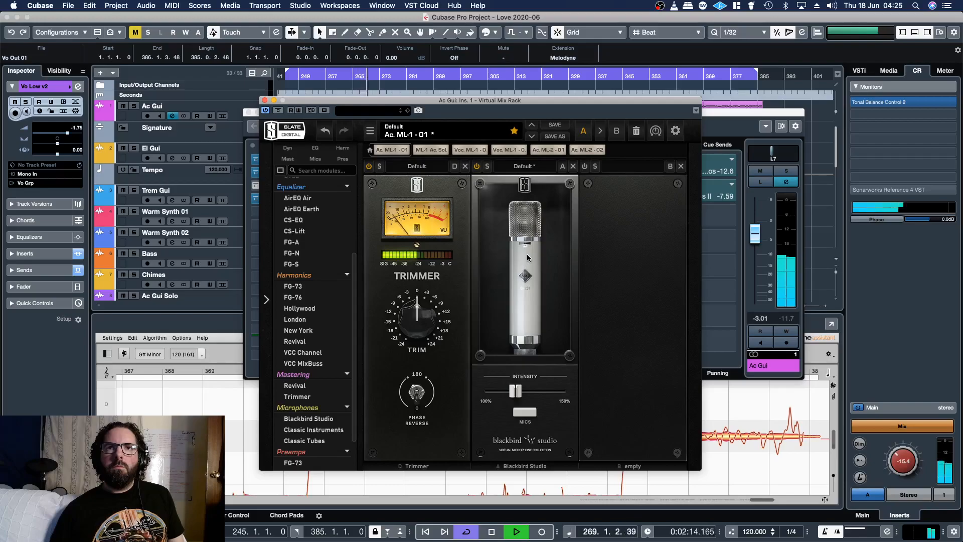
Step: Switch the Blackbird Studio microphone model on Ac Gui to B-47 and close the plug-in and channel settings
click(527, 258)
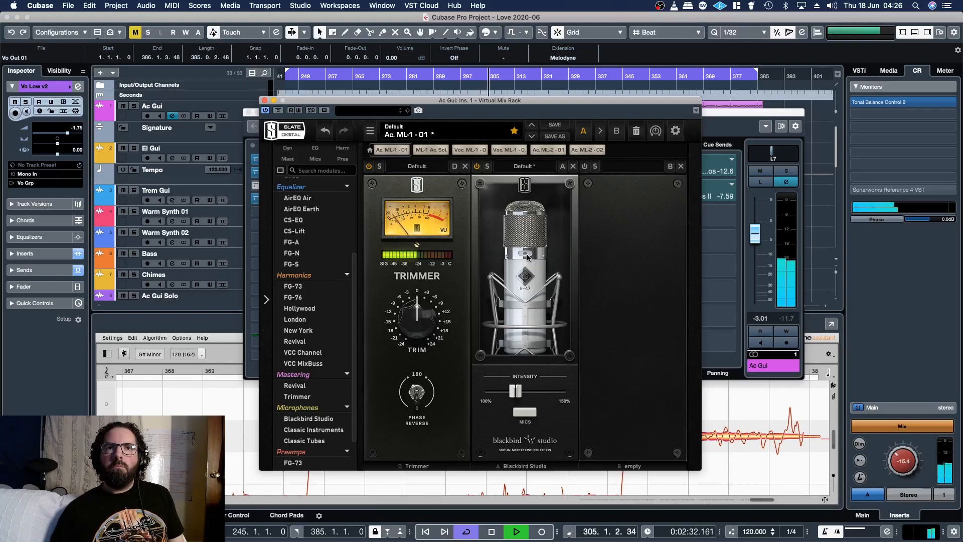
click(265, 101)
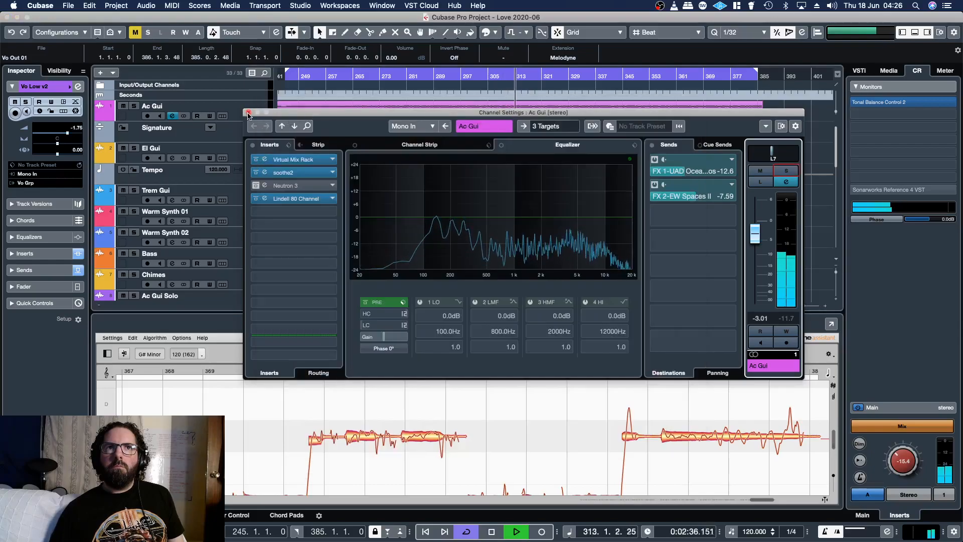
click(248, 112)
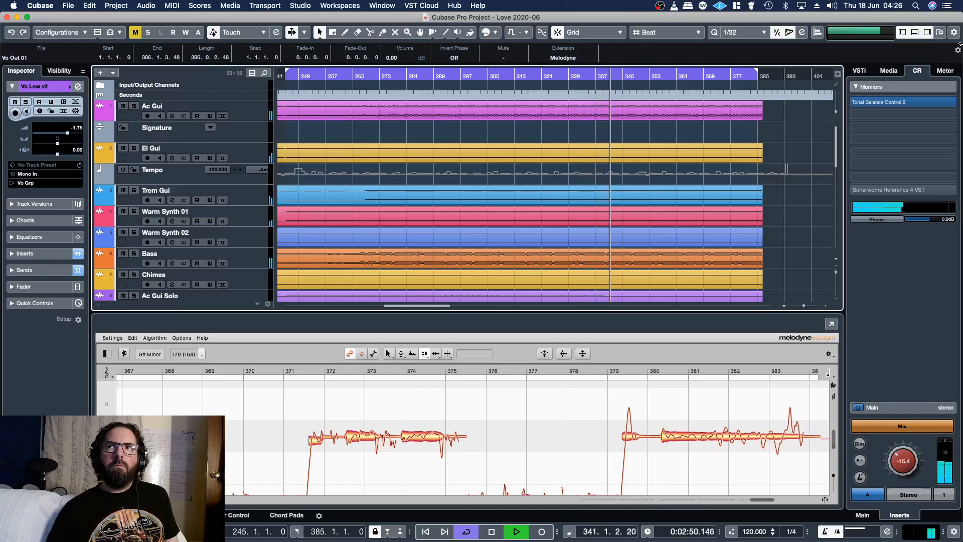
Step: Hide the Automation Mode controls from the project toolbar
right_click(948, 29)
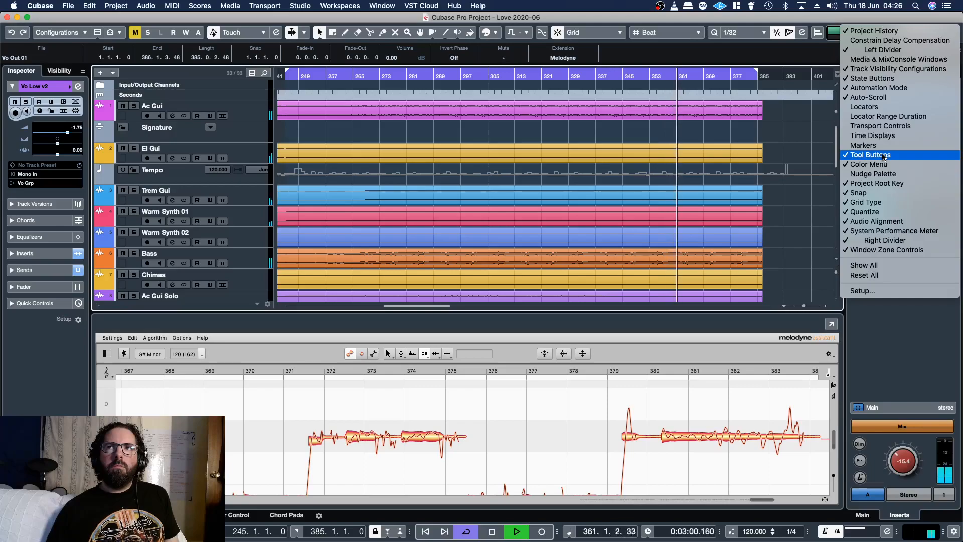
click(874, 92)
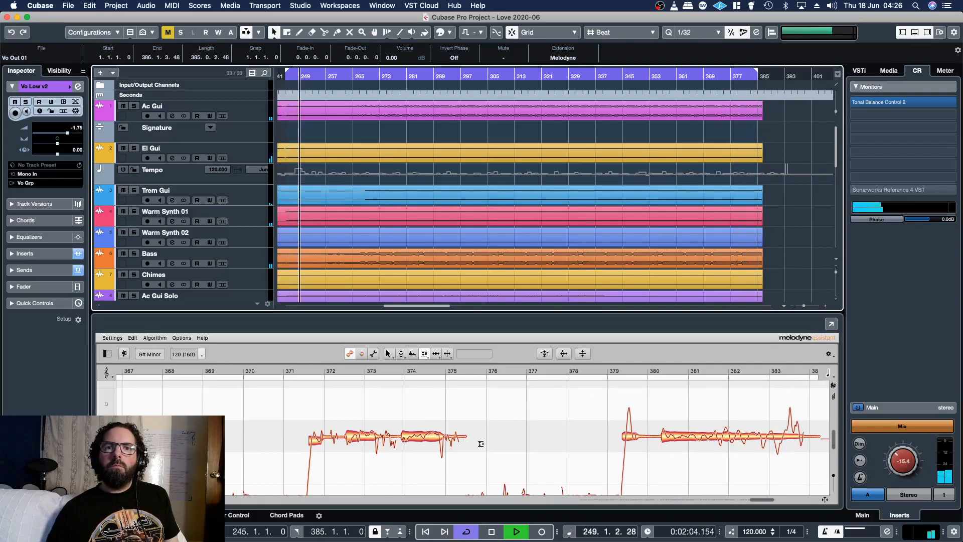
Step: Play from the start of the song with the mixer shown and pan the Warm Synth 01 channel to R8
click(425, 531)
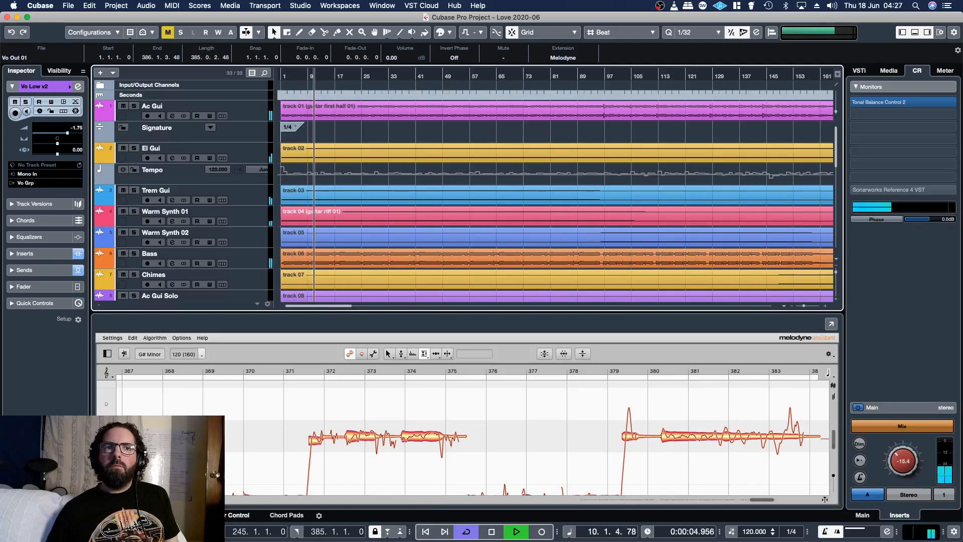
click(130, 516)
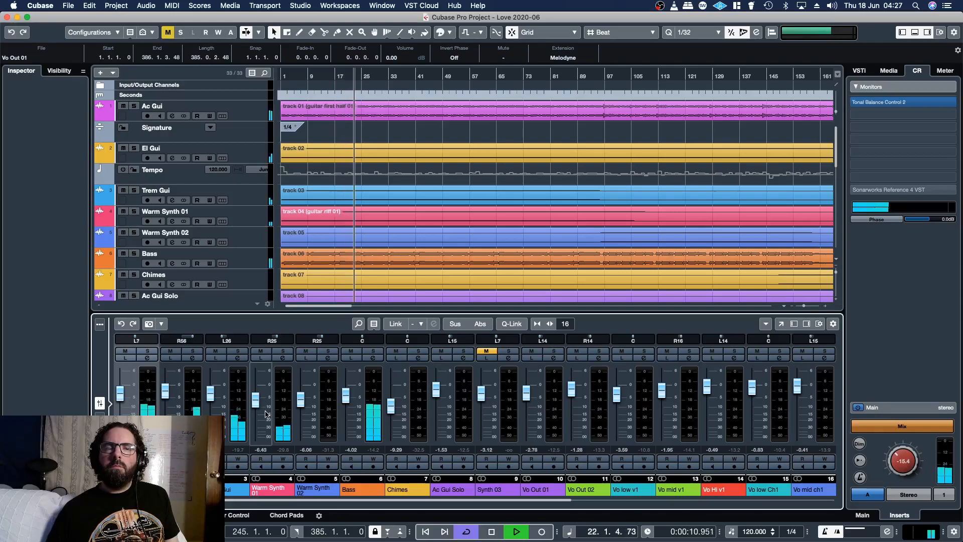
scroll(284, 344, down, 14)
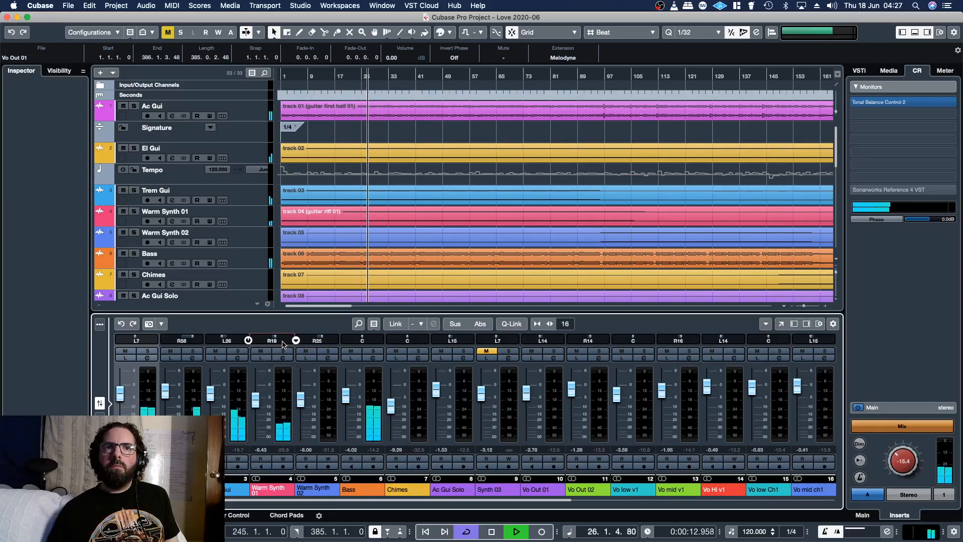
scroll(284, 345, up, 6)
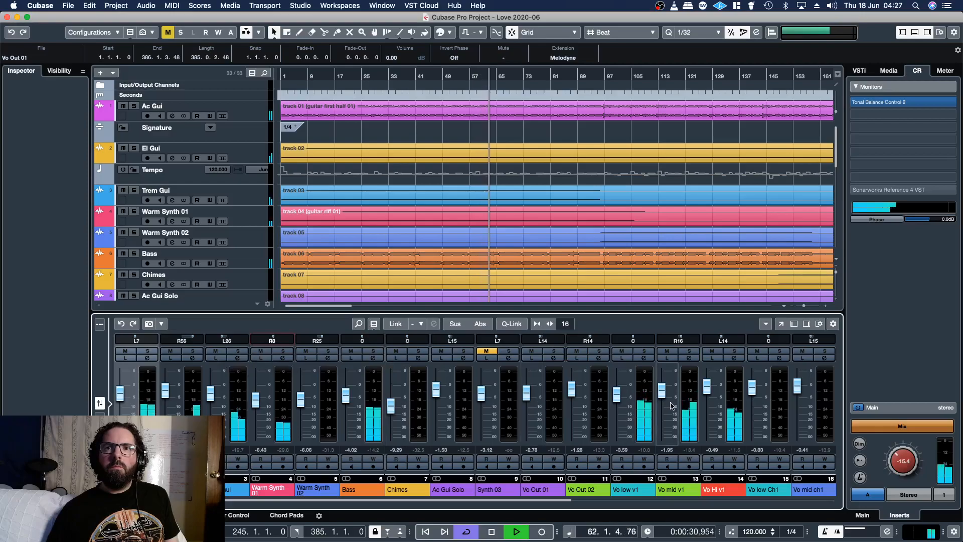
Step: Set the faders of Vo low v1 to -3.12 dB, Vo mid v1 to -2.36 dB and Vo Hi v1 to -0.41 dB
drag(663, 394, 622, 404)
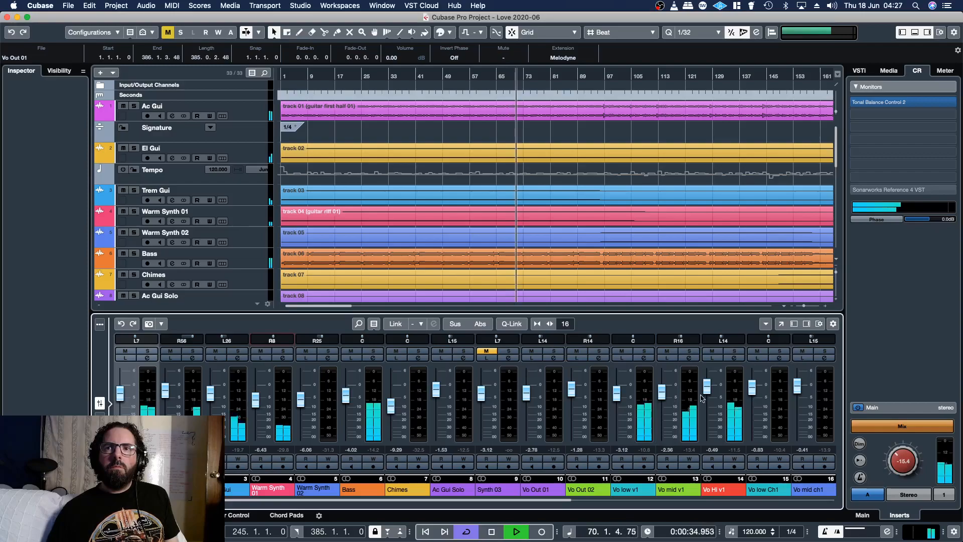
scroll(711, 396, up, 1)
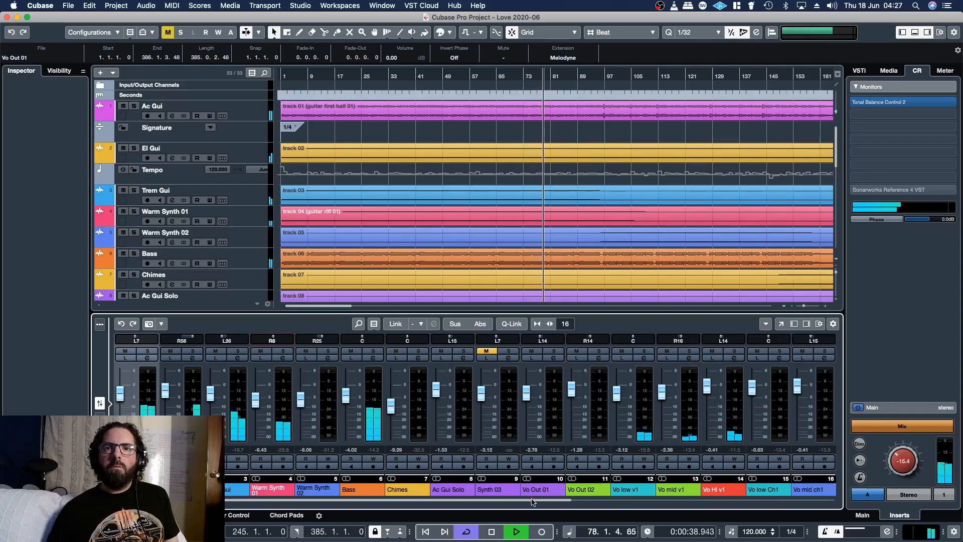
Step: Raise the second vocal layer: Vo Low v2 to -1.37 dB, Vo mid v2 - 02 to -2.25 dB and Vo mid v2 to 0.16 dB
scroll(533, 502, right, 7)
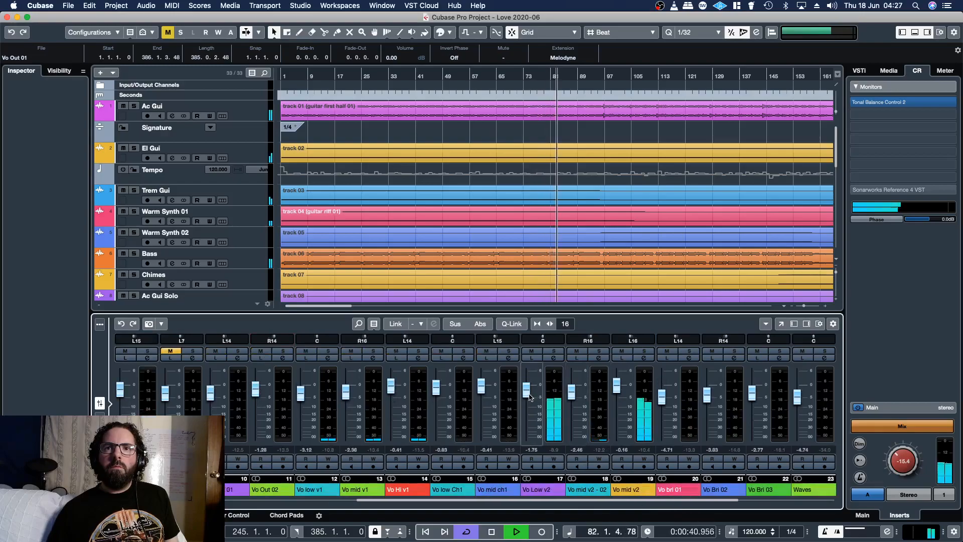
scroll(530, 394, up, 3)
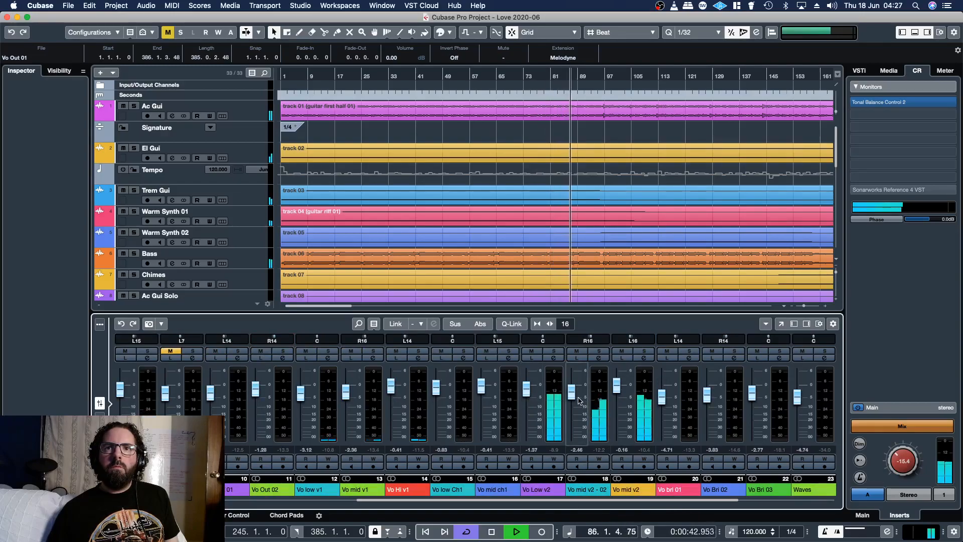
scroll(617, 395, up, 3)
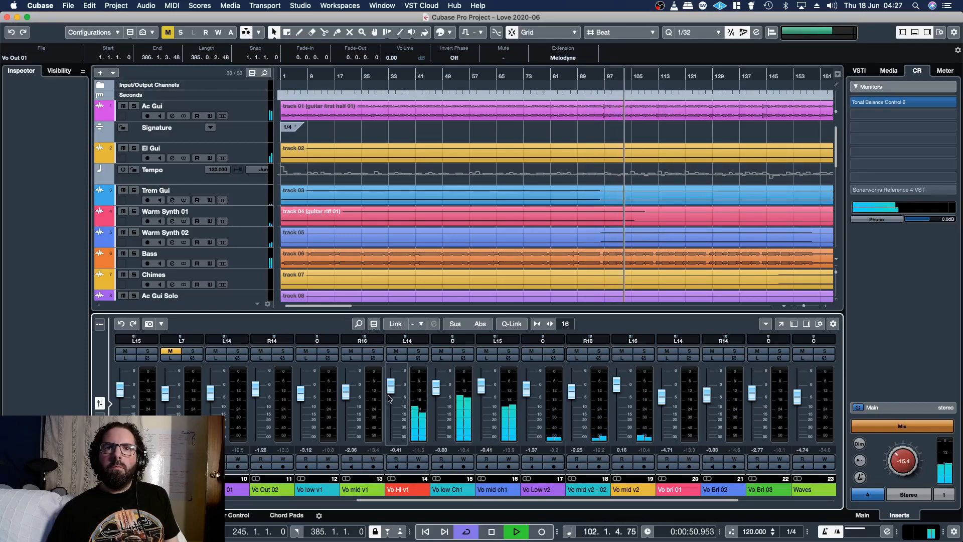
Step: Raise the Vo Hi v1 fader to -0.16 dB during playback
scroll(390, 399, up, 1)
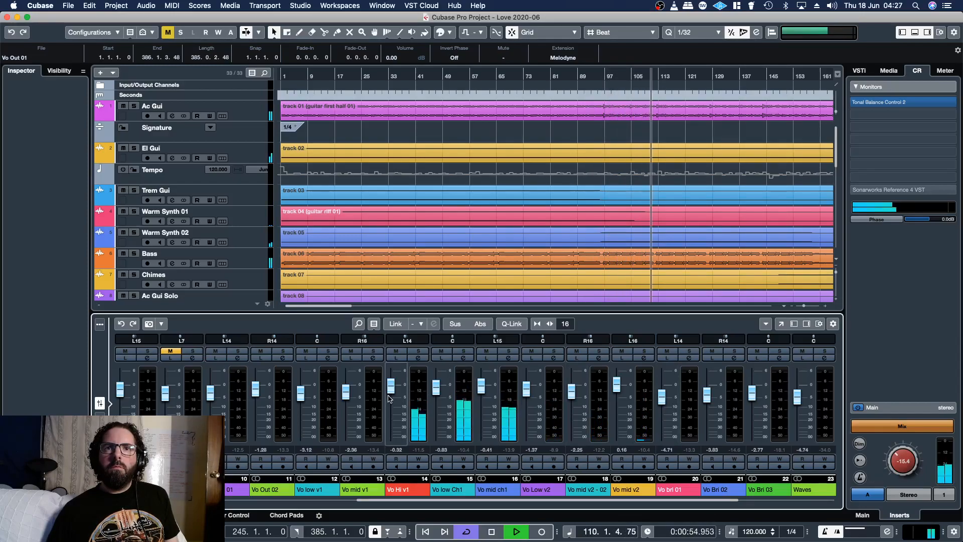
scroll(390, 399, up, 1)
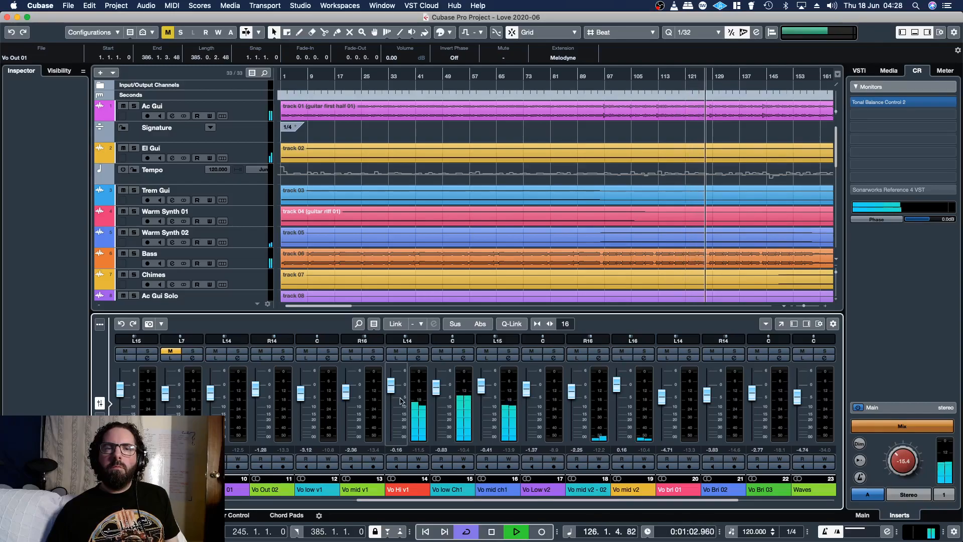
scroll(390, 399, up, 1)
Step: Open the UAD Sound Machine Wood Works insert on Ac Gui Solo and turn its Sound Machine dial from Studio towards Dreadnought
drag(313, 307, 355, 307)
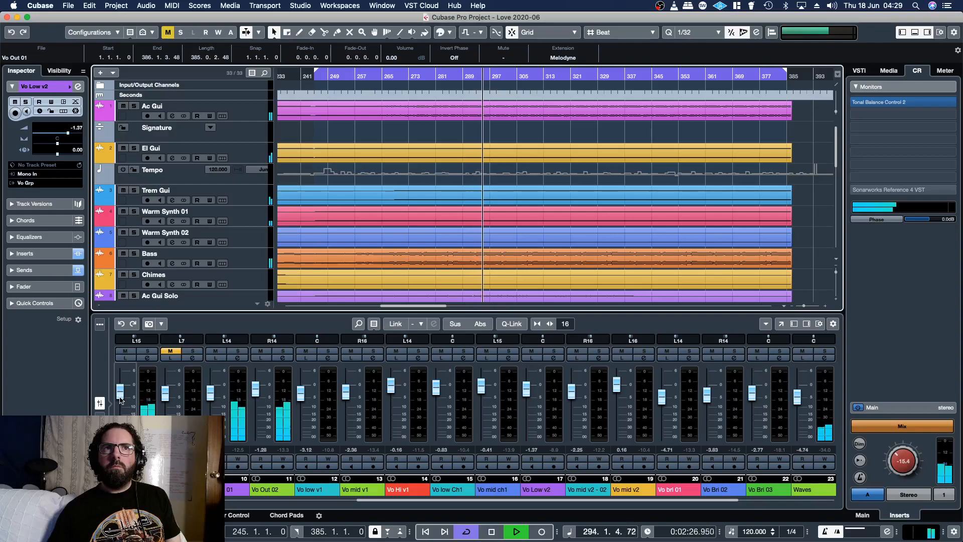
click(144, 359)
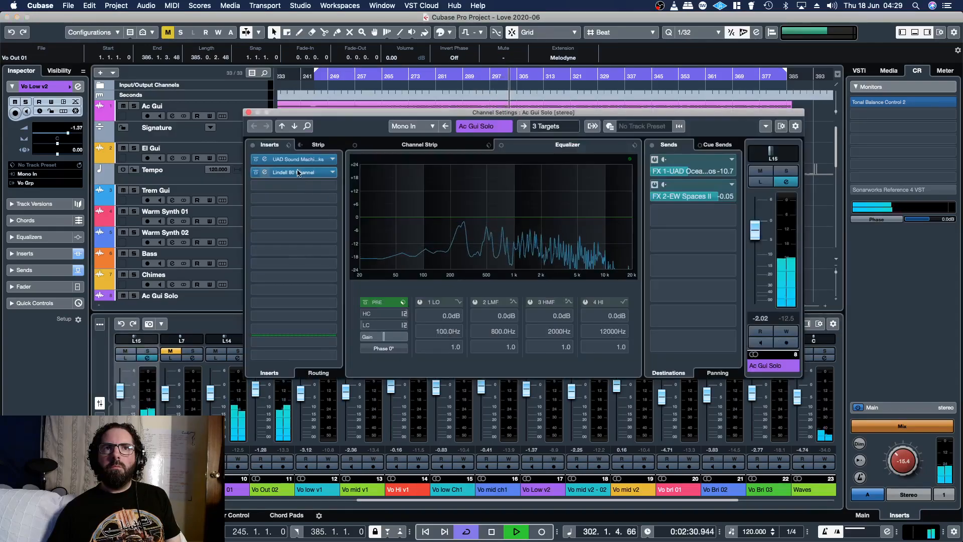
click(265, 160)
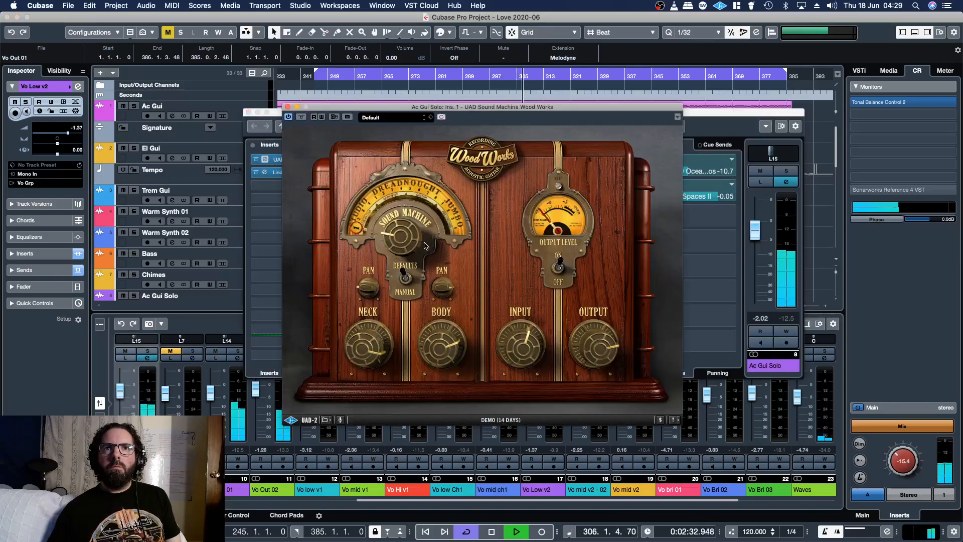
drag(396, 243, 398, 211)
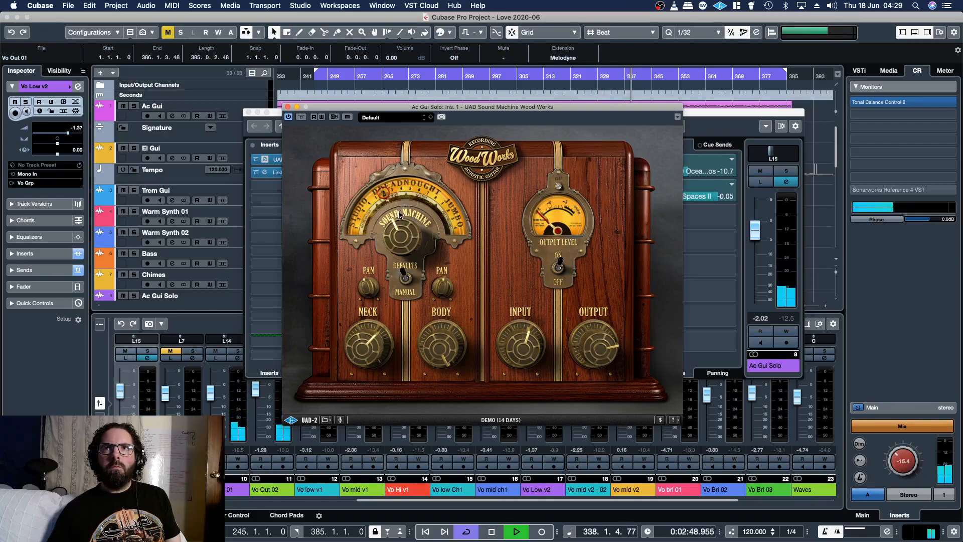
Step: Replay from bar 305, raise the Wood Works input slightly and turn the Sound Machine dial slightly back towards Studio
click(516, 79)
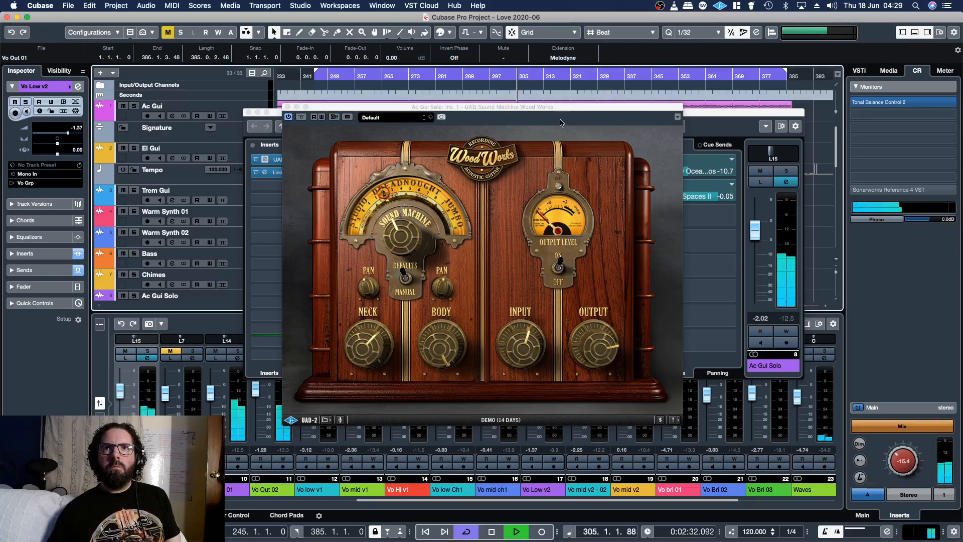
click(520, 354)
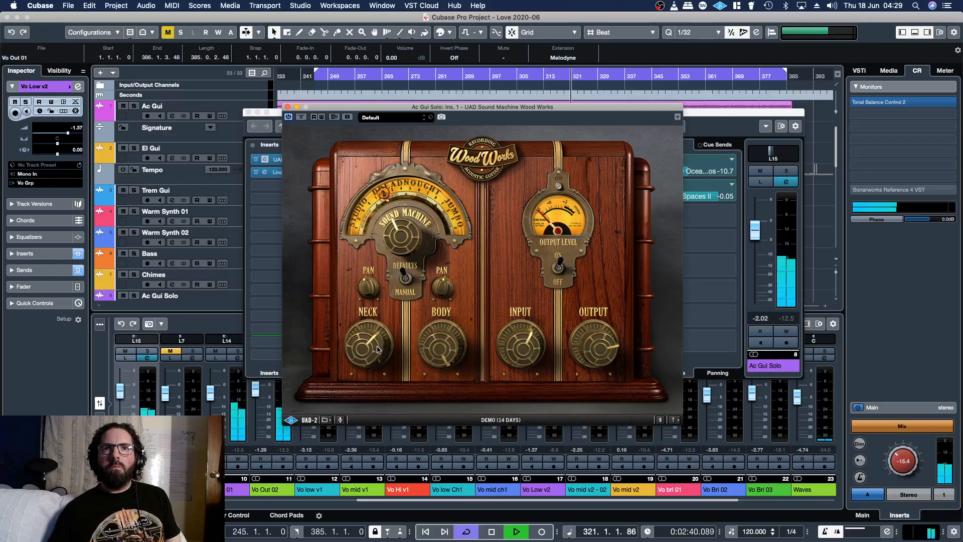
mouse_move(378, 350)
mouse_down()
mouse_move(372, 326)
mouse_move(361, 365)
mouse_move(357, 319)
mouse_up()
drag(396, 219, 398, 236)
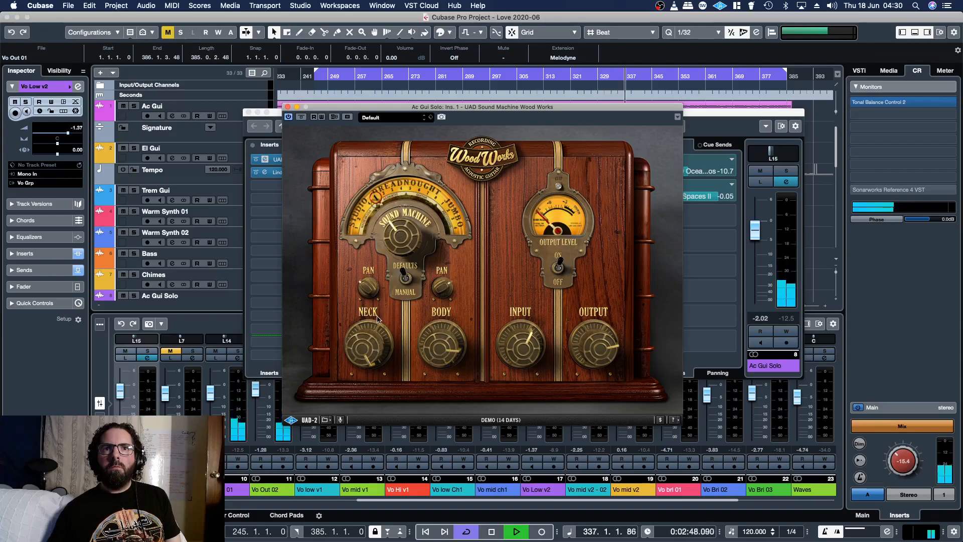
Step: Replay the solo guitar from about bar 283 and rebalance Wood Works by adjusting Neck, raising Input and slightly lowering Output
click(445, 85)
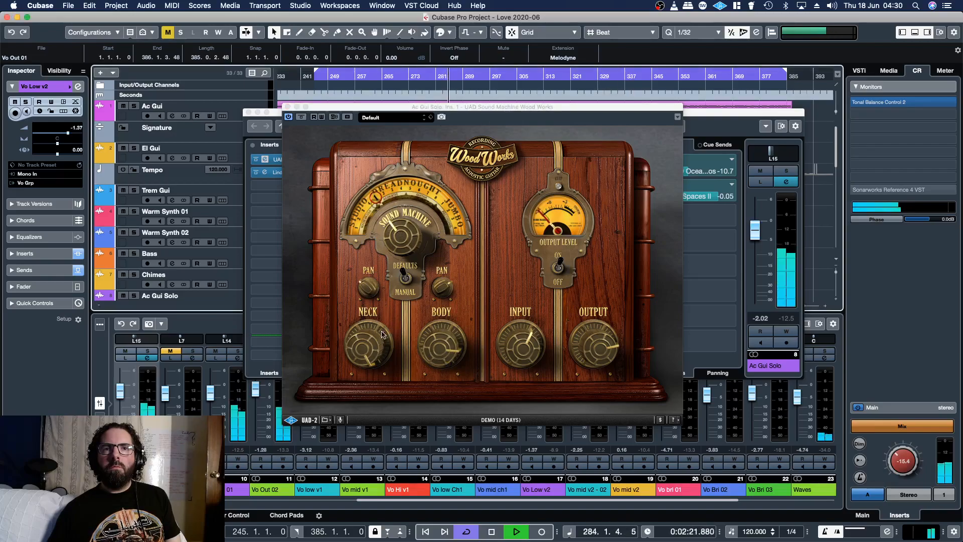
drag(382, 335, 371, 354)
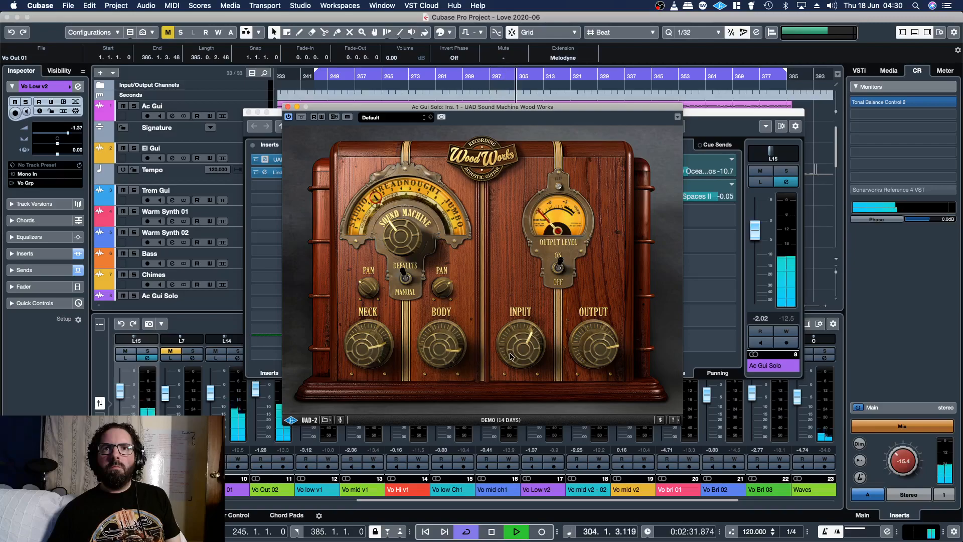
drag(510, 356, 513, 354)
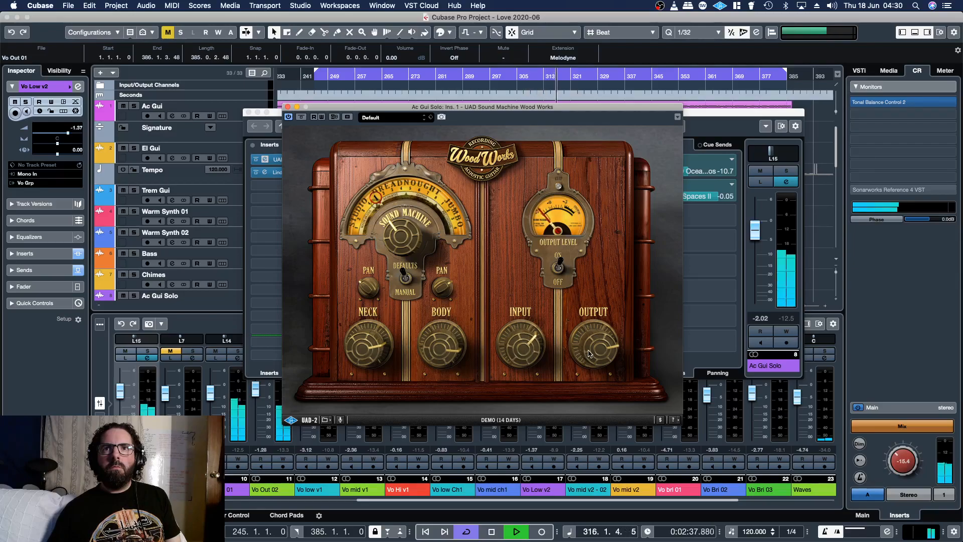
drag(589, 353, 588, 361)
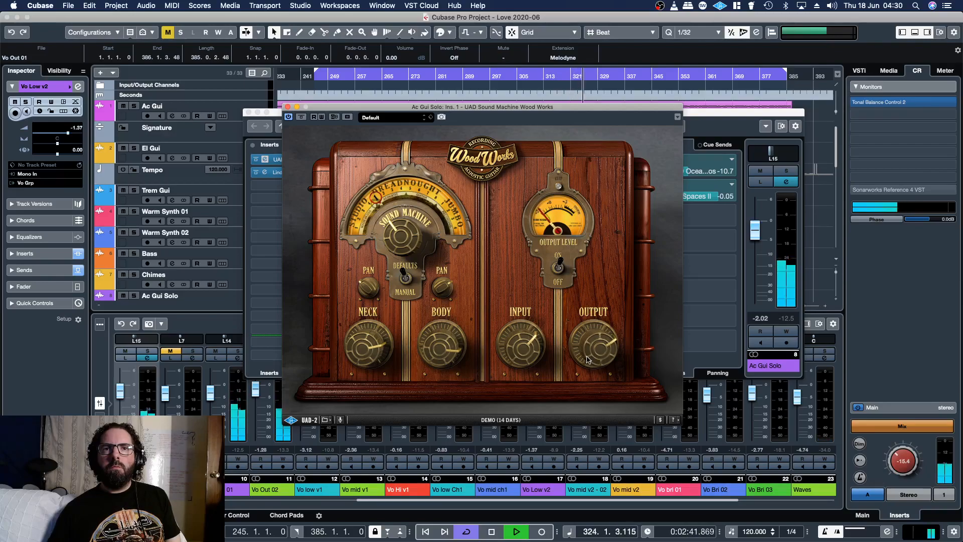
Step: Pan the Ac Gui Solo channel to L20 and close the Wood Works plug-in
scroll(779, 159, down, 6)
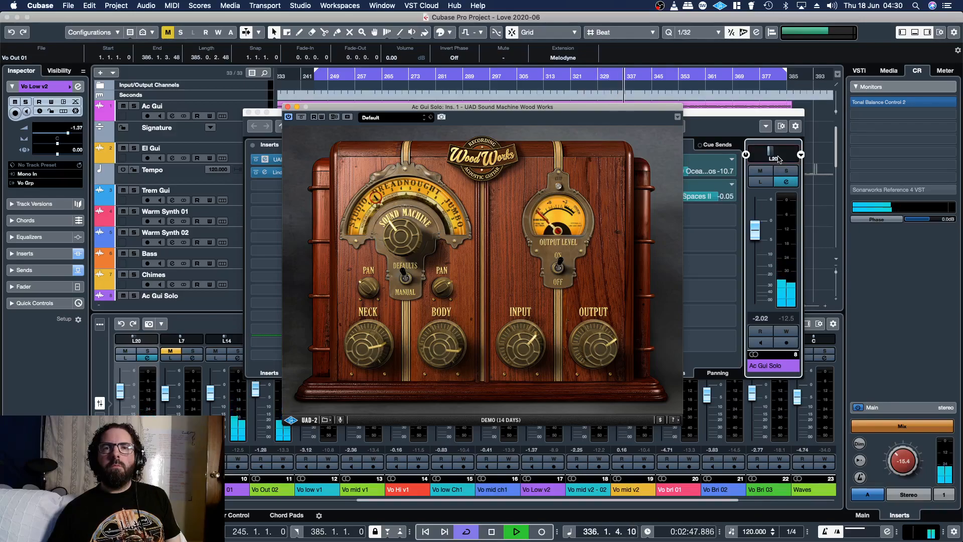
click(288, 108)
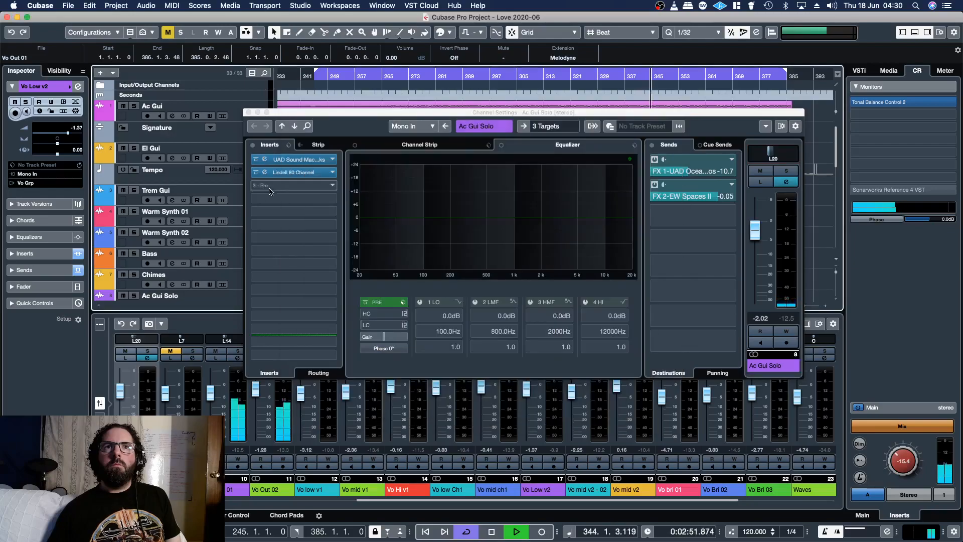
Step: Replay from bar 245, open the Lindell 80 Channel insert on Ac Gui Solo and lower its compressor ratio to 2:1
click(314, 77)
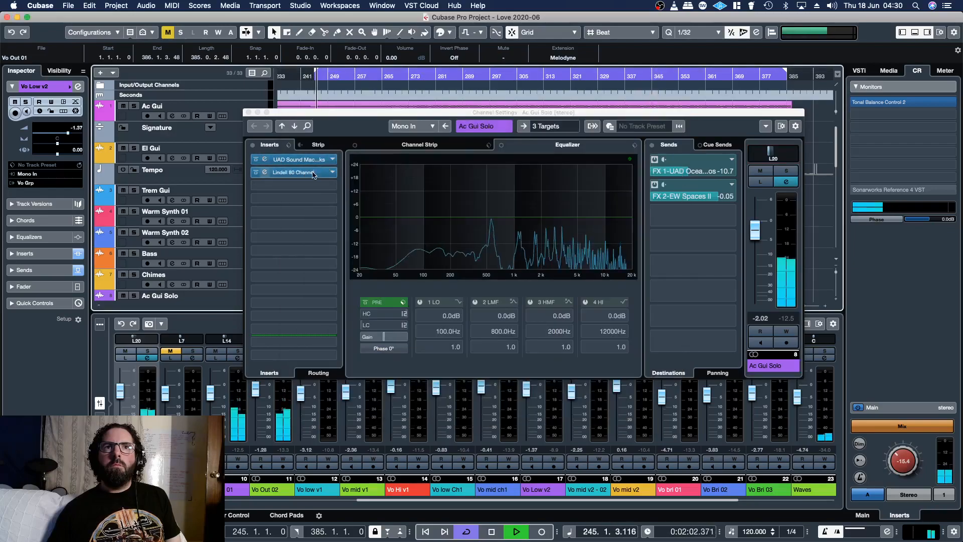
click(440, 232)
key(alt+Return)
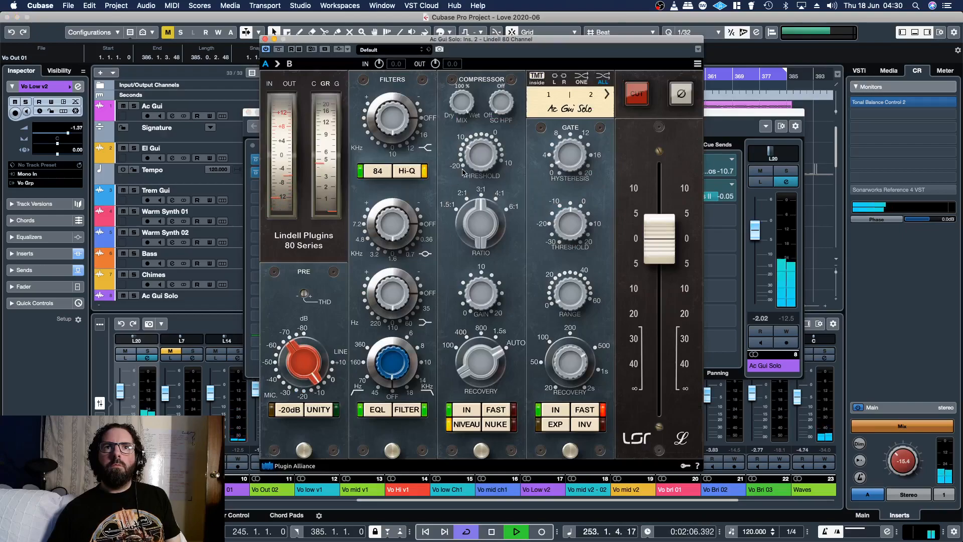
drag(474, 225, 476, 238)
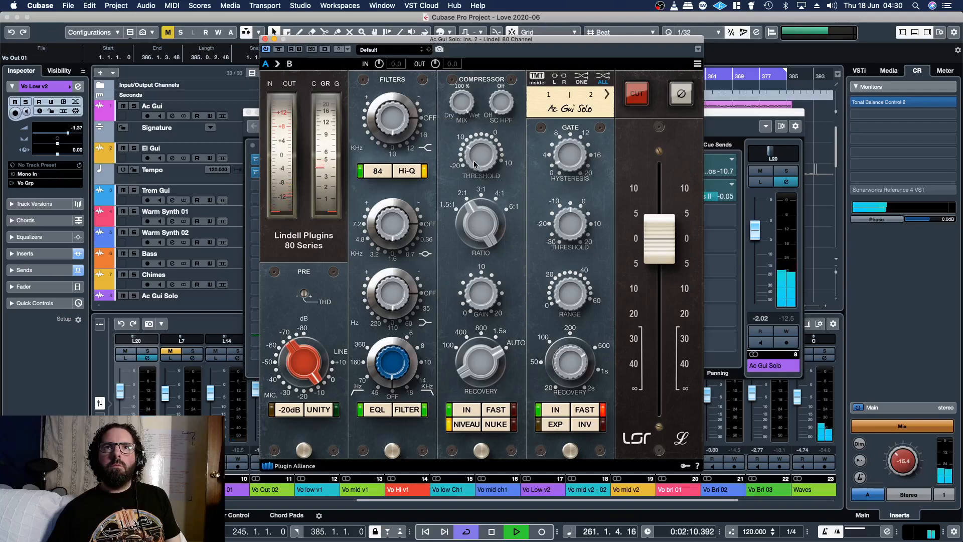
mouse_move(475, 163)
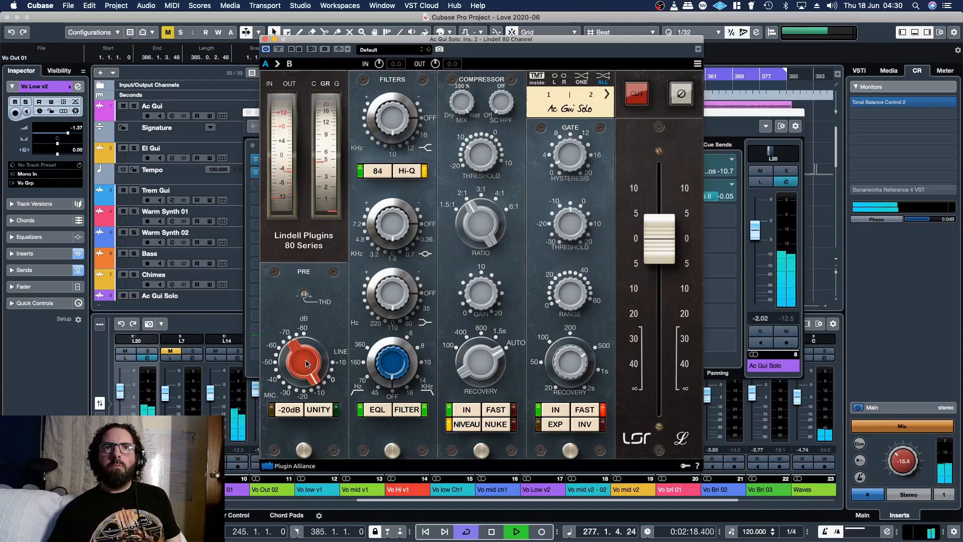
Step: Fine-tune the preamp gain and the high-shelf filter of the Lindell 80 Channel on Ac Gui Solo
drag(306, 364, 306, 365)
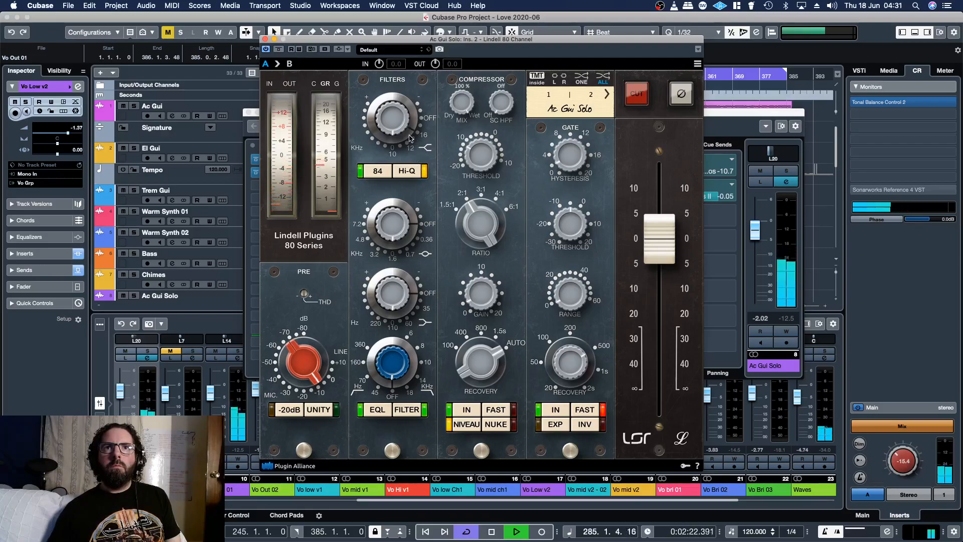
drag(396, 134, 395, 132)
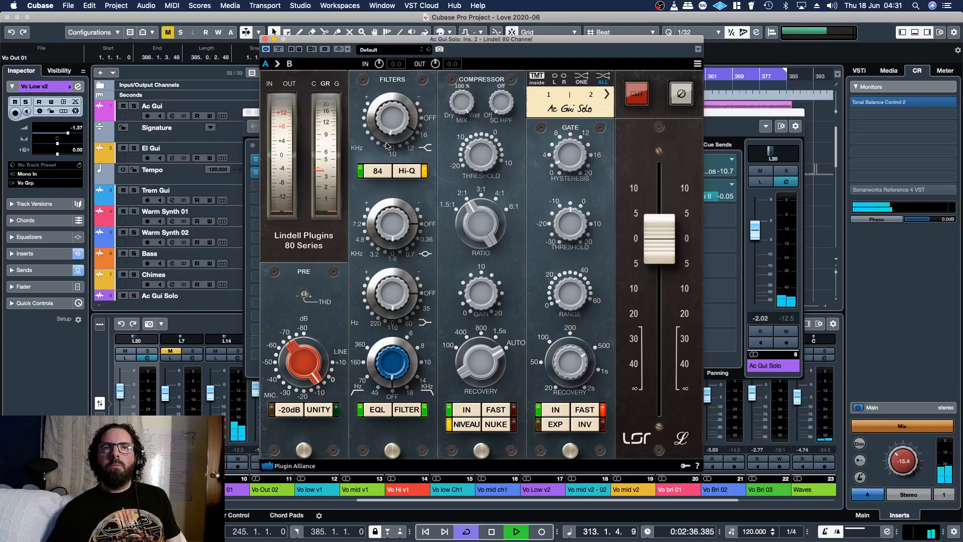
Step: Close the Lindell 80 Channel plug-in and the Ac Gui Solo channel settings, and stop playback
click(265, 39)
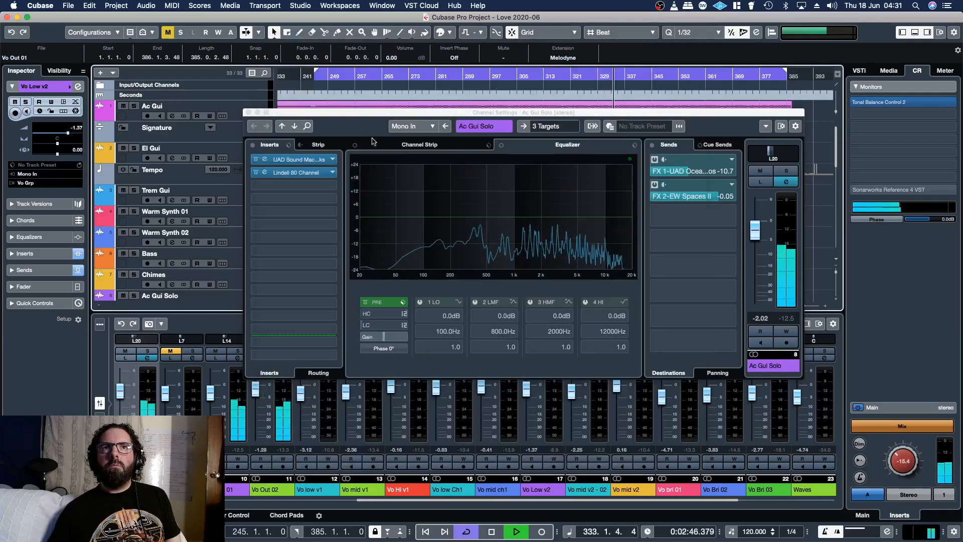
click(249, 112)
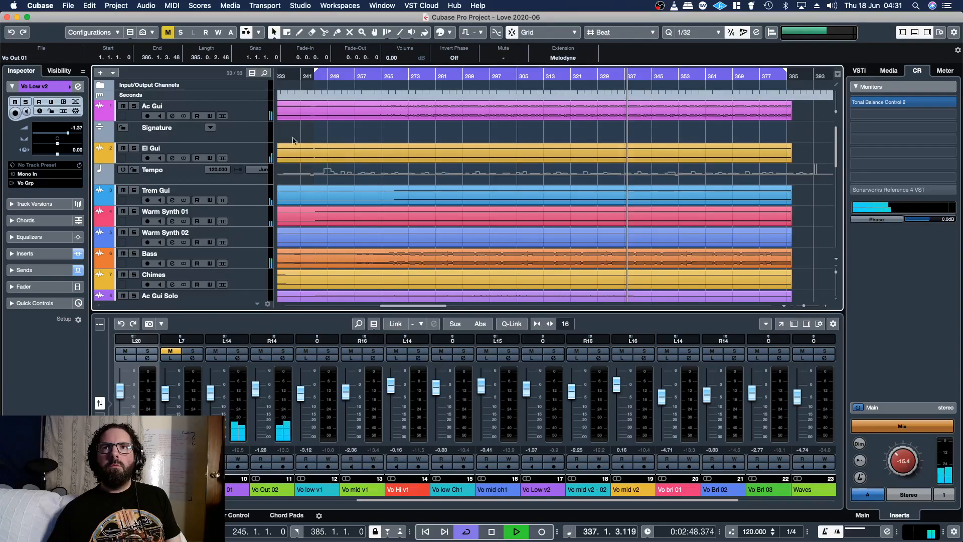
click(701, 146)
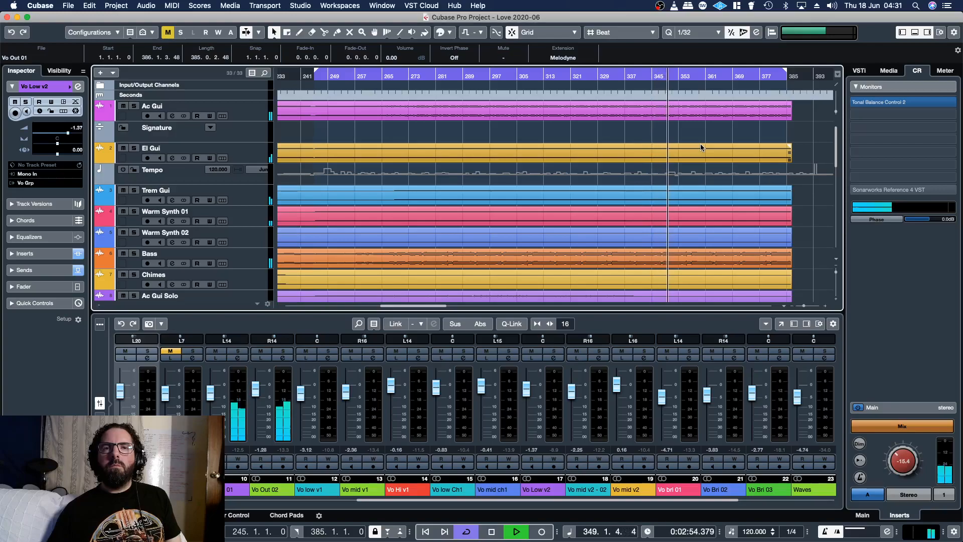
key(space)
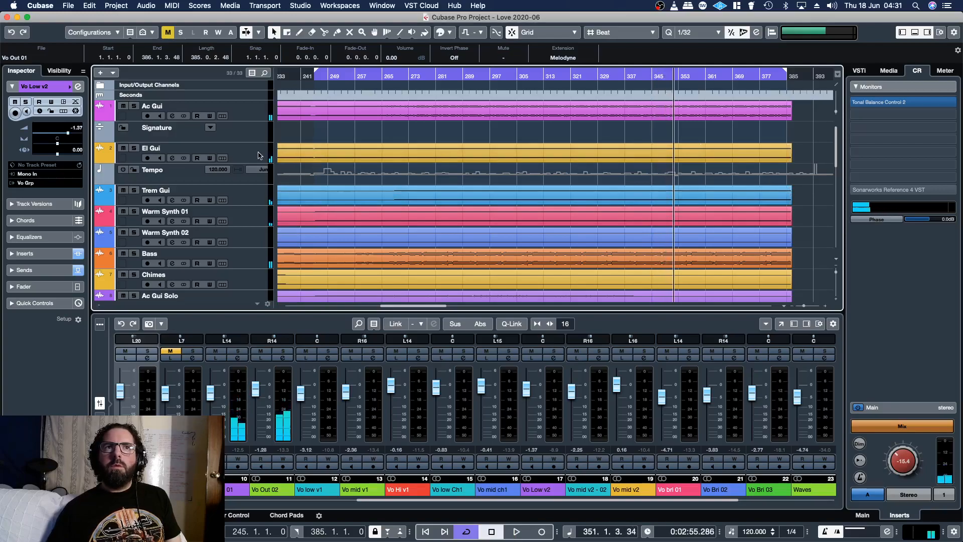
Step: Split the Ac Gui Solo event at bar 218 and return to the selection tool
scroll(326, 236, down, 5)
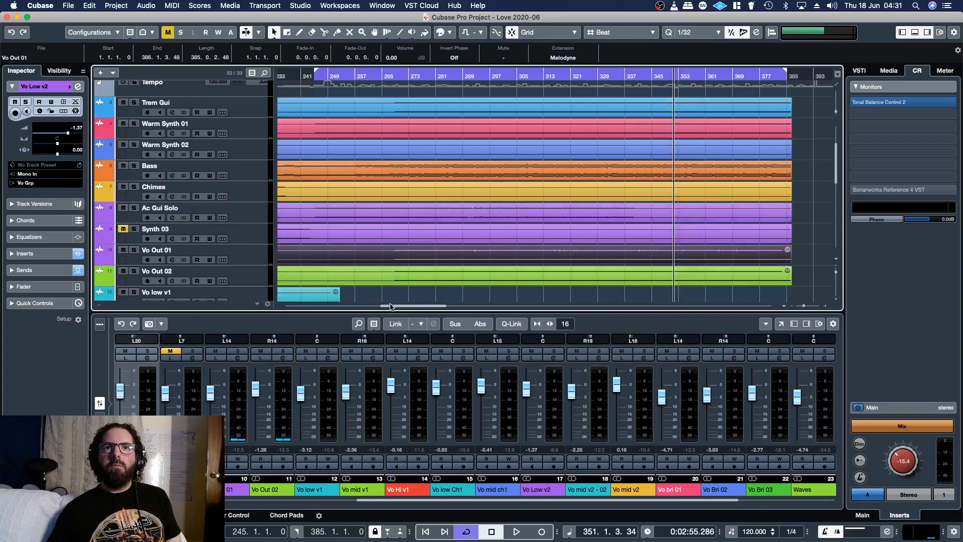
drag(391, 305, 378, 306)
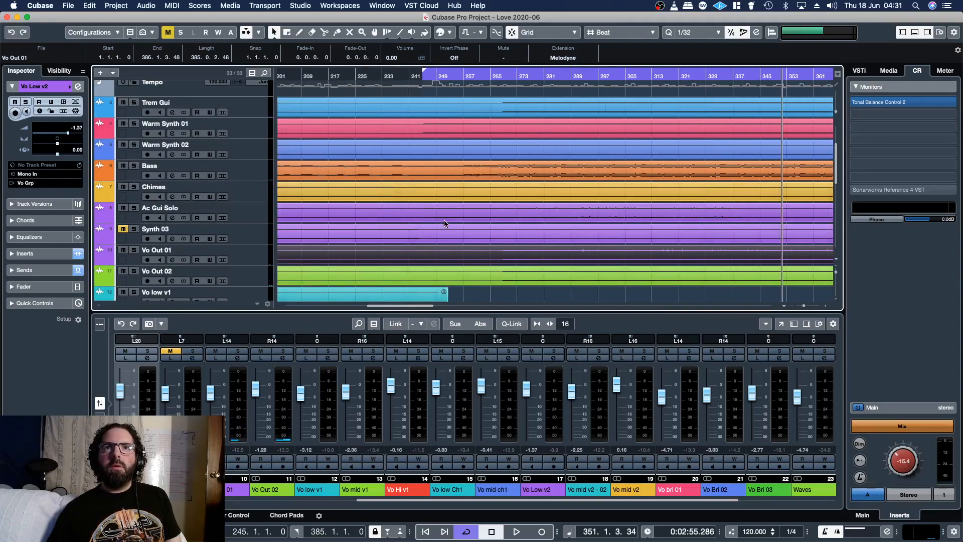
right_click(331, 213)
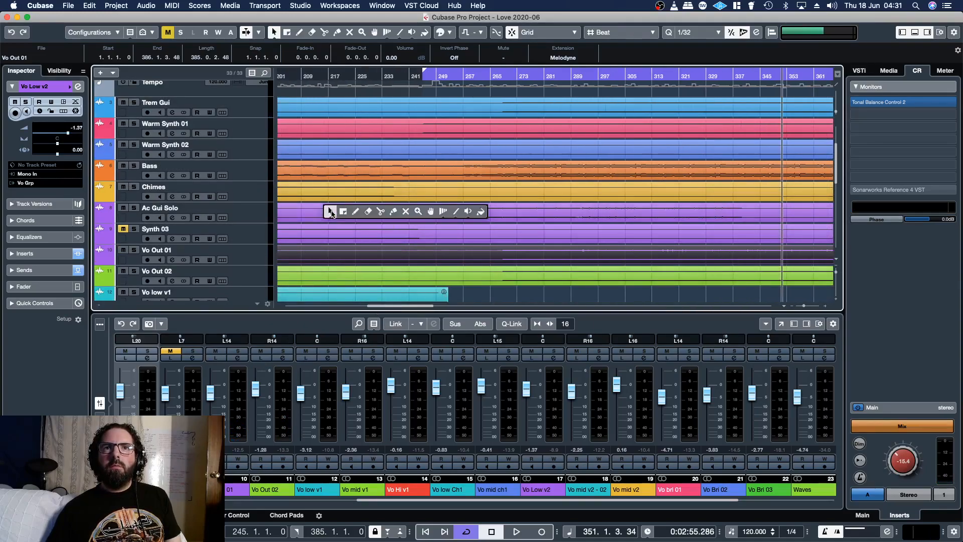
click(381, 211)
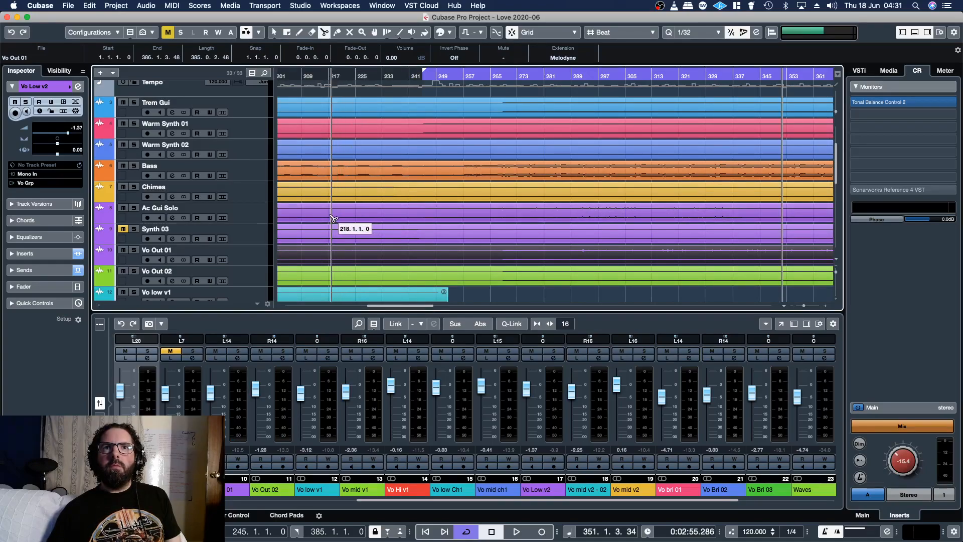
click(331, 217)
right_click(427, 226)
click(394, 216)
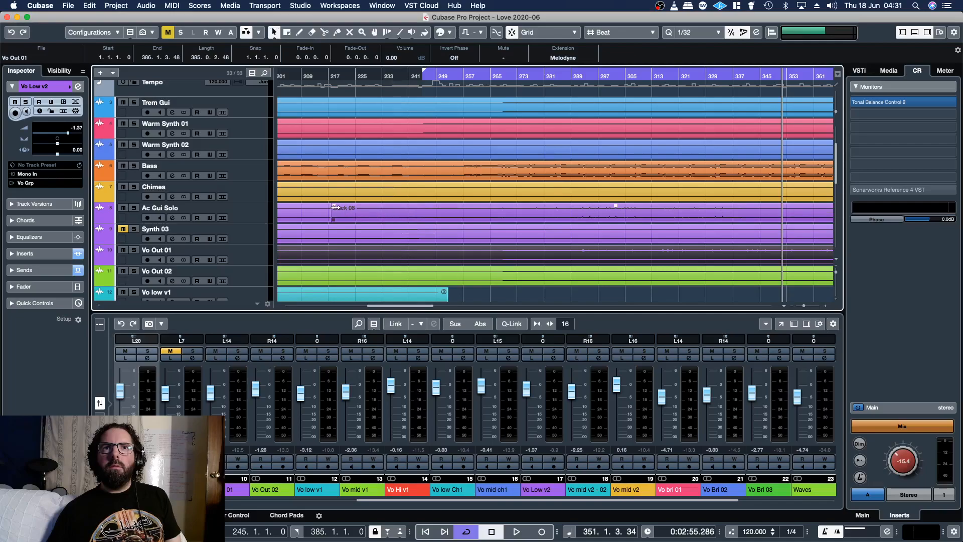
Step: Give the Ac Gui Solo event after the split a fade-in of about 48 bars while playing from about bar 241
drag(335, 207, 500, 216)
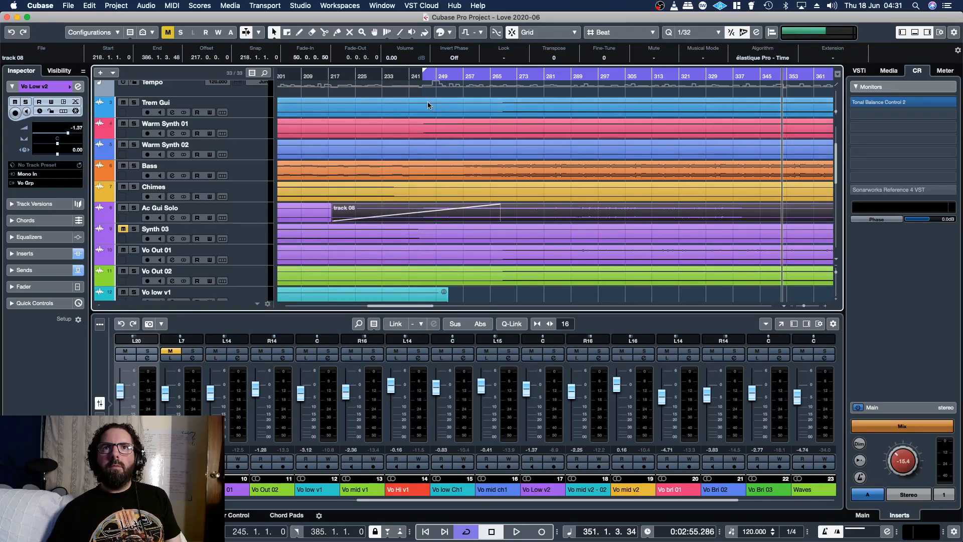
click(411, 75)
key(space)
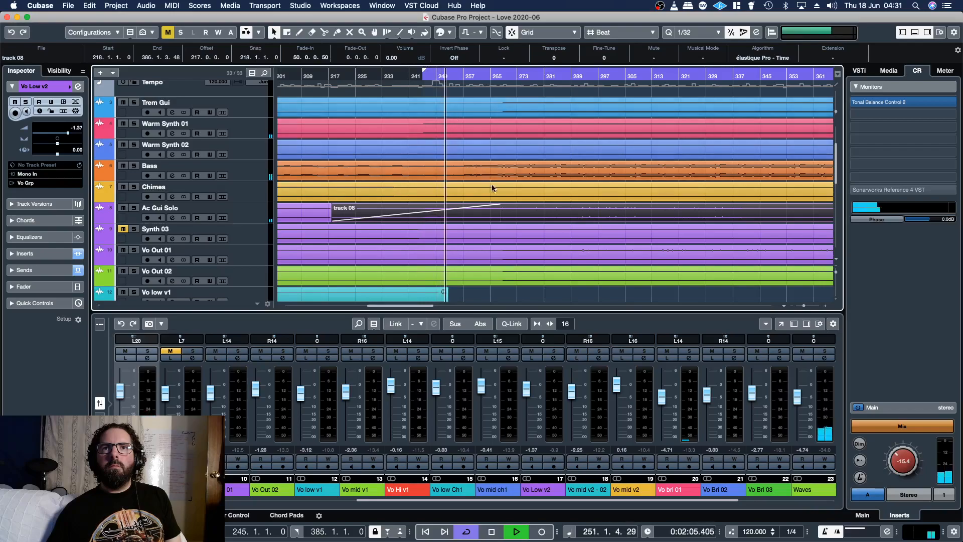
drag(501, 204, 514, 206)
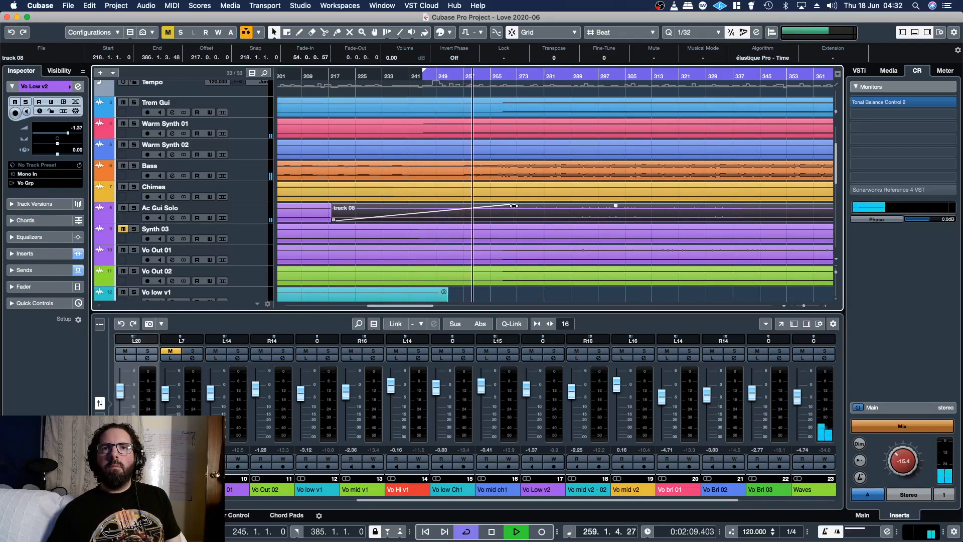
drag(513, 206, 498, 207)
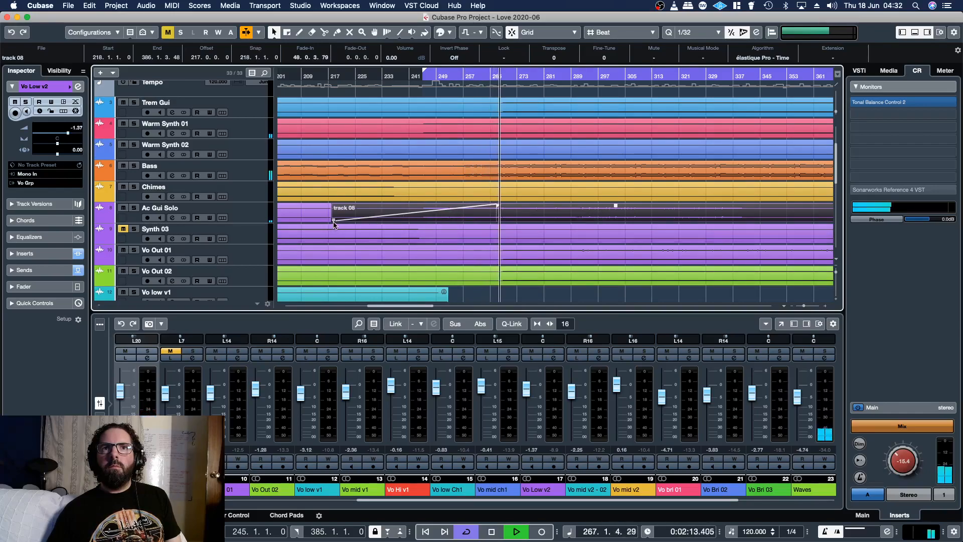
Step: Trim the start of the faded Ac Gui Solo event to bar 234, shorten its fade-in to about 35 bars and replay from there
drag(335, 224, 387, 224)
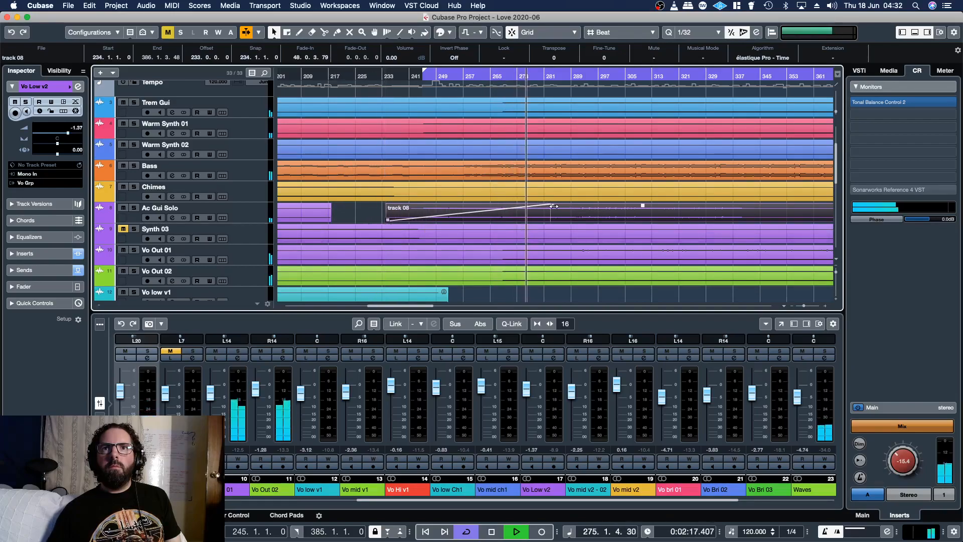
drag(553, 206, 503, 206)
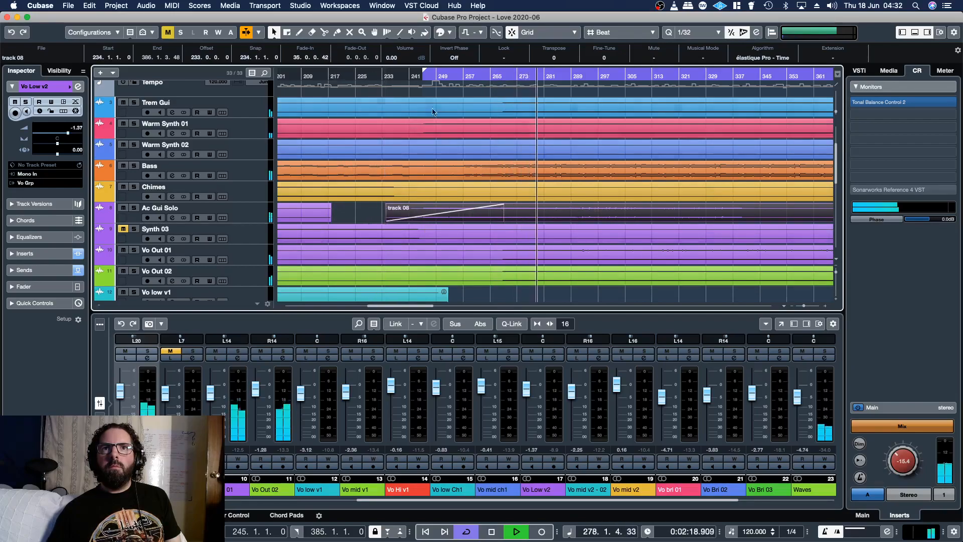
click(387, 77)
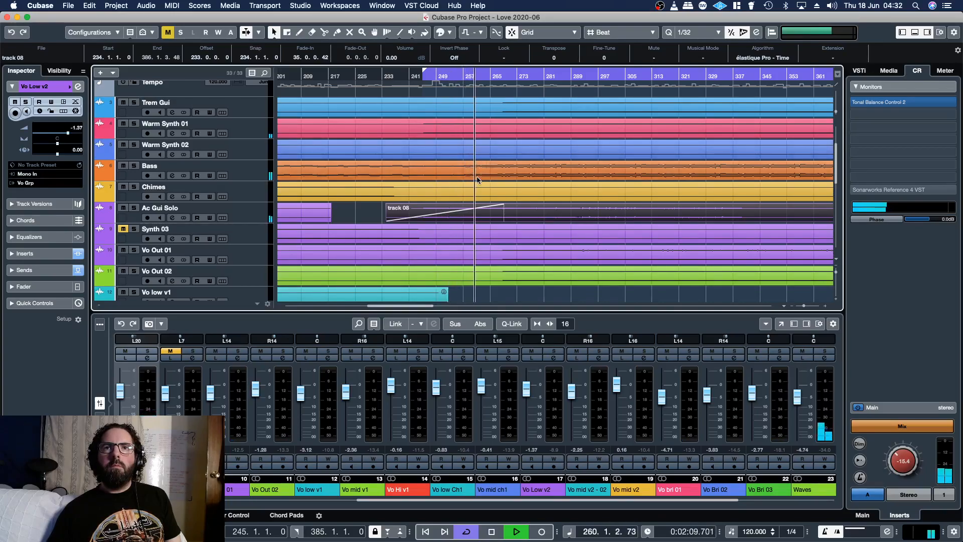
Step: Stop playback and change the Ac Gui Solo fade-in to a convex curve in its Fade In settings
double_click(449, 215)
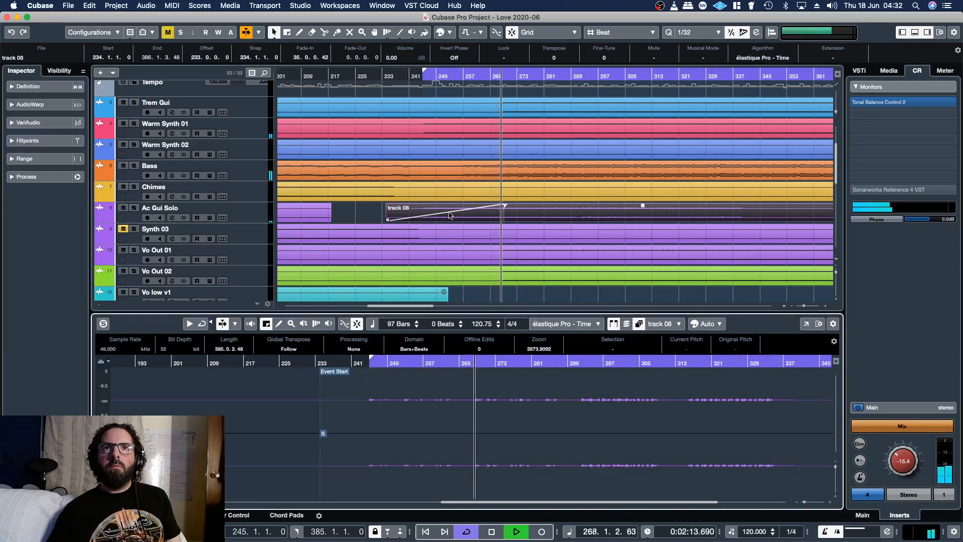
key(space)
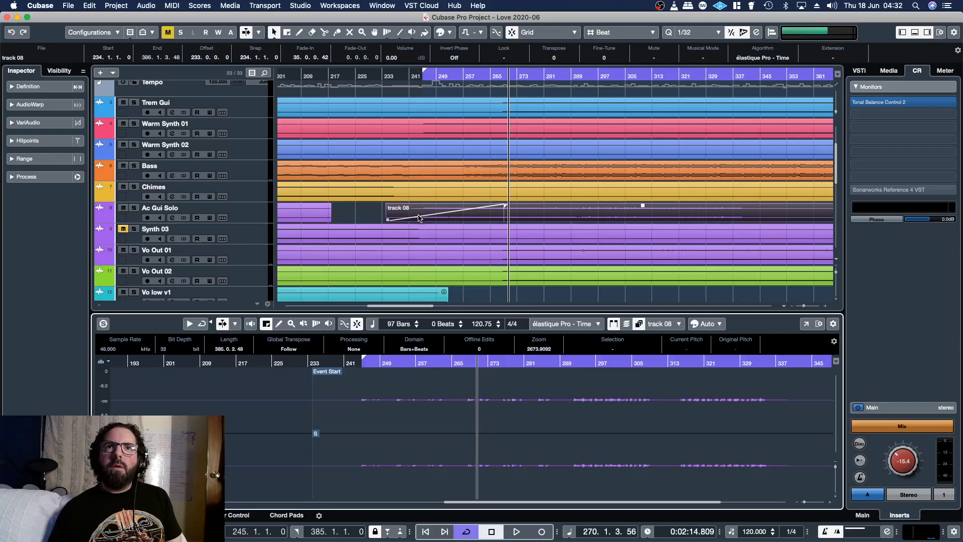
double_click(414, 220)
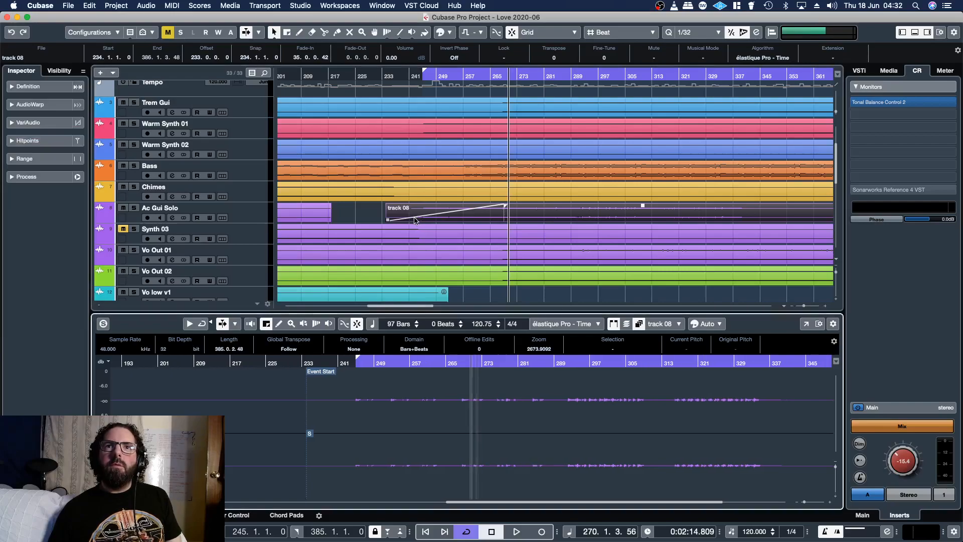
double_click(420, 218)
double_click(421, 216)
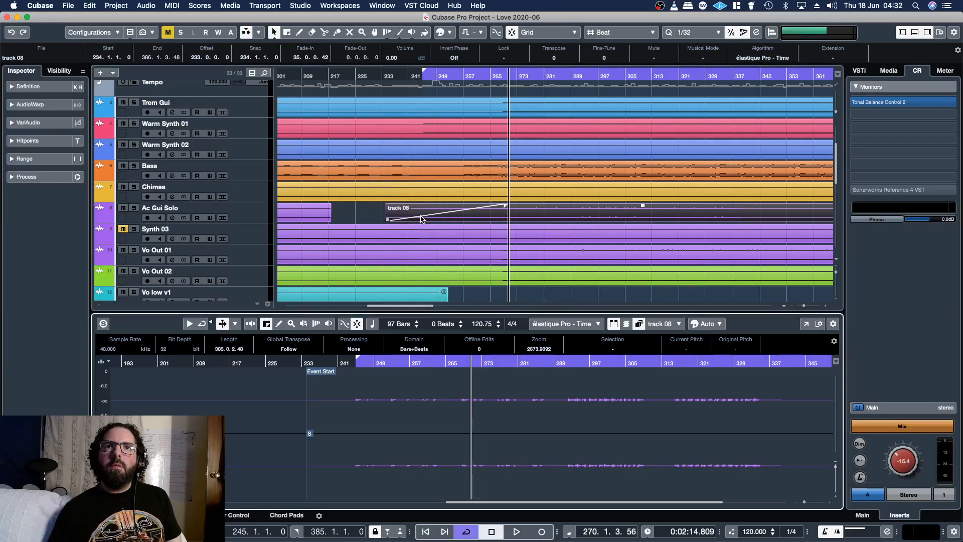
double_click(425, 219)
double_click(430, 219)
double_click(451, 216)
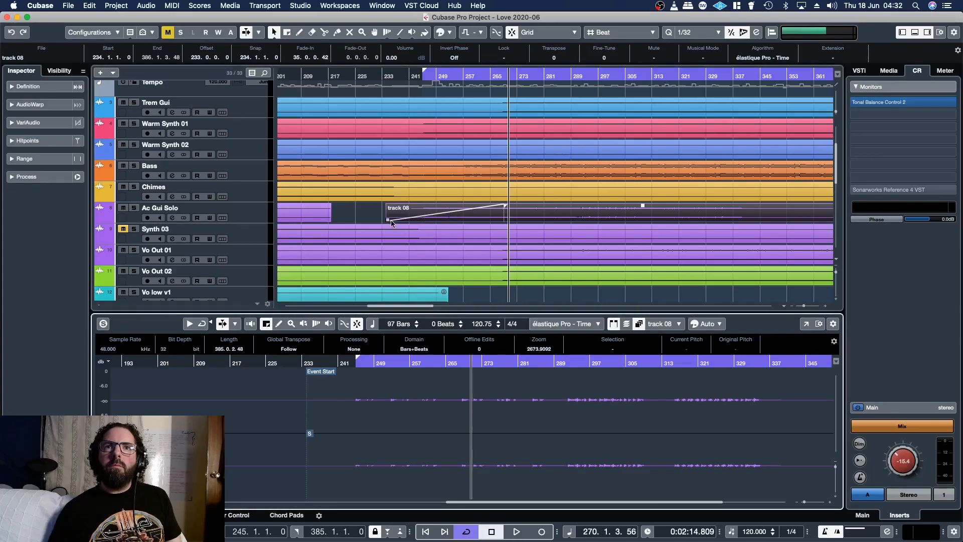
double_click(391, 221)
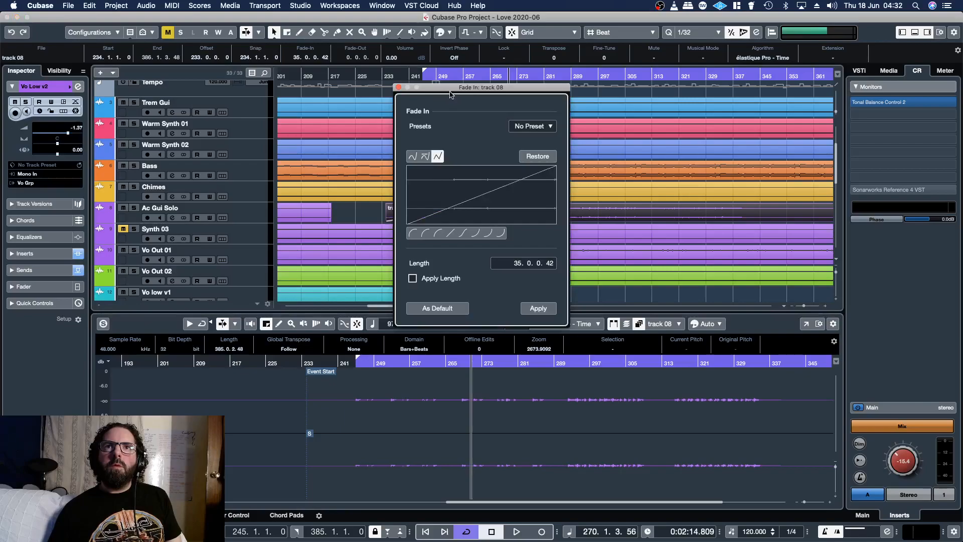
drag(450, 95, 263, 86)
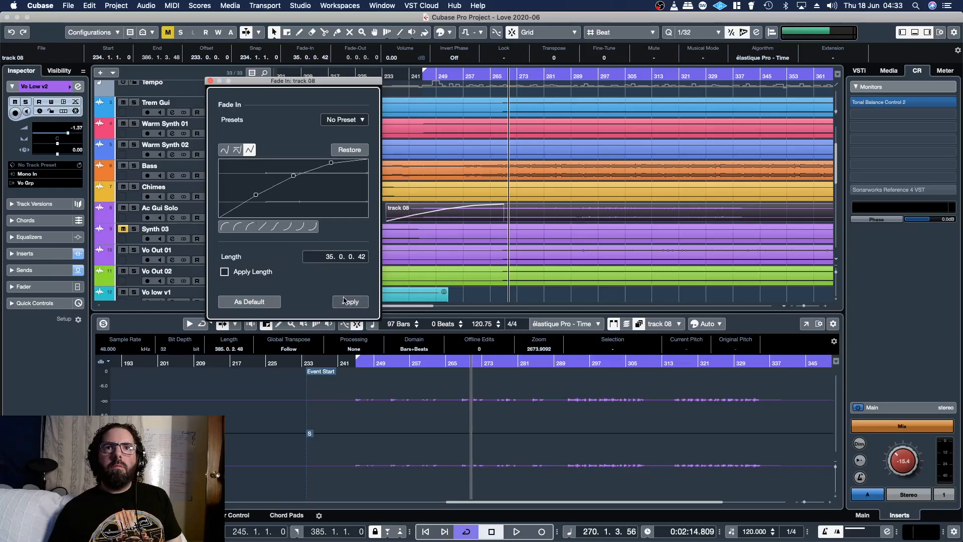
click(210, 81)
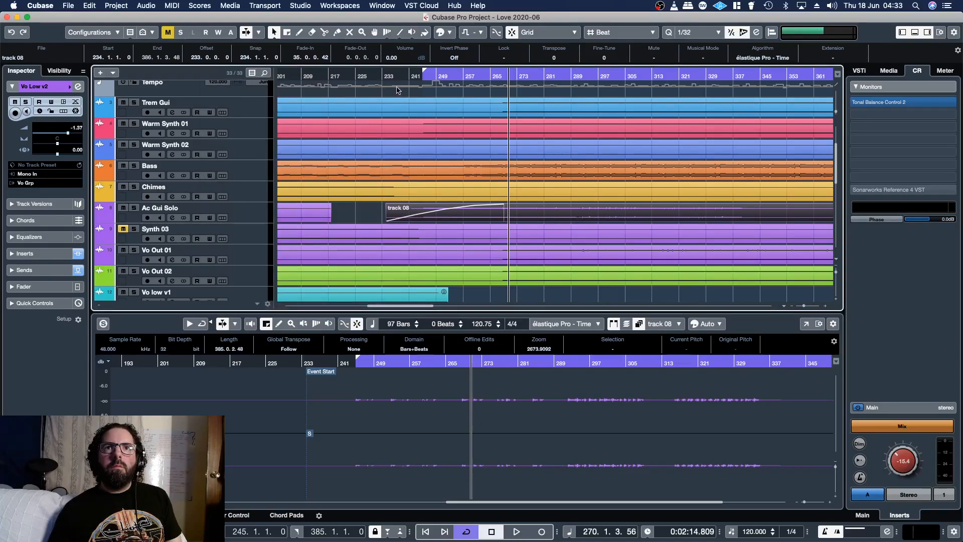
Step: Replay from about bar 241, split the Warm Synth 01 event at bar 234 and fade in its second part over about 20 bars
double_click(412, 76)
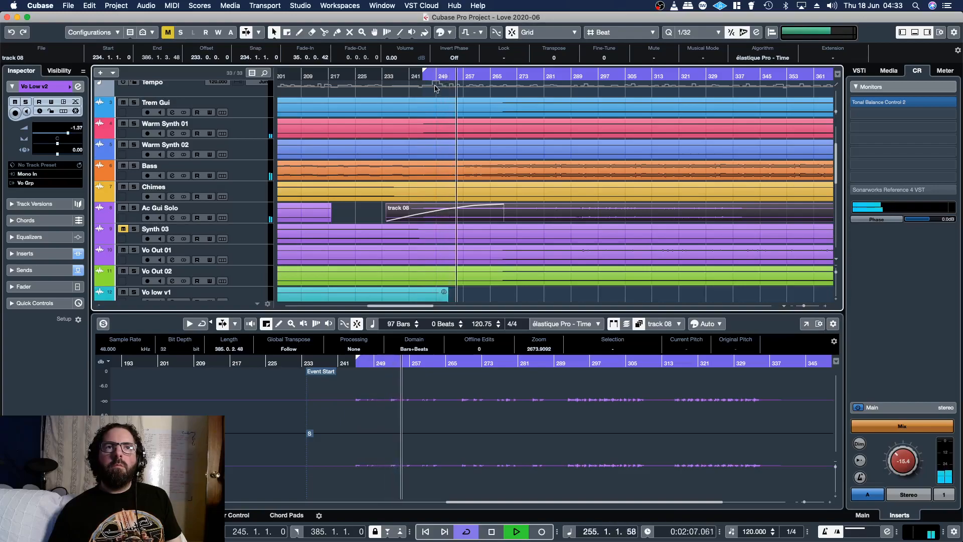
right_click(422, 127)
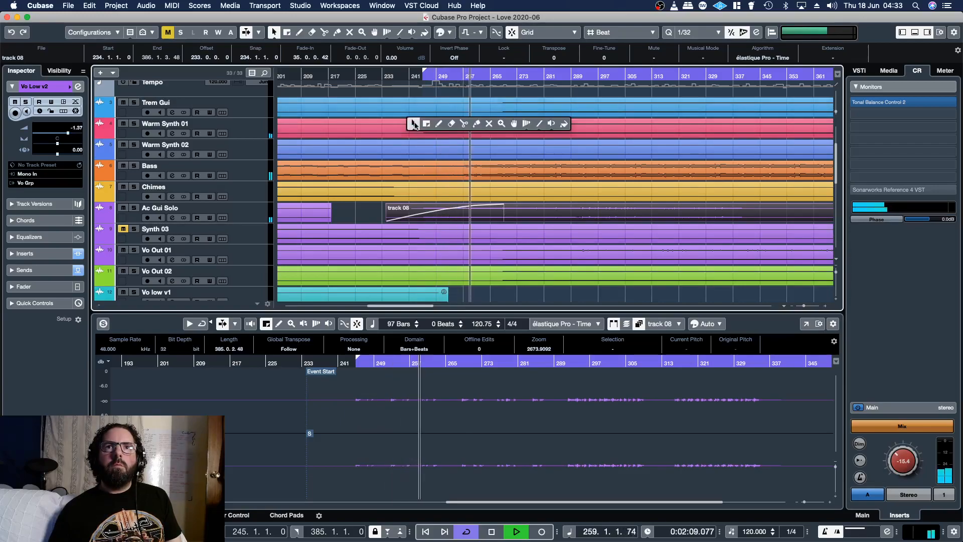
click(461, 122)
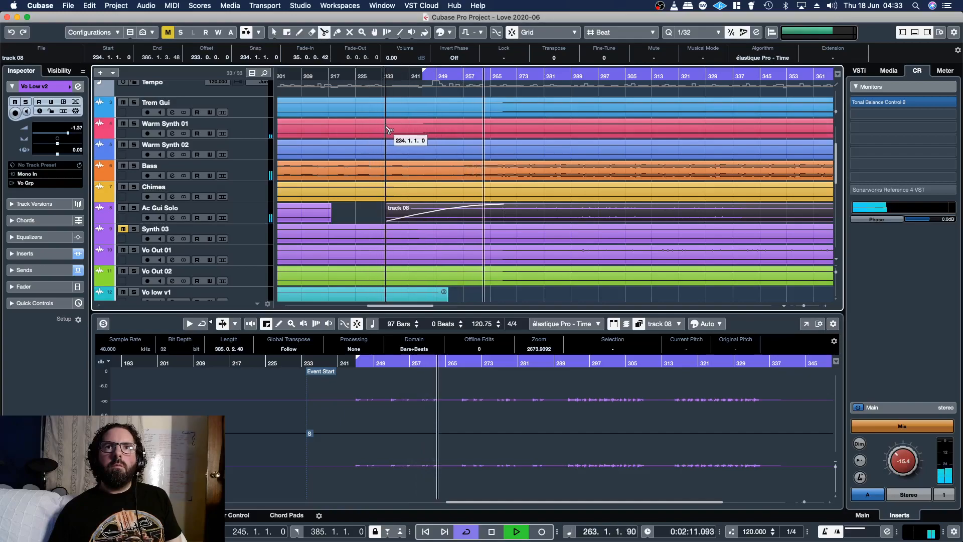
click(385, 129)
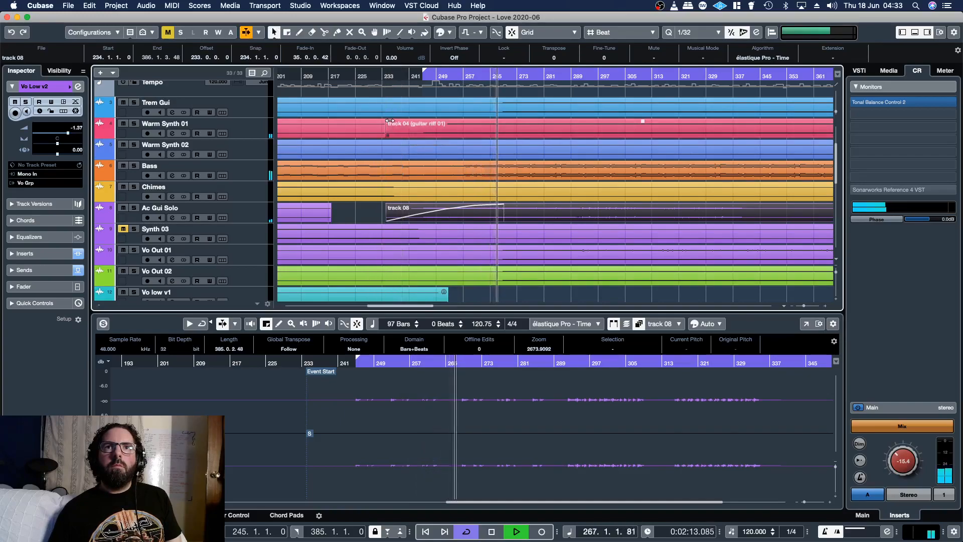
key(1)
drag(387, 120, 457, 123)
Step: Replay the transition from about bar 234 and audition El Gui in solo, then restore the full mix
click(383, 76)
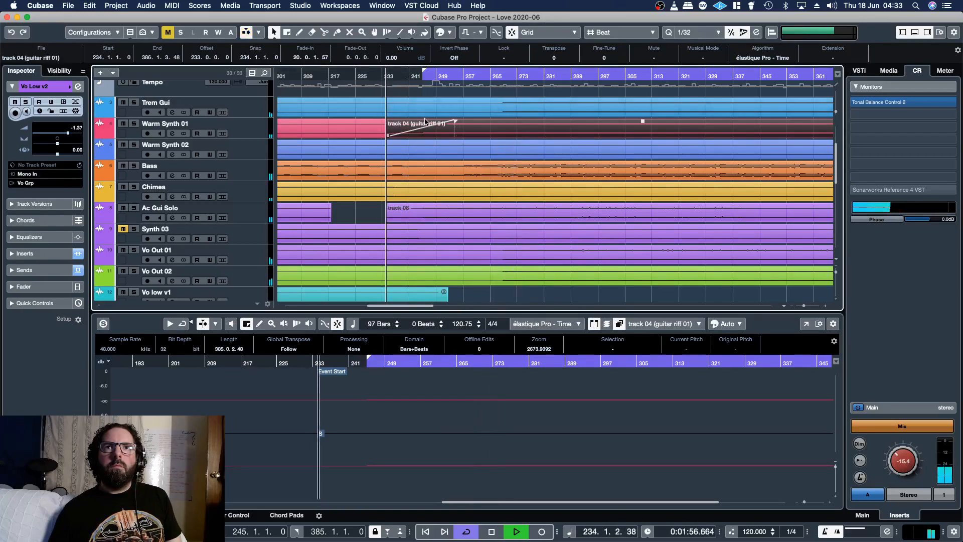
scroll(422, 120, up, 4)
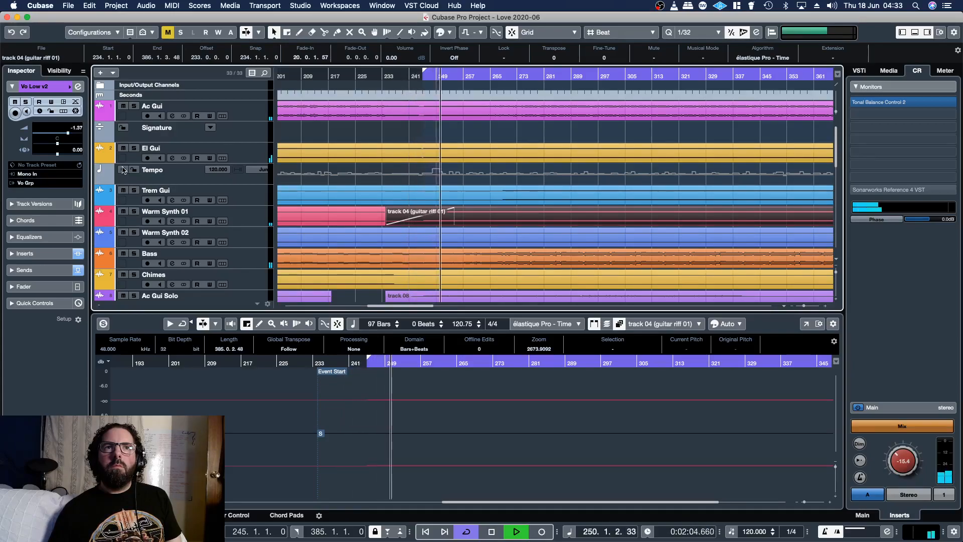
click(134, 148)
click(368, 80)
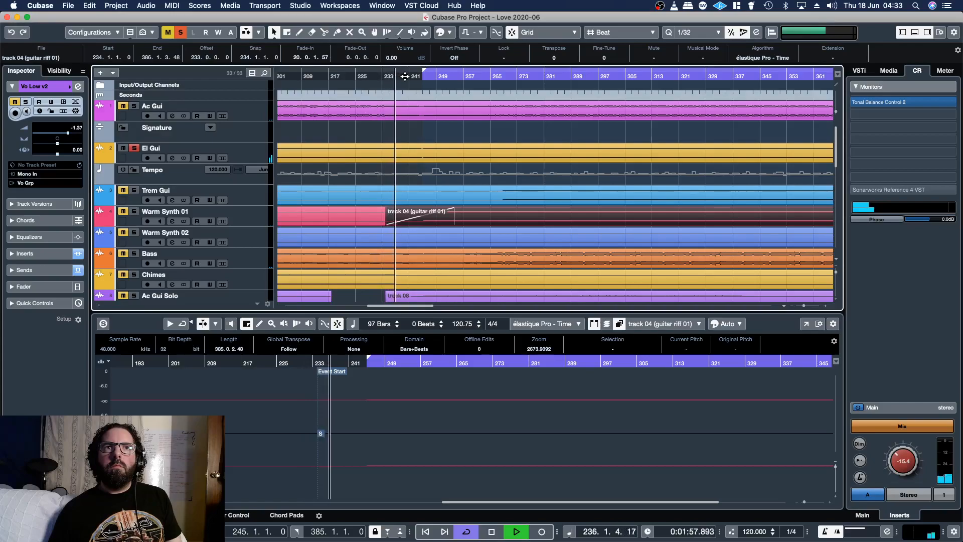
click(134, 148)
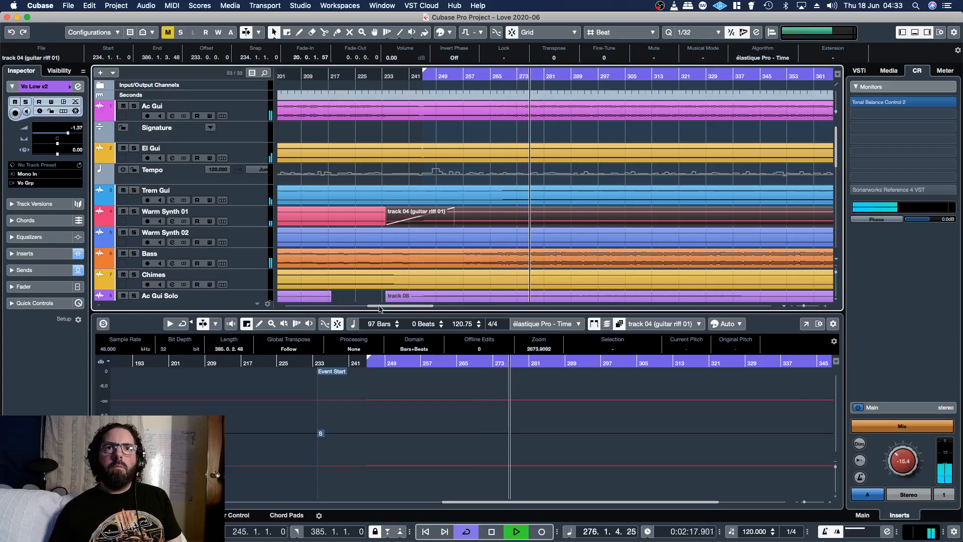
Step: Open the Lindell 80 Channel insert from the Trem Gui channel settings
drag(385, 307, 316, 307)
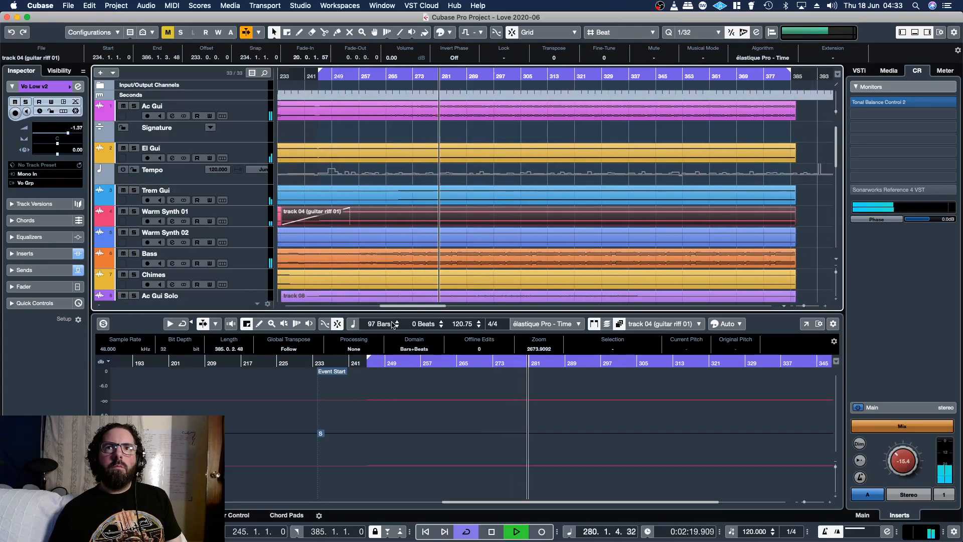
click(172, 200)
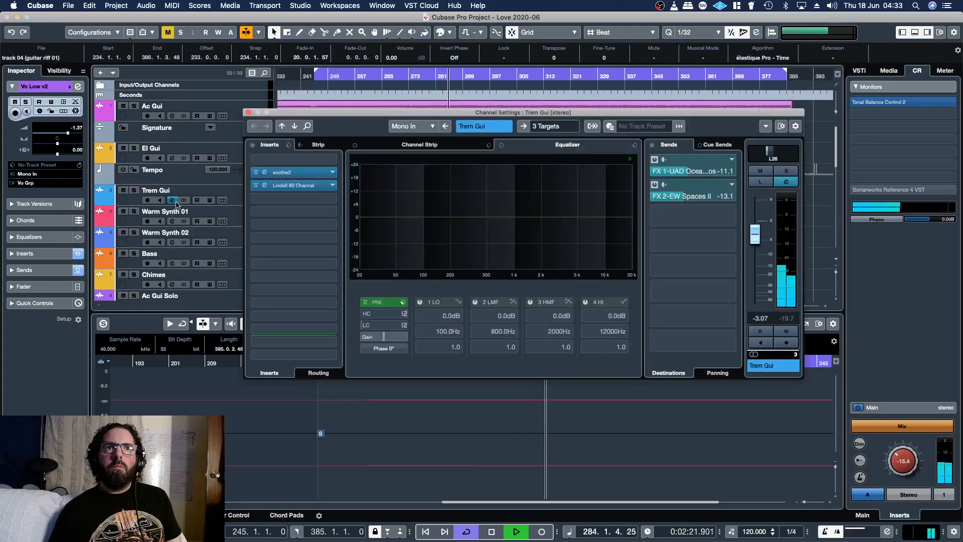
click(293, 185)
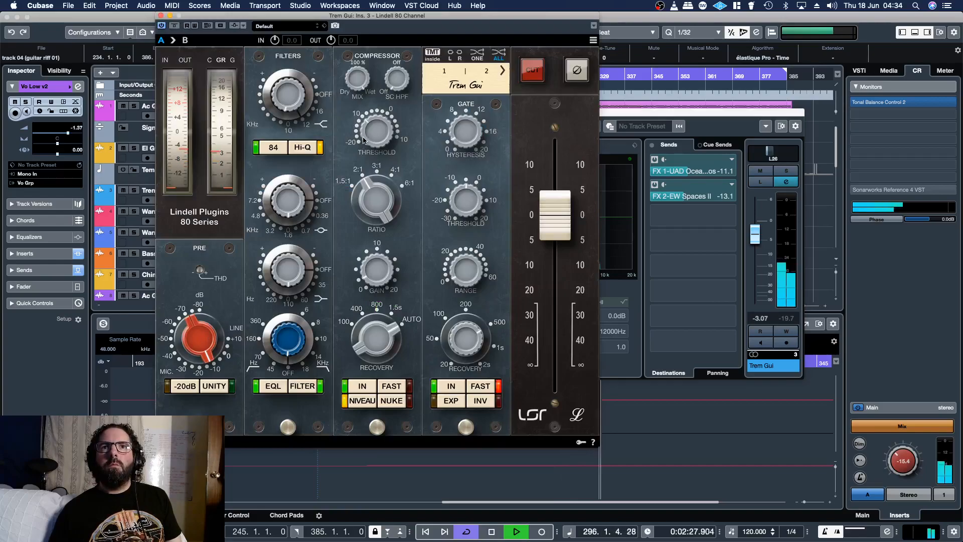
Step: Review the Trem Gui channel strip, close its plug-in and channel settings, and replay from about bar 245
scroll(371, 273, up, 2)
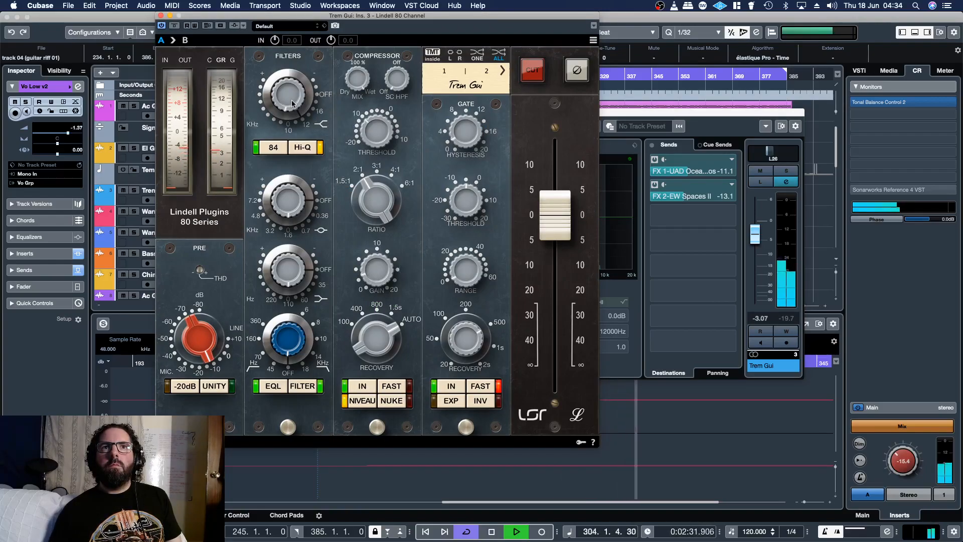
mouse_move(291, 102)
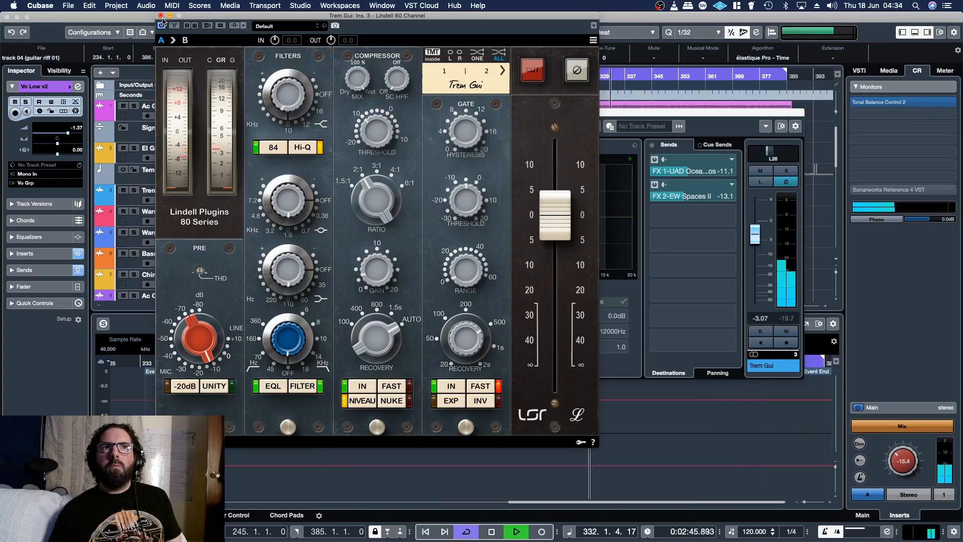
click(161, 16)
click(248, 112)
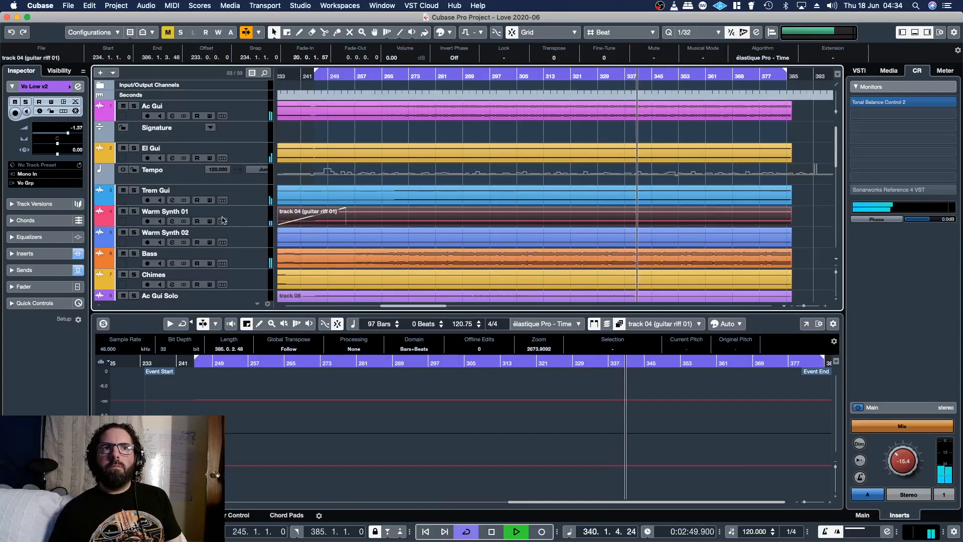
click(321, 84)
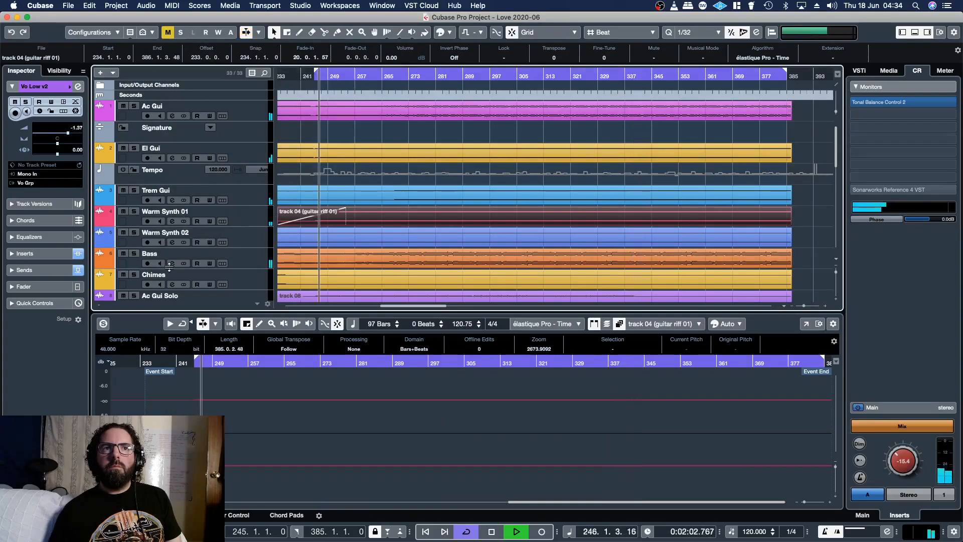
Step: Check the Lindell 80 Channel insert on the Ac Gui Solo channel and close the plug-in
scroll(192, 249, down, 3)
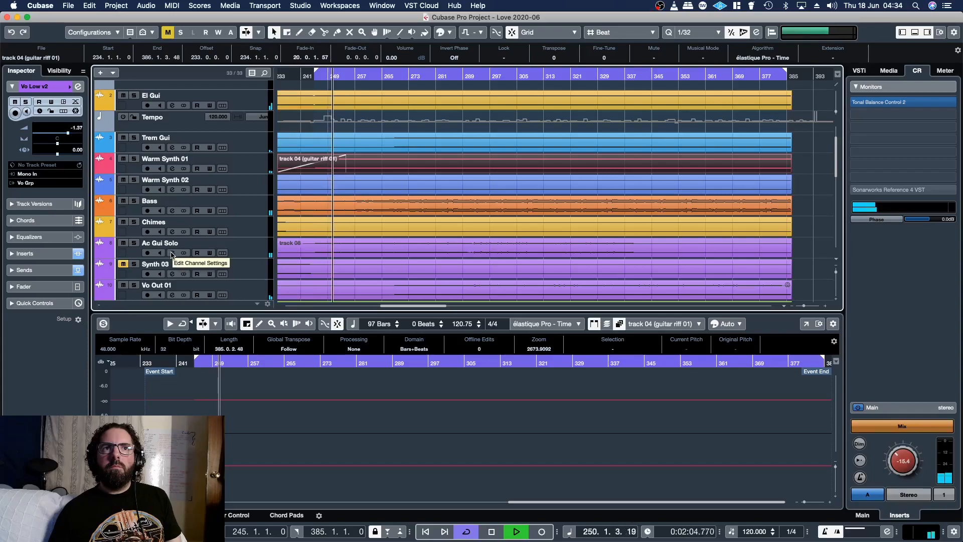
click(172, 253)
click(284, 172)
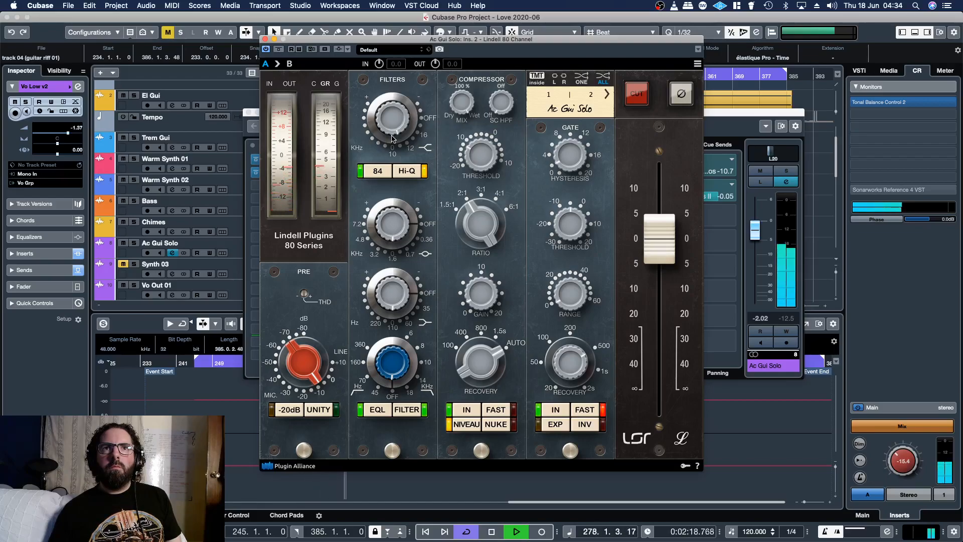
click(265, 39)
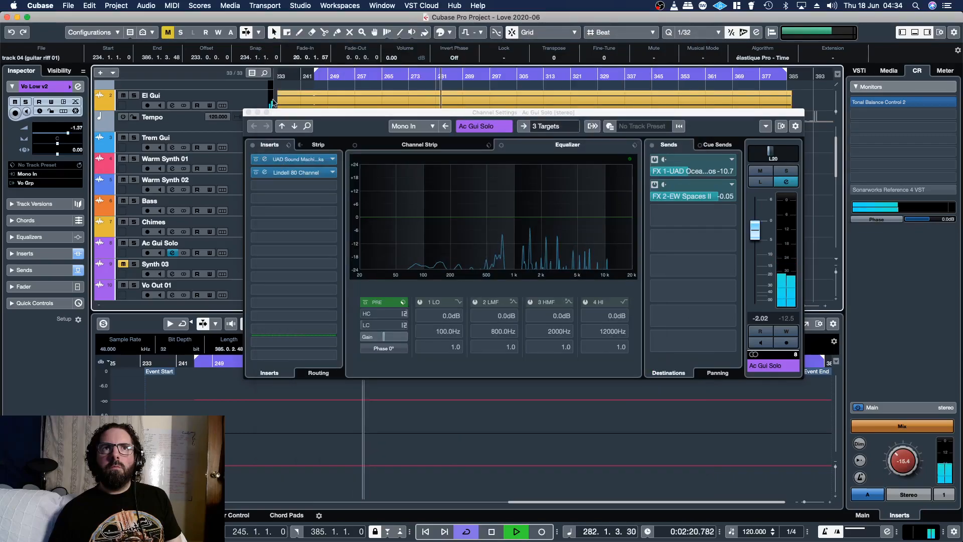
Step: Insert soothe2 in Ac Gui Solo's sixth insert slot and load the acoustic guitar preset "Soft if well recorded hard if not"
click(296, 212)
scroll(326, 311, down, 5)
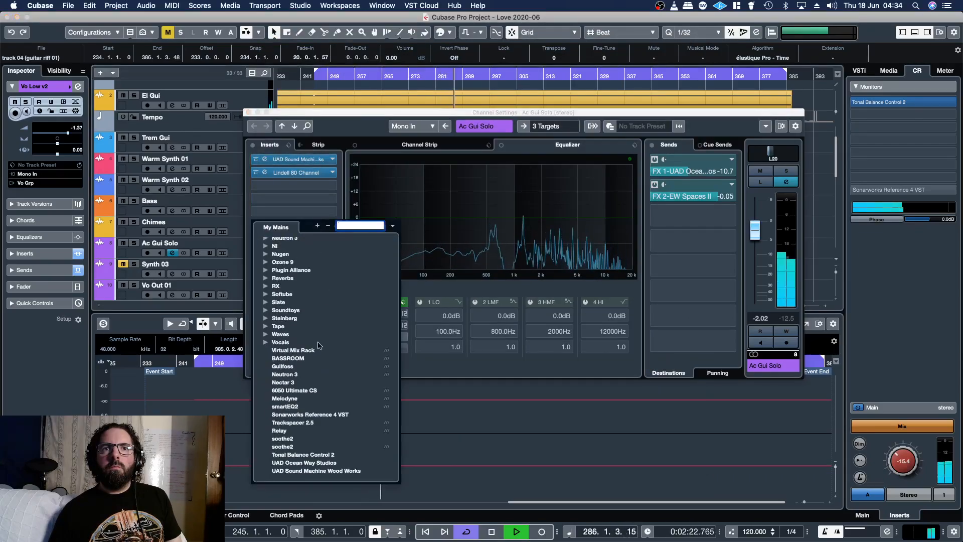
click(287, 450)
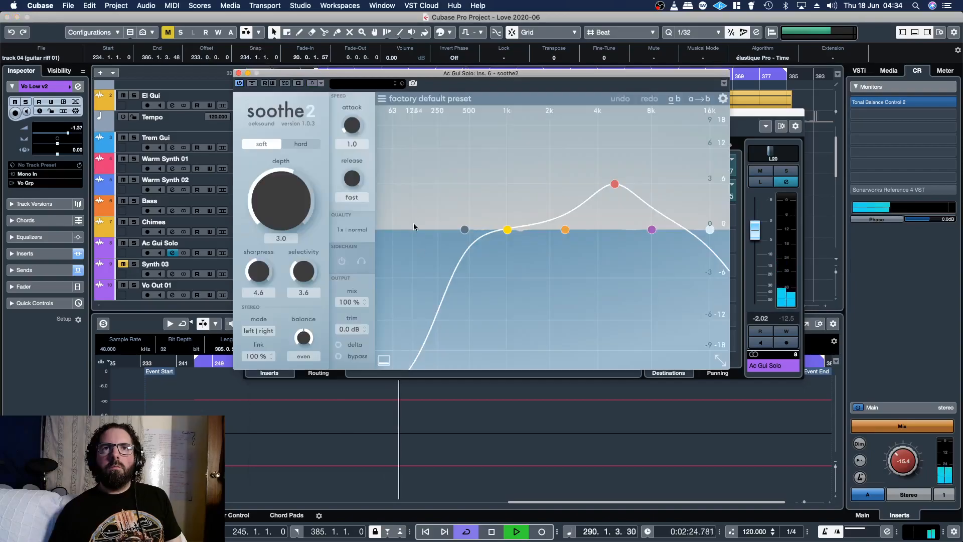
click(426, 98)
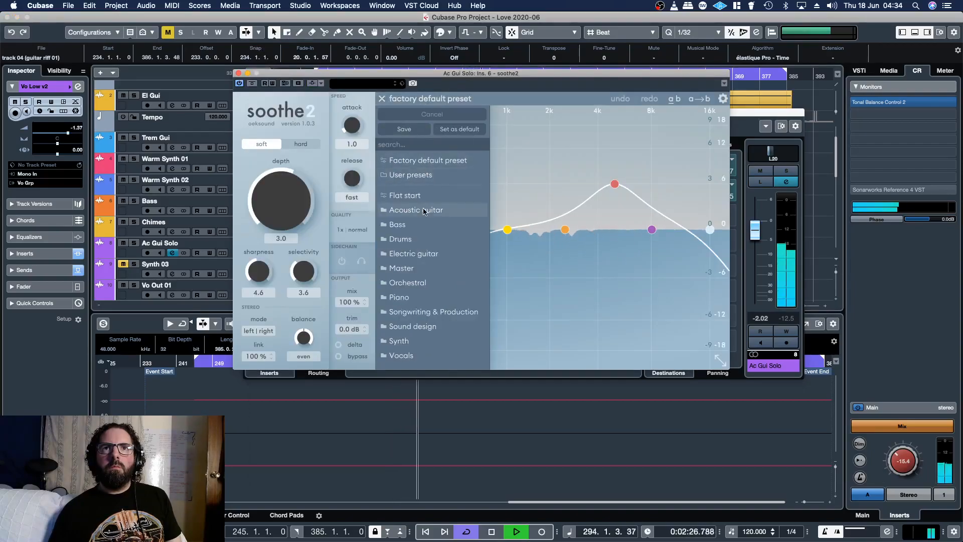
mouse_move(432, 210)
click(523, 189)
click(404, 115)
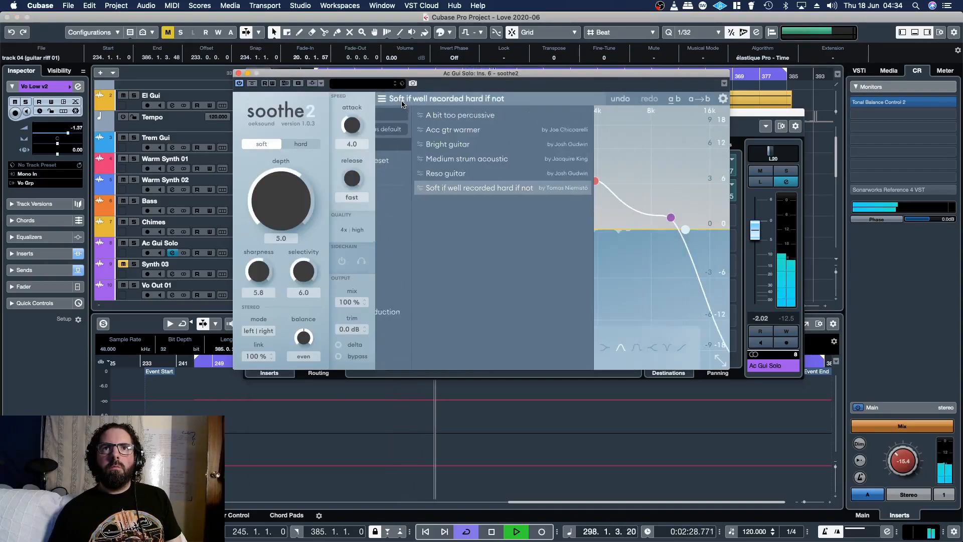
Step: Set the soothe2 depth to 0.9, then stop playback and close the plug-in and the Ac Gui Solo channel settings
drag(298, 199, 298, 204)
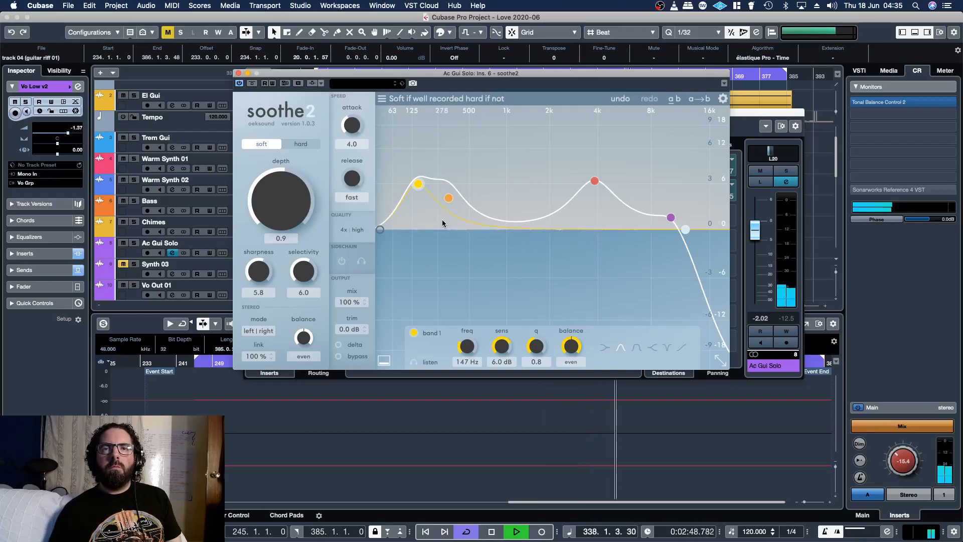
click(239, 74)
key(space)
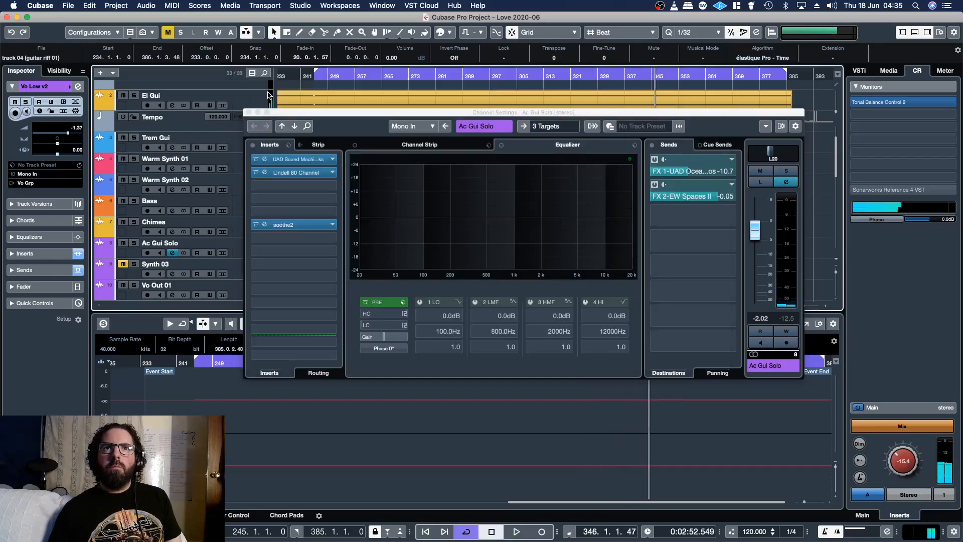
click(248, 113)
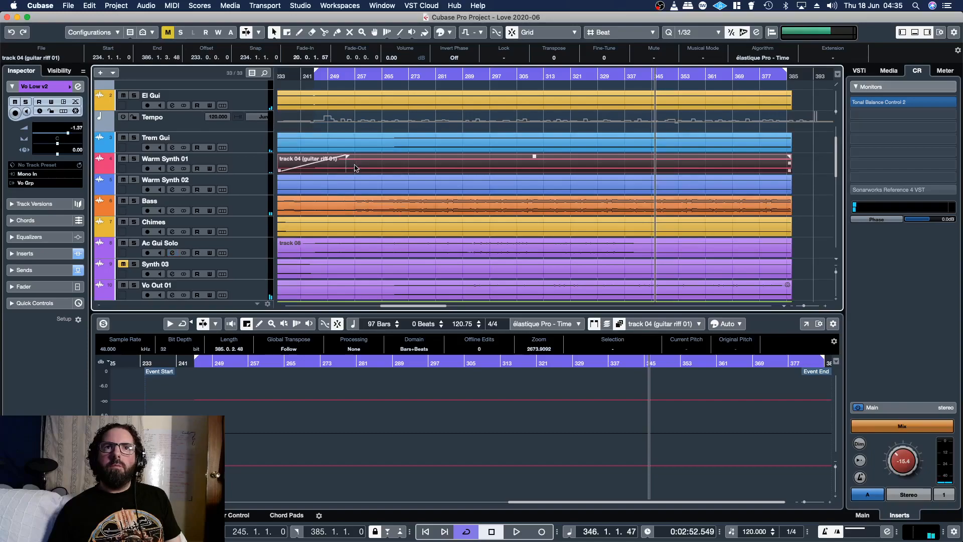